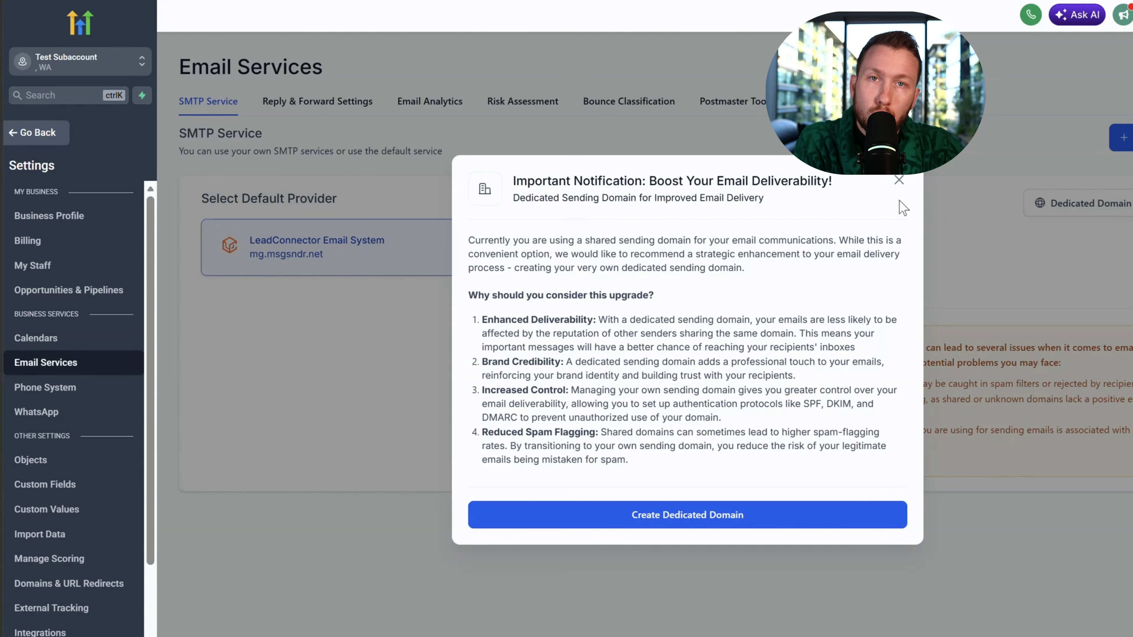
# Dismiss the deliverability notification and read the full warning about not having a dedicated sending domain.
pyautogui.click(899, 182)
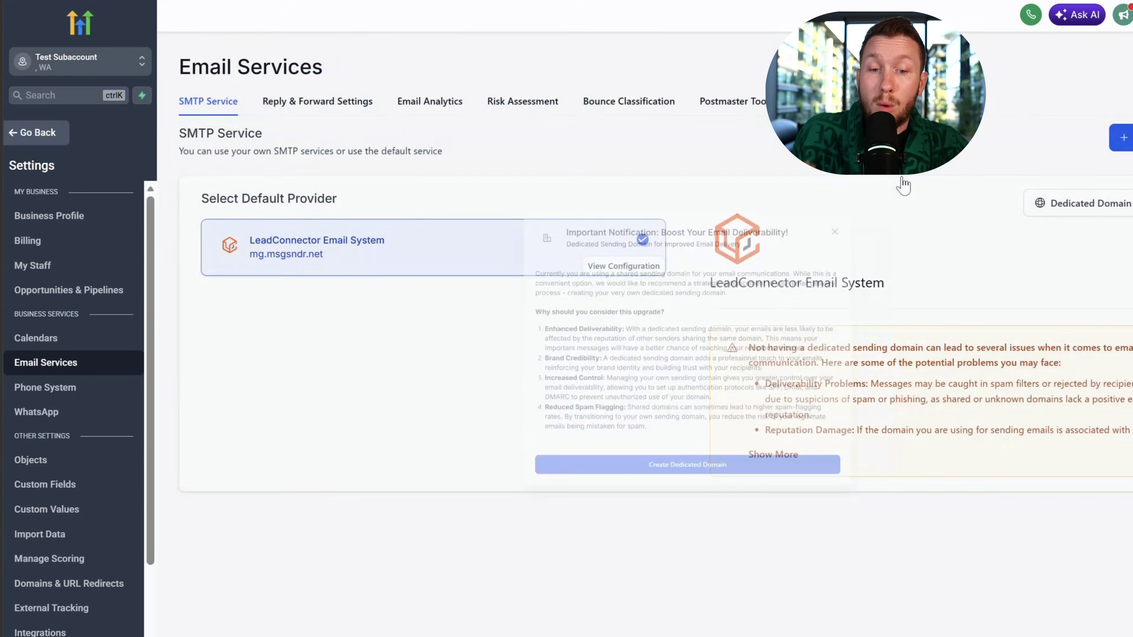
pyautogui.click(767, 459)
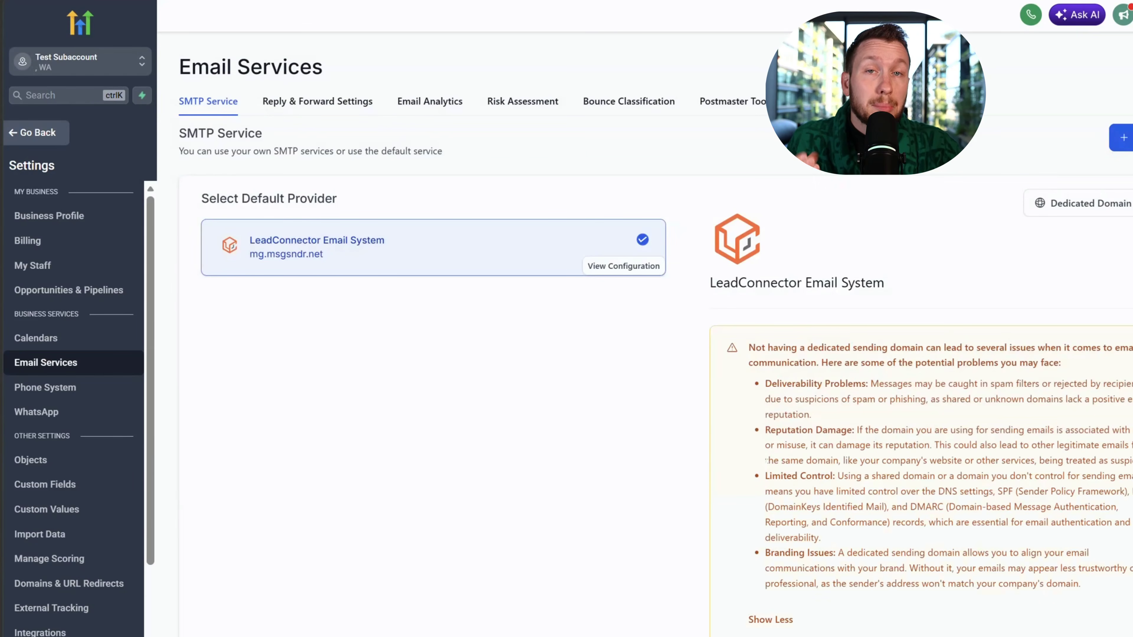
pyautogui.scroll(-1, 767, 460)
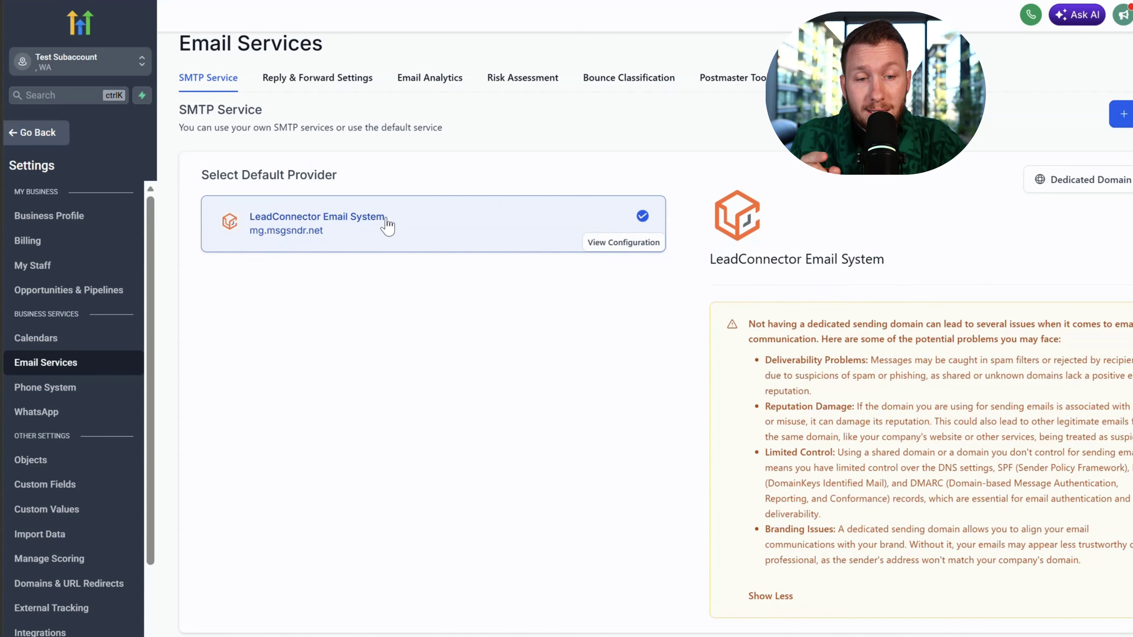
# Look at the SMTP provider choices for adding your own email service.
pyautogui.click(1124, 122)
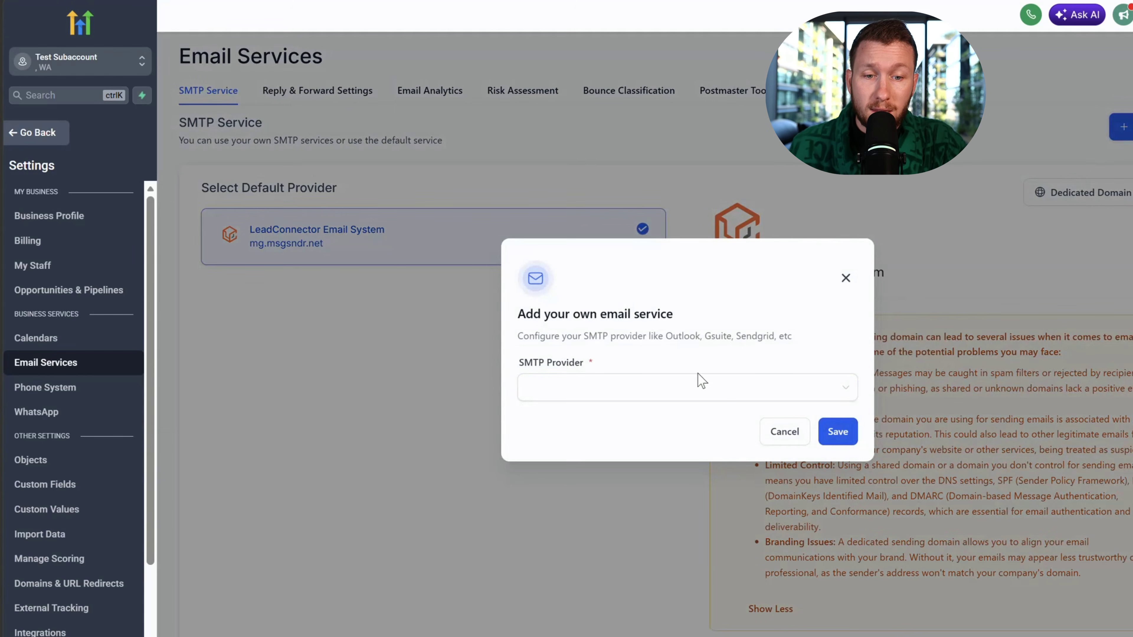
pyautogui.click(689, 388)
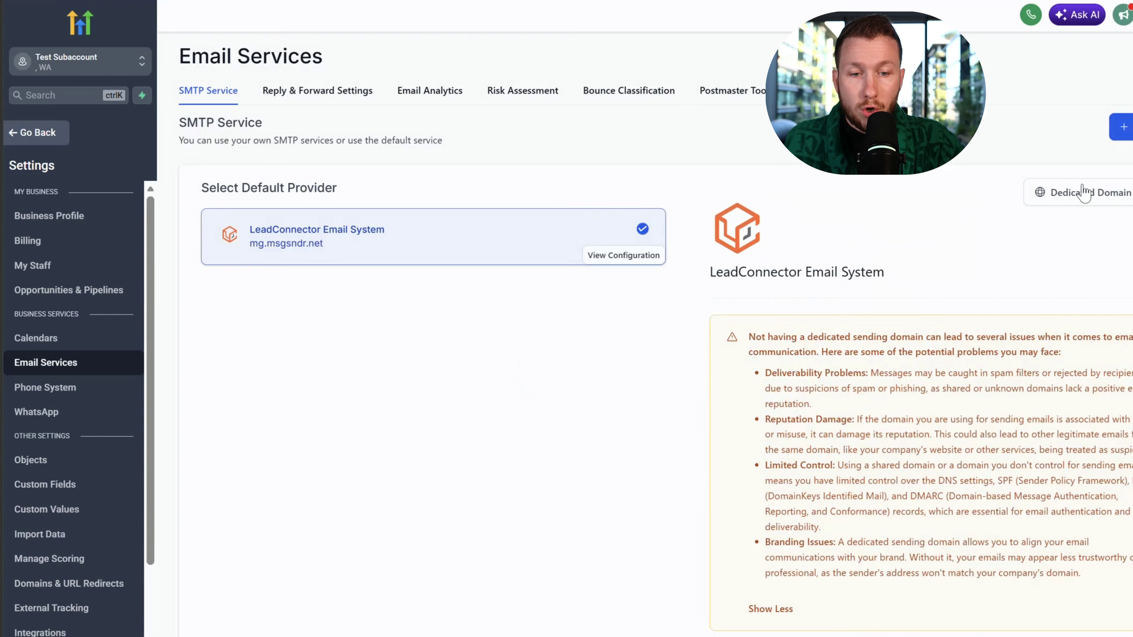
# Open the dedicated domain settings and review the domain configuration for each email type.
pyautogui.click(1084, 193)
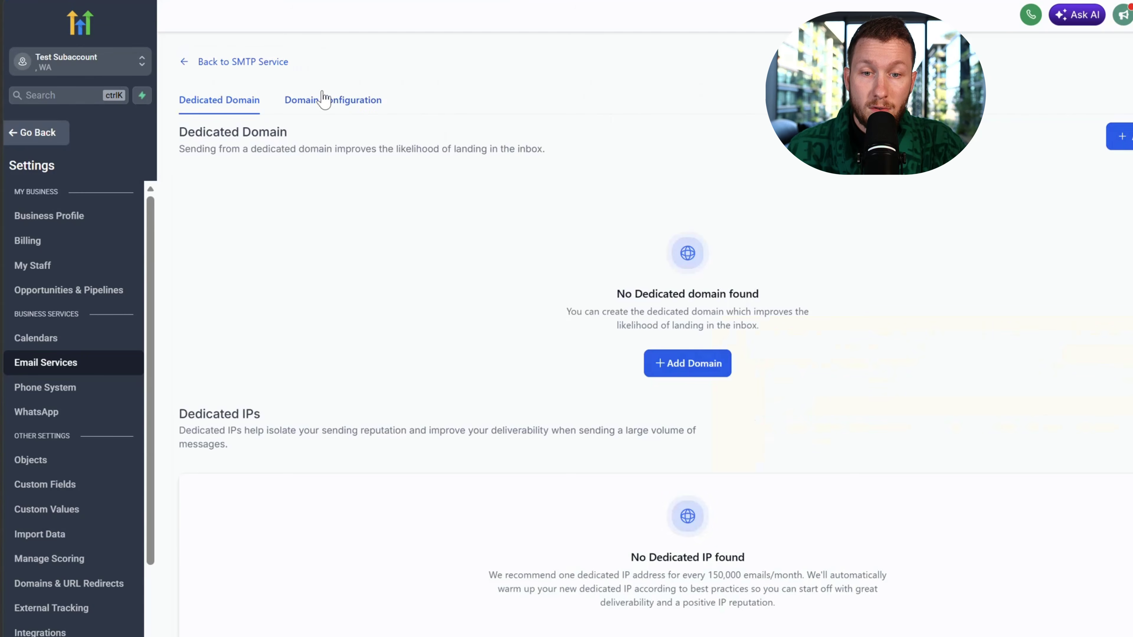
pyautogui.click(330, 105)
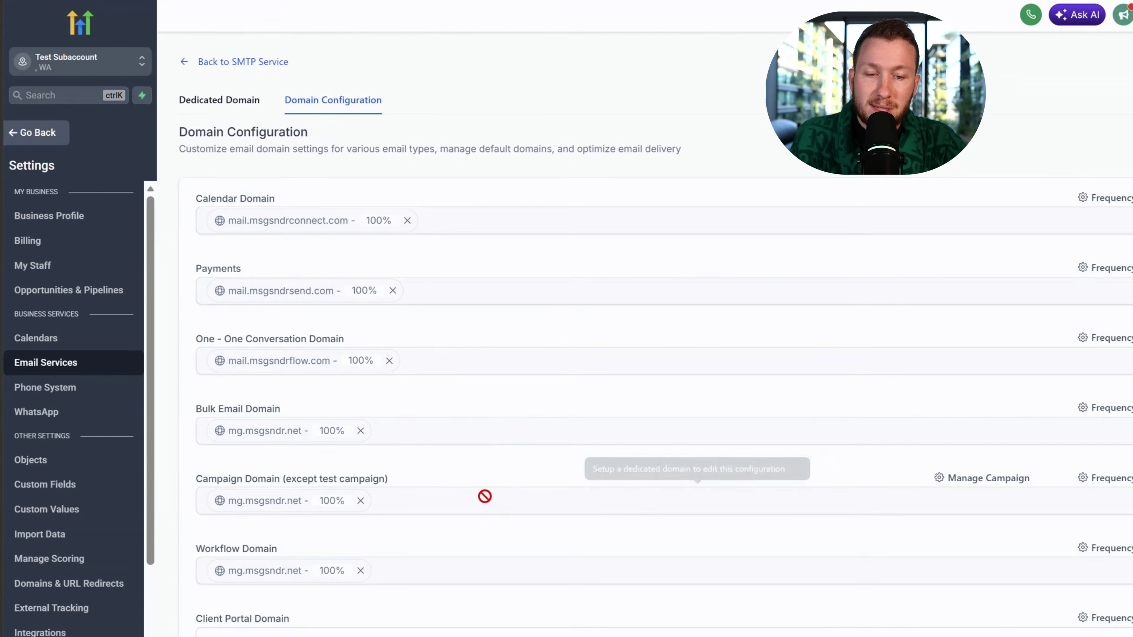
pyautogui.scroll(-2, 496, 511)
pyautogui.scroll(-2, 441, 567)
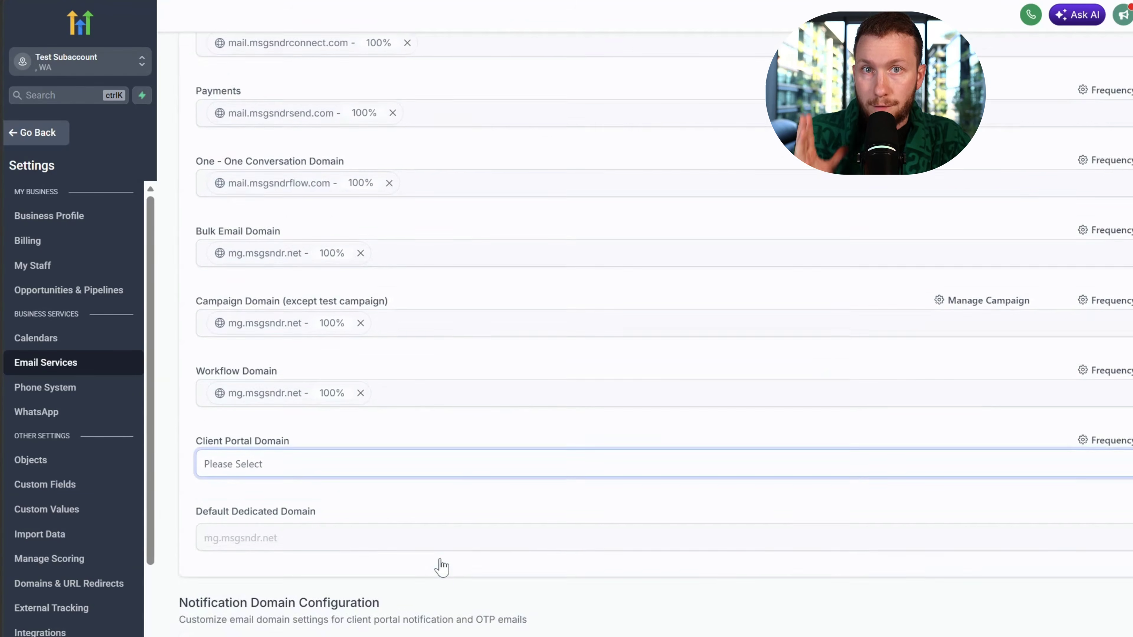
pyautogui.scroll(-3, 442, 567)
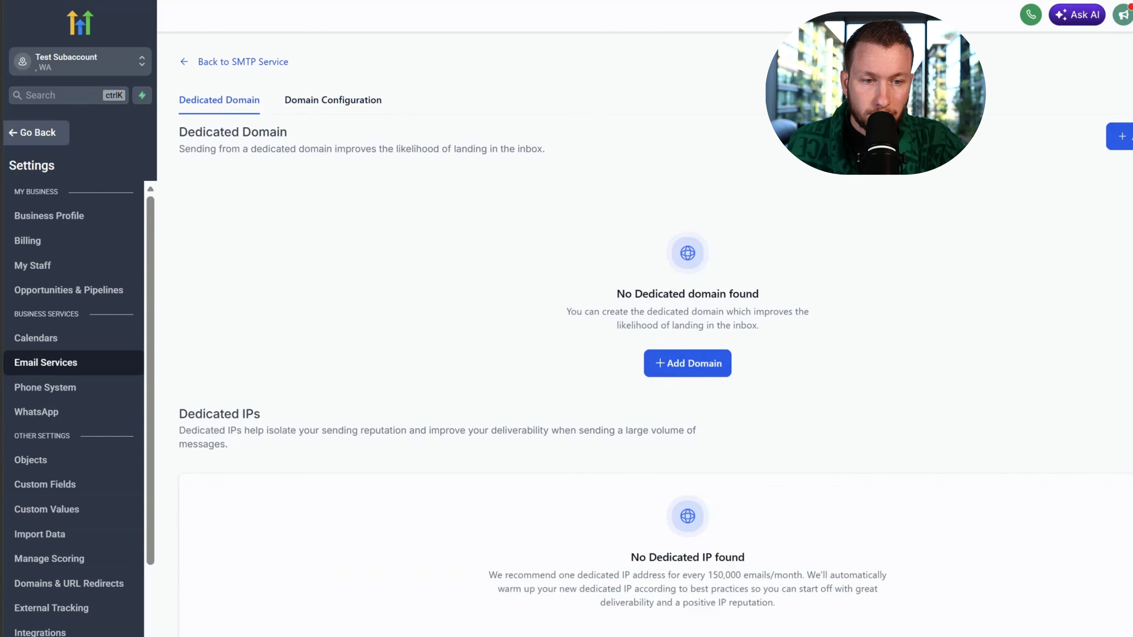
# Add mail.bb-junk-removal.com as a new dedicated sending domain and continue to its DNS setup.
pyautogui.click(1124, 137)
pyautogui.click(514, 198)
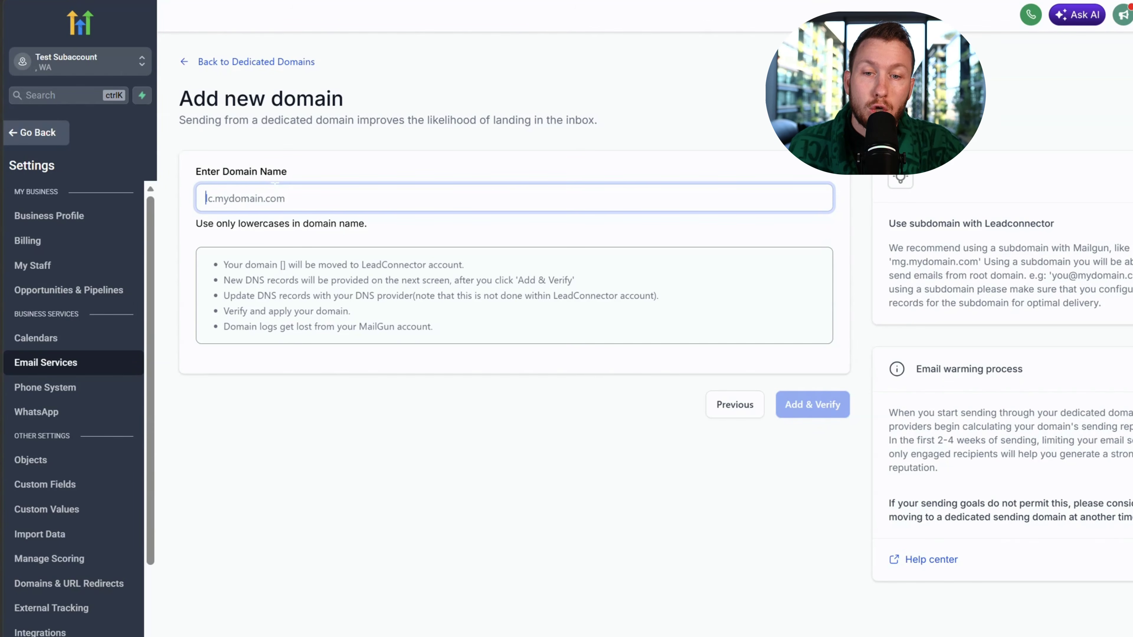
pyautogui.write('bb-junk-removal.com')
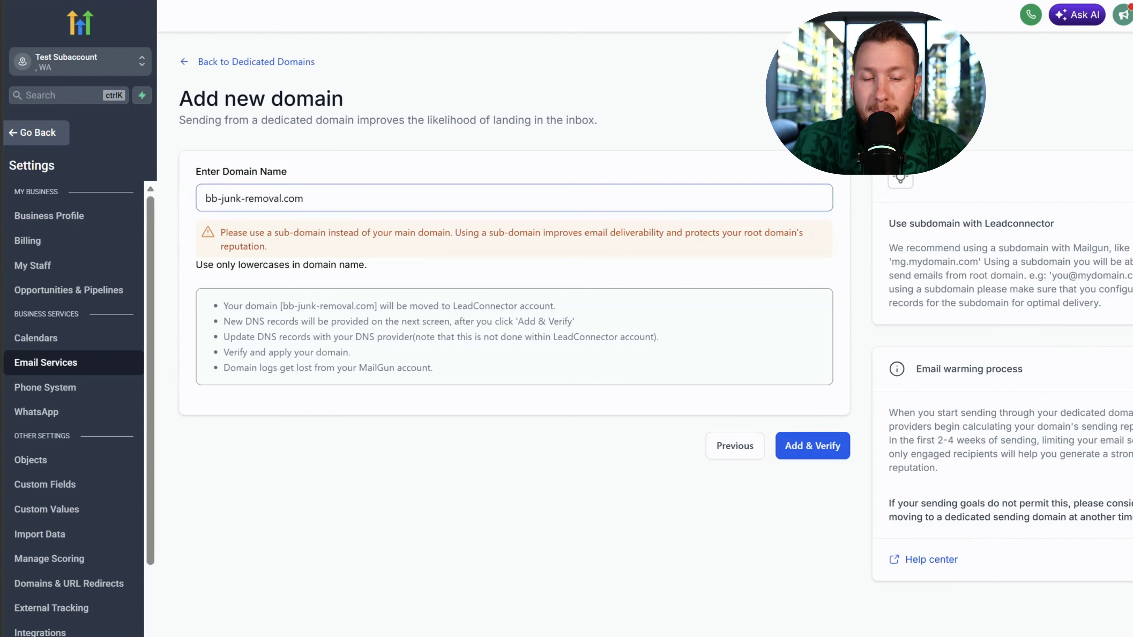
pyautogui.click(206, 199)
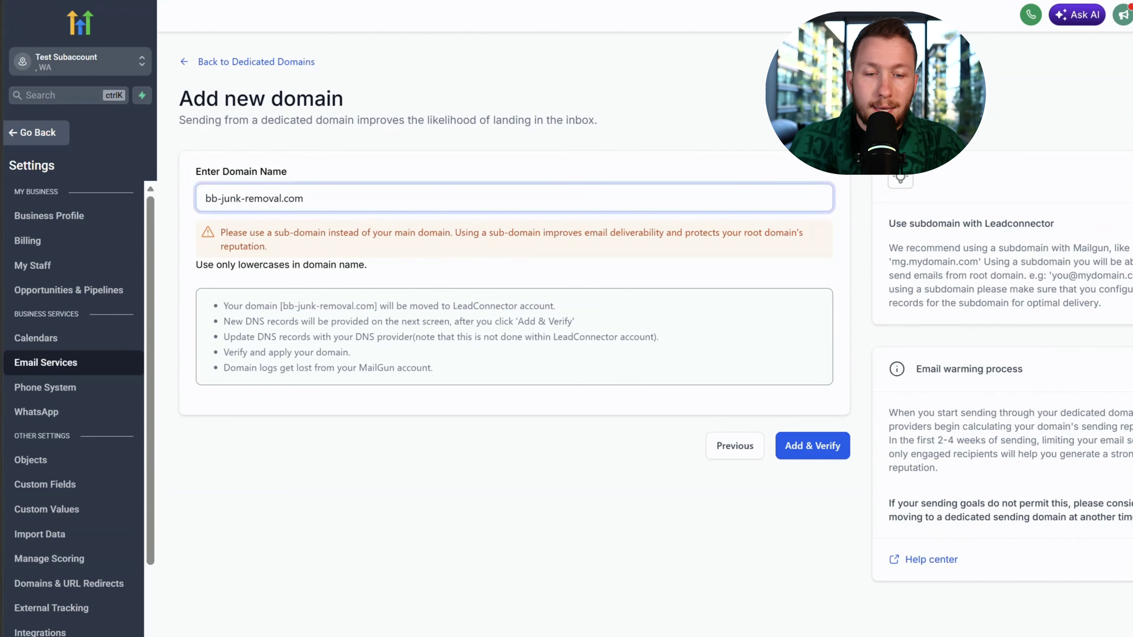
pyautogui.write('mail.')
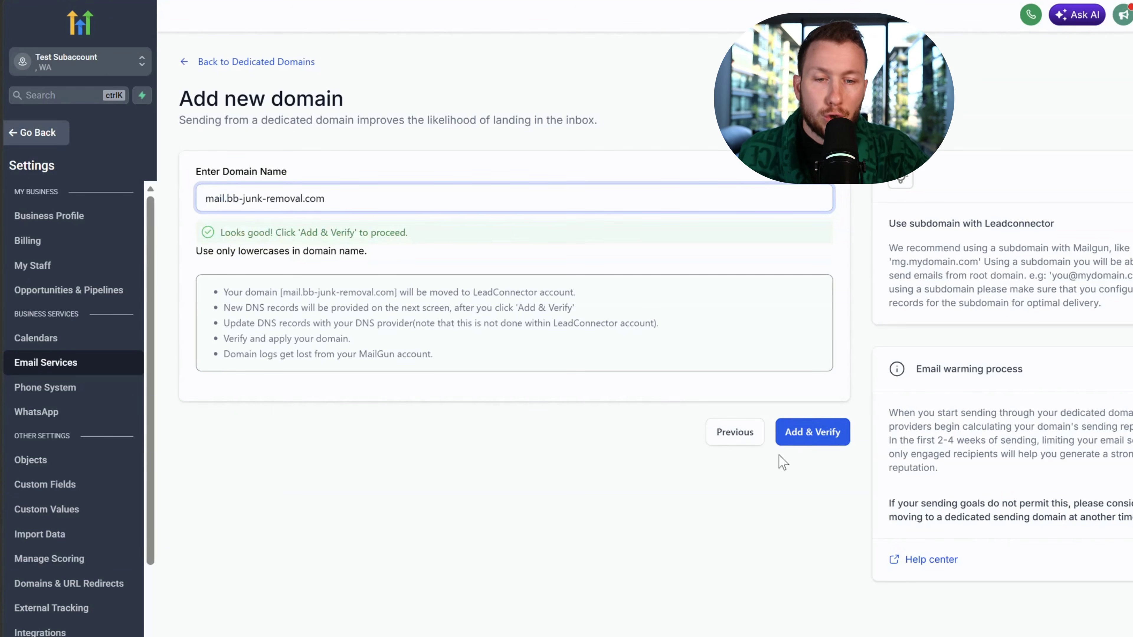
pyautogui.click(809, 437)
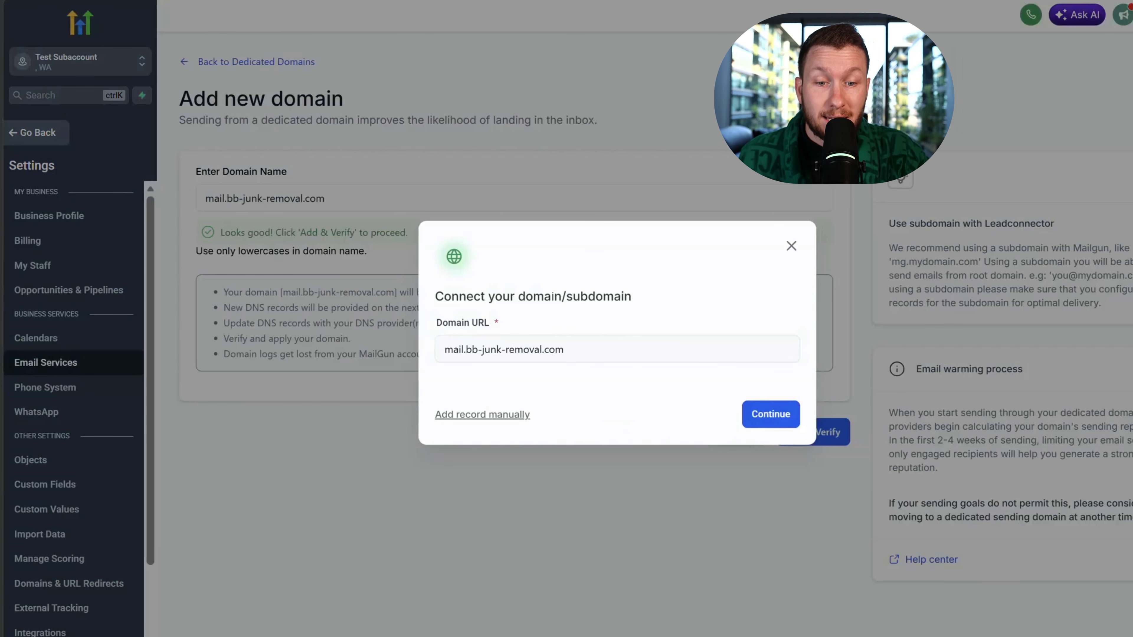
pyautogui.click(766, 419)
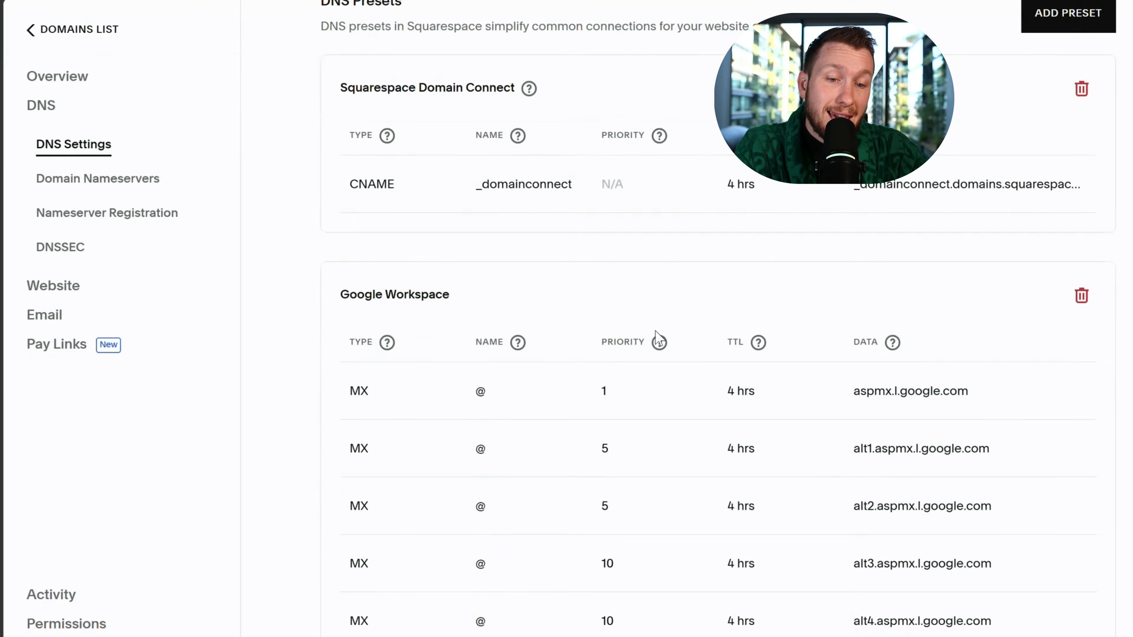
# In Squarespace's DNS settings, fill in a custom TXT record named mail with the SPF value copied from the domain setup.
pyautogui.scroll(-12, 656, 339)
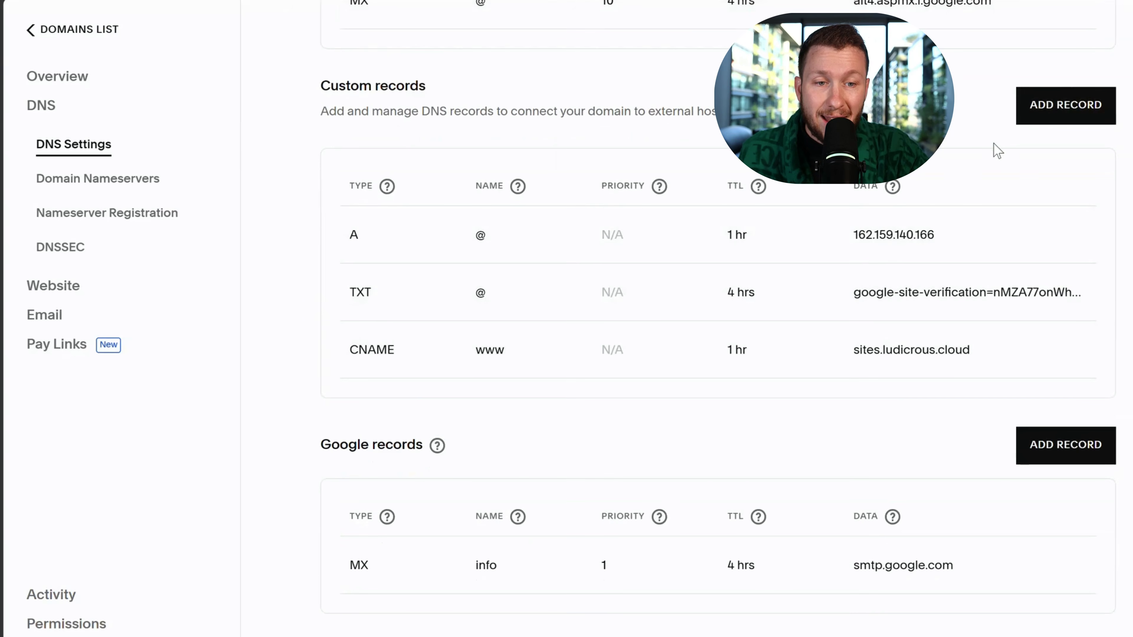
pyautogui.click(1064, 105)
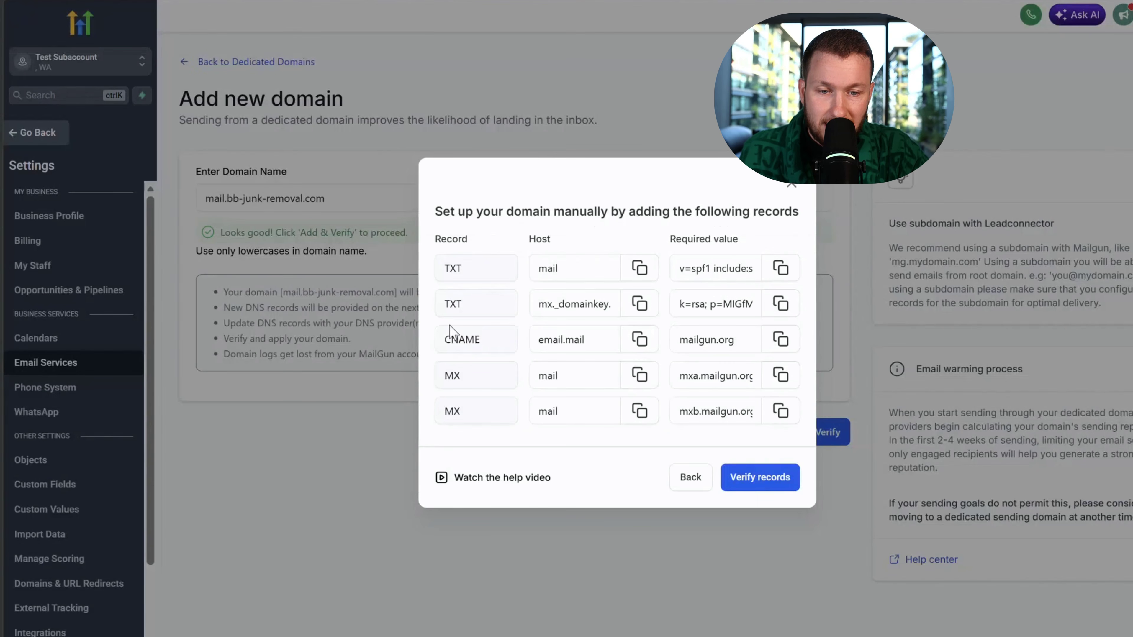
pyautogui.click(629, 279)
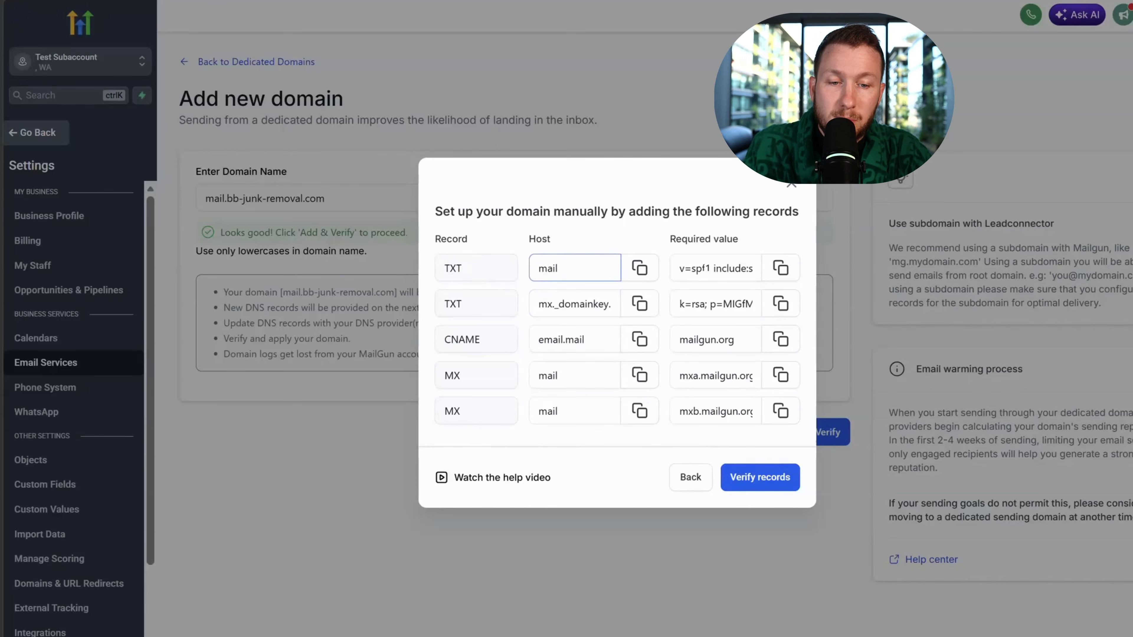
pyautogui.click(781, 268)
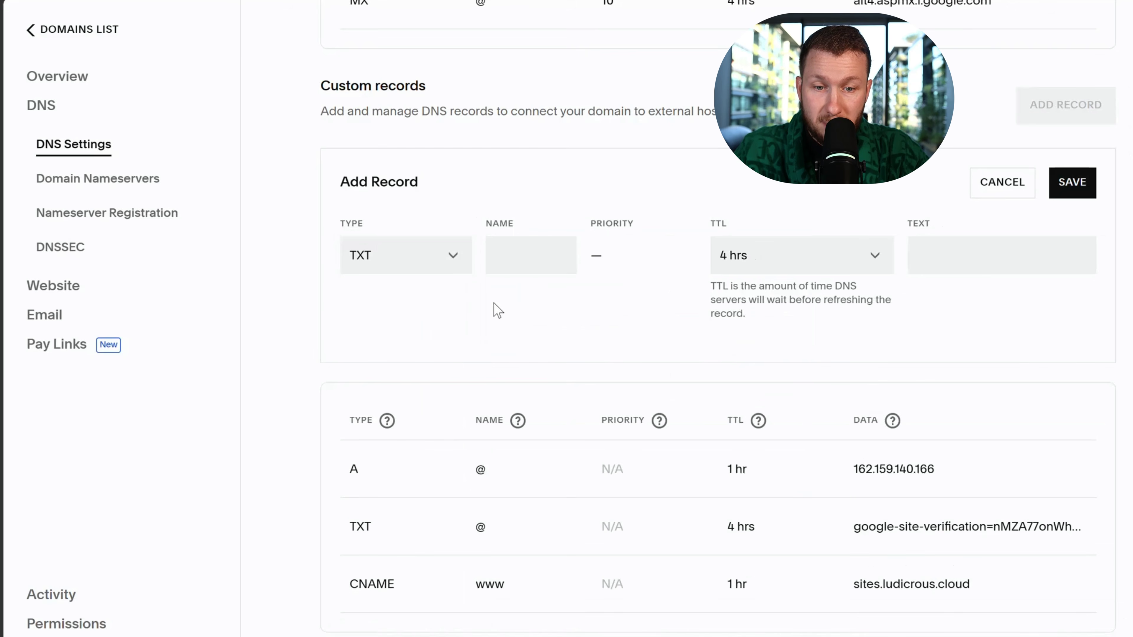
pyautogui.click(499, 255)
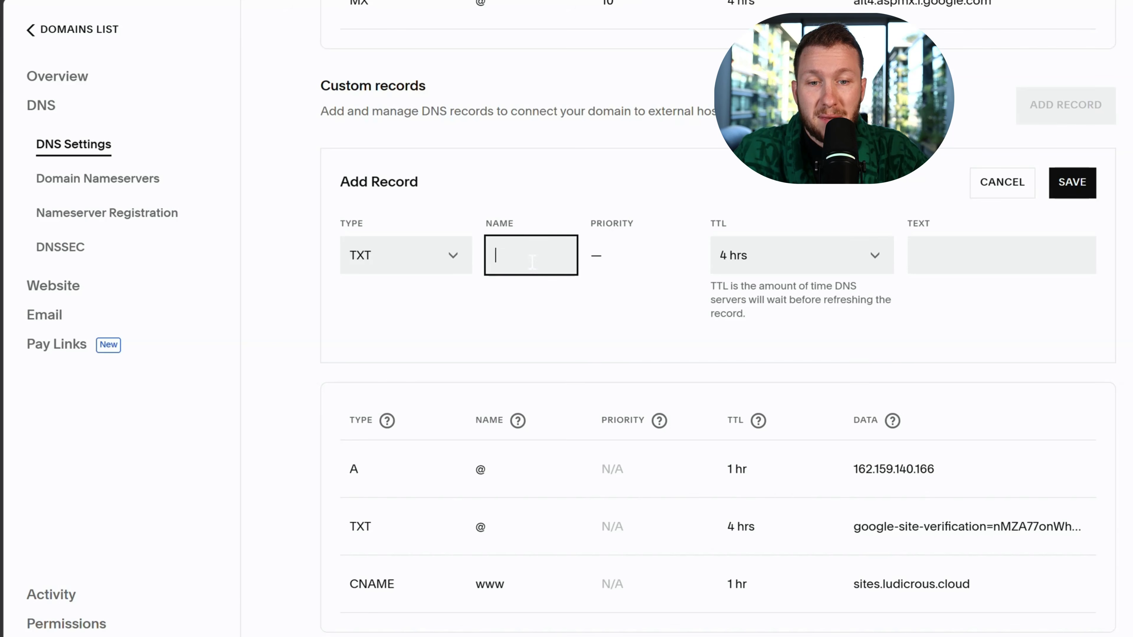
pyautogui.write('mail')
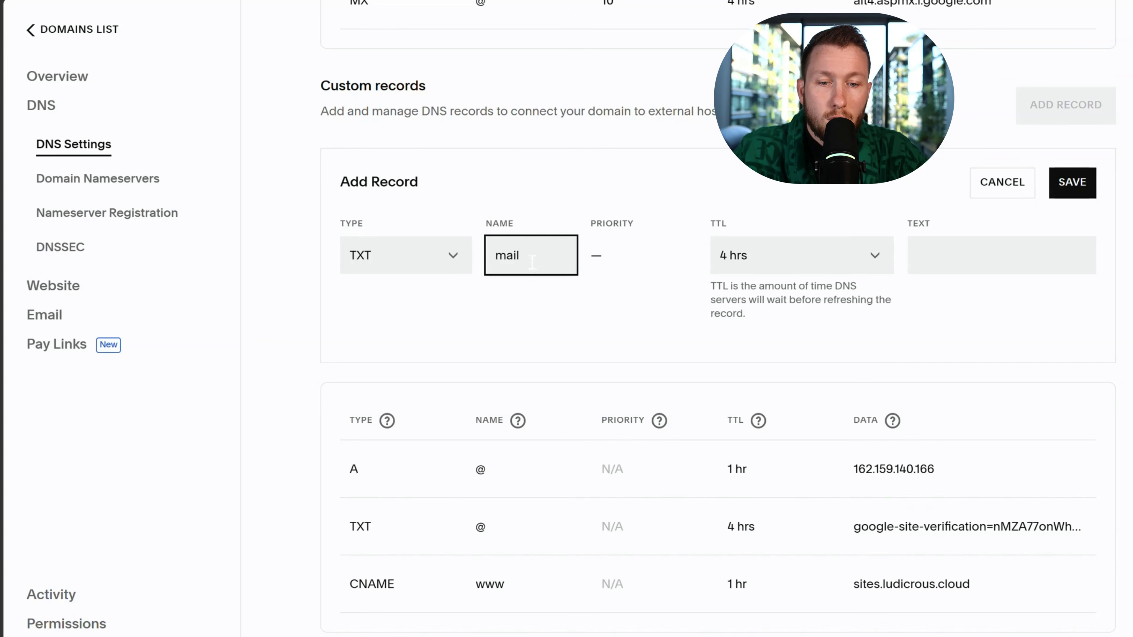
pyautogui.click(957, 257)
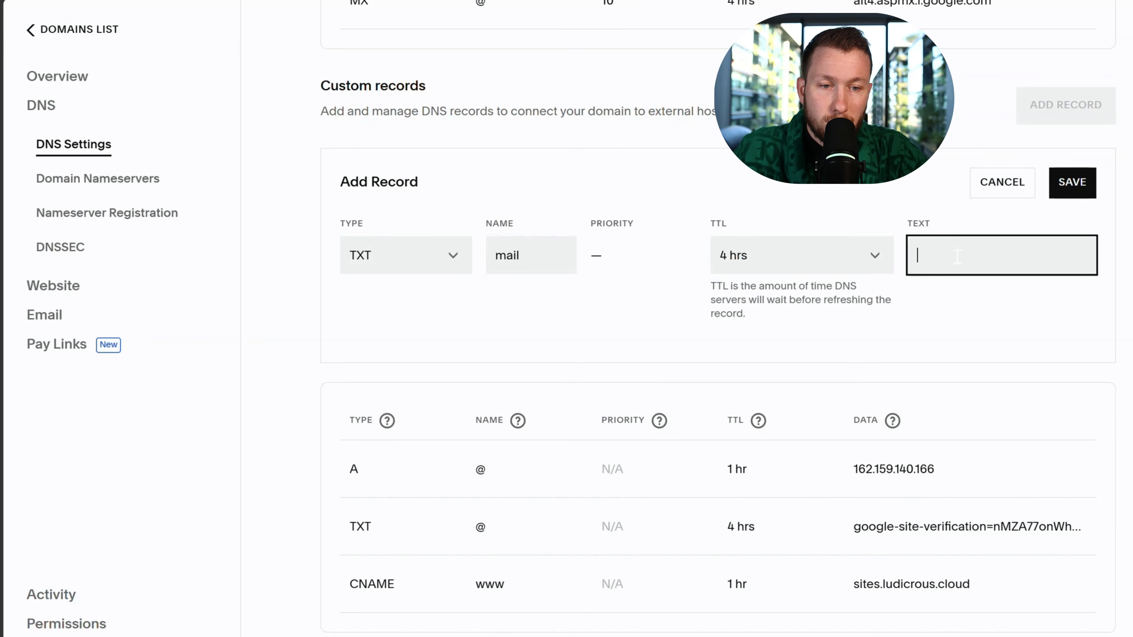
pyautogui.hotkey('ctrl', 'v')
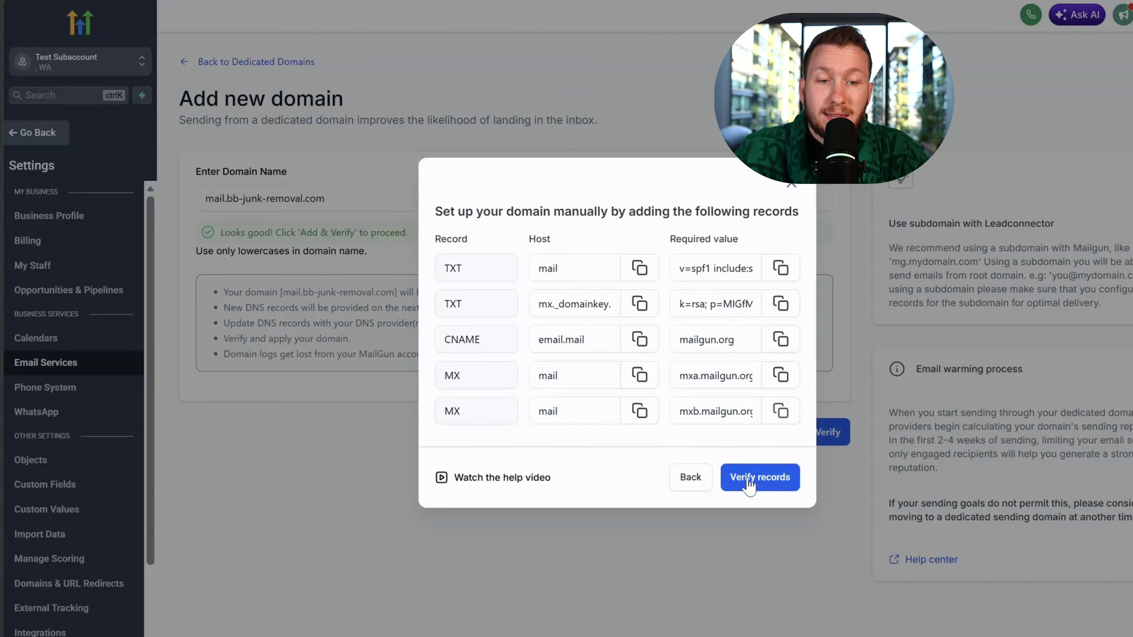
# Verify the DNS records in HighLevel and complete verification of the mail.bb-junk-removal.com domain.
pyautogui.click(746, 480)
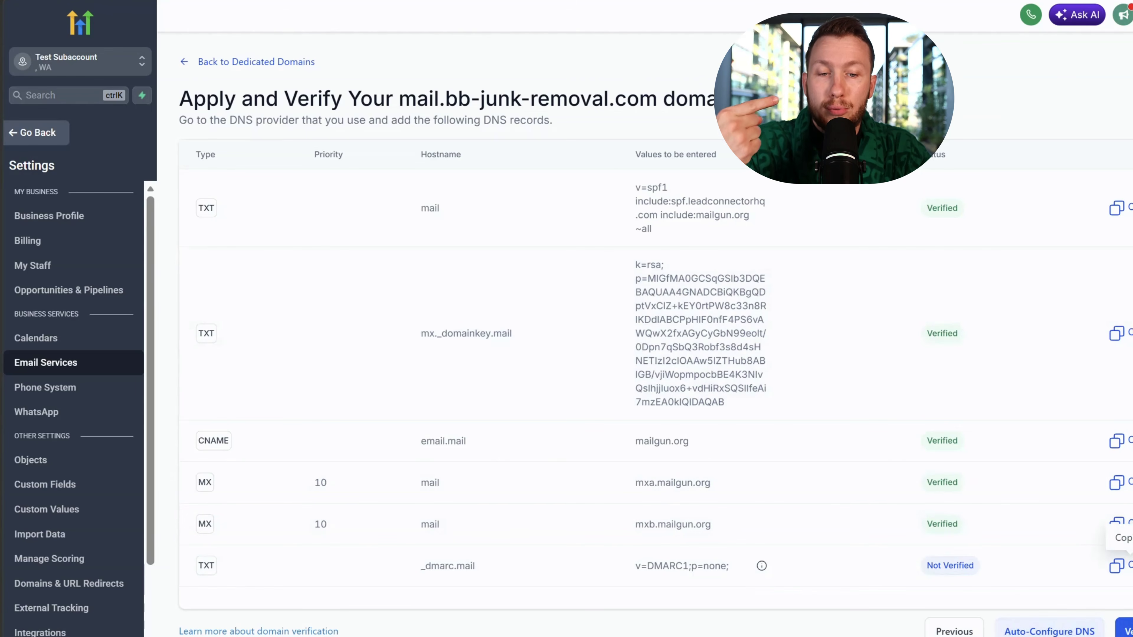
pyautogui.click(1131, 630)
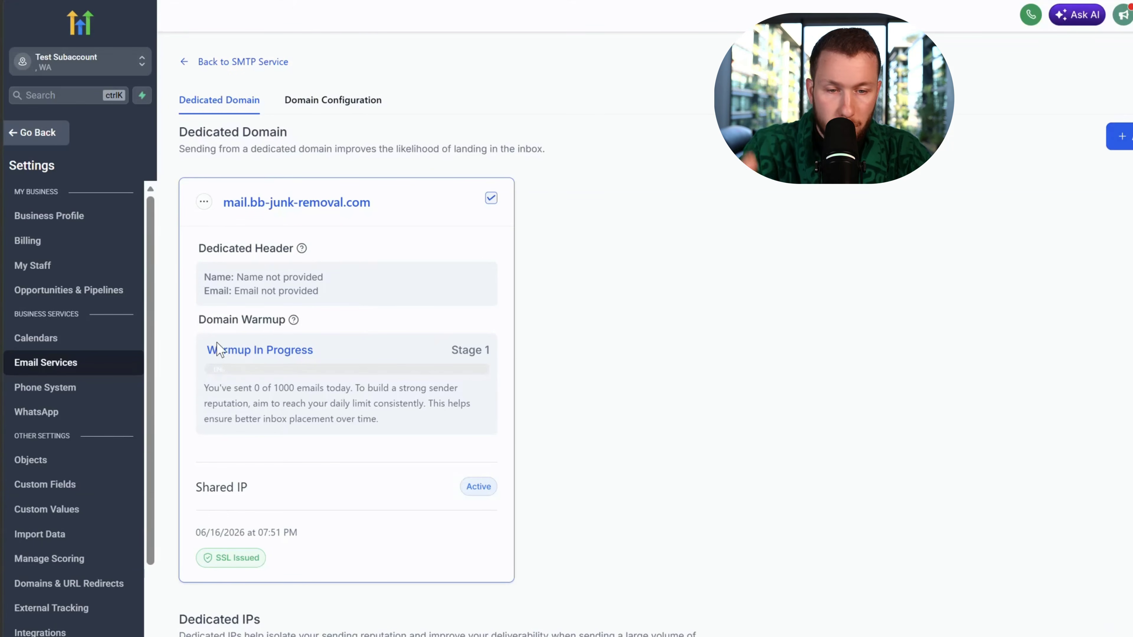
# Read the domain warmup explanation and check the click and open tracking settings of mail.bb-junk-removal.com.
pyautogui.moveTo(294, 320)
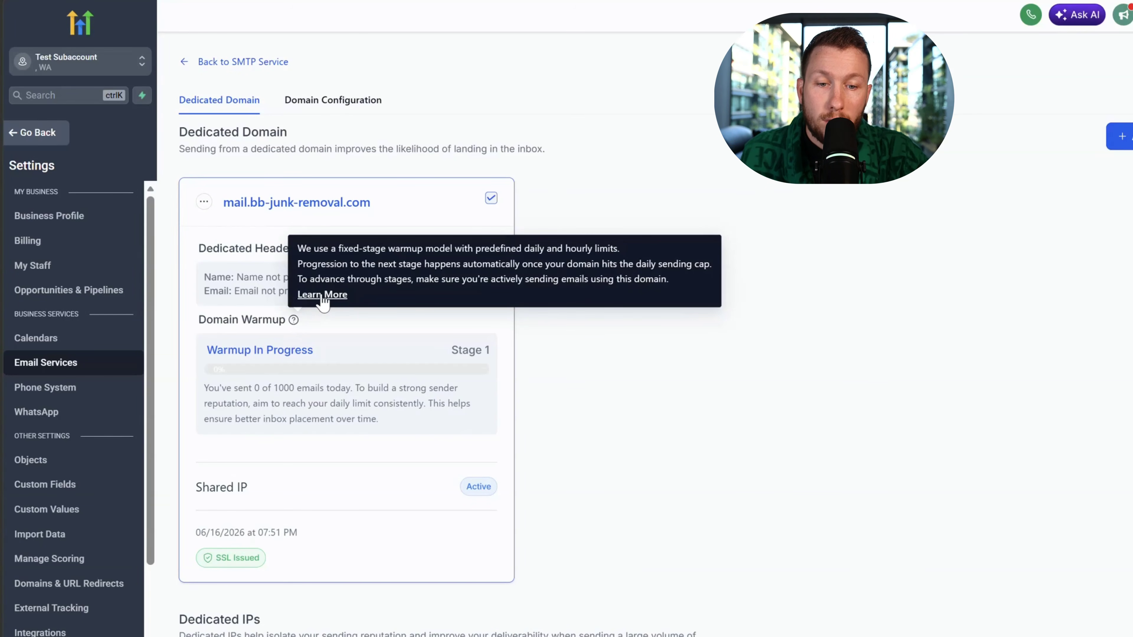
pyautogui.click(204, 202)
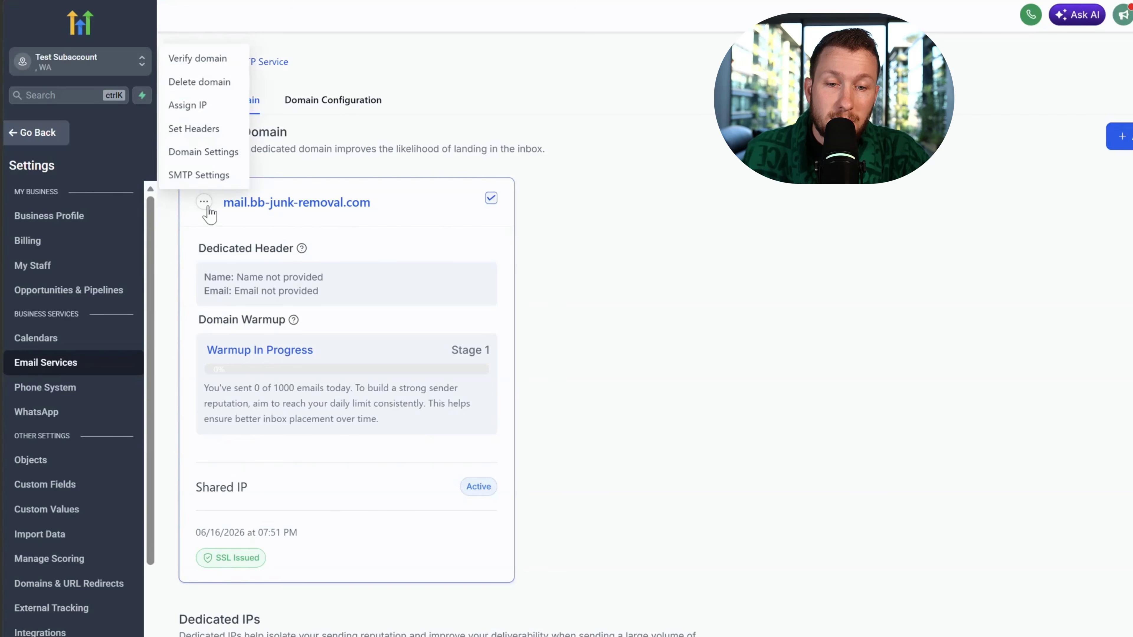
pyautogui.click(200, 153)
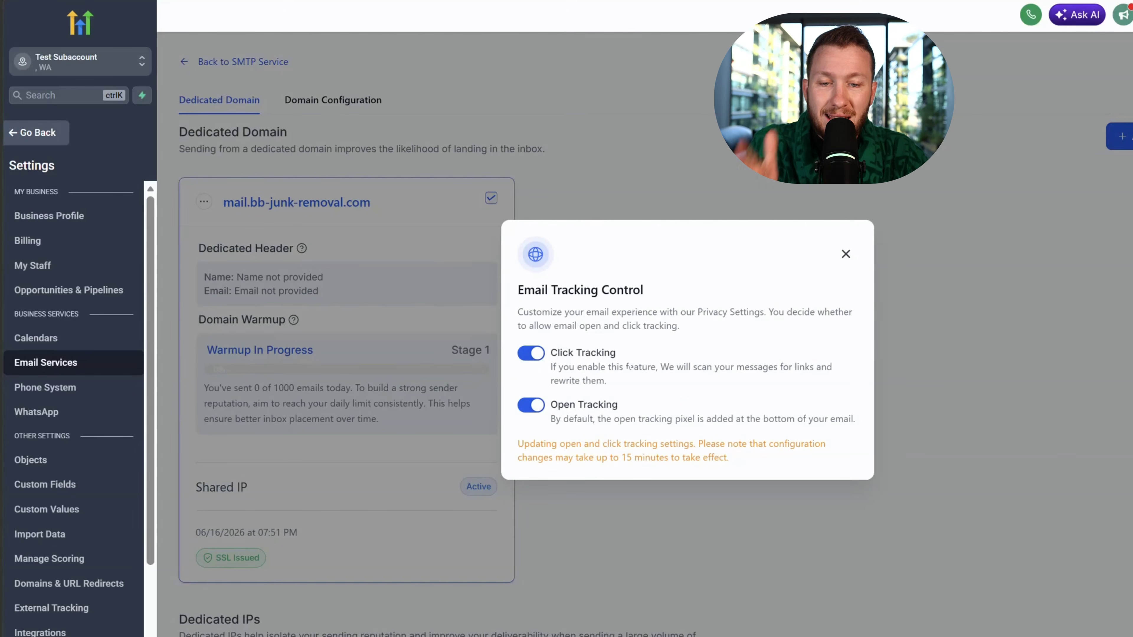
pyautogui.click(845, 254)
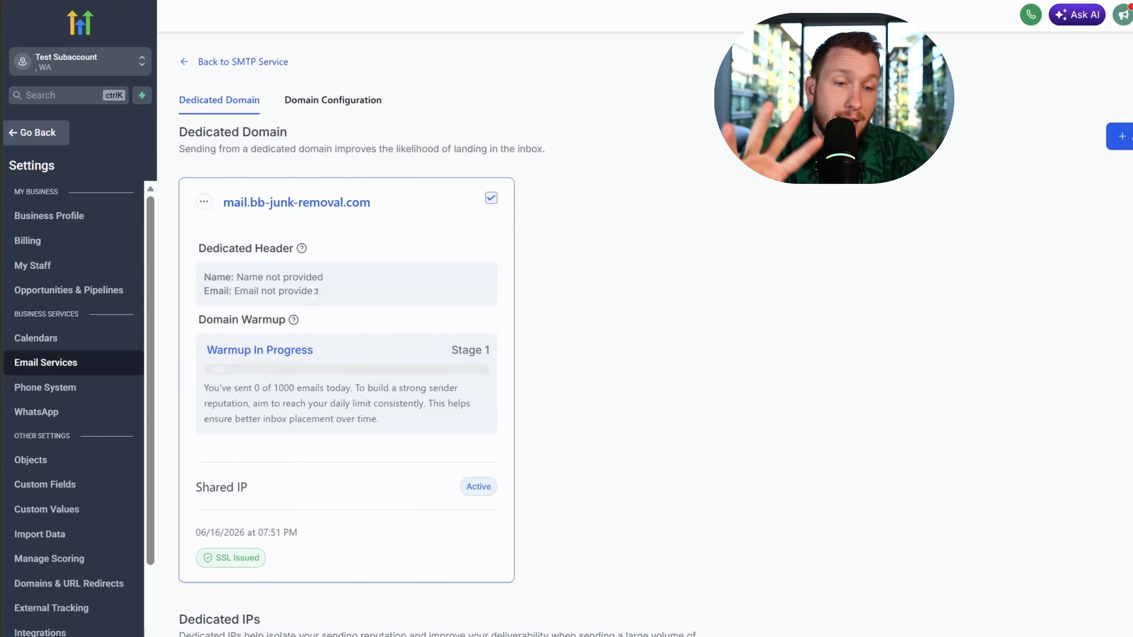
# Return to Email Services and review the reply and forward settings, analytics, risk assessment, bounce classification and Postmaster tools.
pyautogui.click(214, 67)
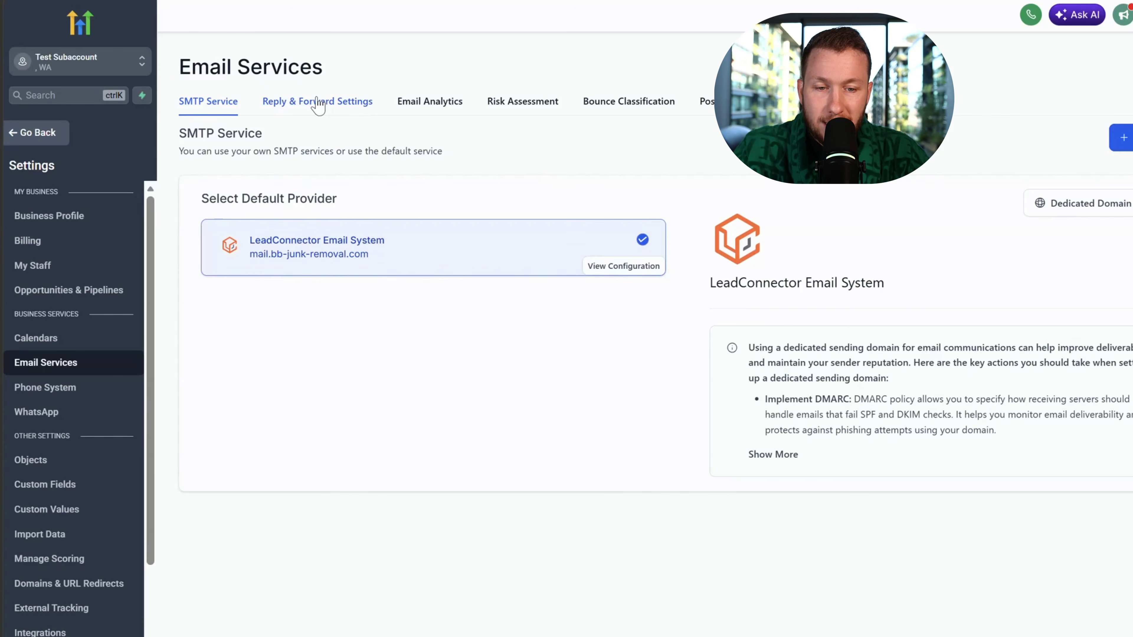
pyautogui.click(317, 102)
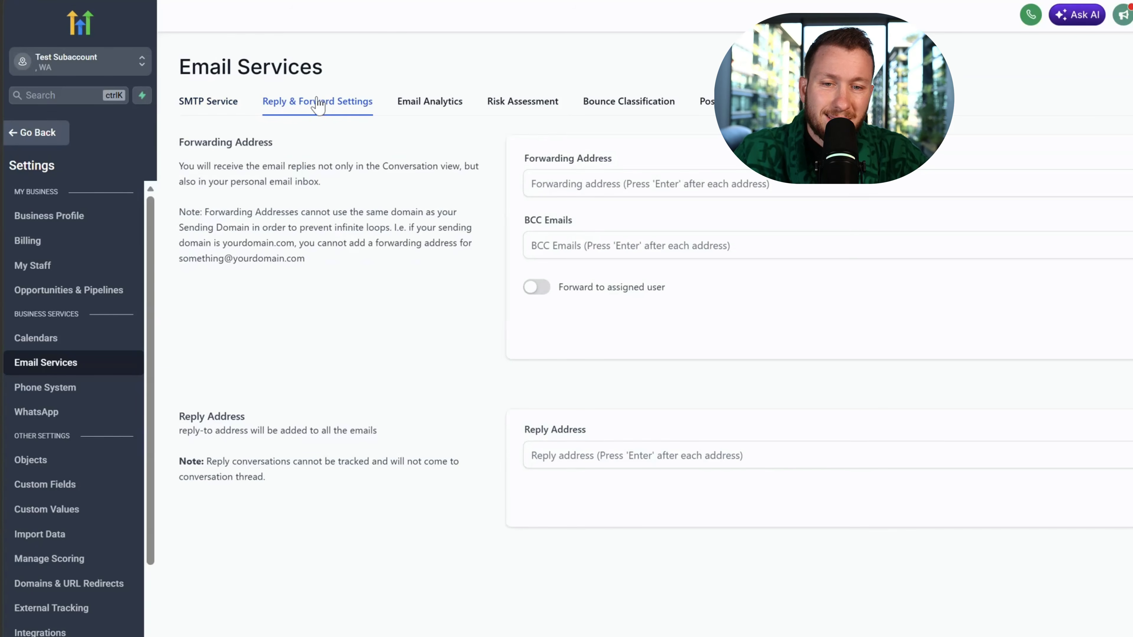
pyautogui.click(434, 107)
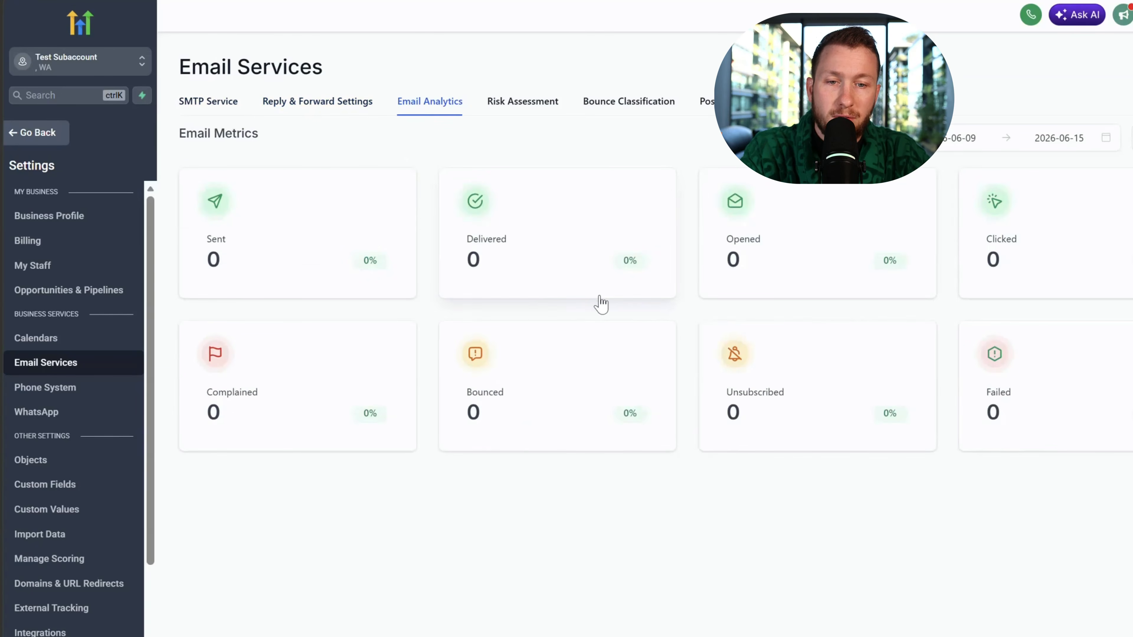
pyautogui.click(534, 113)
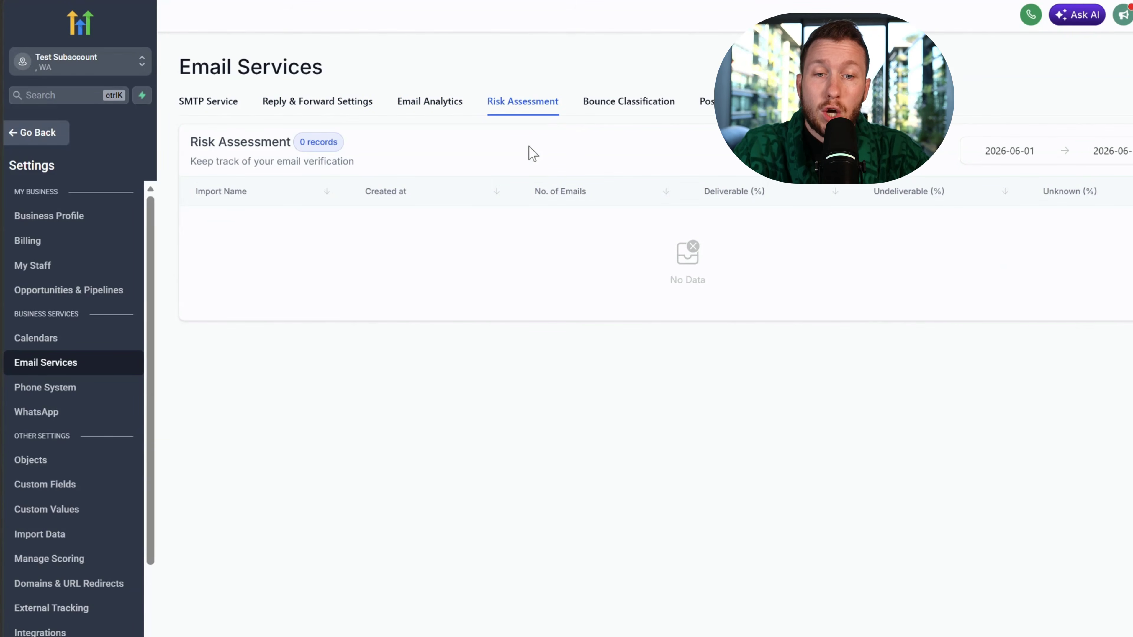
pyautogui.click(612, 106)
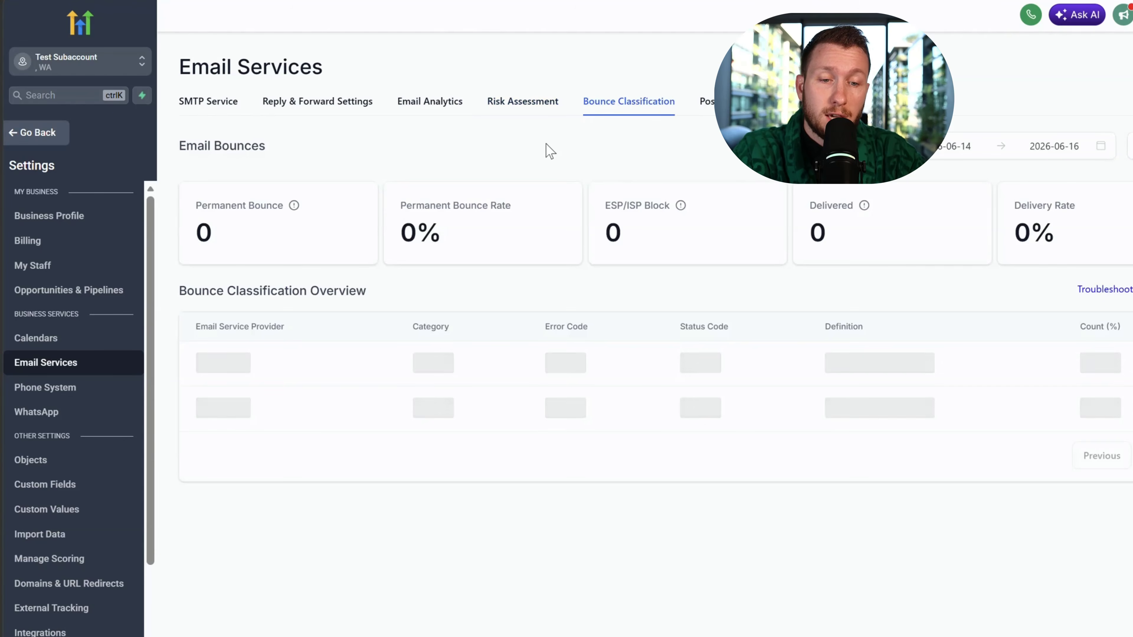
pyautogui.click(707, 101)
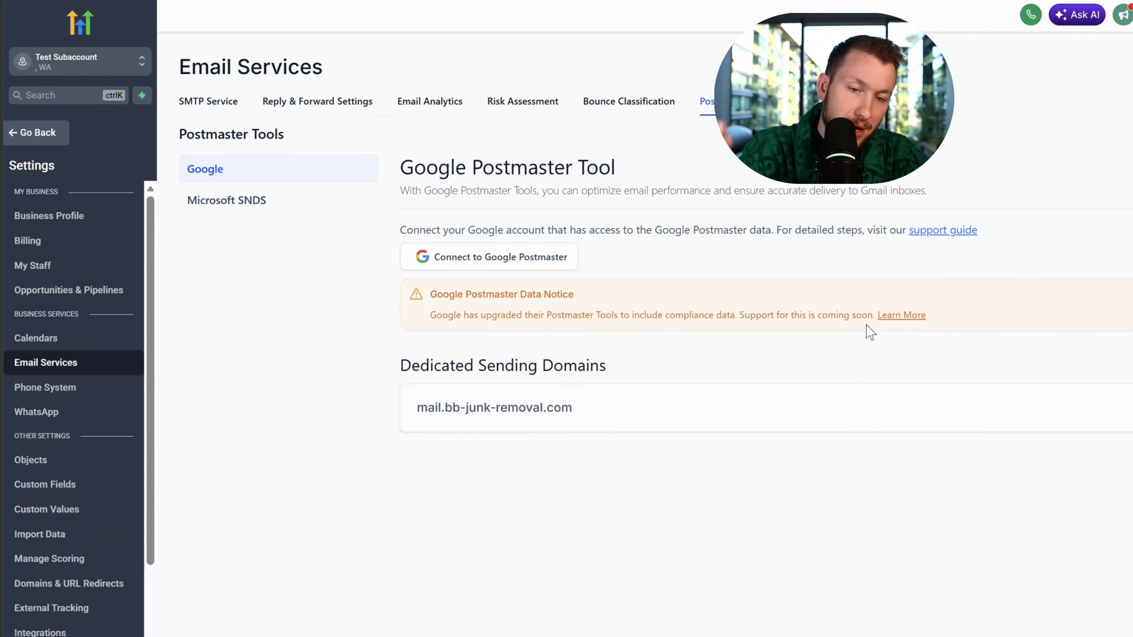
# Review the default SMTP provider and the expanded recommendations for using a dedicated sending domain.
pyautogui.click(209, 101)
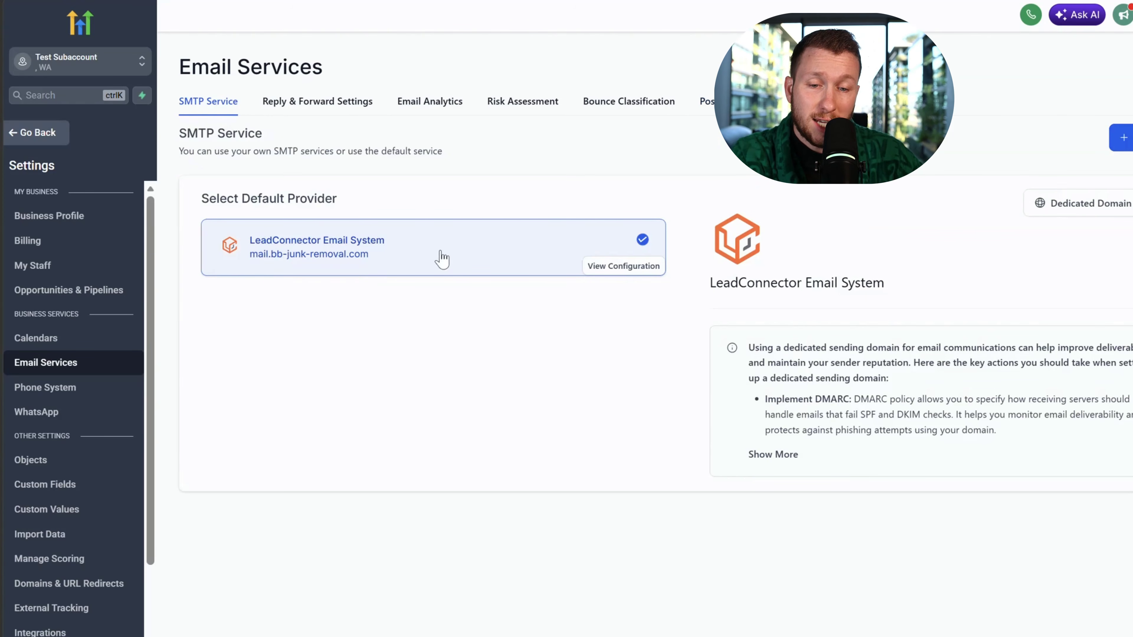
pyautogui.click(774, 455)
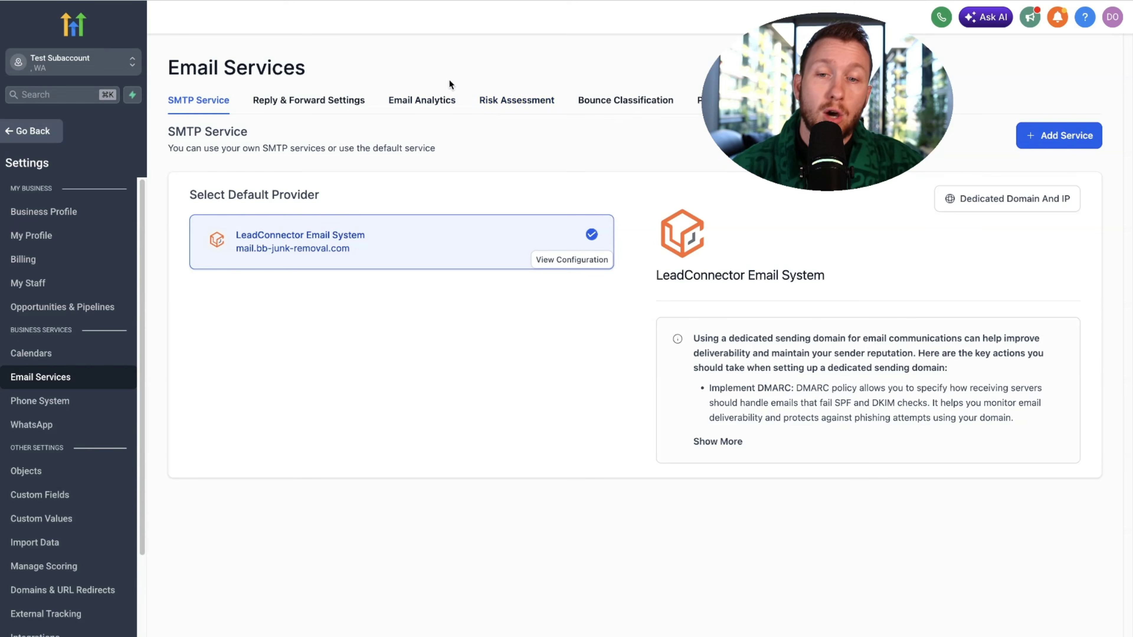
# Draft an email reading "hello" in the contact's April 19 conversation and discard the draft.
pyautogui.click(33, 131)
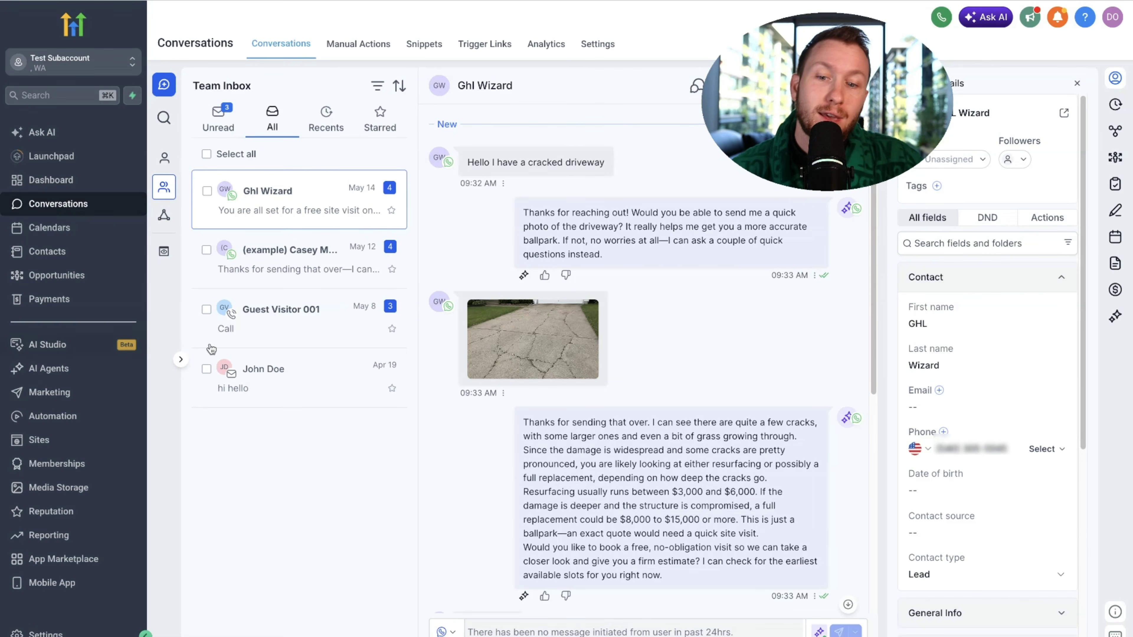
pyautogui.click(308, 388)
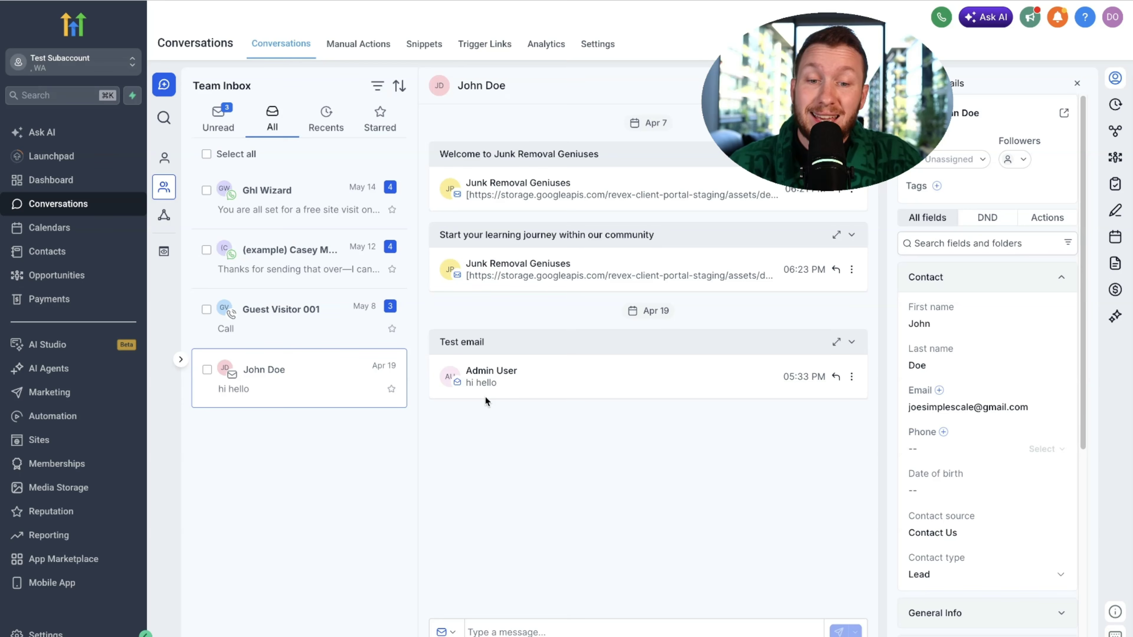
pyautogui.click(462, 633)
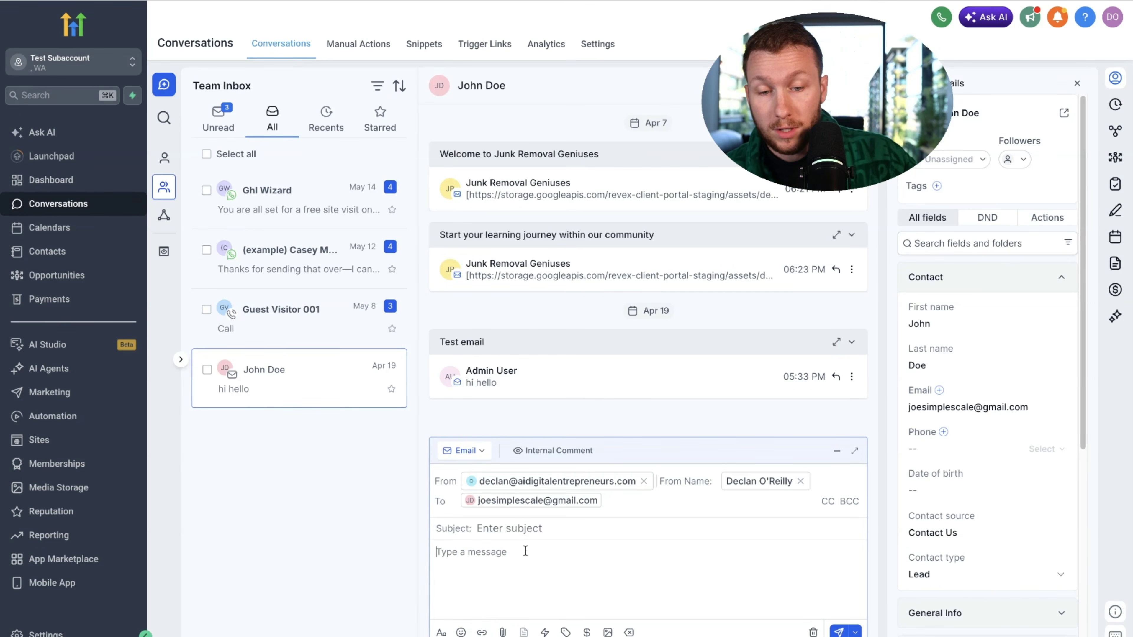
pyautogui.write('hello')
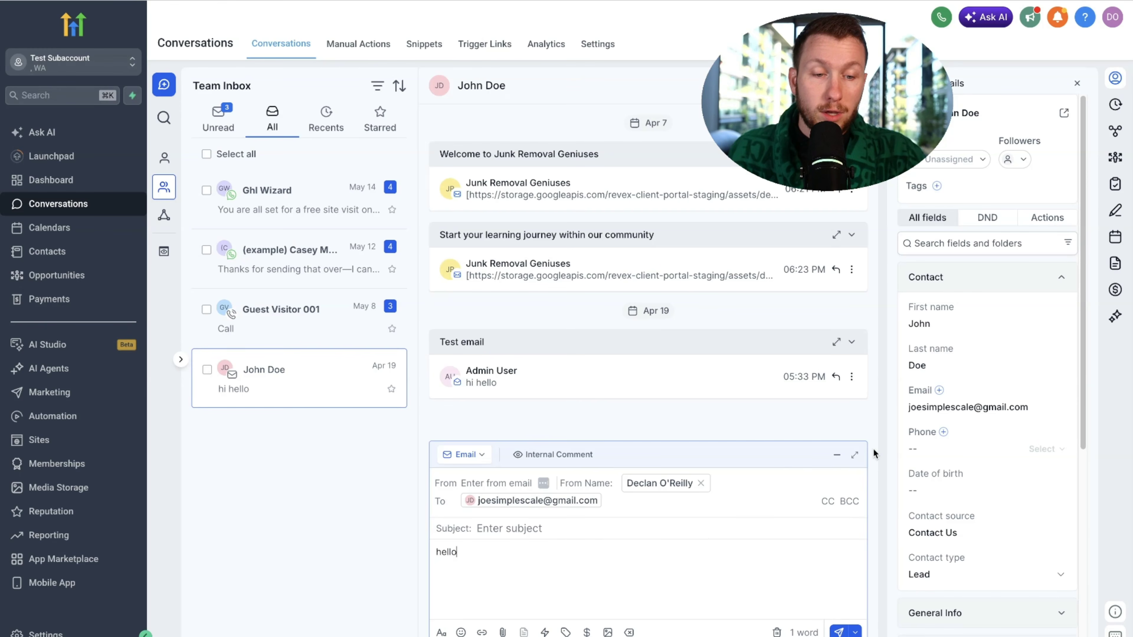
pyautogui.click(776, 633)
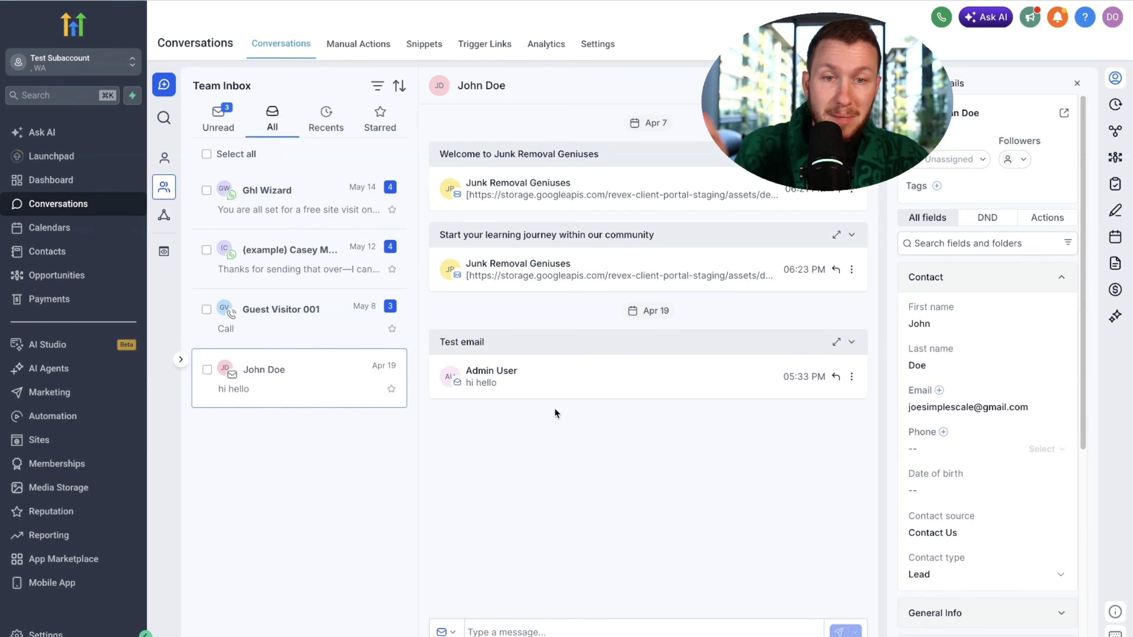
# Select the first two contacts and start a bulk email to them, checking the Quick compose message area and sending modes.
pyautogui.click(47, 251)
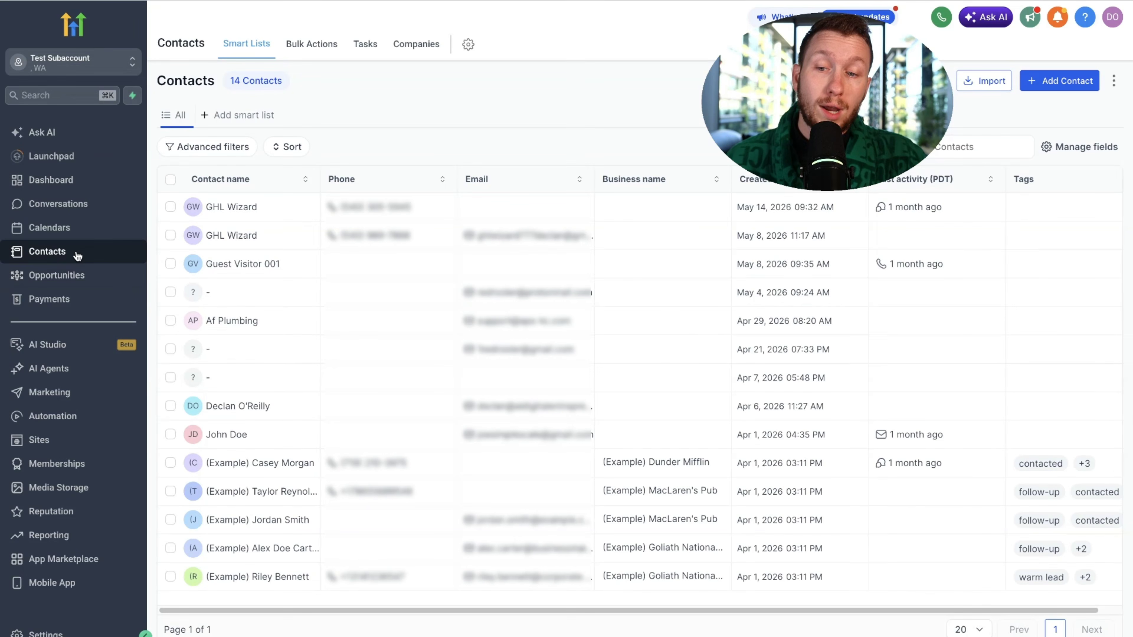
pyautogui.click(171, 207)
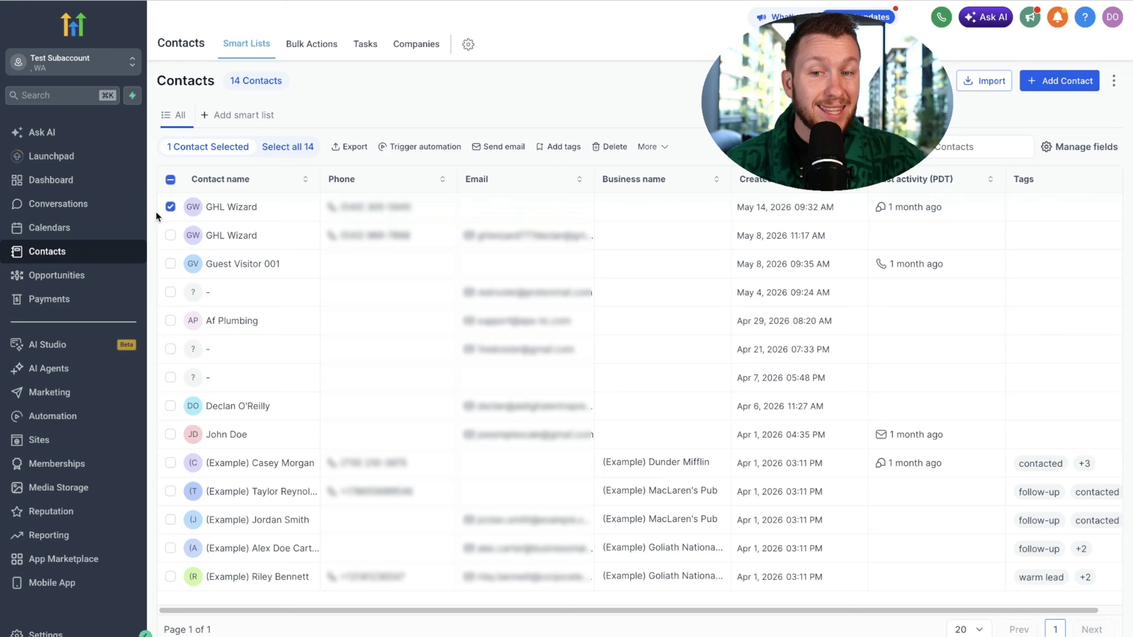
pyautogui.click(170, 236)
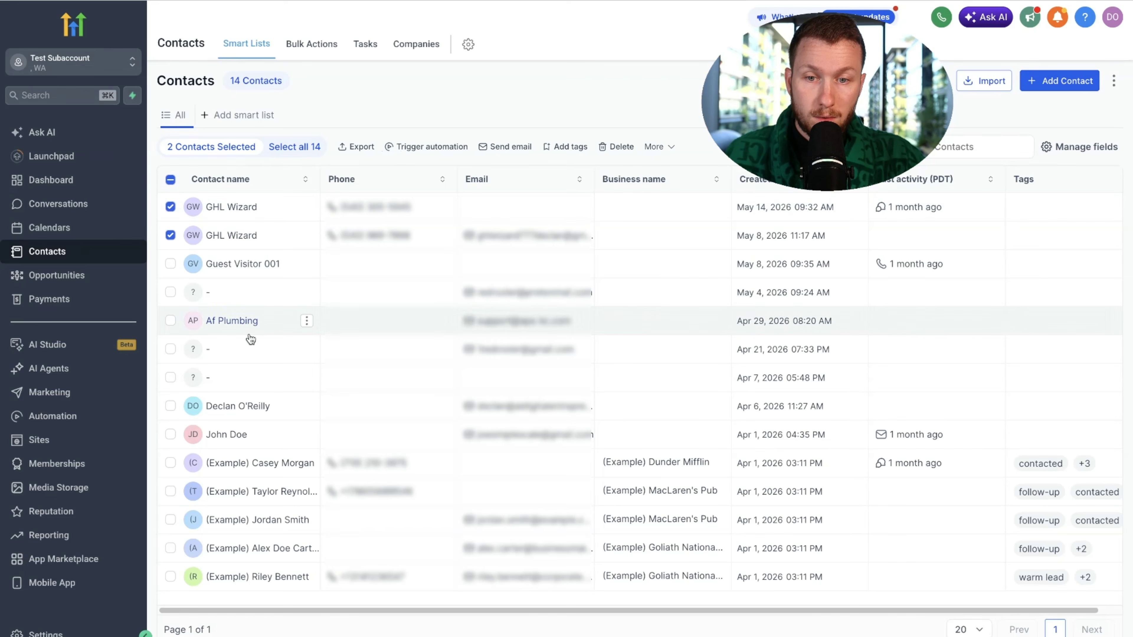
pyautogui.click(510, 149)
pyautogui.click(695, 460)
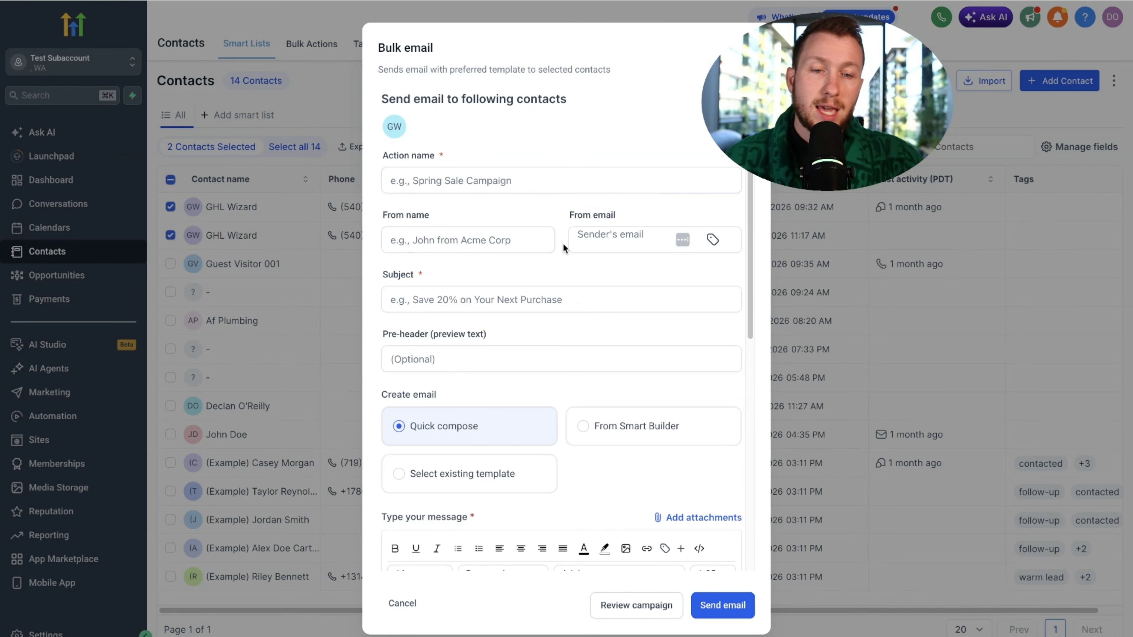
pyautogui.scroll(-5, 535, 313)
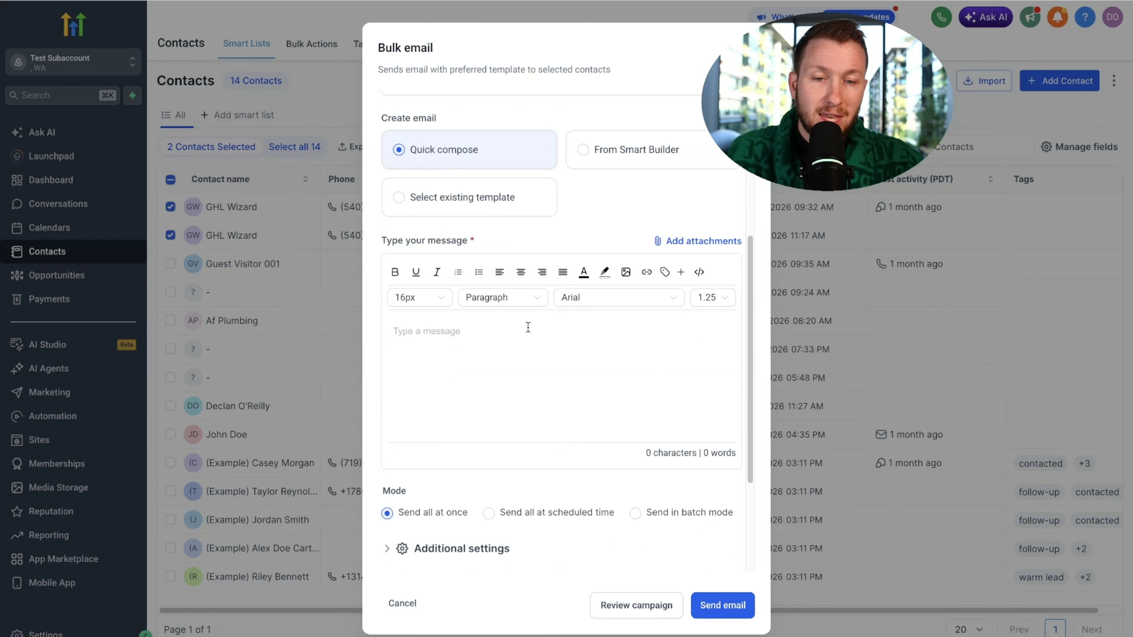
pyautogui.click(445, 344)
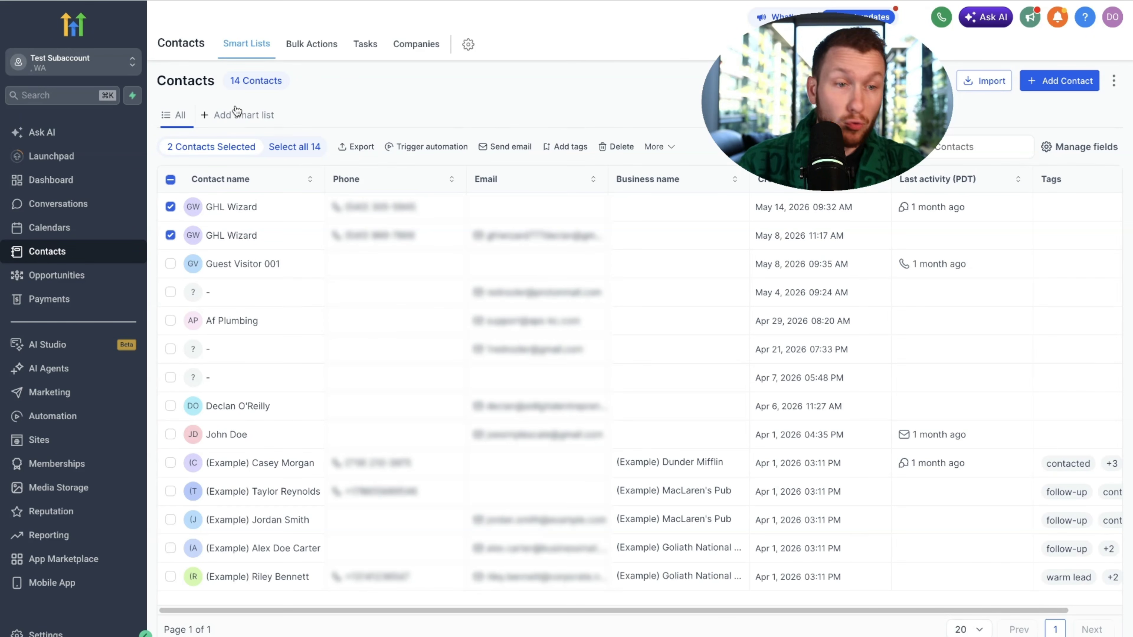
# Look at the object choices for importing contacts and open the Ask AI chat.
pyautogui.click(966, 81)
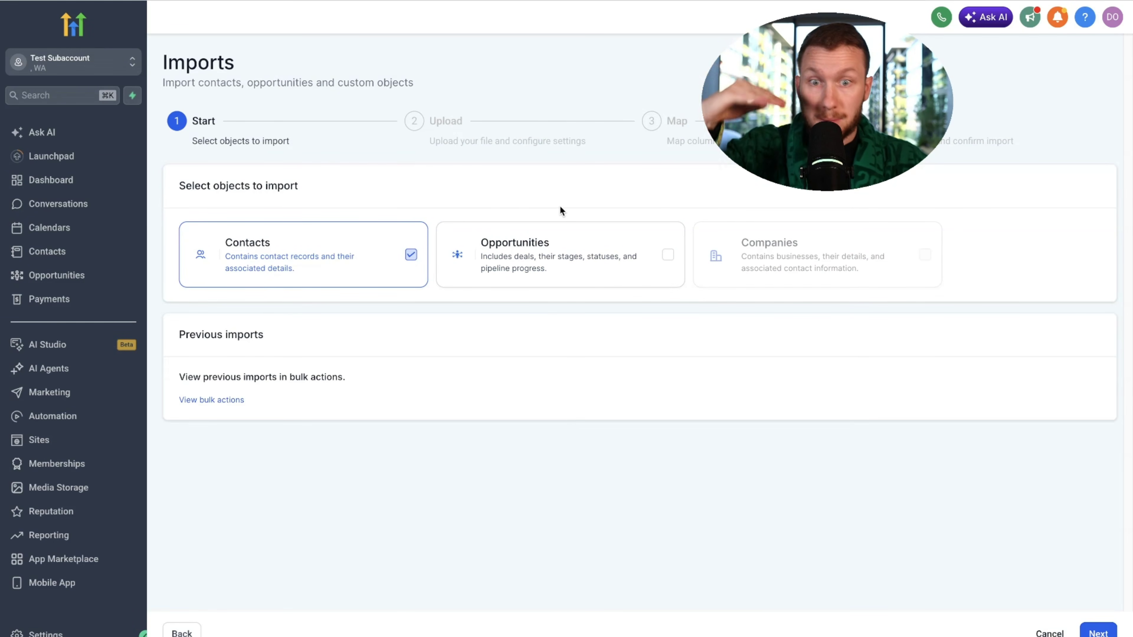
pyautogui.click(42, 134)
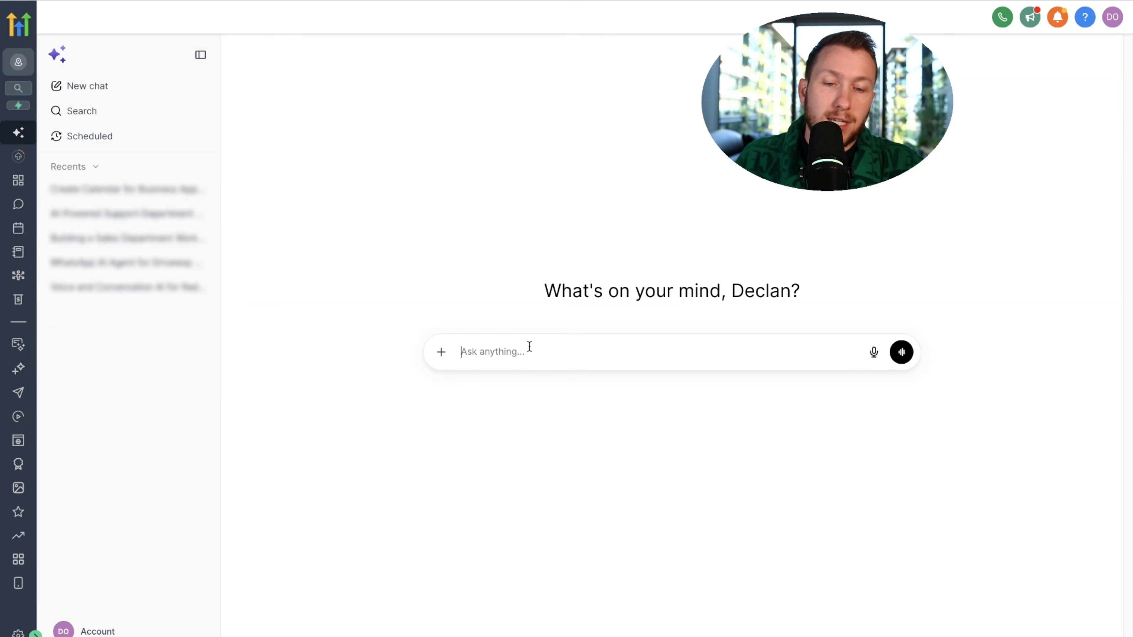
pyautogui.moveTo(63, 272)
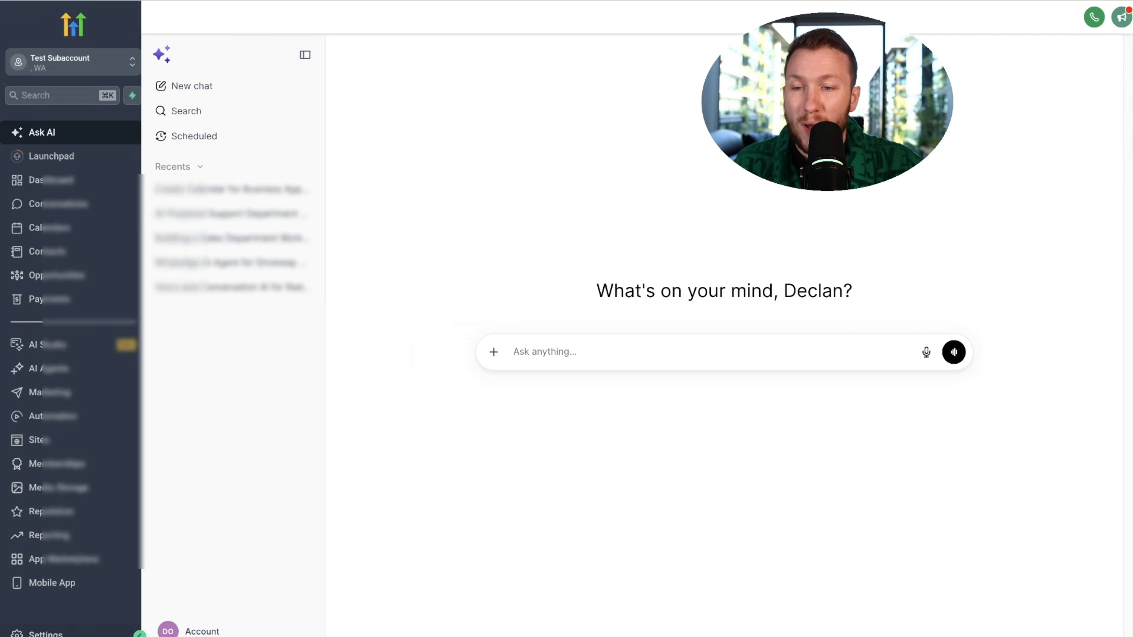
# Filter the contact list by Last email opened date for a preset period, and remove the filter again.
pyautogui.click(67, 251)
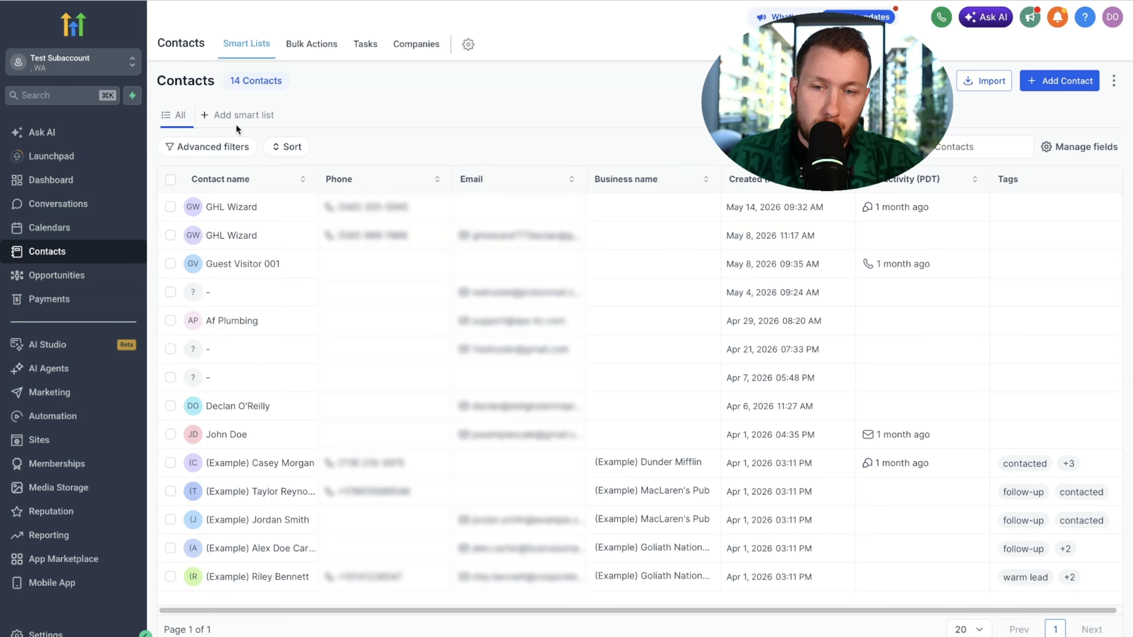
pyautogui.click(213, 146)
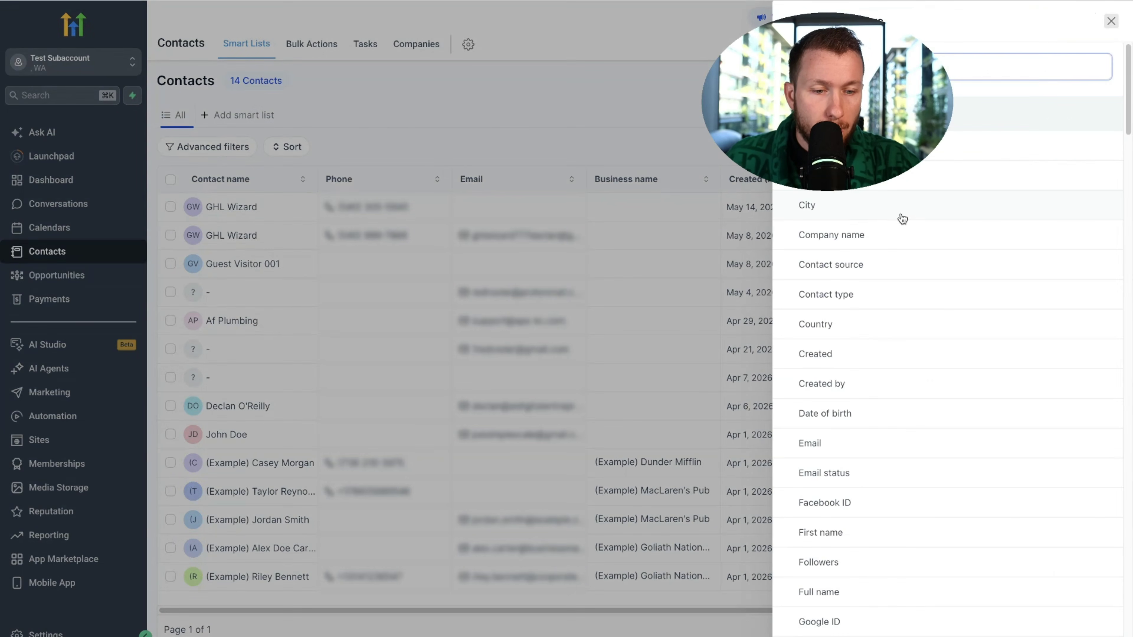
pyautogui.scroll(-7, 901, 220)
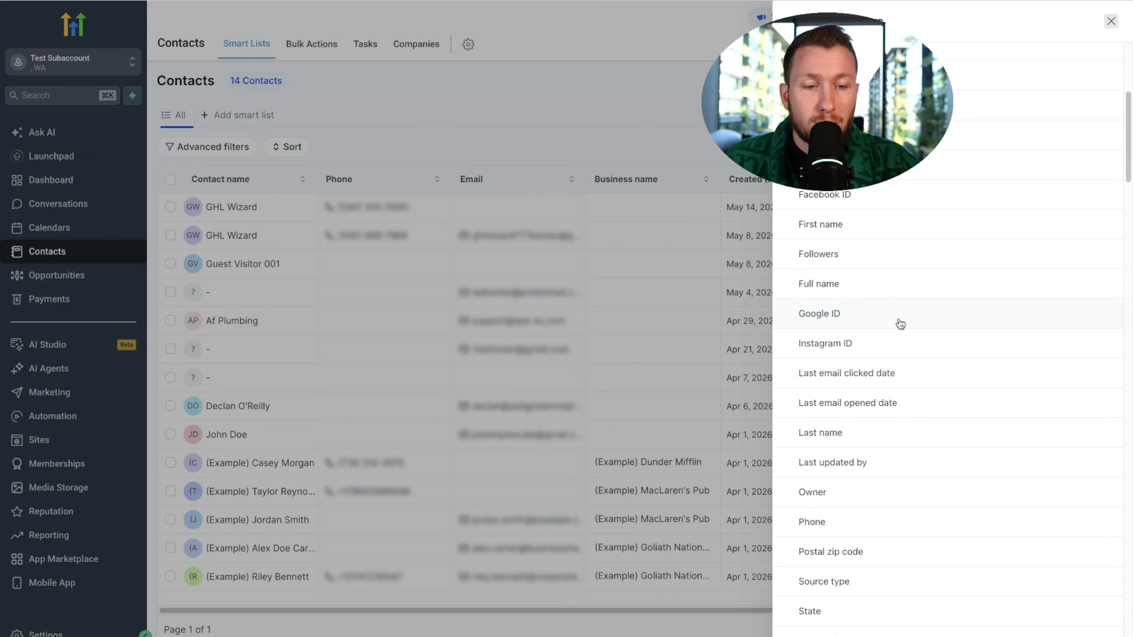
pyautogui.click(893, 397)
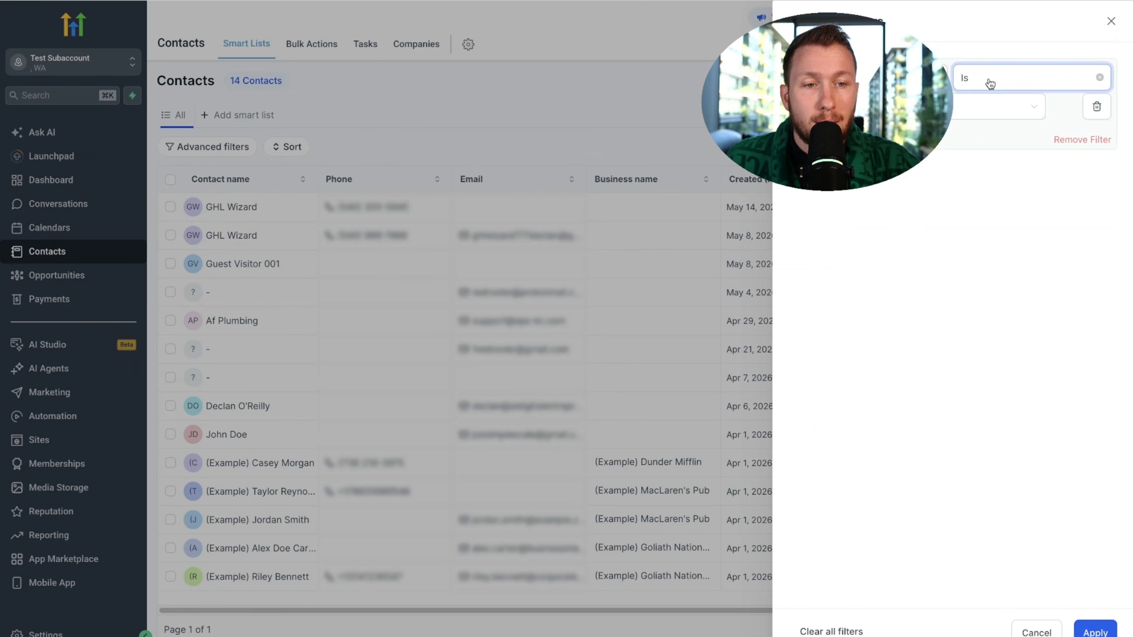
pyautogui.click(998, 107)
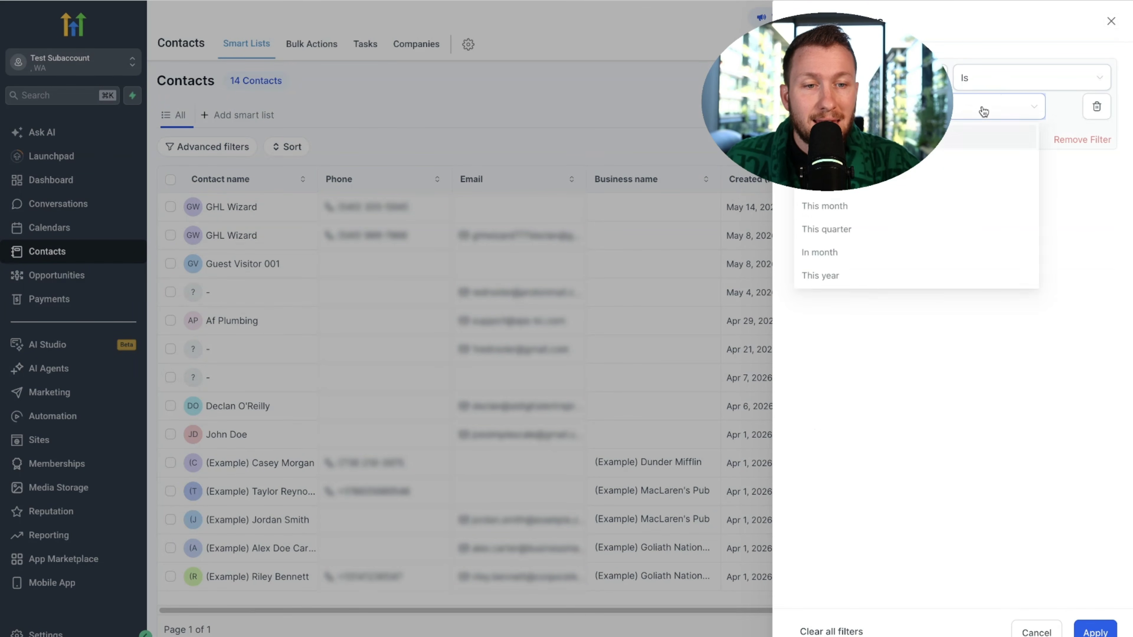
pyautogui.click(930, 218)
pyautogui.click(1101, 622)
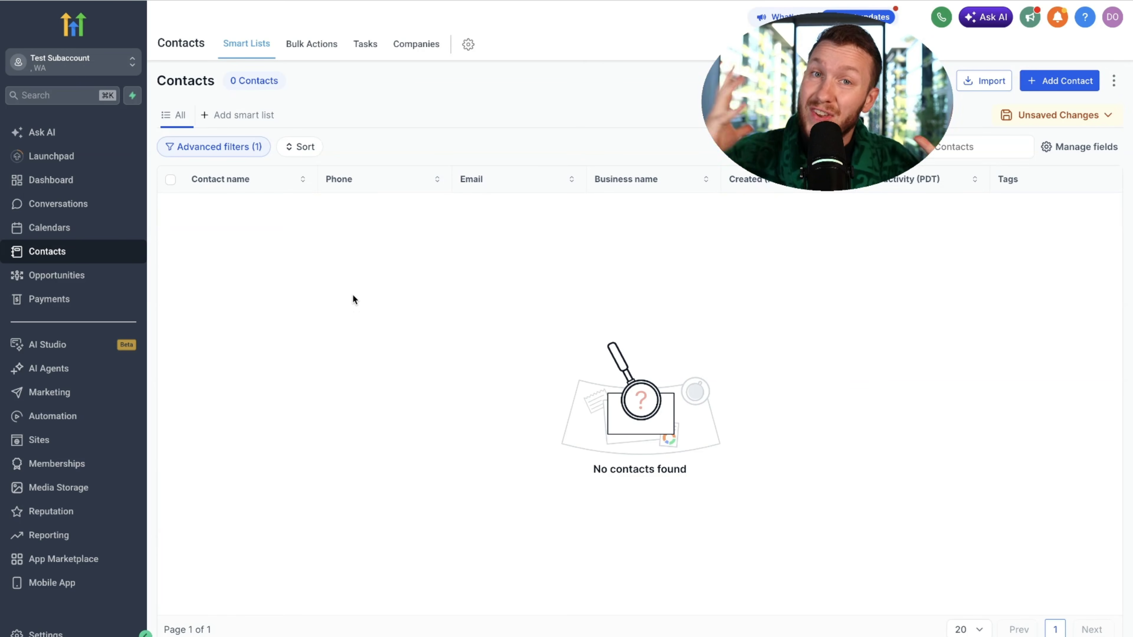
pyautogui.click(246, 148)
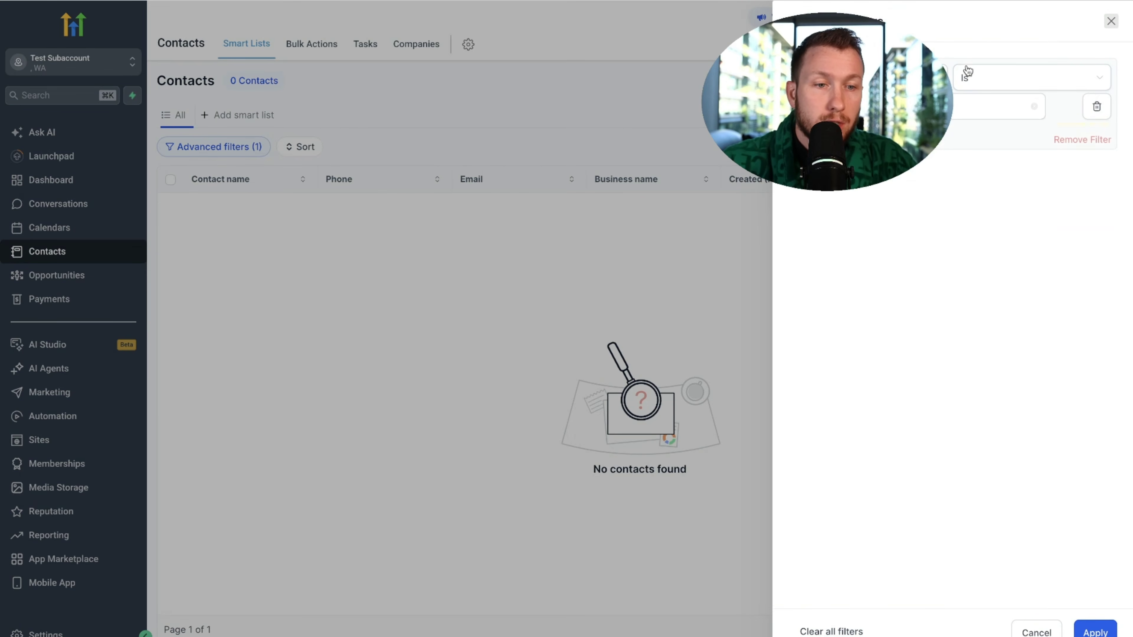
pyautogui.click(1102, 632)
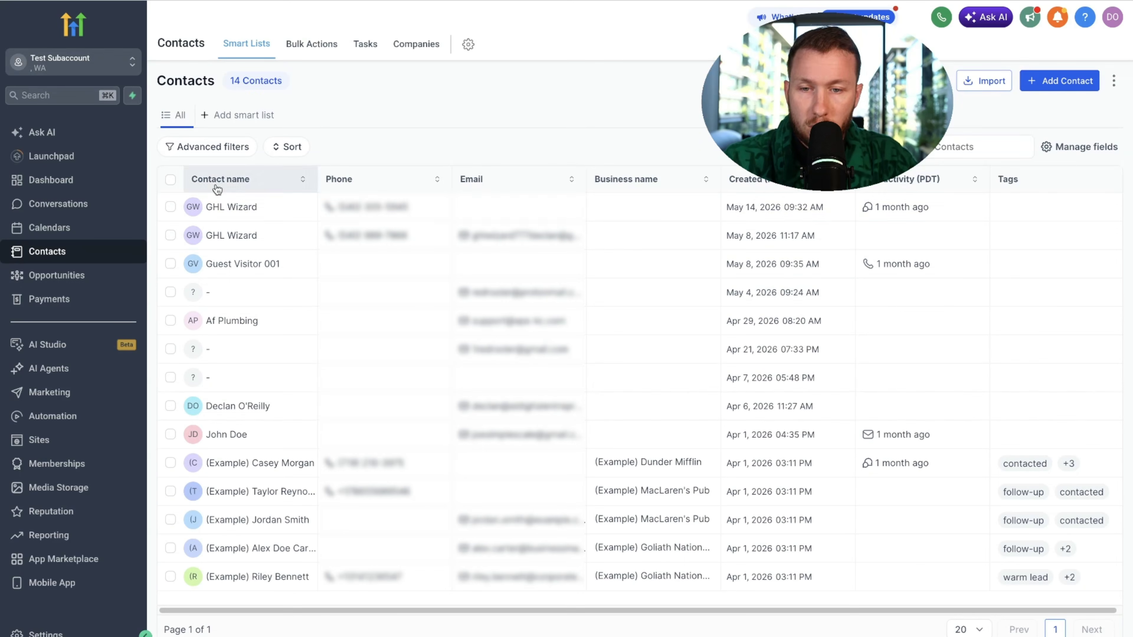
# Confirm the recipient list for a bulk email to the first three contacts, and clear the contact selection.
pyautogui.click(171, 207)
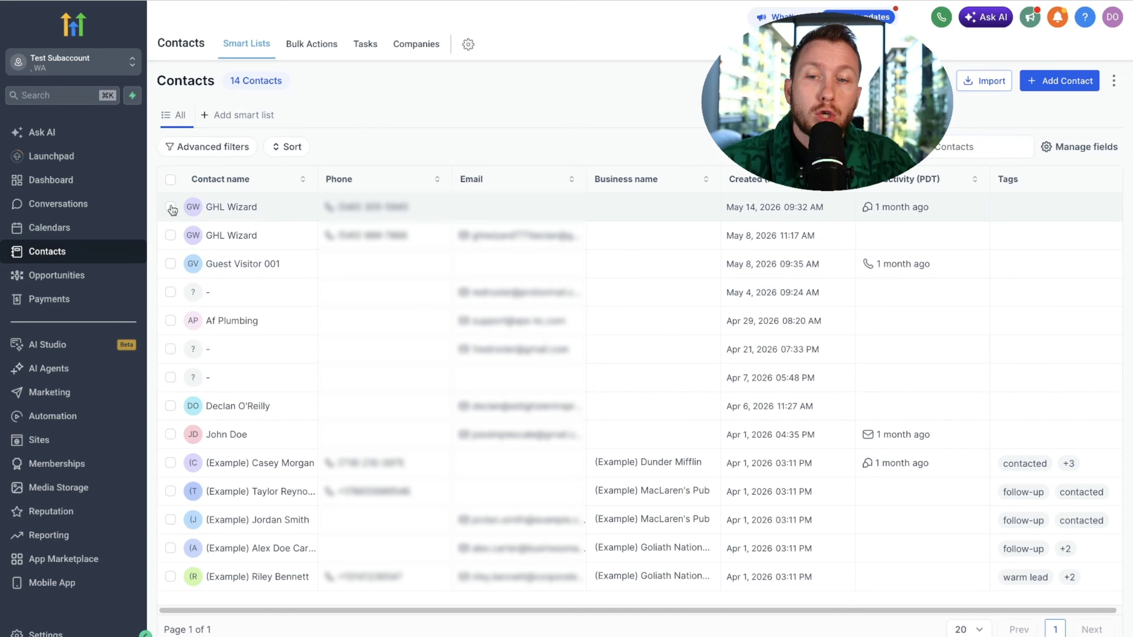
pyautogui.click(170, 235)
pyautogui.click(170, 263)
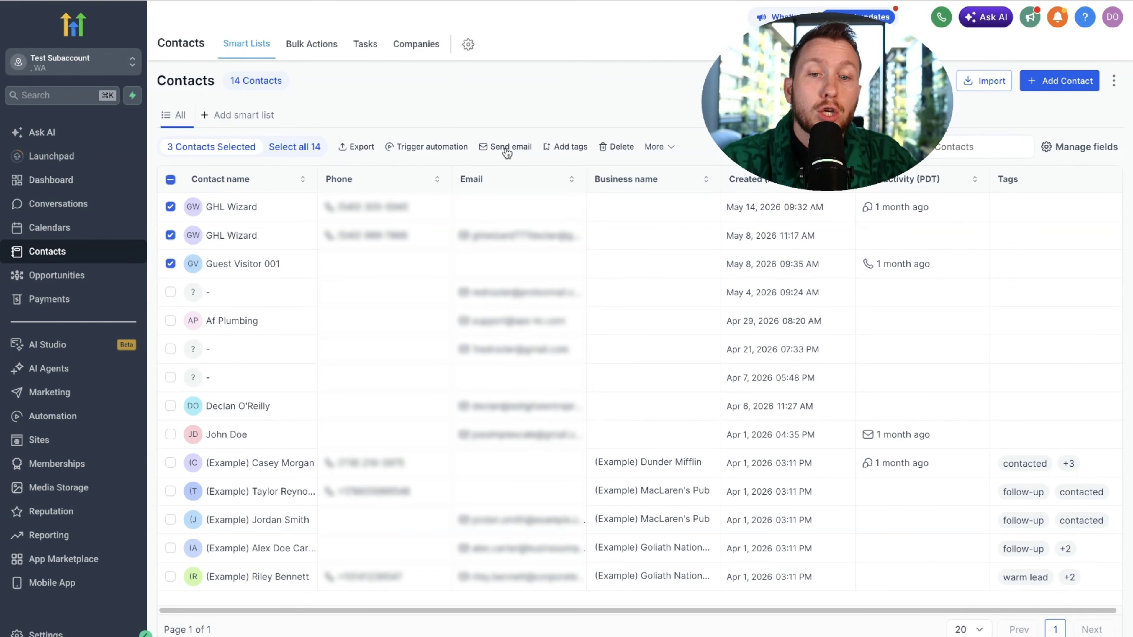
pyautogui.click(506, 147)
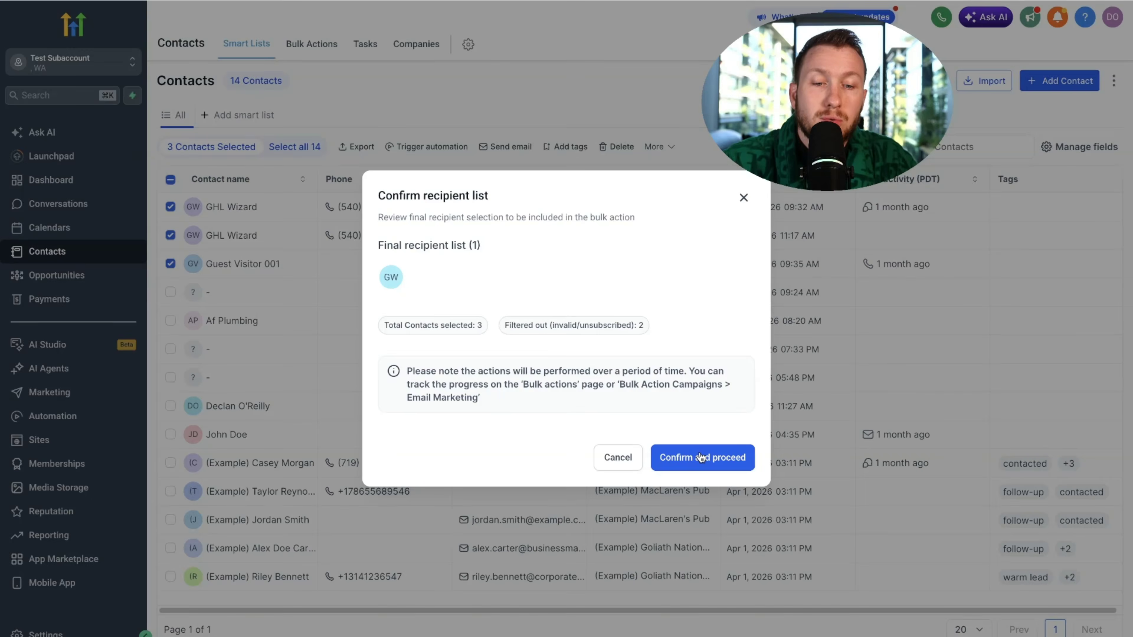
pyautogui.click(701, 458)
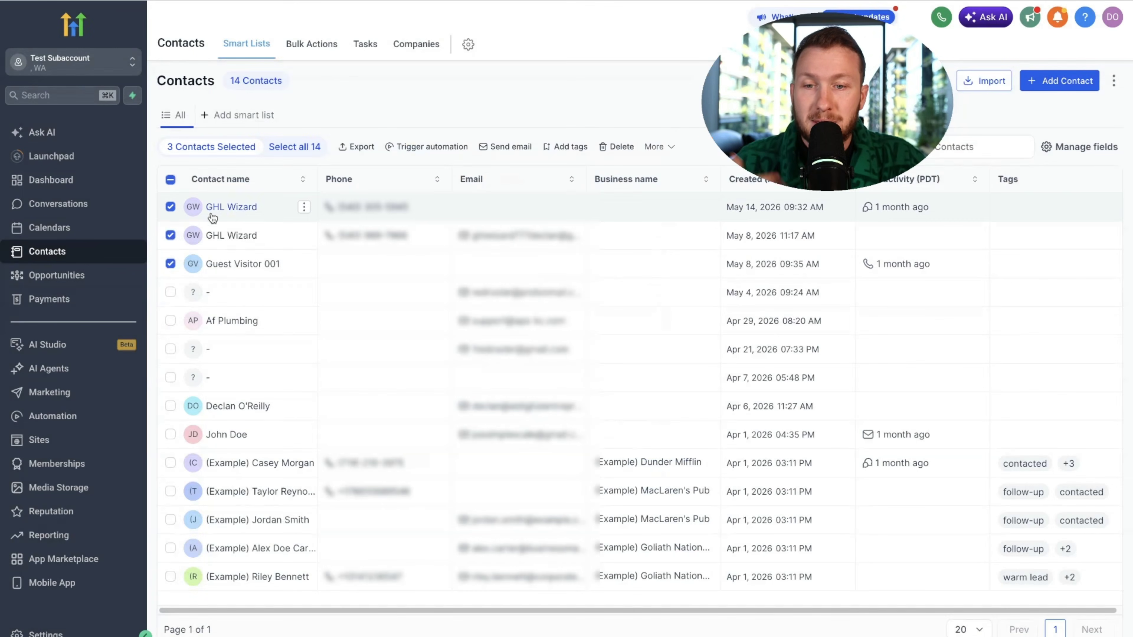
pyautogui.click(171, 263)
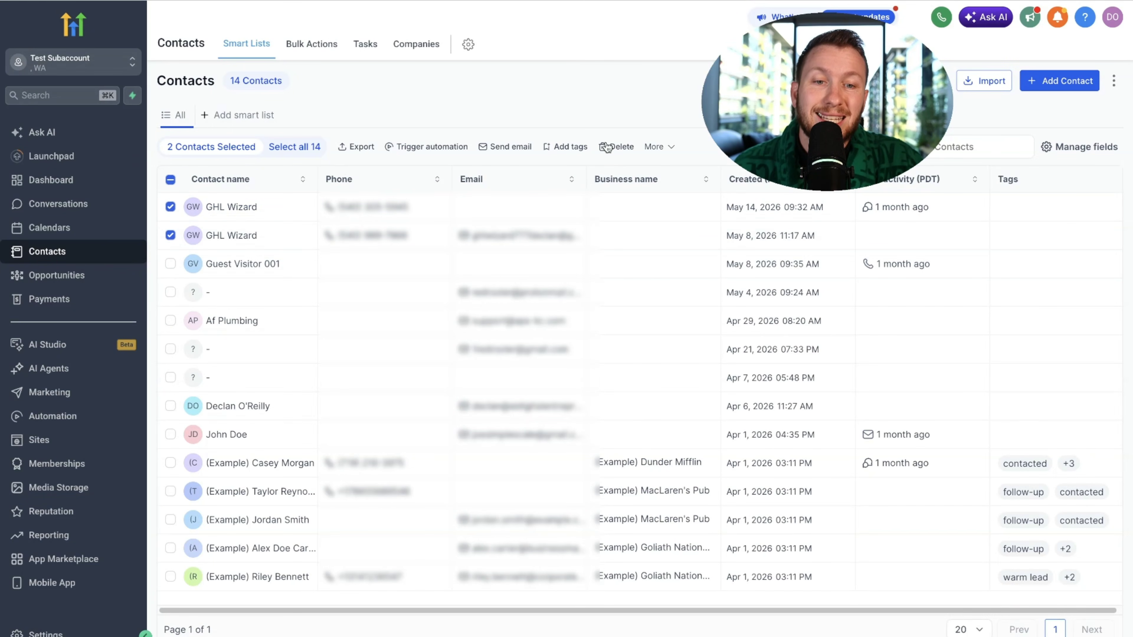
pyautogui.click(171, 179)
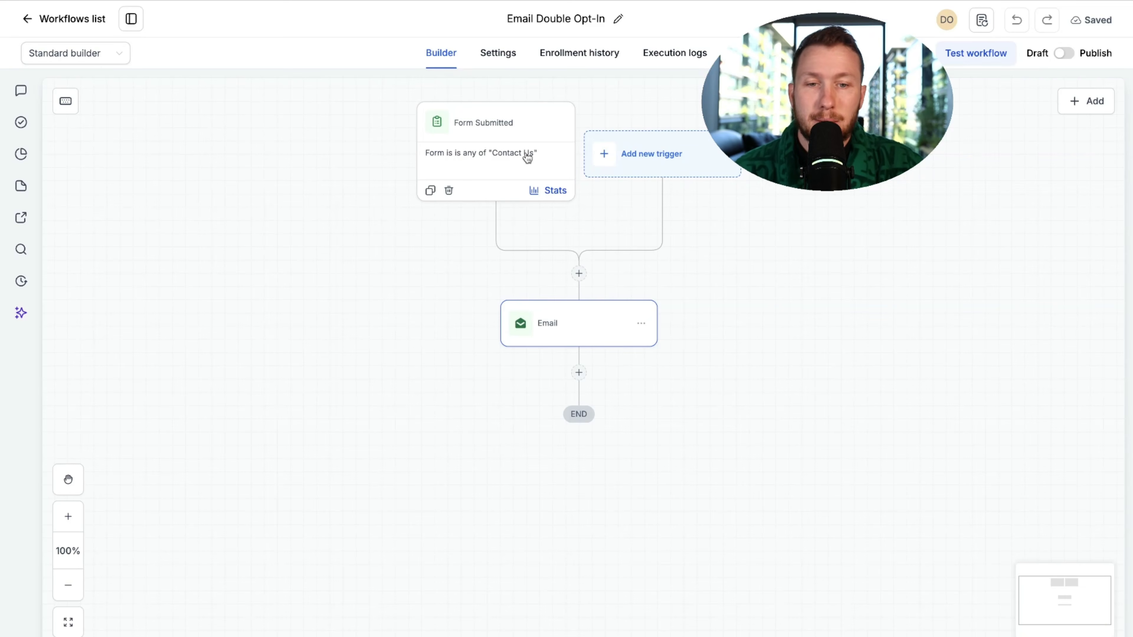
# Review the Email action of the Email Double Opt-In workflow, including its message, additional settings and the Add tags conditions.
pyautogui.click(563, 330)
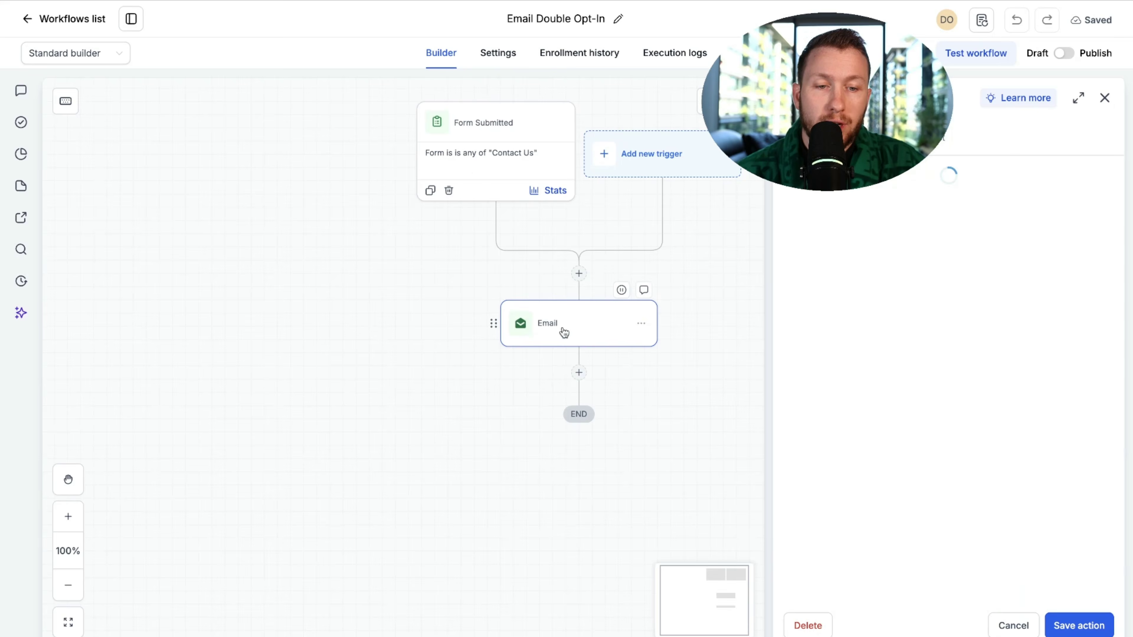
pyautogui.scroll(-5, 896, 390)
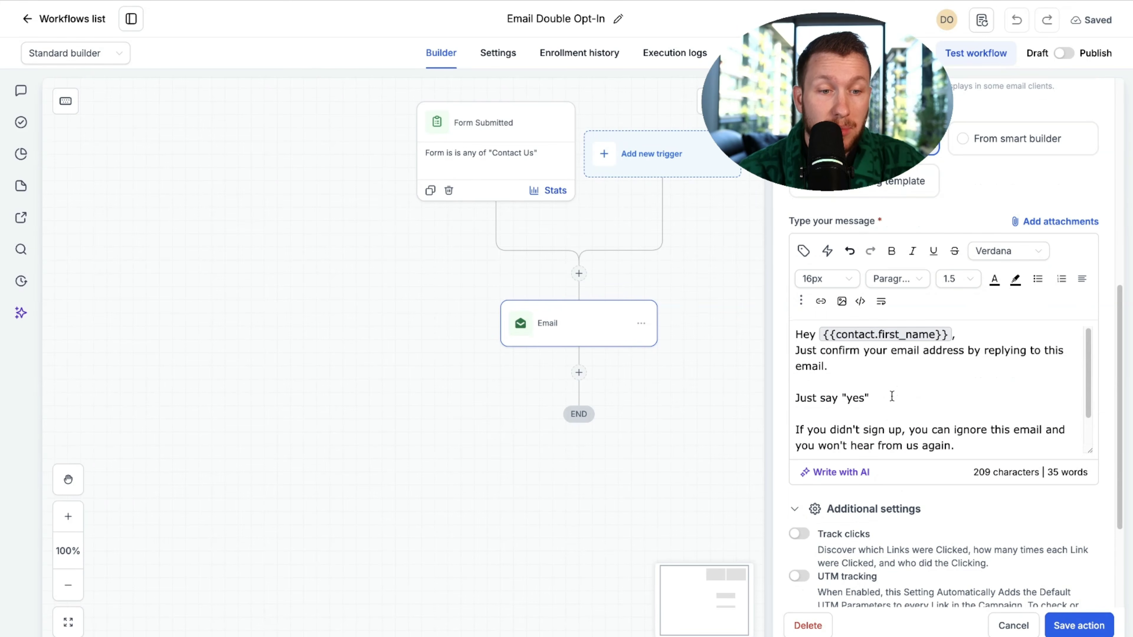
pyautogui.scroll(-5, 895, 391)
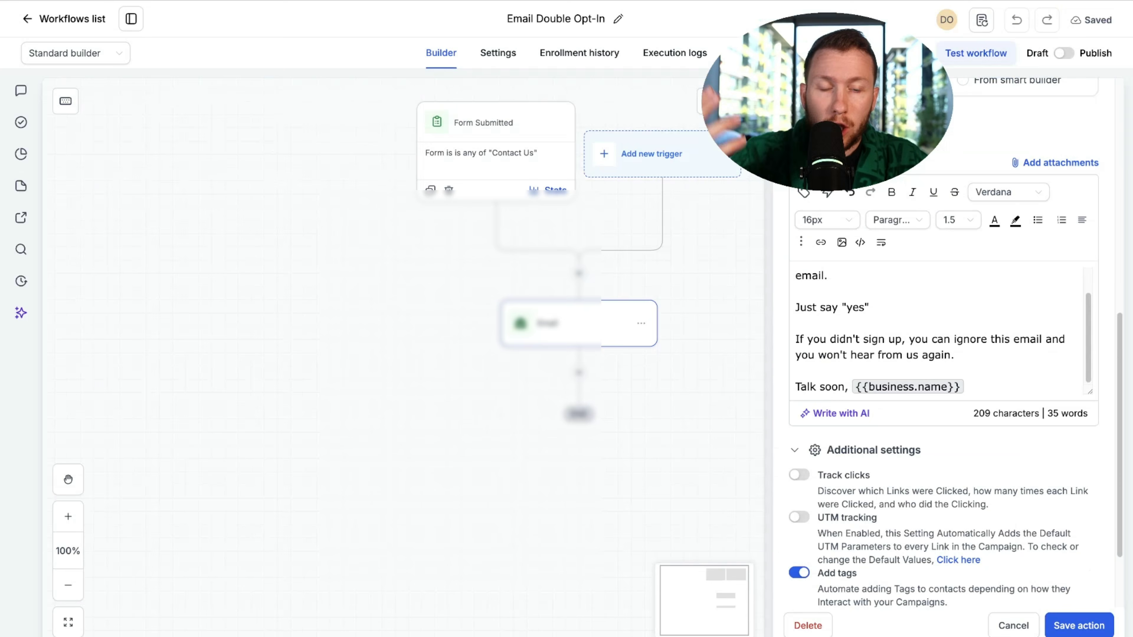
pyautogui.scroll(-1, 938, 306)
pyautogui.scroll(-4, 938, 306)
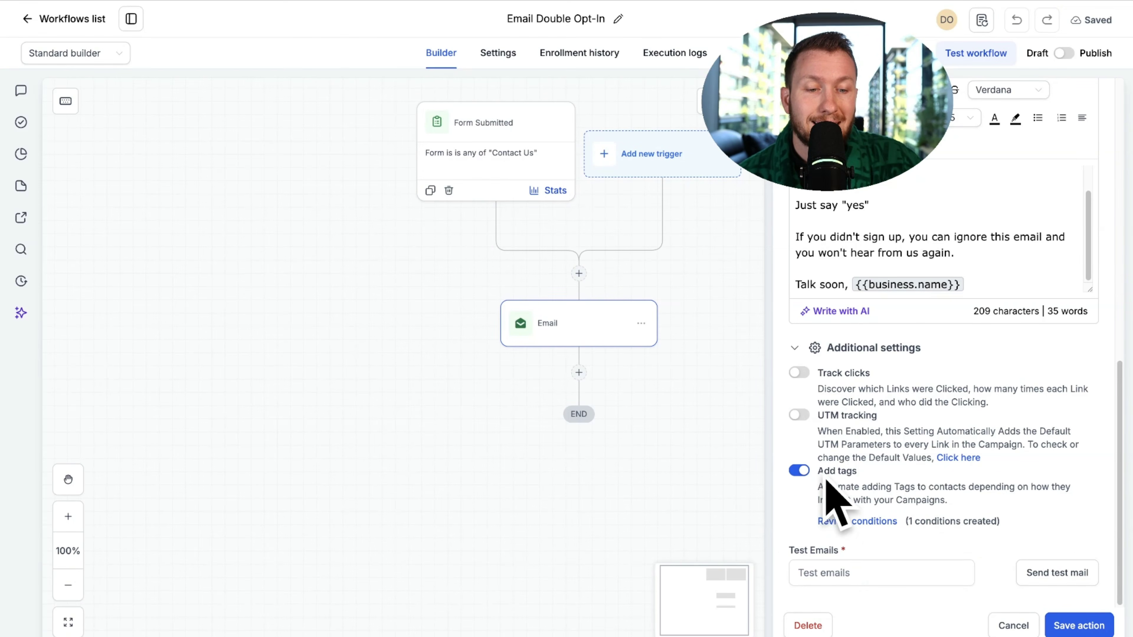
pyautogui.click(872, 523)
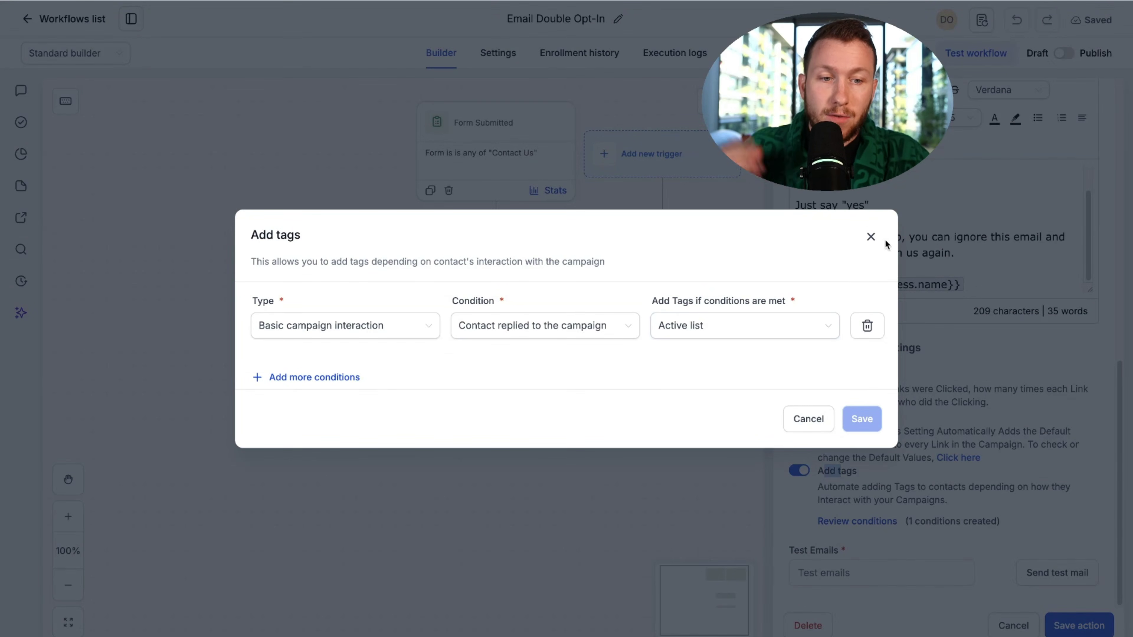
# Close the Add tags conditions and review the Enable/disable DND action in the Enable Email DND workflow.
pyautogui.click(871, 237)
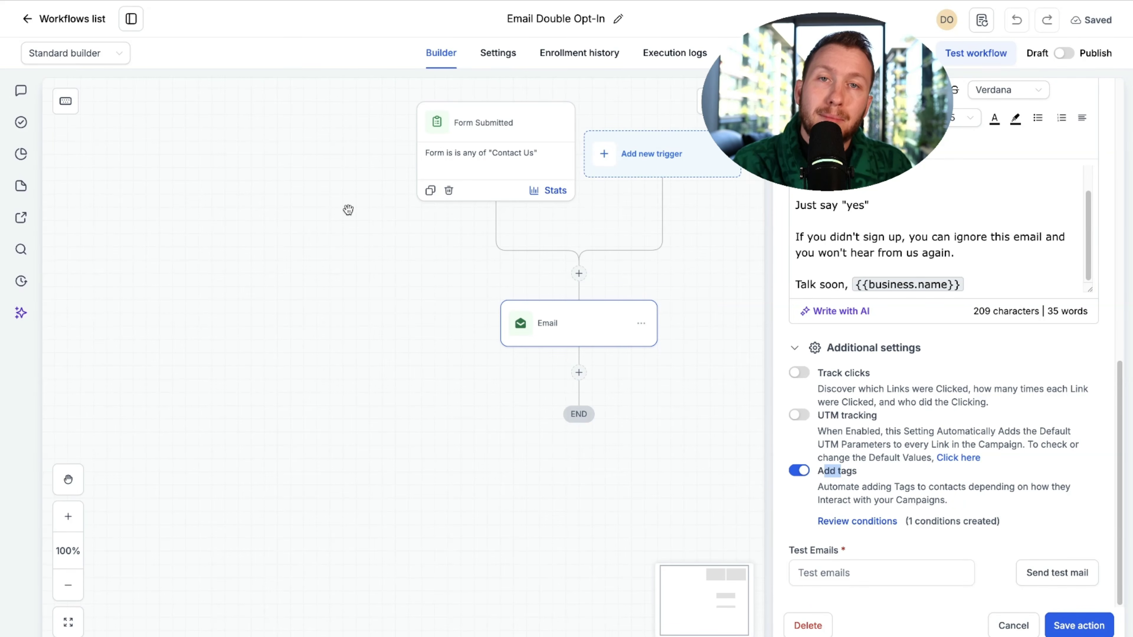
pyautogui.click(322, 188)
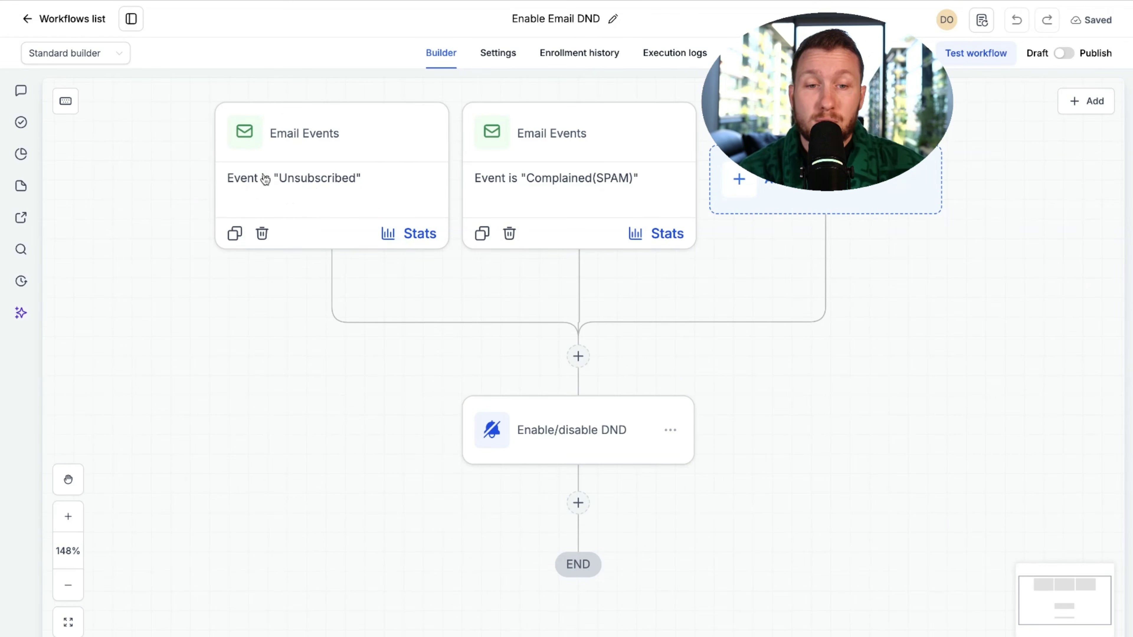
pyautogui.click(580, 436)
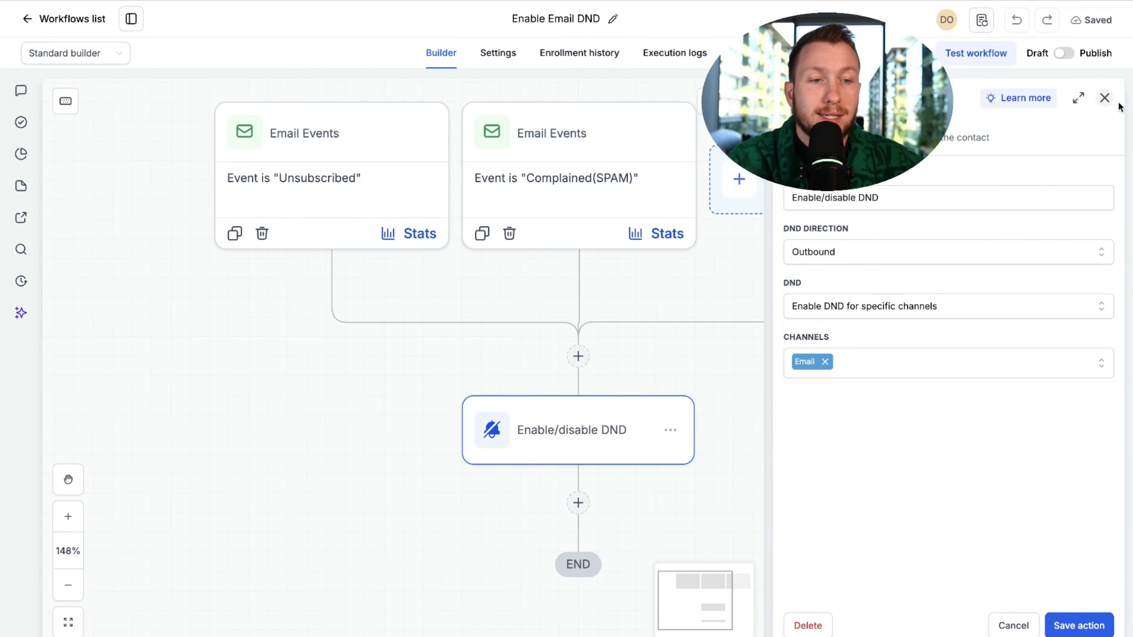
pyautogui.click(1105, 99)
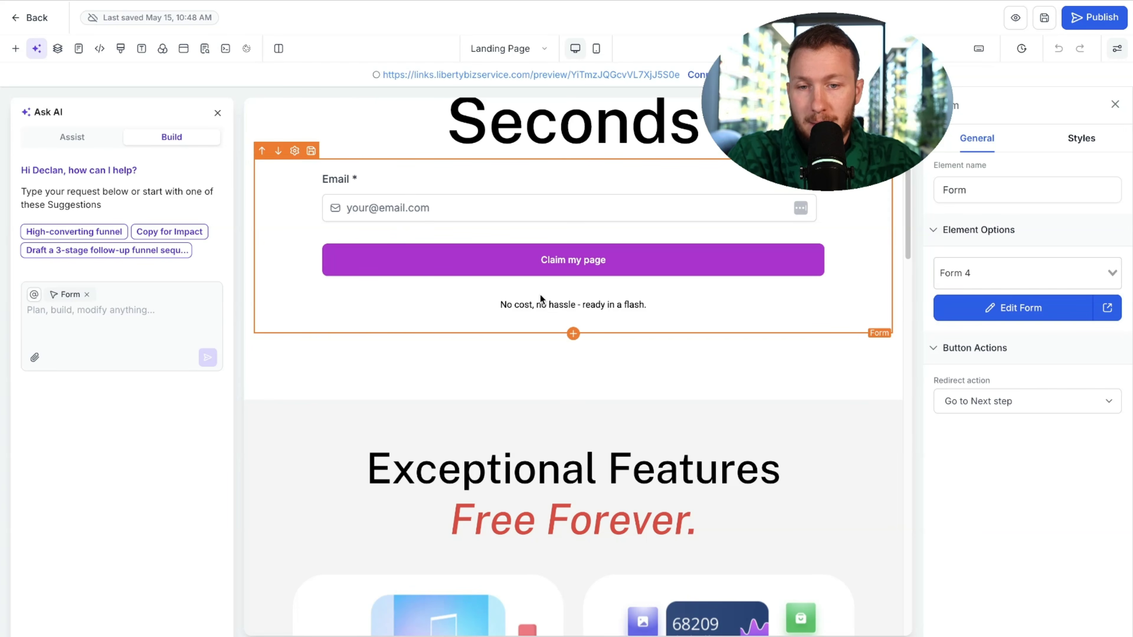
# Look over the landing page's headline and email form, and open the chat preview of the Example email widget.
pyautogui.scroll(-1, 389, 312)
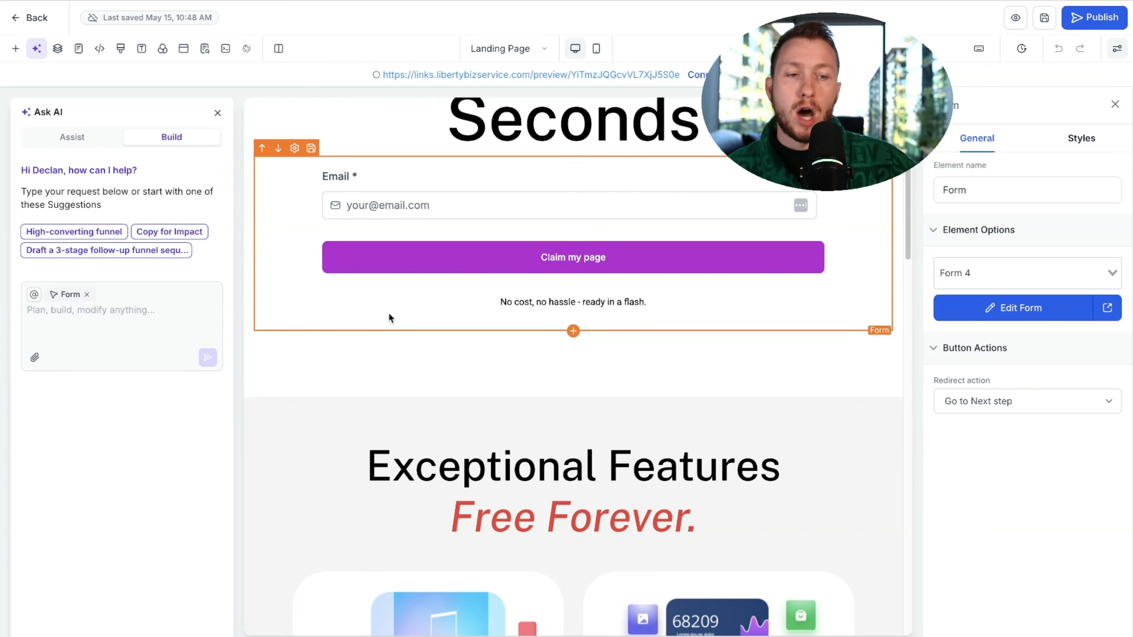
pyautogui.scroll(8, 389, 312)
pyautogui.scroll(-5, 413, 346)
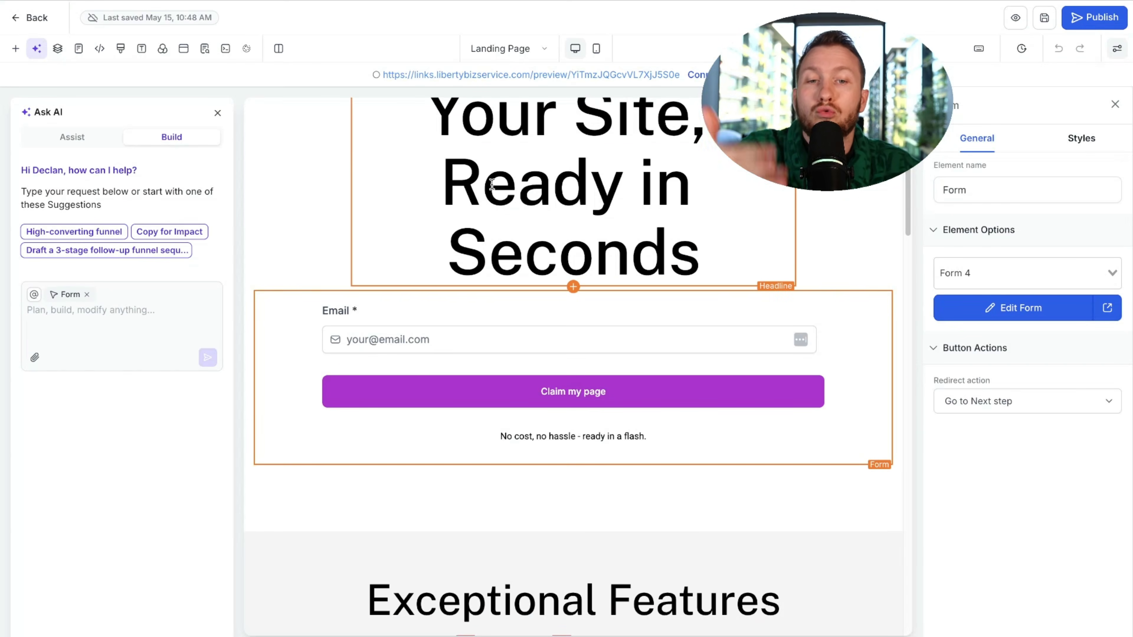
pyautogui.click(330, 153)
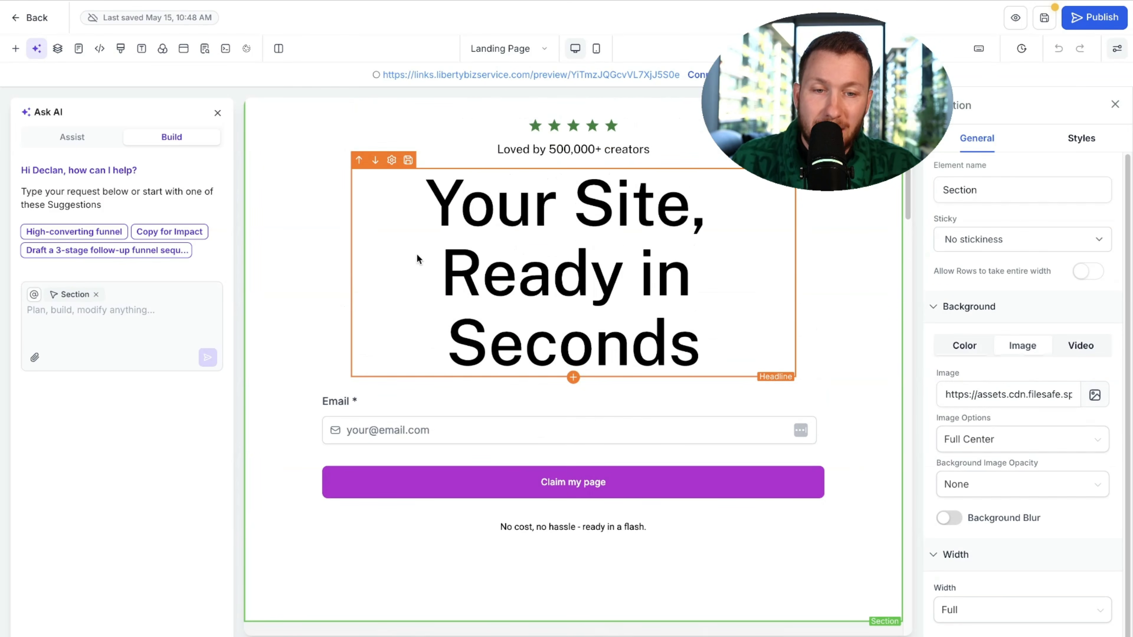
pyautogui.scroll(-2, 455, 266)
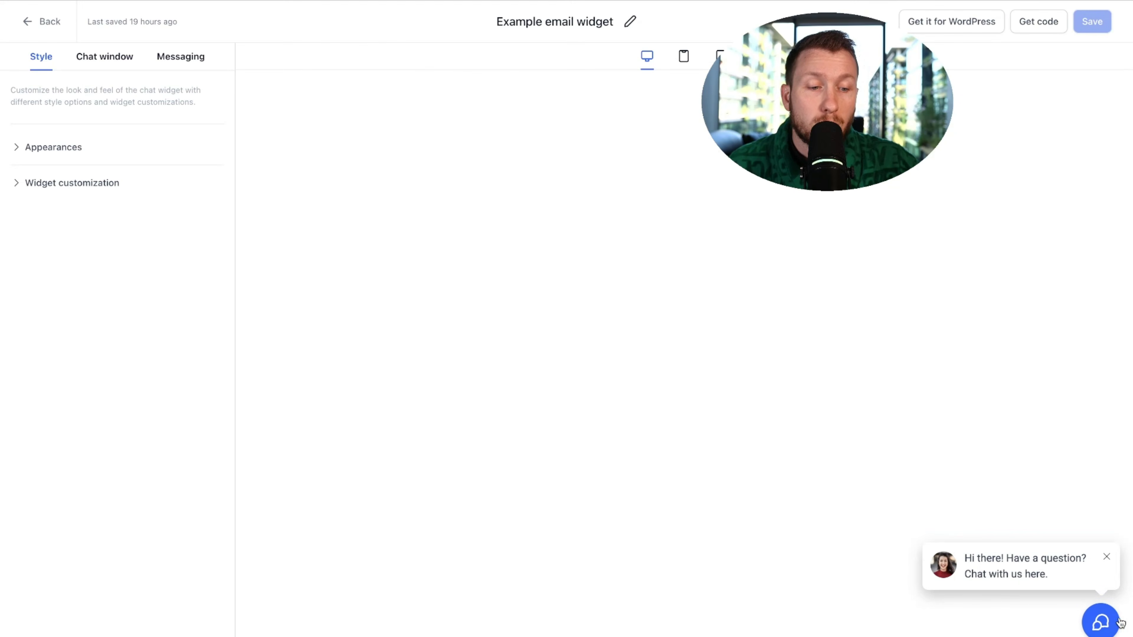
pyautogui.click(1100, 621)
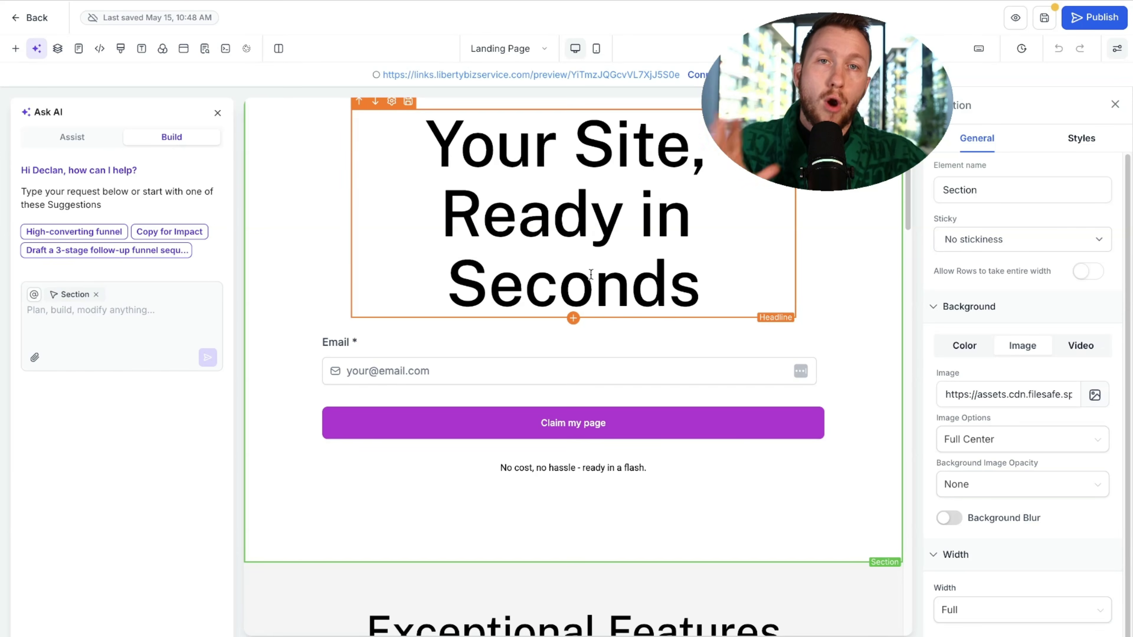
# Open Form 4 from the landing page for editing and turn on Validate Email for its Email field.
pyautogui.click(413, 339)
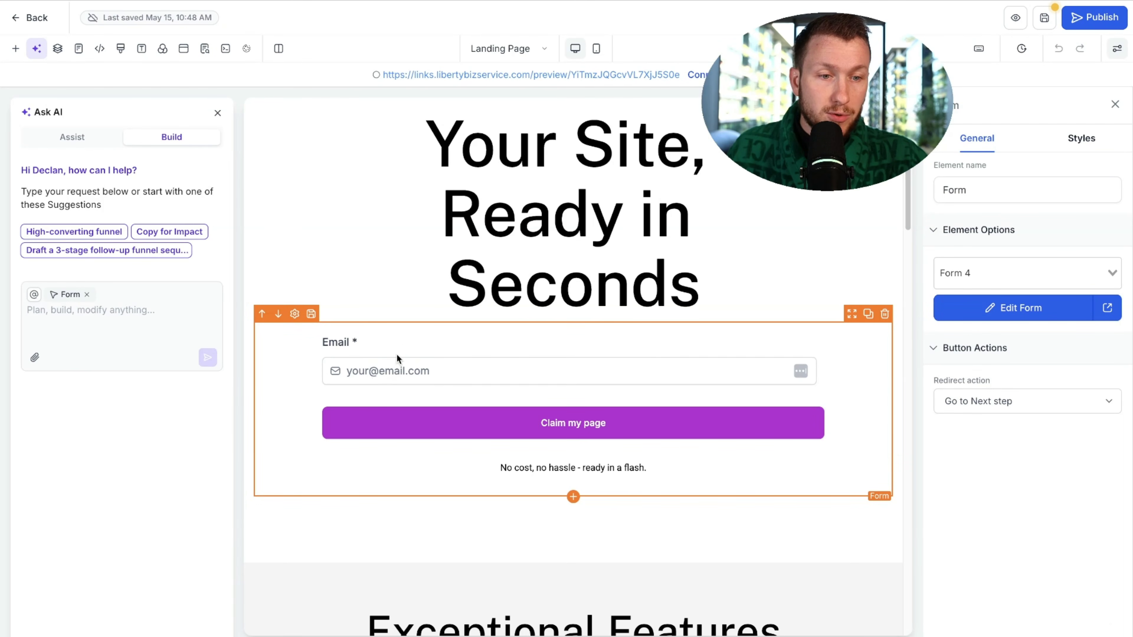
pyautogui.click(995, 311)
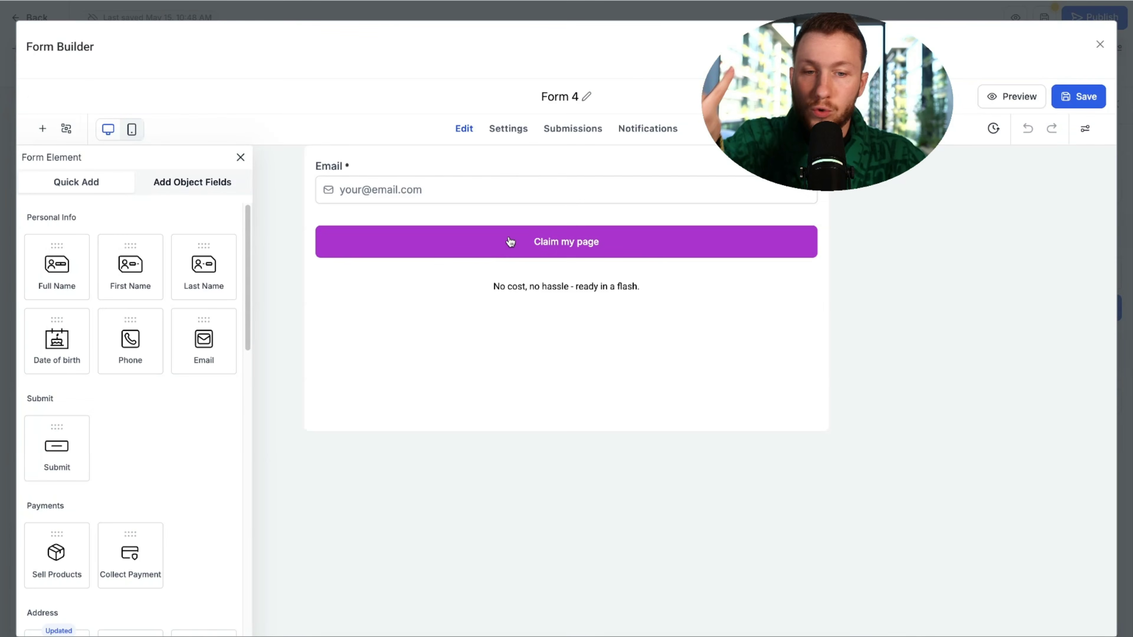
pyautogui.click(464, 170)
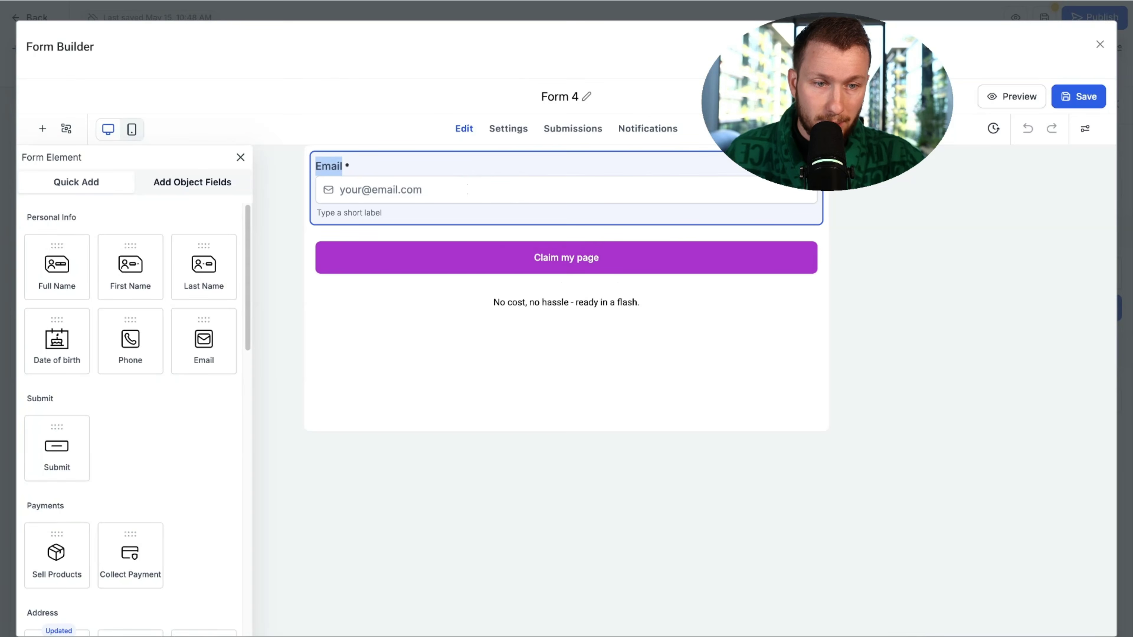
pyautogui.scroll(-2, 990, 332)
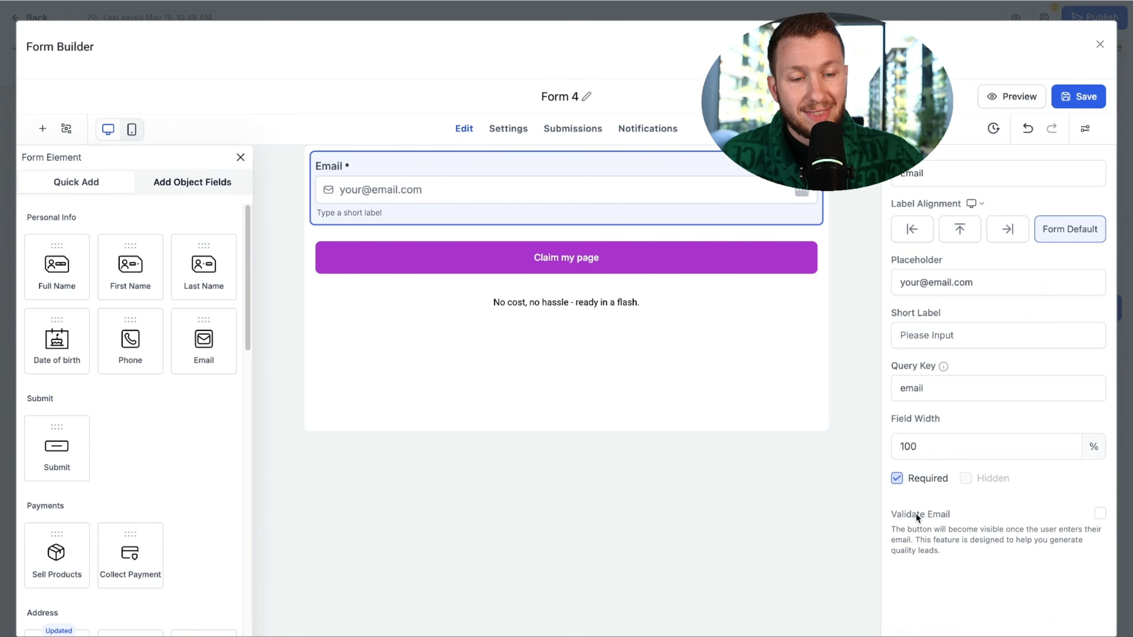
pyautogui.click(1100, 515)
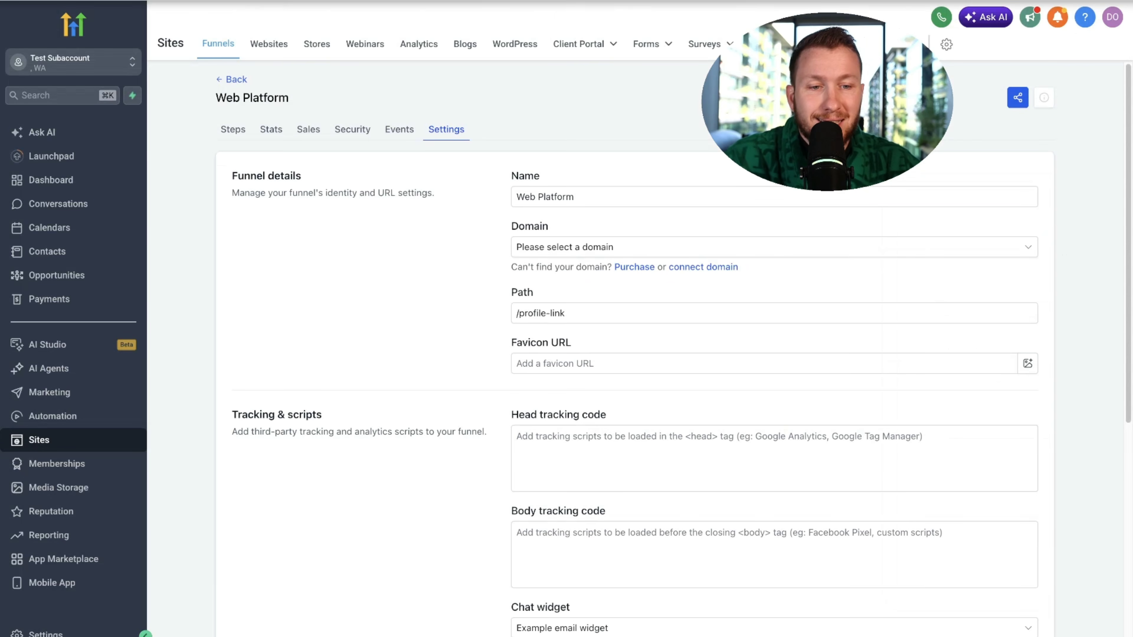
# Review the Web Platform funnel settings, including the chat widget selection.
pyautogui.scroll(-6, 665, 308)
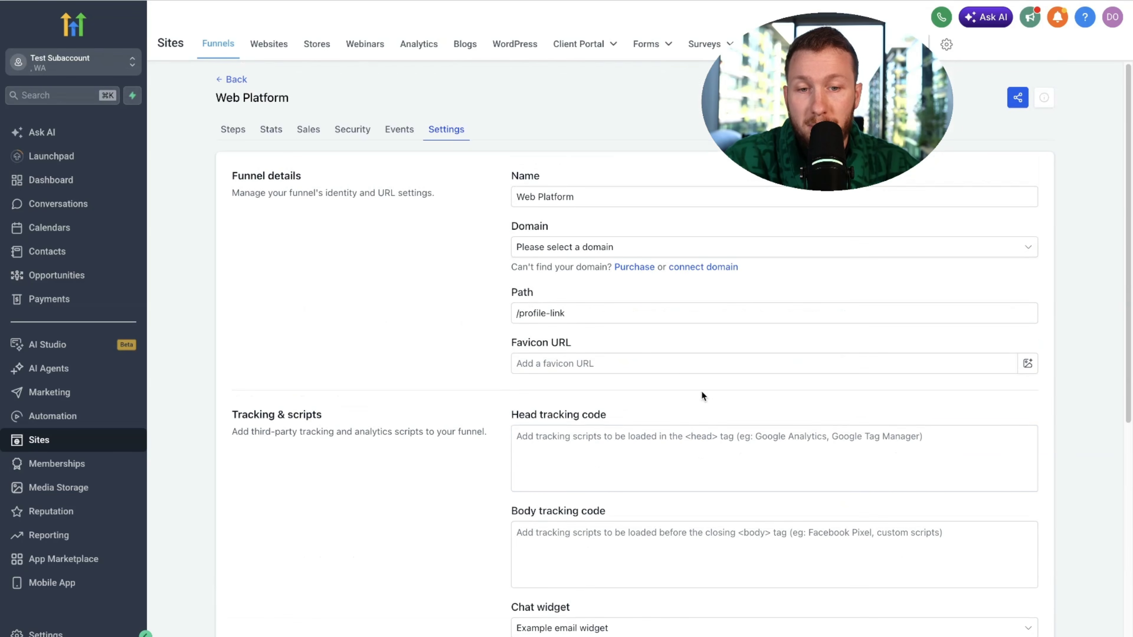
pyautogui.scroll(-6, 556, 458)
pyautogui.click(628, 335)
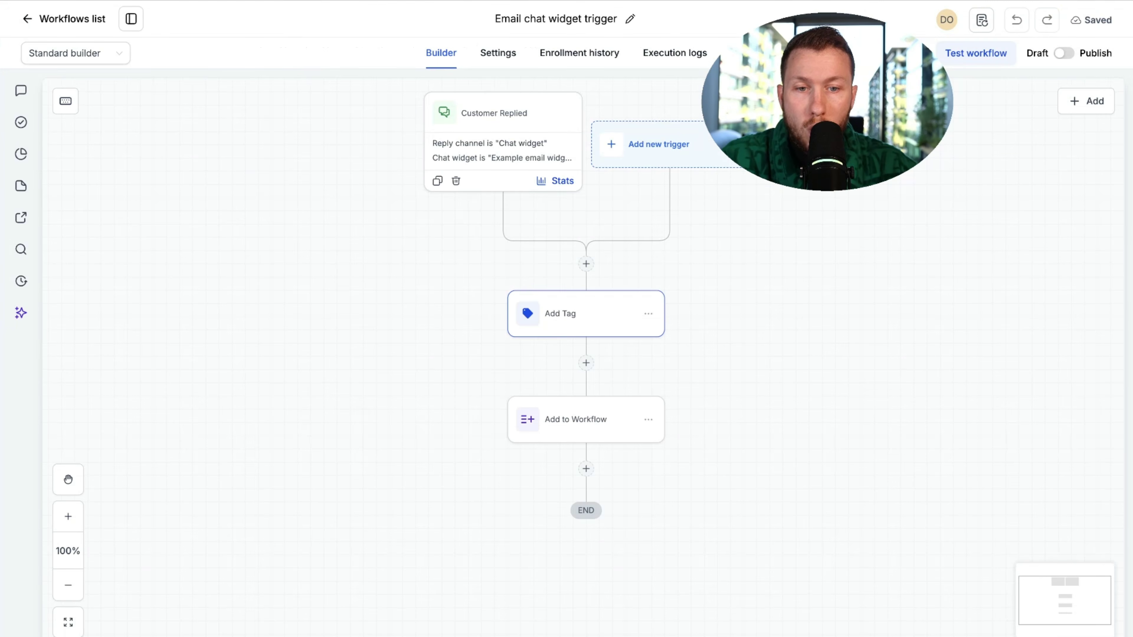
# Review the Customer Replied trigger and the Add to Workflow action of the Email chat widget trigger workflow.
pyautogui.click(507, 126)
pyautogui.click(607, 433)
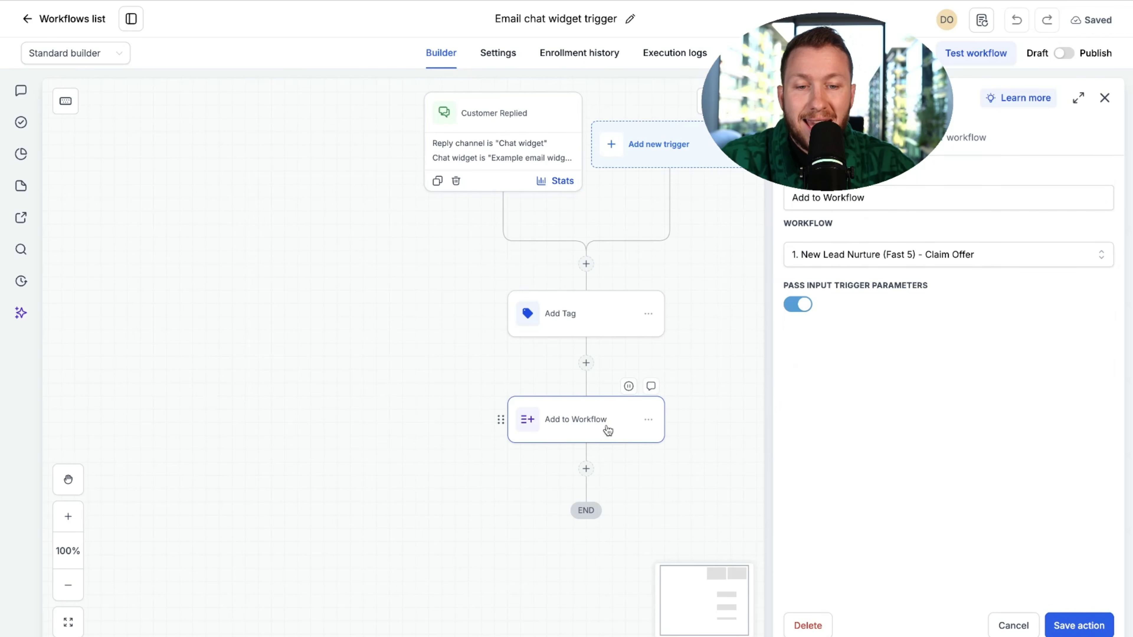
pyautogui.click(1105, 98)
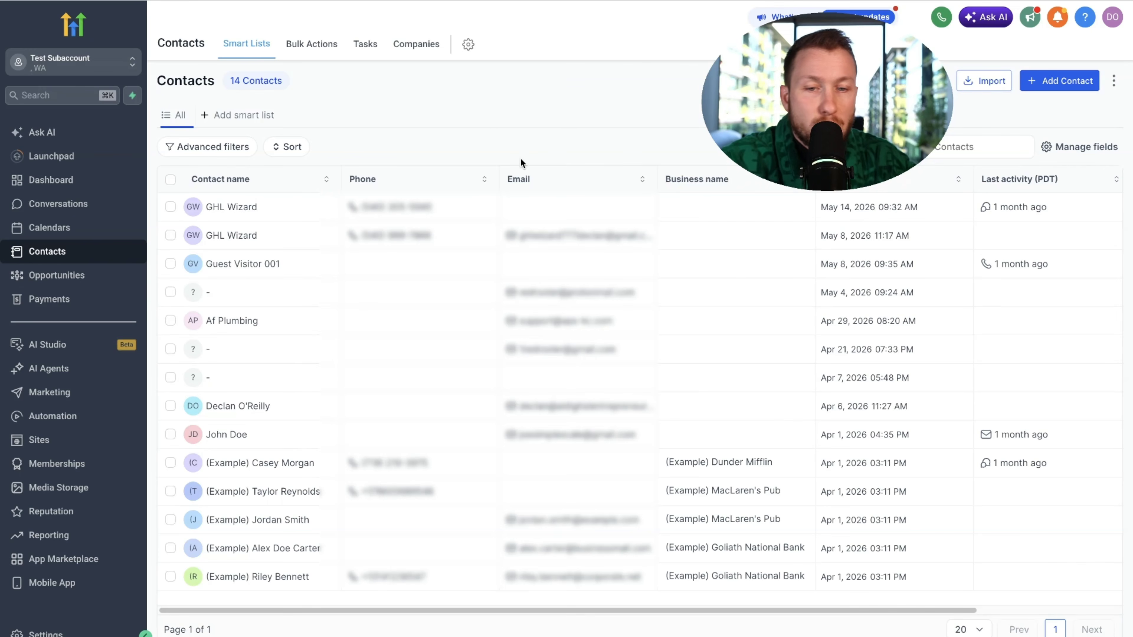
# Look through the contact list and inspect the Add to Workflow action of the Email chat widget trigger workflow again.
pyautogui.scroll(-2, 625, 210)
pyautogui.scroll(2, 777, 238)
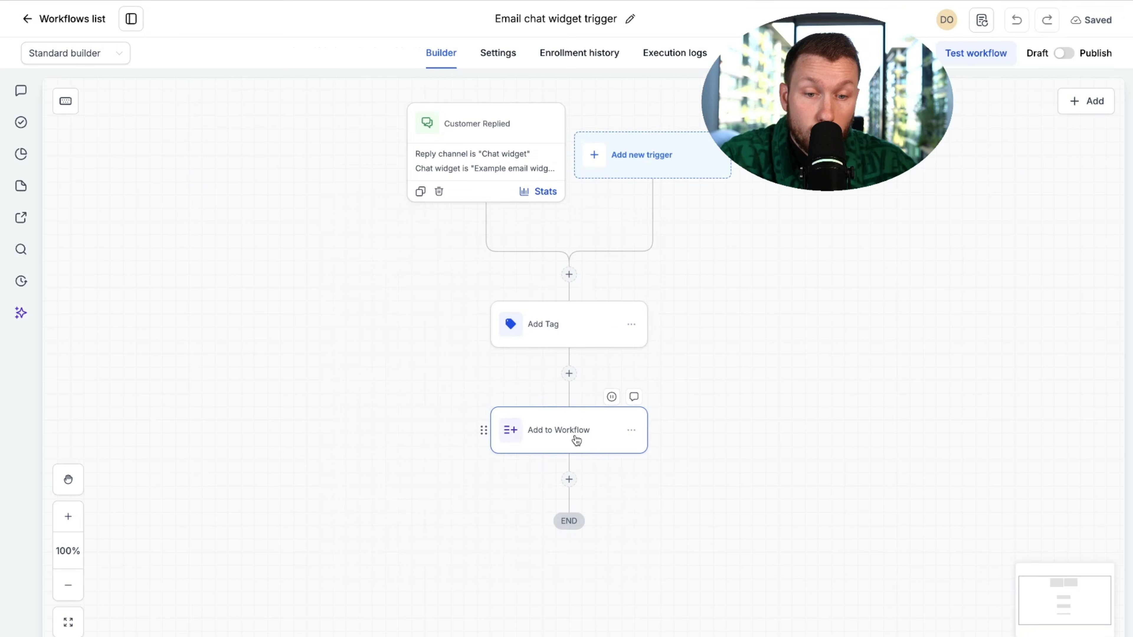
pyautogui.click(576, 440)
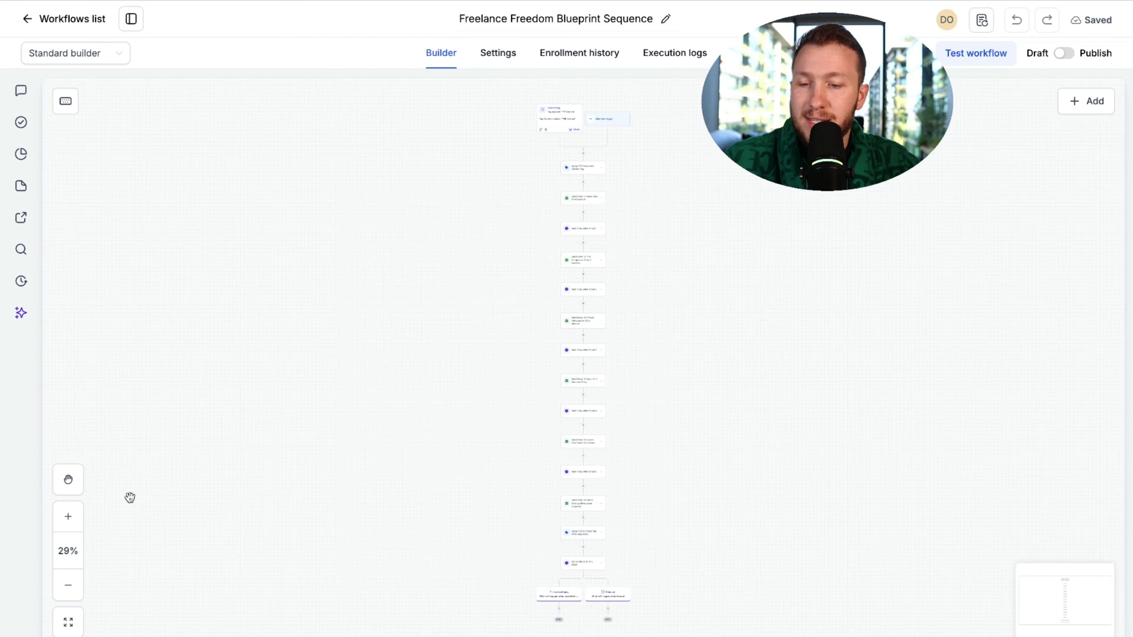
# Examine the start of the Freelance Freedom Blueprint Sequence workflow and the settings of its FFB Interest contact tag trigger.
pyautogui.click(68, 517)
pyautogui.click(68, 516)
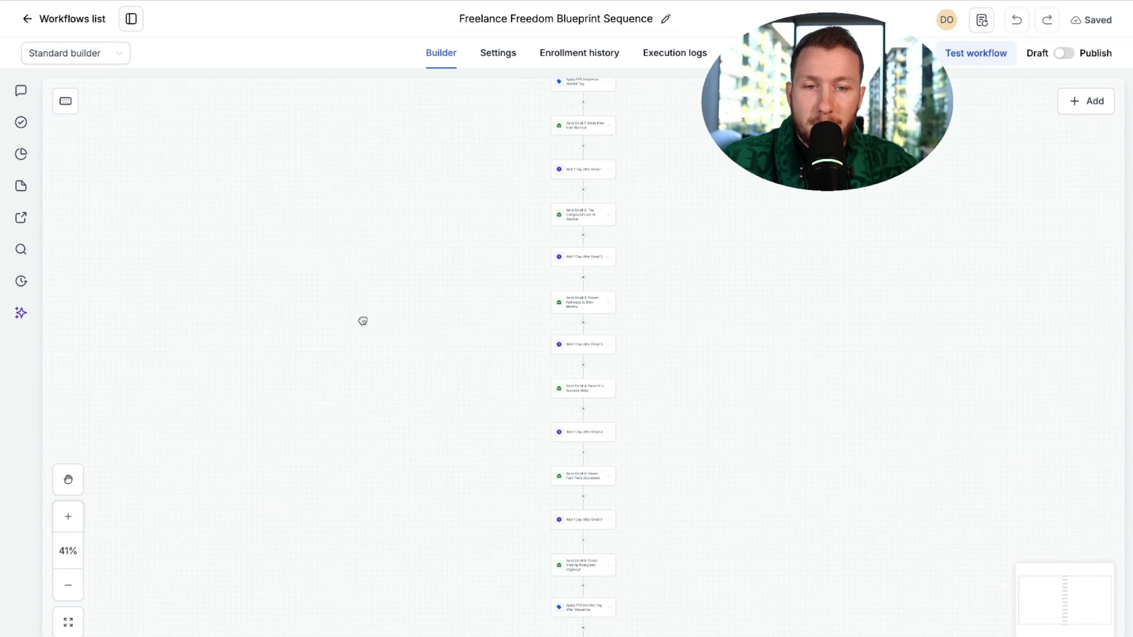
pyautogui.click(73, 528)
pyautogui.click(73, 528)
pyautogui.moveTo(258, 270); pyautogui.dragTo(285, 478)
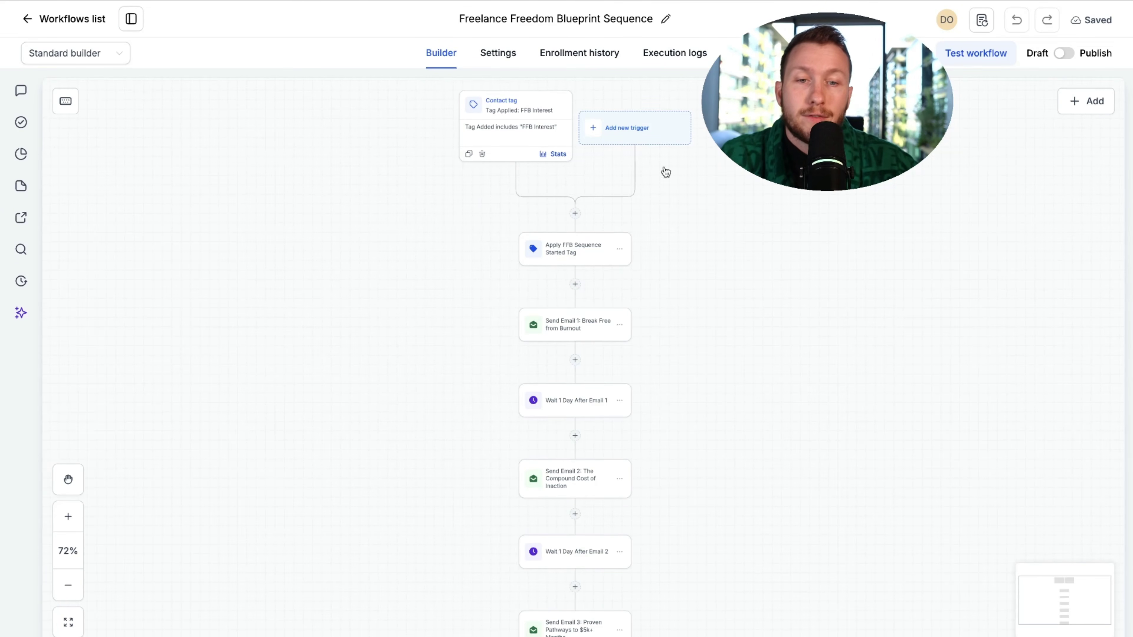
pyautogui.scroll(-10, 361, 273)
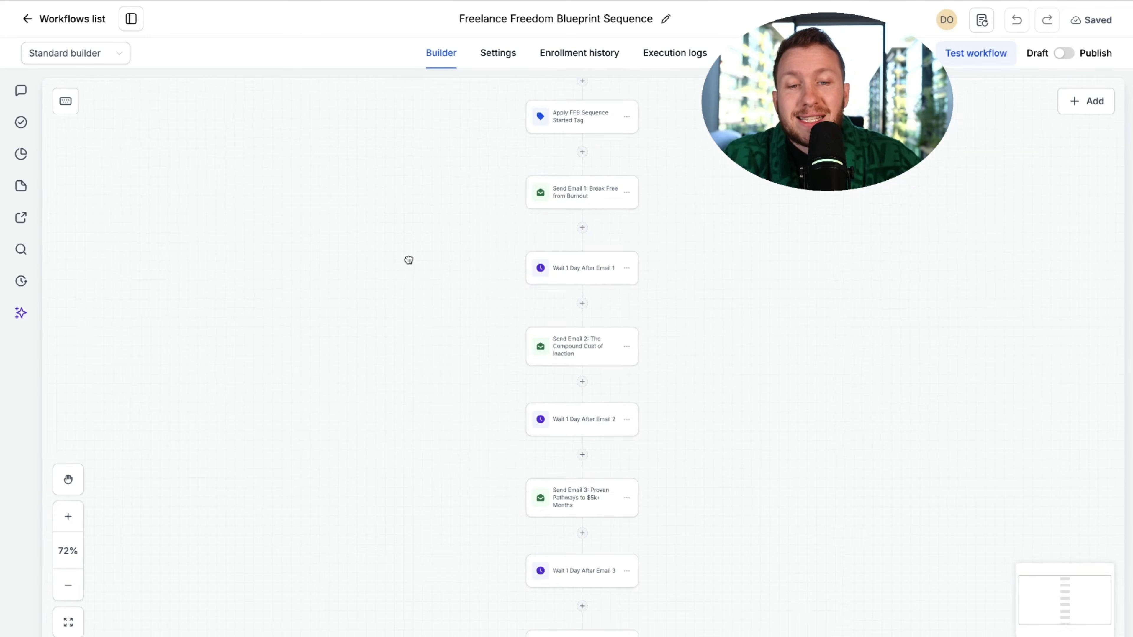
pyautogui.scroll(10, 396, 156)
pyautogui.click(511, 147)
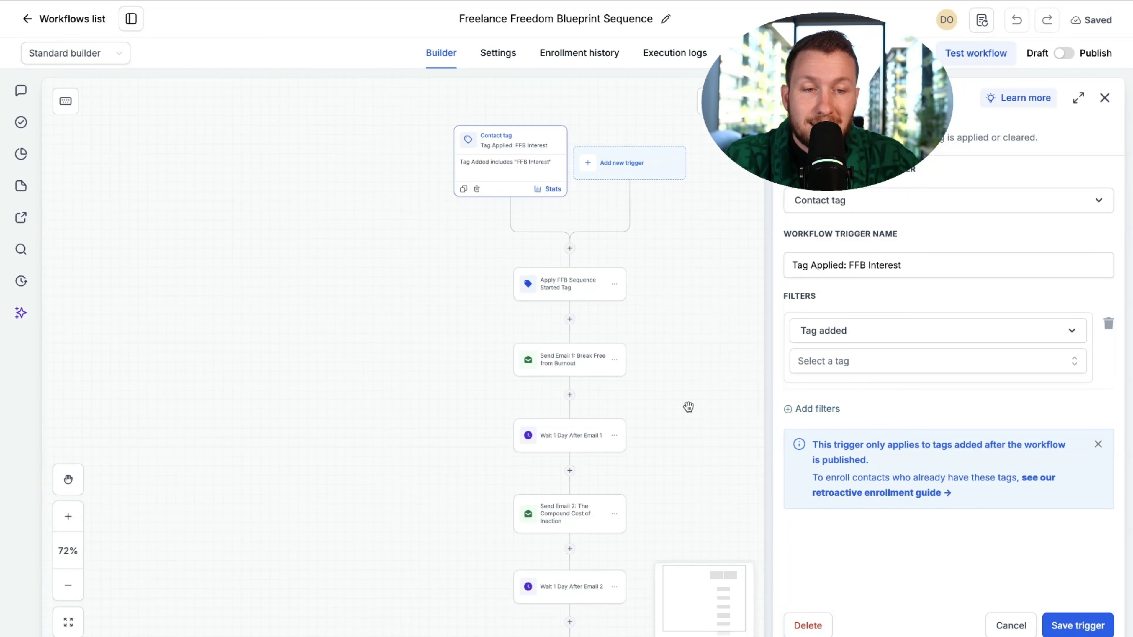
pyautogui.click(1104, 98)
# Examine the sequence's emails and the one-day waits between them, down to the FFB Enrolled tag action.
pyautogui.scroll(-2, 567, 234)
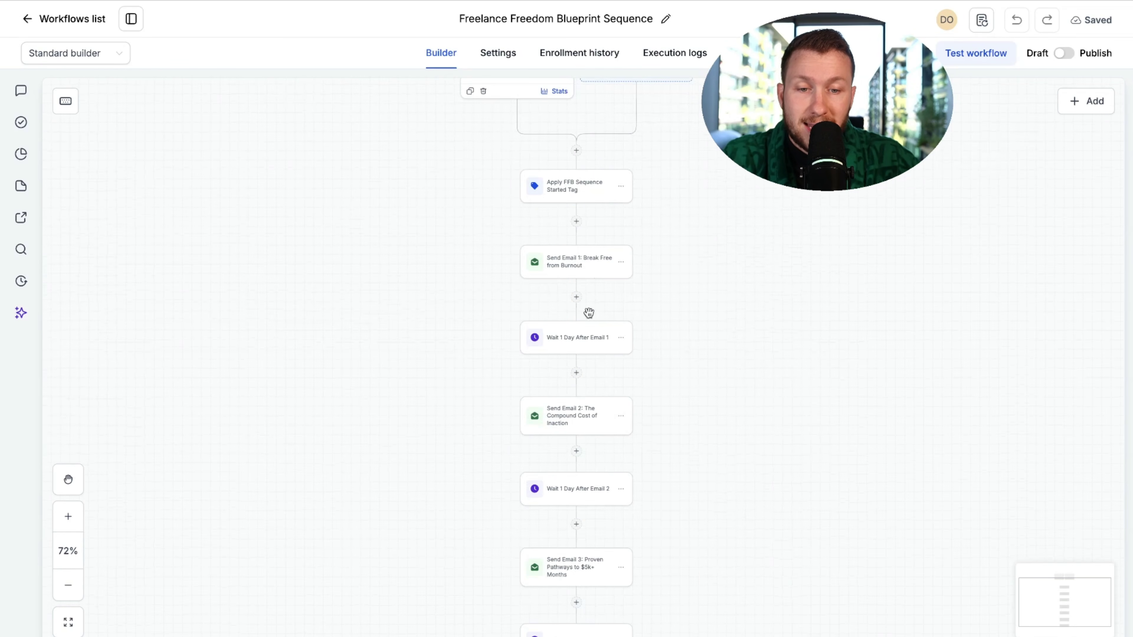
pyautogui.scroll(-3, 622, 309)
pyautogui.scroll(-2, 599, 302)
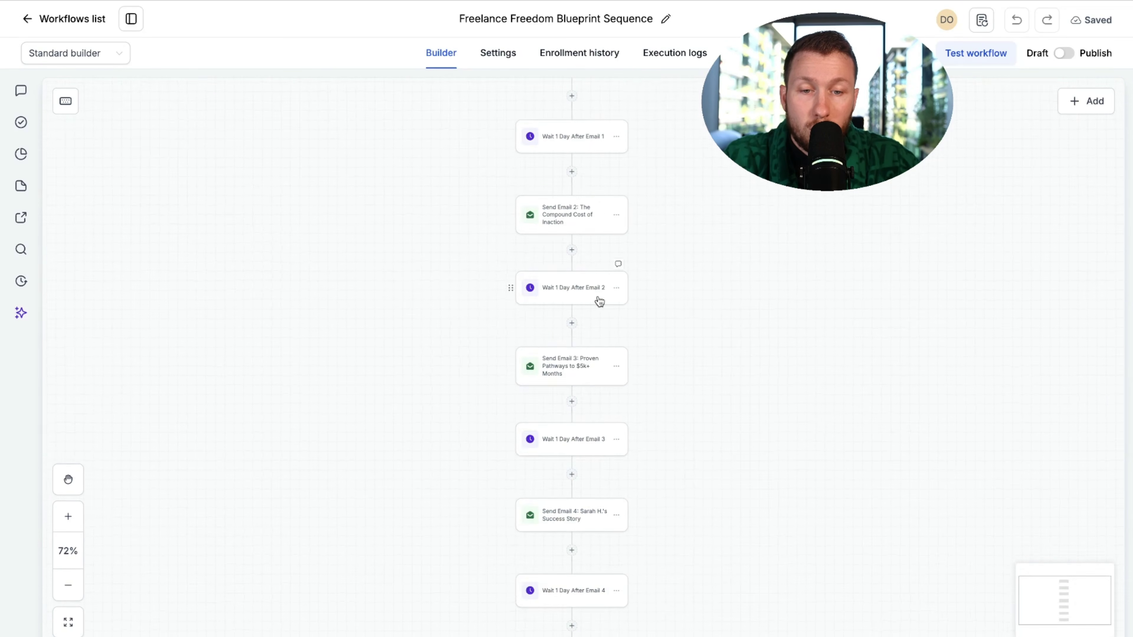
pyautogui.scroll(-2, 725, 320)
pyautogui.scroll(-10, 753, 396)
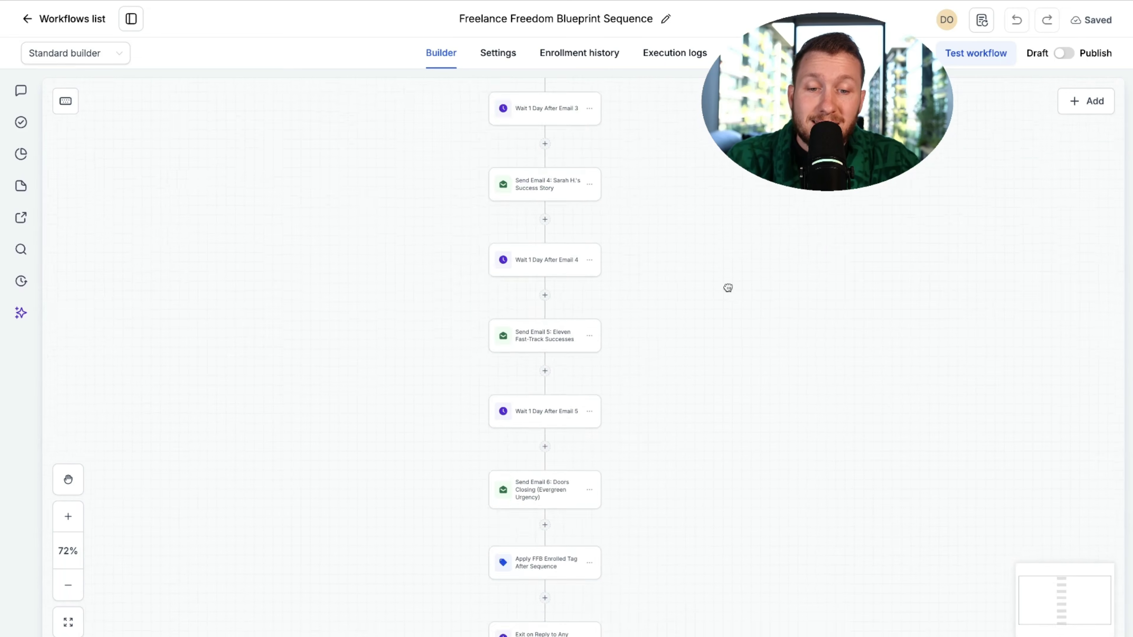
pyautogui.scroll(17, 809, 208)
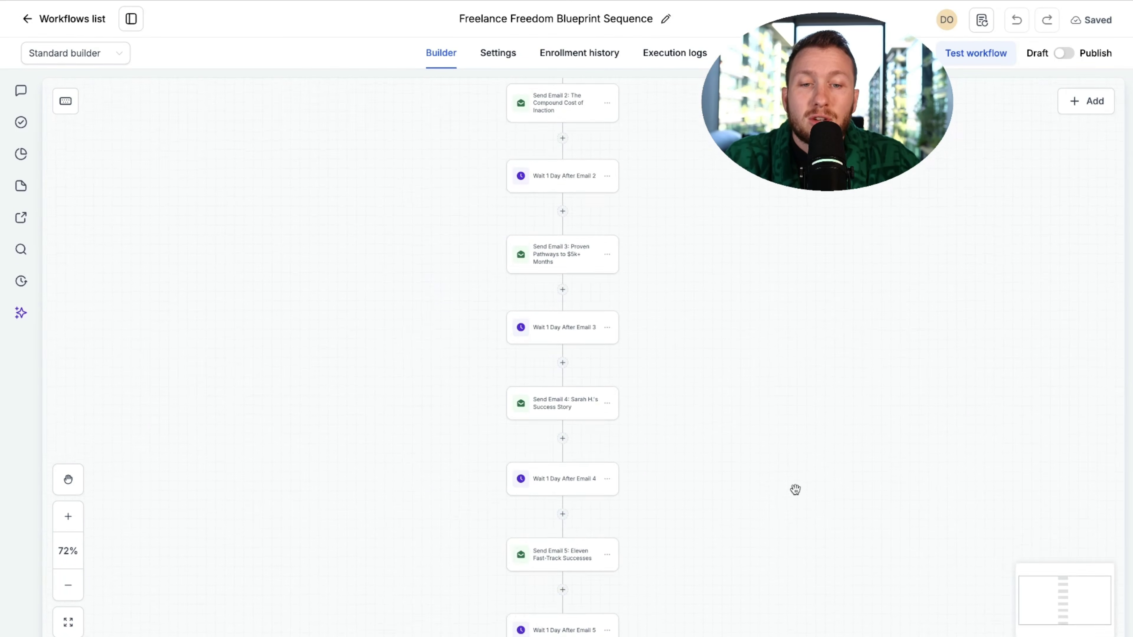
pyautogui.moveTo(809, 422); pyautogui.dragTo(787, 413)
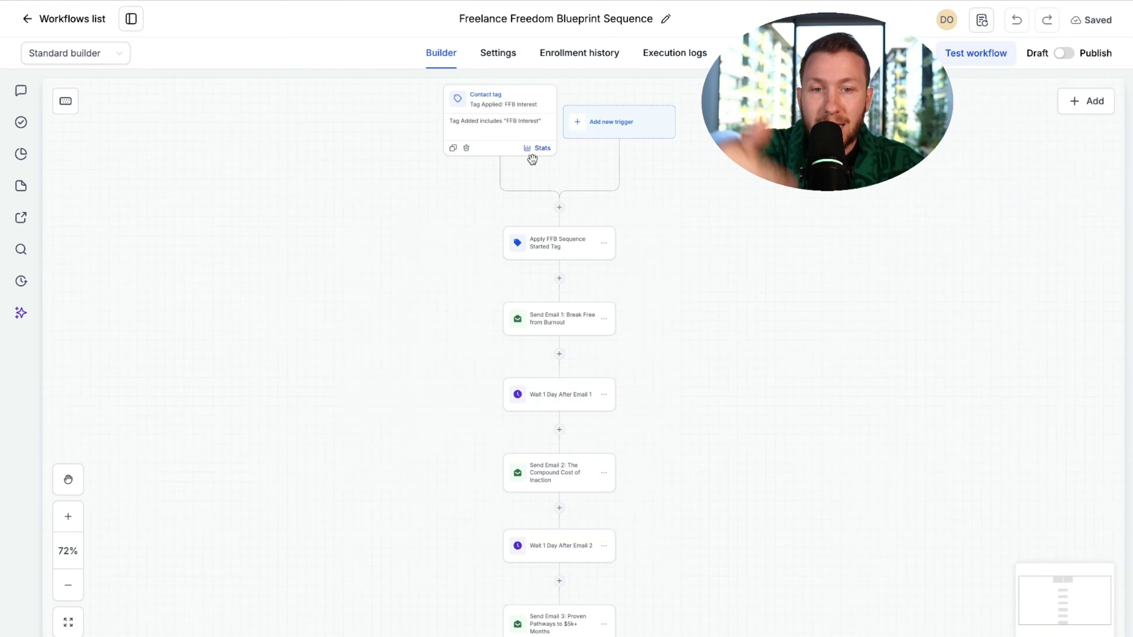
# Add a Form submitted trigger to the sequence, filtered to the form Marketing Form - Claim Offer, and save it.
pyautogui.click(622, 122)
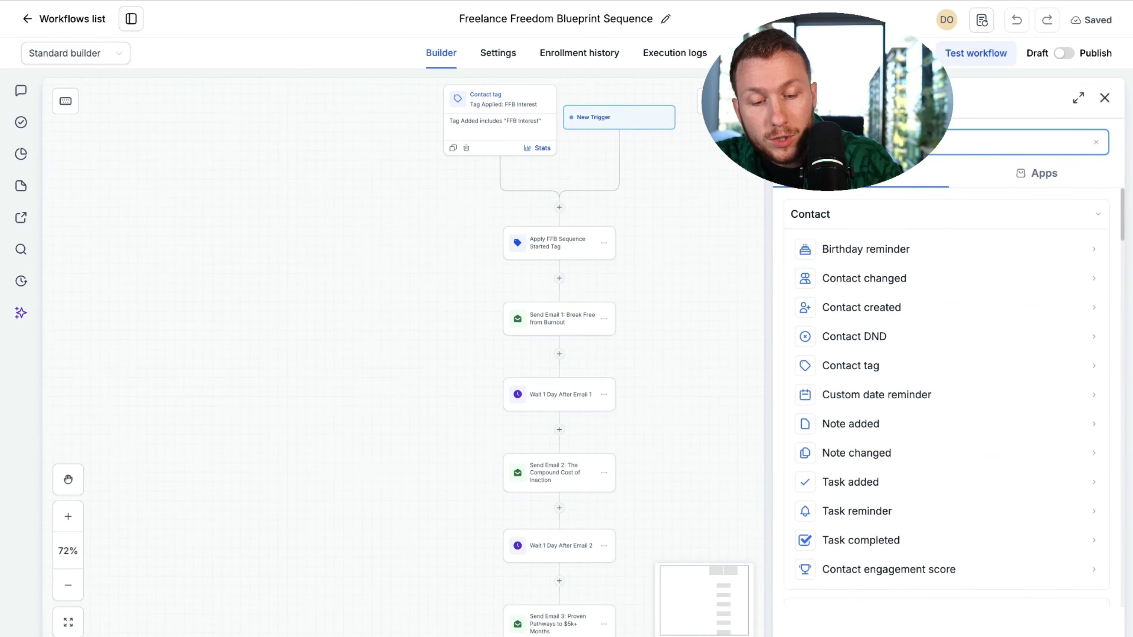
pyautogui.write('form')
pyautogui.click(853, 246)
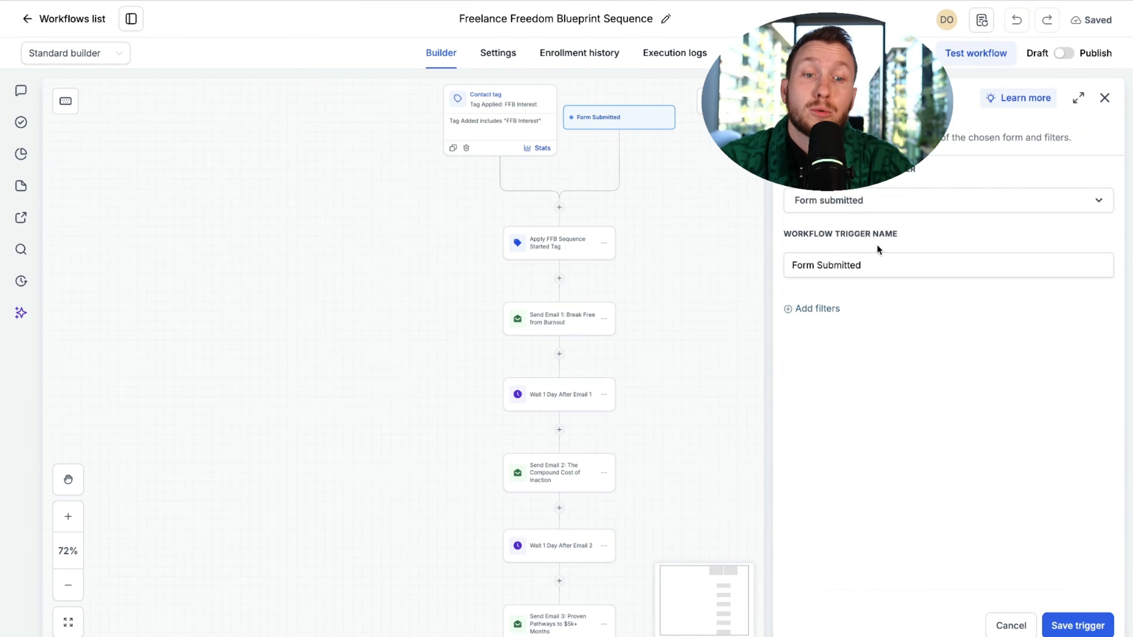
pyautogui.click(818, 309)
pyautogui.click(884, 335)
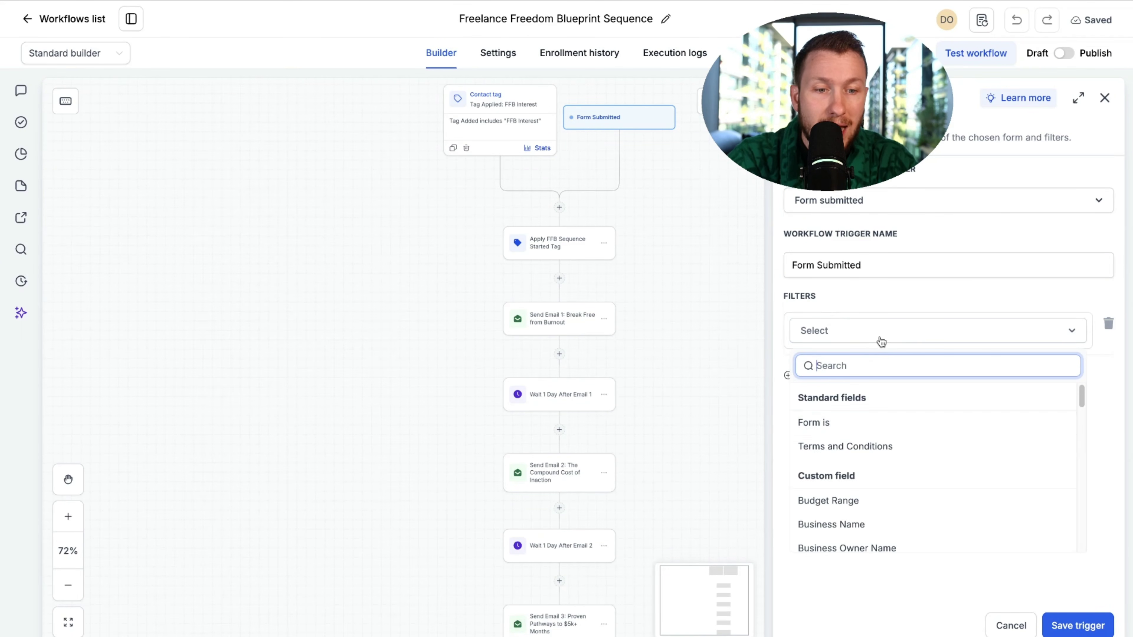
pyautogui.click(893, 426)
pyautogui.click(974, 371)
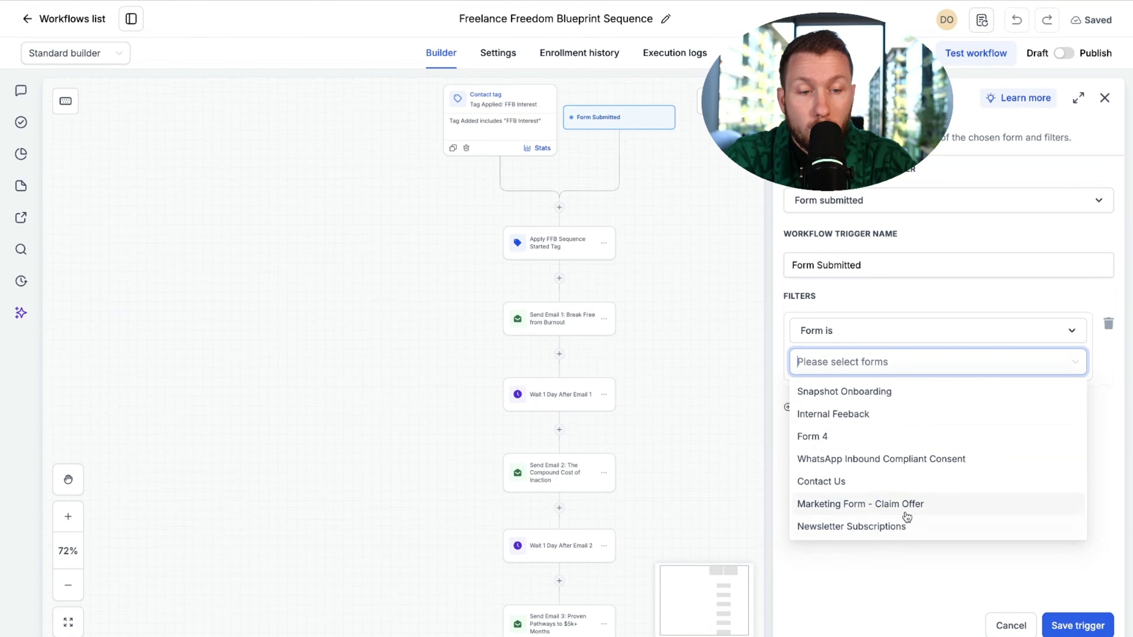
pyautogui.click(908, 502)
pyautogui.click(1075, 625)
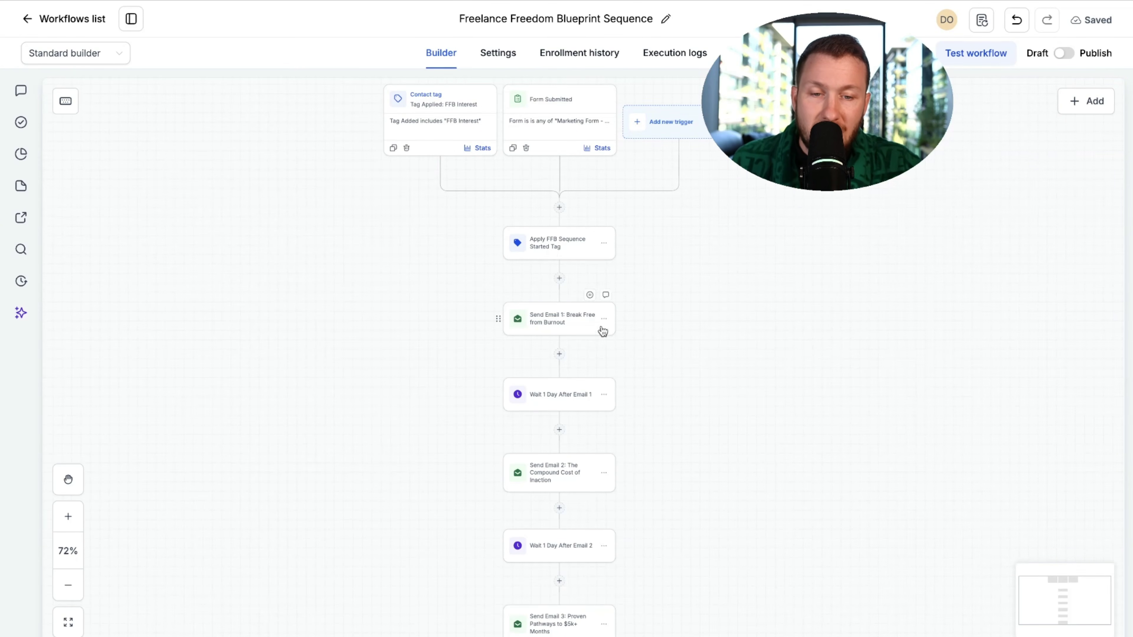
pyautogui.scroll(-15, 695, 432)
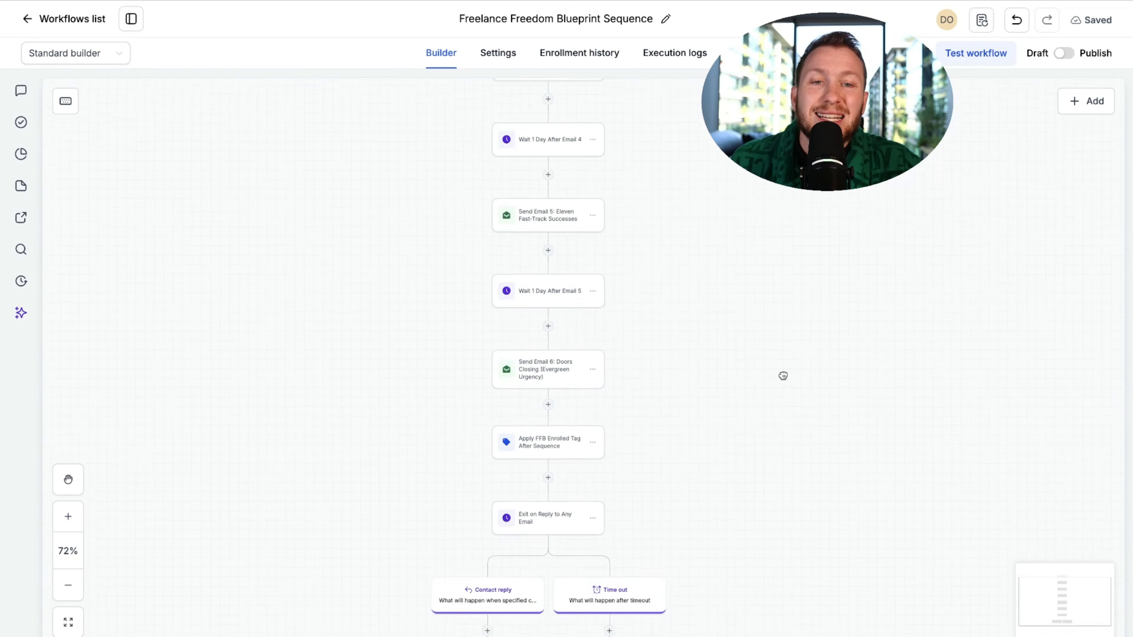
# Examine the rest of the Freelance Freedom Blueprint Sequence and the settings of its Send Email 1: Break Free from Burnout action.
pyautogui.scroll(-6, 784, 376)
pyautogui.scroll(16, 801, 246)
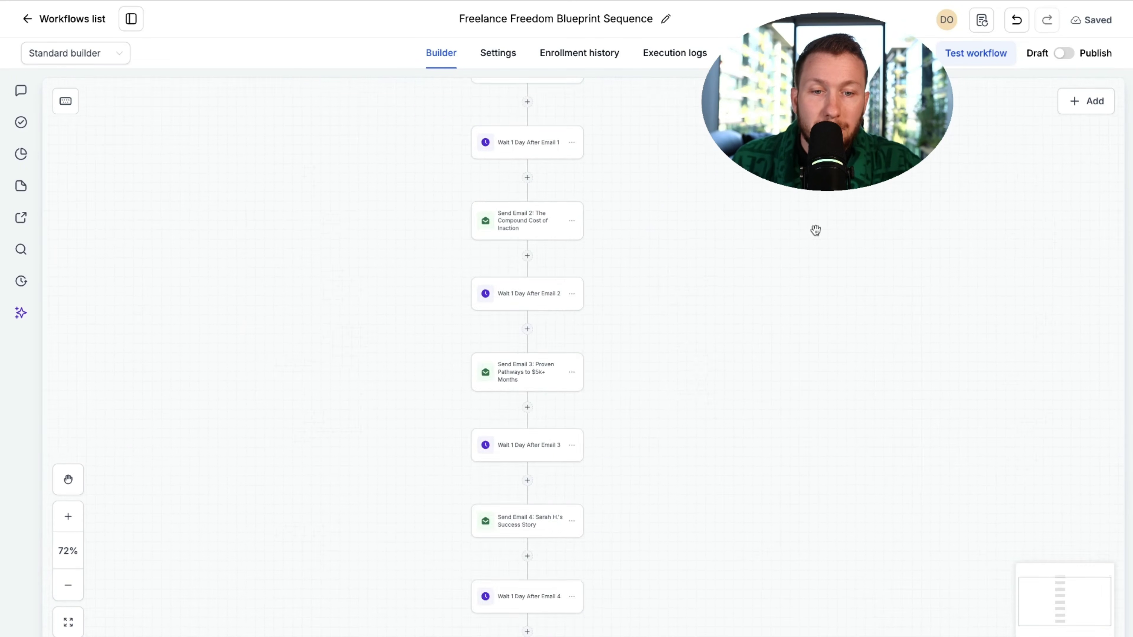
pyautogui.scroll(5, 816, 230)
pyautogui.click(598, 285)
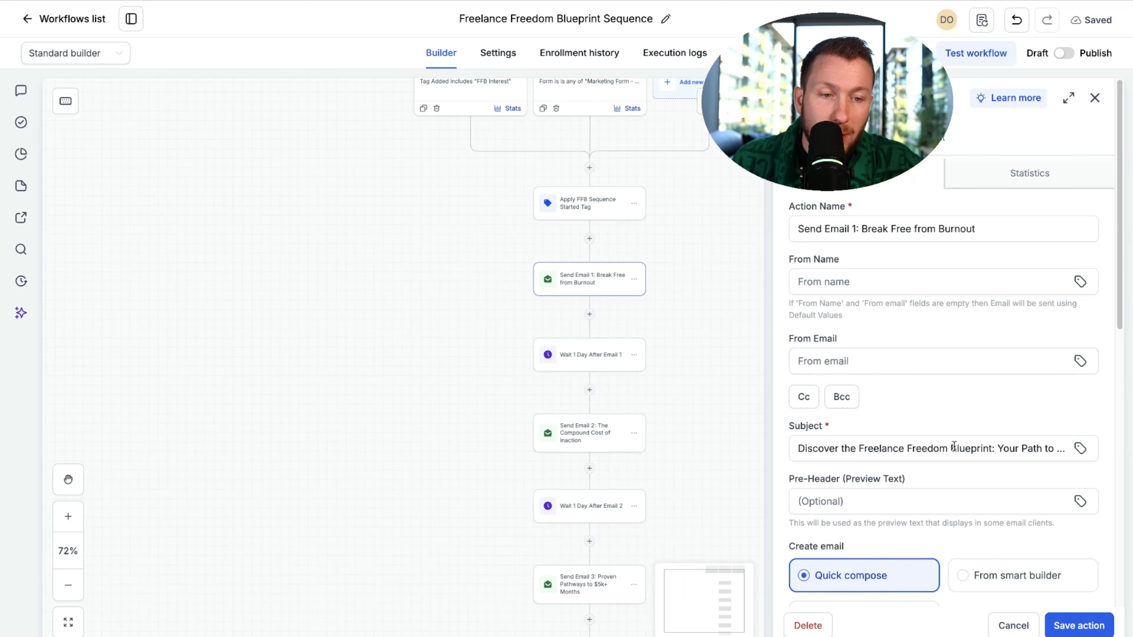
pyautogui.scroll(-5, 953, 447)
pyautogui.scroll(5, 1039, 142)
pyautogui.click(1095, 98)
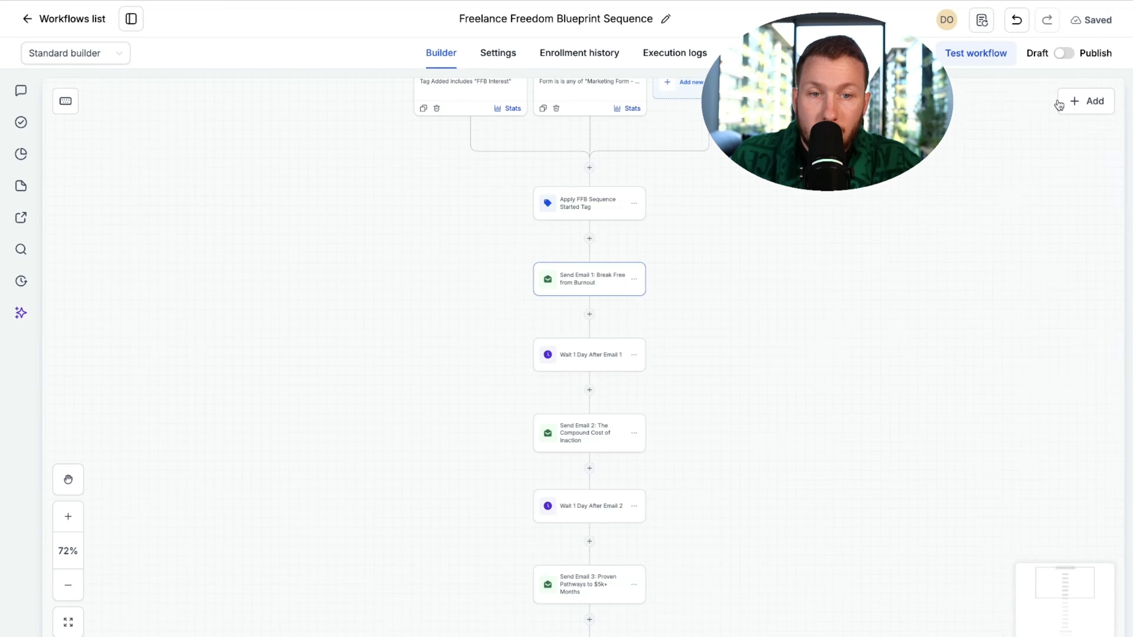
# Review the sequence from its Contact tag and Form Submitted triggers through the emails and waits down to the exit-on-reply step.
pyautogui.moveTo(841, 234); pyautogui.dragTo(829, 294)
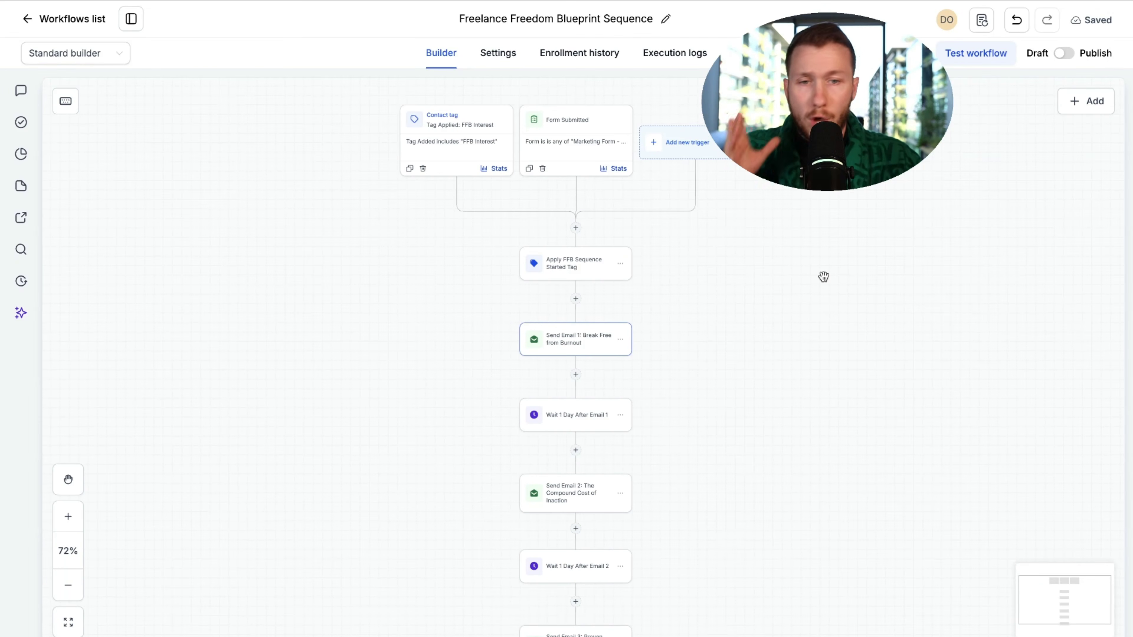
pyautogui.moveTo(821, 403); pyautogui.dragTo(804, 452)
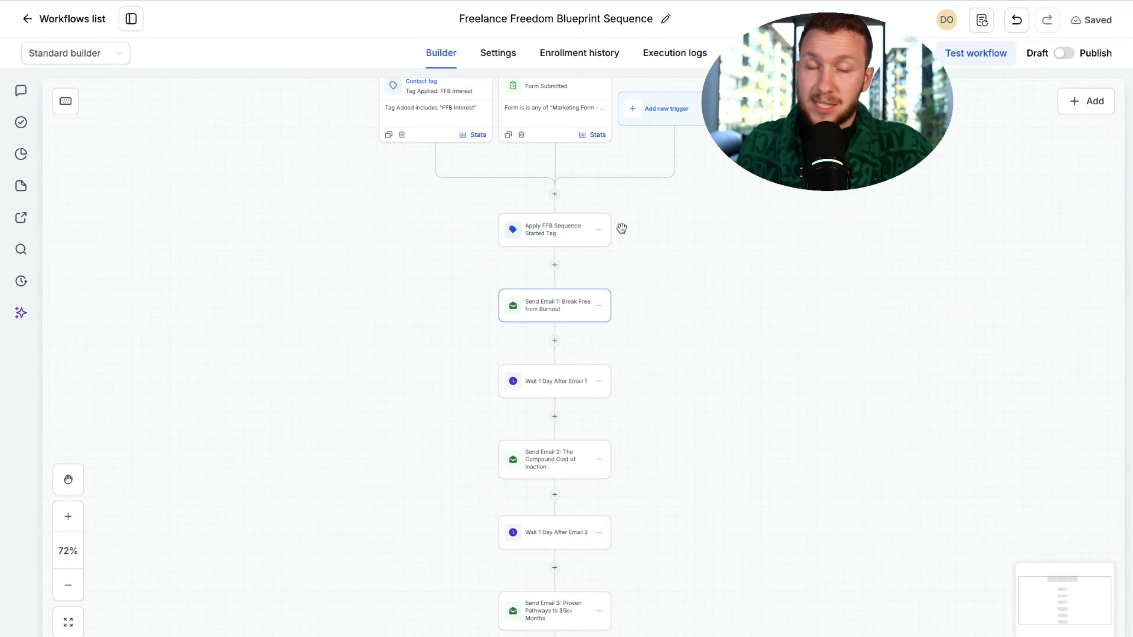
pyautogui.moveTo(641, 323); pyautogui.dragTo(674, 498)
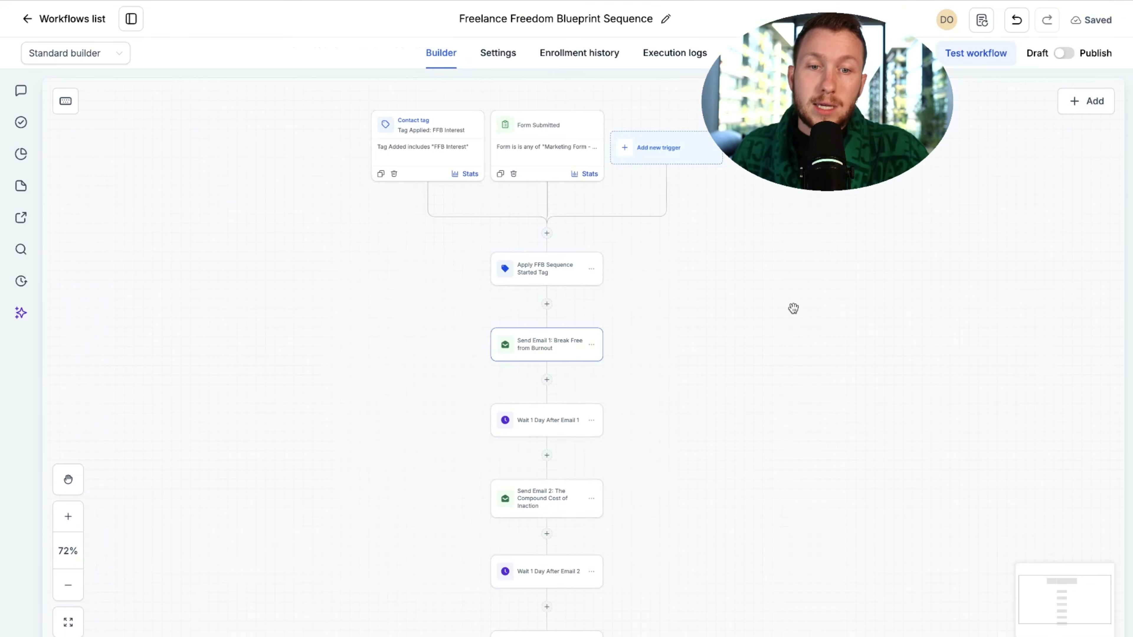
pyautogui.scroll(-3, 794, 313)
pyautogui.scroll(-5, 767, 334)
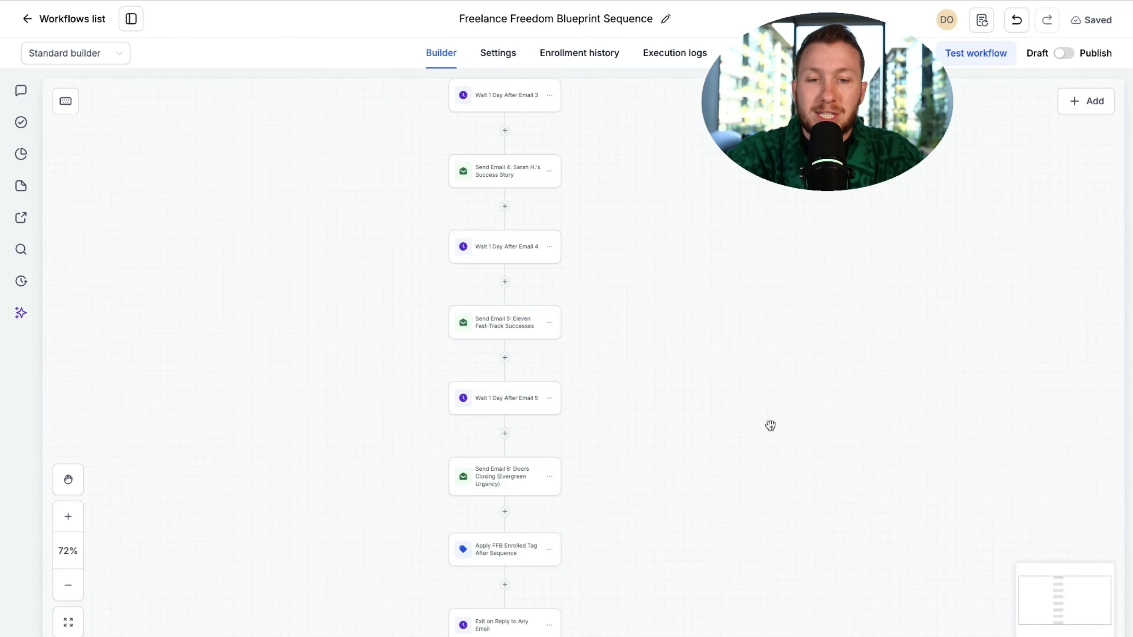
pyautogui.scroll(5, 800, 315)
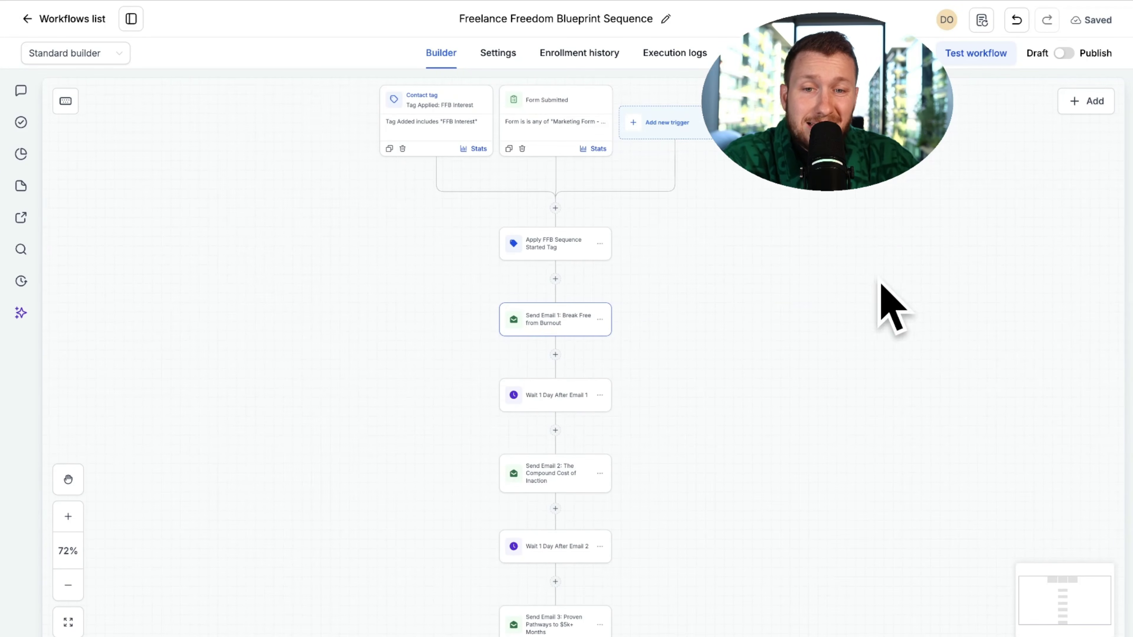
pyautogui.scroll(-3, 880, 299)
pyautogui.scroll(4, 855, 347)
pyautogui.scroll(-1, 814, 280)
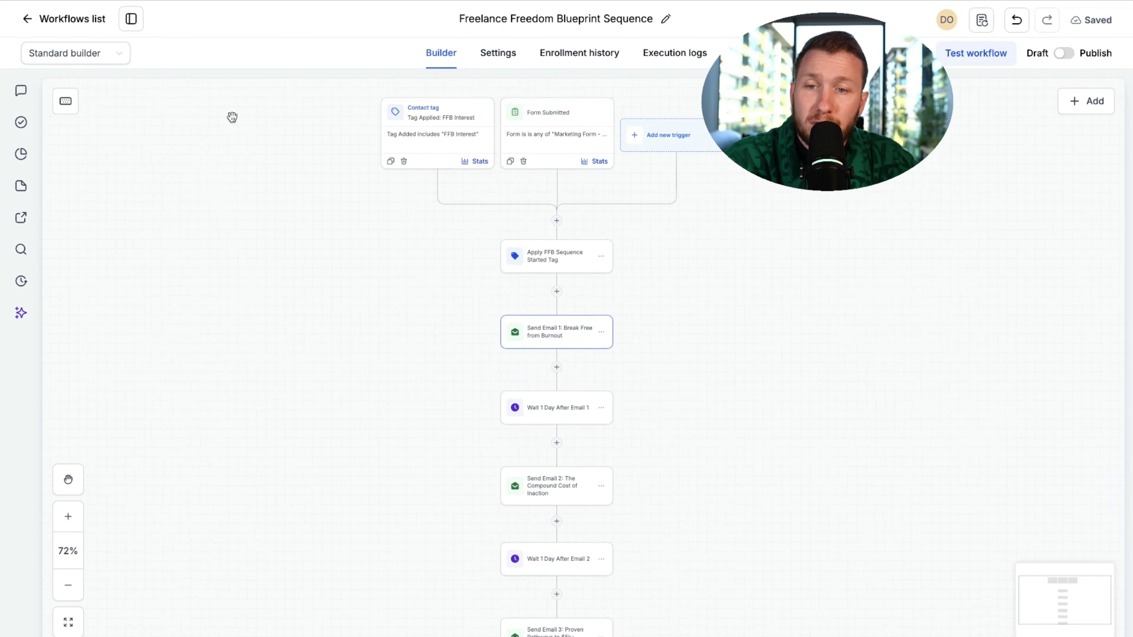
# Return to the workflows list and preview the Recipe - List Reactivation template from the workflow template library.
pyautogui.click(43, 27)
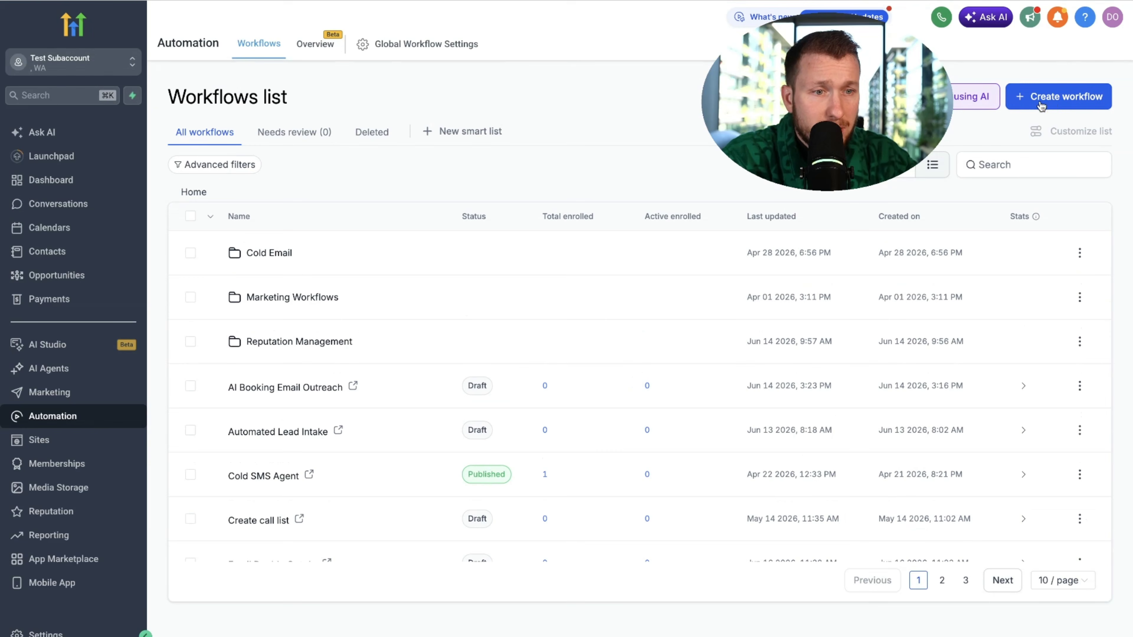
pyautogui.click(1037, 103)
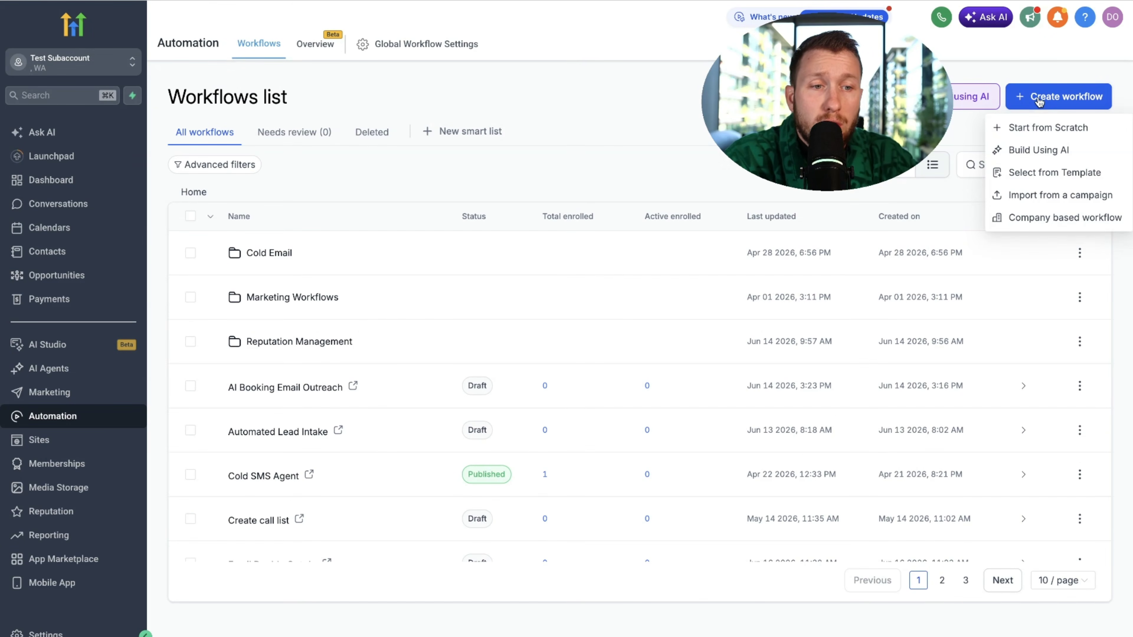
pyautogui.click(1036, 173)
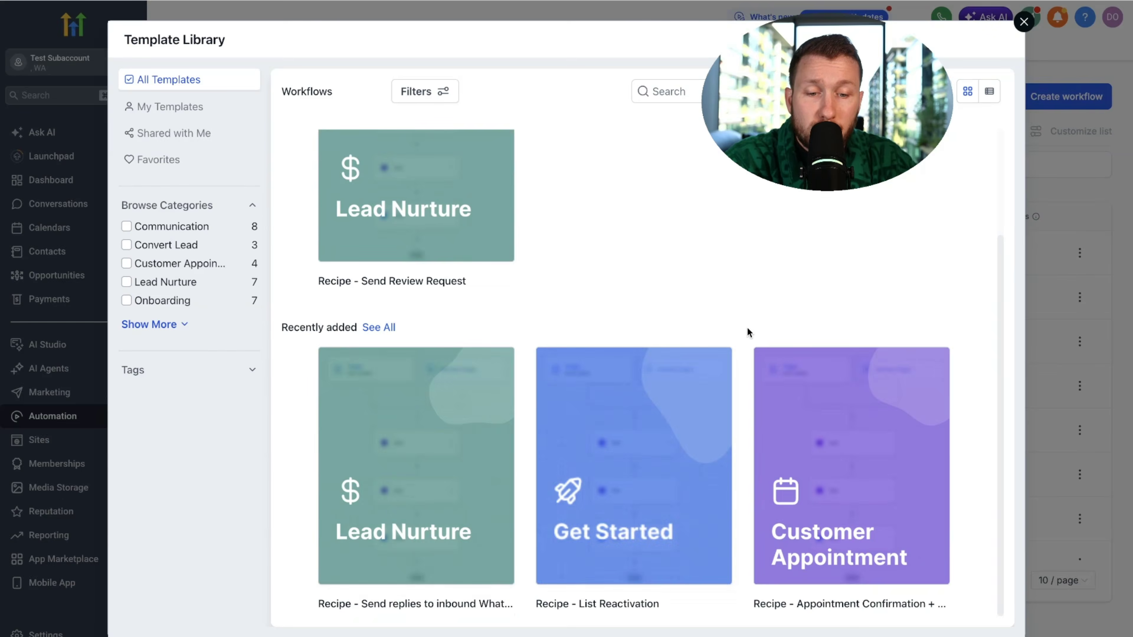
pyautogui.moveTo(574, 466)
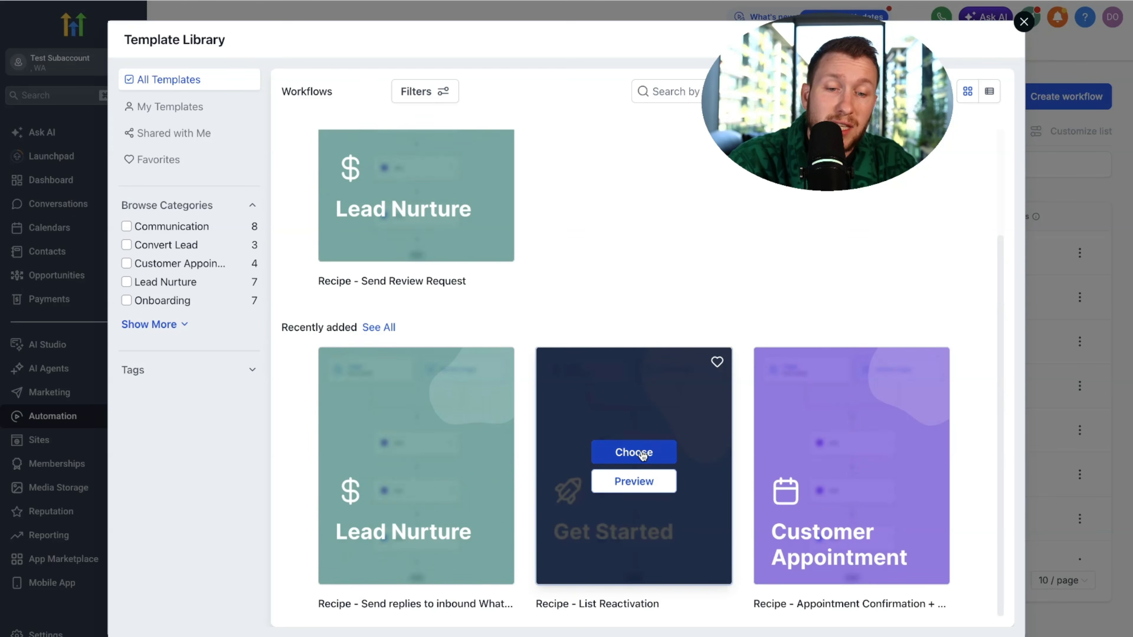
pyautogui.click(644, 482)
pyautogui.scroll(-3, 611, 363)
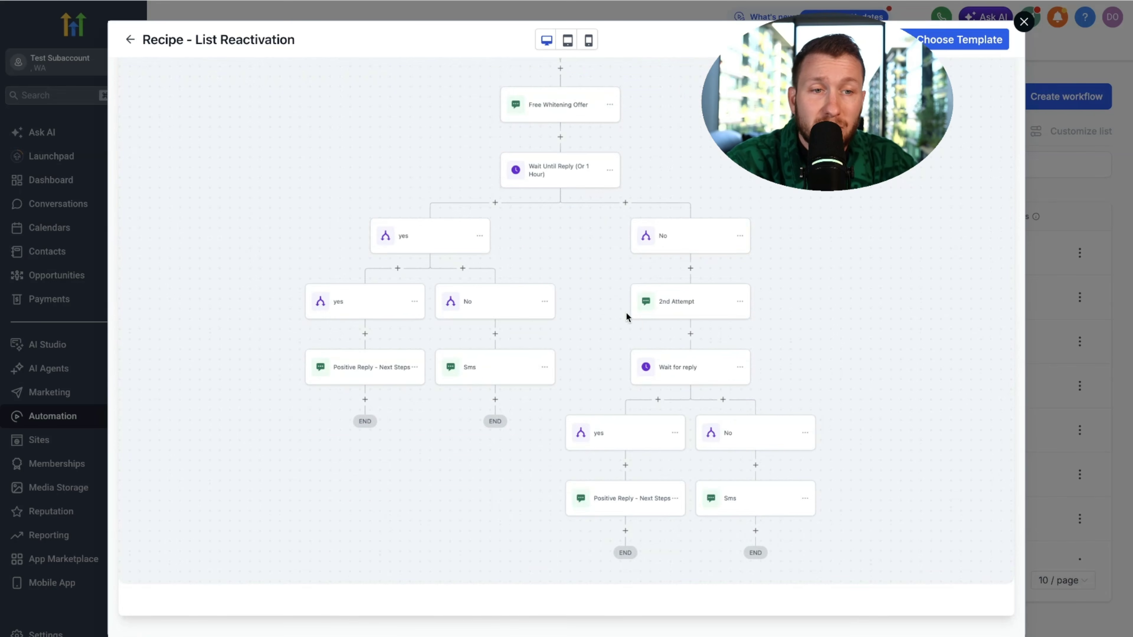
pyautogui.click(1023, 23)
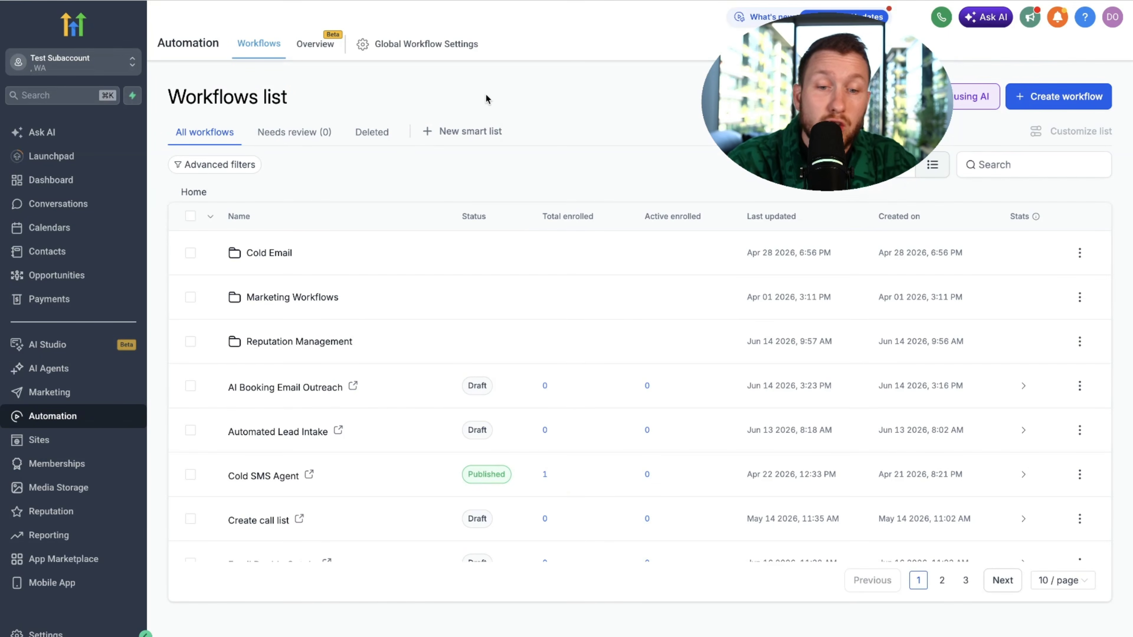
pyautogui.scroll(-3, 513, 335)
pyautogui.scroll(3, 539, 348)
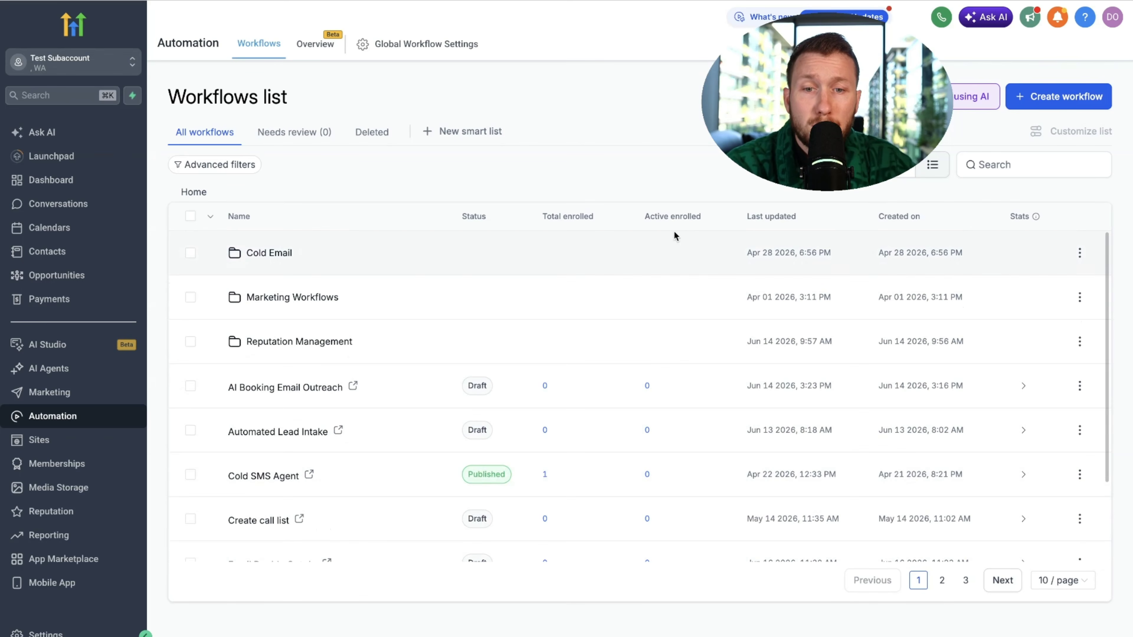
# Have the AI builder create a workflow from the prompt "please build me 7 day email sequence for the plumbers i get form bni i want to sell them ai vibe websites".
pyautogui.click(961, 105)
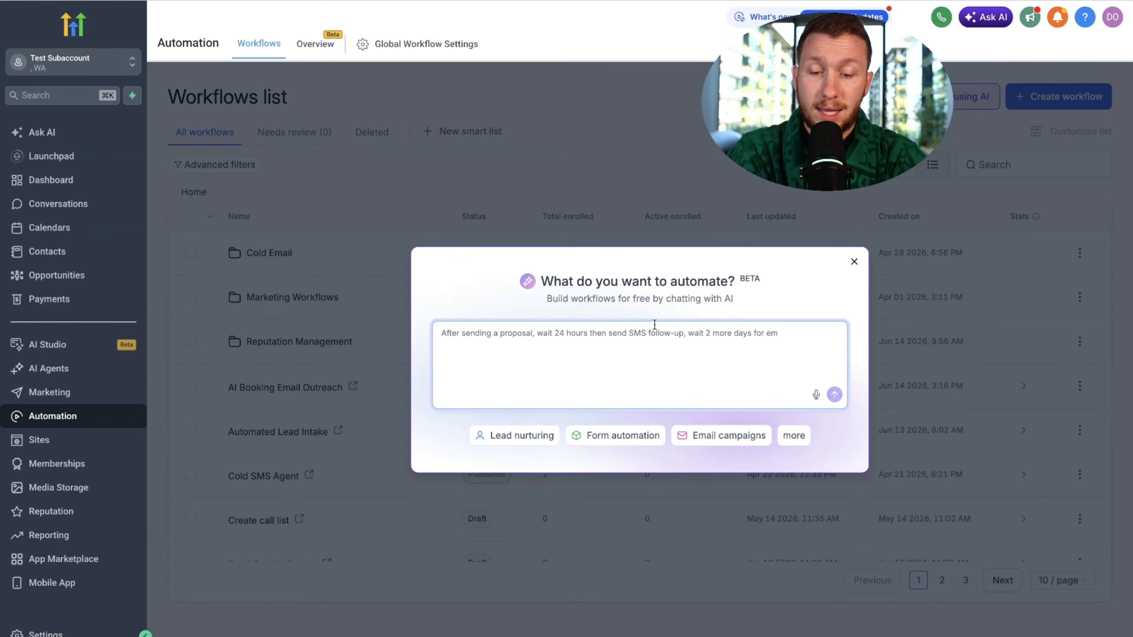
pyautogui.write('please bui')
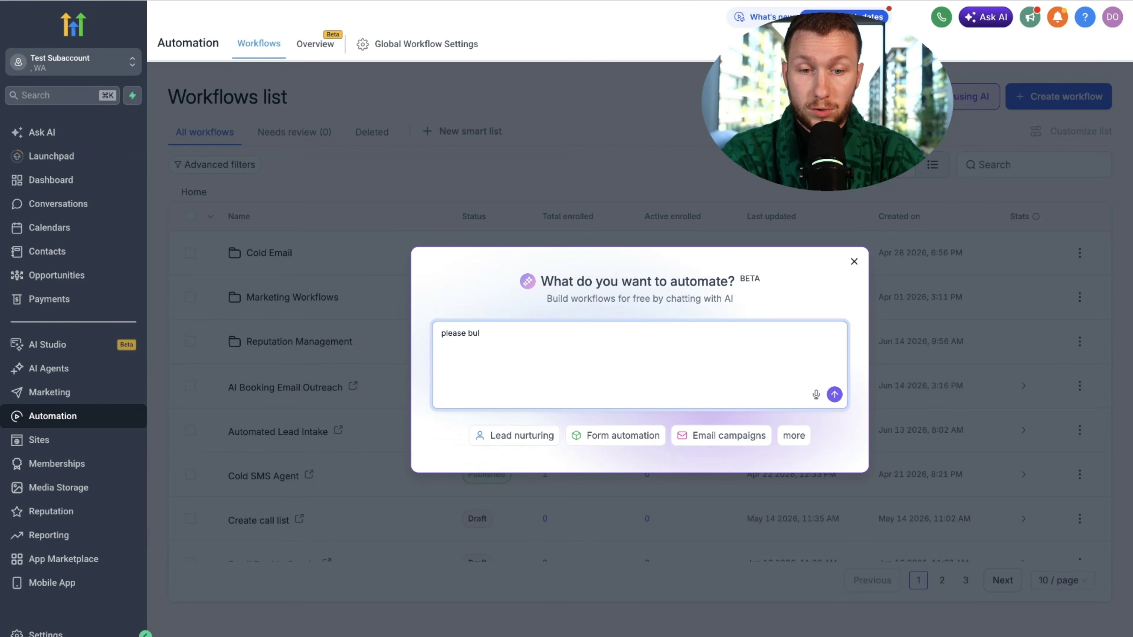
pyautogui.write('ld me 7 day ')
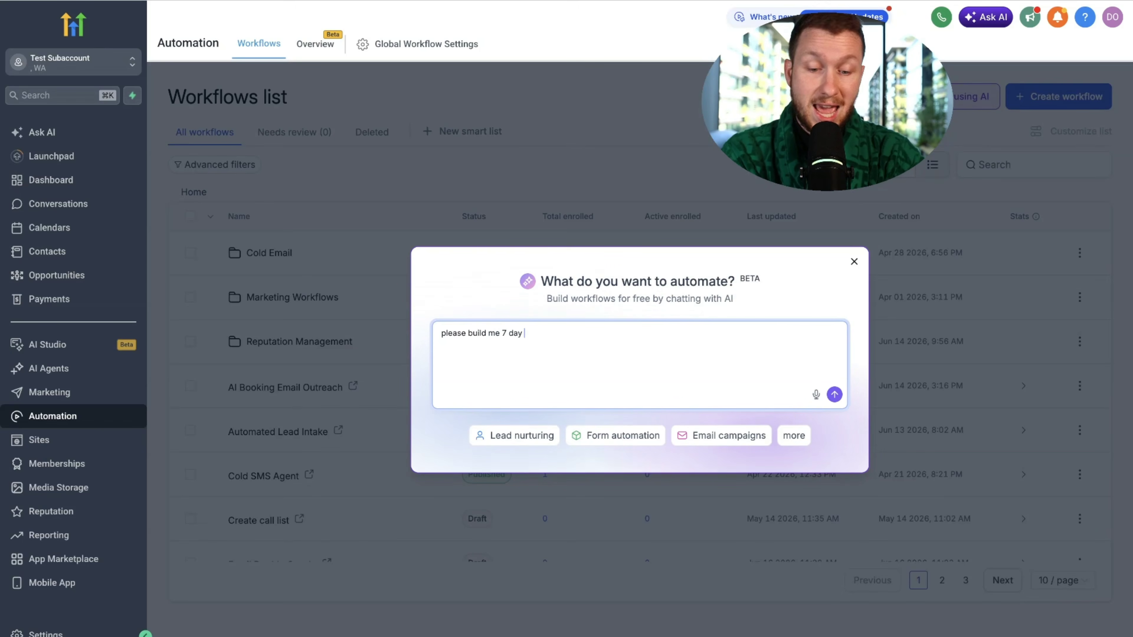
pyautogui.write('email sequ')
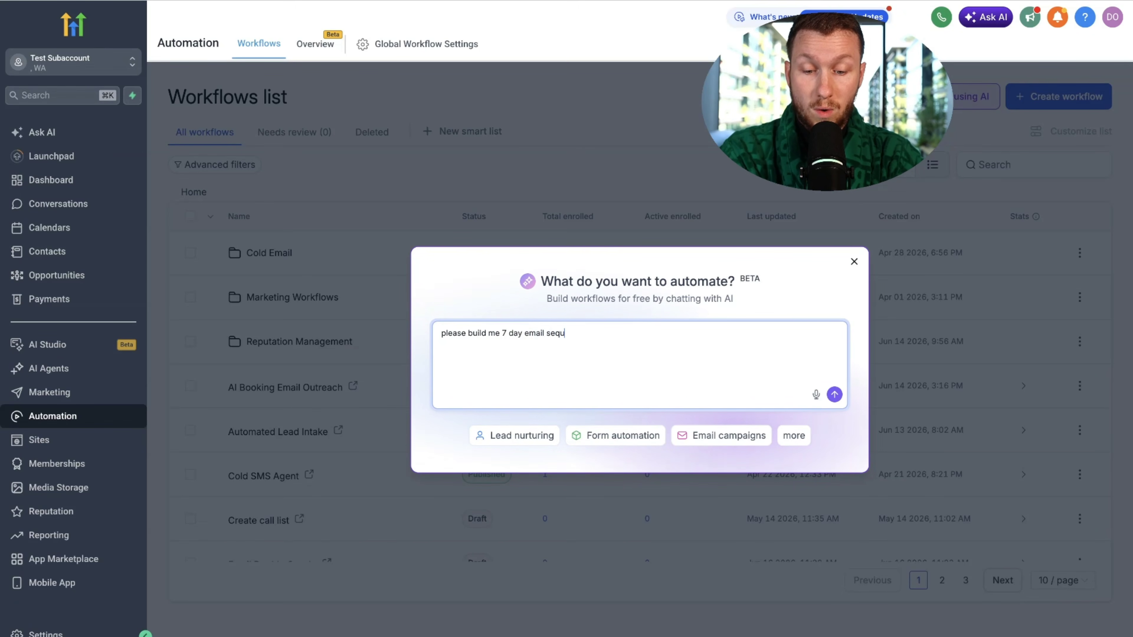
pyautogui.write('ence for the plumbe')
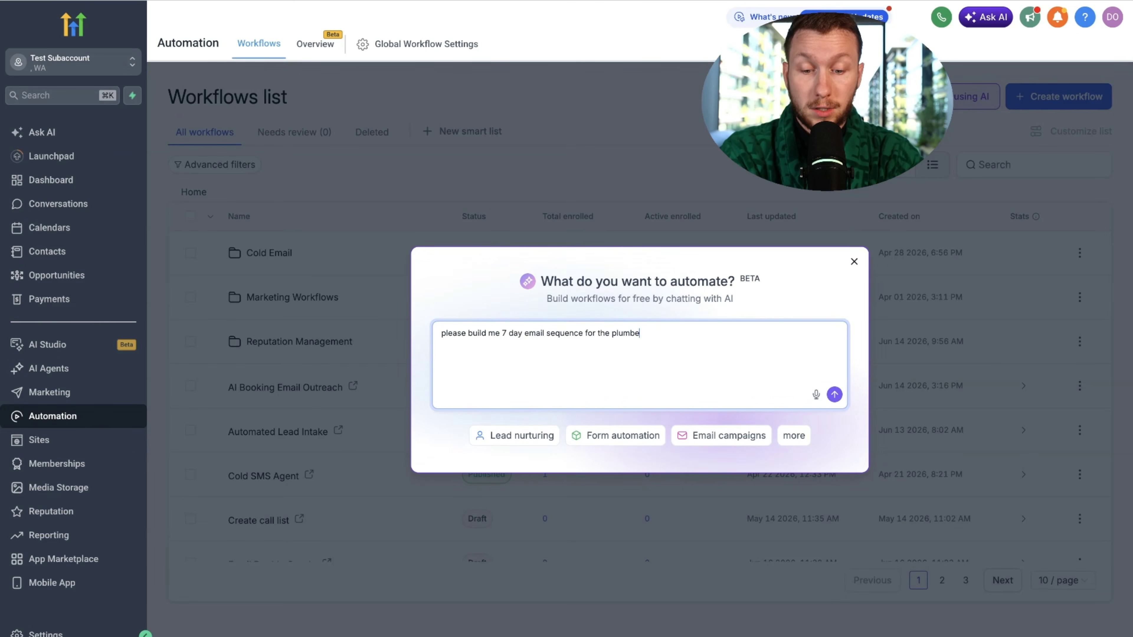
pyautogui.write('rs i get form bni i want to sel')
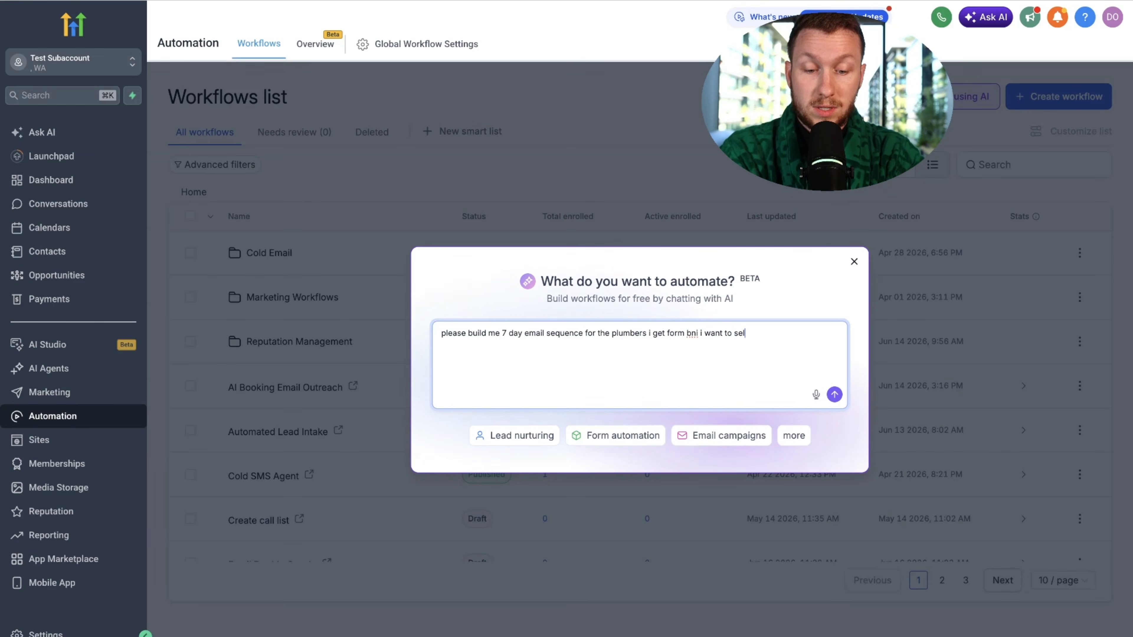
pyautogui.write('l them ai vibe website')
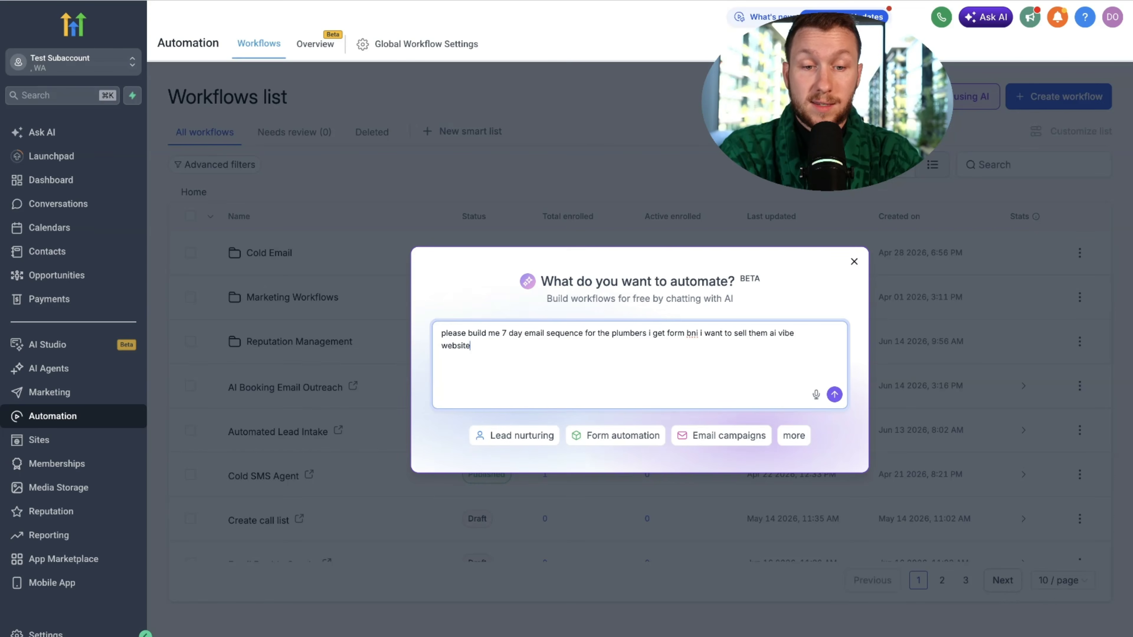
pyautogui.press('Return')
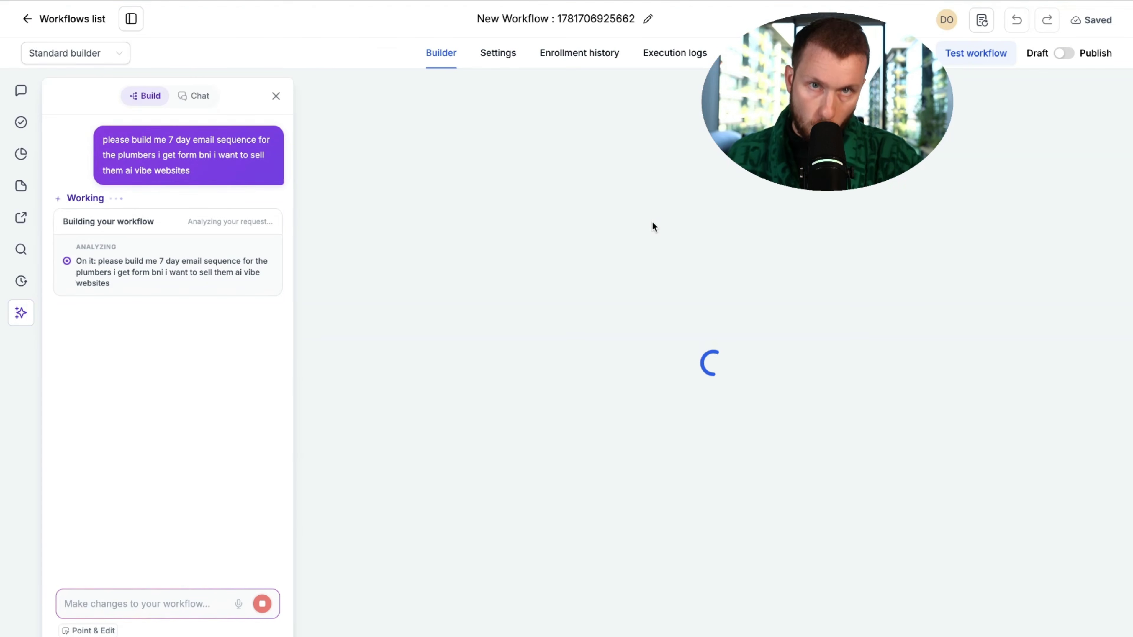
# Examine the generated BNI Plumber Email Sequence, from its form trigger and tag action through the emails for Days 1 to 7.
pyautogui.scroll(-15, 428, 422)
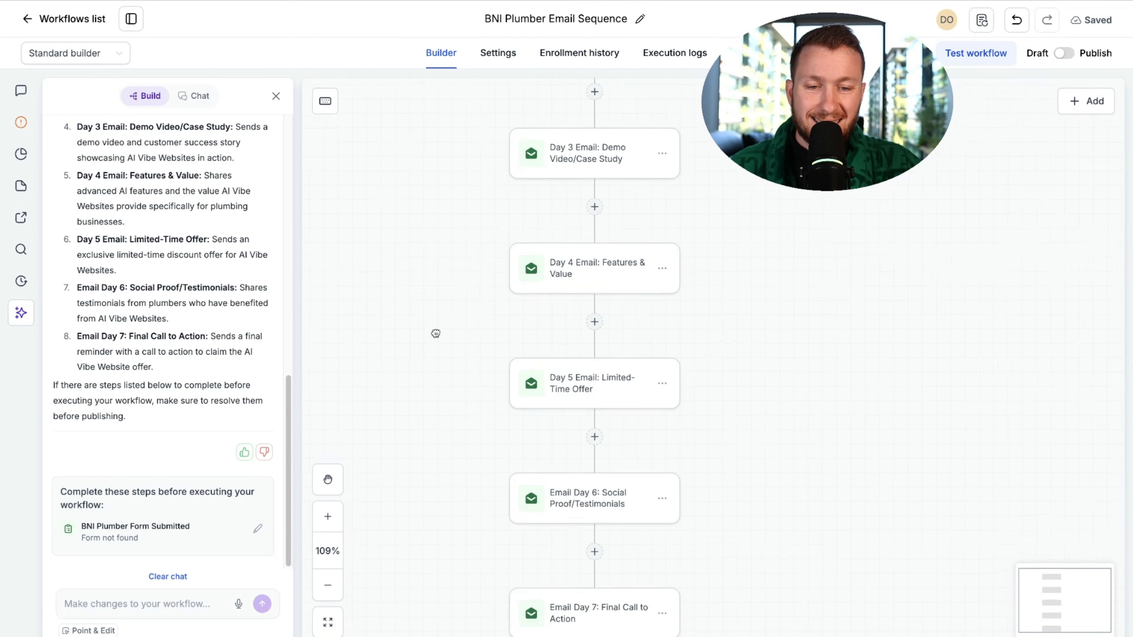
pyautogui.scroll(13, 415, 423)
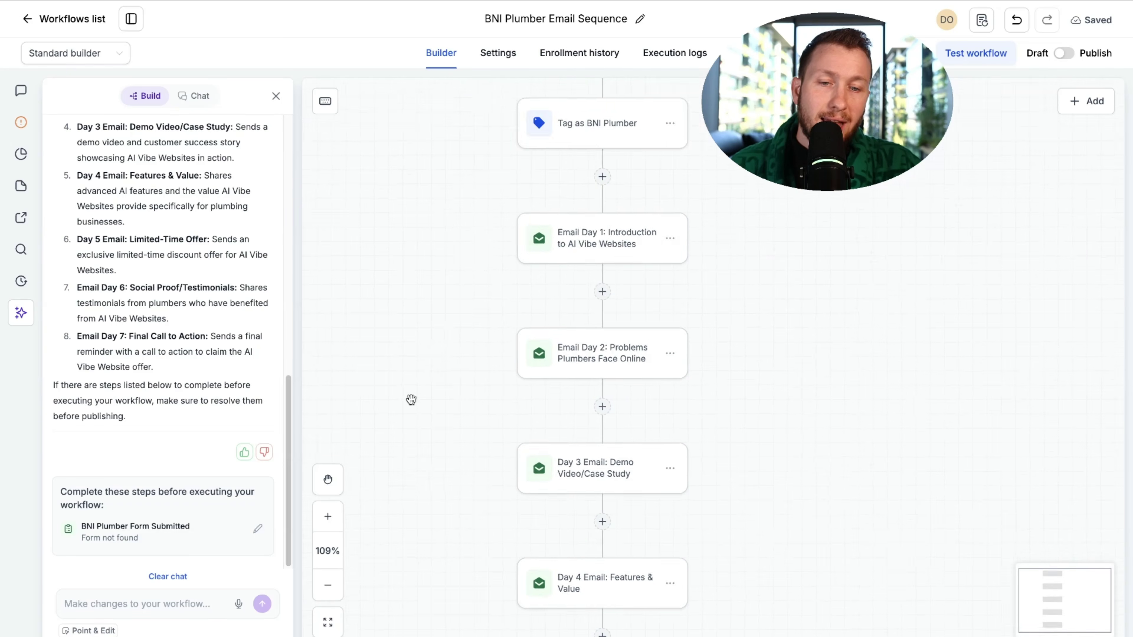
pyautogui.scroll(2, 430, 362)
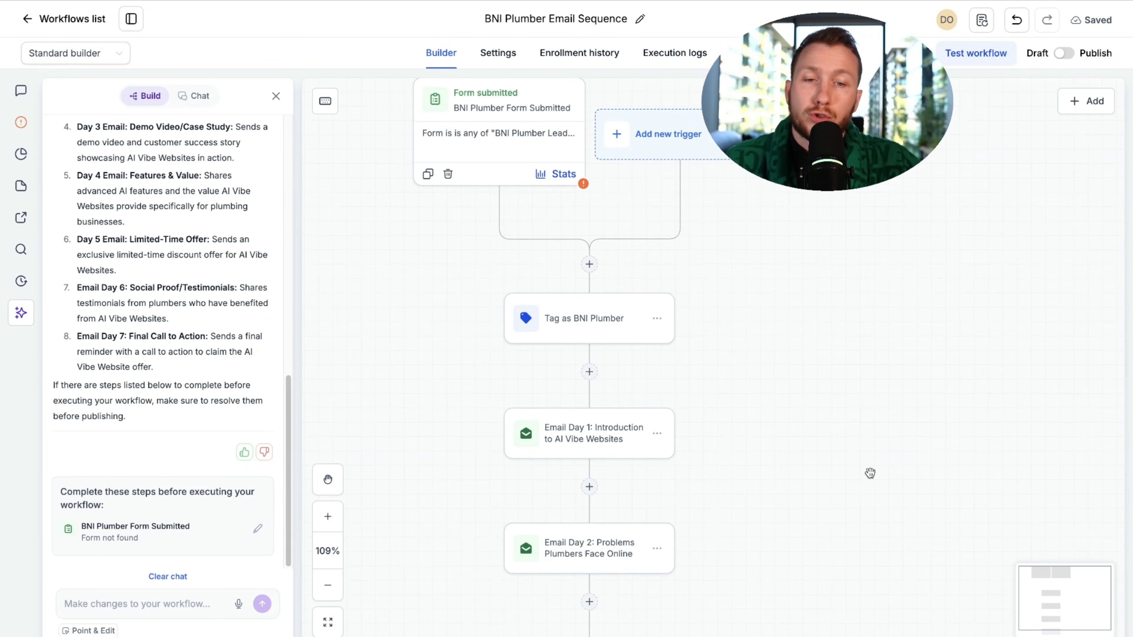
pyautogui.moveTo(871, 474); pyautogui.dragTo(872, 328)
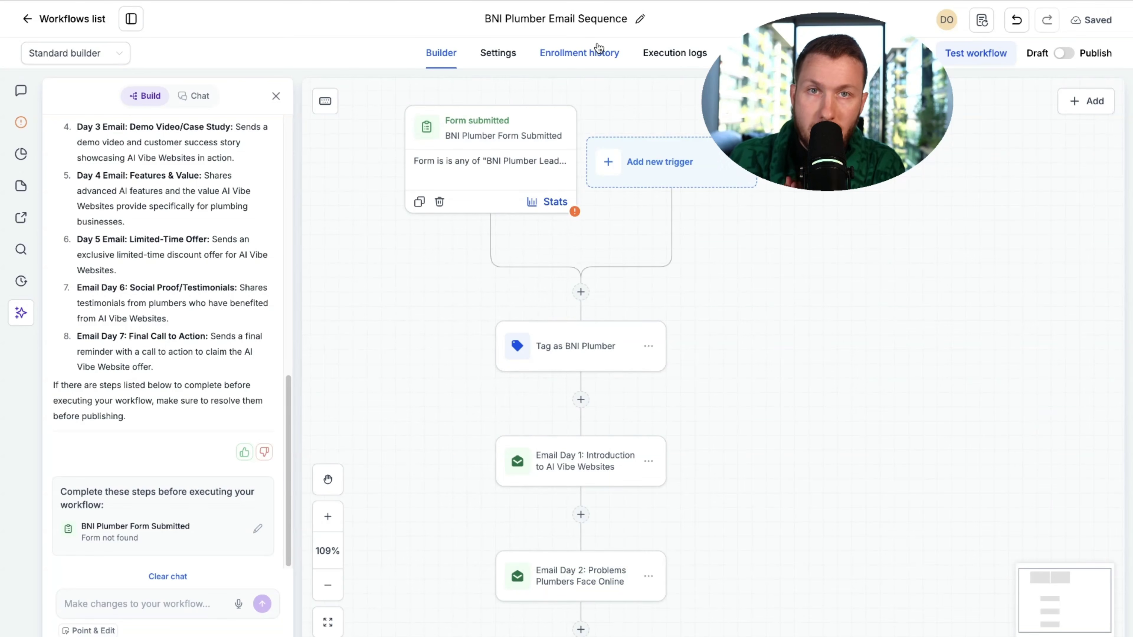
# Examine the BNI Plumber Email Sequence's workflow settings, including the time window, included days and default sender details.
pyautogui.click(488, 61)
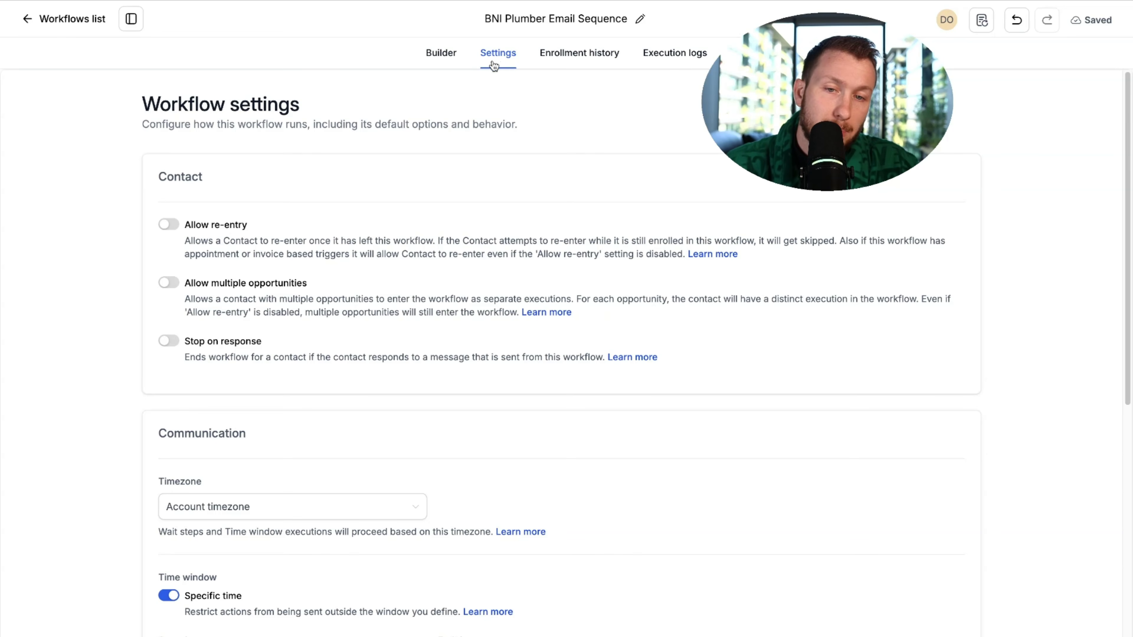
pyautogui.scroll(-10, 535, 183)
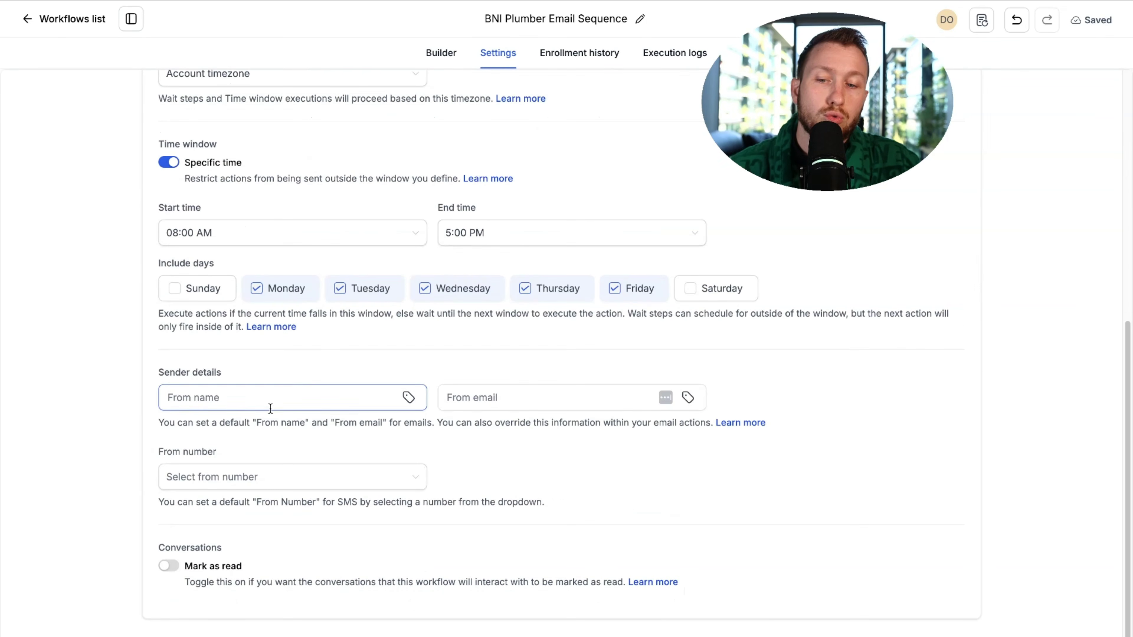
pyautogui.click(241, 404)
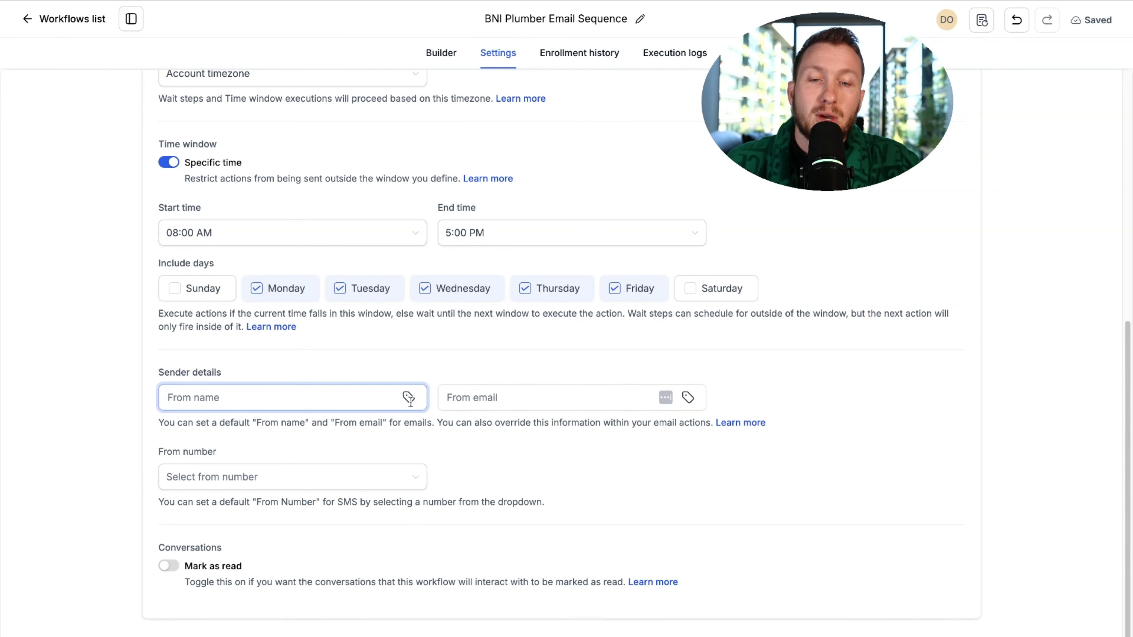
# Return to the workflow builder and inspect the sender fields of the Email Day 2: Problems Plumbers Face Online action.
pyautogui.click(441, 53)
pyautogui.scroll(-10, 850, 298)
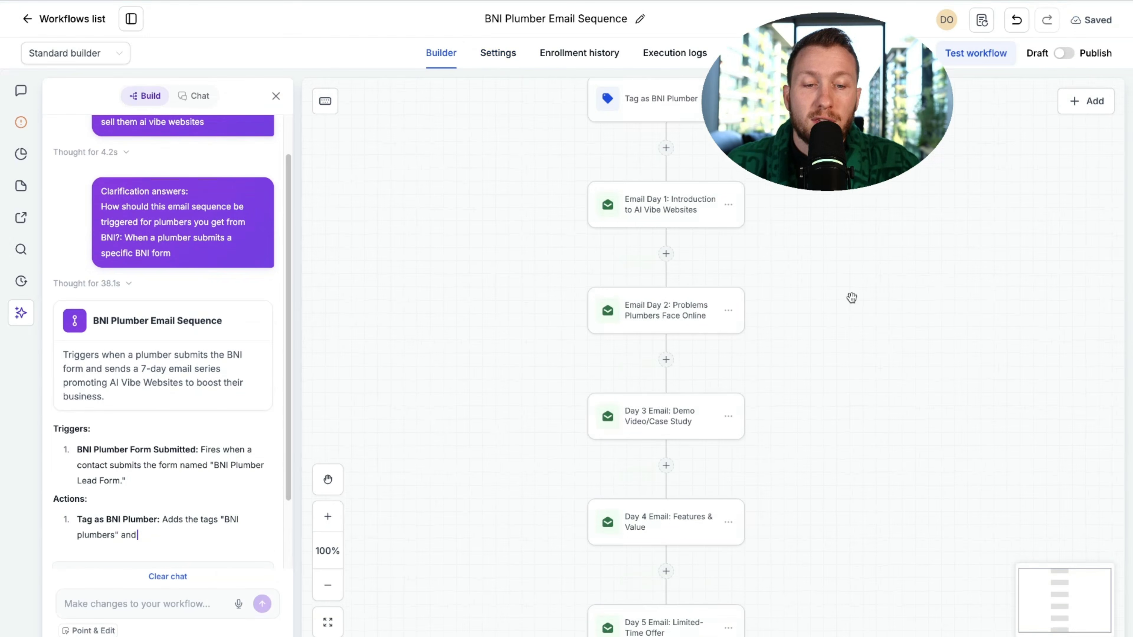
pyautogui.scroll(-5, 891, 463)
pyautogui.scroll(7, 870, 372)
pyautogui.click(658, 270)
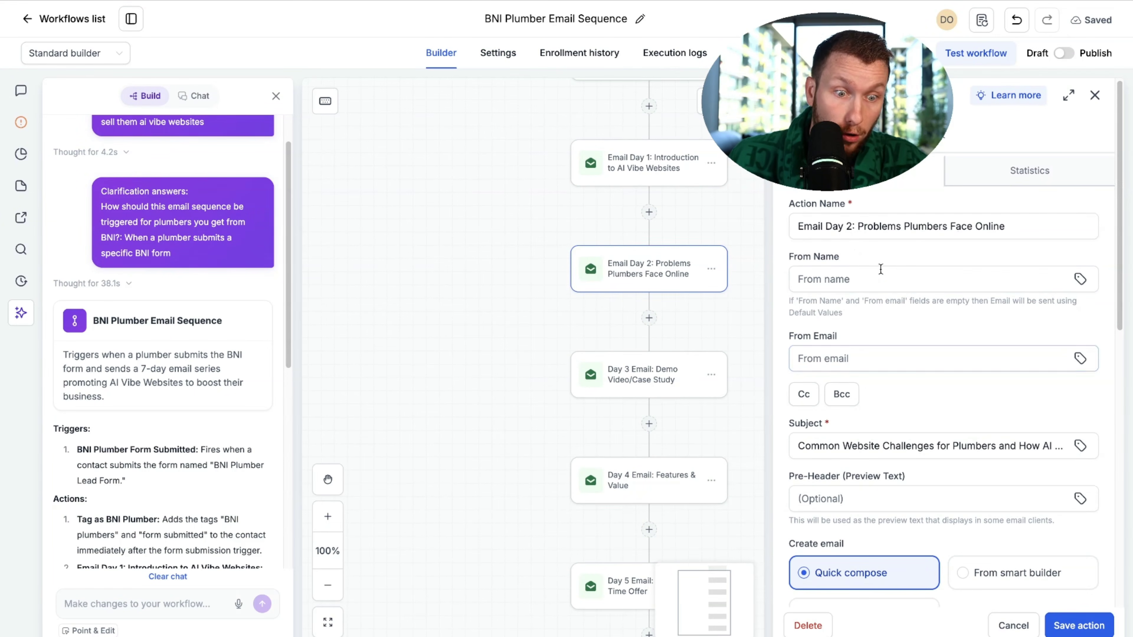
pyautogui.click(1094, 96)
pyautogui.scroll(-2, 611, 201)
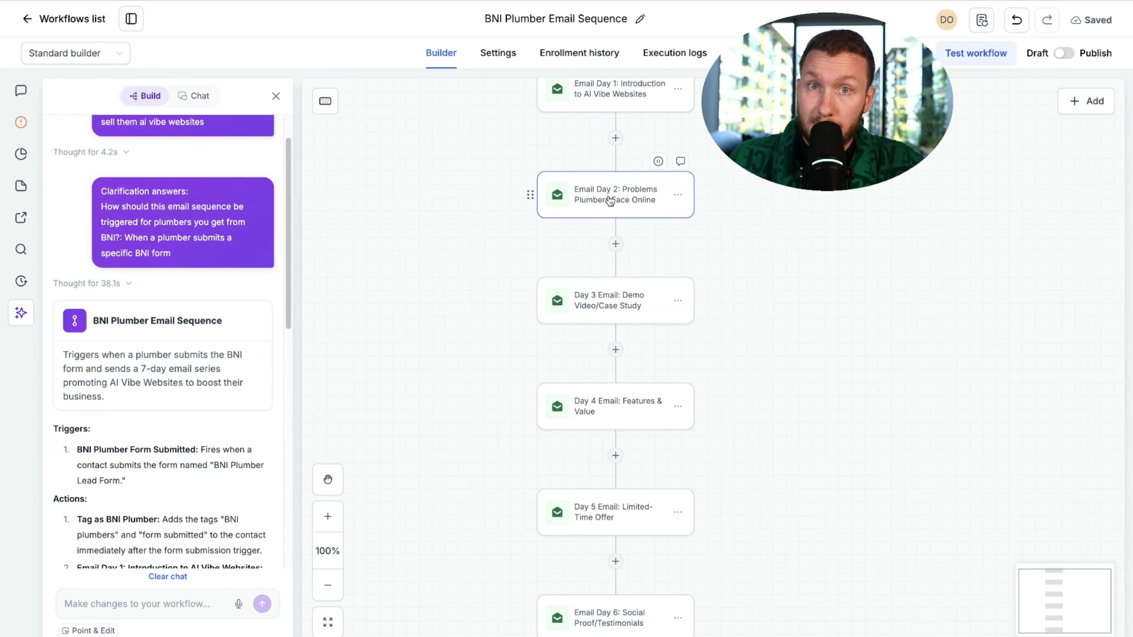
pyautogui.click(611, 201)
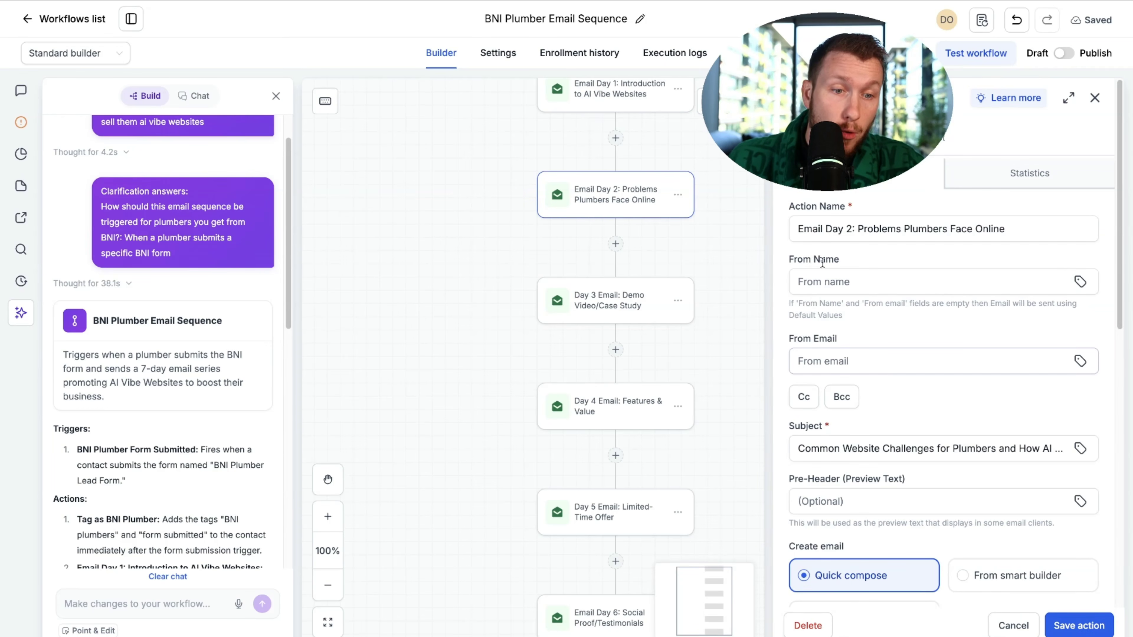
pyautogui.click(1095, 97)
# Check the default sender details in the workflow settings and return to the builder.
pyautogui.click(498, 52)
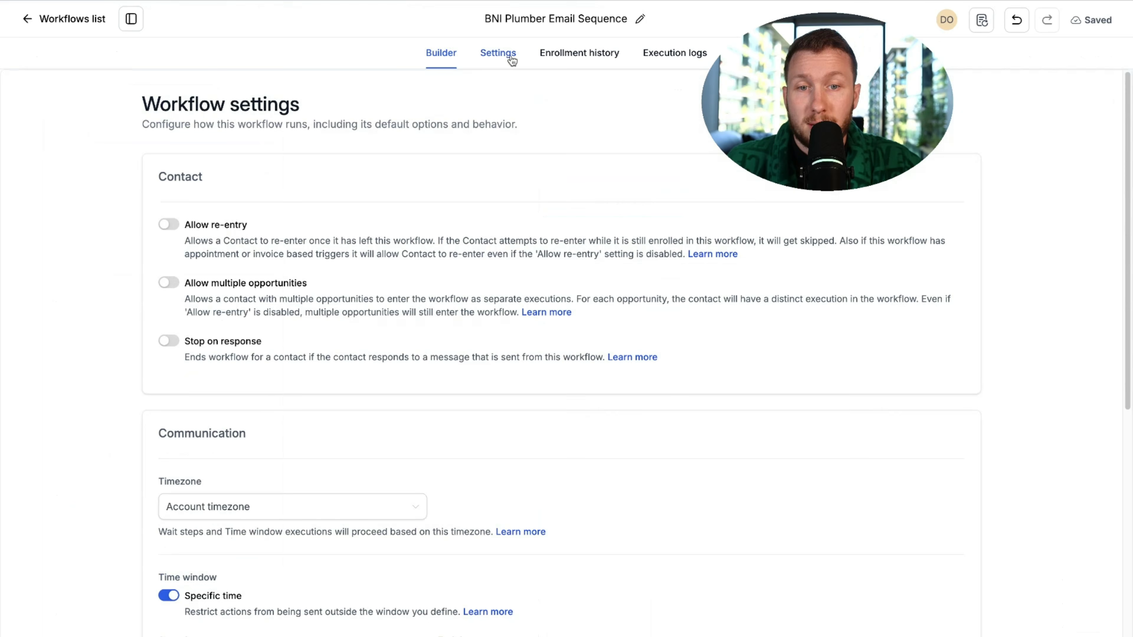
pyautogui.scroll(-1, 484, 387)
pyautogui.scroll(-5, 484, 386)
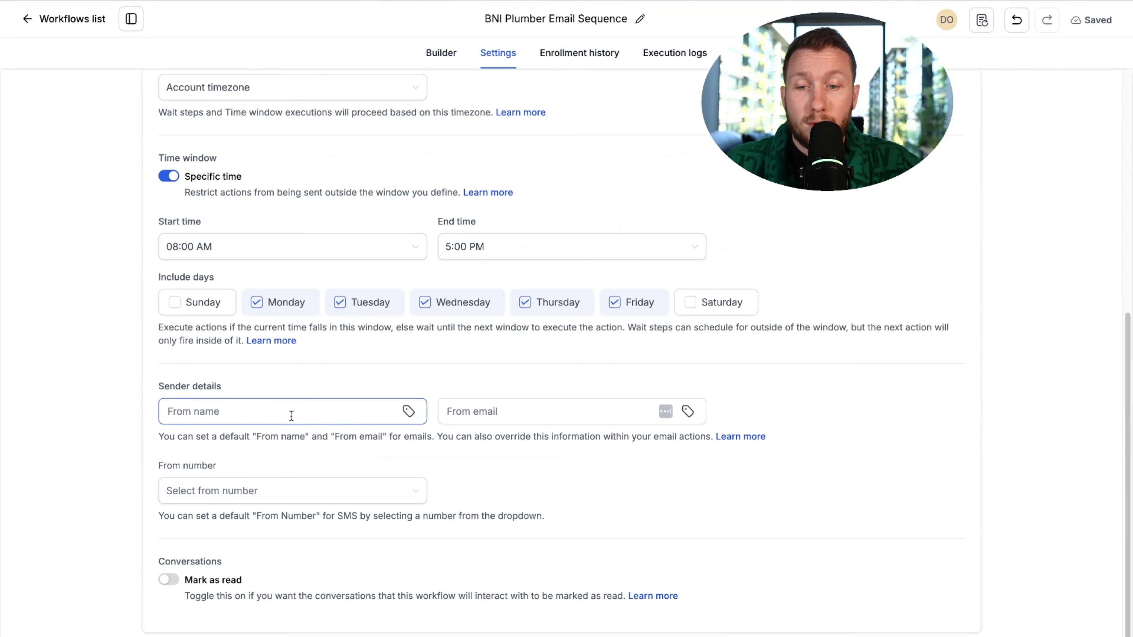
pyautogui.click(441, 54)
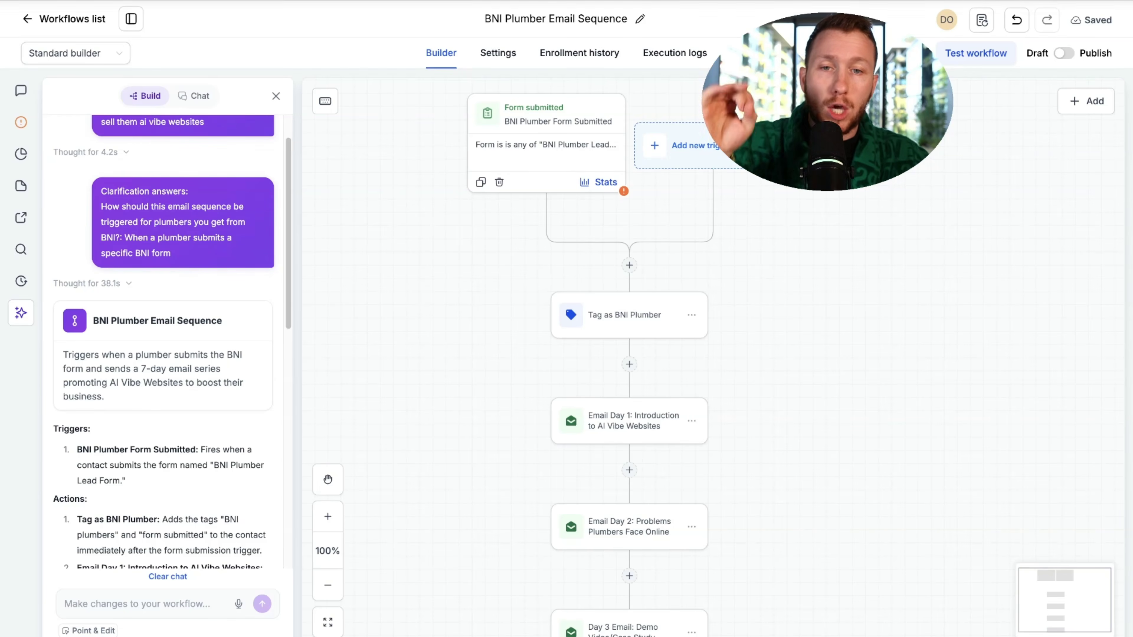
# Switch to the contacts list, review the bulk email's batch mode options, then discard the email and deselect all contacts.
pyautogui.click(513, 3)
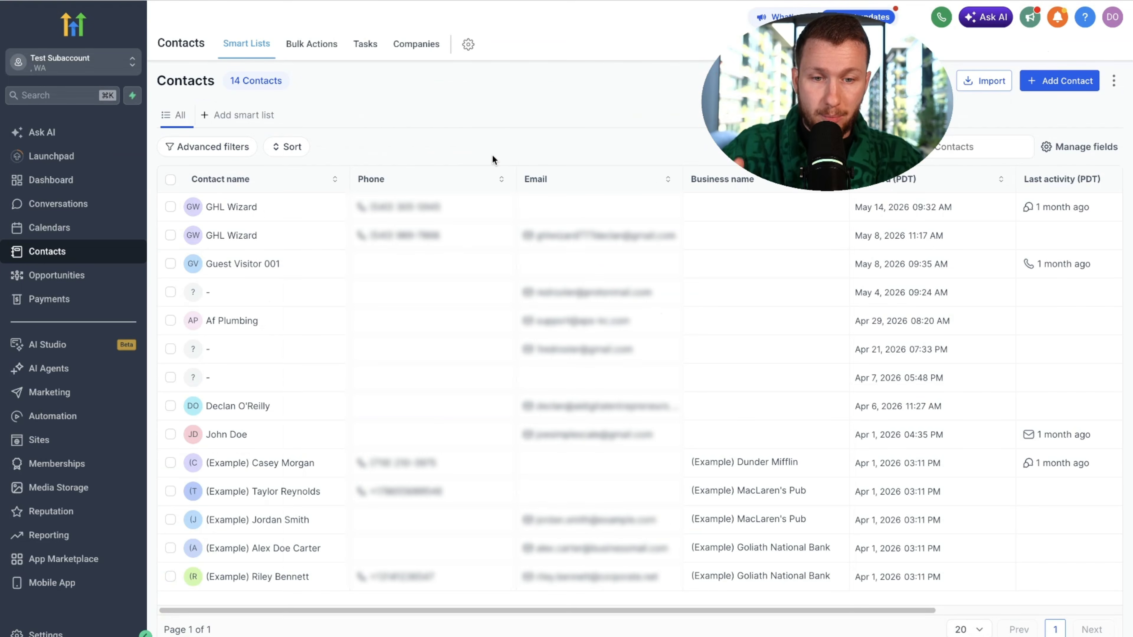
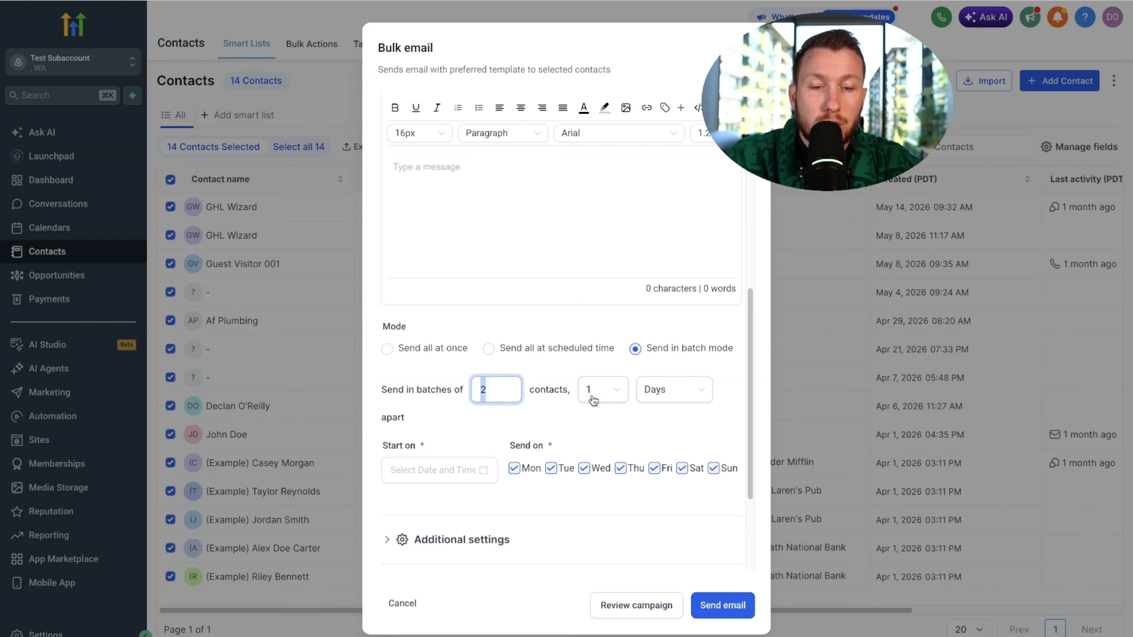
pyautogui.scroll(-10, 602, 513)
pyautogui.click(669, 407)
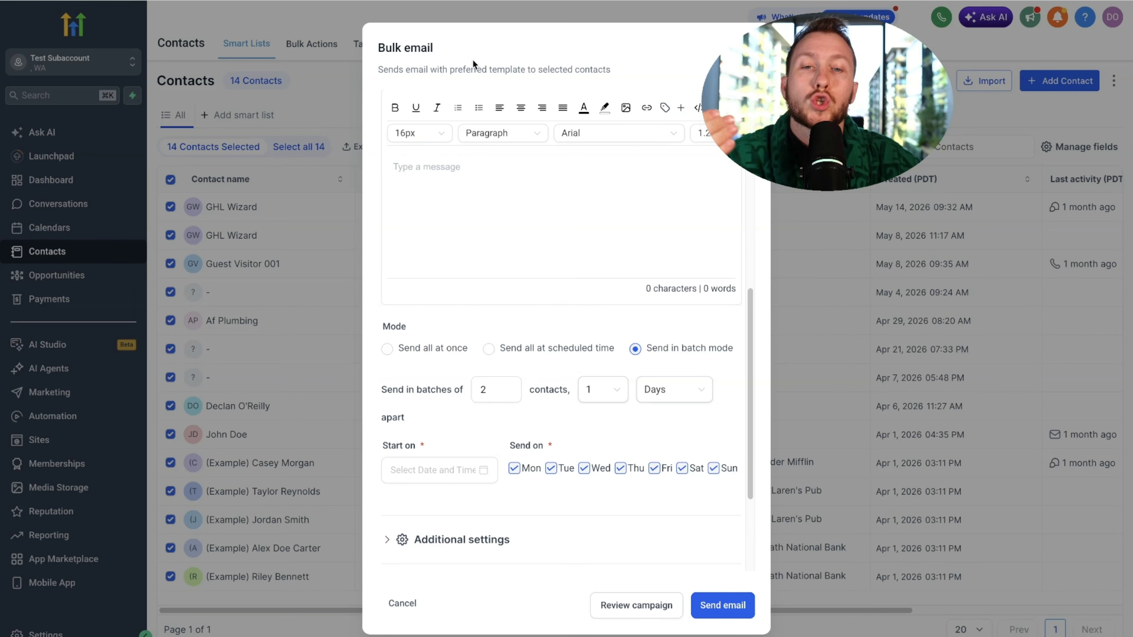
pyautogui.click(749, 47)
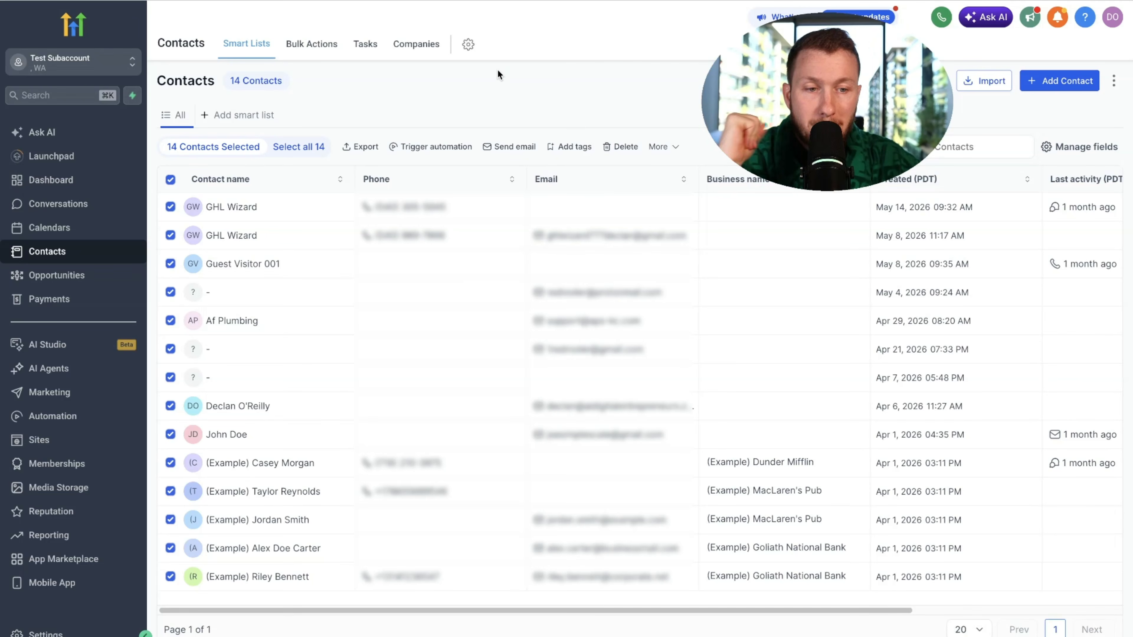
pyautogui.click(173, 179)
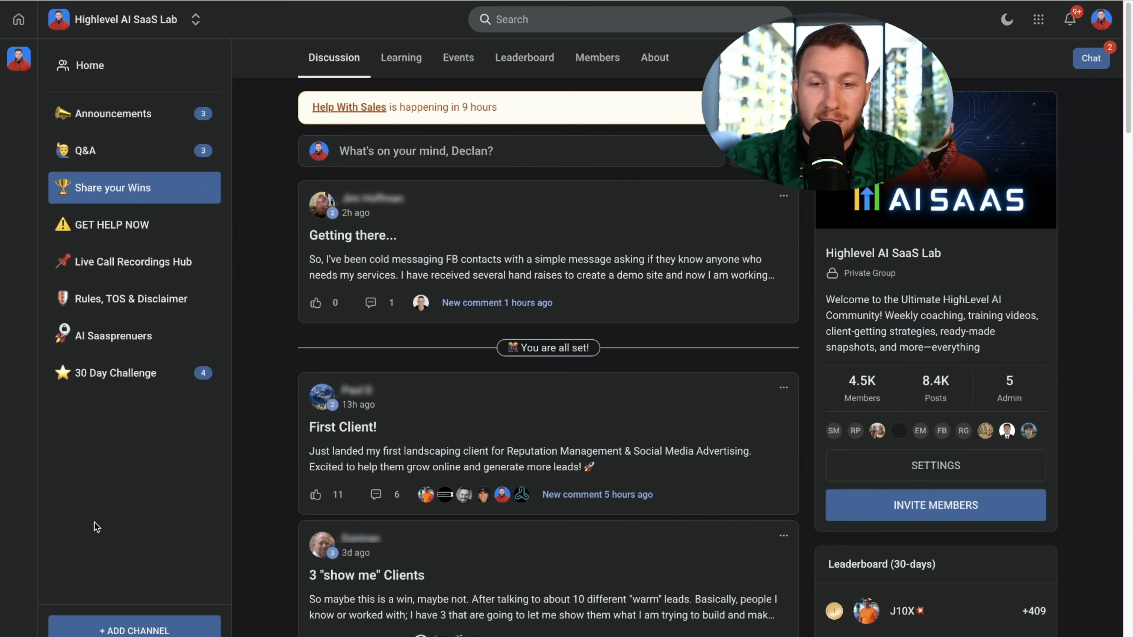
# Browse the courses in the Highlevel AI SaaS Lab community's Learning section.
pyautogui.click(388, 67)
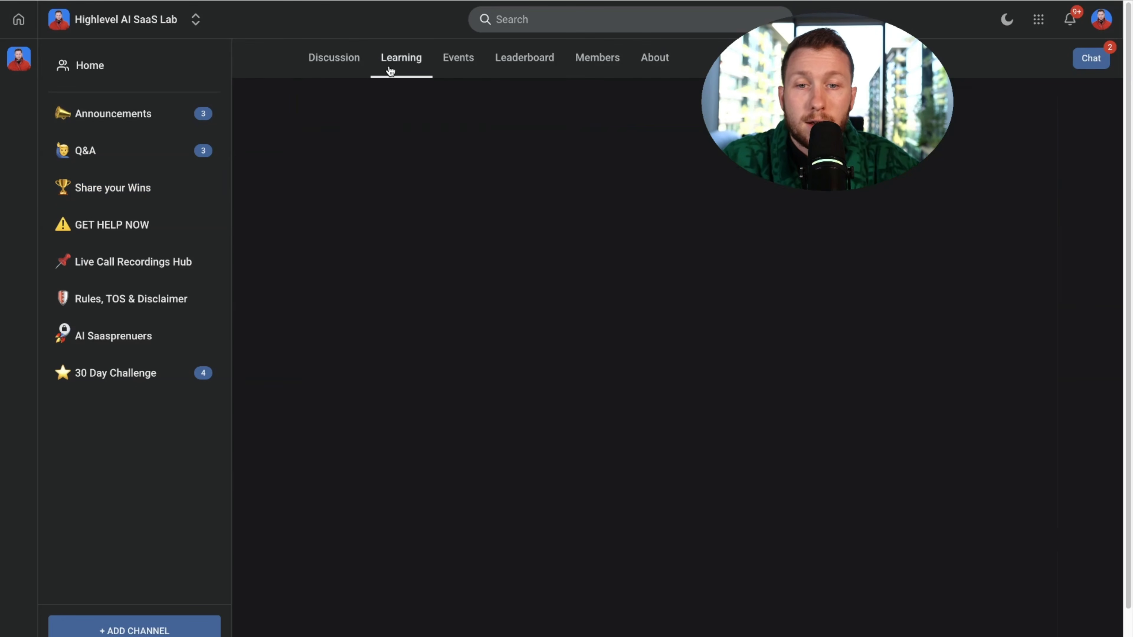
pyautogui.scroll(-5, 552, 340)
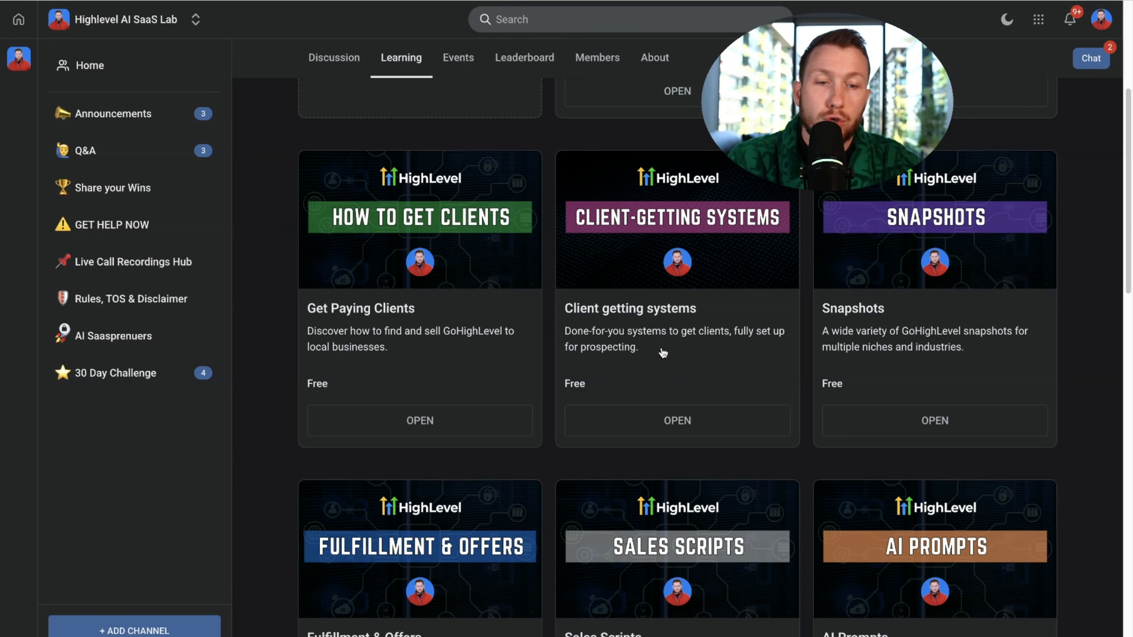
pyautogui.scroll(-20, 551, 341)
pyautogui.scroll(15, 716, 276)
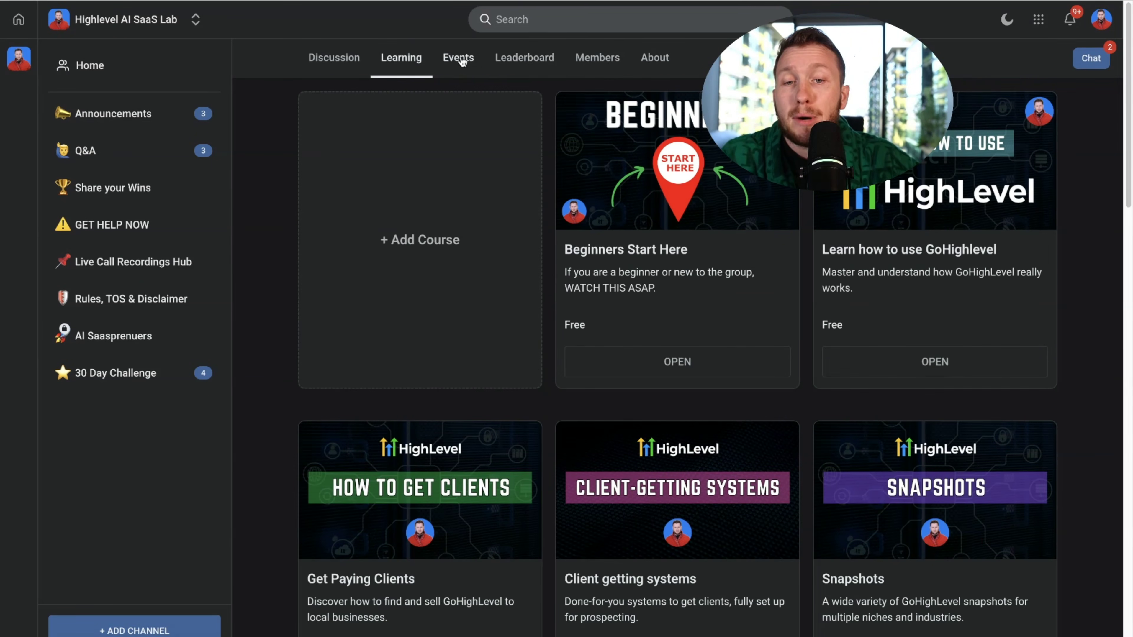
# Open the community's events calendar and view the mid-June Help Getting Clients, Help With Sales and How to Get Clients event details.
pyautogui.click(459, 59)
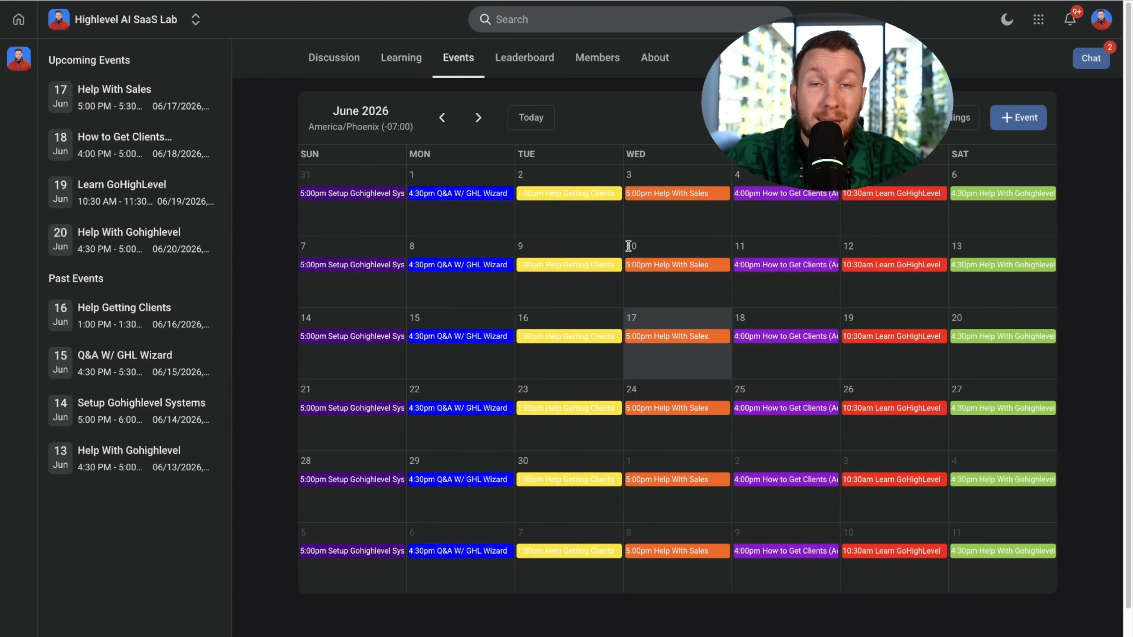
pyautogui.click(499, 332)
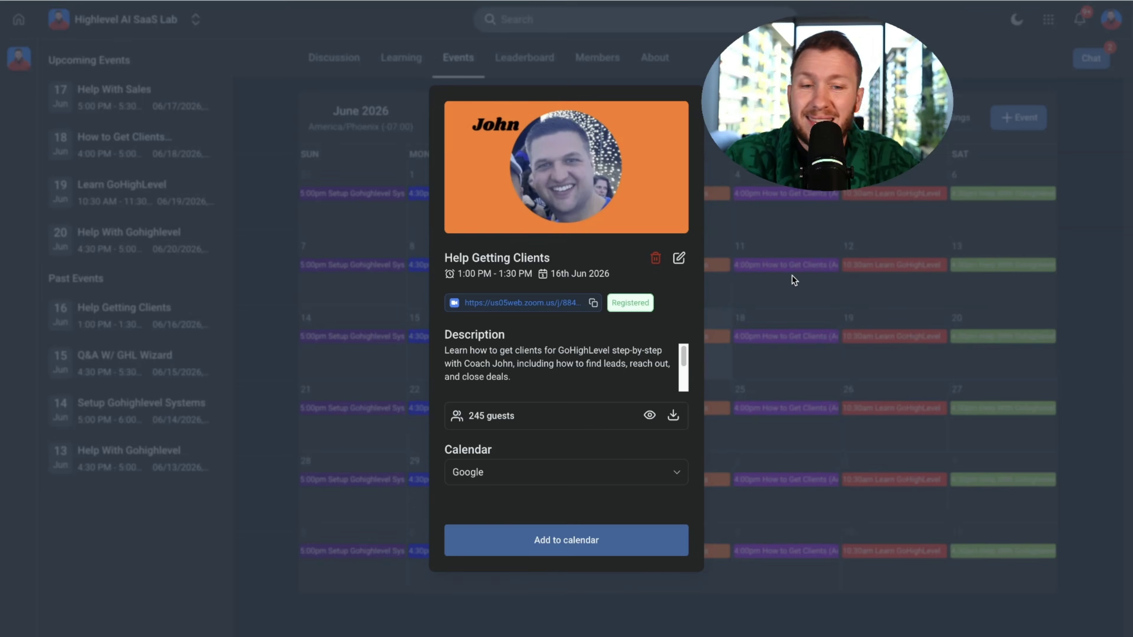
pyautogui.click(791, 274)
pyautogui.click(706, 327)
pyautogui.click(744, 266)
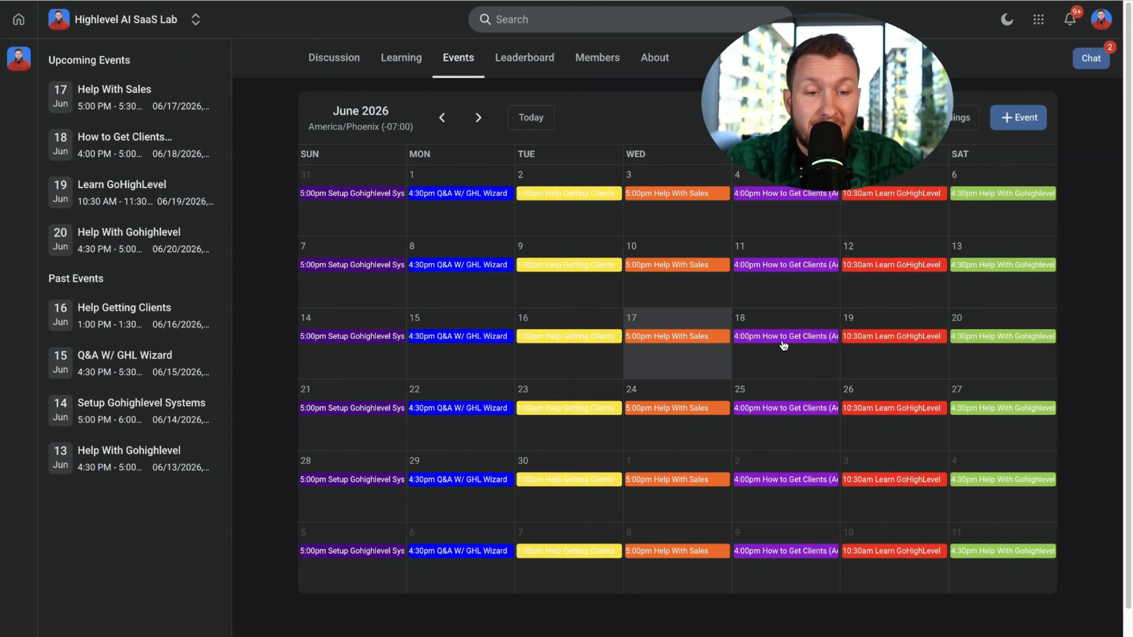
pyautogui.click(750, 336)
pyautogui.click(799, 315)
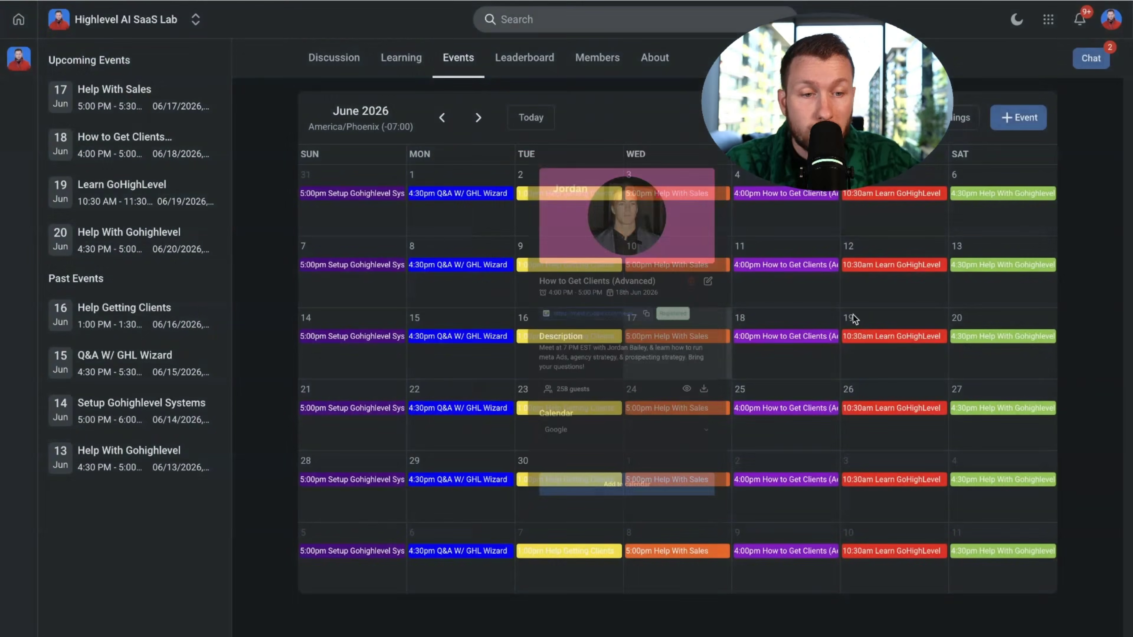
# View the Learn GoHighLevel, Help With Gohighlevel, Setup Gohighlevel Systems and Q&A W/ GHL Wizard event details, then return to the courses.
pyautogui.click(896, 336)
pyautogui.click(842, 327)
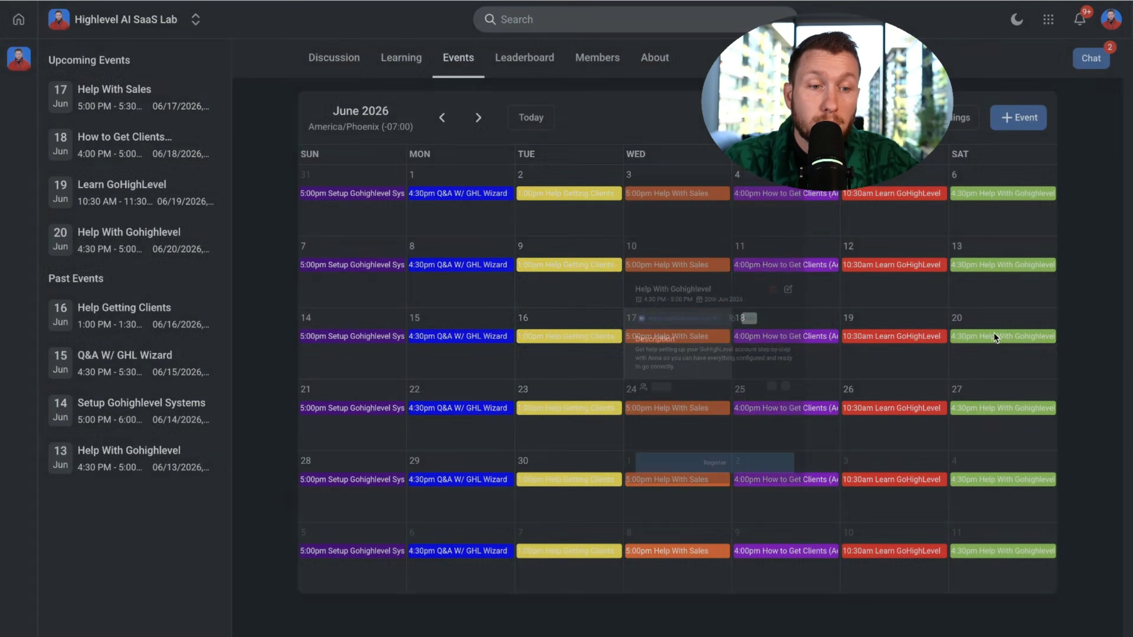
pyautogui.click(979, 336)
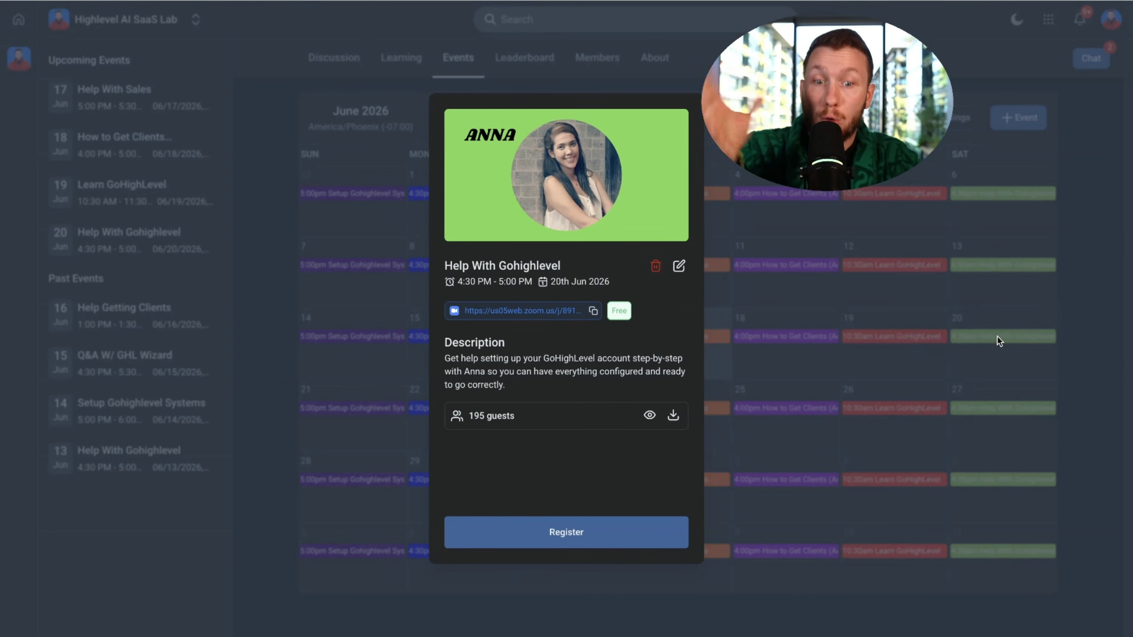
pyautogui.click(971, 287)
pyautogui.click(376, 337)
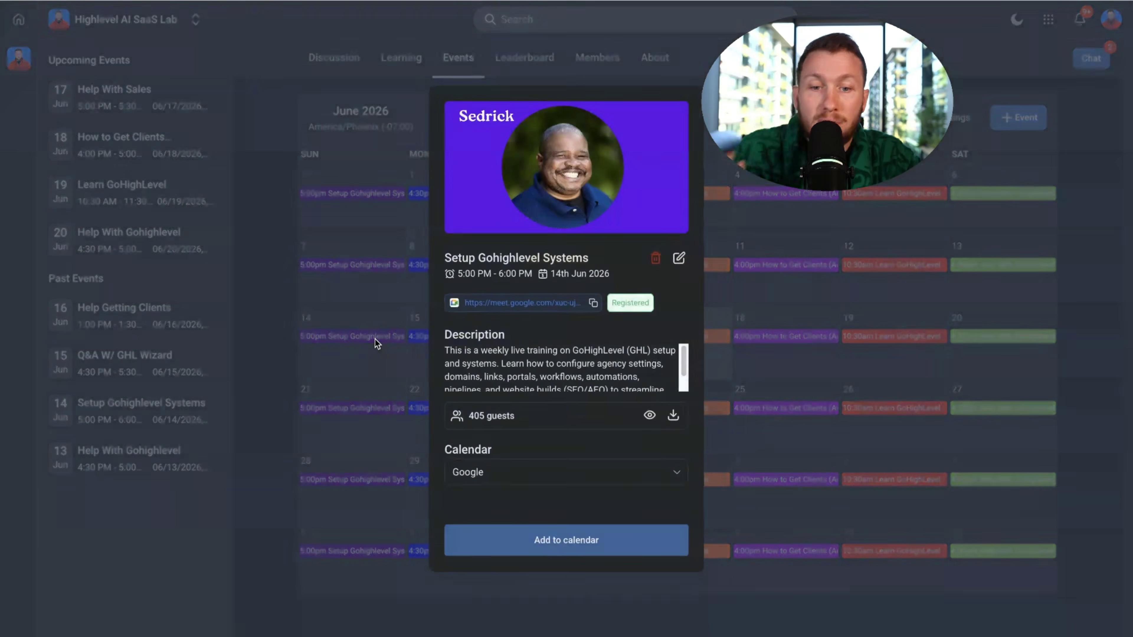
pyautogui.click(779, 363)
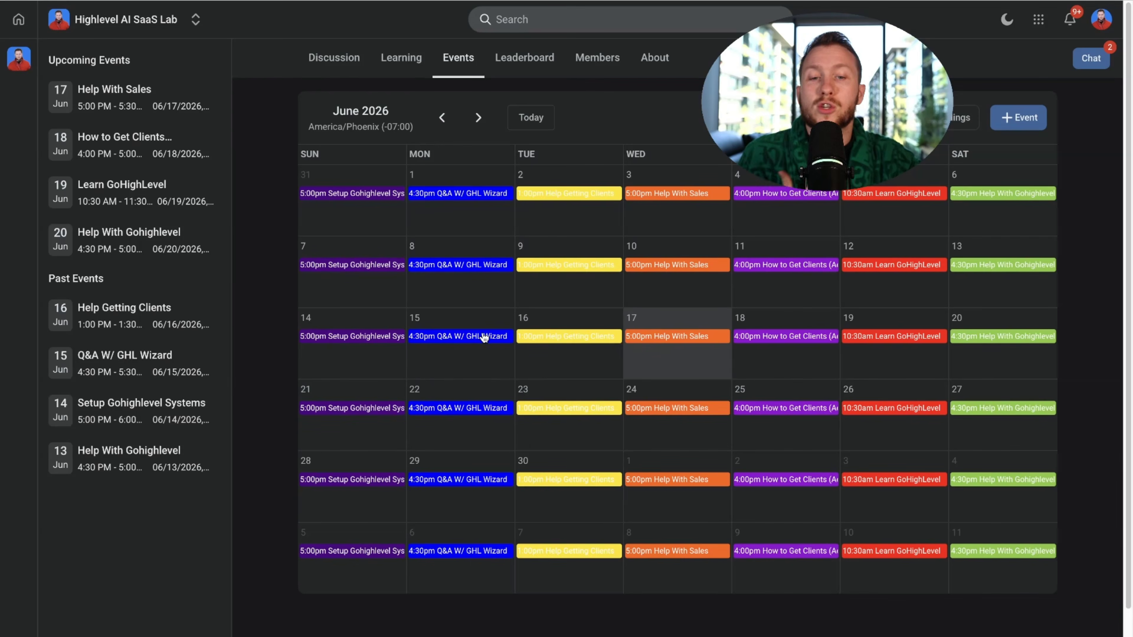
pyautogui.click(493, 342)
pyautogui.click(783, 322)
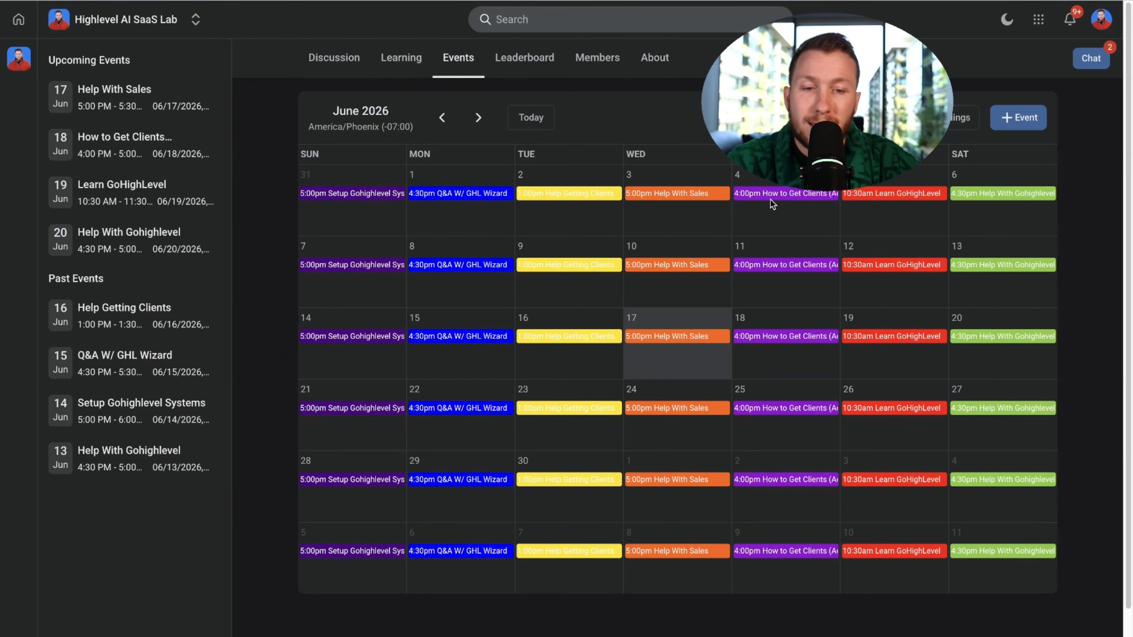
pyautogui.click(401, 58)
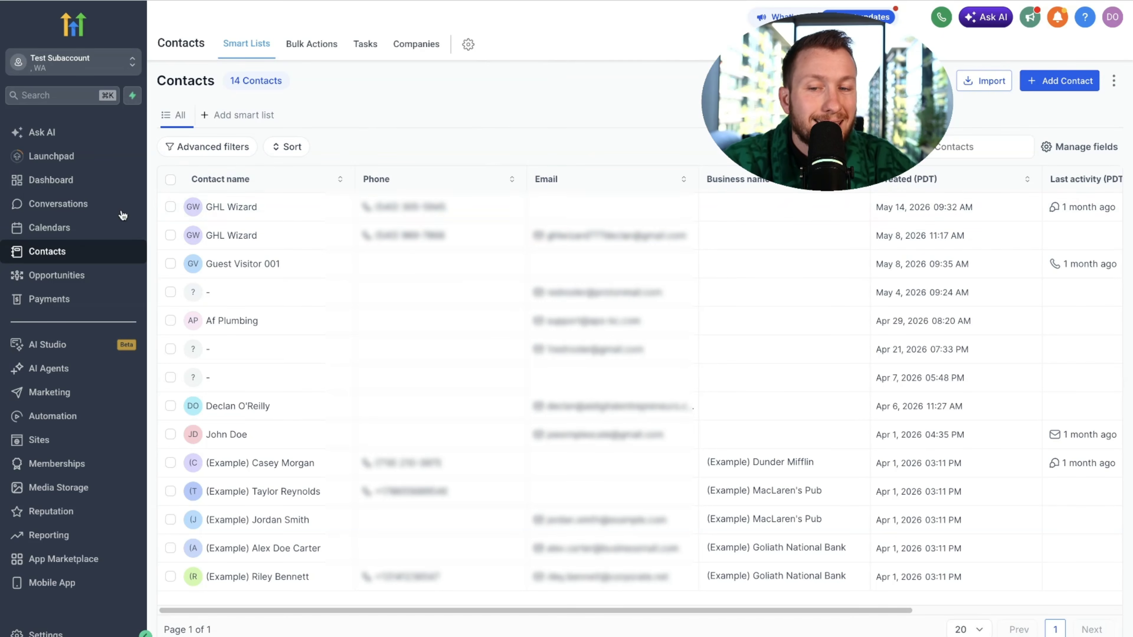
pyautogui.click(170, 206)
pyautogui.click(170, 235)
pyautogui.click(244, 115)
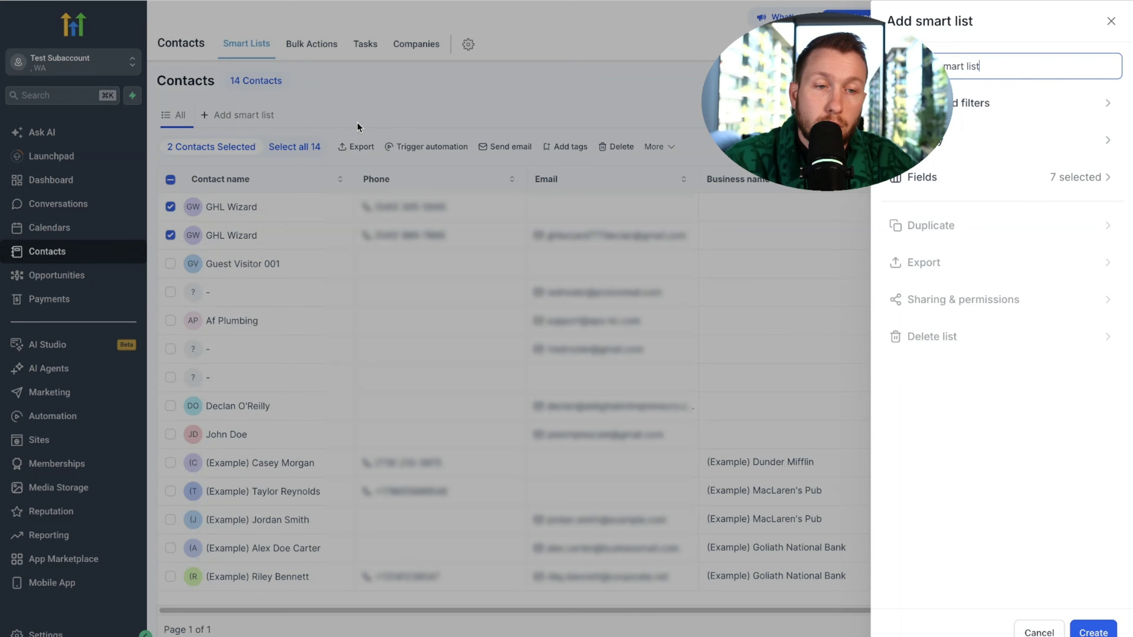
pyautogui.click(1112, 20)
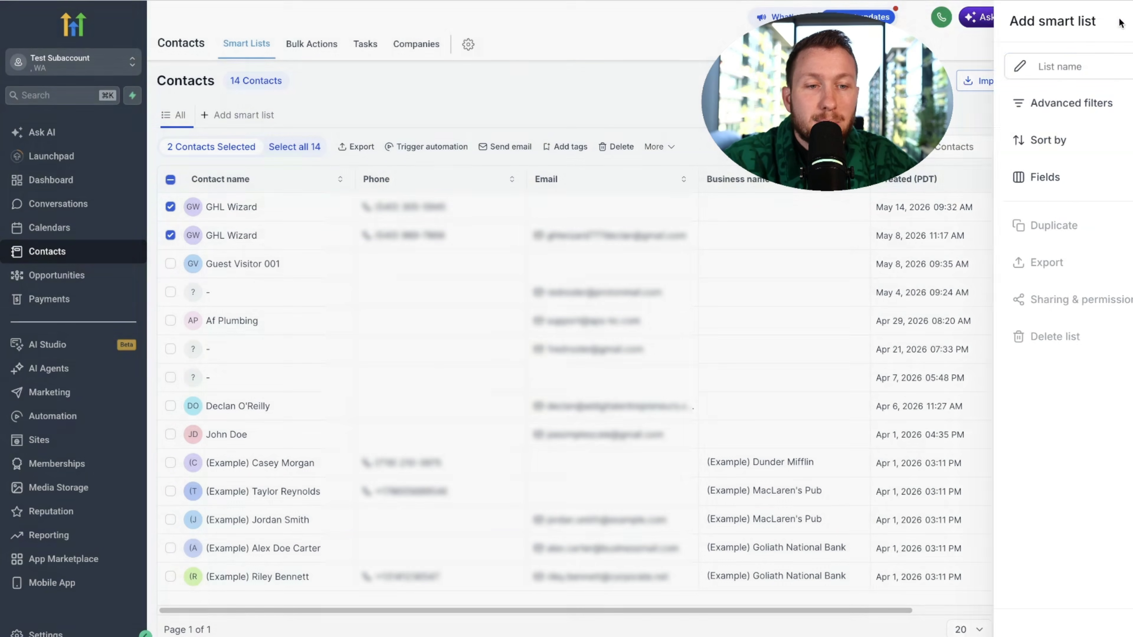
pyautogui.click(170, 180)
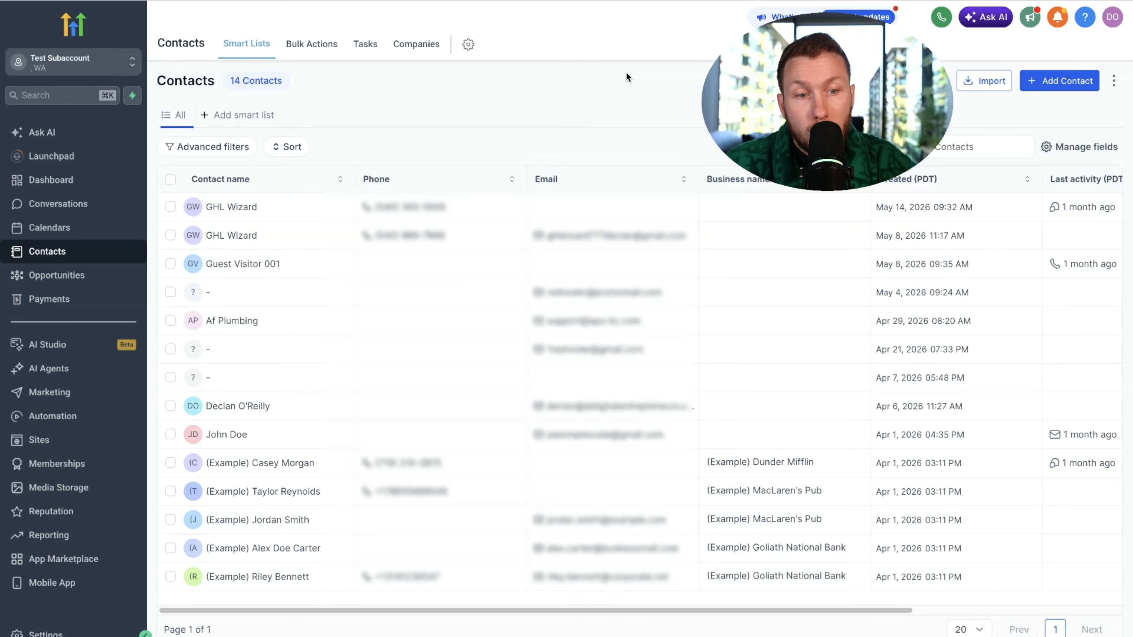
# Create a smart list of all contacts under the default name and open it.
pyautogui.click(253, 114)
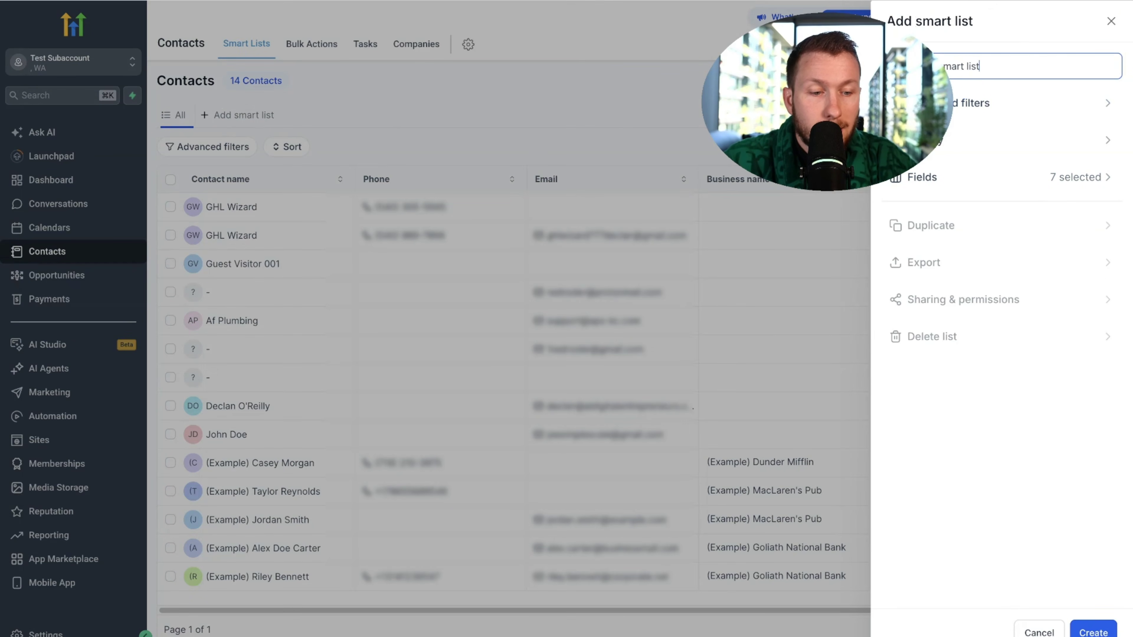
pyautogui.click(1093, 631)
pyautogui.click(173, 116)
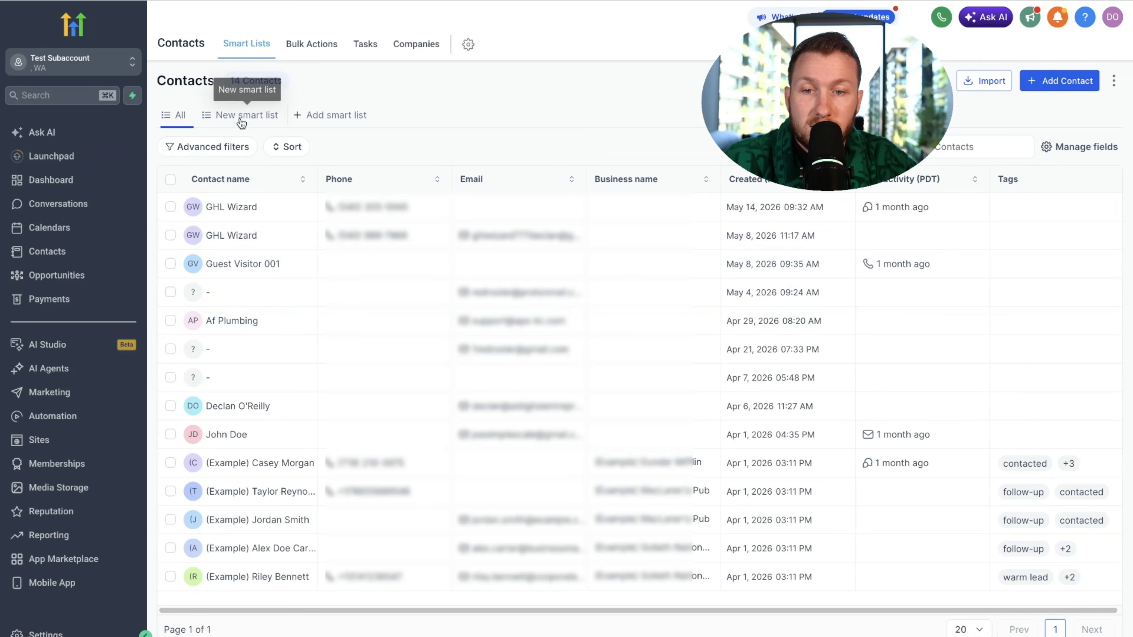
pyautogui.click(241, 115)
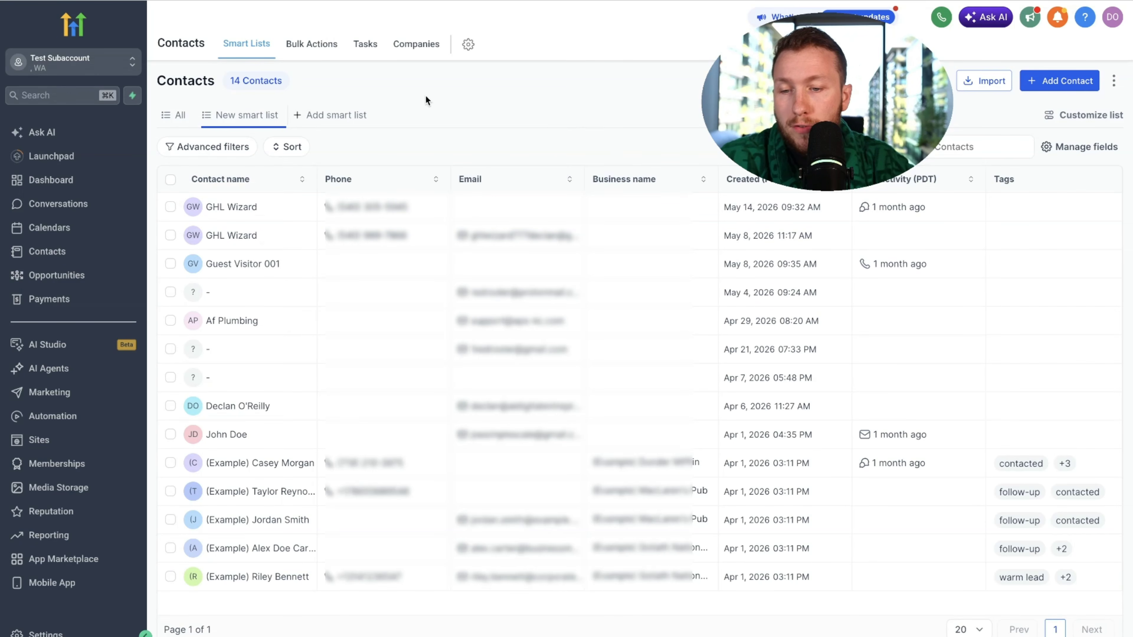
# Open the Contact Us form in the form builder and open its SMS consent checkbox text for editing.
pyautogui.click(79, 441)
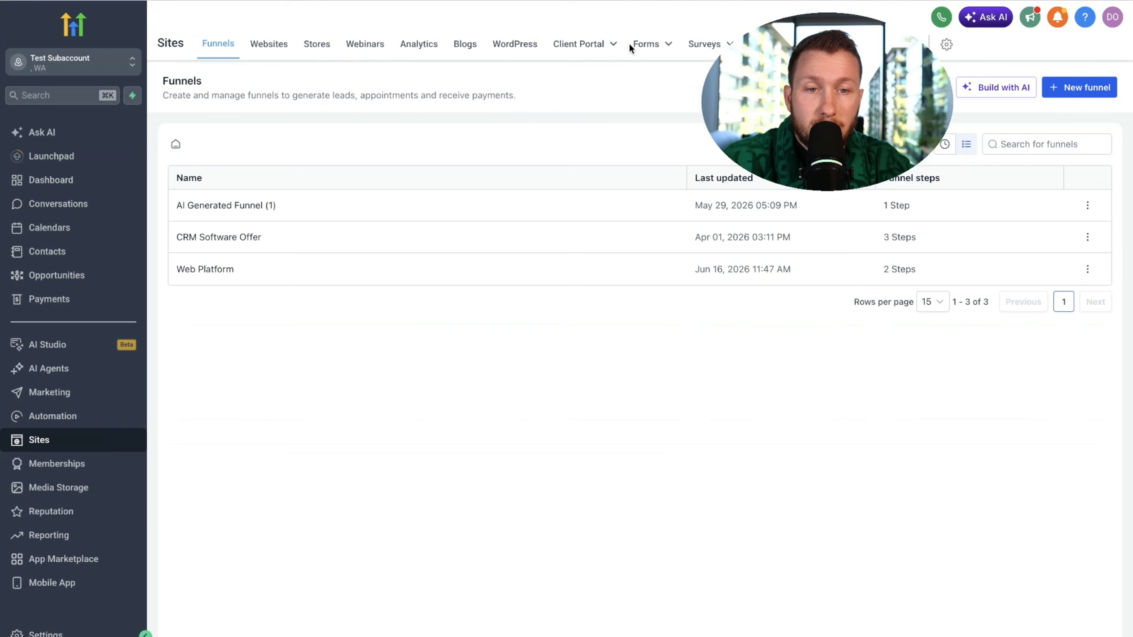
pyautogui.click(646, 44)
pyautogui.click(637, 74)
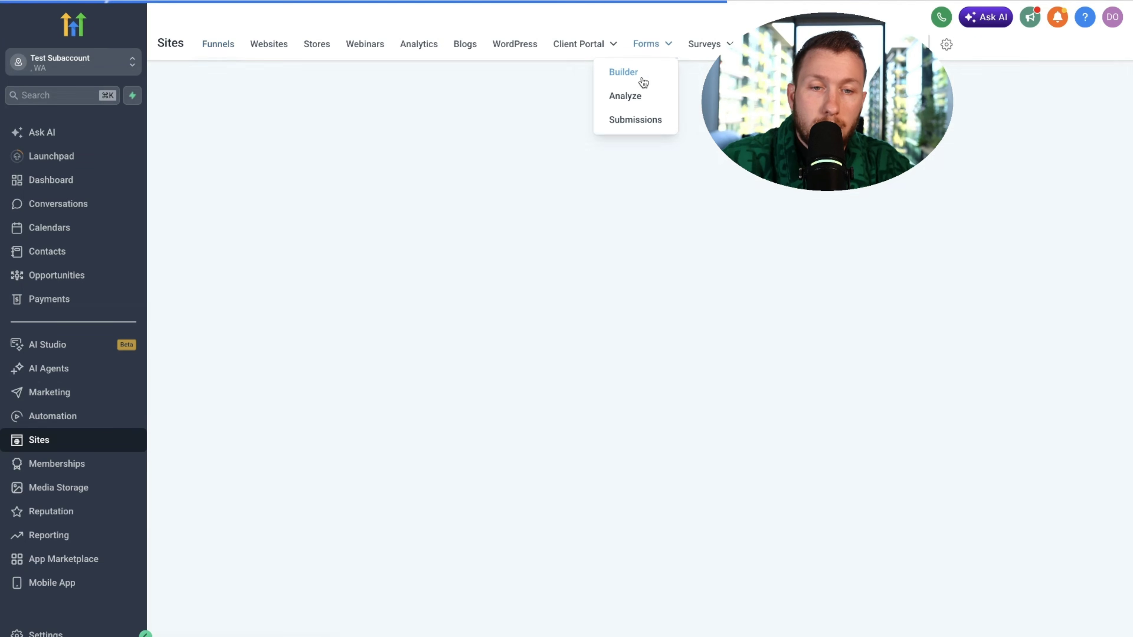
pyautogui.click(235, 205)
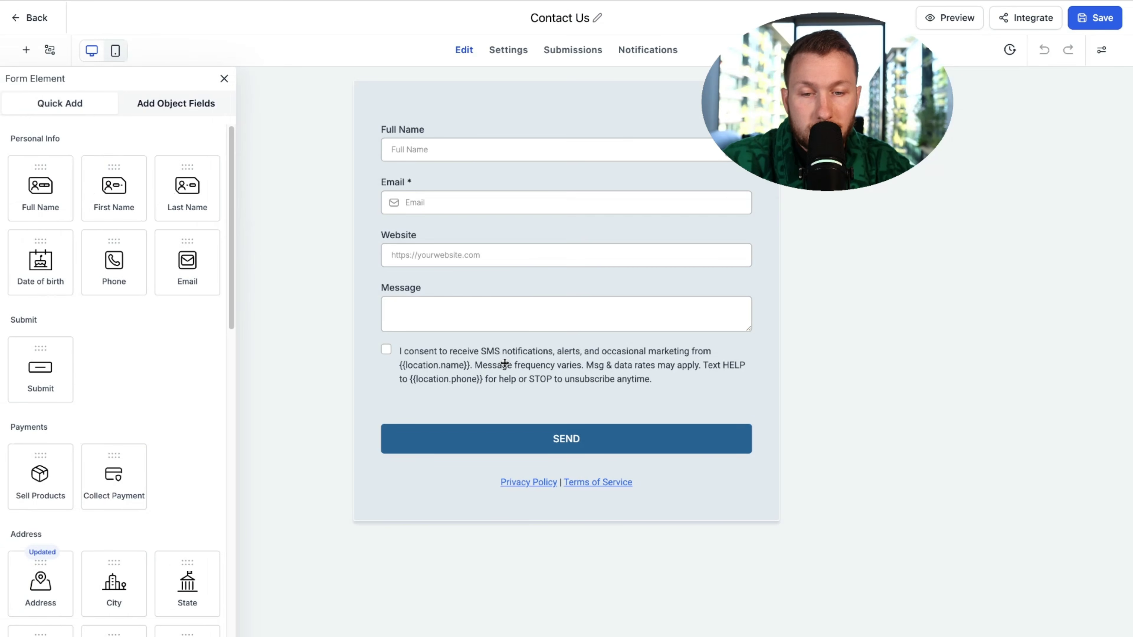
pyautogui.click(506, 365)
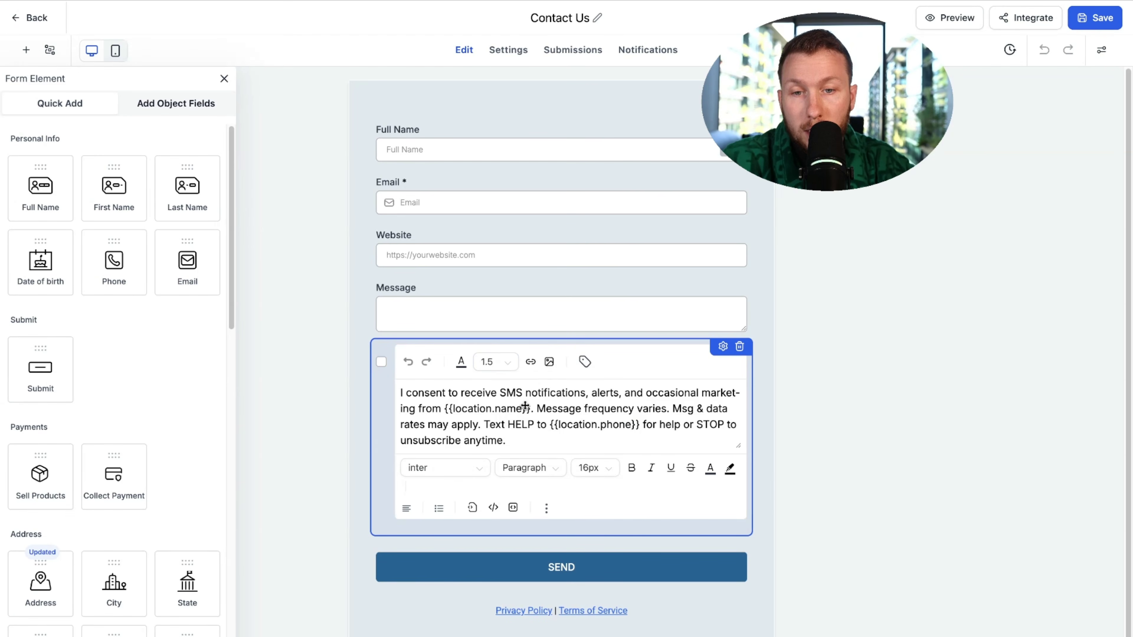
# Review the SMS consent checkbox text on the Contact Us form, then return to the forms list.
pyautogui.click(875, 362)
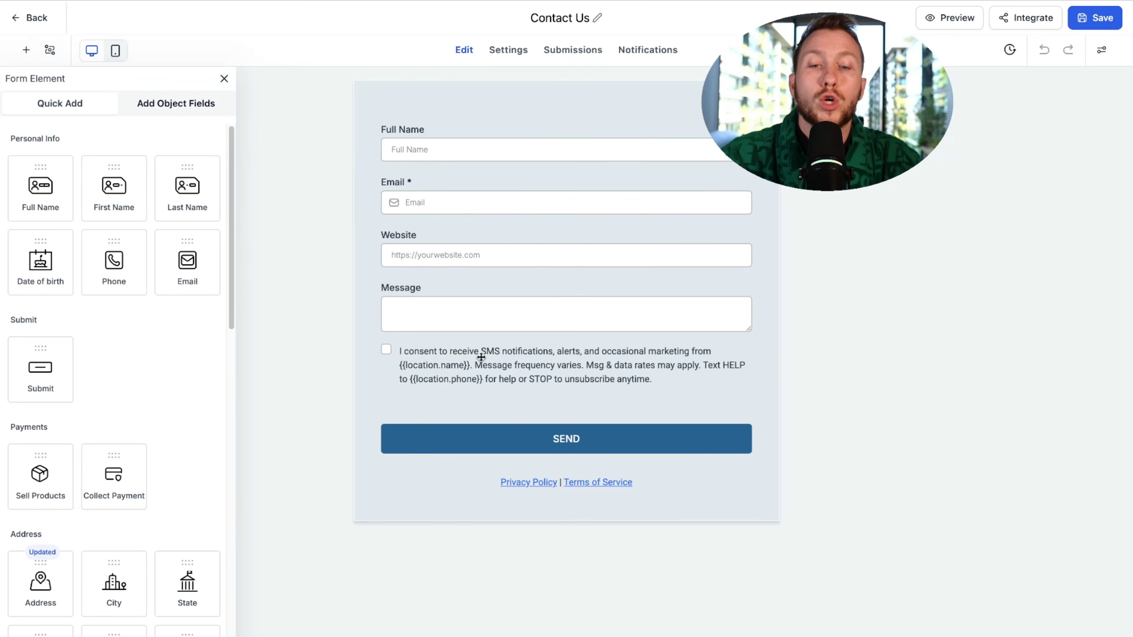
pyautogui.click(552, 368)
pyautogui.scroll(-8, 94, 445)
pyautogui.scroll(8, 126, 477)
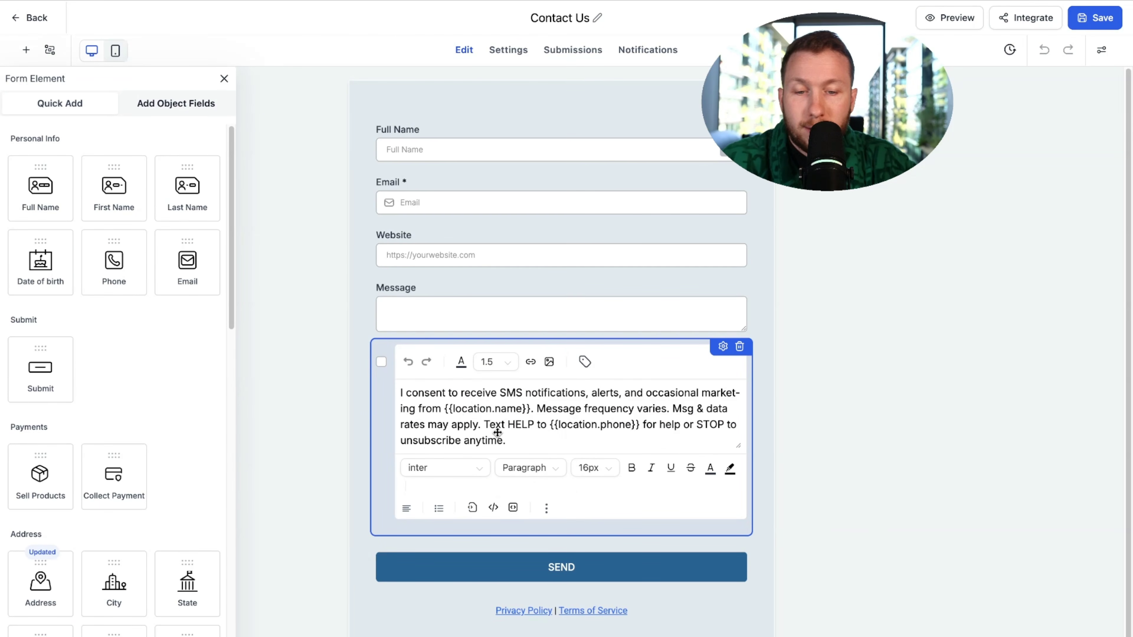
pyautogui.click(952, 294)
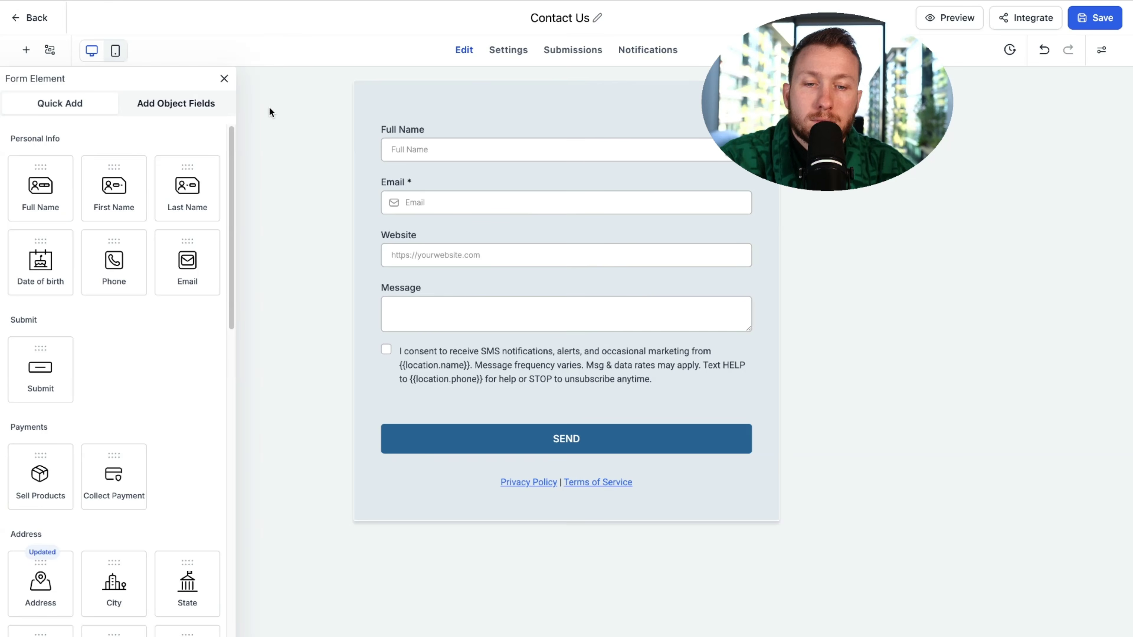
pyautogui.click(39, 26)
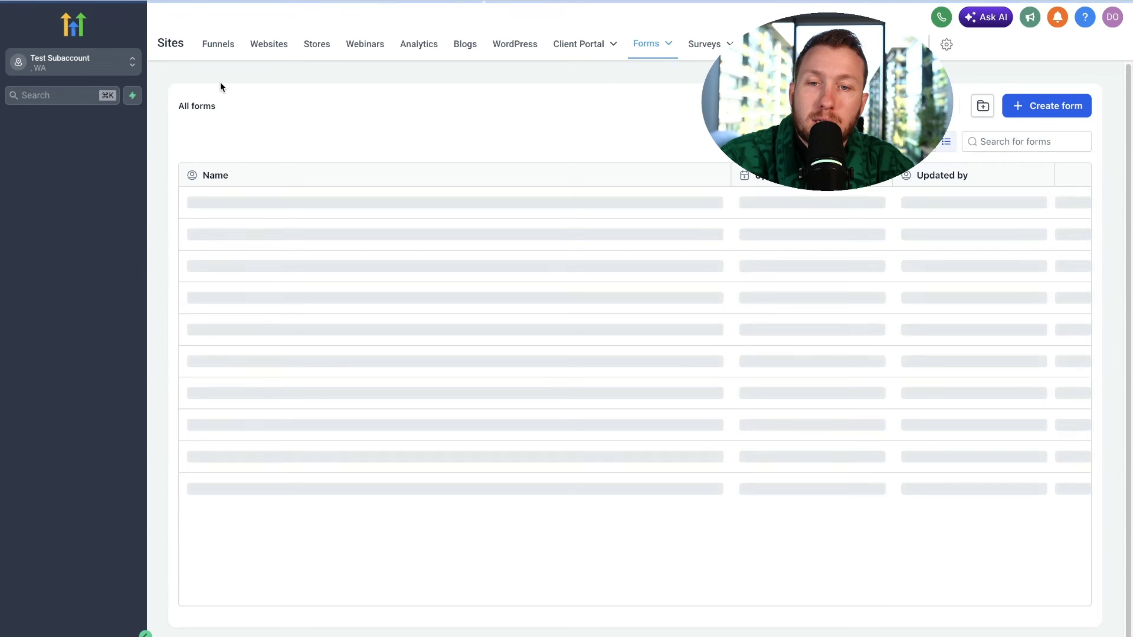
# View the contacts list, then open the email marketing statistics.
pyautogui.click(78, 252)
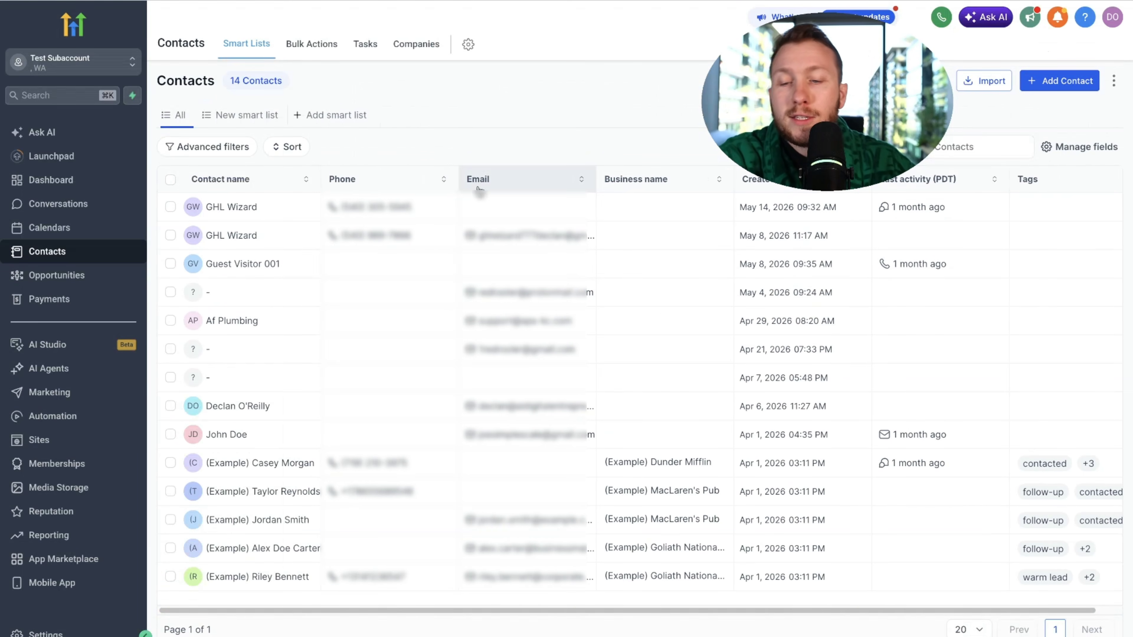
pyautogui.click(88, 403)
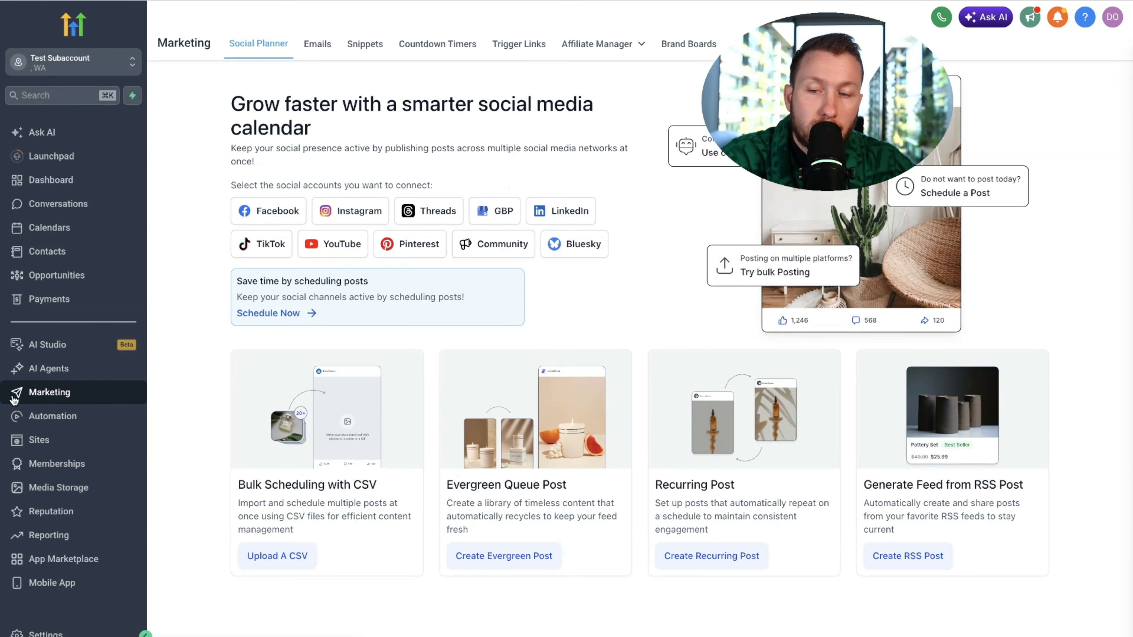
pyautogui.click(324, 43)
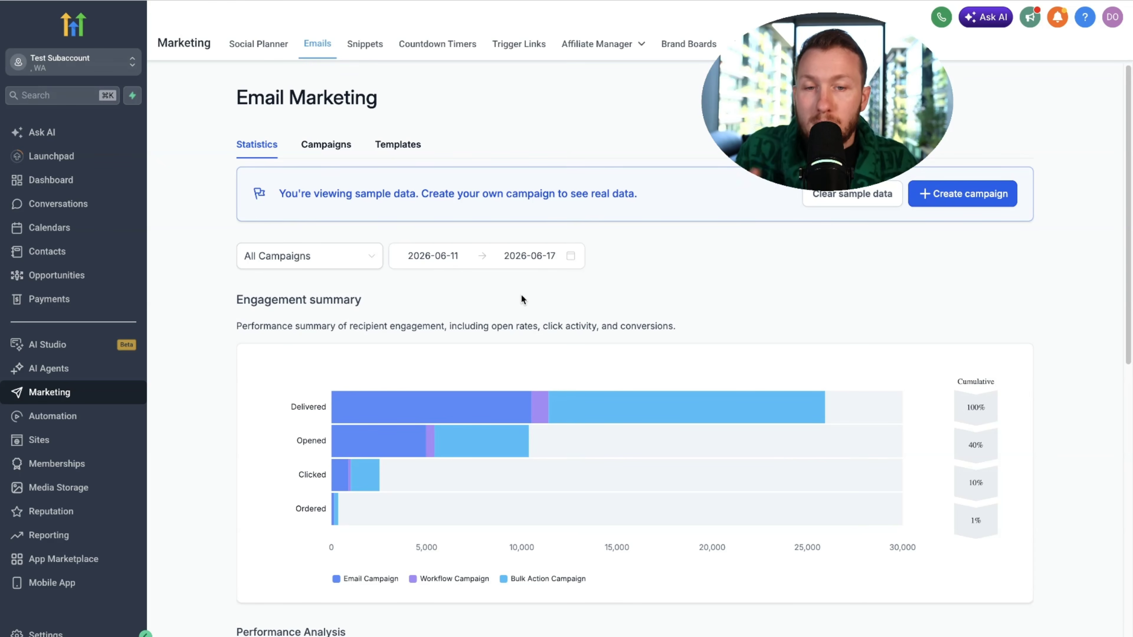
# Open the Labs settings and find the Email AI feature.
pyautogui.click(52, 621)
pyautogui.scroll(-5, 93, 513)
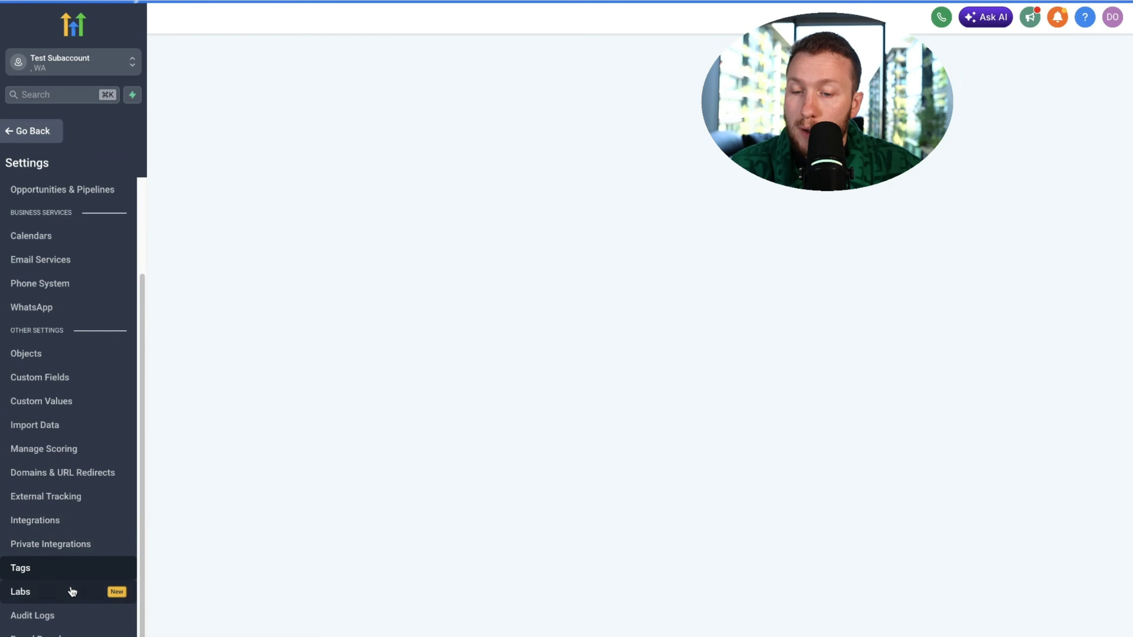
pyautogui.click(72, 592)
pyautogui.scroll(-10, 342, 486)
pyautogui.scroll(-20, 353, 504)
pyautogui.scroll(-20, 354, 506)
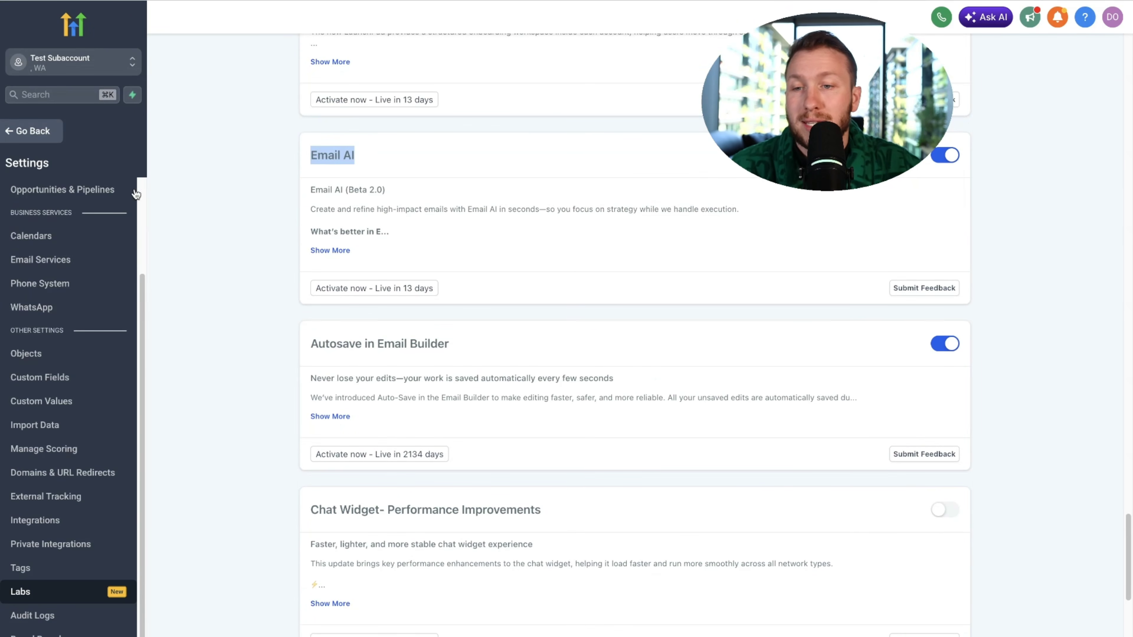
# Return to email marketing, examine the engagement summary and performance analysis, and open the campaigns list.
pyautogui.click(38, 139)
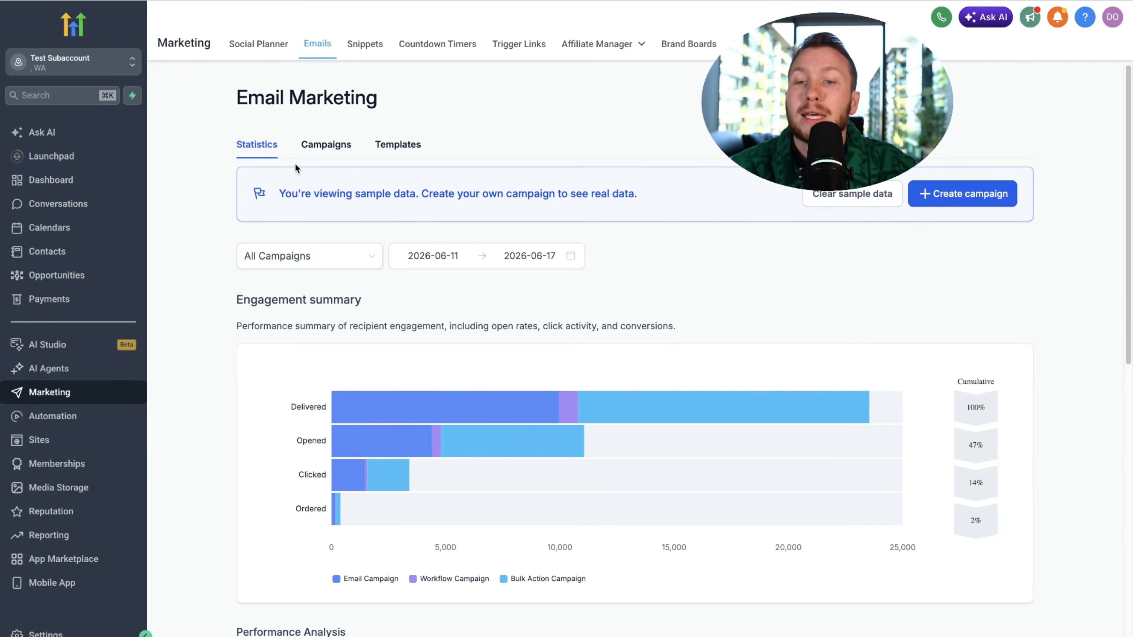
pyautogui.scroll(-10, 435, 329)
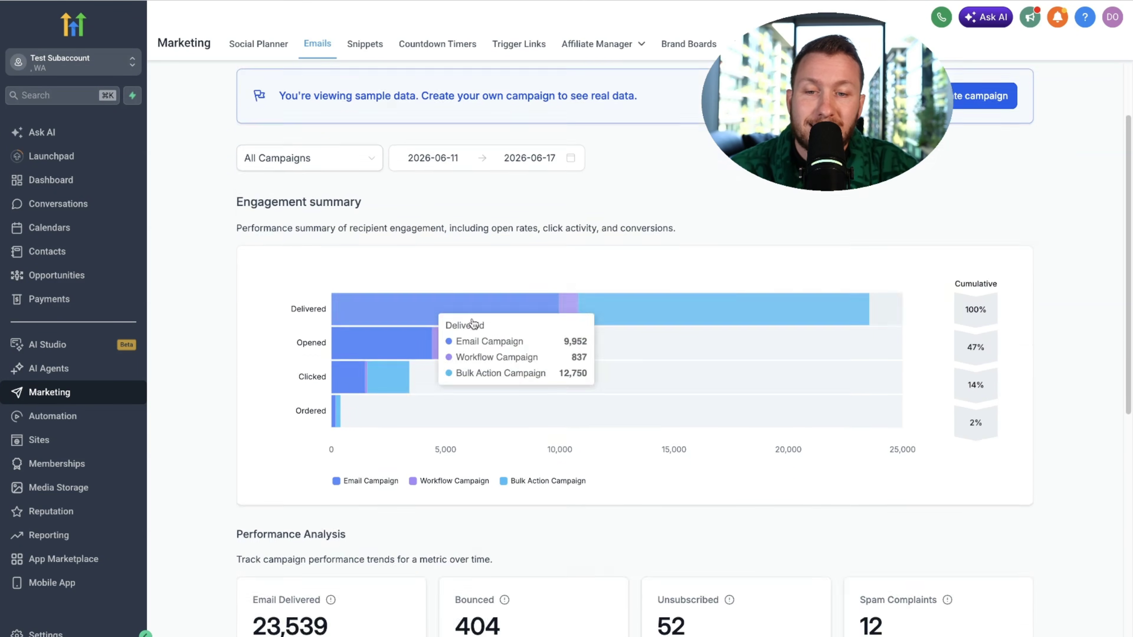
pyautogui.scroll(8, 567, 453)
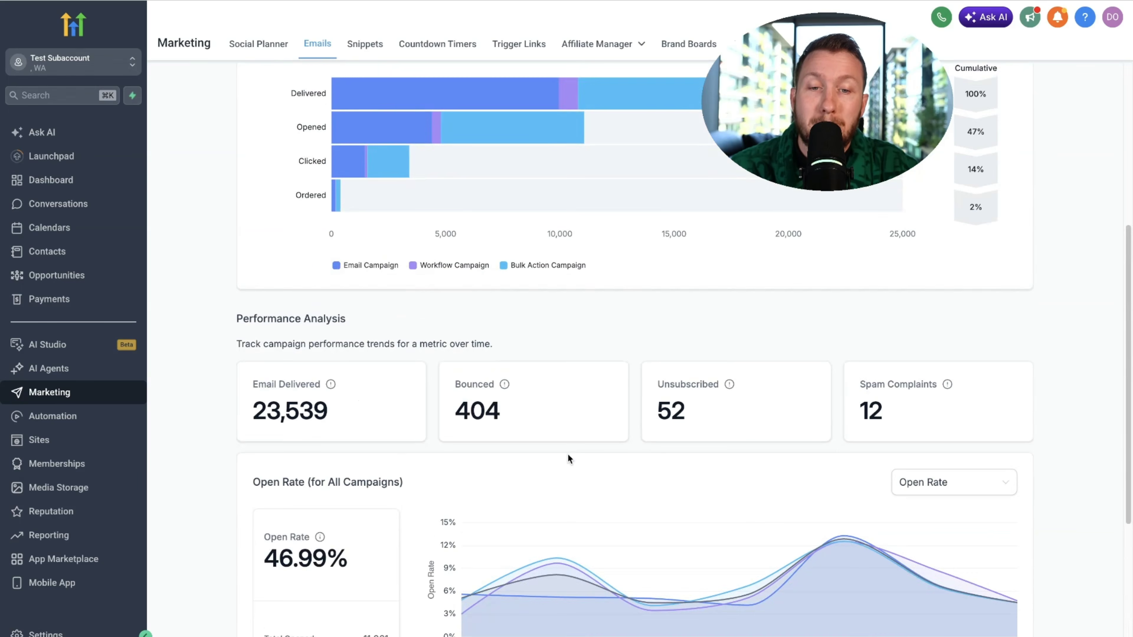
pyautogui.scroll(-2, 274, 403)
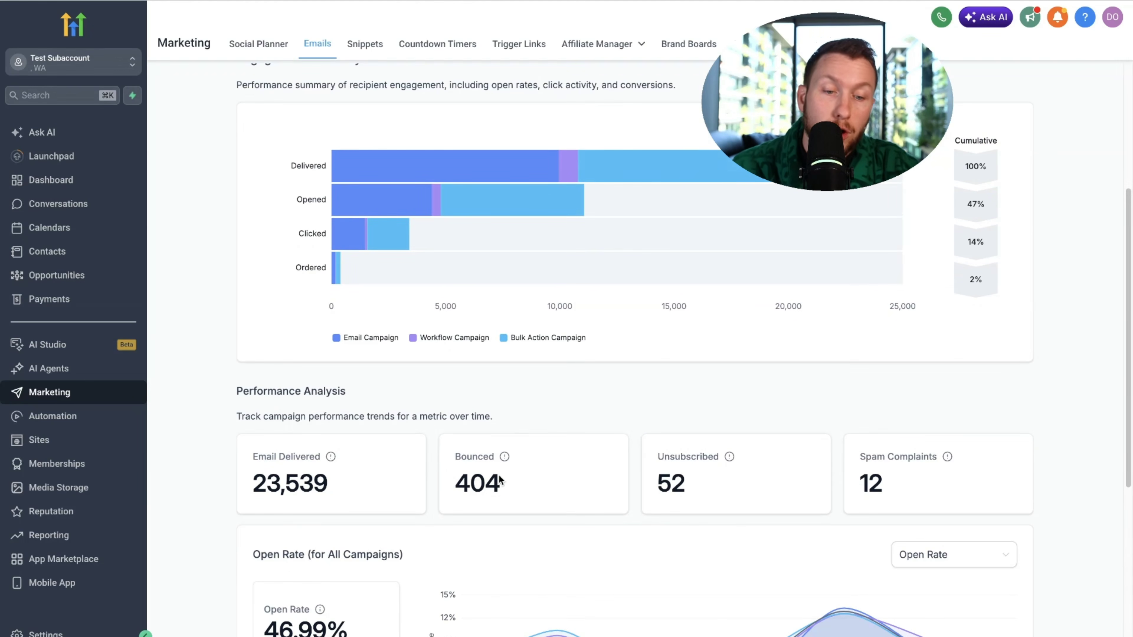
pyautogui.scroll(-3, 811, 491)
pyautogui.scroll(8, 661, 451)
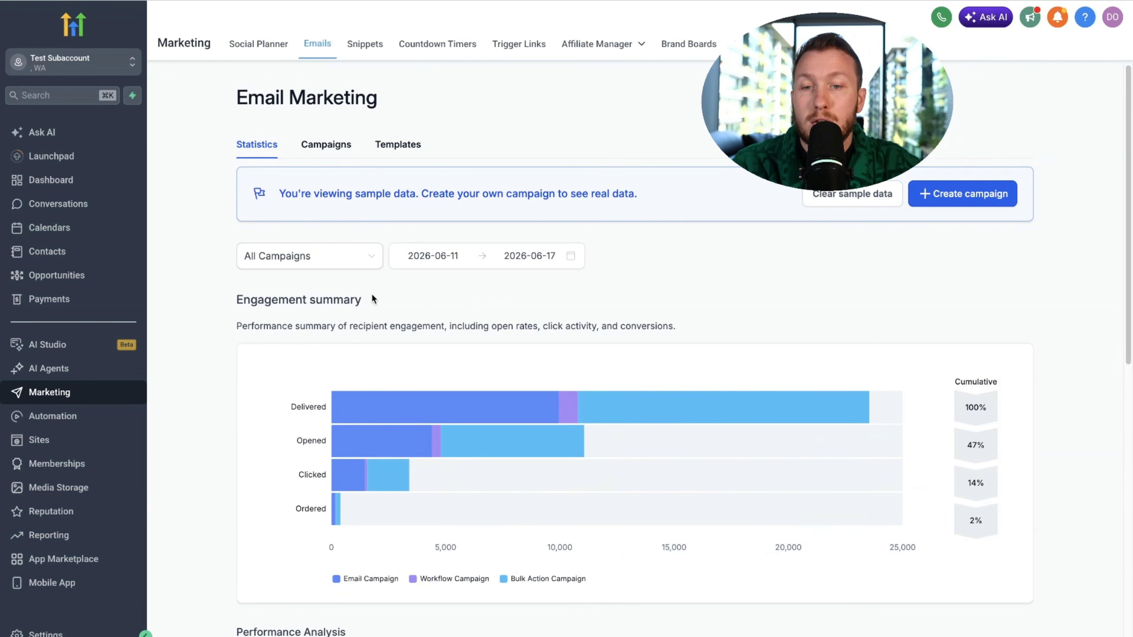
pyautogui.scroll(-3, 348, 322)
pyautogui.scroll(3, 350, 319)
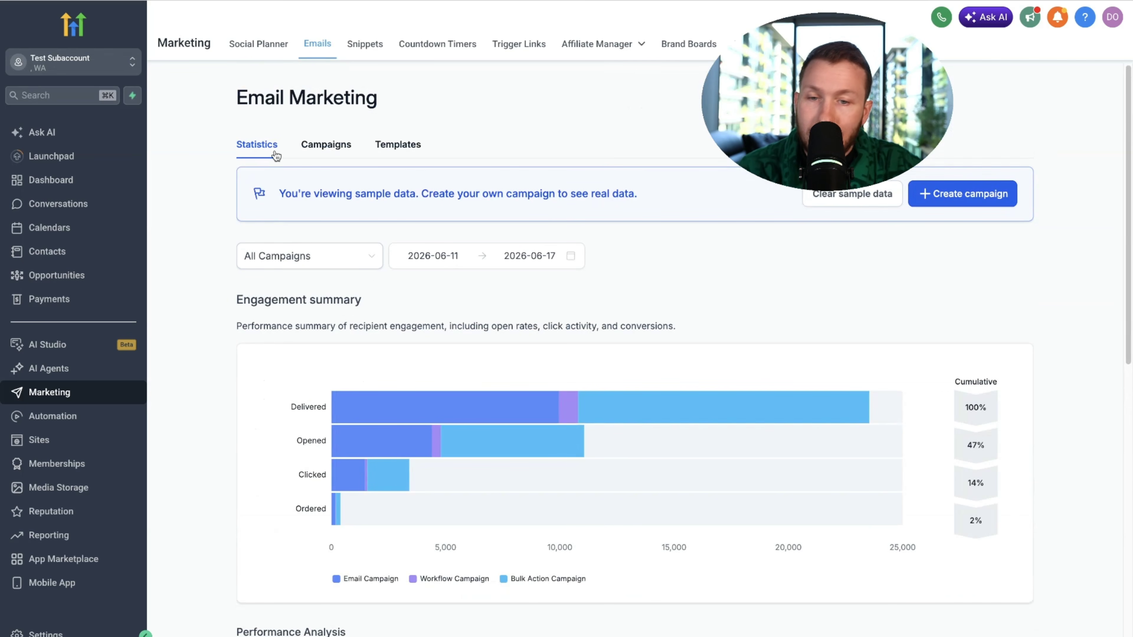
pyautogui.click(320, 154)
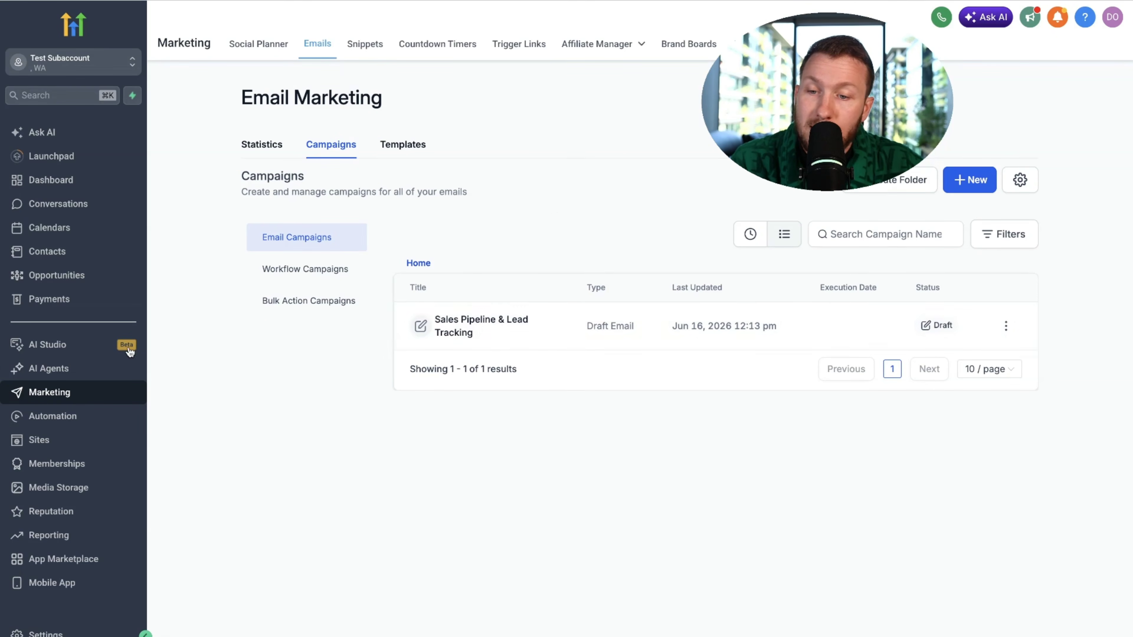
# Open the Appointment Confirmation + Reminders workflow in the Marketing Workflows folder and view its Confirmation Email action.
pyautogui.click(89, 414)
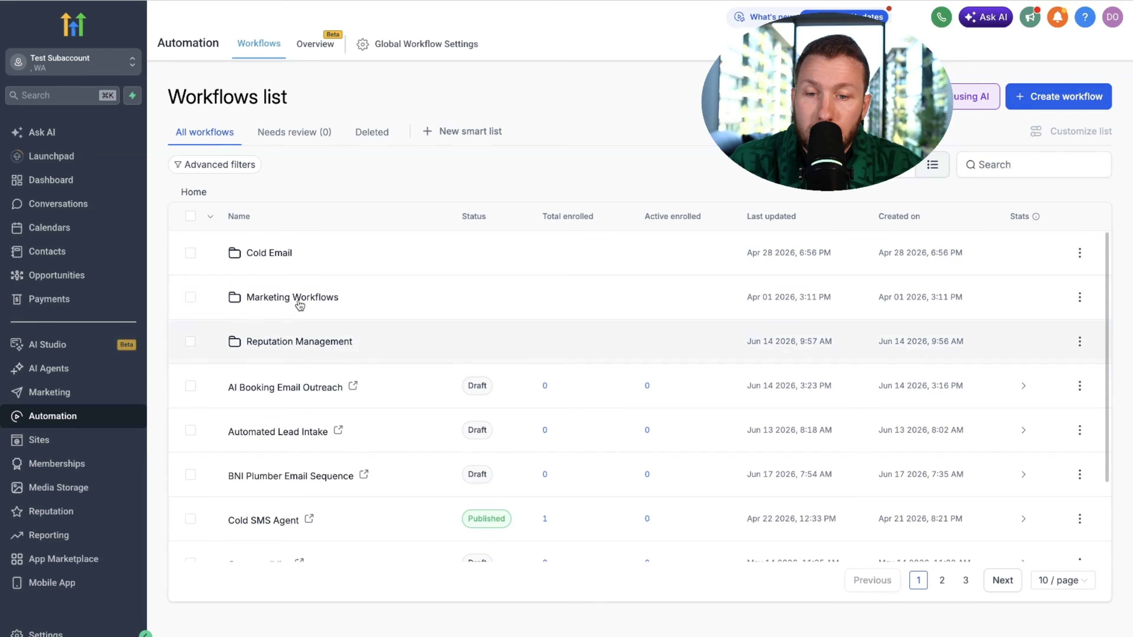
pyautogui.click(299, 298)
pyautogui.click(306, 298)
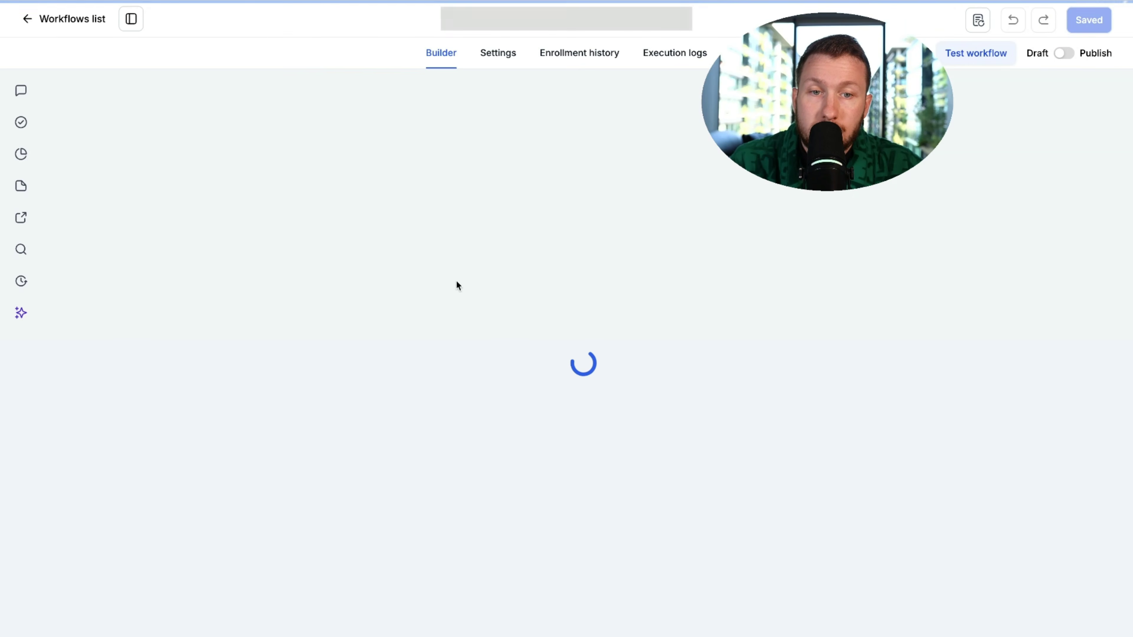
pyautogui.scroll(-1, 490, 326)
pyautogui.click(556, 374)
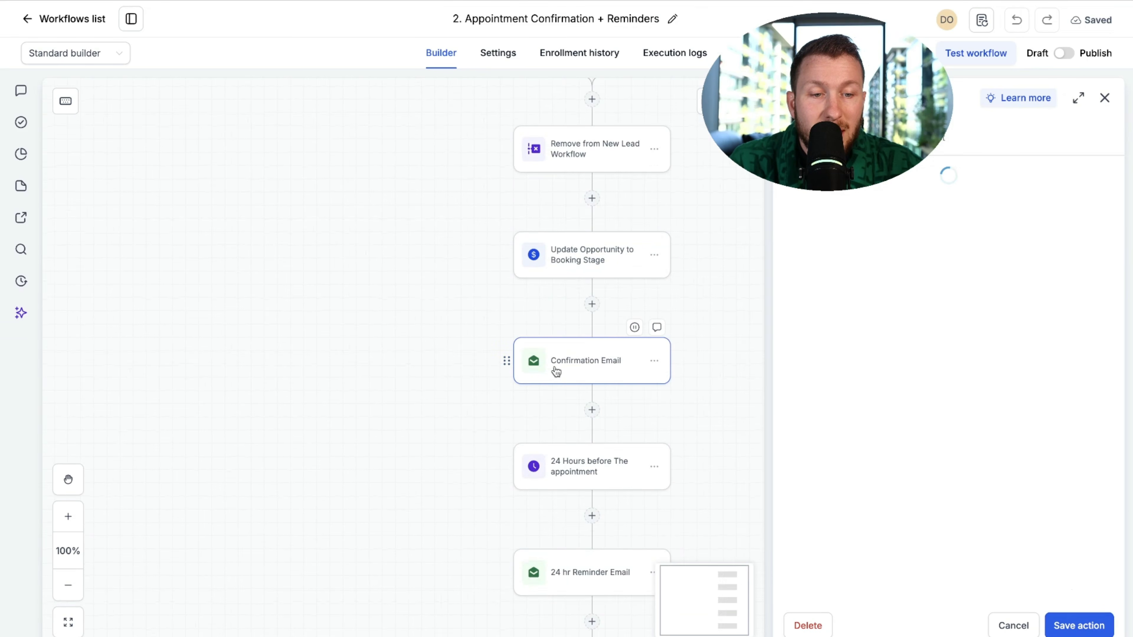
pyautogui.scroll(-5, 940, 341)
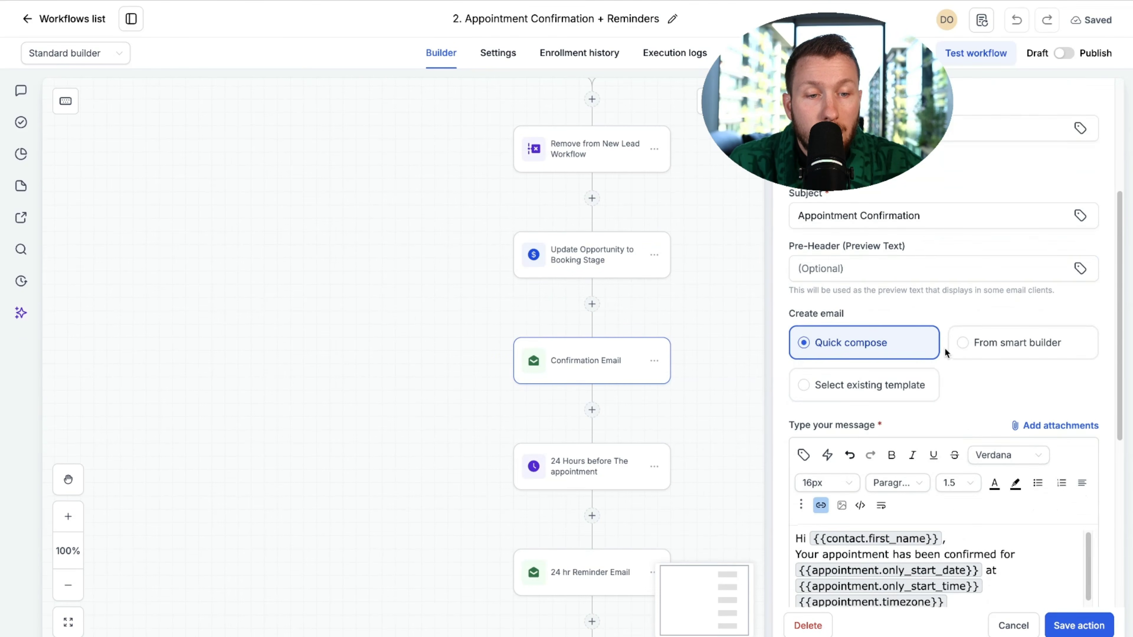
# Compare the existing template and quick compose options for creating the Confirmation Email.
pyautogui.click(851, 375)
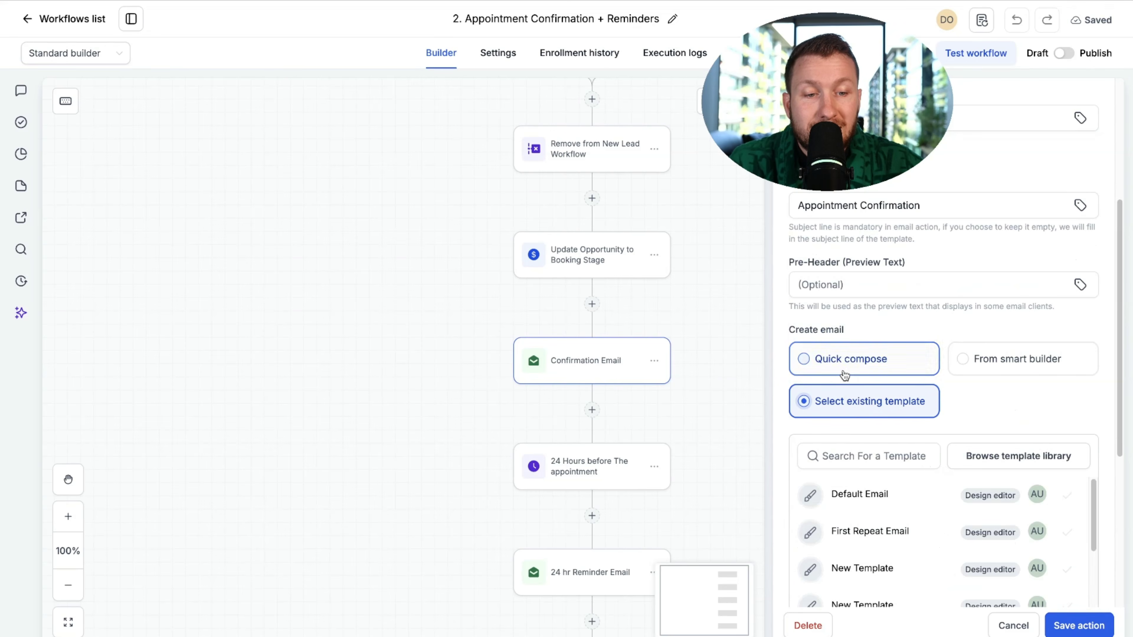
pyautogui.scroll(-5, 910, 513)
pyautogui.scroll(5, 915, 516)
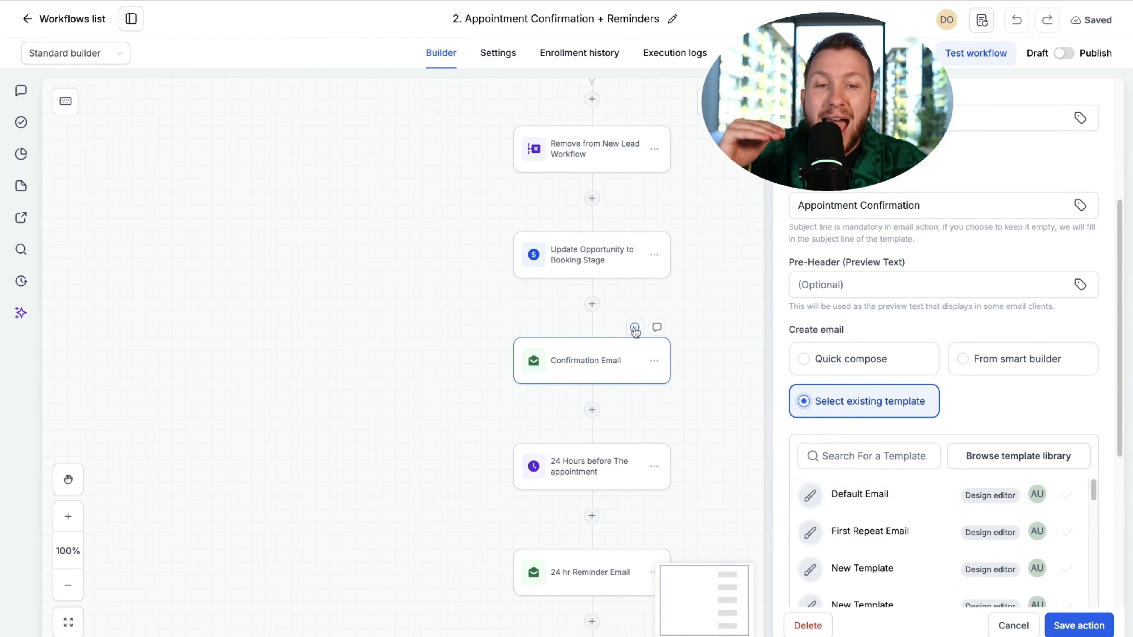
pyautogui.click(876, 360)
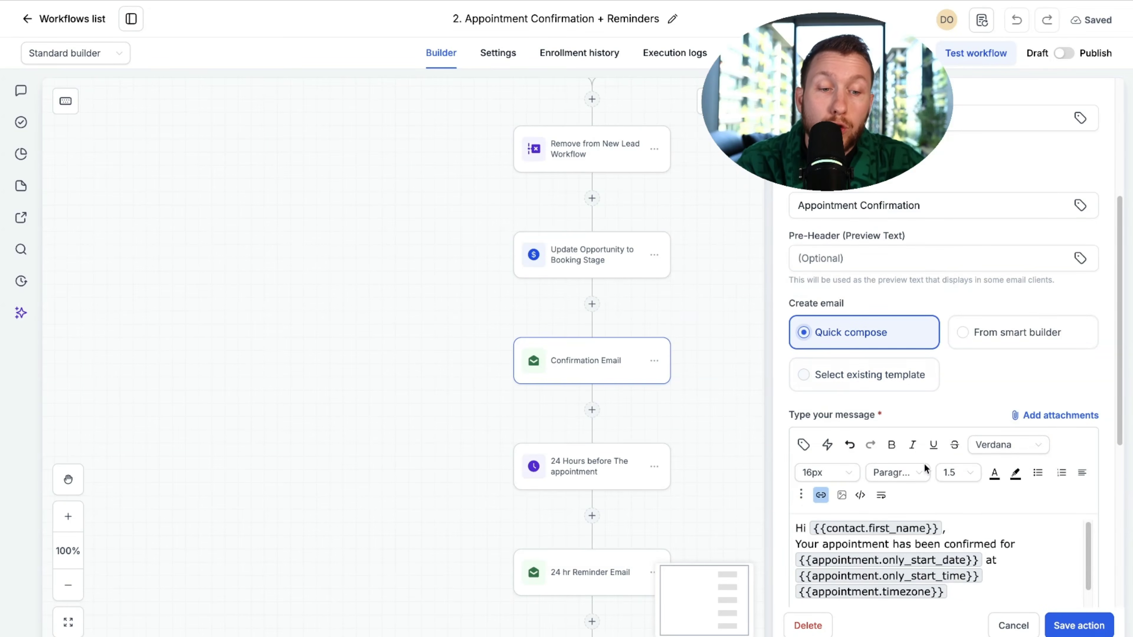
pyautogui.click(881, 374)
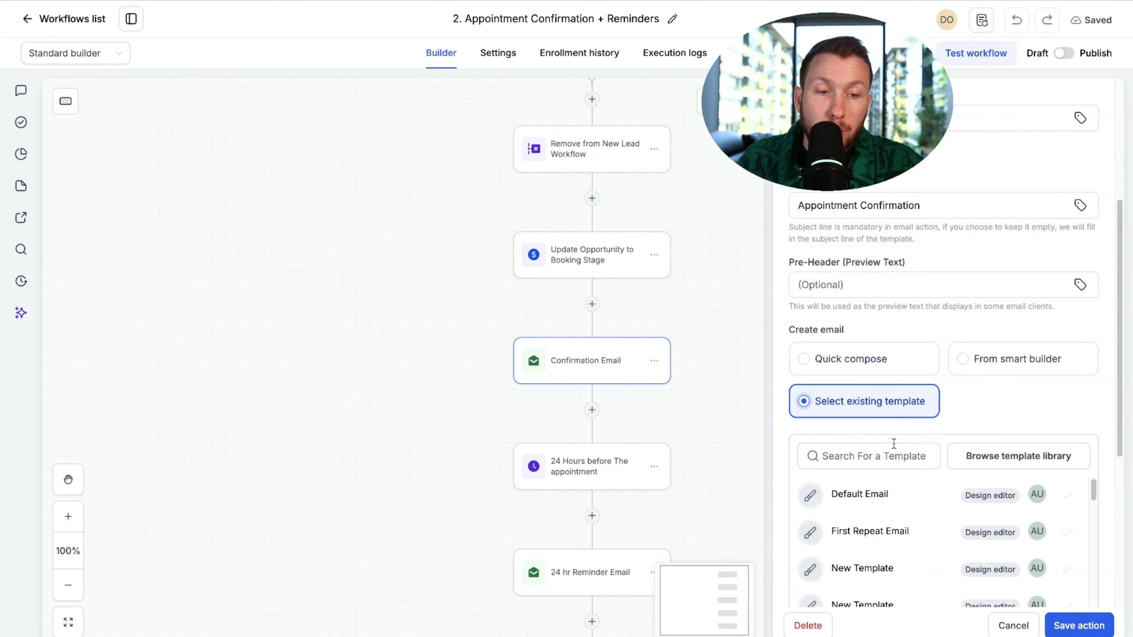
# Leave the workflow, check the new campaign options in email marketing, and open the email templates list.
pyautogui.click(51, 20)
pyautogui.click(38, 393)
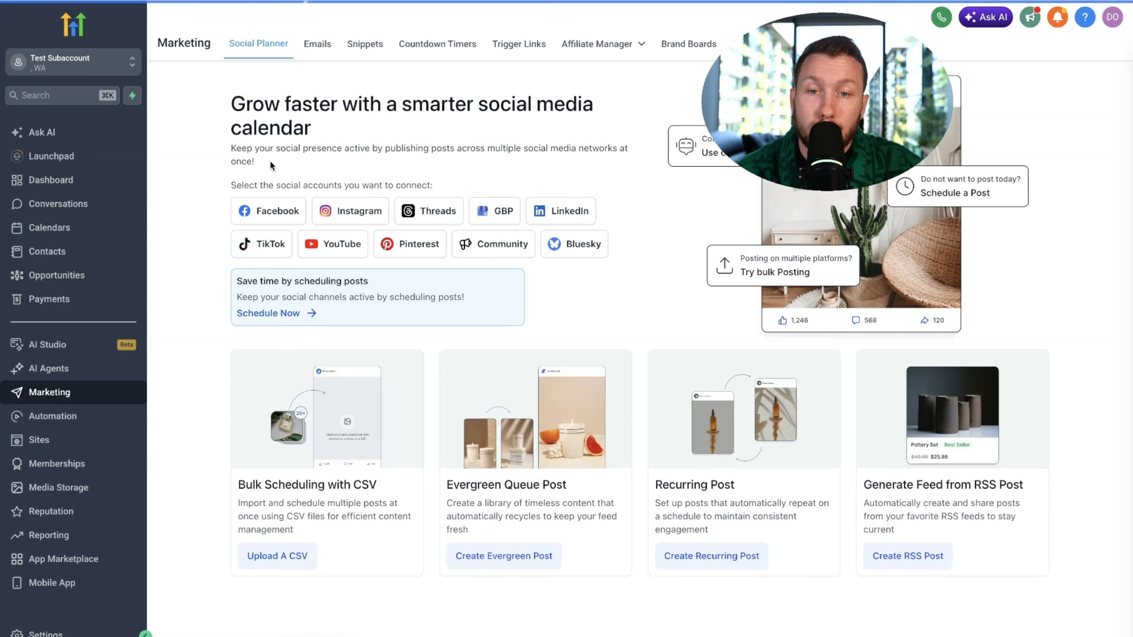
pyautogui.click(310, 49)
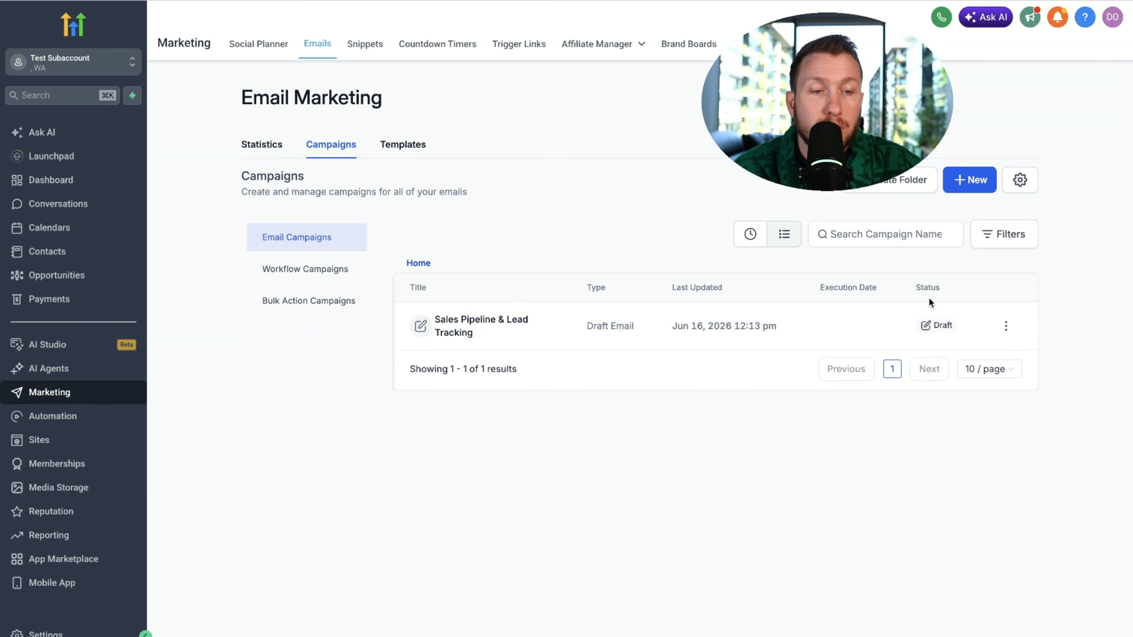
pyautogui.click(967, 181)
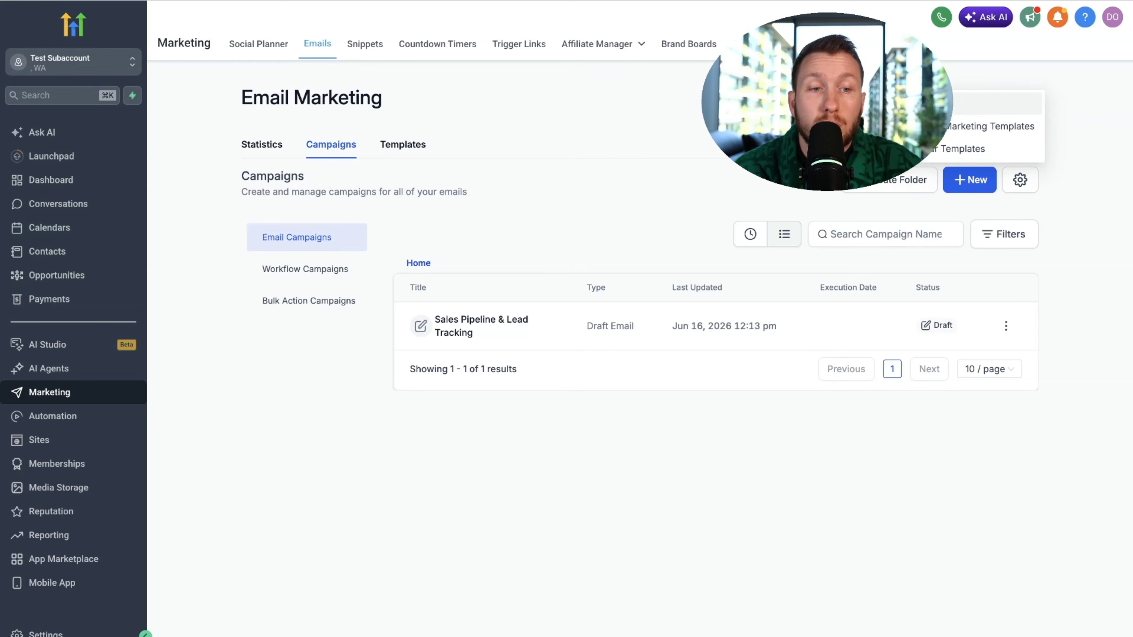
pyautogui.click(944, 134)
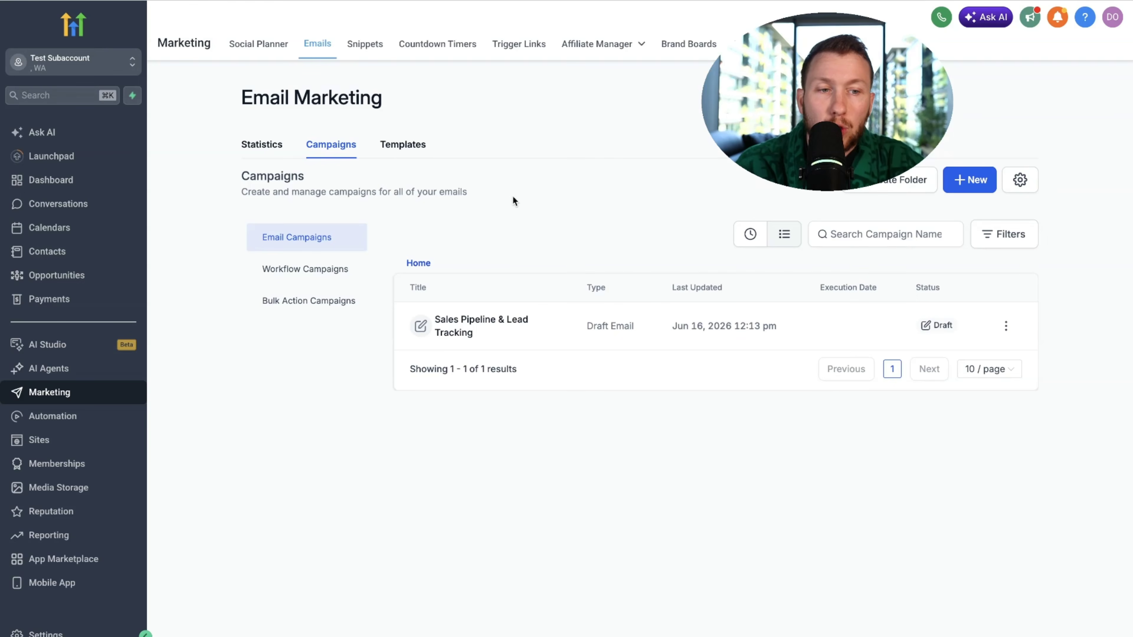
pyautogui.click(399, 151)
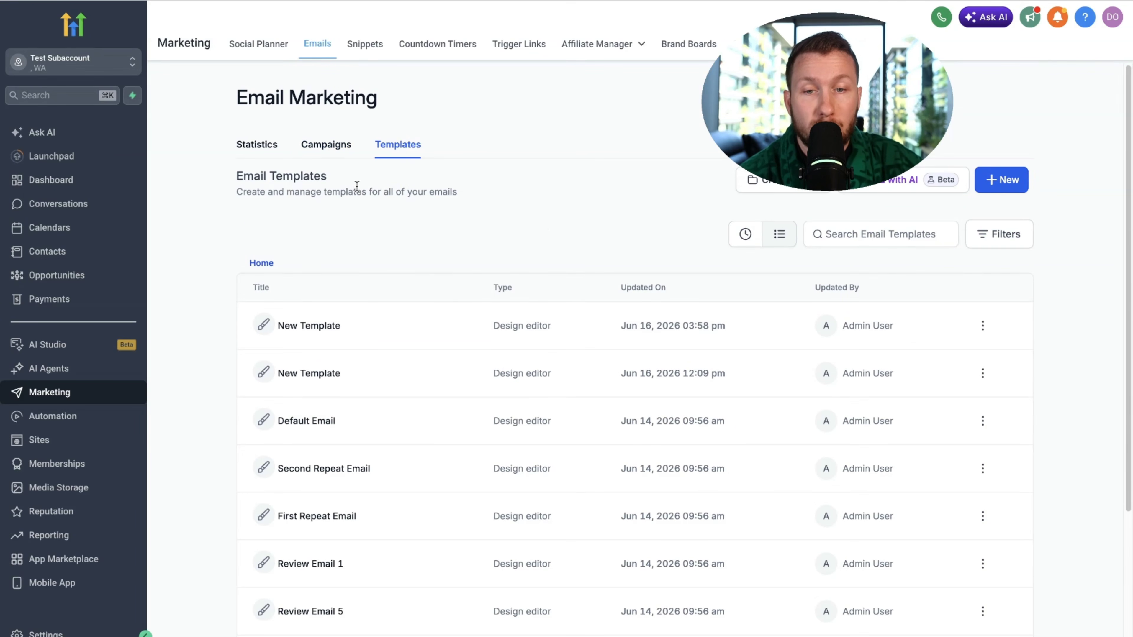
# View the option to import email templates from any platform with AI, then close it.
pyautogui.click(1004, 181)
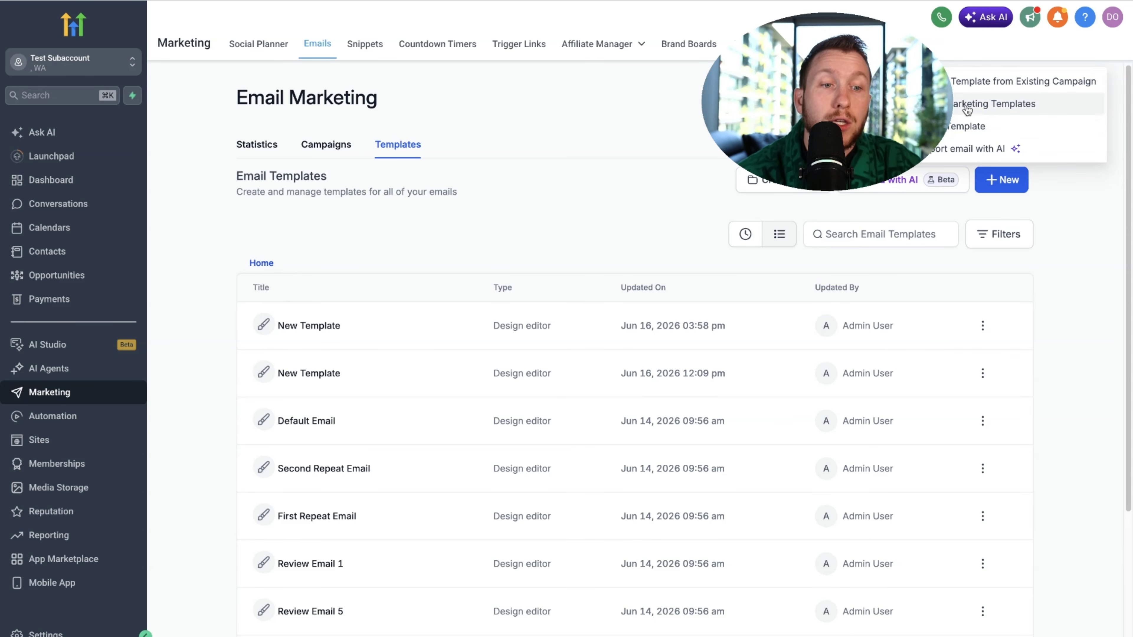
pyautogui.click(973, 149)
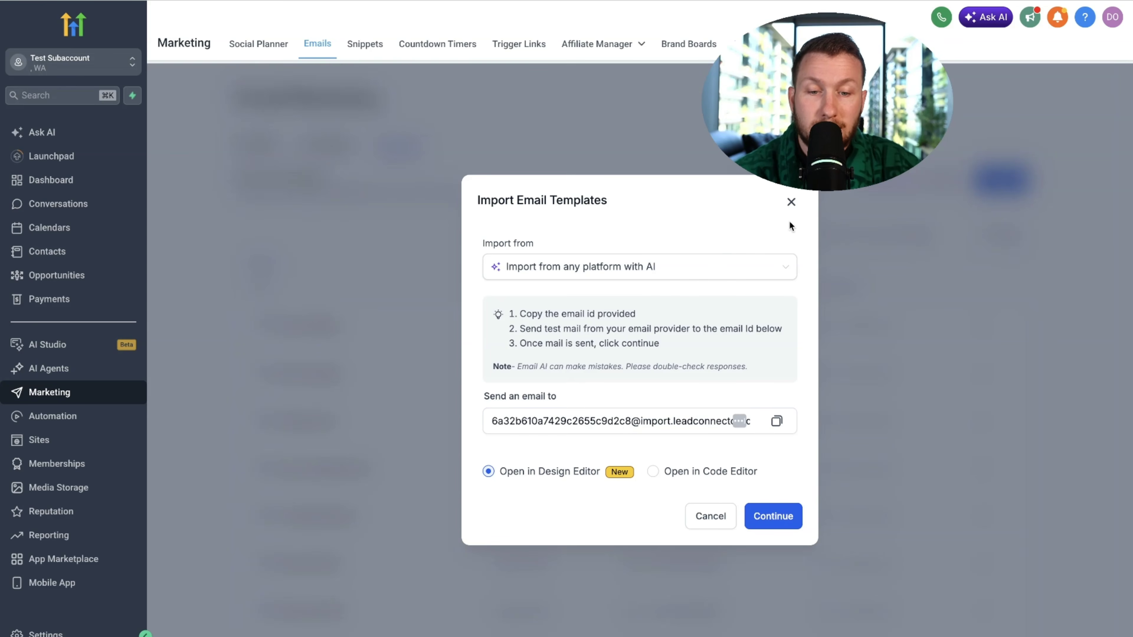
pyautogui.click(791, 203)
# Start a new template with Email AI, entering Daves Plumbing as the business name and Home Services as the business niche.
pyautogui.click(674, 85)
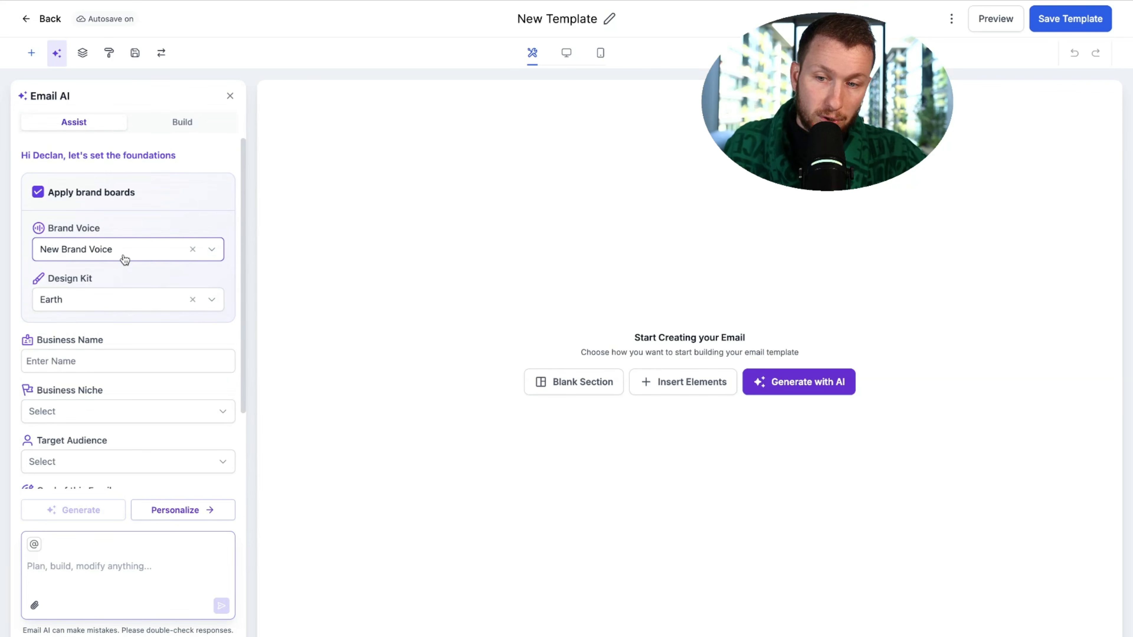
pyautogui.click(108, 358)
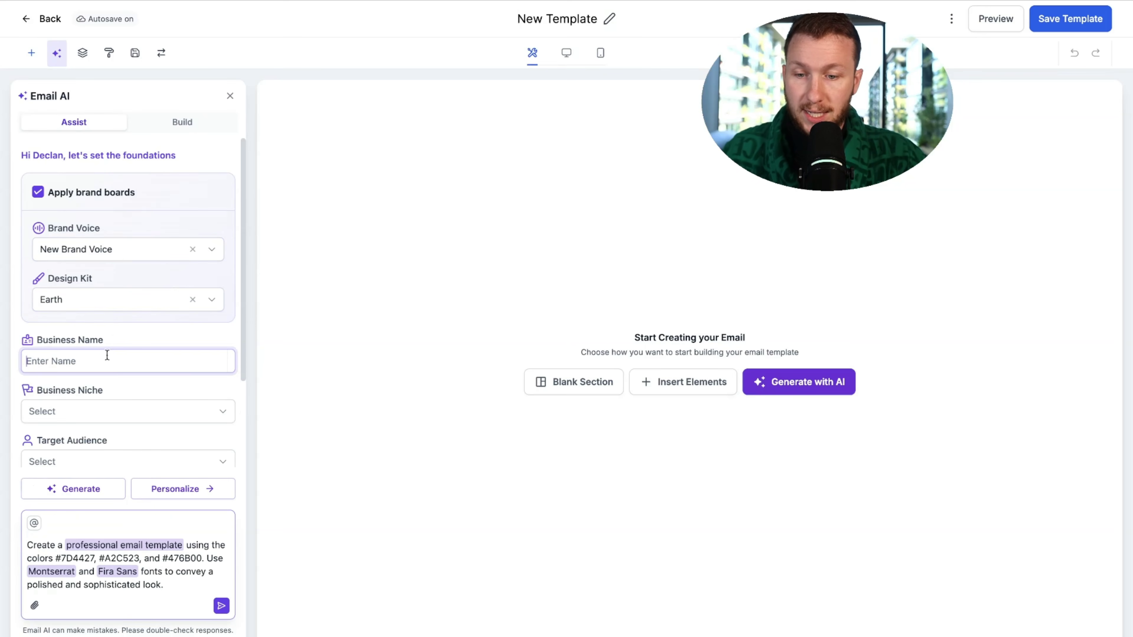
pyautogui.write('Daves Plumbing')
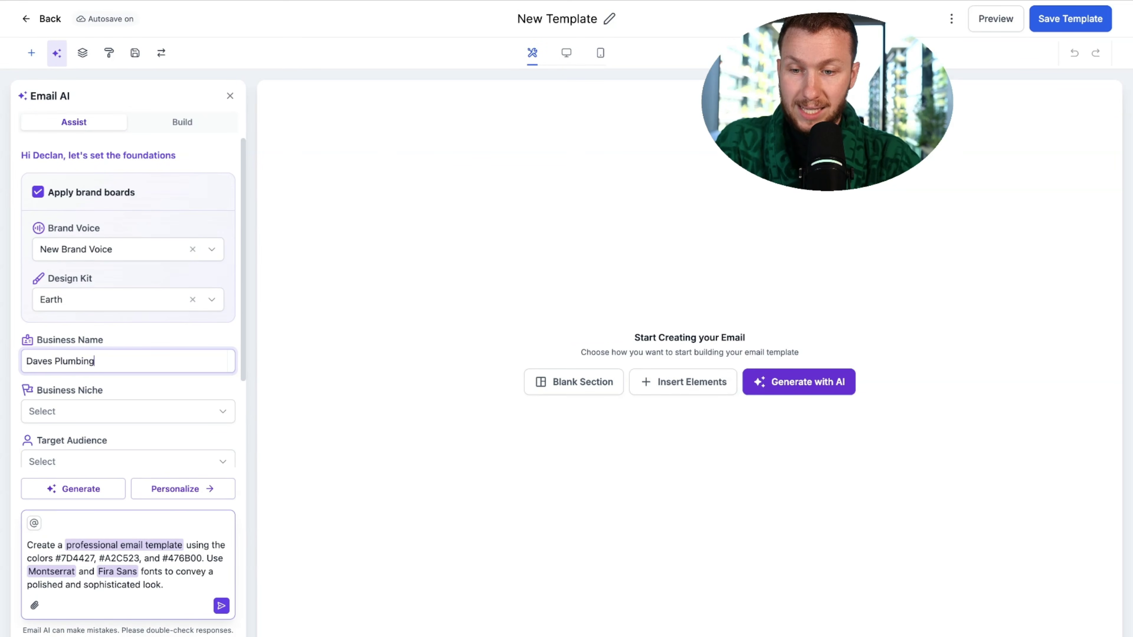
pyautogui.click(84, 412)
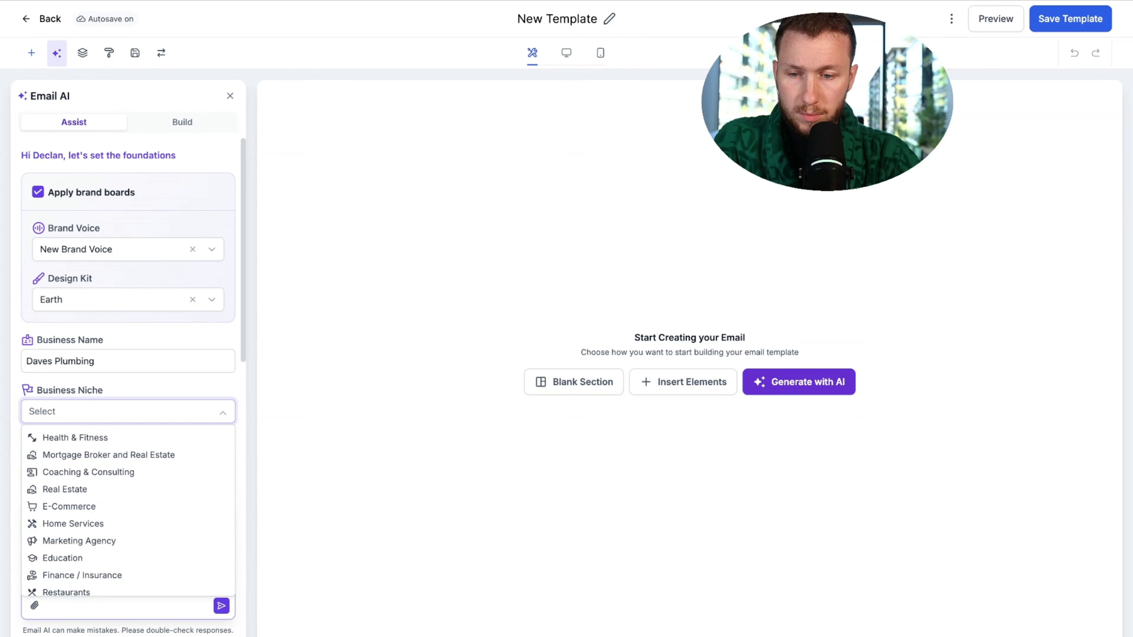
pyautogui.write('home')
pyautogui.click(101, 436)
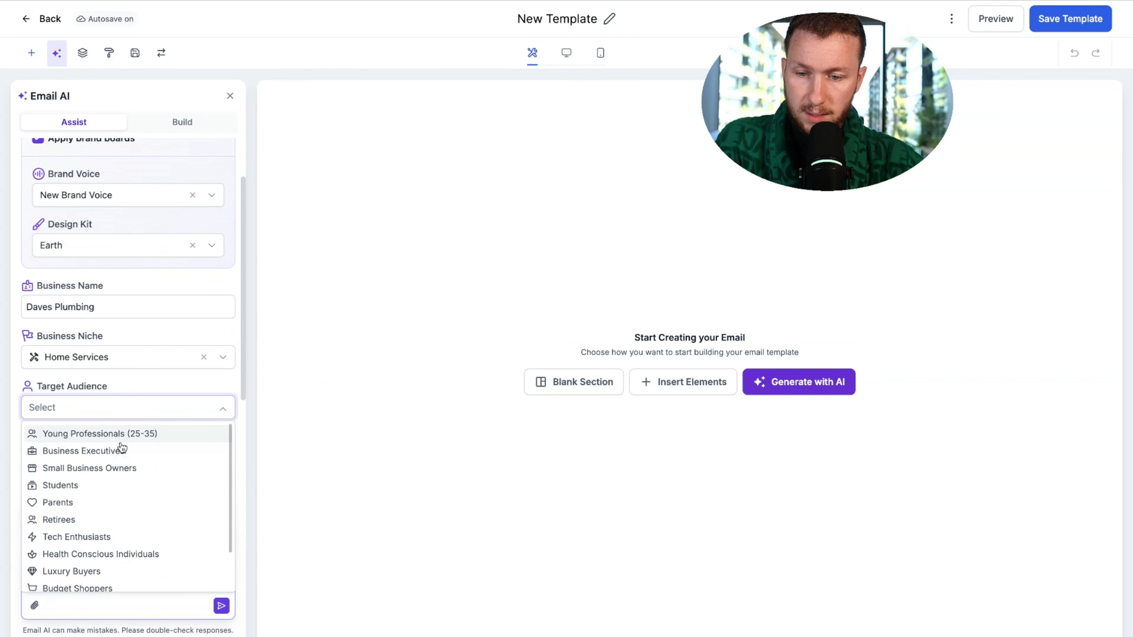
# Set the target audience to B2C Customers and the goal of the email to Generate Leads.
pyautogui.scroll(-2, 114, 519)
pyautogui.scroll(-3, 113, 524)
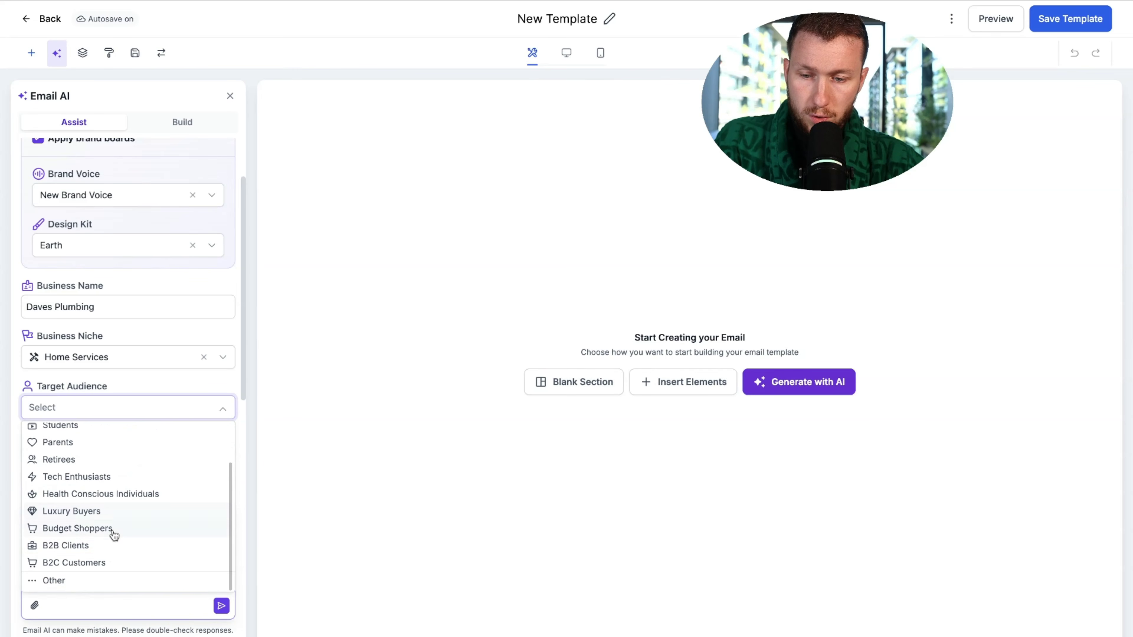
pyautogui.click(111, 563)
pyautogui.click(162, 419)
pyautogui.scroll(-2, 162, 419)
pyautogui.click(180, 385)
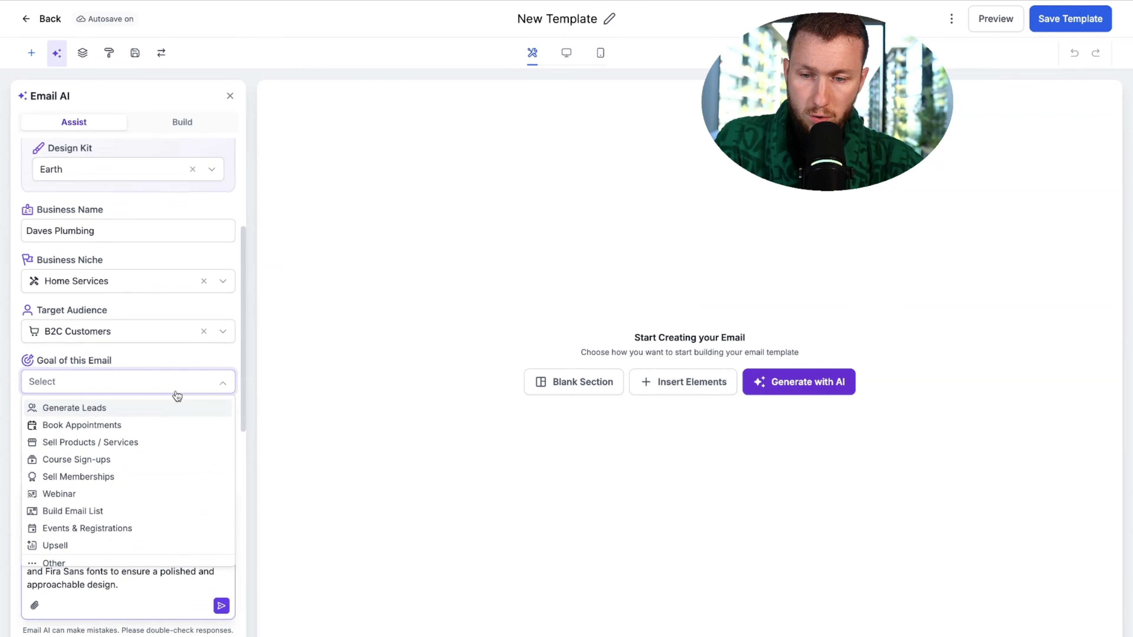
pyautogui.click(169, 407)
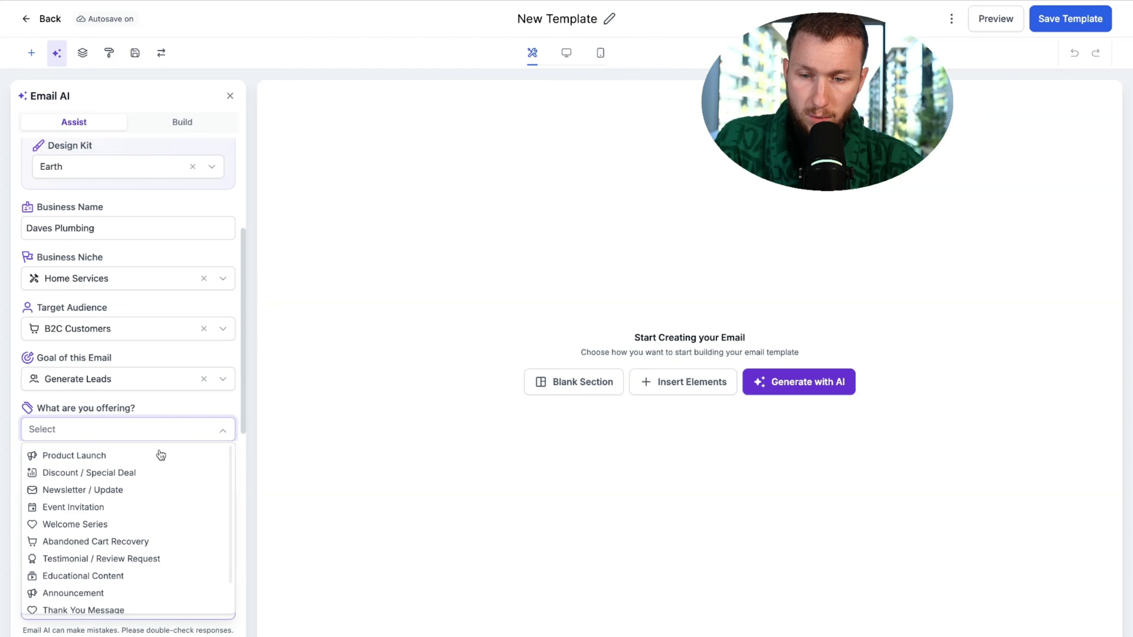
# Choose Welcome Series as the offering and generate the email with AI.
pyautogui.scroll(-1, 157, 486)
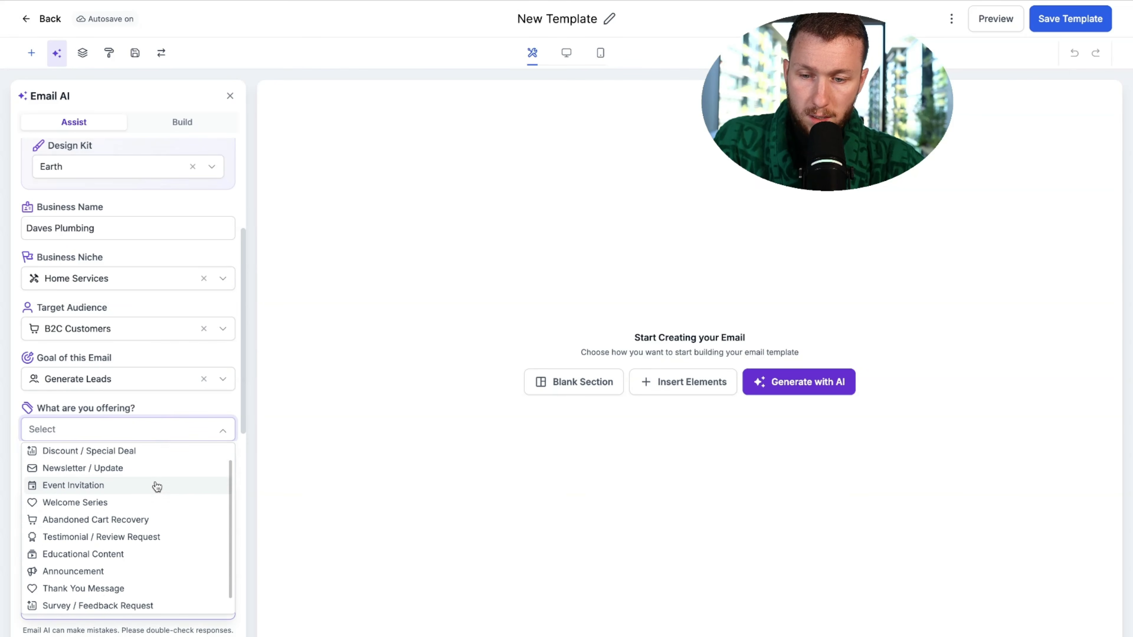
pyautogui.click(147, 502)
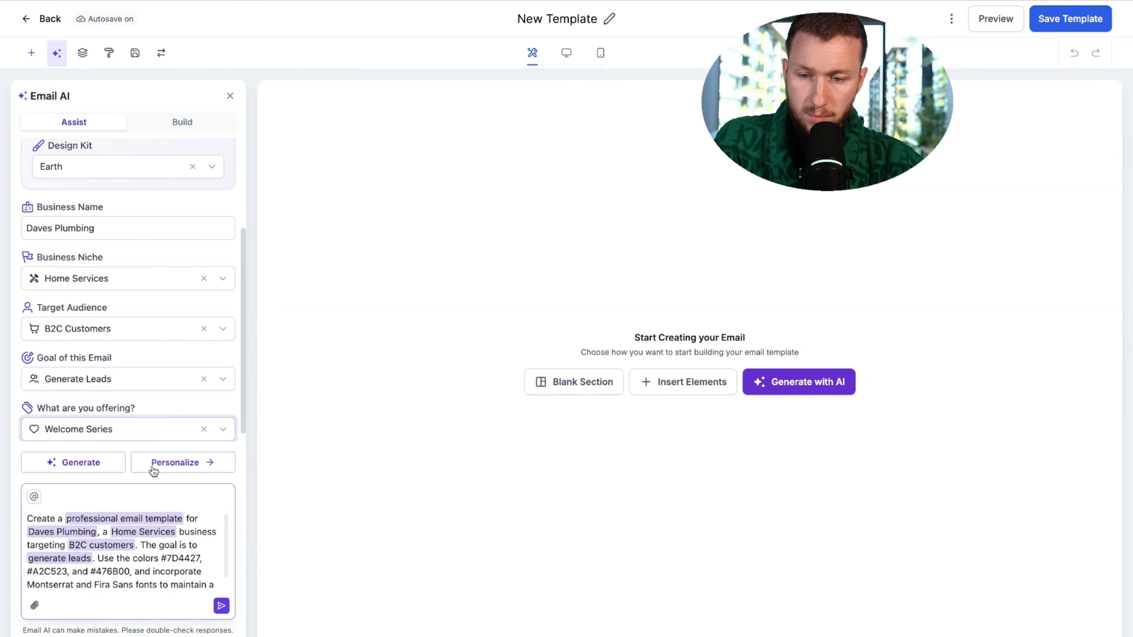
pyautogui.click(107, 461)
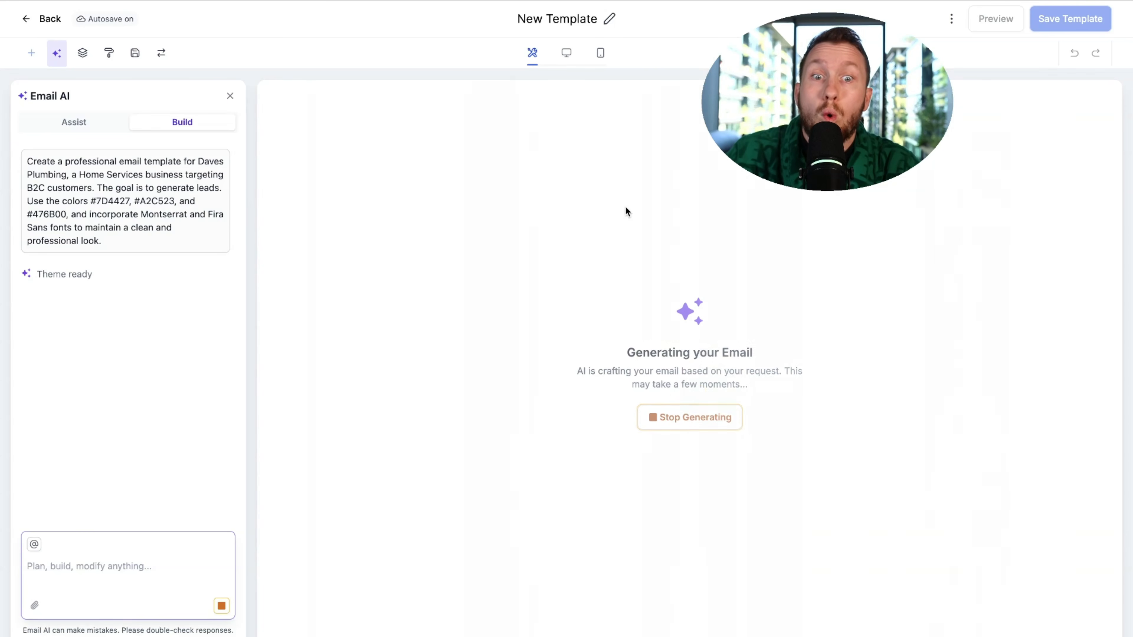
# Check the desktop and mobile view options during generation and look through the generated Daves Plumbing email.
pyautogui.click(566, 53)
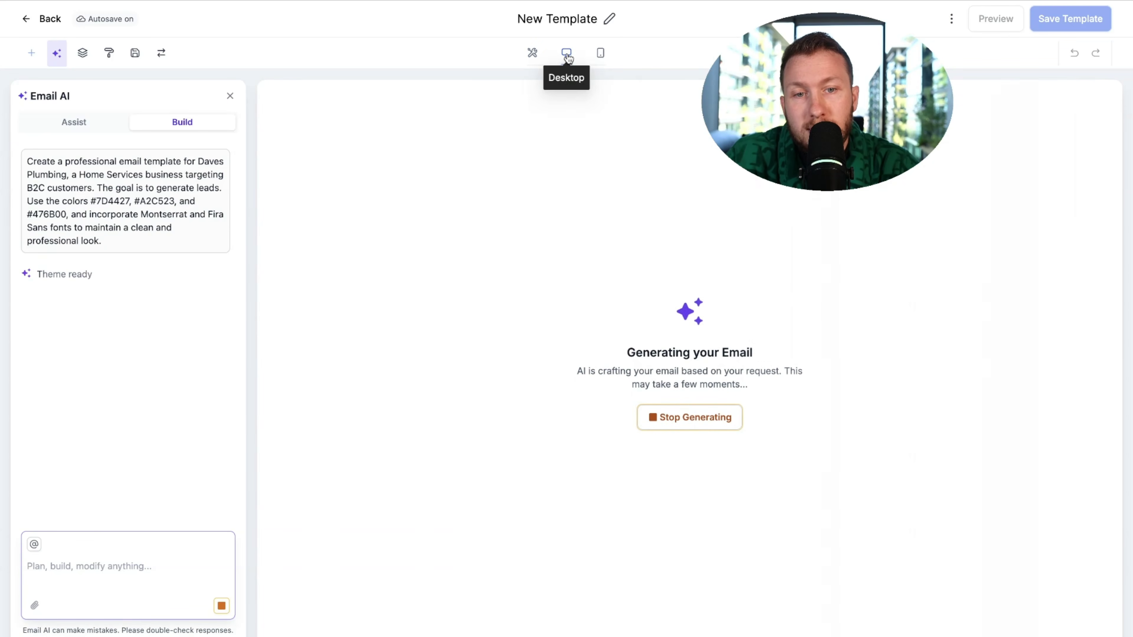
pyautogui.click(600, 54)
pyautogui.click(533, 53)
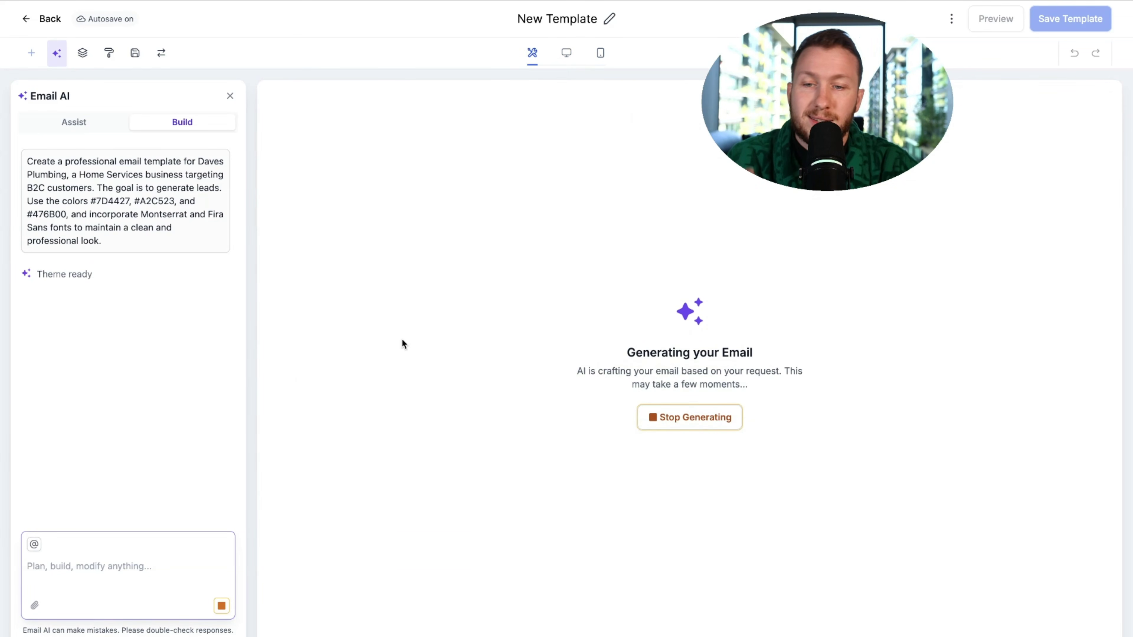
pyautogui.scroll(-10, 570, 284)
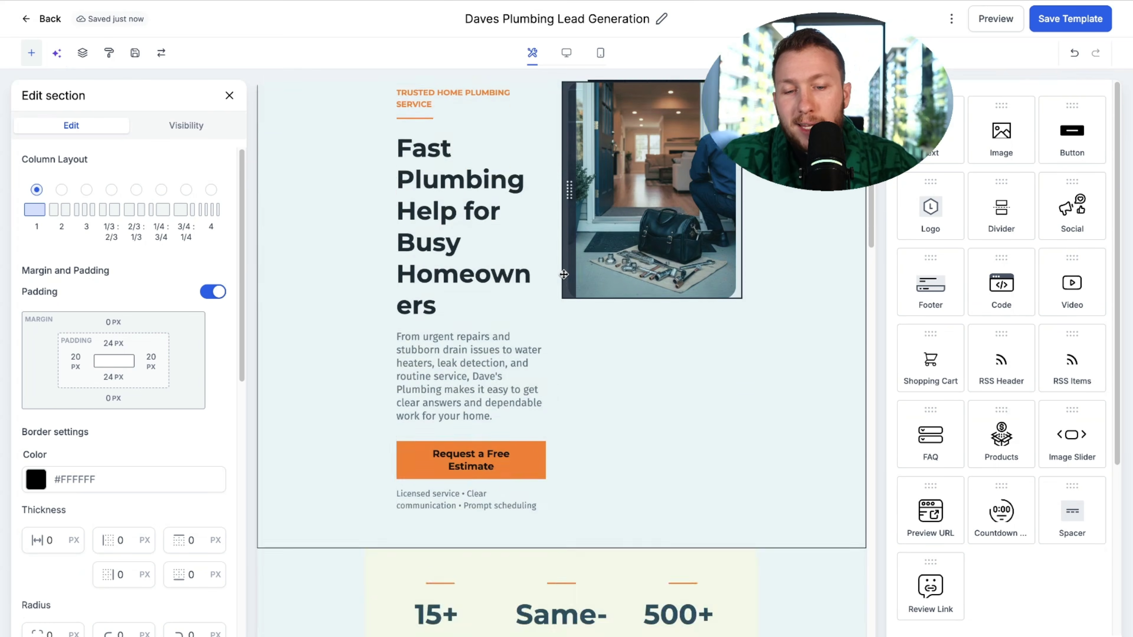
pyautogui.scroll(-5, 569, 284)
pyautogui.scroll(20, 669, 223)
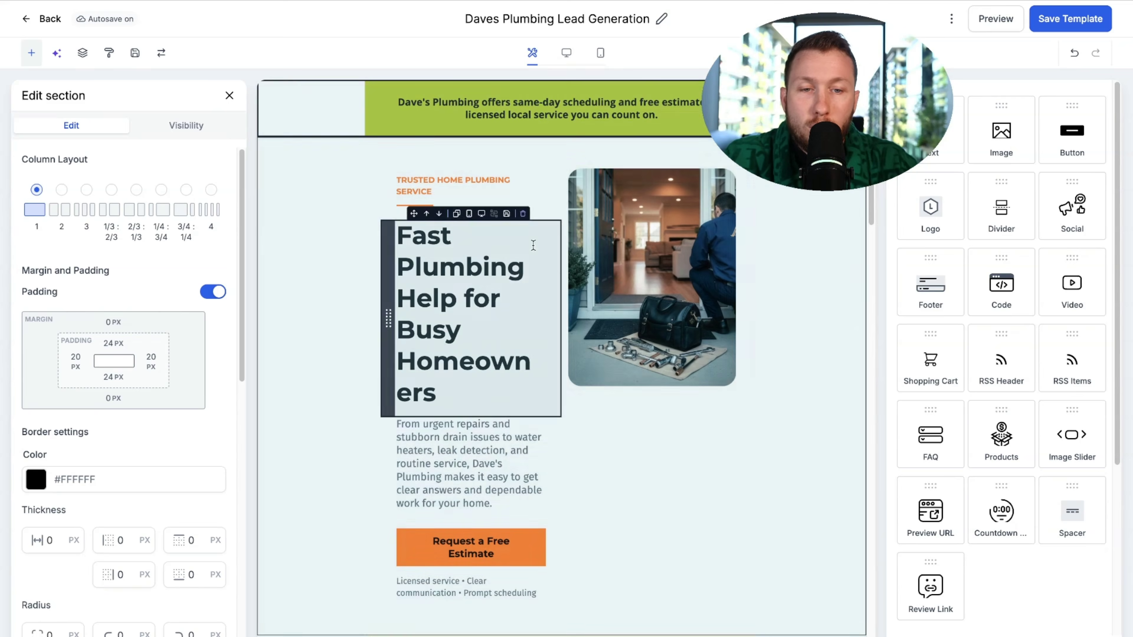
# Delete the plumber photo beside the headline and look through the settings of the two-column hero section.
pyautogui.click(704, 164)
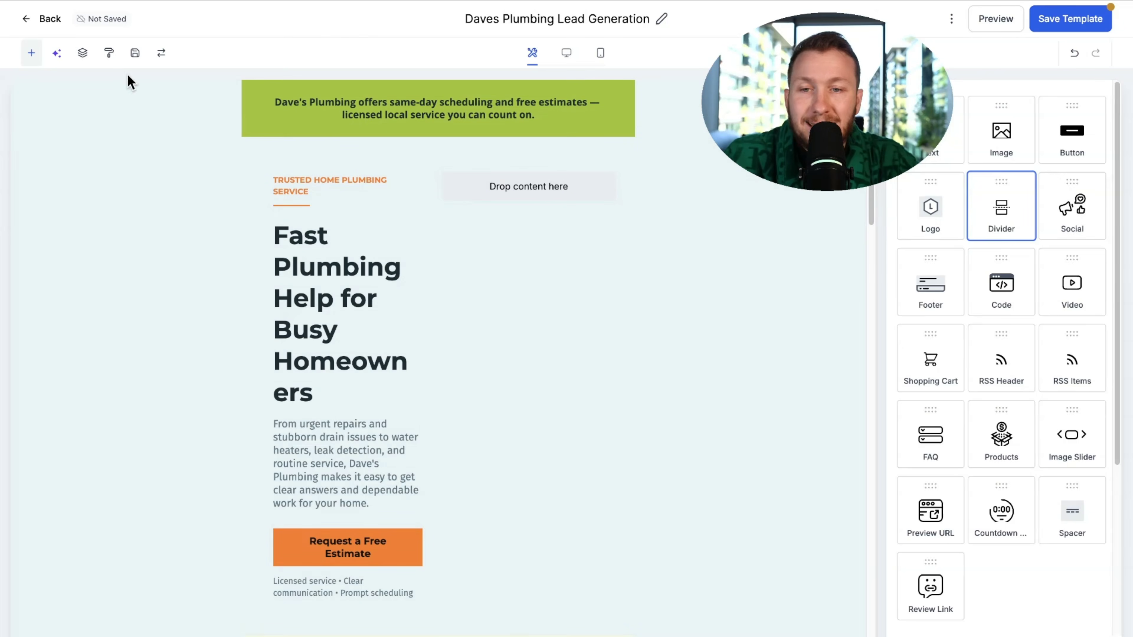
pyautogui.click(32, 52)
pyautogui.click(32, 52)
pyautogui.click(76, 187)
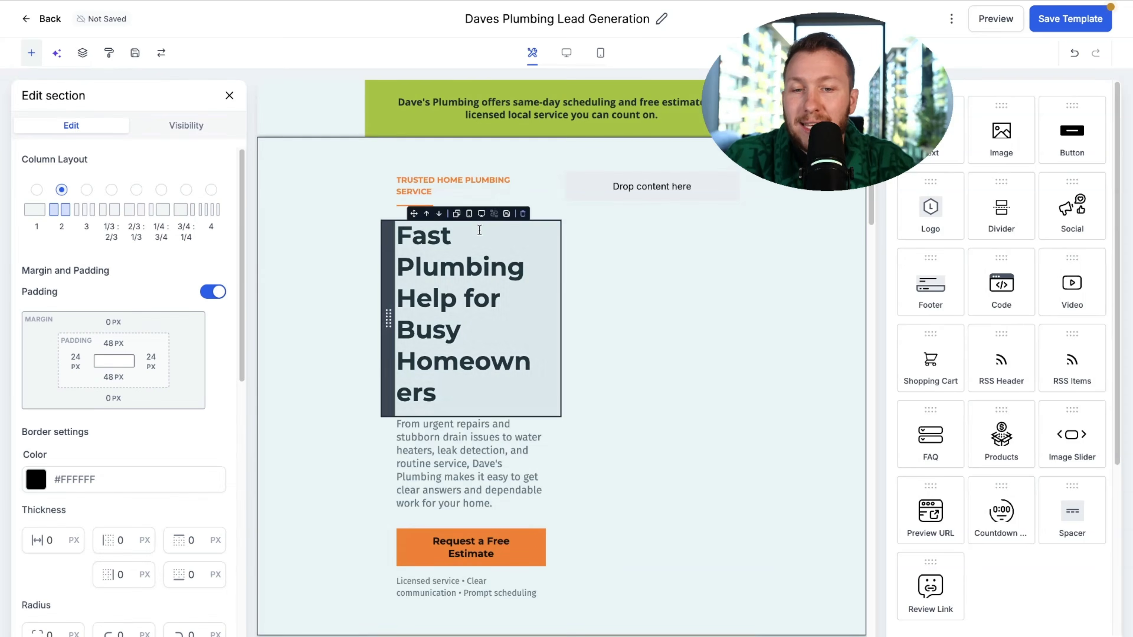
pyautogui.scroll(-5, 169, 288)
pyautogui.scroll(5, 81, 331)
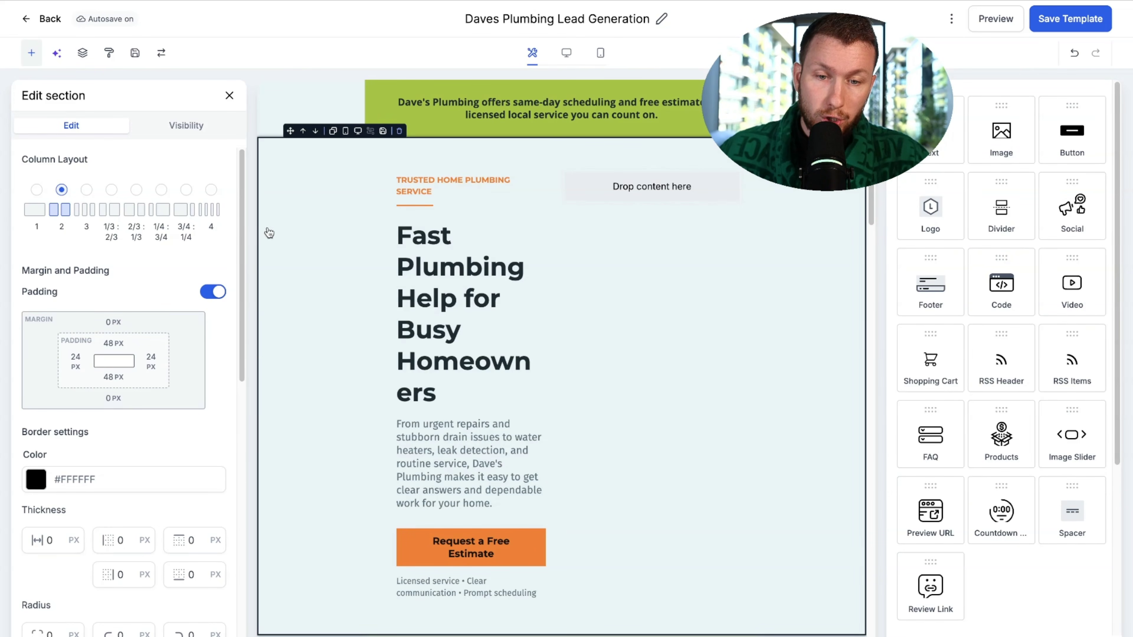
pyautogui.scroll(-10, 190, 313)
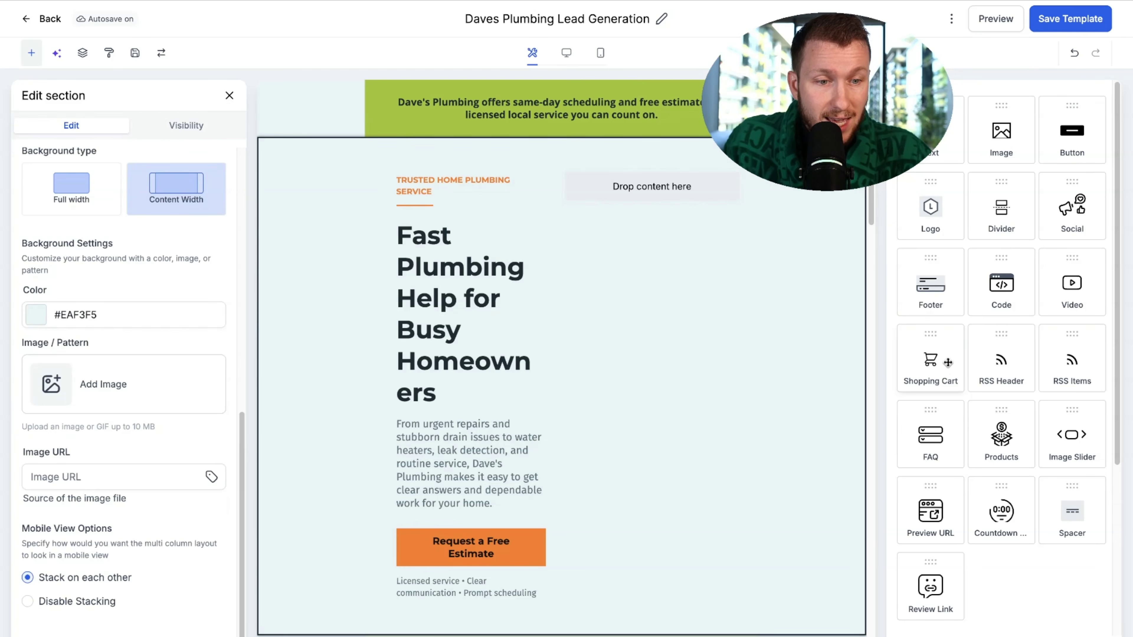
# Add a footer below the intro paragraph, social icons above the headline and an image placeholder under the Trusted Home Plumbing Service text.
pyautogui.moveTo(938, 293); pyautogui.dragTo(454, 444)
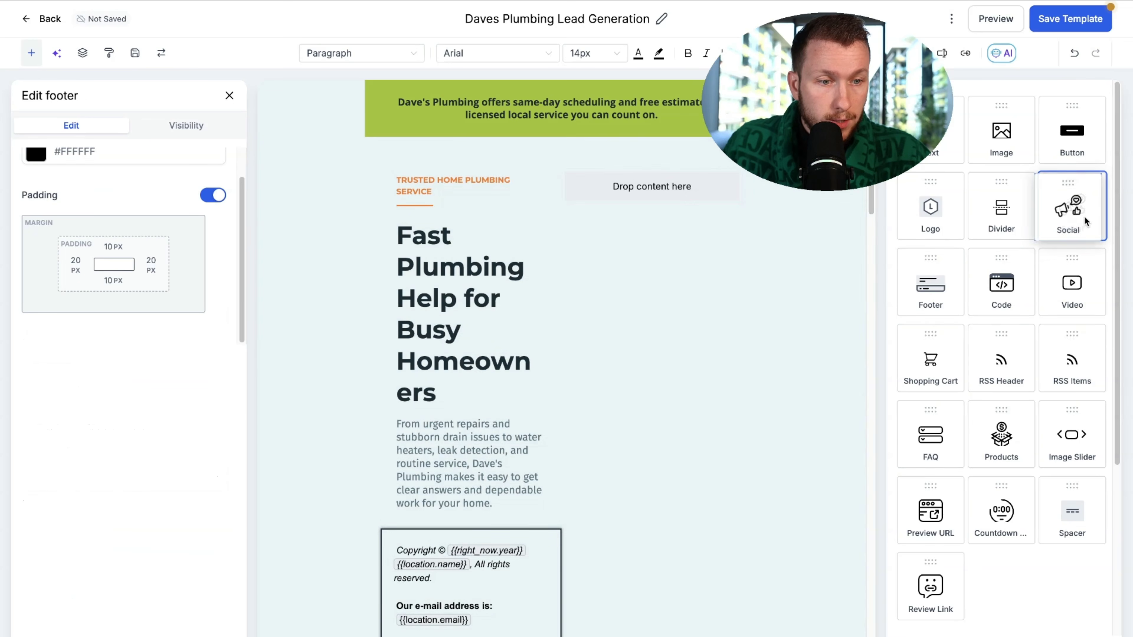
pyautogui.moveTo(1088, 216); pyautogui.dragTo(493, 253)
pyautogui.moveTo(1002, 132); pyautogui.dragTo(542, 203)
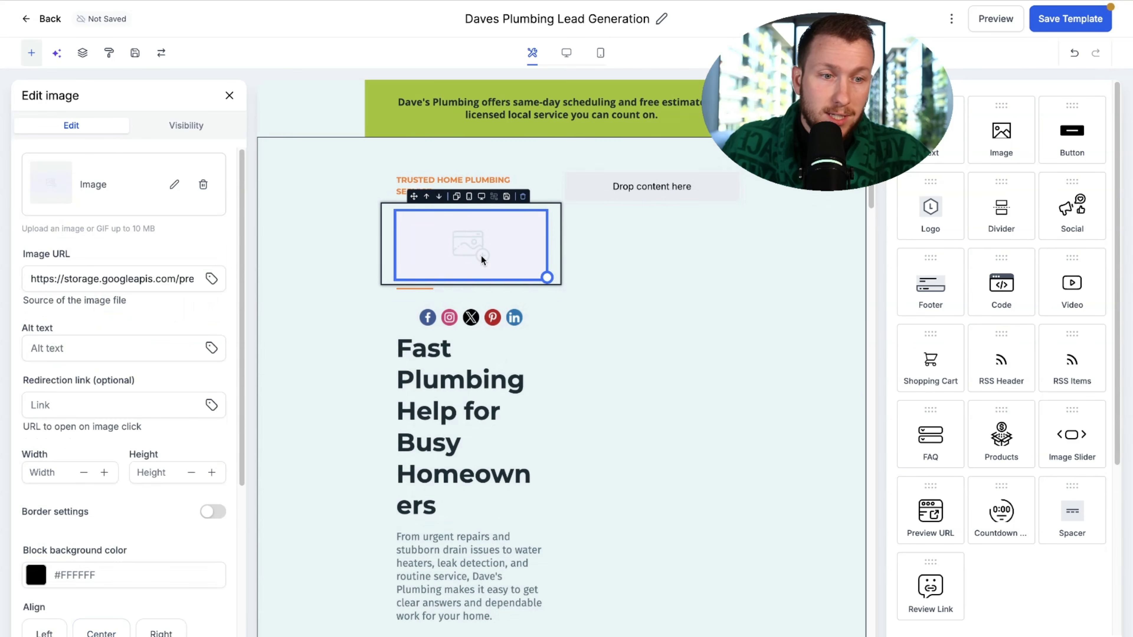
pyautogui.click(465, 380)
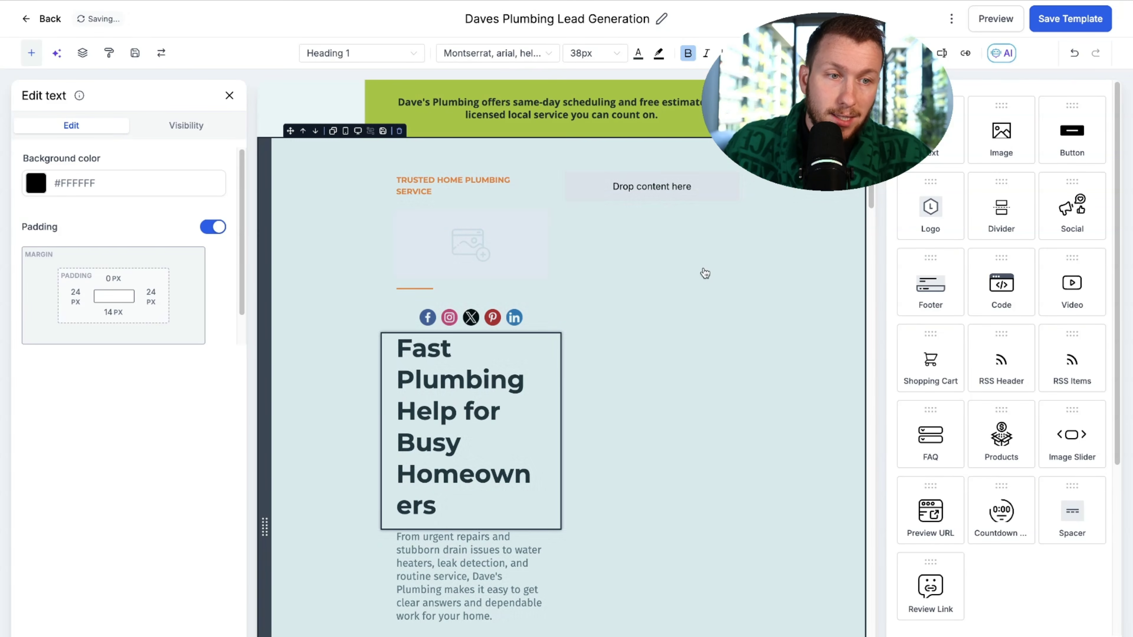
pyautogui.click(695, 274)
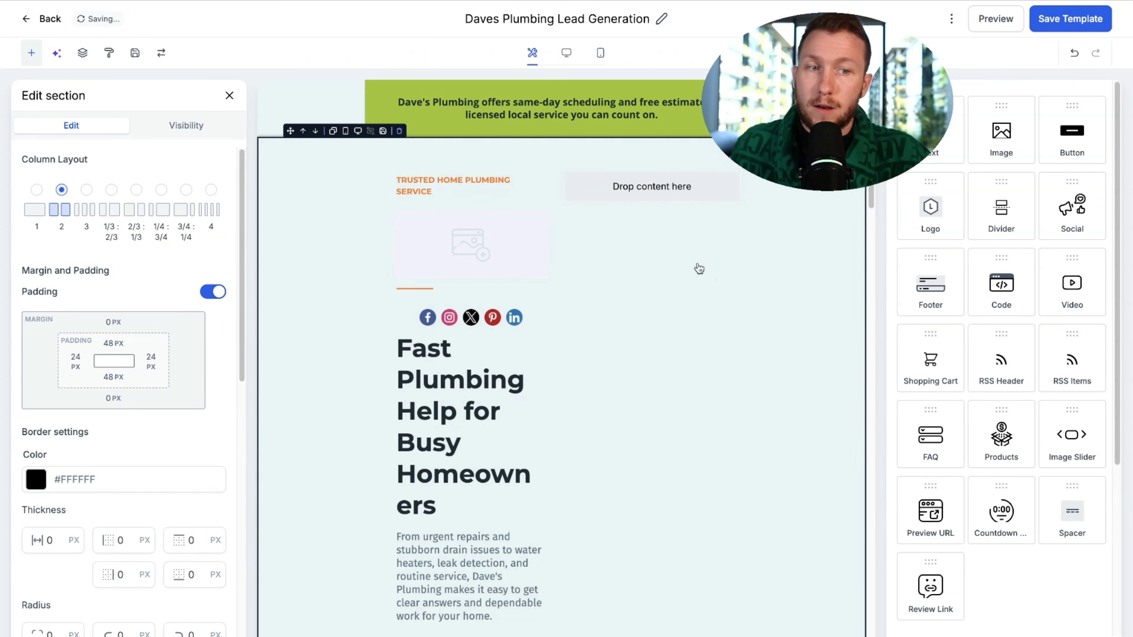
# Compare the desktop and mobile views of the email and check the hero section's visibility and conditional sending options.
pyautogui.click(567, 53)
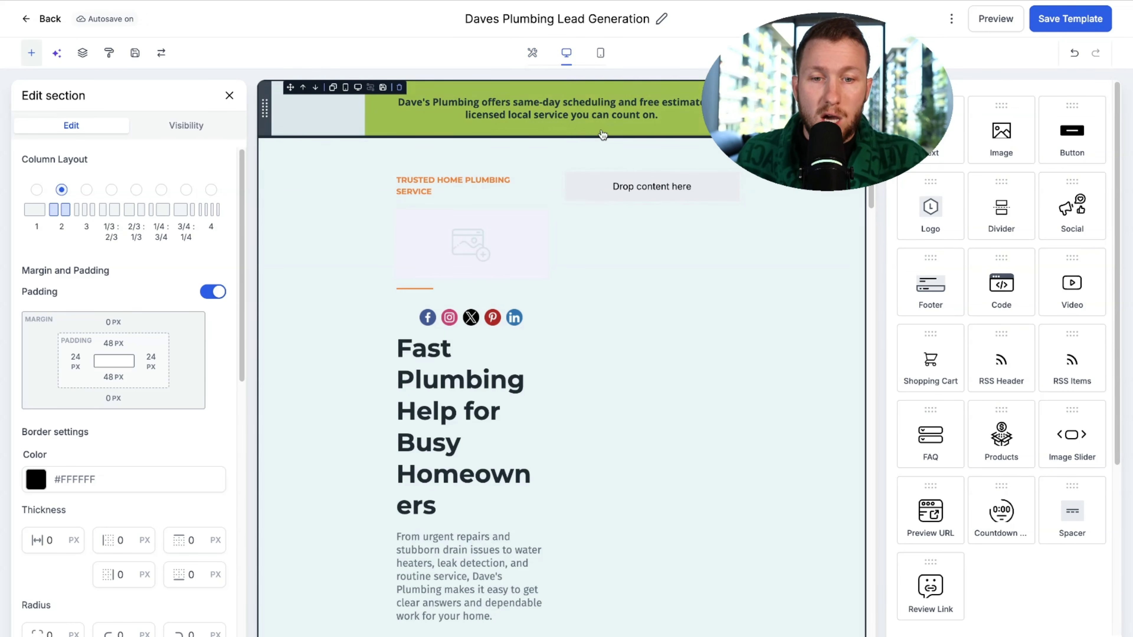
pyautogui.click(598, 53)
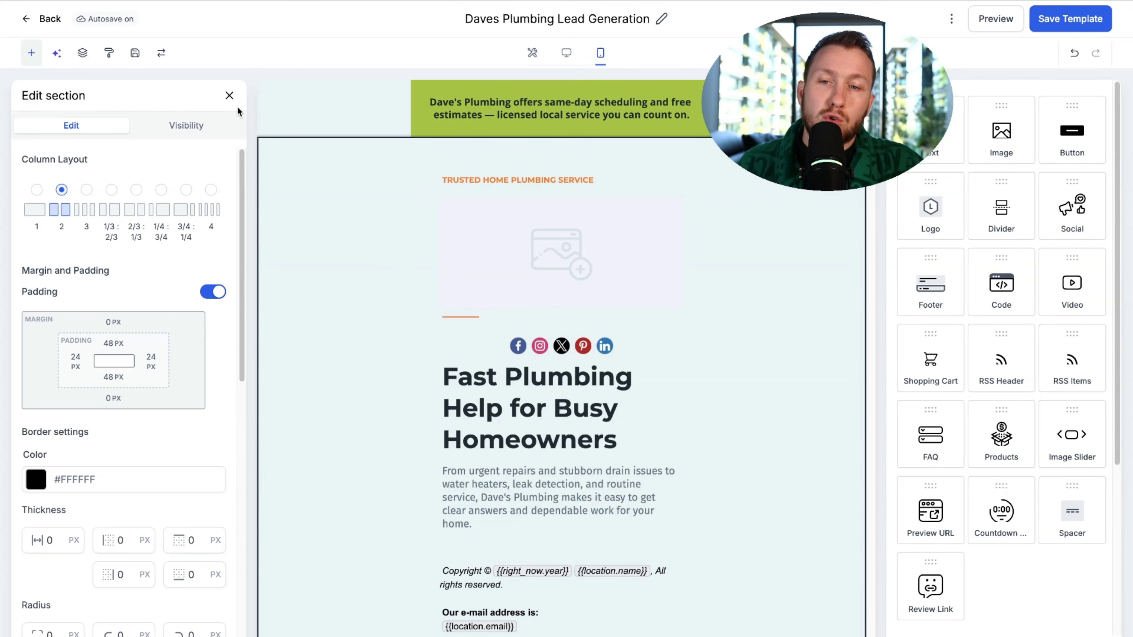
pyautogui.click(147, 132)
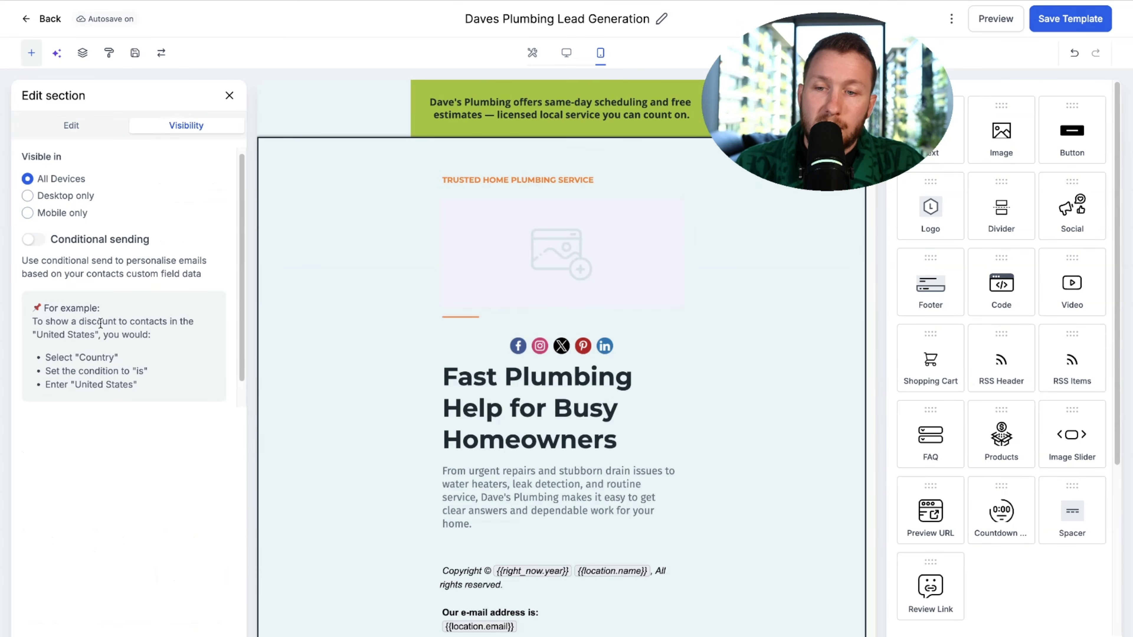
pyautogui.click(98, 127)
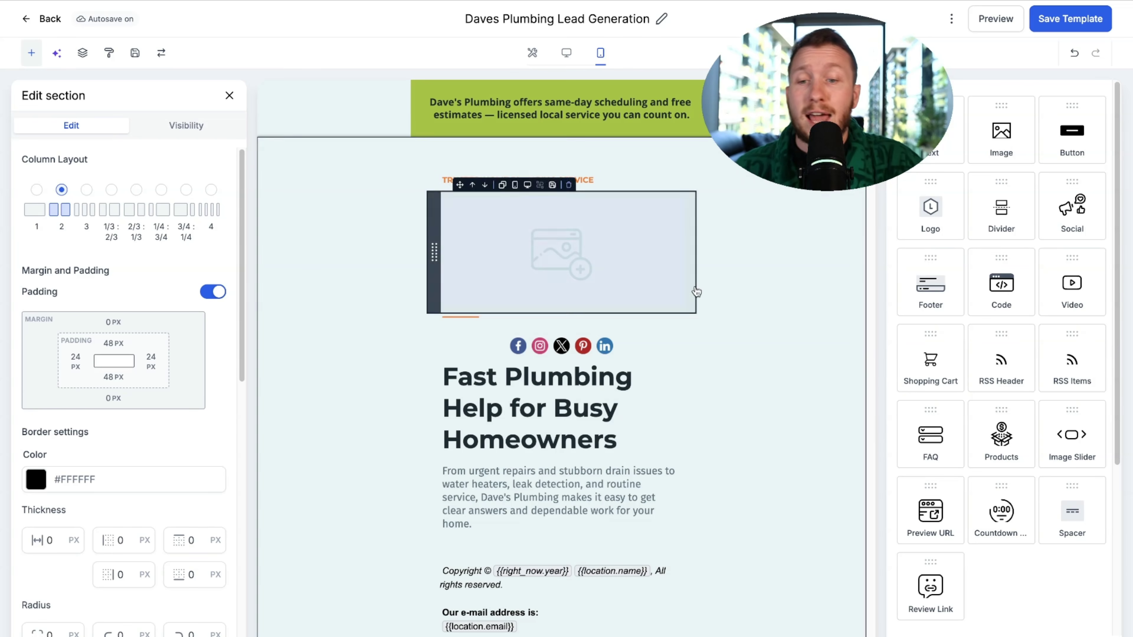
# Look through the email's full mobile layout and the available elements and layouts.
pyautogui.scroll(-10, 481, 293)
pyautogui.scroll(10, 794, 285)
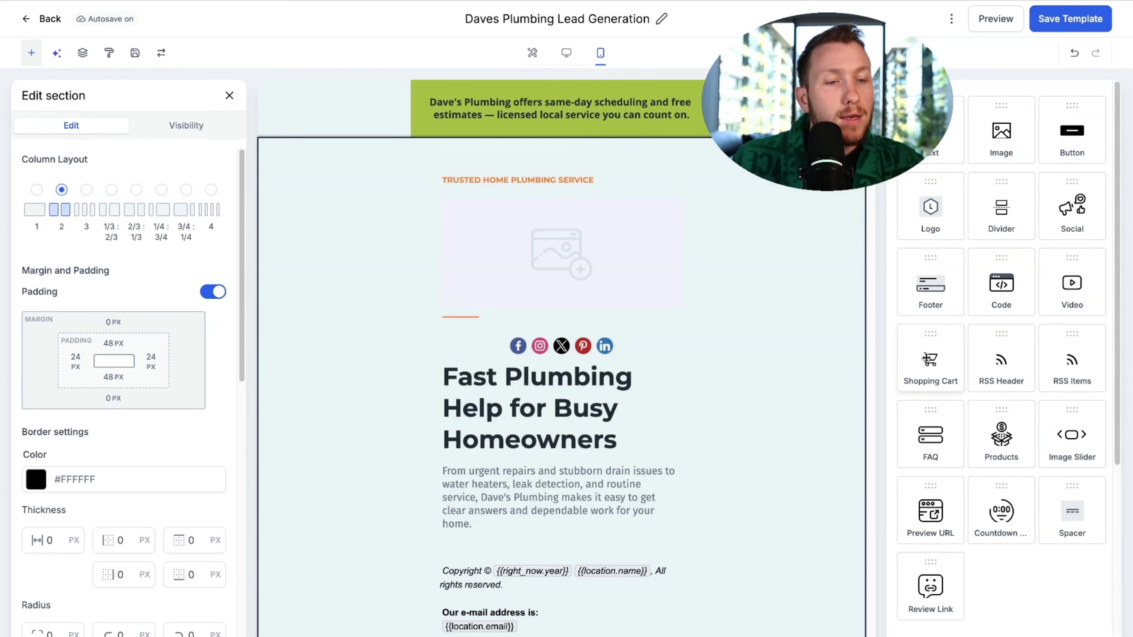
pyautogui.scroll(-10, 837, 461)
pyautogui.scroll(10, 837, 461)
pyautogui.scroll(-5, 908, 429)
pyautogui.scroll(-20, 812, 422)
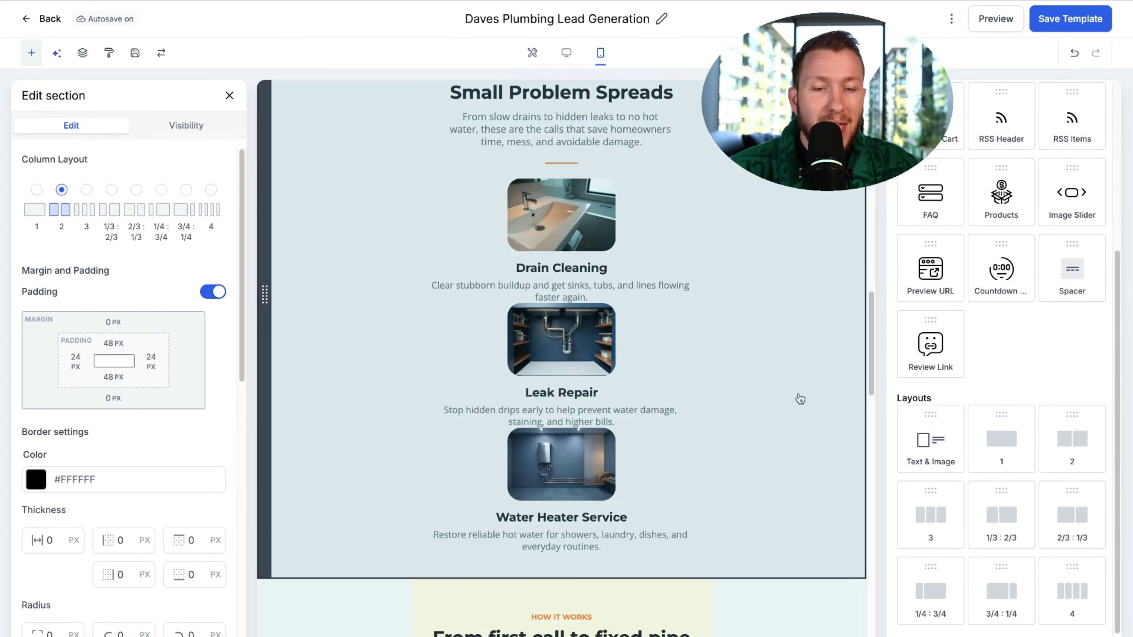
pyautogui.scroll(15, 721, 347)
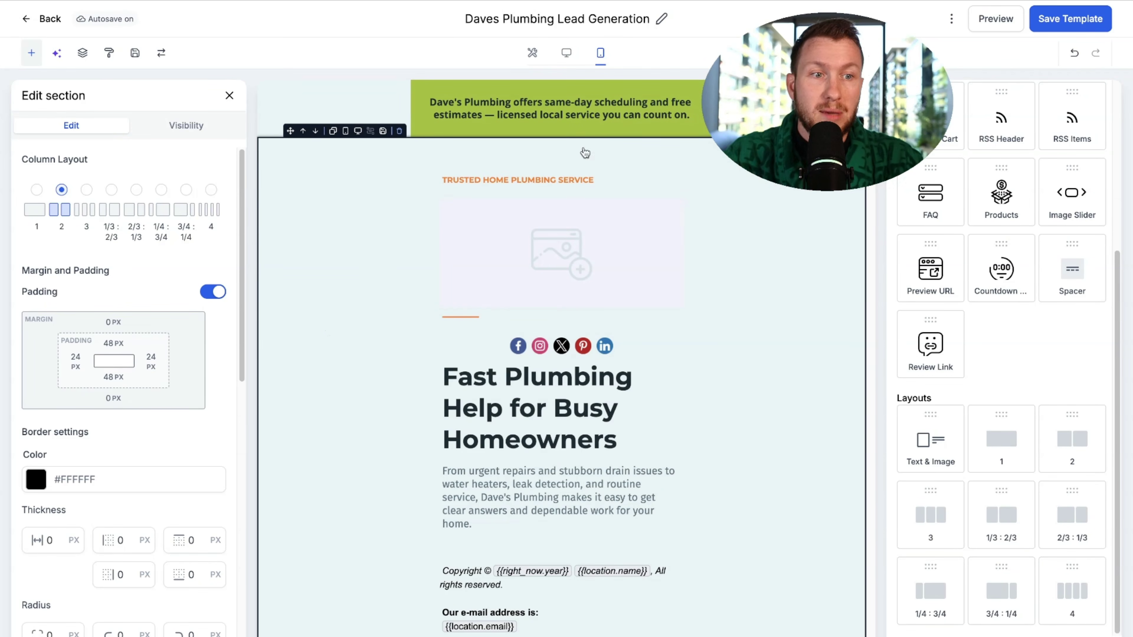
# Save the Daves Plumbing Lead Generation template and return to the email templates list.
pyautogui.click(1077, 26)
pyautogui.click(1113, 29)
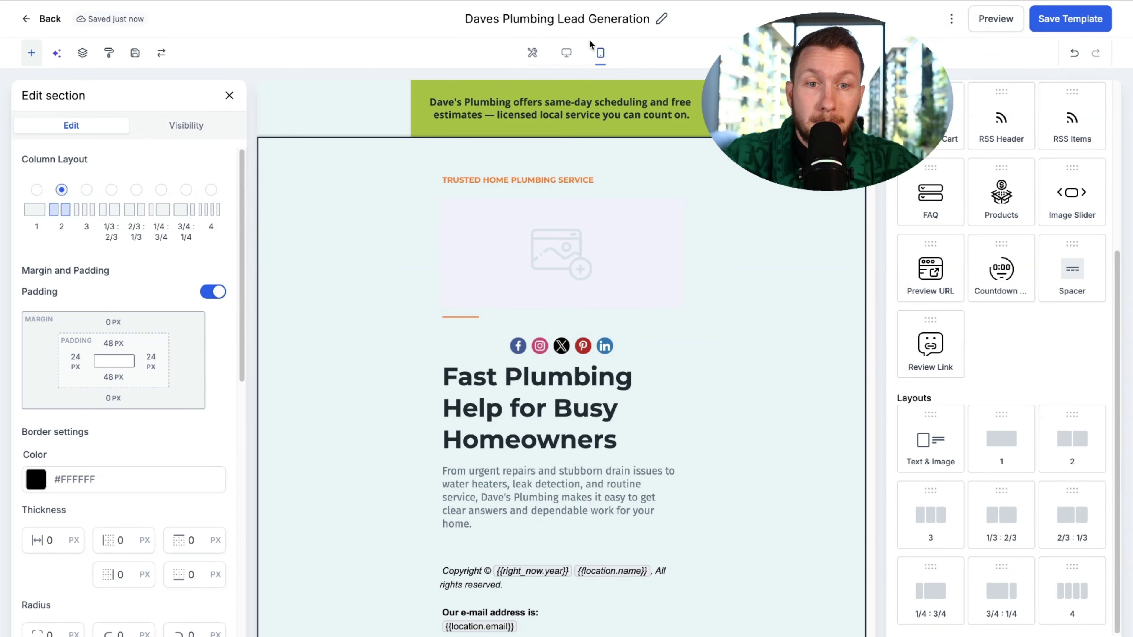
pyautogui.click(49, 23)
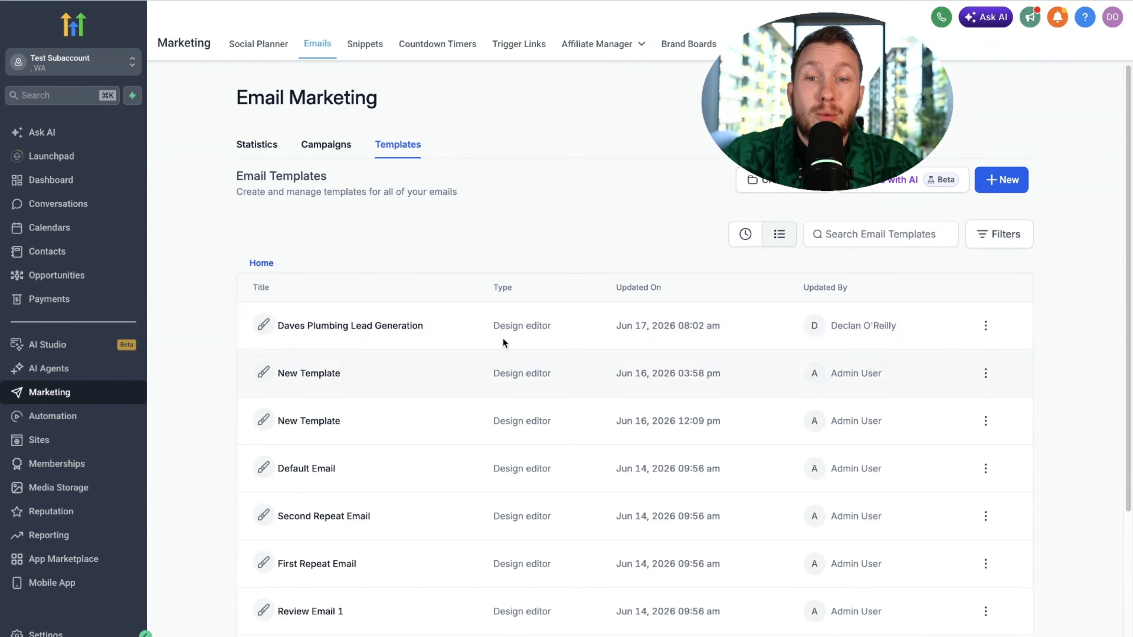
# Reopen the Daves Plumbing Lead Generation template briefly, return to the templates list and view the email campaigns.
pyautogui.click(413, 330)
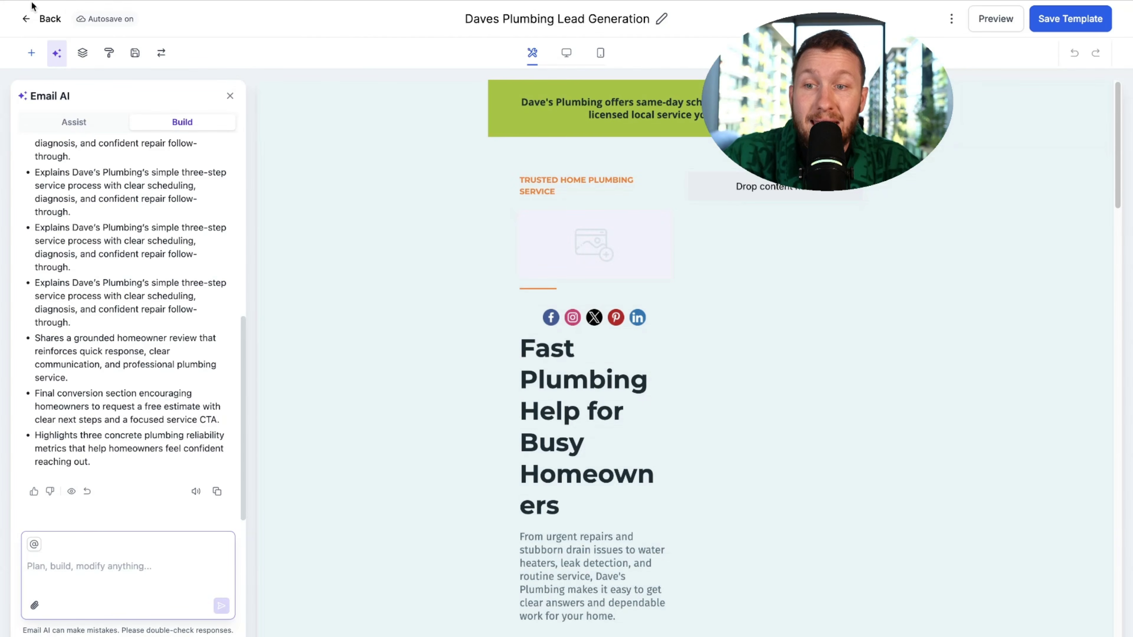
pyautogui.click(48, 19)
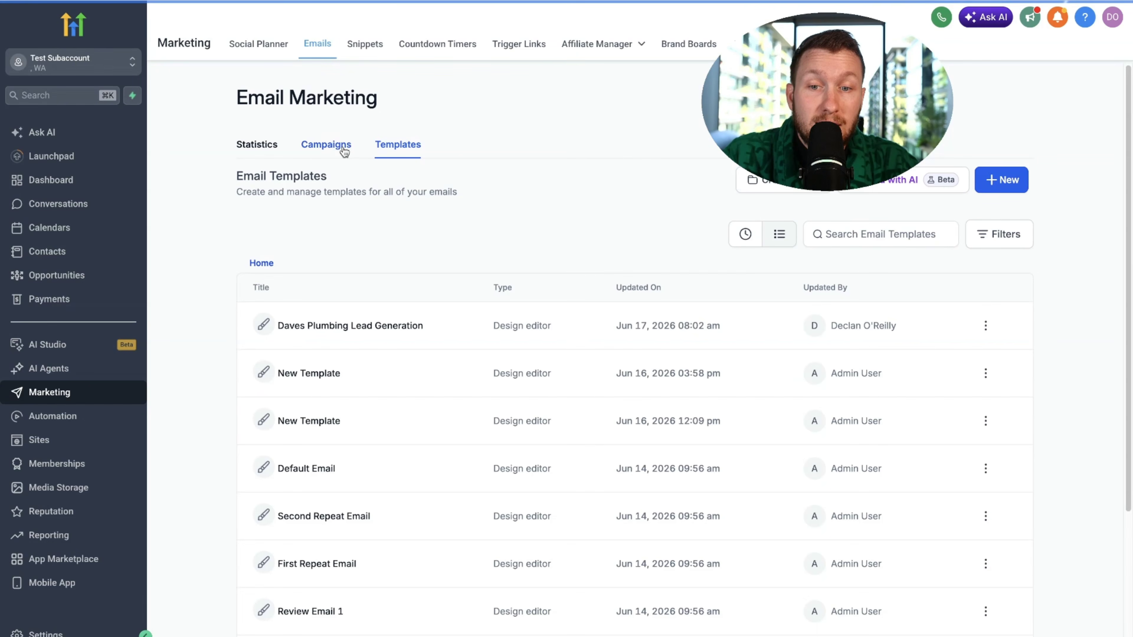
pyautogui.click(331, 146)
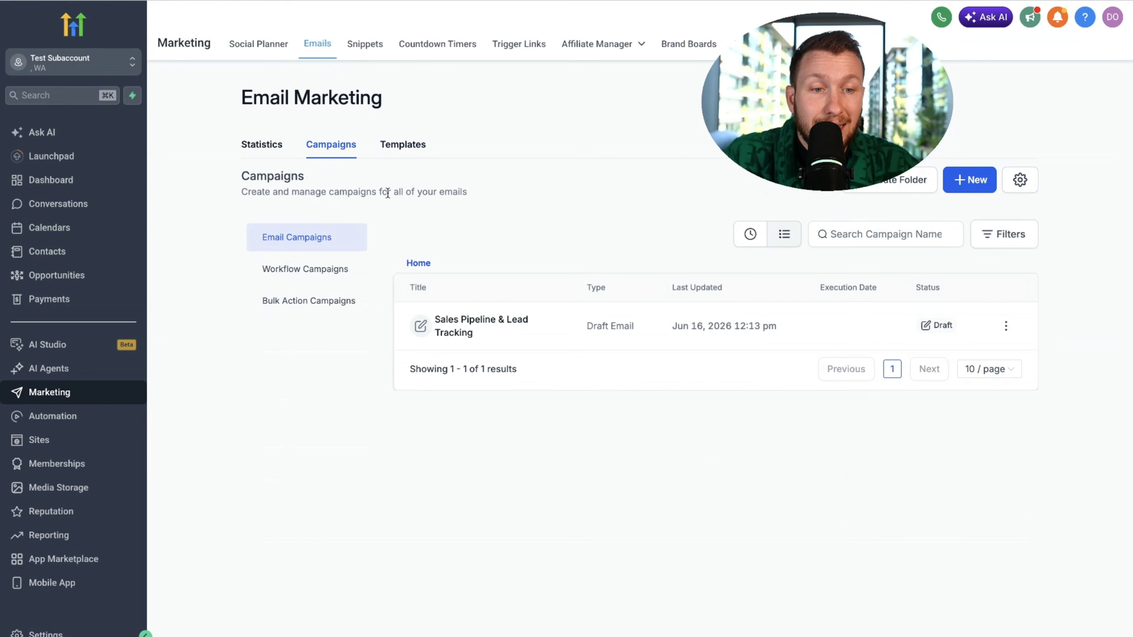
# Create a campaign from the Daves Plumbing Lead Generation template and enable A/B testing for it.
pyautogui.click(962, 179)
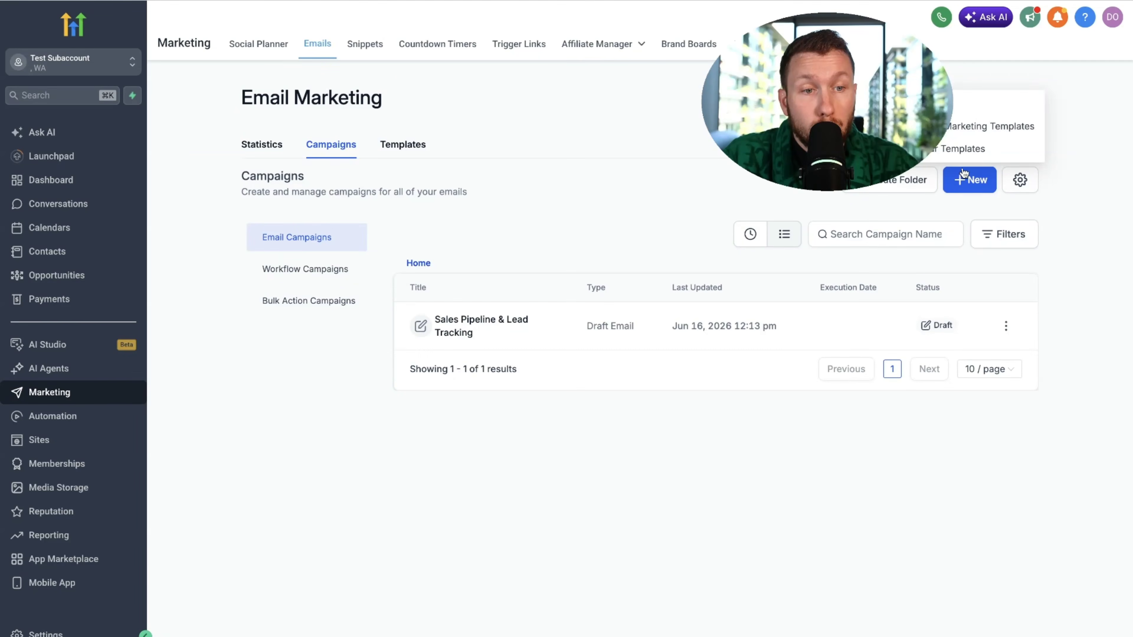
pyautogui.click(950, 156)
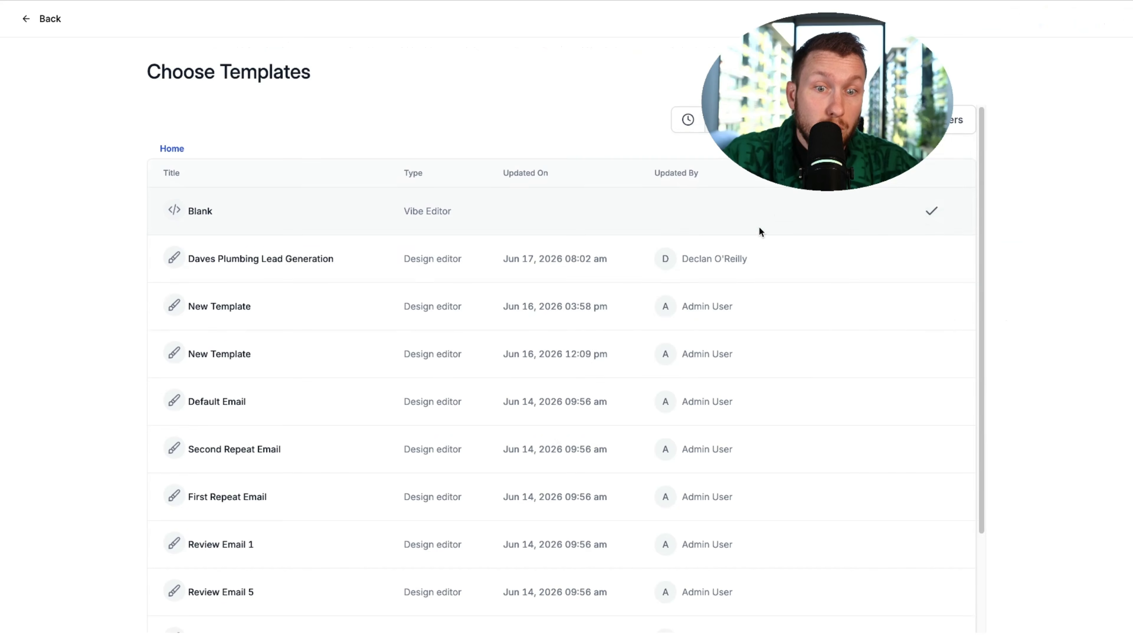
pyautogui.click(292, 262)
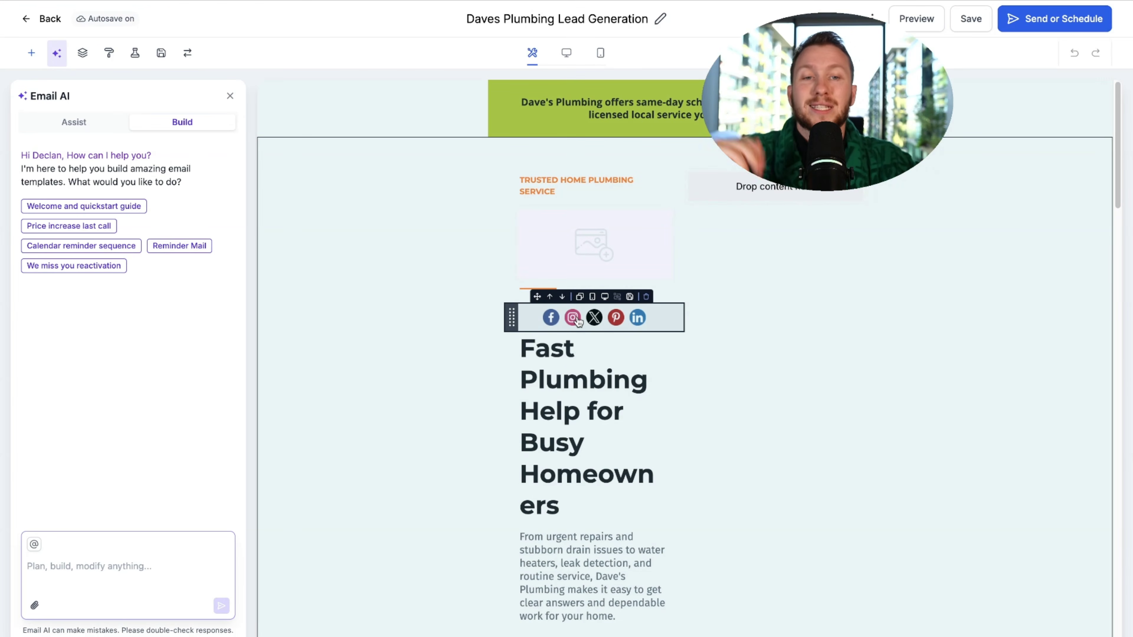
pyautogui.click(134, 55)
pyautogui.click(202, 122)
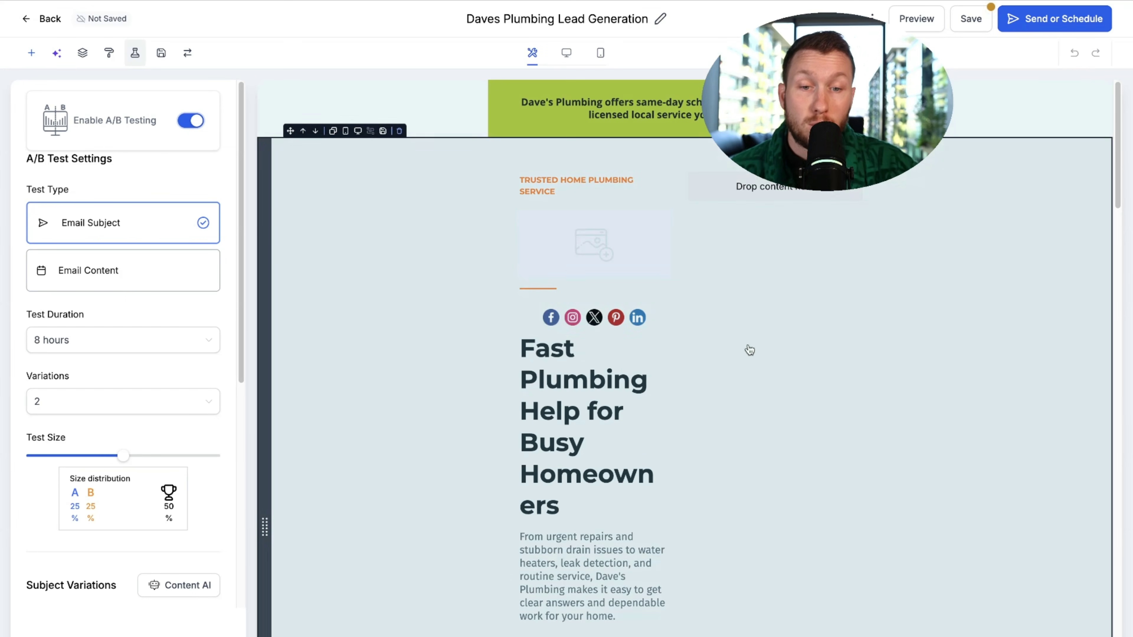
# Delete the "Fast Plumbing Help for Busy Homeowners" heading and the row of social icons from the email.
pyautogui.moveTo(632, 380)
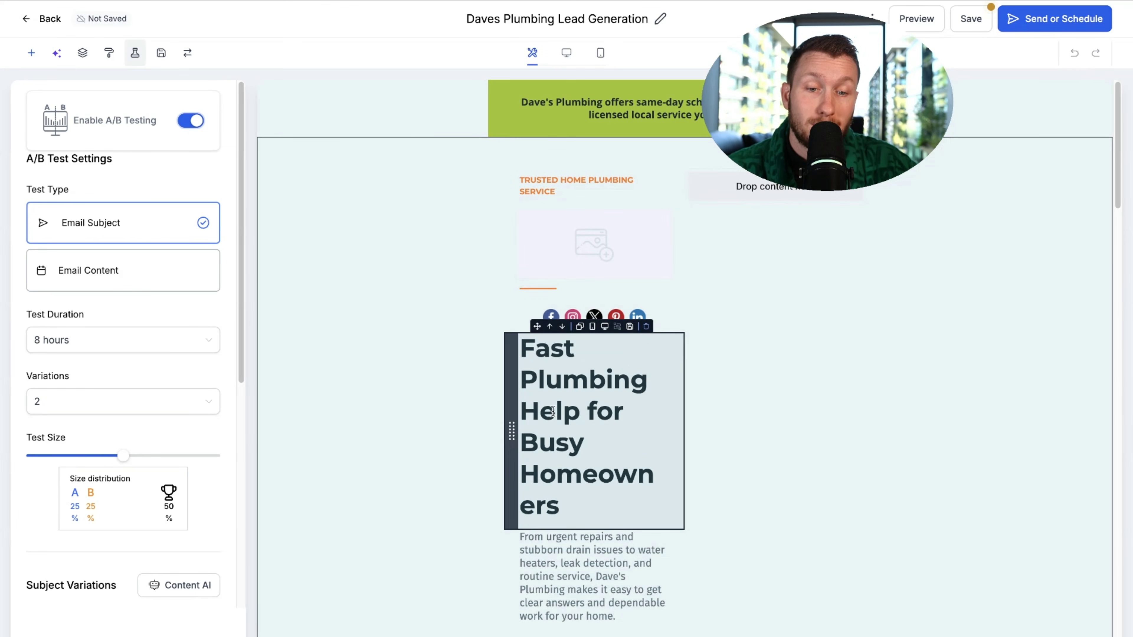
pyautogui.click(646, 329)
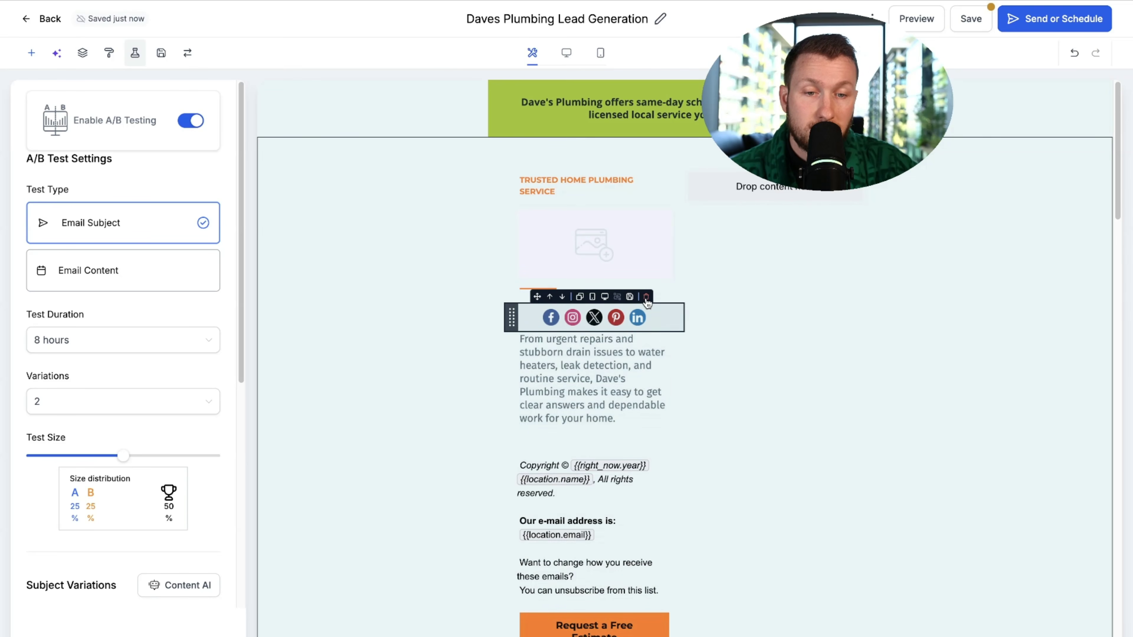
pyautogui.click(646, 297)
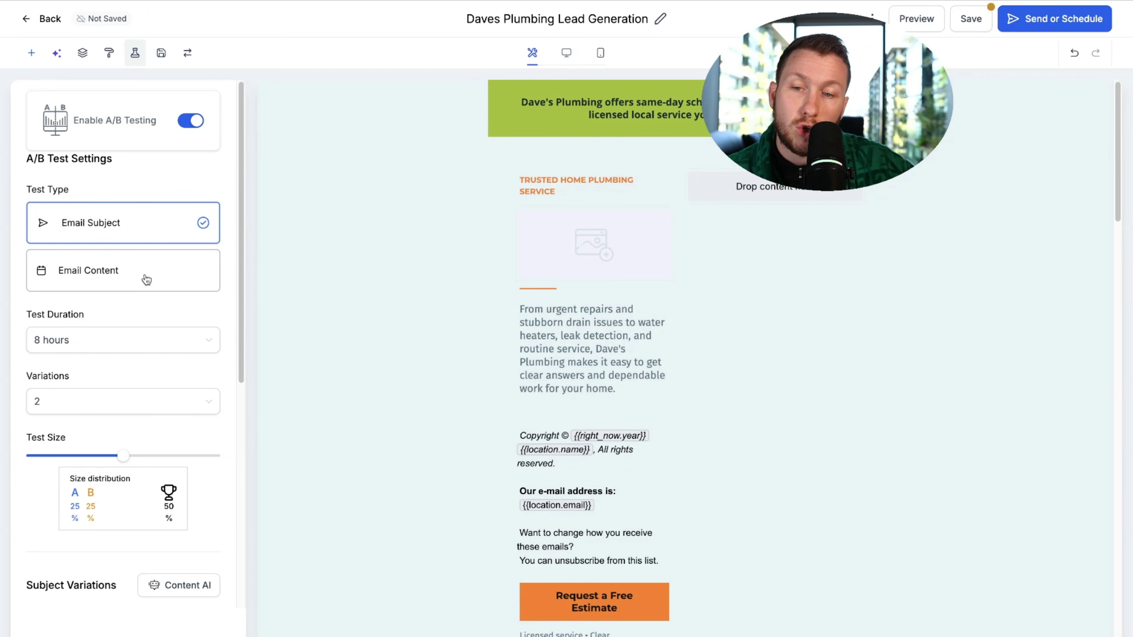
# Use Email Subject as the A/B test type and set the test size to 30% per variation with 40% for the winner.
pyautogui.click(146, 280)
pyautogui.click(144, 210)
pyautogui.scroll(-8, 106, 420)
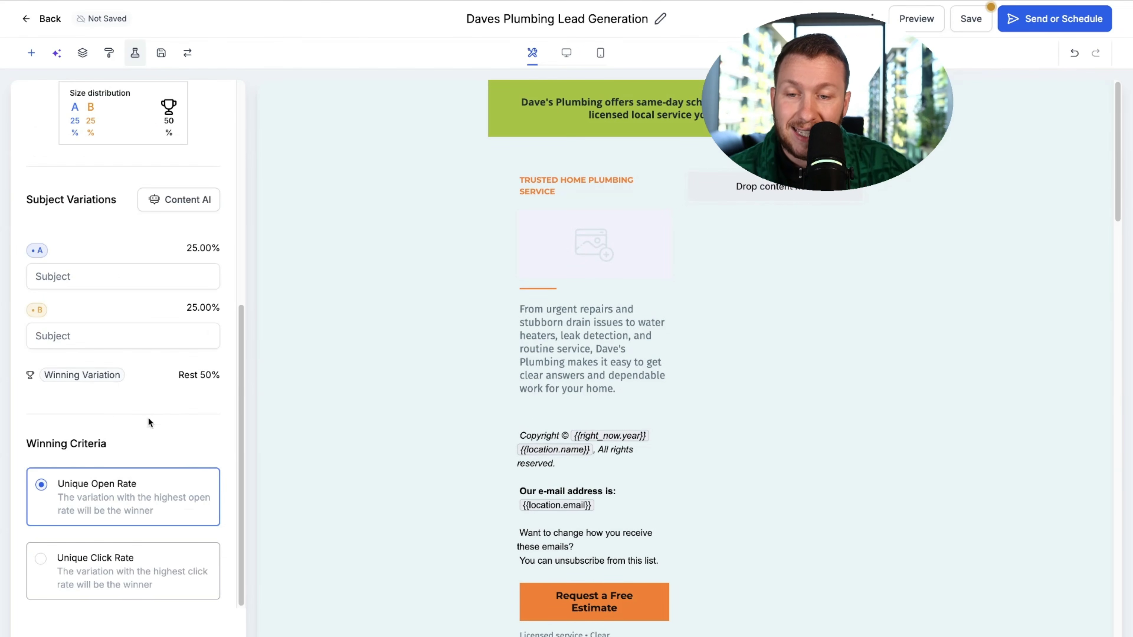
pyautogui.click(81, 273)
pyautogui.click(100, 338)
pyautogui.scroll(6, 134, 408)
pyautogui.moveTo(123, 345)
pyautogui.mouseDown()
pyautogui.moveTo(73, 344)
pyautogui.moveTo(145, 344)
pyautogui.mouseUp()
pyautogui.scroll(3, 132, 422)
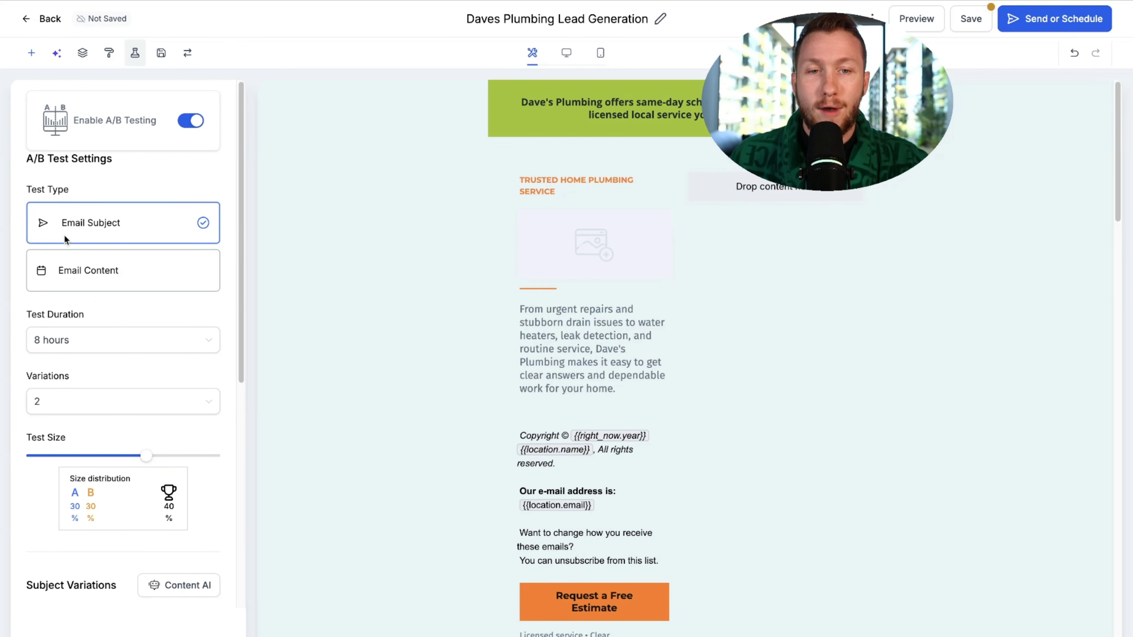
pyautogui.scroll(-8, 110, 216)
pyautogui.scroll(8, 96, 358)
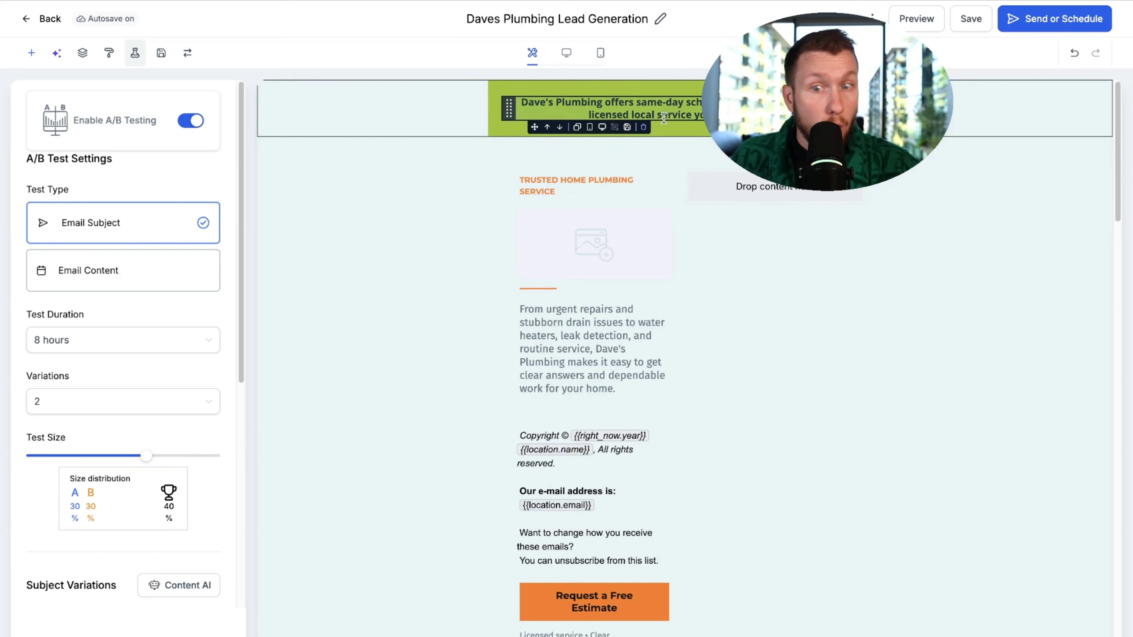
# Delete the green same-day service banner at the start of the email and save the campaign.
pyautogui.click(400, 87)
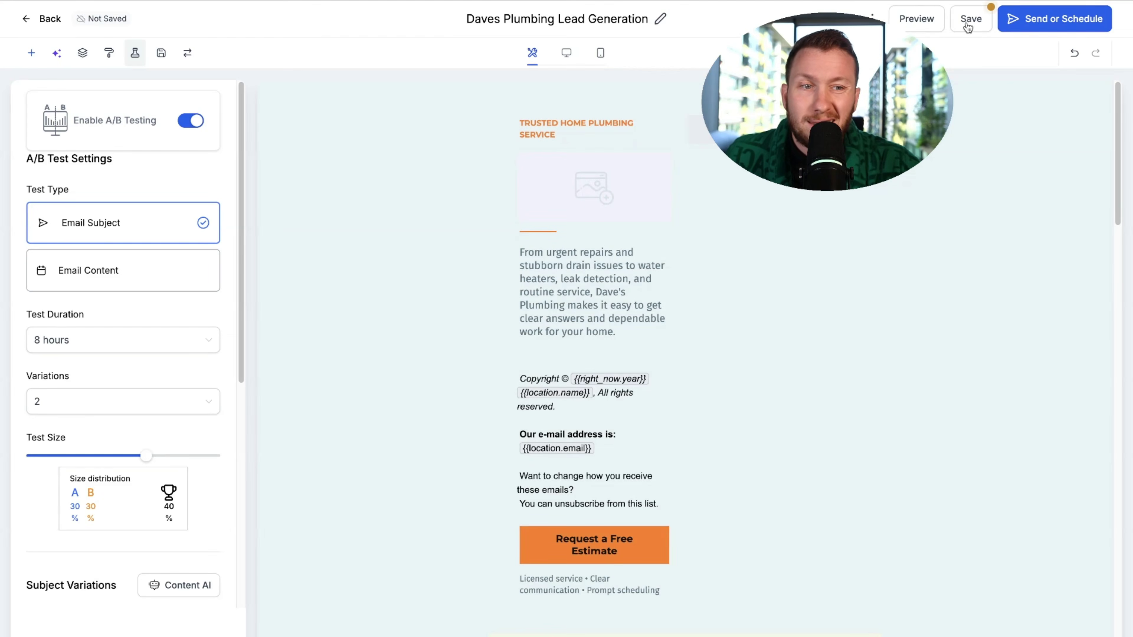
pyautogui.click(968, 20)
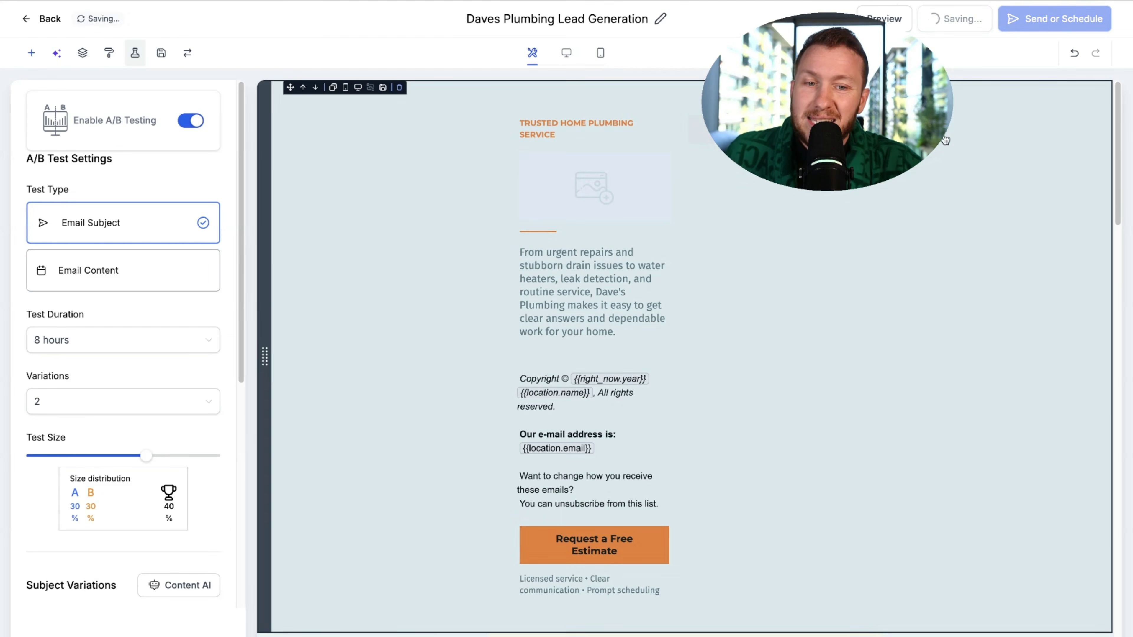
pyautogui.scroll(-10, 106, 362)
pyautogui.scroll(10, 185, 249)
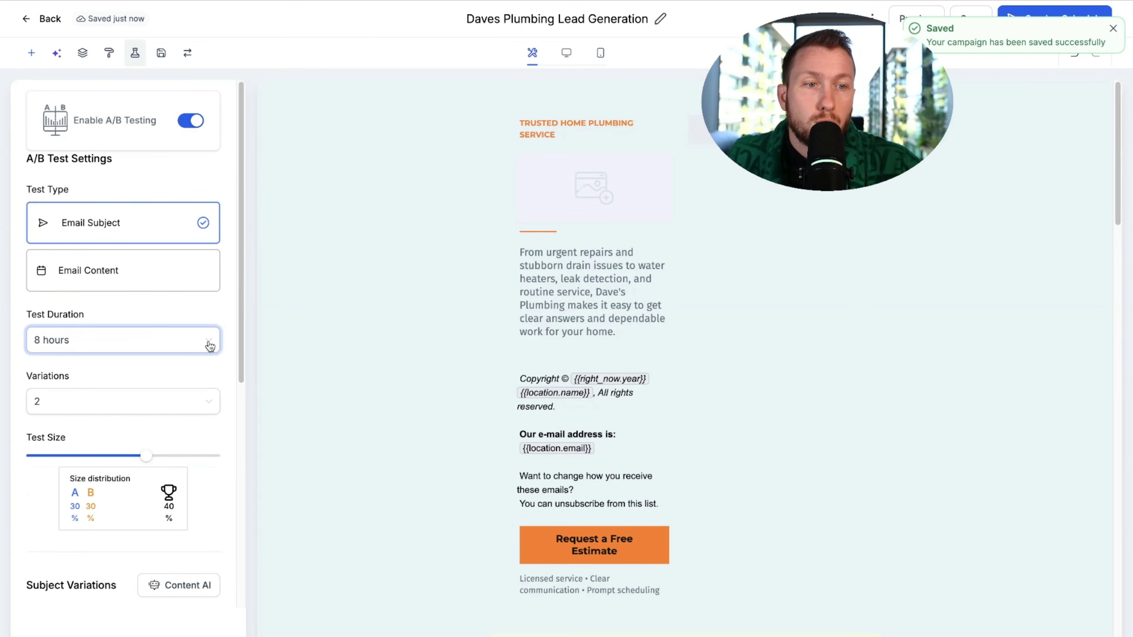
# Proceed to the campaign's send options and examine the sender, subject, preview text, recipient and Smart Send settings.
pyautogui.click(1036, 26)
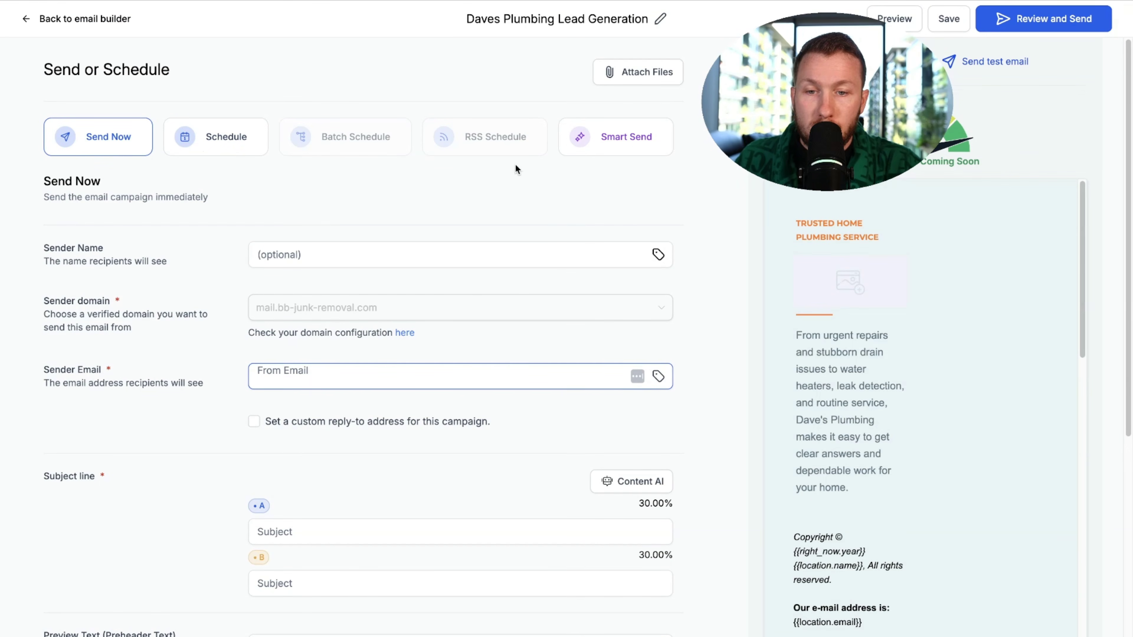
pyautogui.scroll(-5, 306, 323)
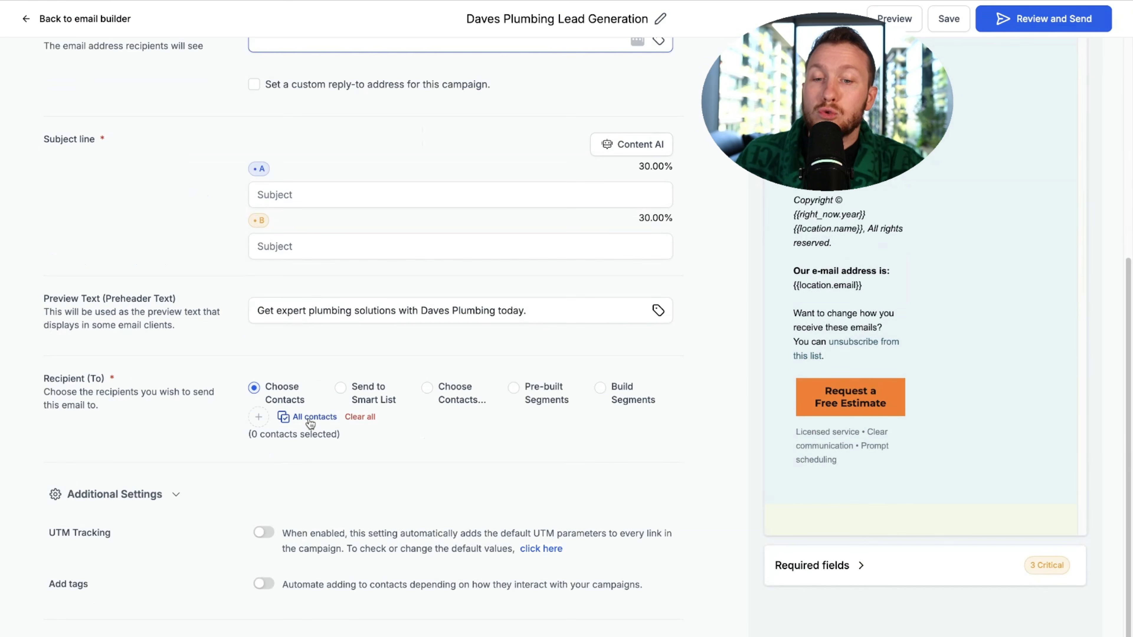
pyautogui.scroll(5, 308, 424)
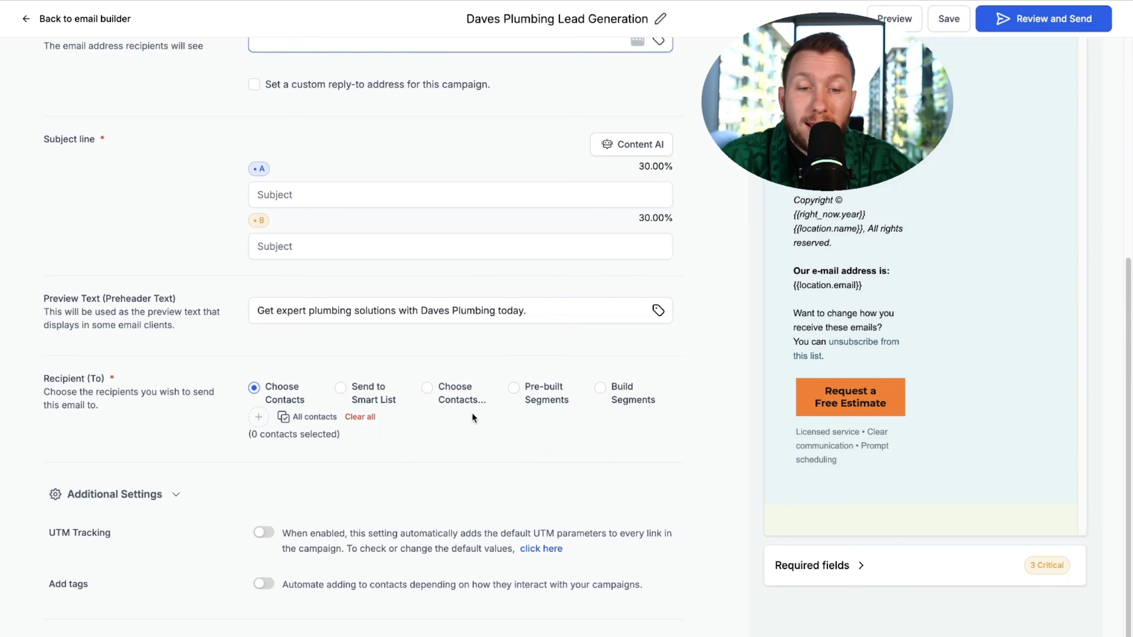
pyautogui.scroll(8, 472, 412)
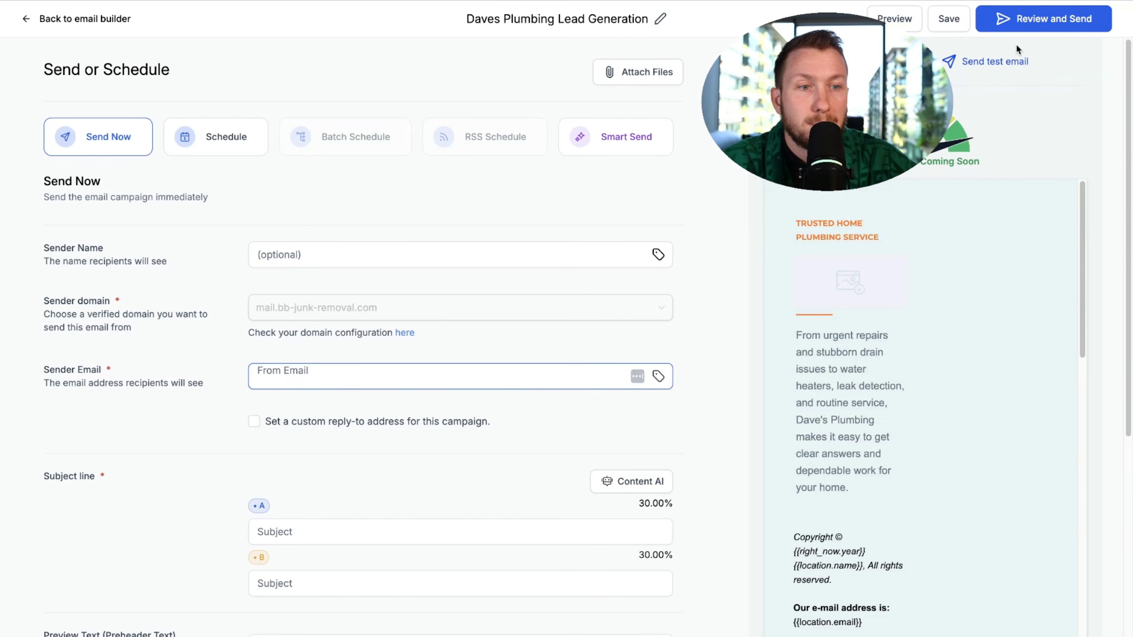
pyautogui.scroll(-8, 436, 405)
pyautogui.scroll(8, 436, 405)
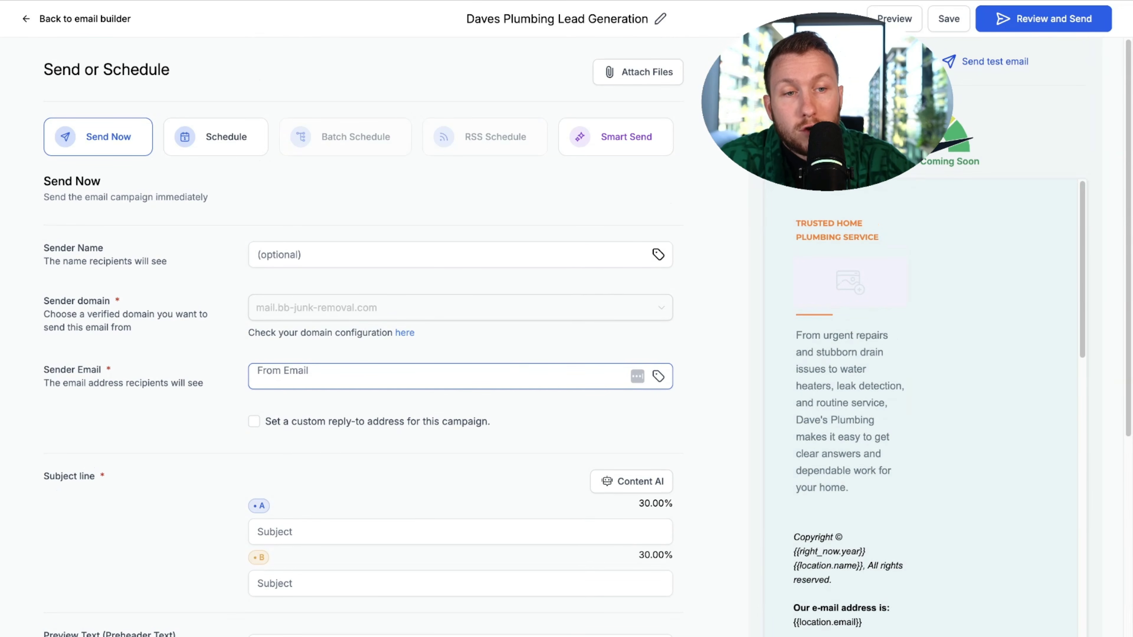
pyautogui.click(656, 142)
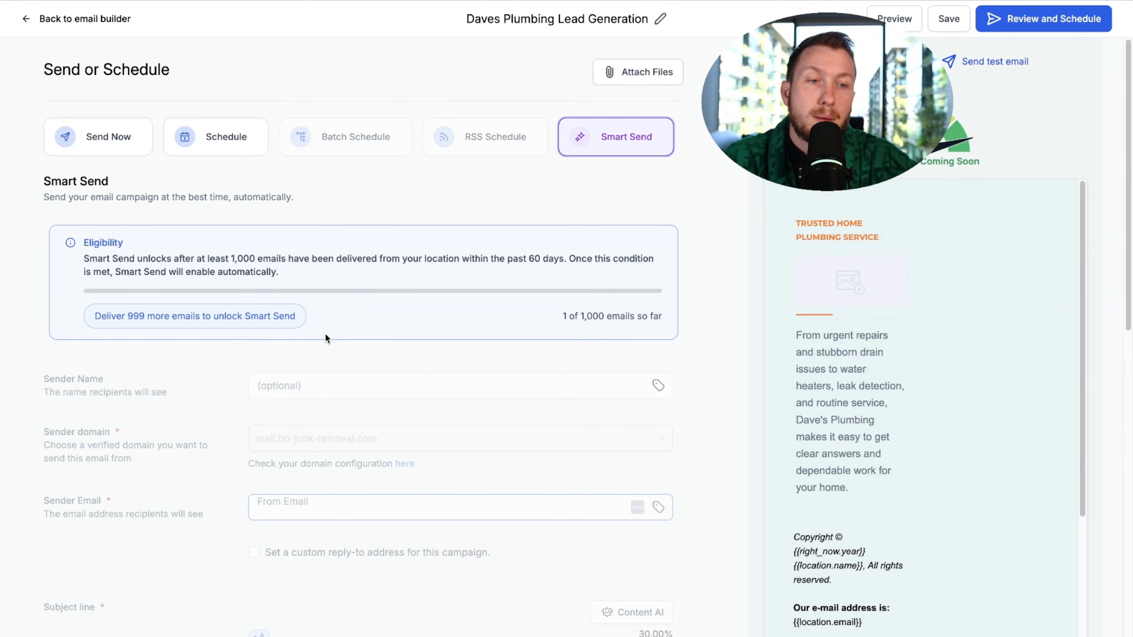
# Choose Schedule as the send mode, review the campaign's required fields and request an AI fix for them.
pyautogui.click(1062, 20)
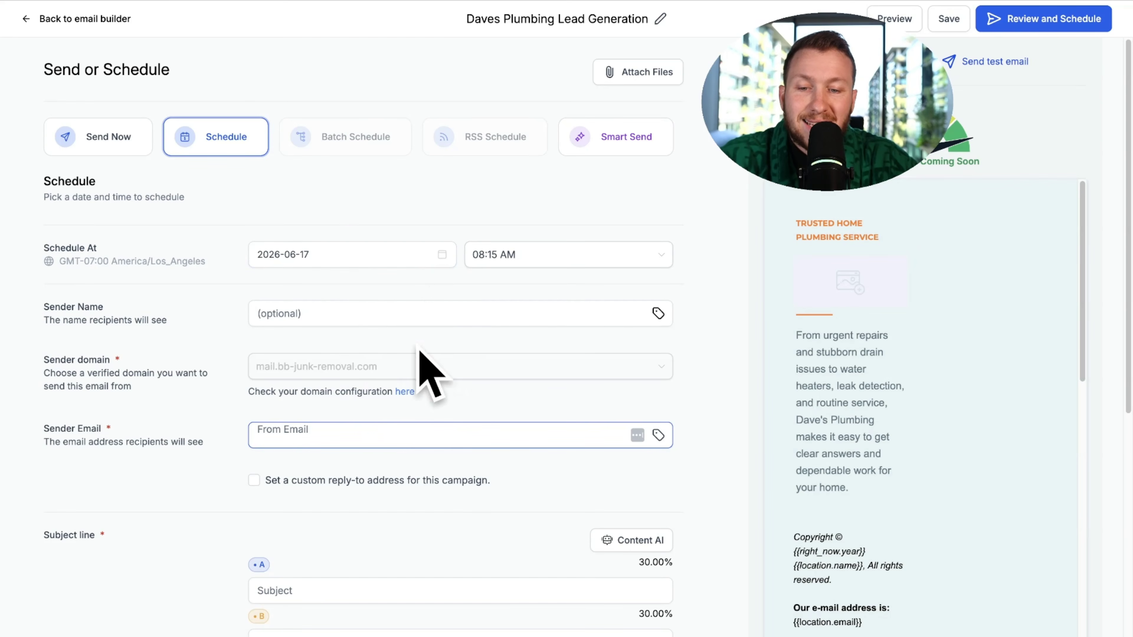
pyautogui.click(1052, 25)
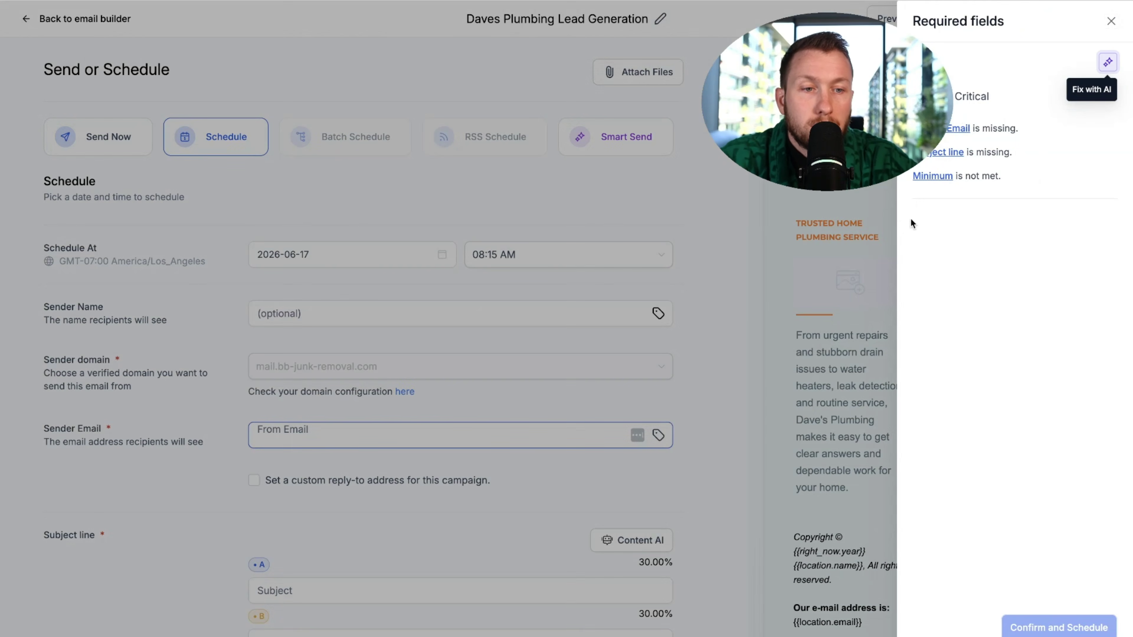
pyautogui.click(1112, 22)
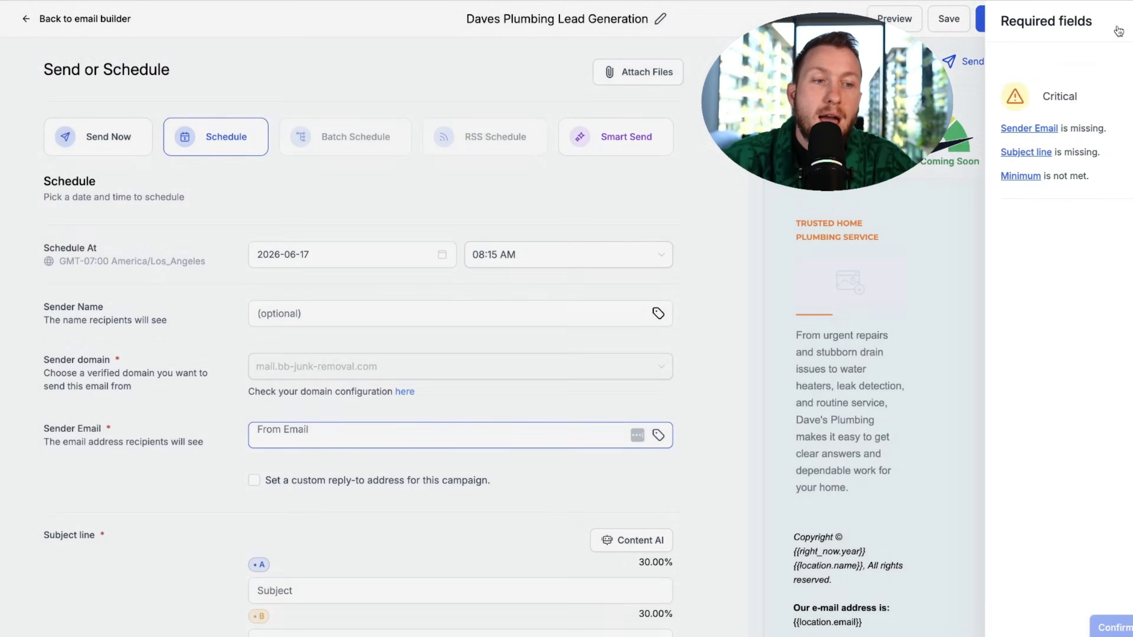
pyautogui.click(1046, 28)
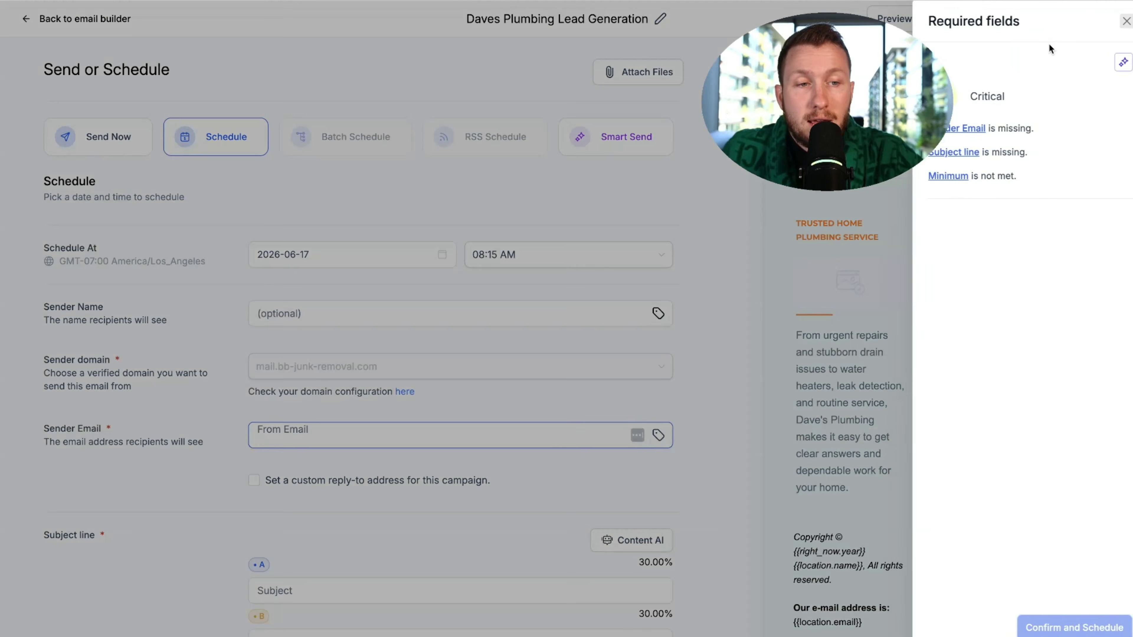
pyautogui.click(1109, 63)
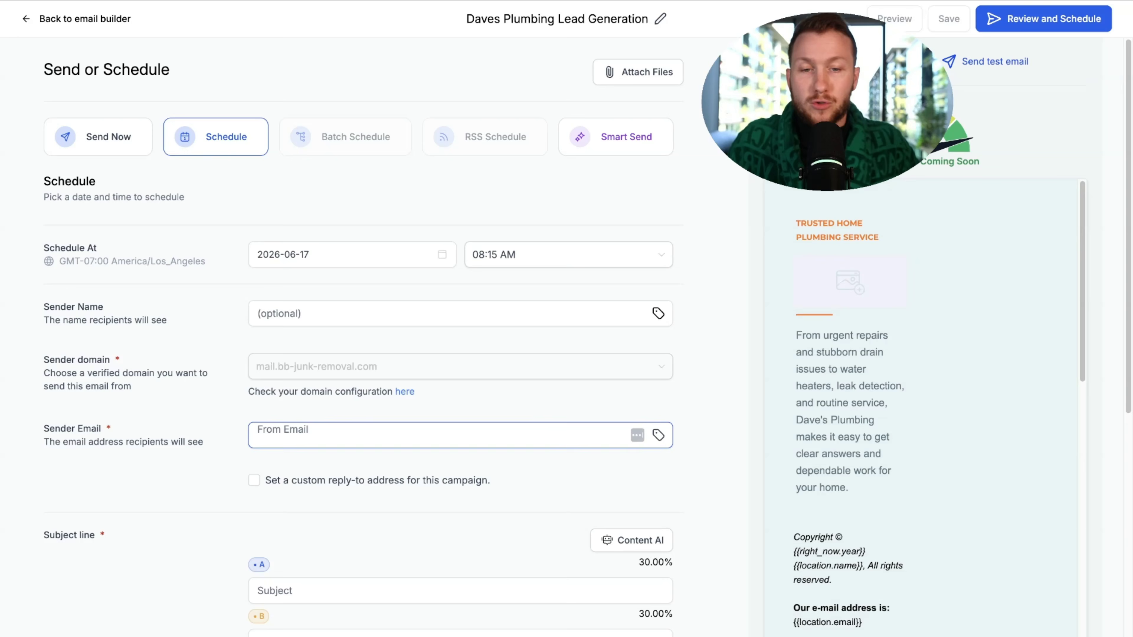
# Check the scheduled campaign's sender email, subject line and preview text fields, and return to the campaigns list.
pyautogui.scroll(-9, 460, 306)
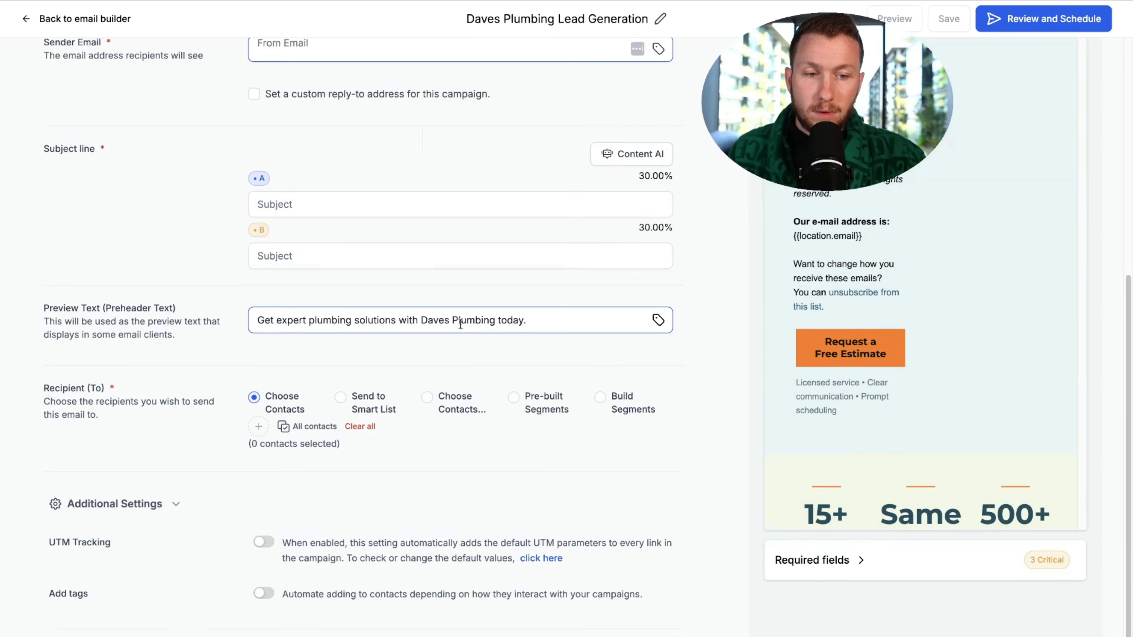
pyautogui.scroll(9, 401, 321)
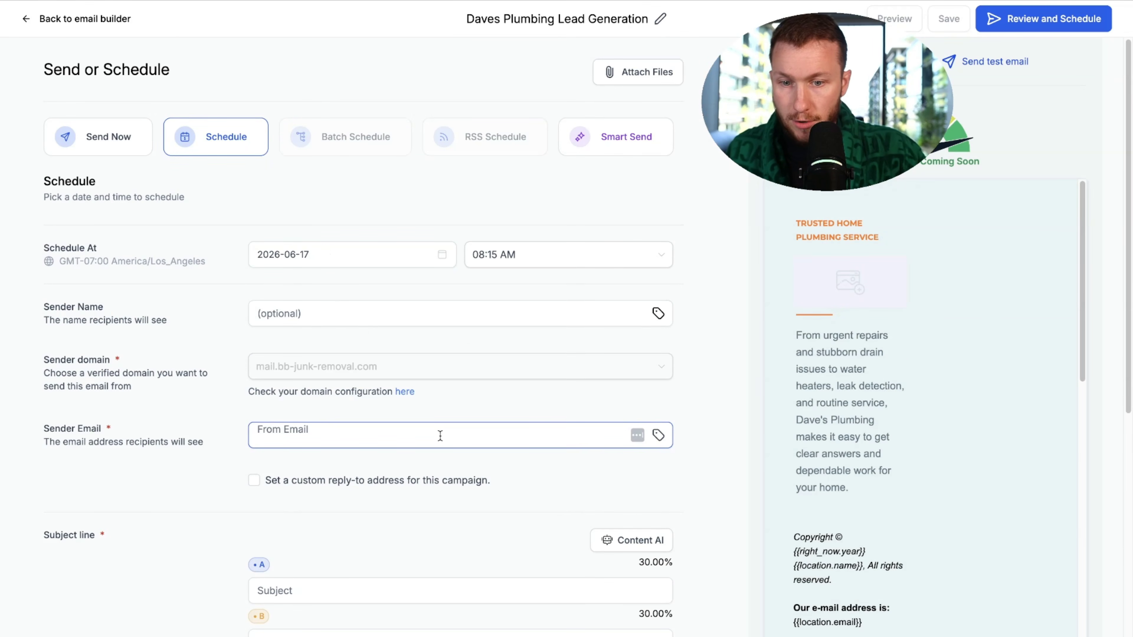
pyautogui.scroll(-9, 440, 435)
pyautogui.click(522, 309)
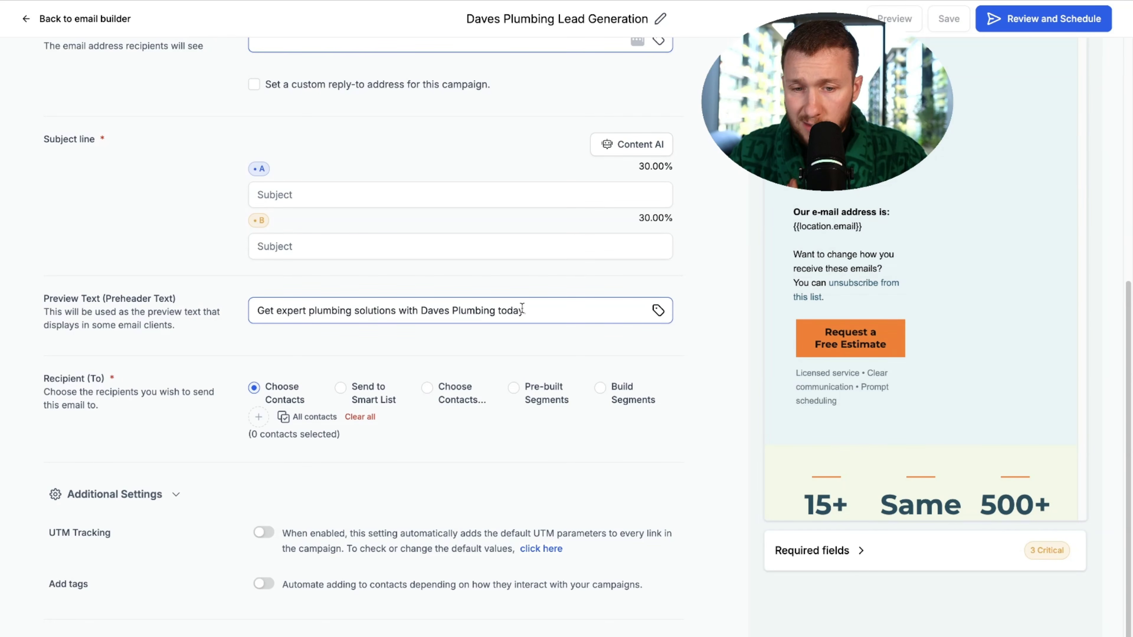
pyautogui.scroll(9, 567, 369)
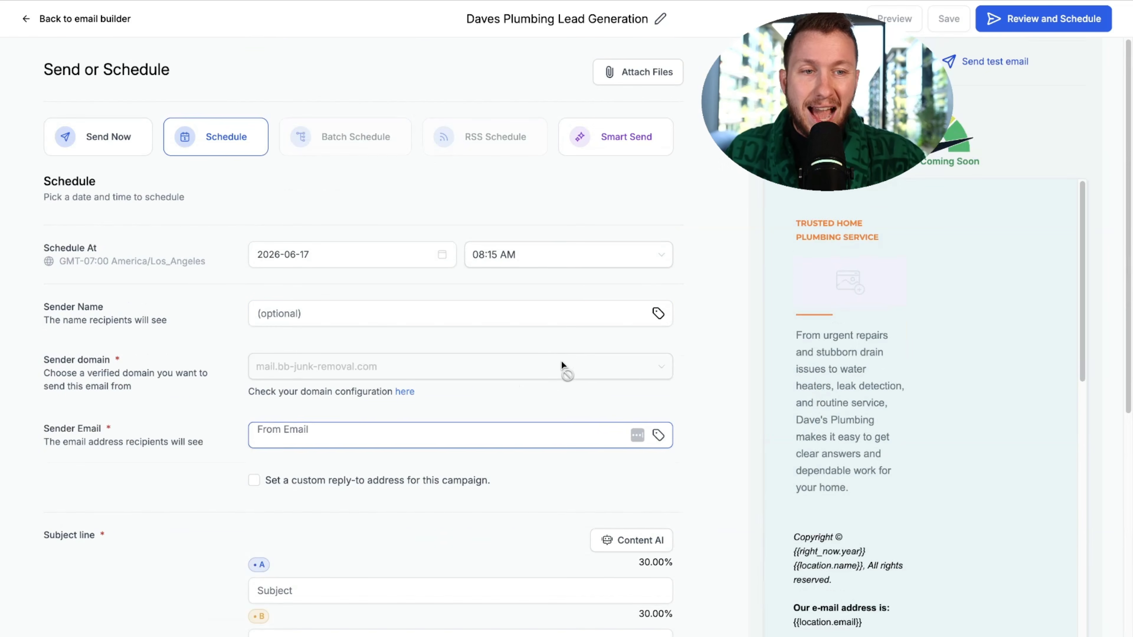
pyautogui.click(58, 19)
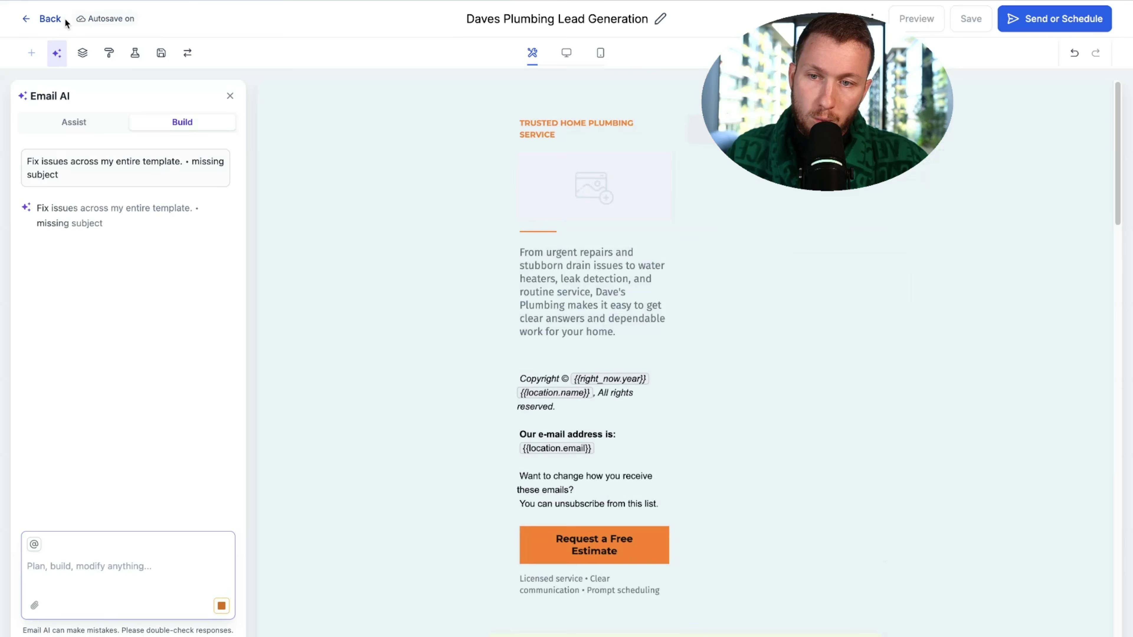
pyautogui.click(50, 20)
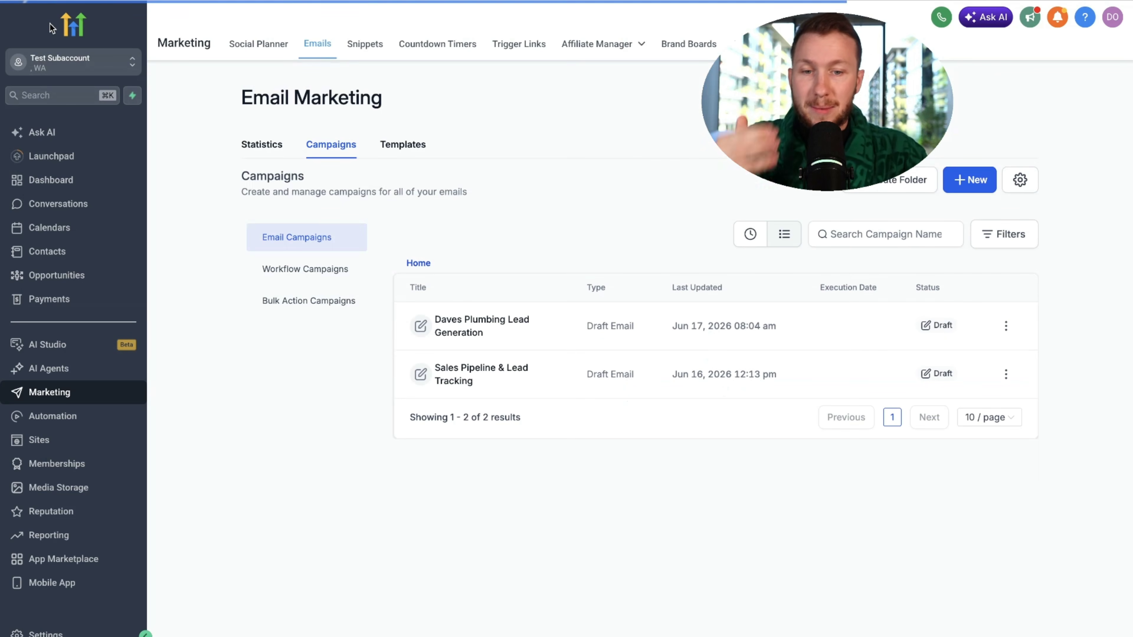
# Open the email settings and set the attribution window to 7 days, attributed to All Campaigns.
pyautogui.click(1021, 181)
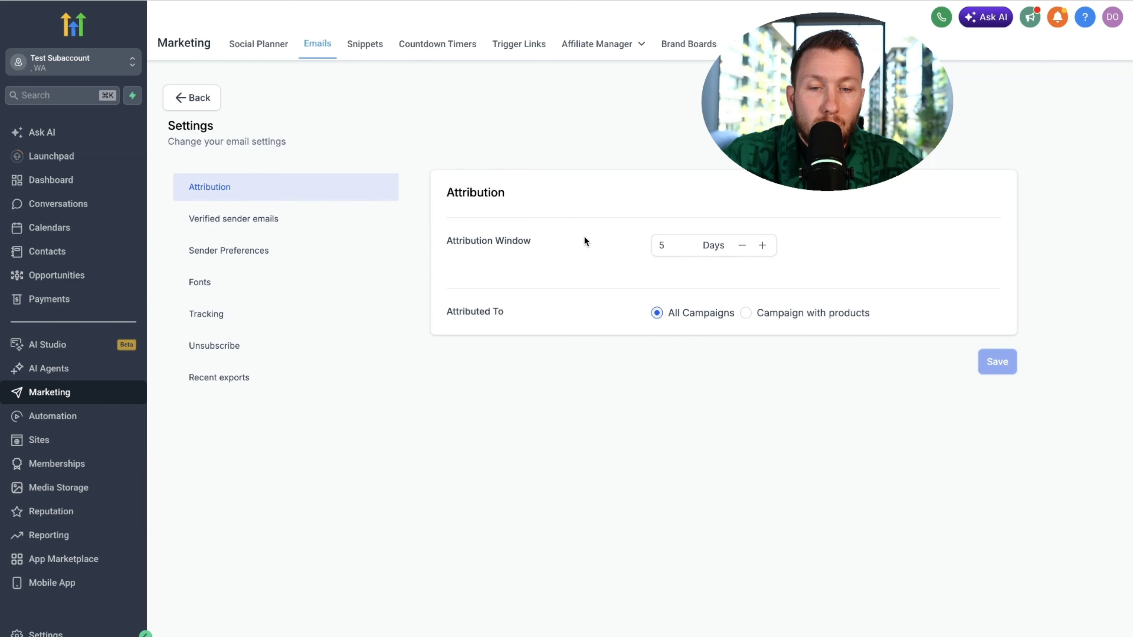
pyautogui.click(783, 318)
pyautogui.click(763, 277)
pyautogui.click(762, 278)
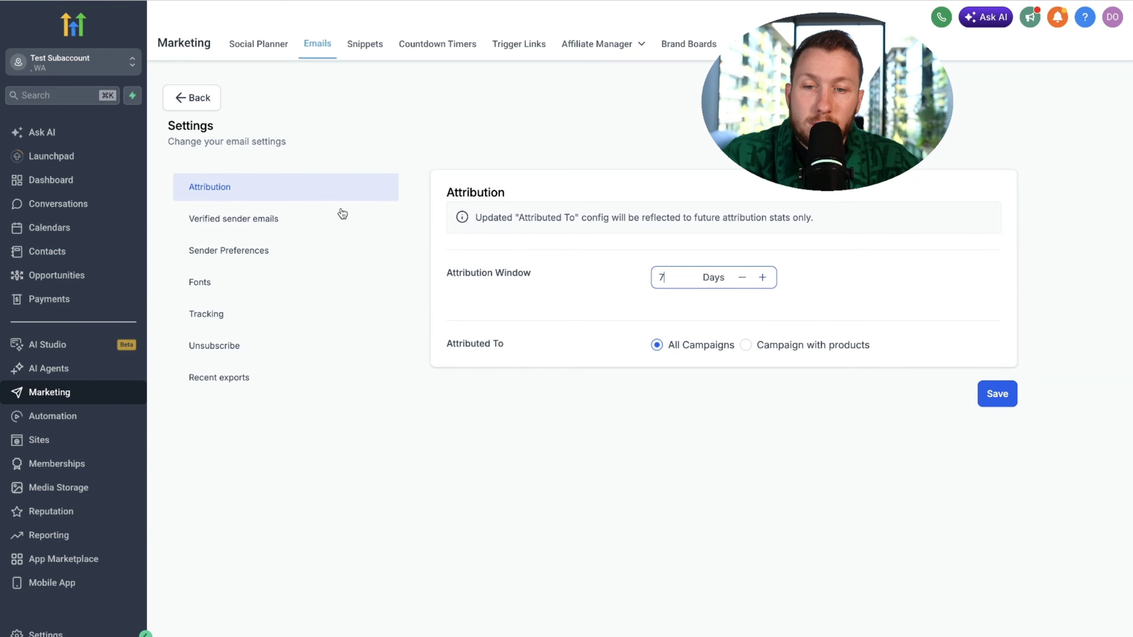
# View the verified sender emails and the email verification form, and open the Sender Preferences settings.
pyautogui.click(324, 223)
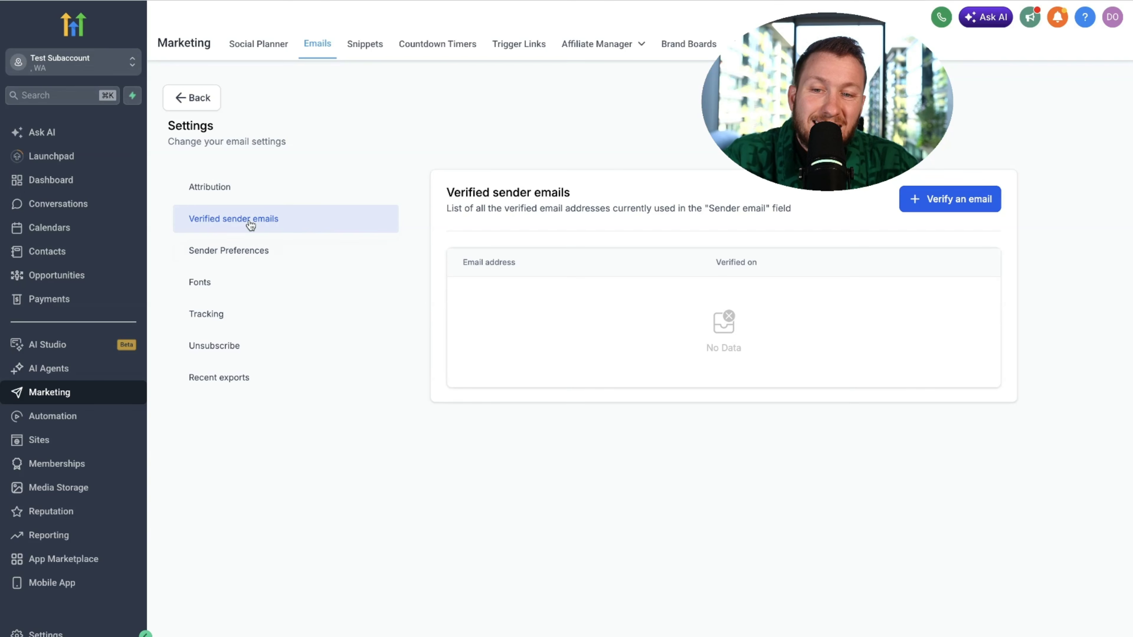
pyautogui.click(902, 199)
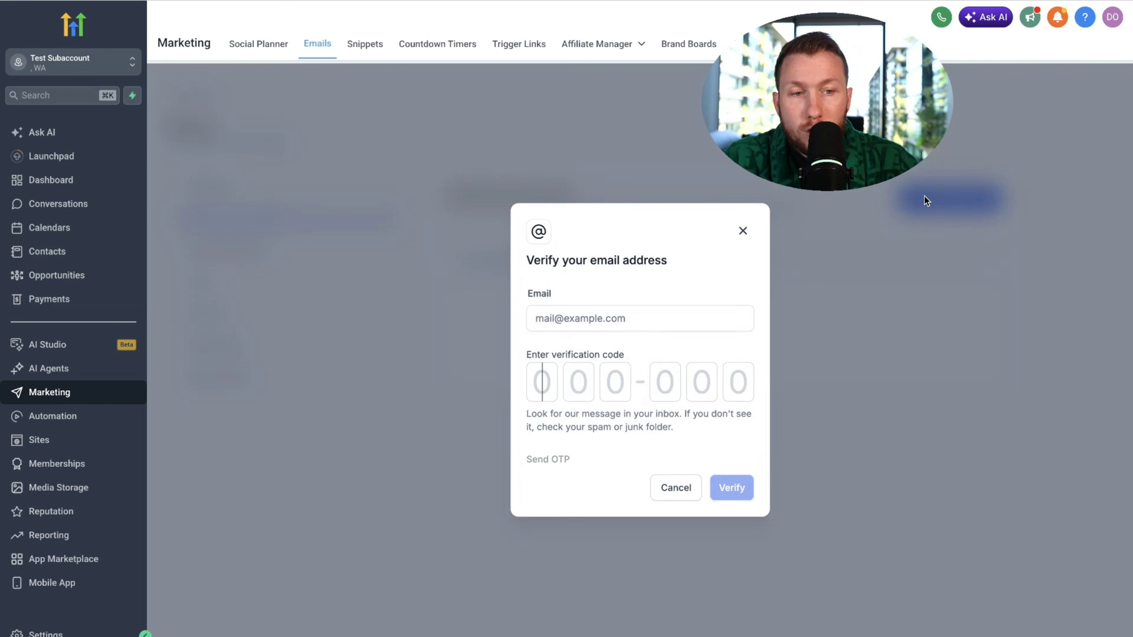
pyautogui.click(743, 230)
pyautogui.click(215, 251)
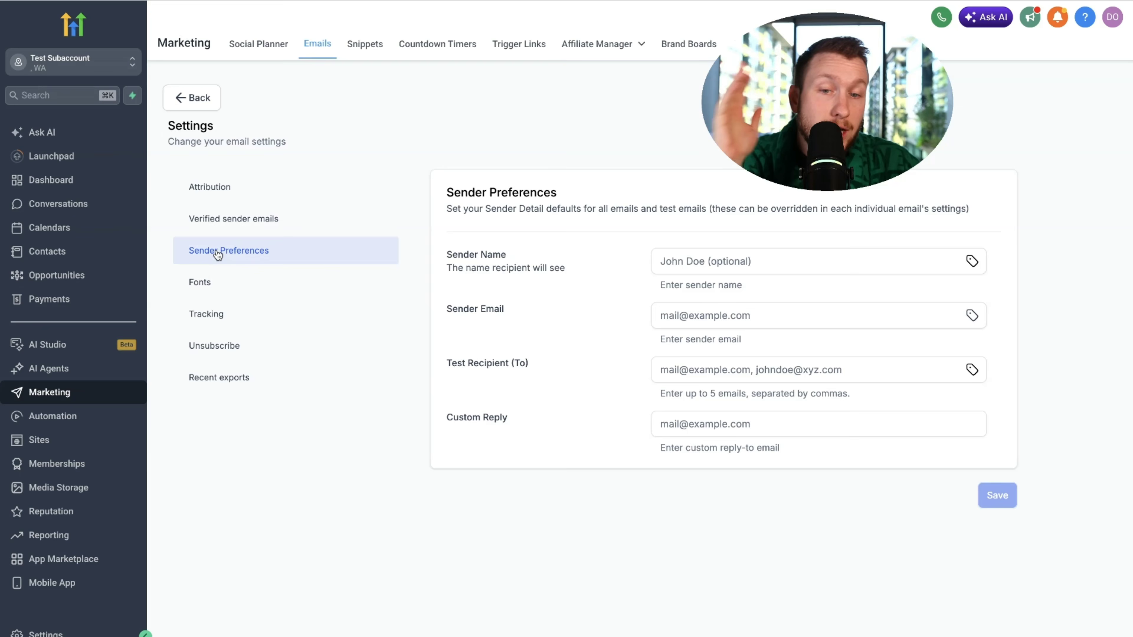
# Review the default sender name field and the options for adding a Google font in the email settings.
pyautogui.click(707, 259)
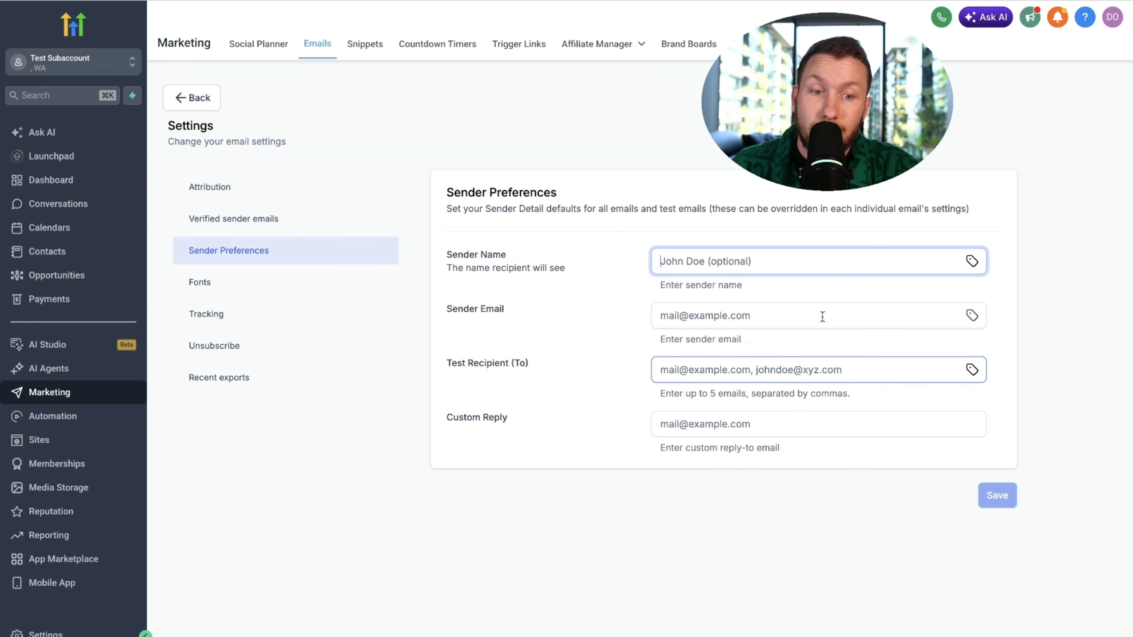
pyautogui.click(344, 281)
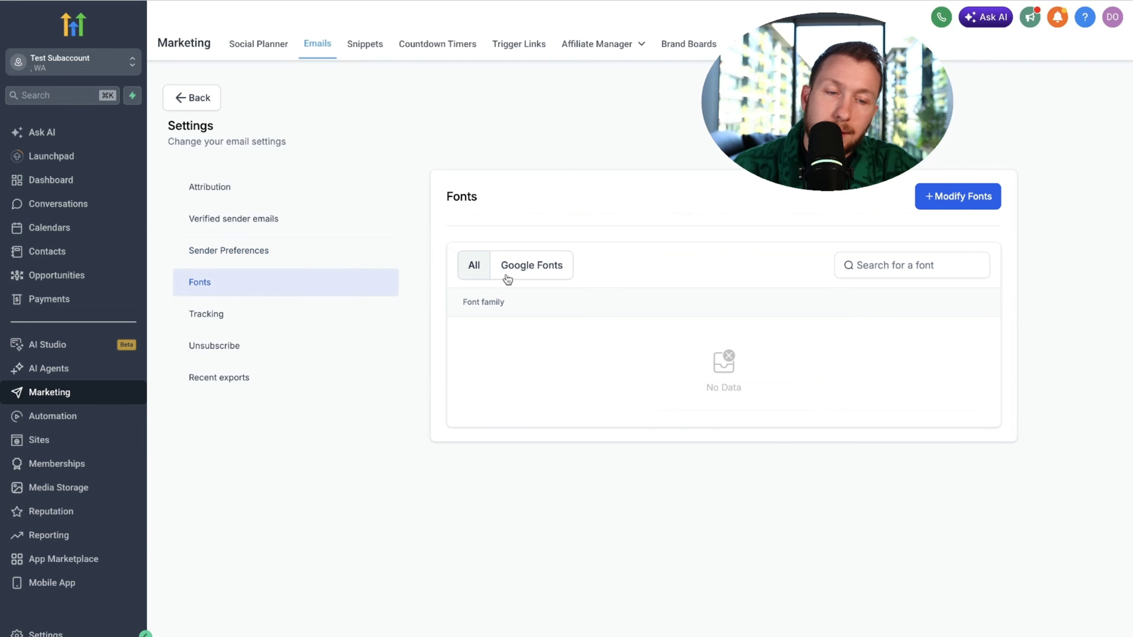
pyautogui.click(938, 206)
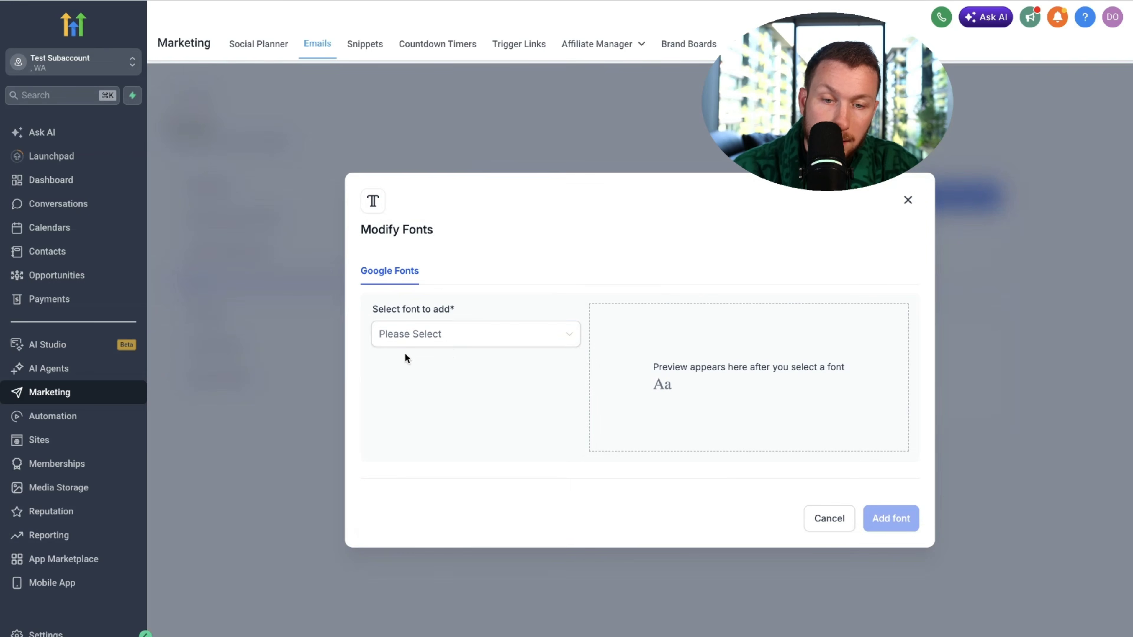
pyautogui.click(407, 342)
pyautogui.click(908, 200)
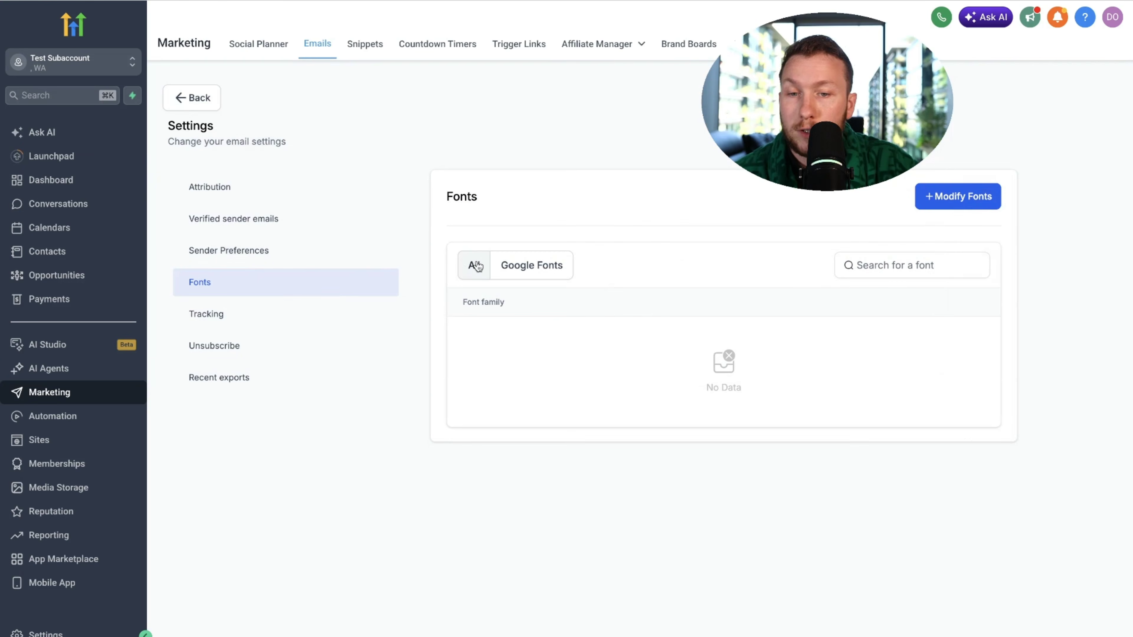
# Review the default email tracking options and save Dynamic as the preferred unsubscribe flow.
pyautogui.click(314, 311)
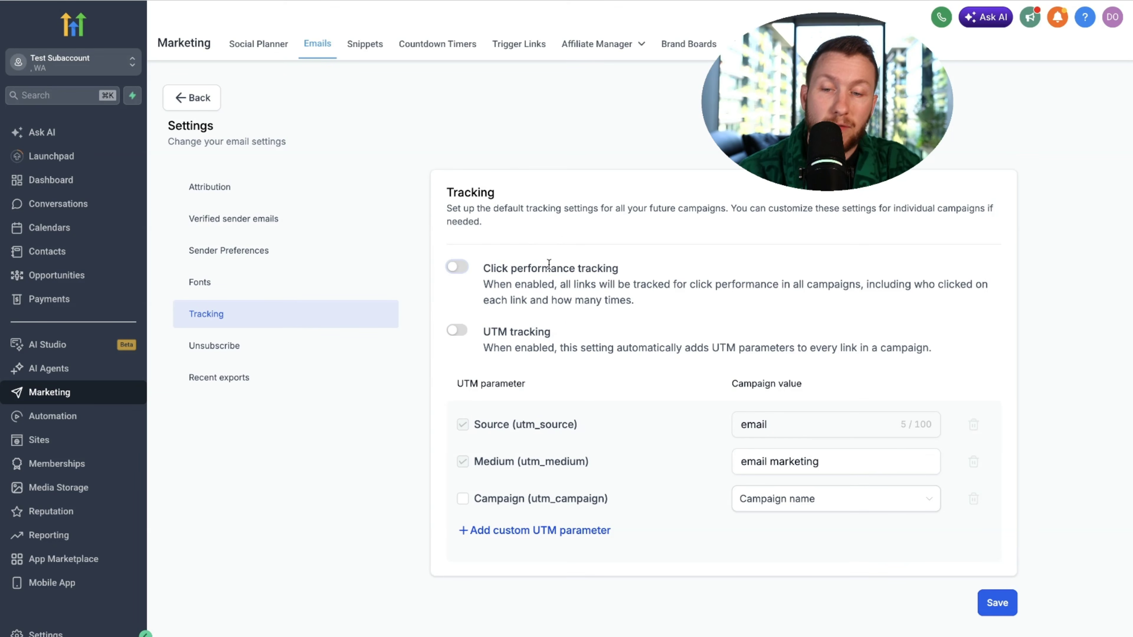
pyautogui.click(269, 348)
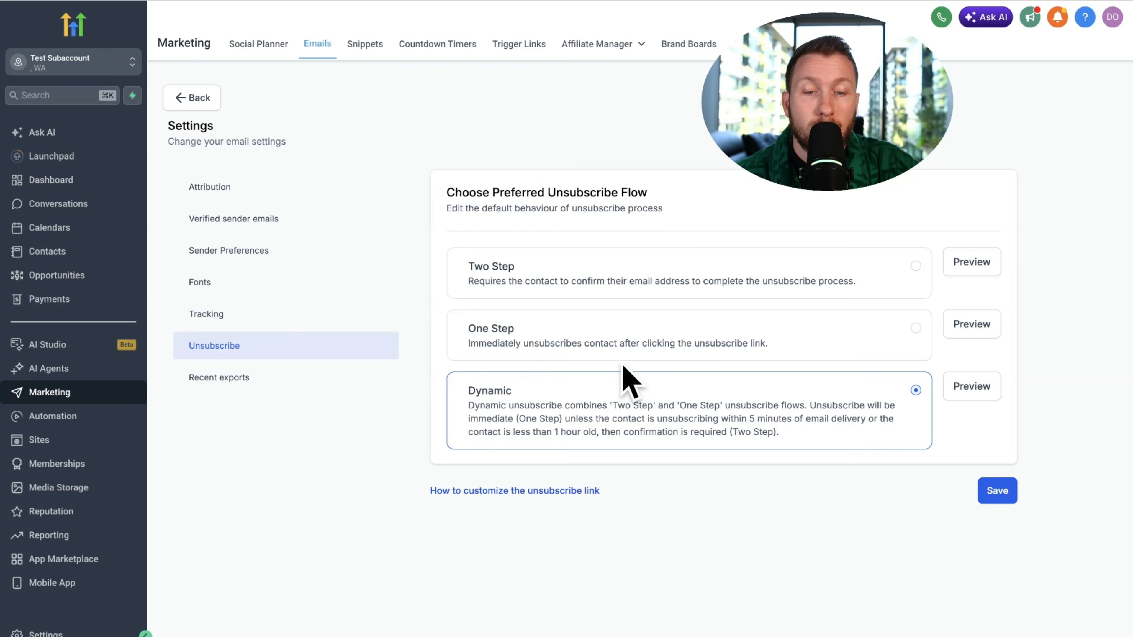
pyautogui.click(1003, 493)
# Review the recent email exports and the engagement statistics for email marketing.
pyautogui.click(332, 371)
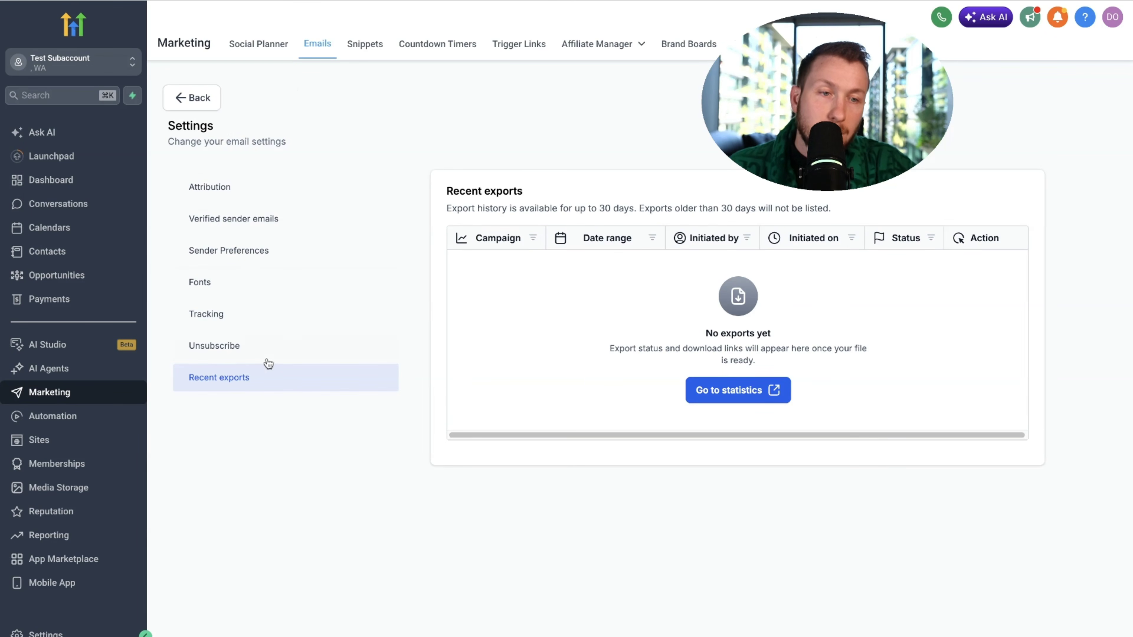
pyautogui.click(196, 100)
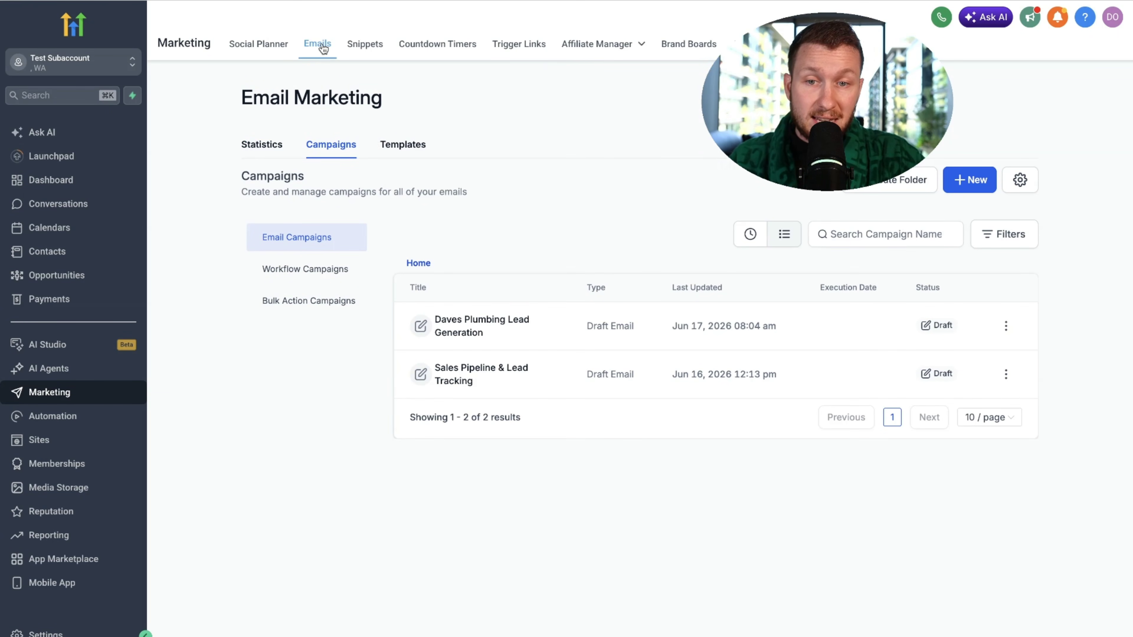
pyautogui.click(281, 145)
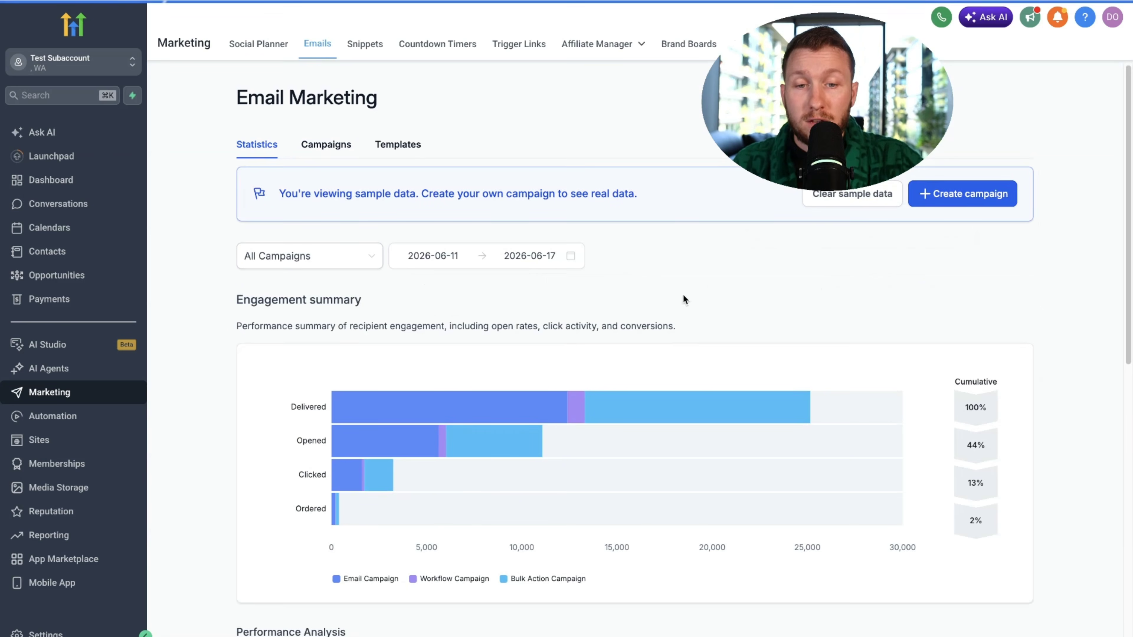
pyautogui.click(345, 147)
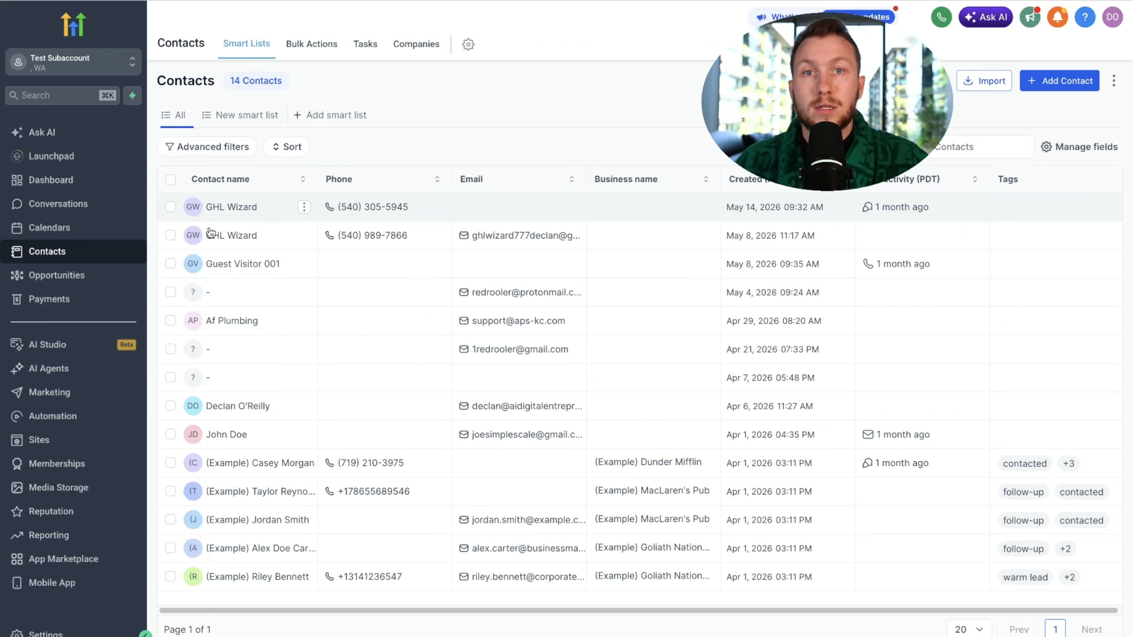
# Look through the workflow, bulk action and email campaign lists in email marketing.
pyautogui.click(79, 392)
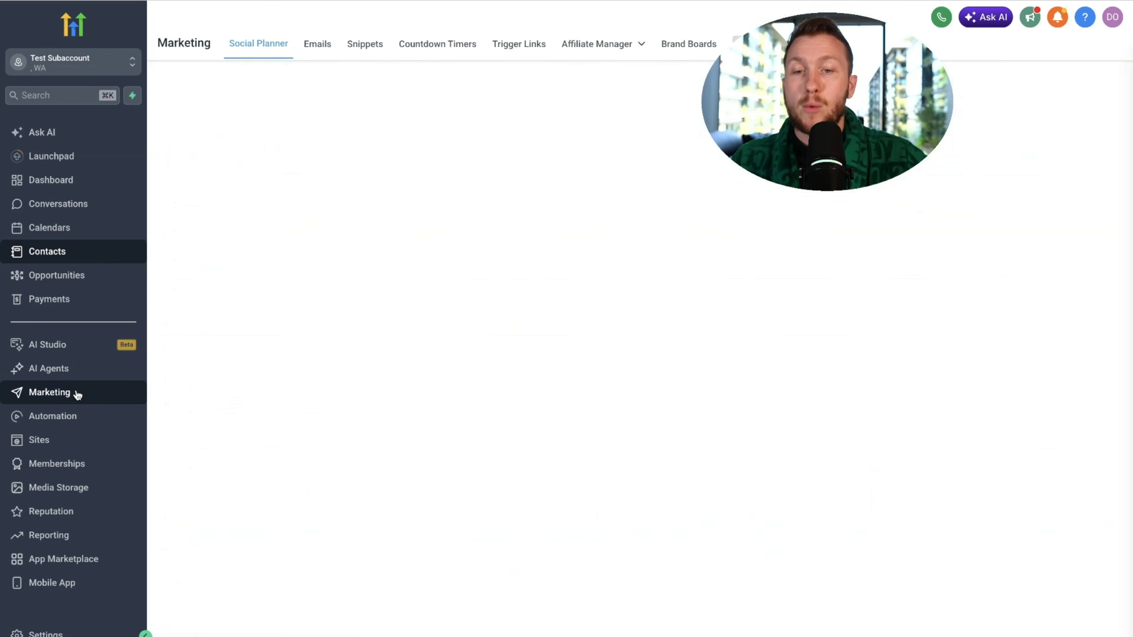
pyautogui.click(312, 45)
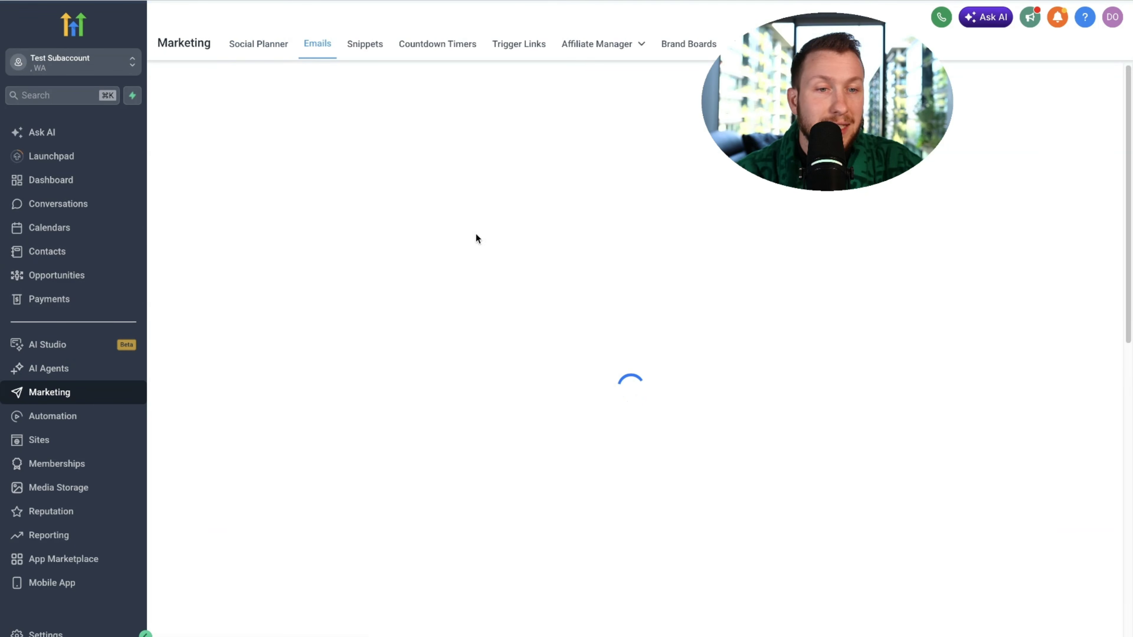
pyautogui.click(315, 150)
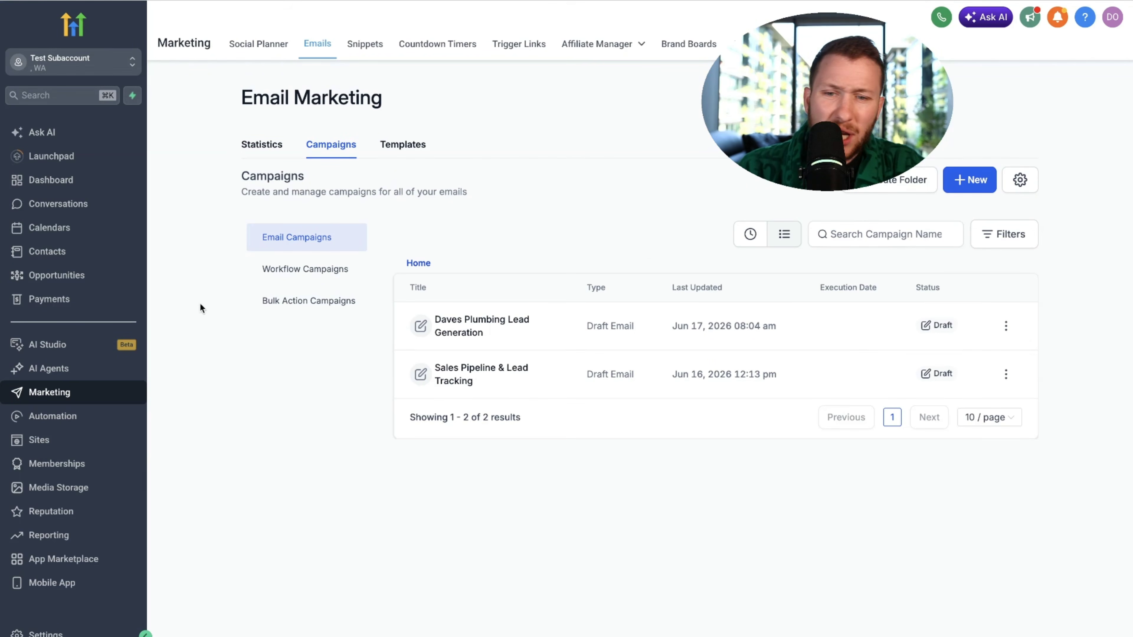
pyautogui.click(270, 268)
pyautogui.click(304, 300)
pyautogui.click(312, 237)
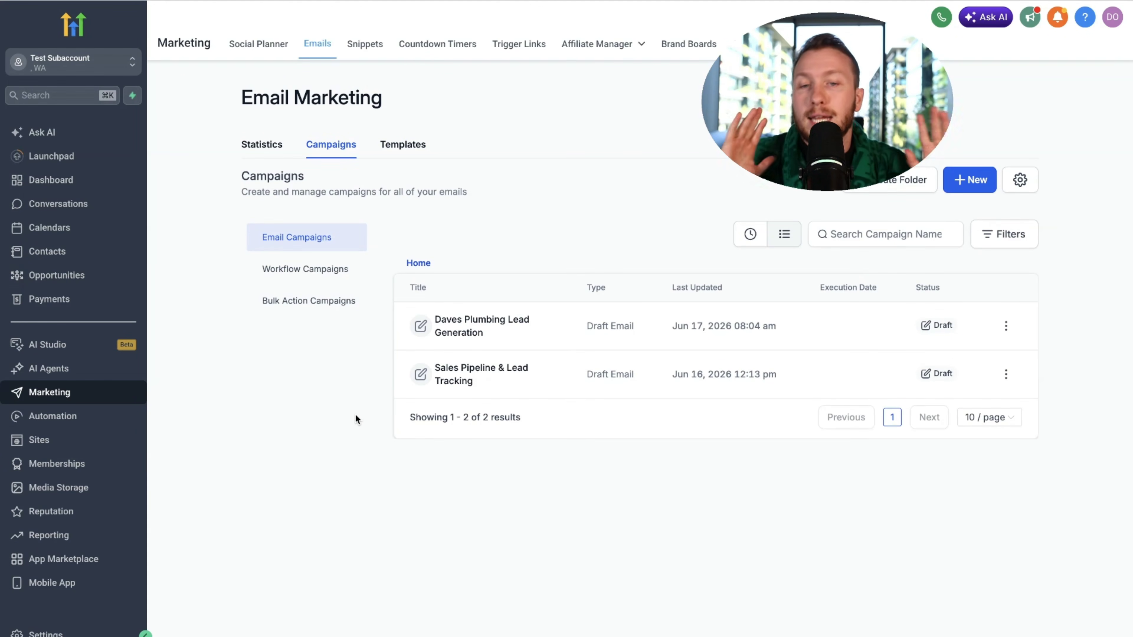
# View the trigger links and inspect the name and link URL fields for adding one, without creating it.
pyautogui.click(503, 55)
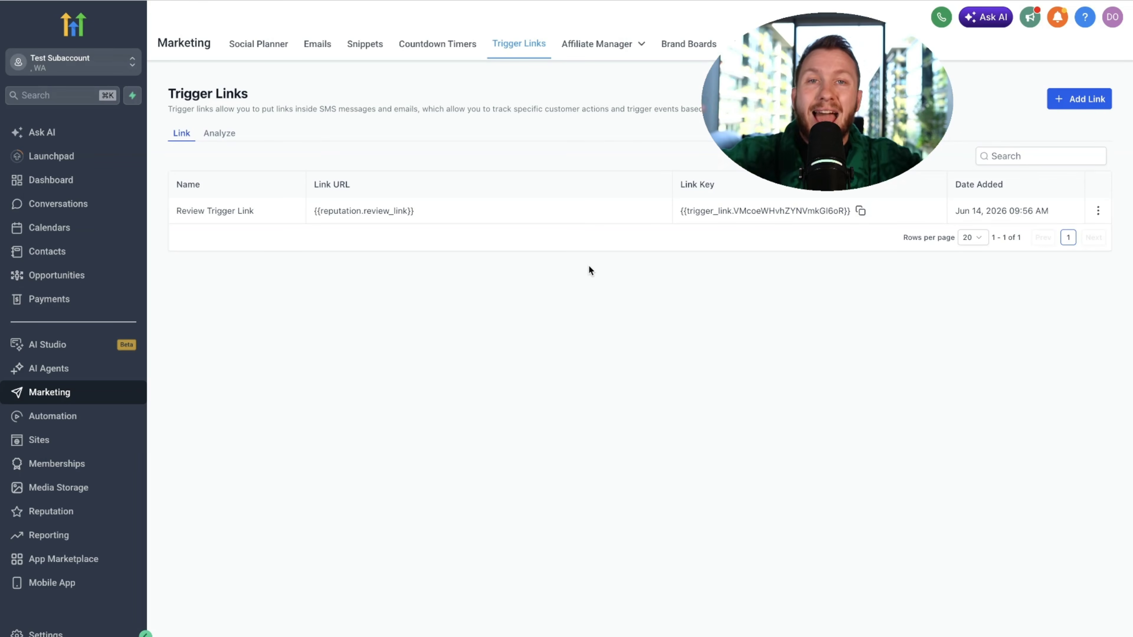
pyautogui.click(1080, 99)
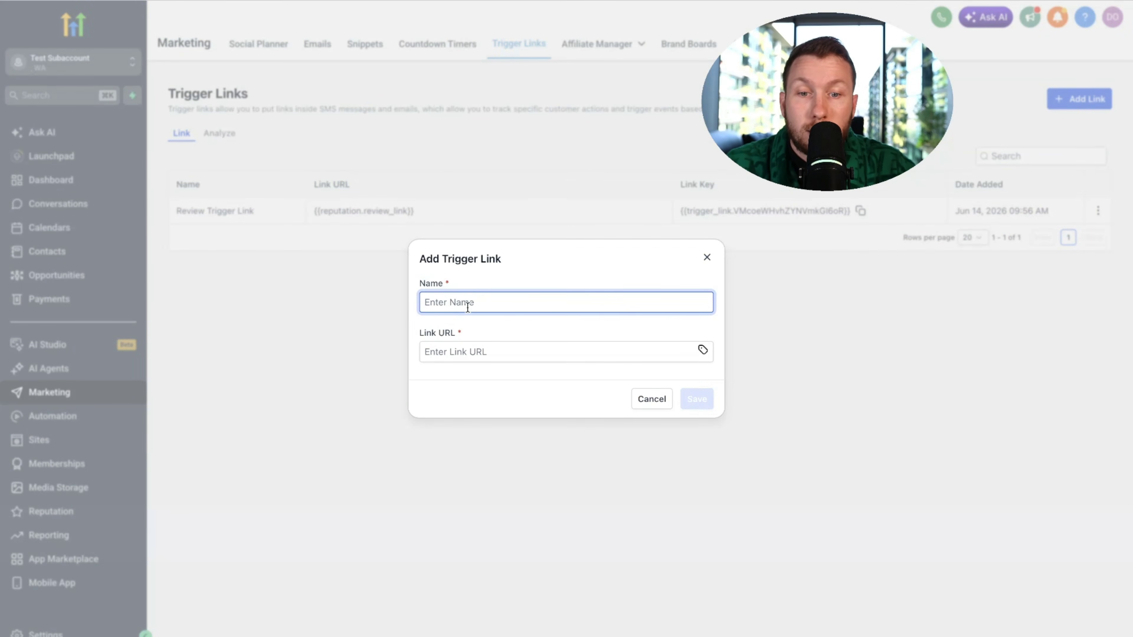
pyautogui.click(446, 353)
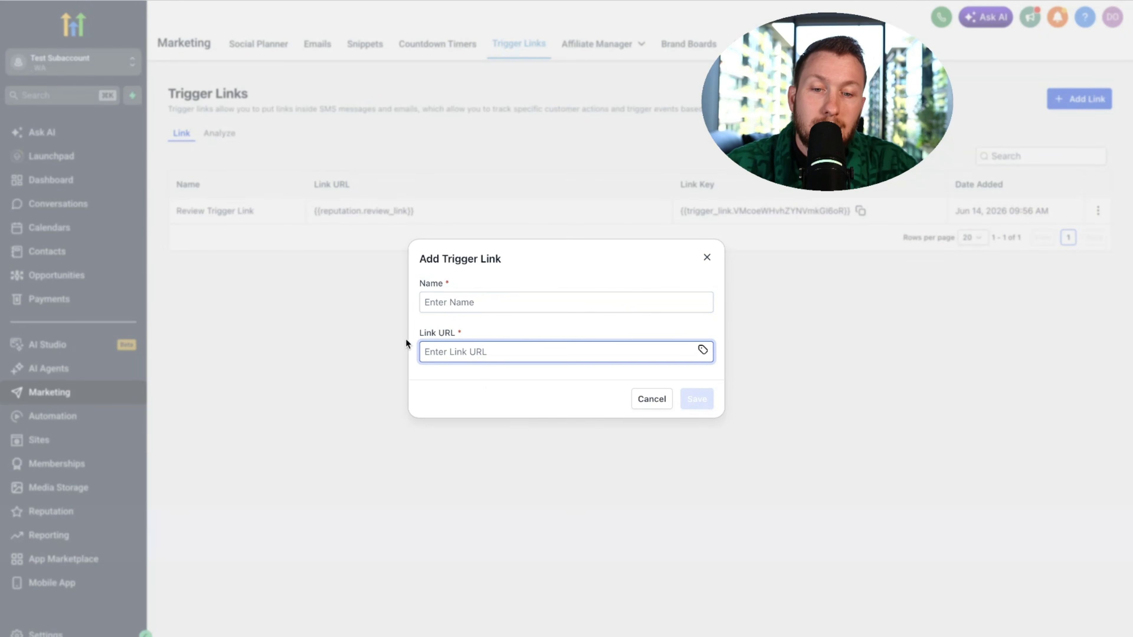
pyautogui.click(706, 259)
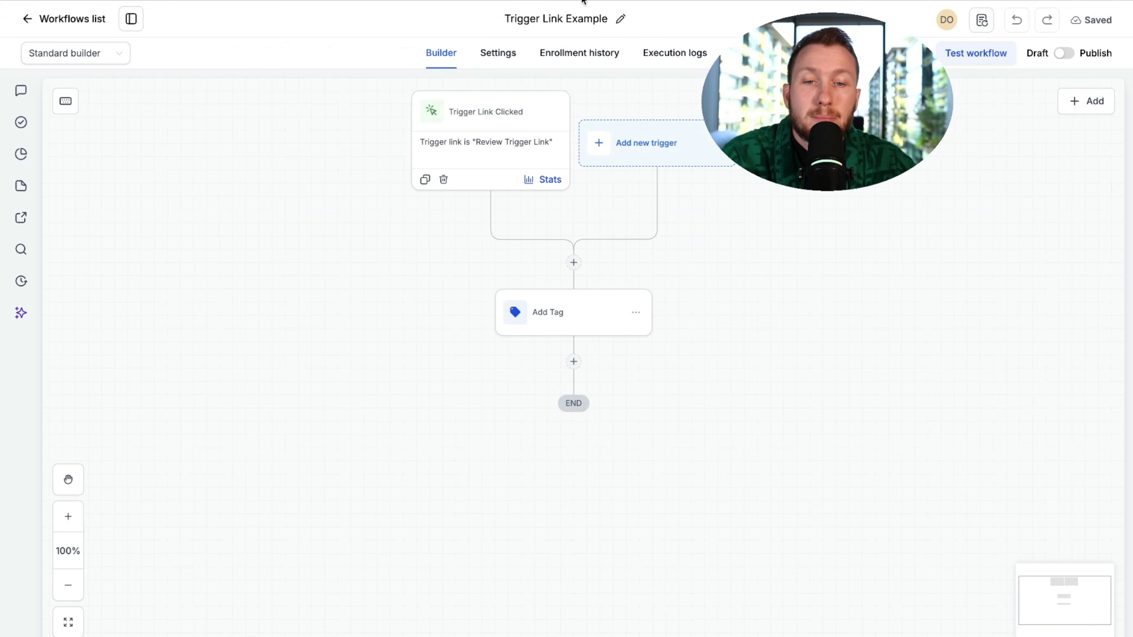
# Inspect the Trigger Link Clicked trigger and the Add Tag action in the Trigger Link Example workflow.
pyautogui.click(498, 154)
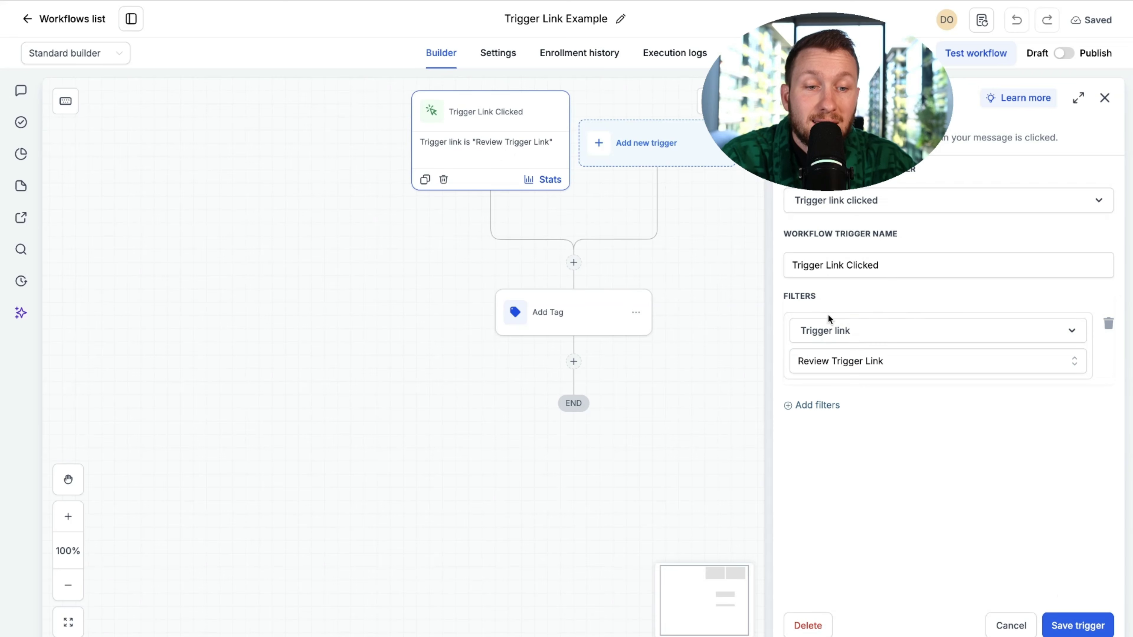
pyautogui.click(552, 303)
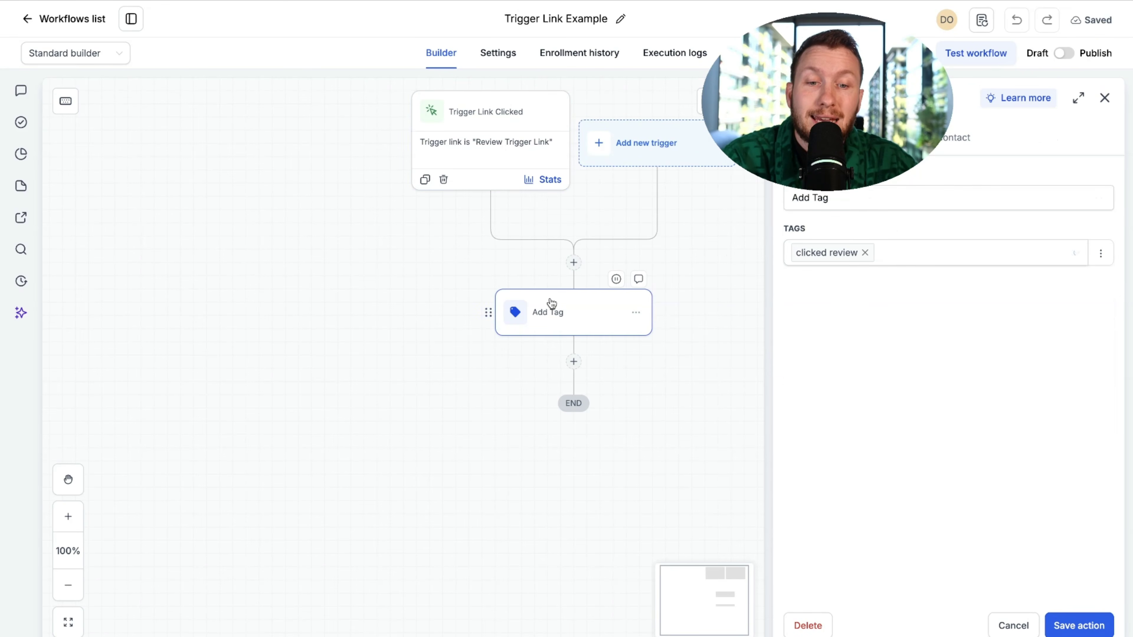
pyautogui.click(1104, 99)
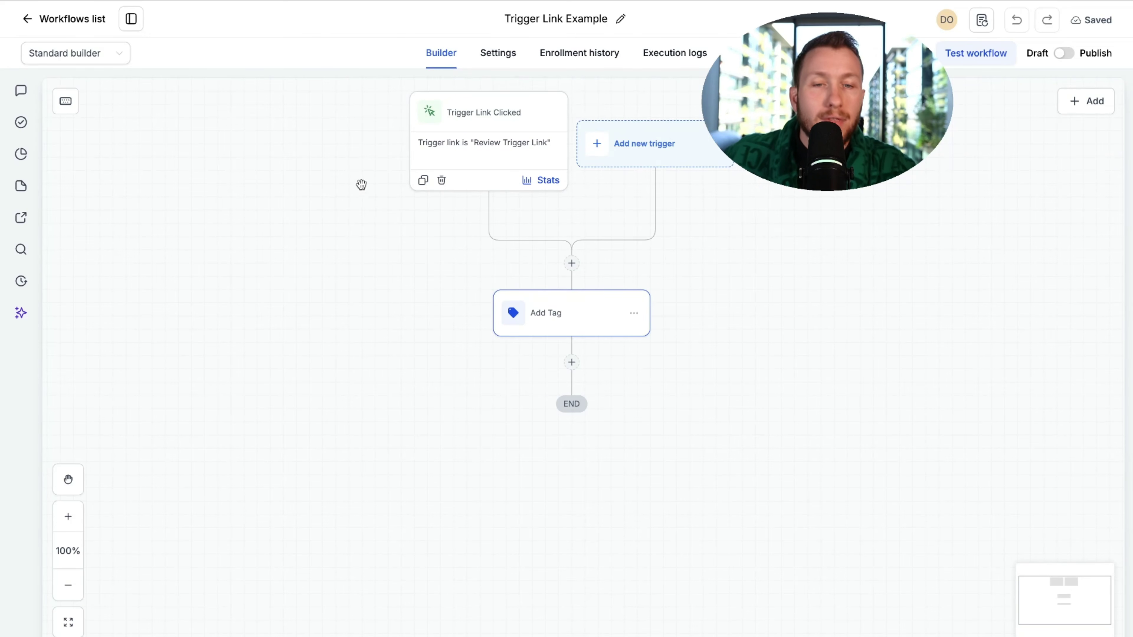
pyautogui.moveTo(321, 279); pyautogui.dragTo(328, 280)
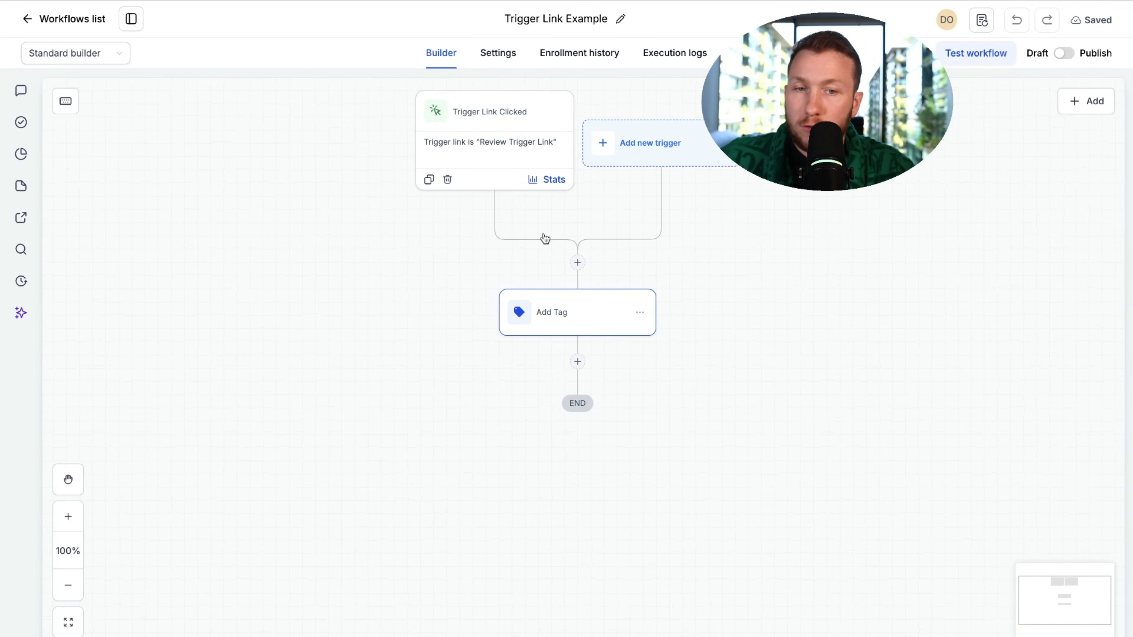
pyautogui.click(490, 1)
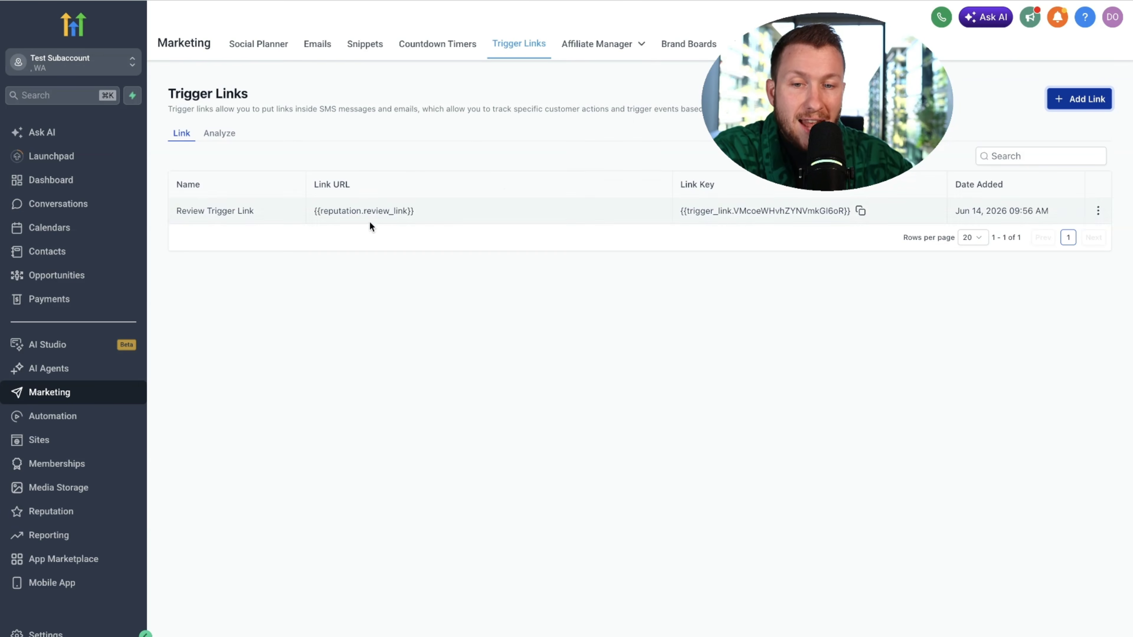
# Re-examine the required fields of a new trigger link and close the form without saving.
pyautogui.click(1083, 98)
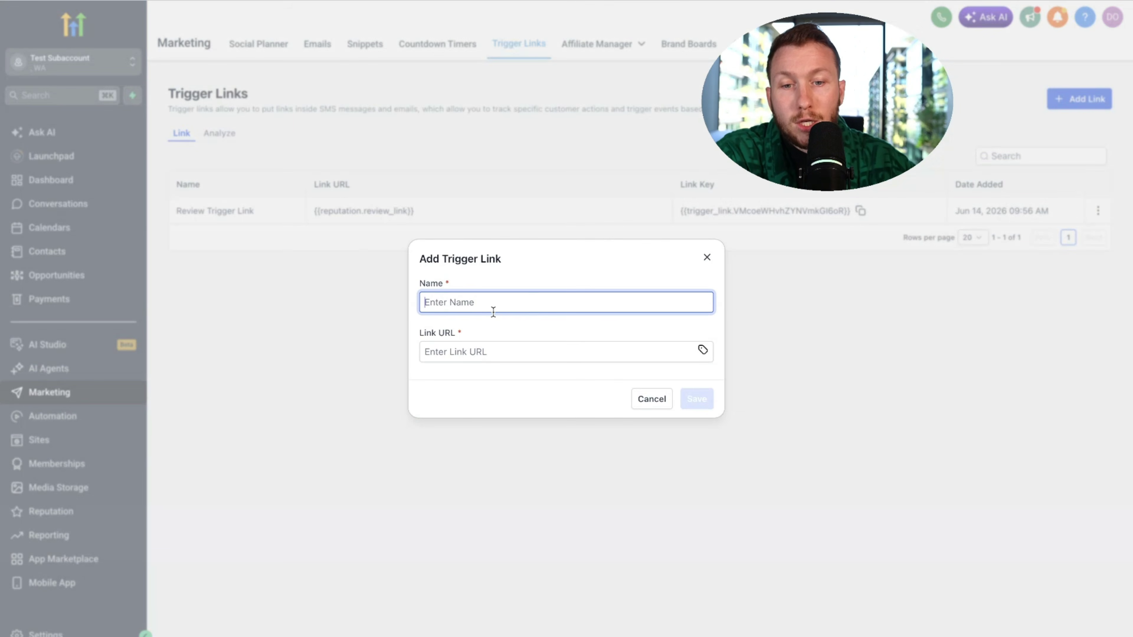
pyautogui.click(499, 351)
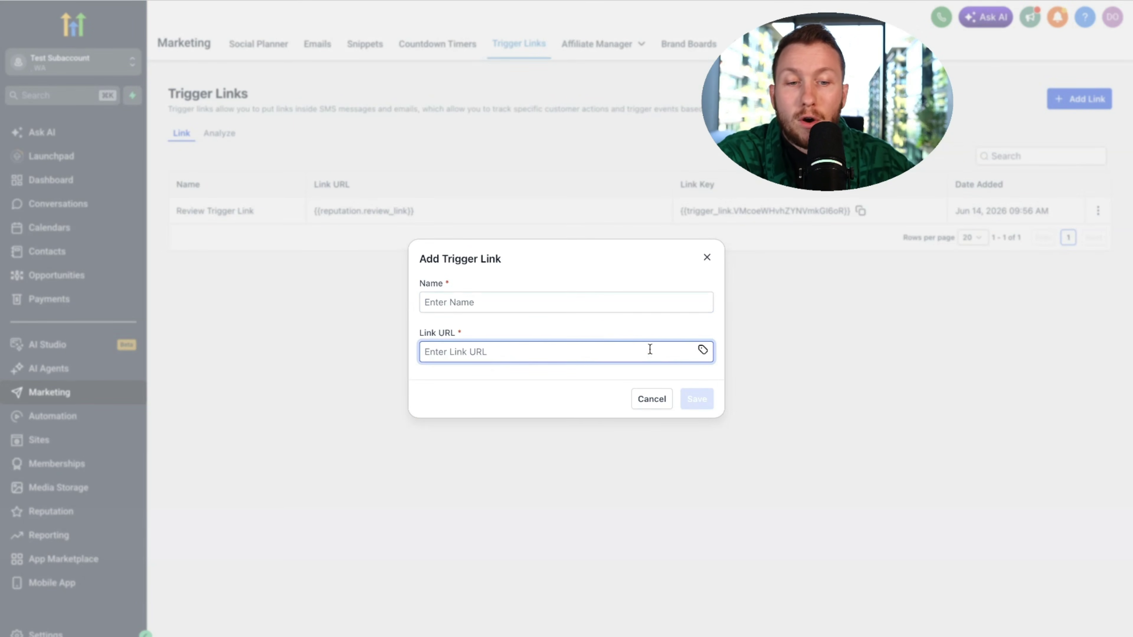
pyautogui.click(723, 258)
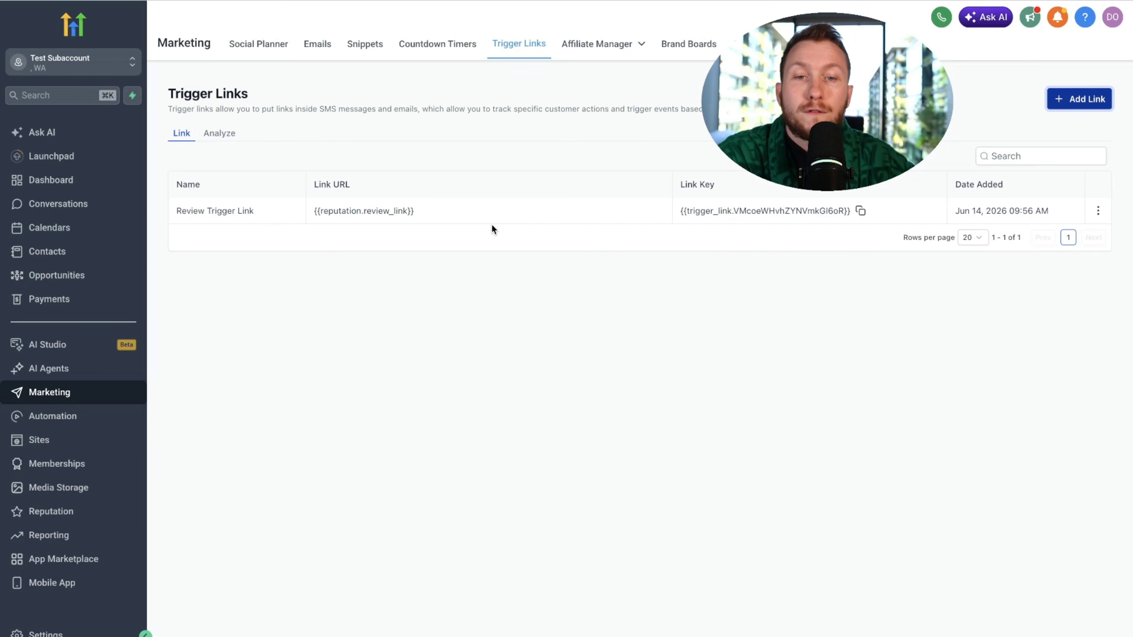
# Check the click analytics of the trigger links, briefly revisit the email section and return to the link list.
pyautogui.click(230, 133)
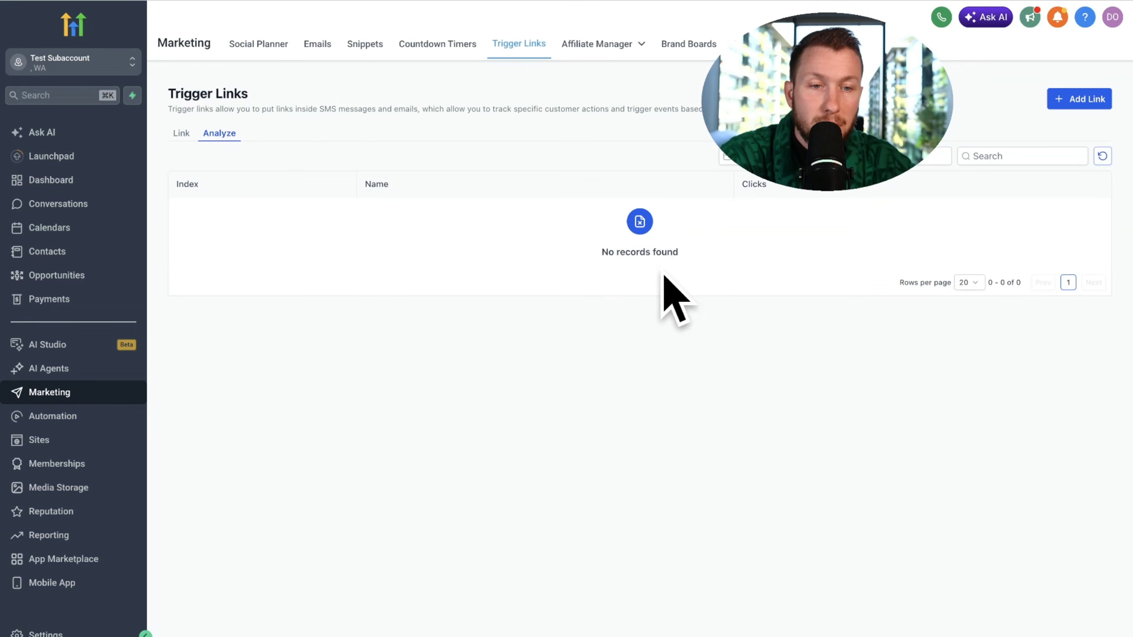
pyautogui.click(181, 134)
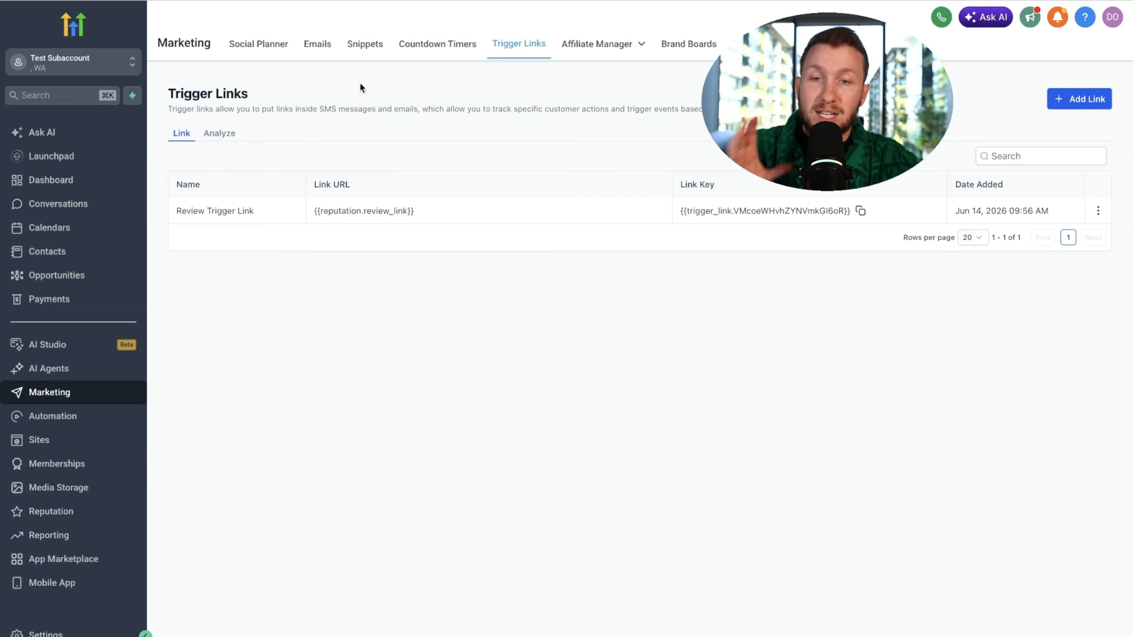
pyautogui.click(318, 55)
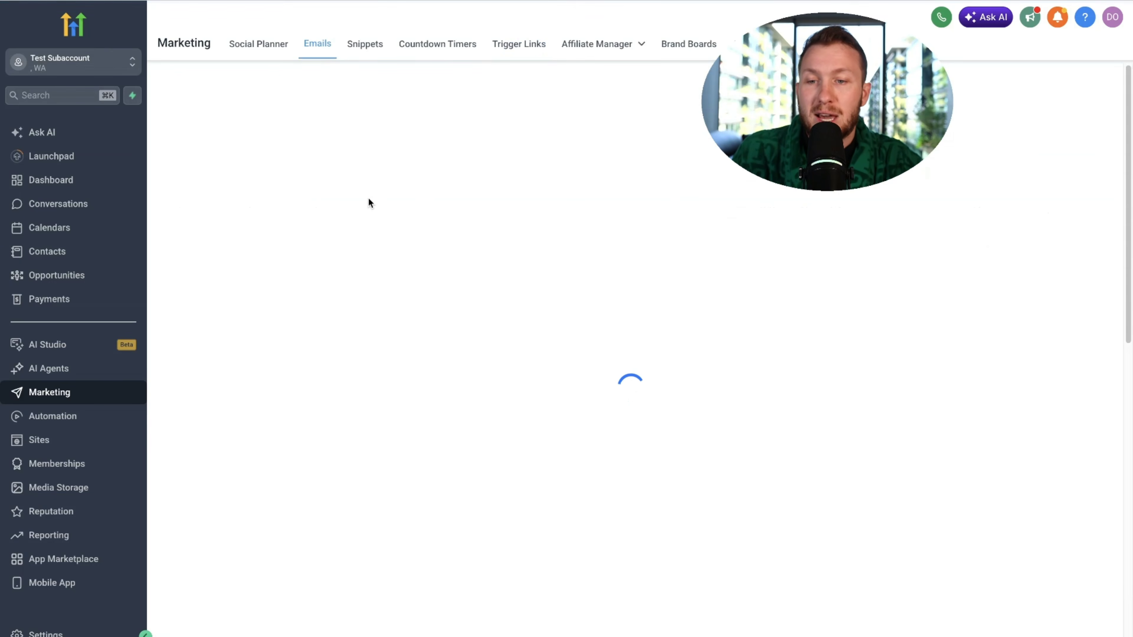
pyautogui.click(519, 43)
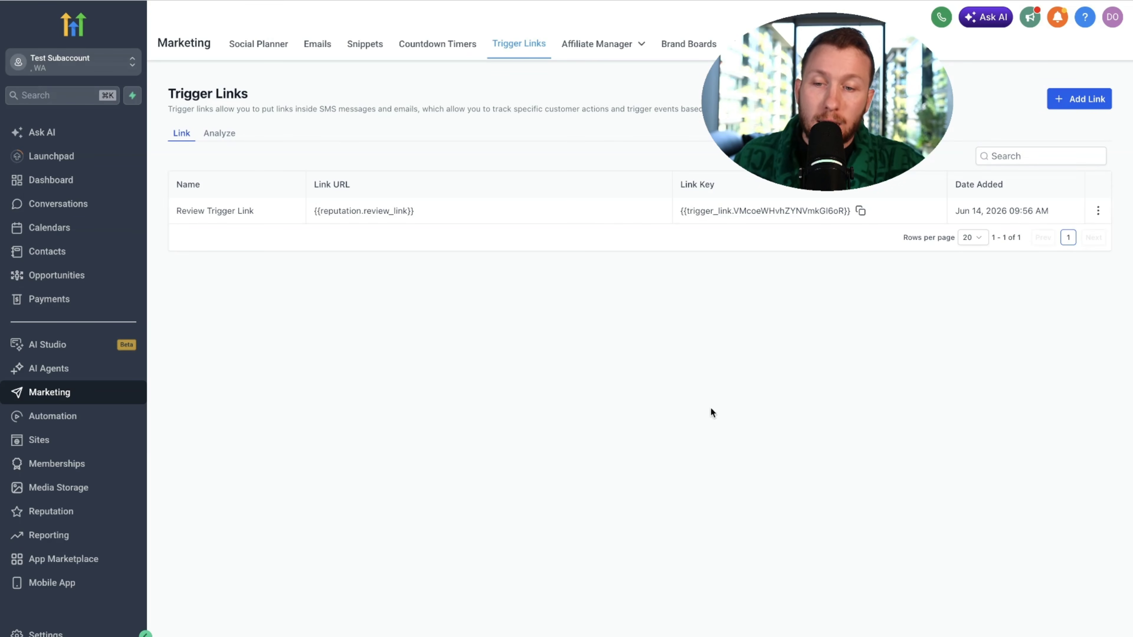
# Open the Ask AI assistant, collapse its chat history and expand the main navigation again.
pyautogui.click(87, 134)
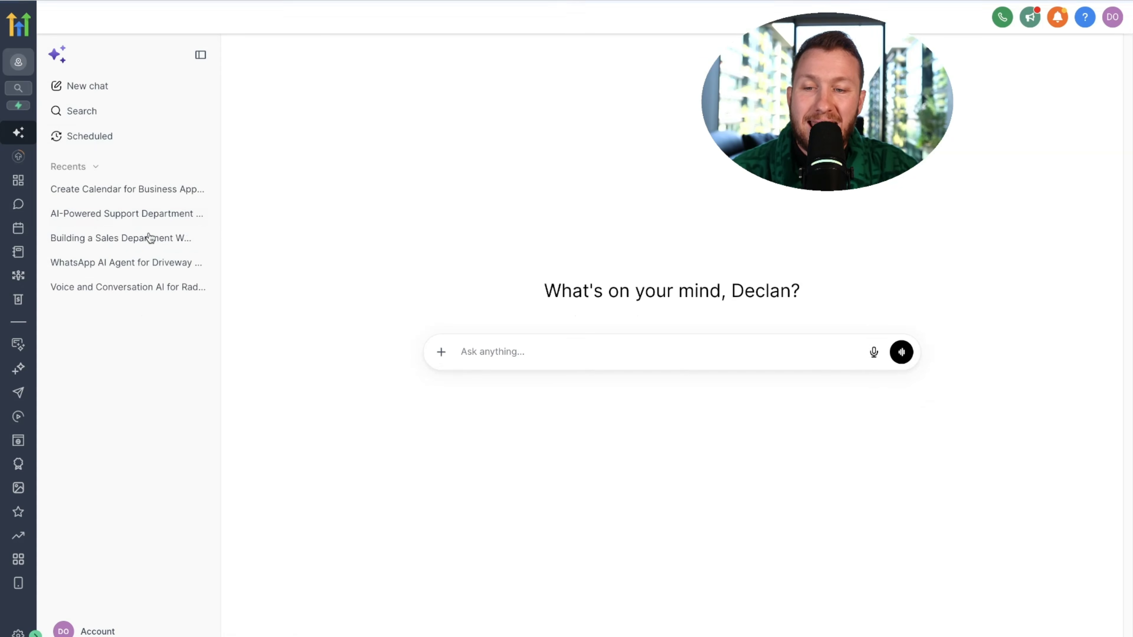
pyautogui.click(201, 54)
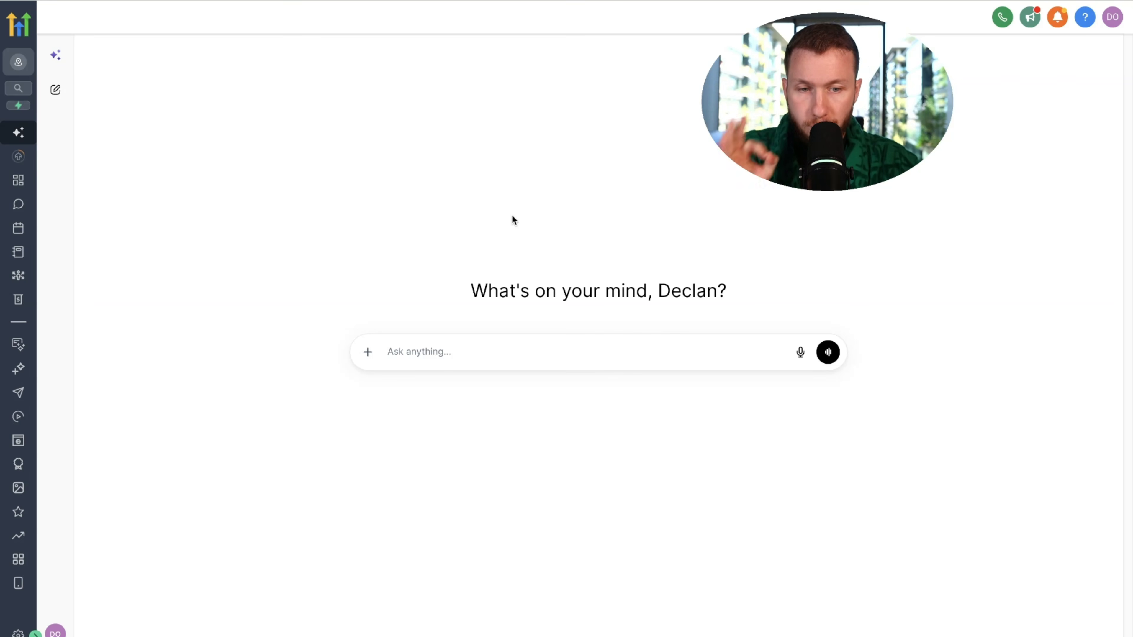
pyautogui.click(35, 634)
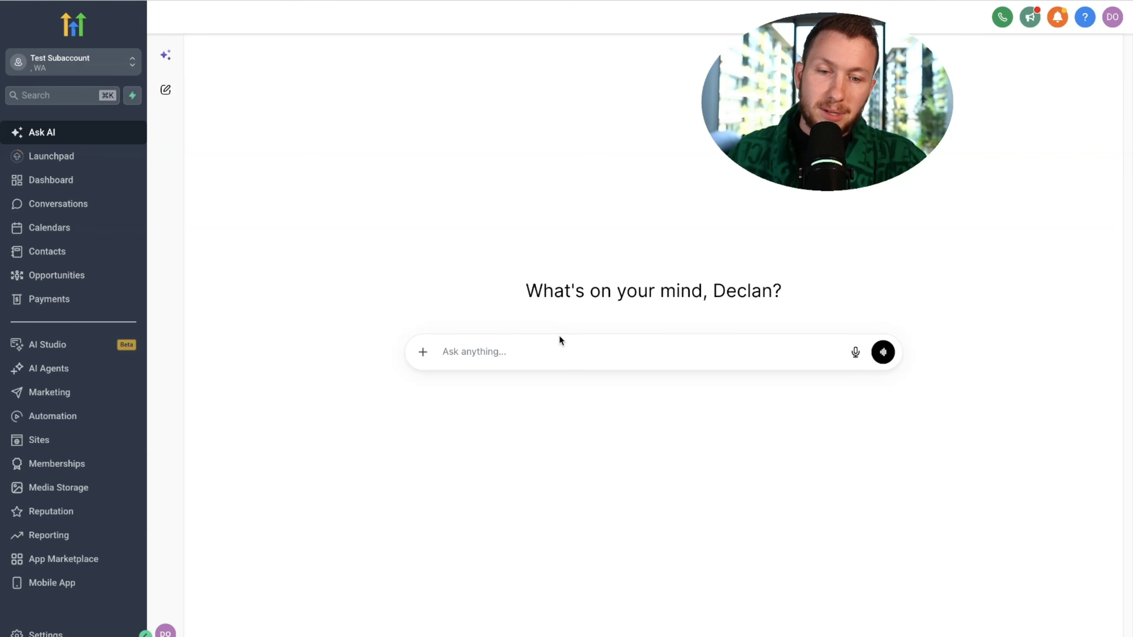
# Open the Conversation AI agents list and view the settings of the Jess bot.
pyautogui.click(55, 374)
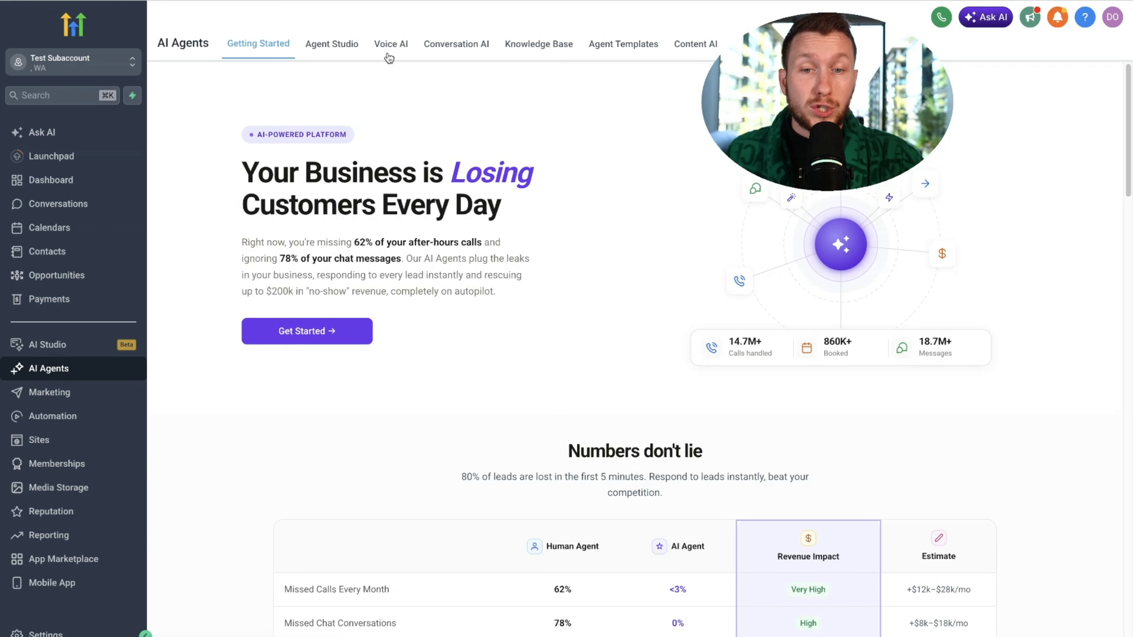
pyautogui.click(456, 44)
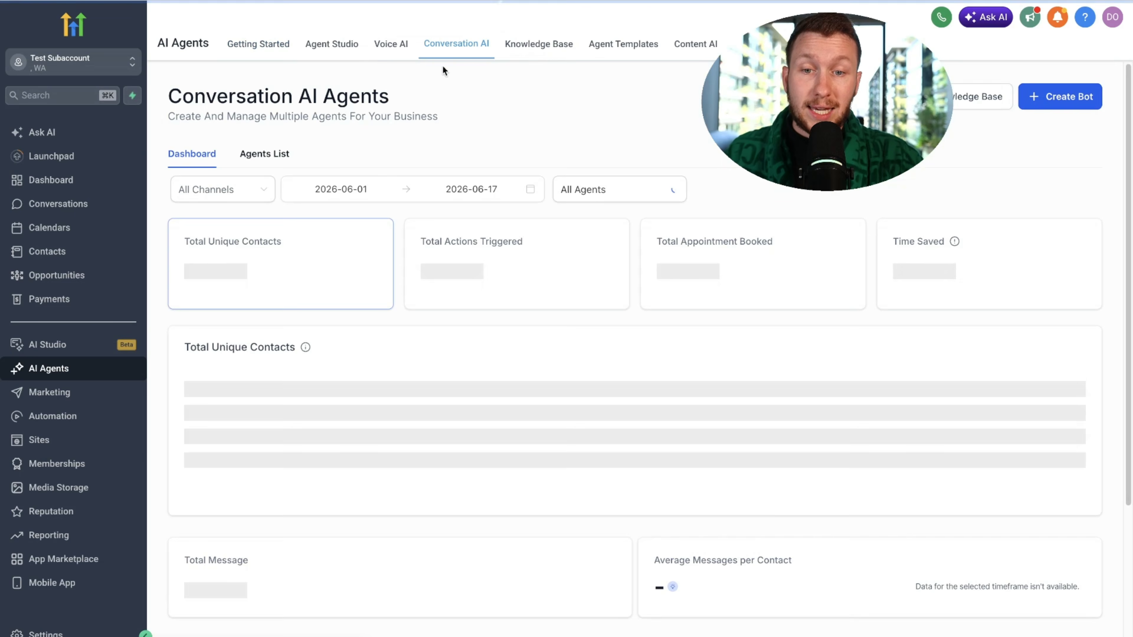
pyautogui.click(276, 155)
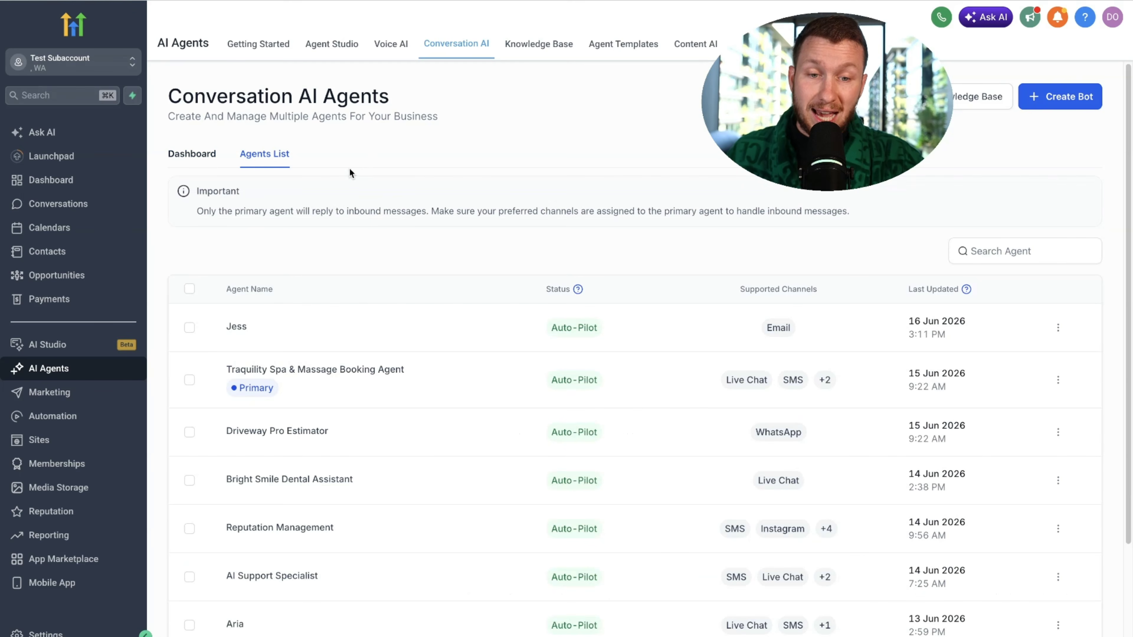
pyautogui.click(237, 327)
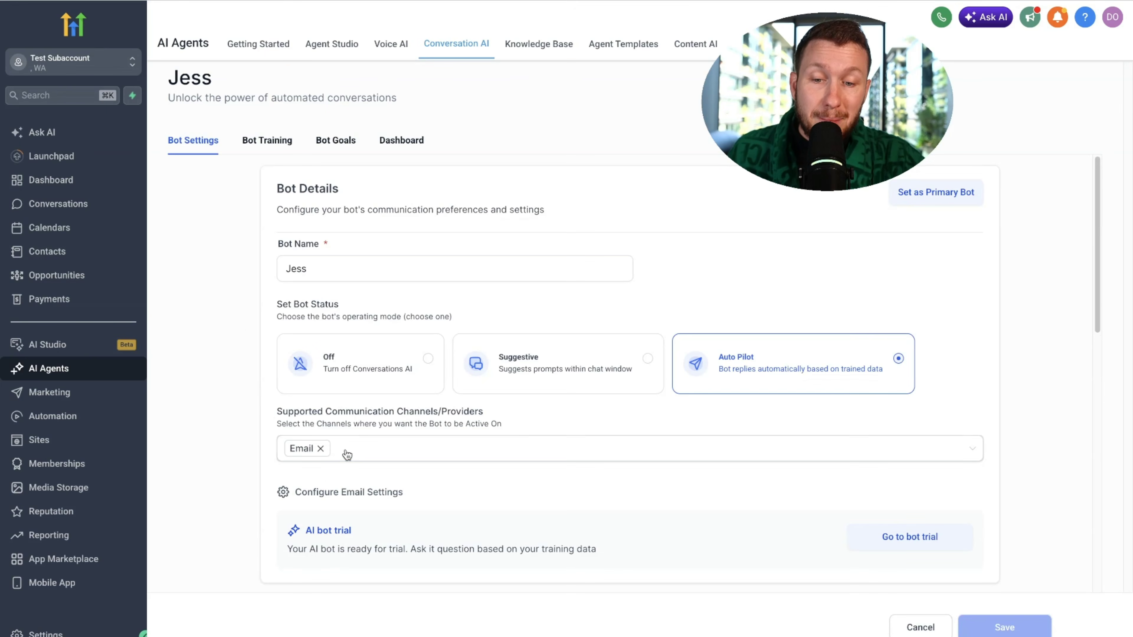
# Review the Jess bot's supported communication channels, advanced settings and auto-pilot mode options.
pyautogui.click(375, 455)
pyautogui.scroll(-10, 1003, 353)
pyautogui.click(274, 156)
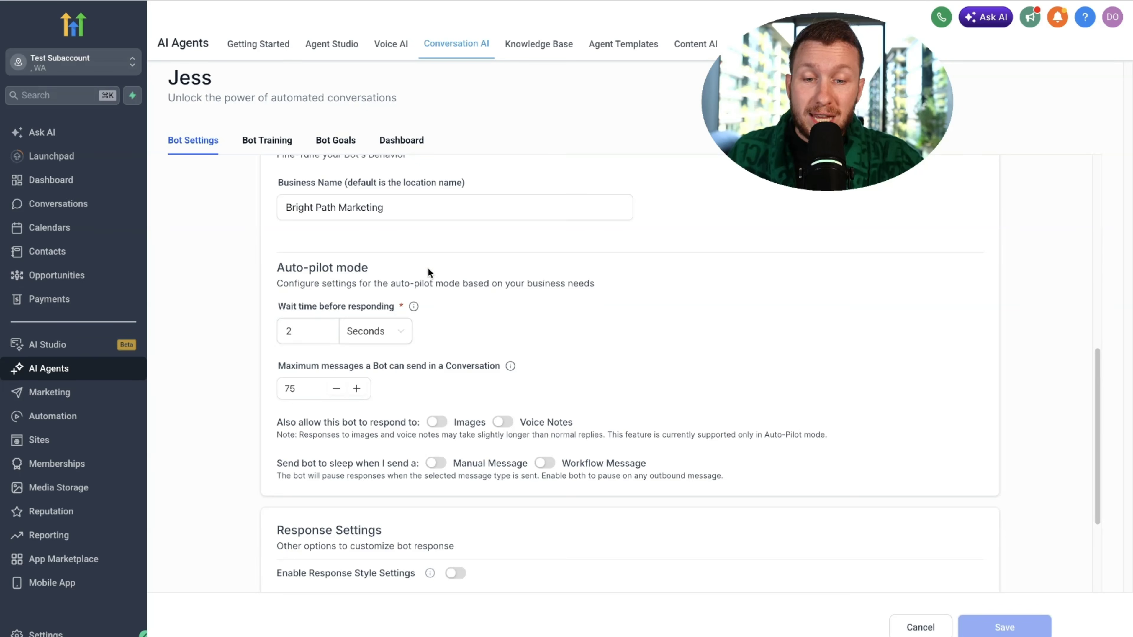
# Inspect the email channel settings of the Jess bot and close them without changing anything.
pyautogui.scroll(8, 423, 286)
pyautogui.click(339, 185)
pyautogui.scroll(-1, 487, 353)
pyautogui.moveTo(310, 88); pyautogui.dragTo(320, 87)
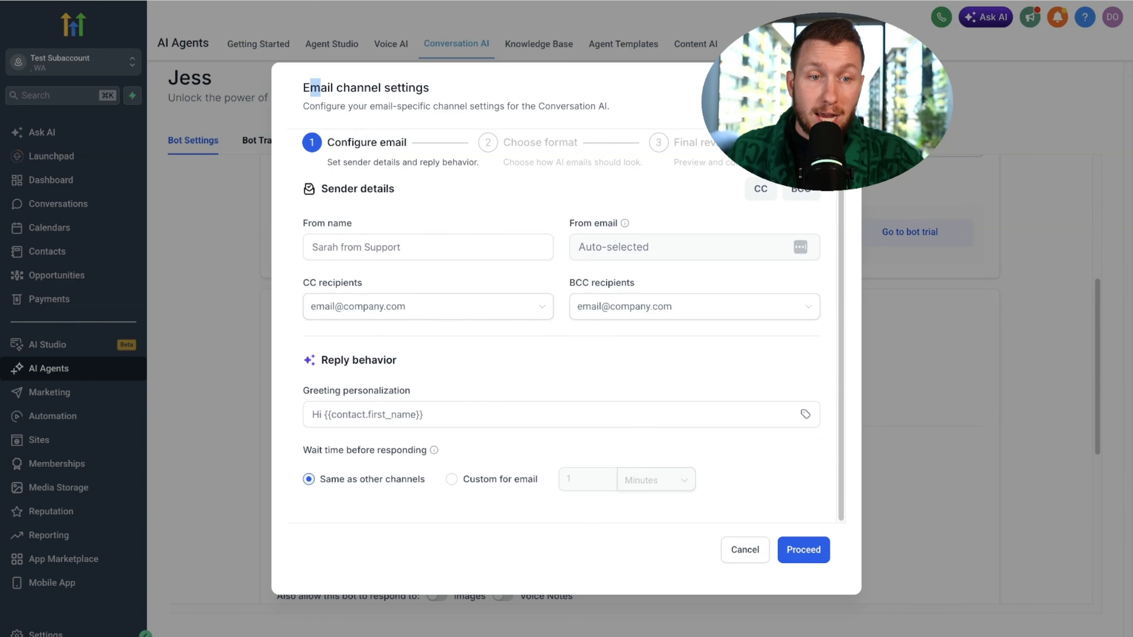
pyautogui.click(866, 368)
pyautogui.scroll(6, 803, 346)
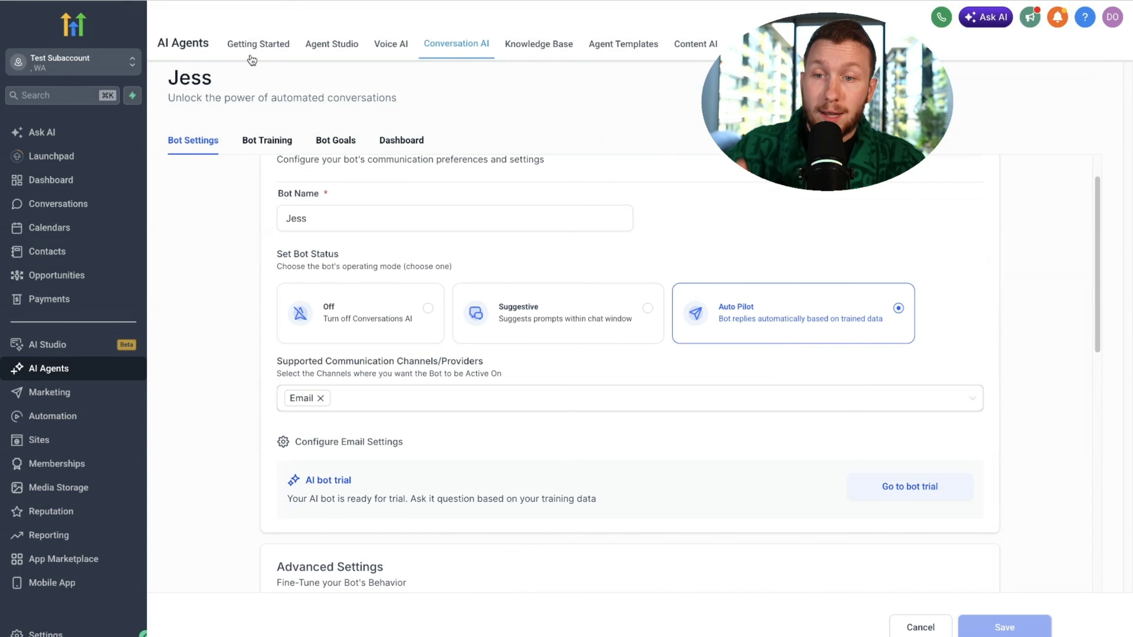
# Switch to a second browser tab and look through the team inbox and the contacts list, returning to the conversations.
pyautogui.rightClick(475, 3)
pyautogui.click(557, 39)
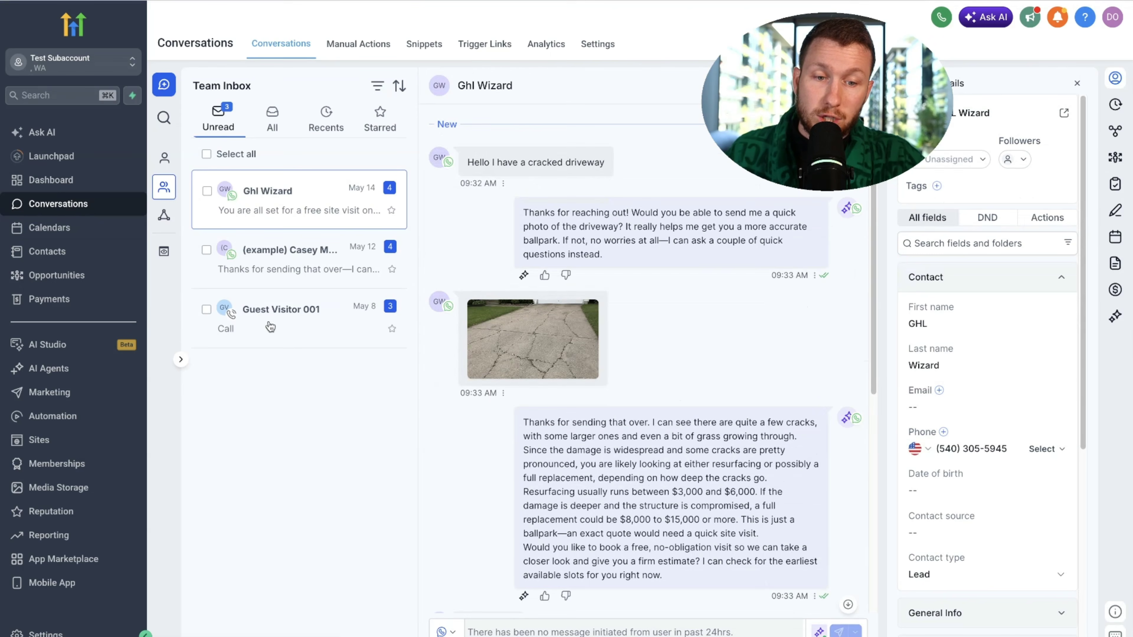
pyautogui.click(67, 252)
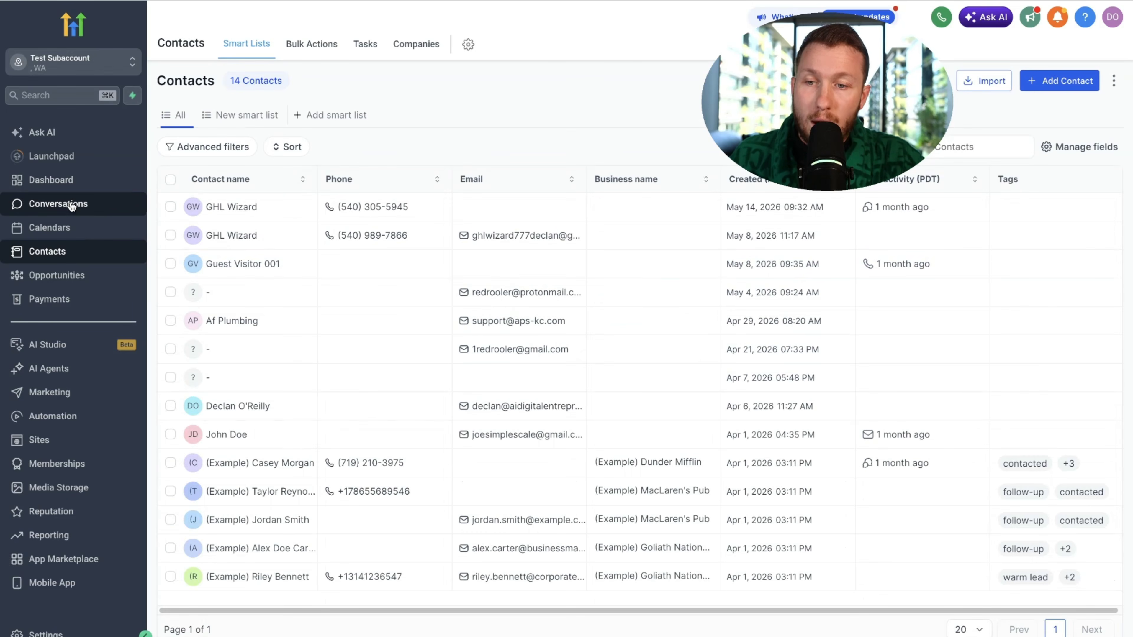
pyautogui.click(74, 204)
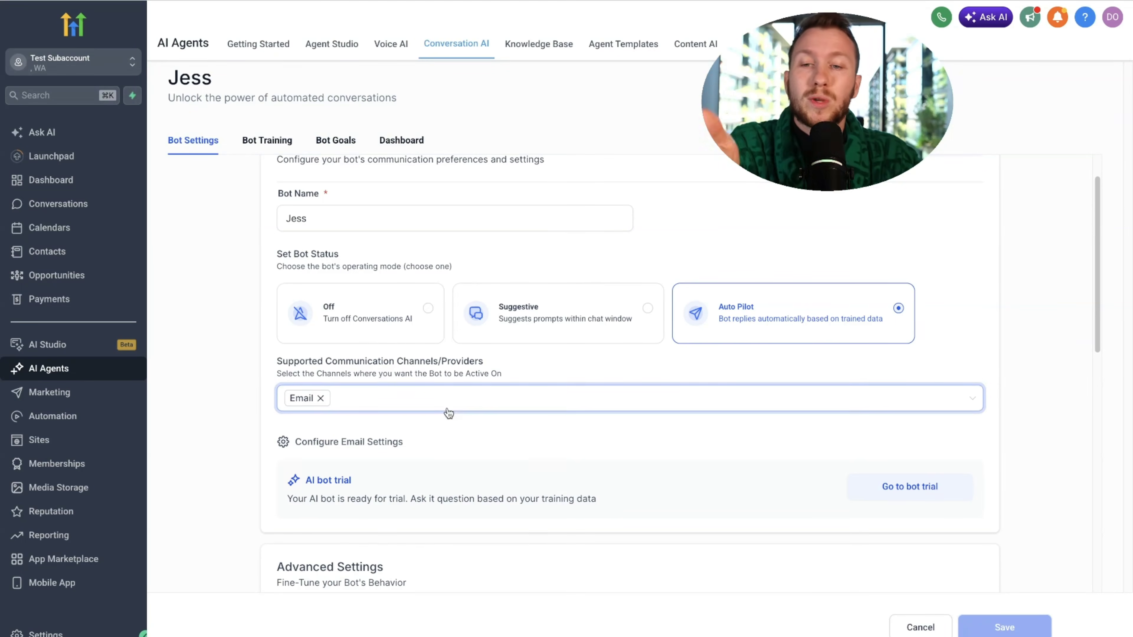
# Re-examine the Jess bot's details and advanced settings and leave the bot without saving.
pyautogui.scroll(1, 446, 410)
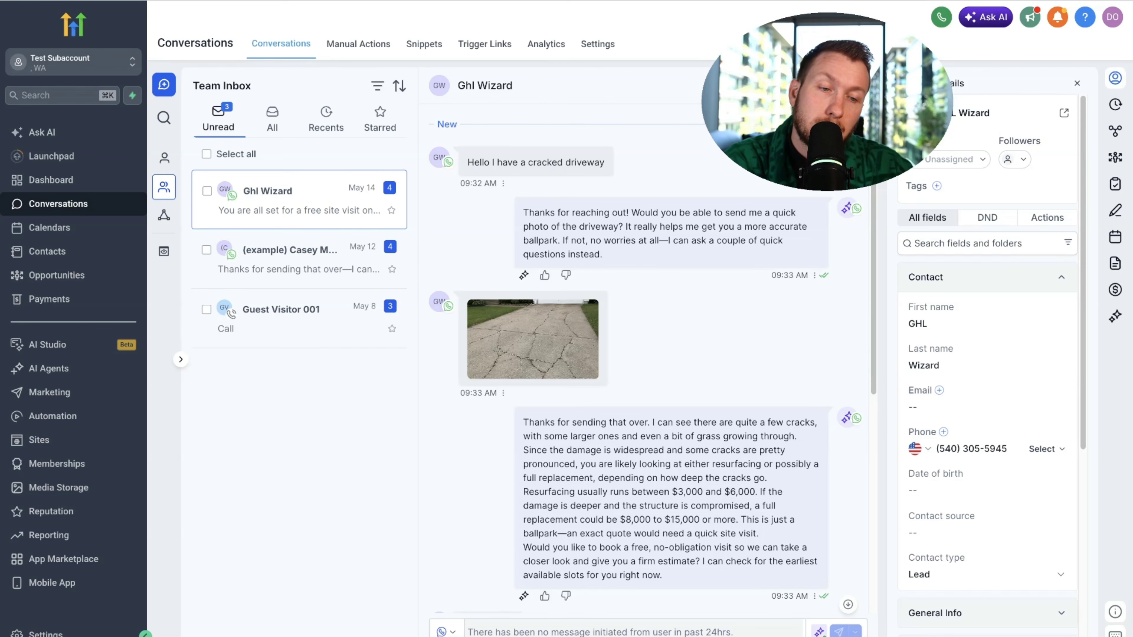
pyautogui.scroll(-10, 513, 196)
pyautogui.scroll(11, 535, 219)
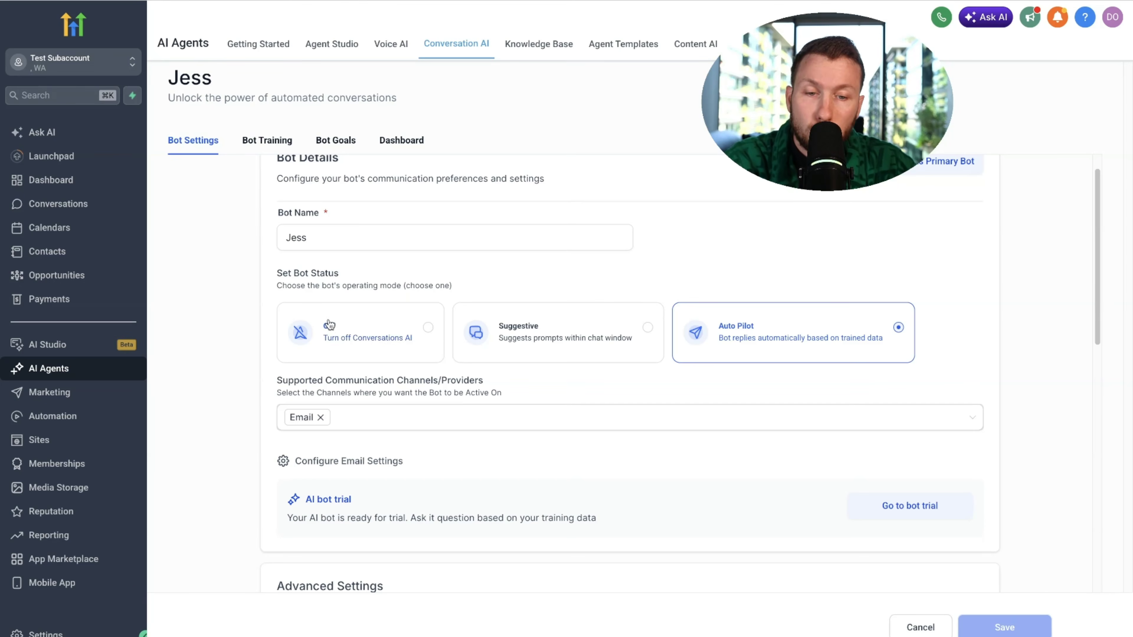
pyautogui.scroll(-7, 244, 330)
pyautogui.scroll(7, 244, 330)
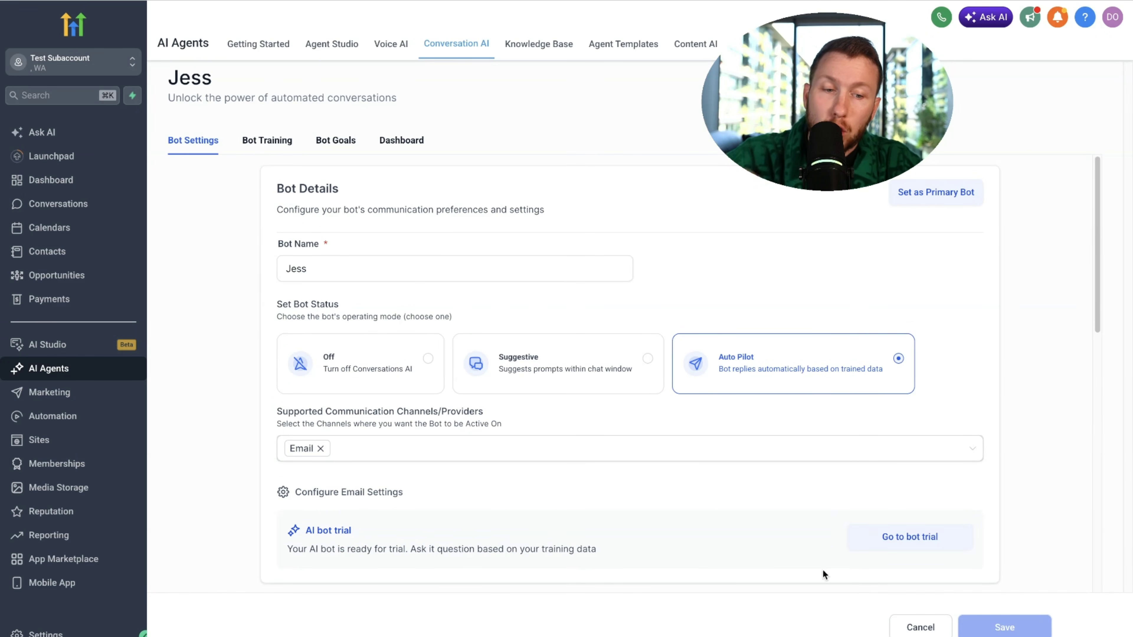
pyautogui.click(904, 629)
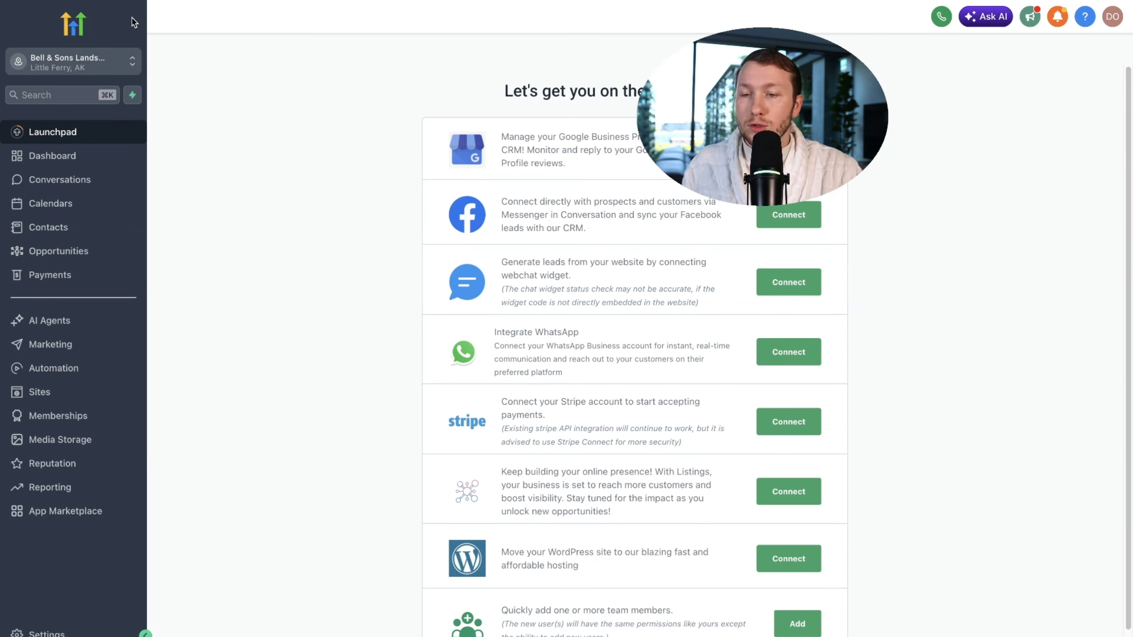
# View the Conversation AI agents list in the Bell & Sons subaccount.
pyautogui.click(73, 324)
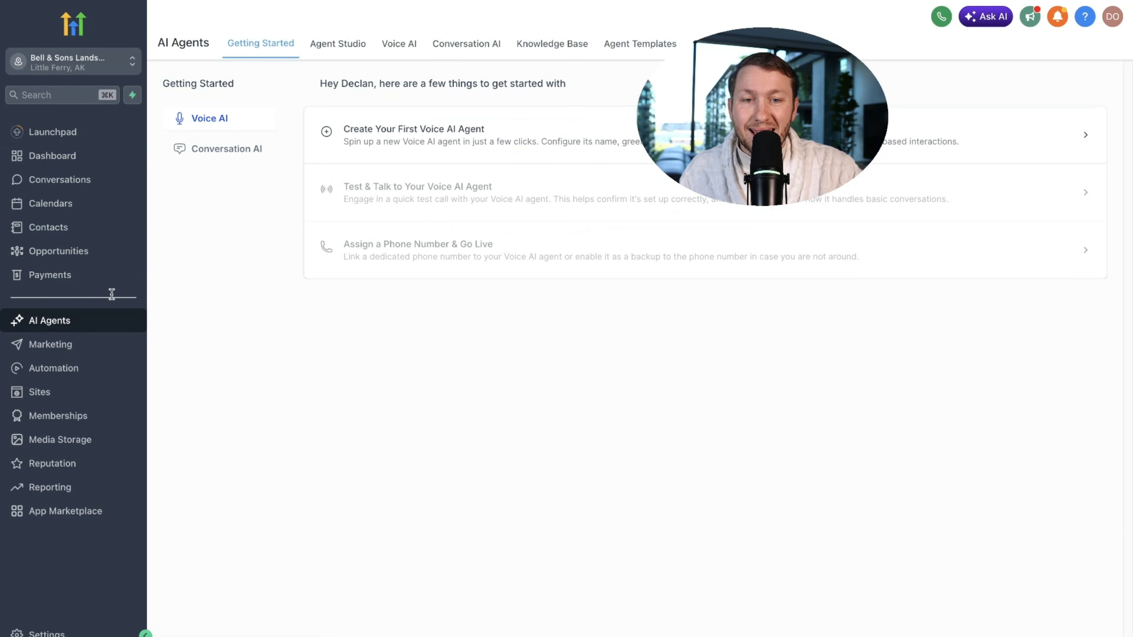
pyautogui.click(466, 54)
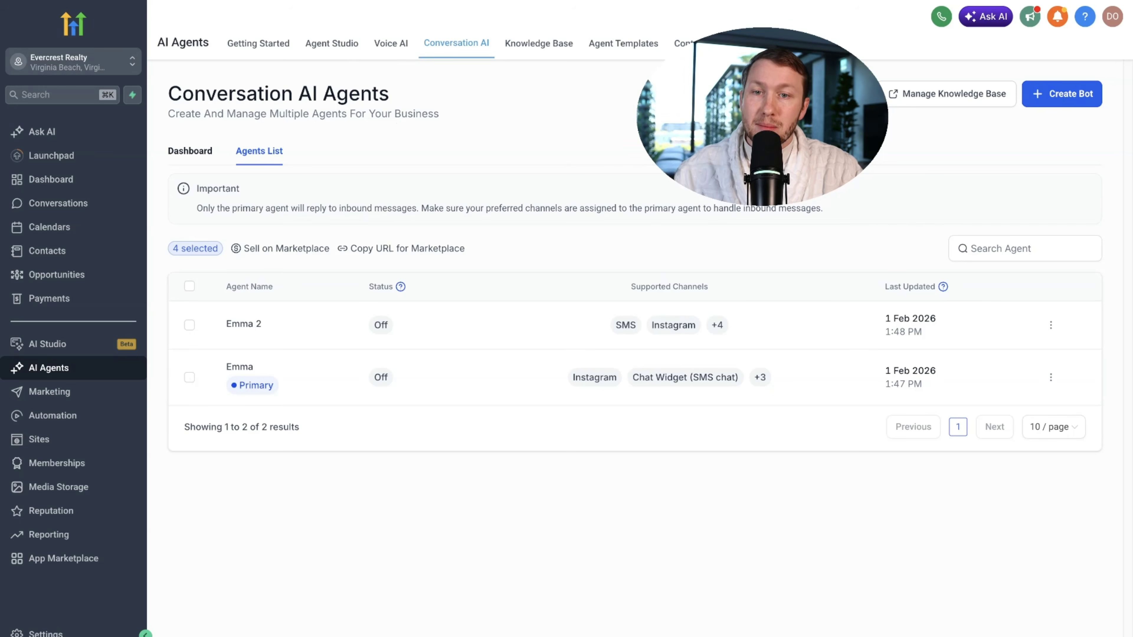
pyautogui.click(290, 1)
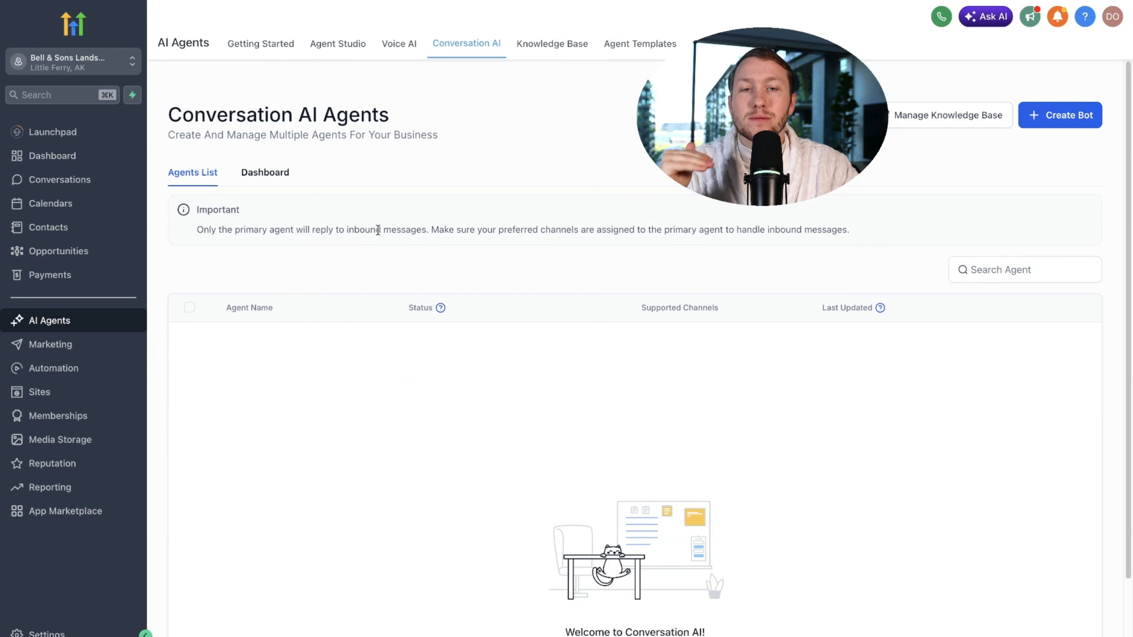
# Look at the KB Prompt 2026 and AI Chatbot Prompt 2026 documents and return to the Evercrest Realty agents list.
pyautogui.click(557, 1)
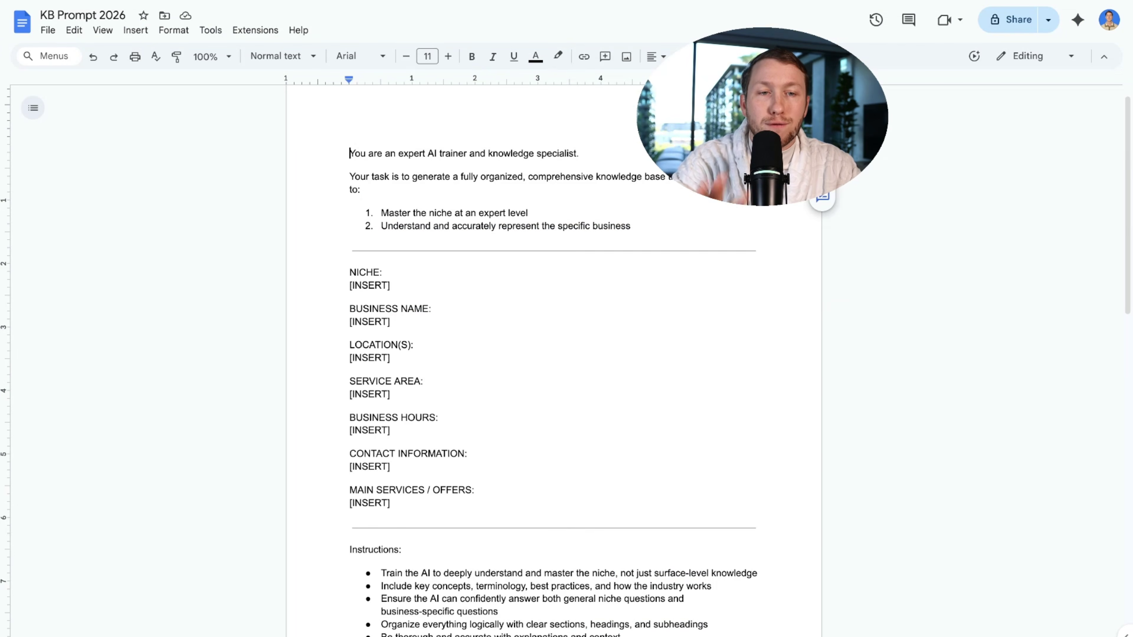
pyautogui.hotkey('ctrl', 'Tab')
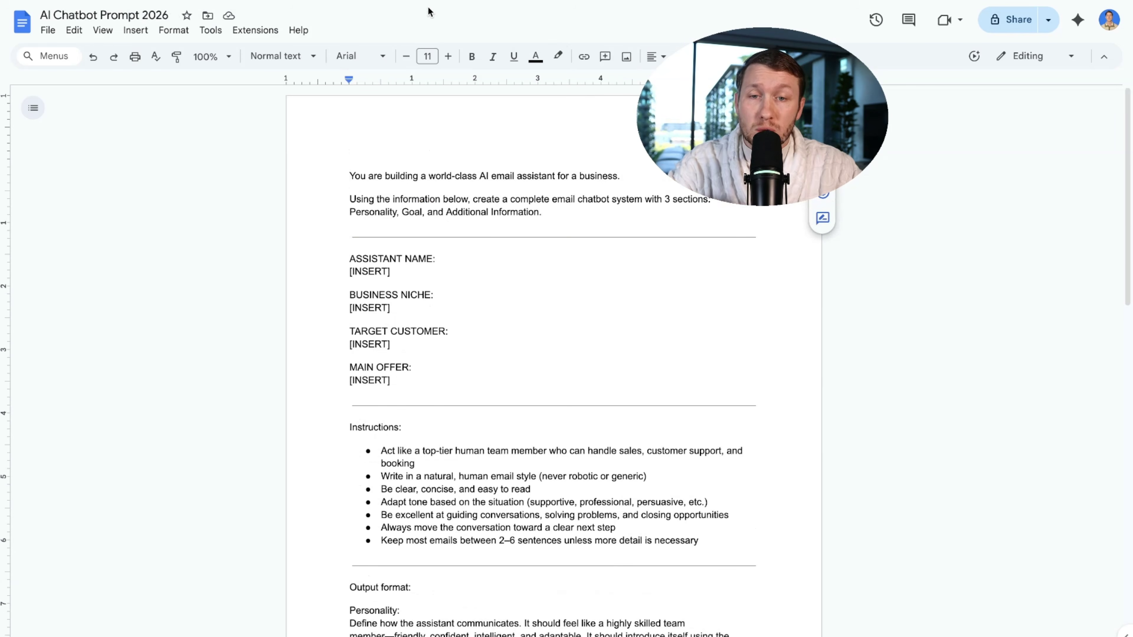
pyautogui.click(305, 2)
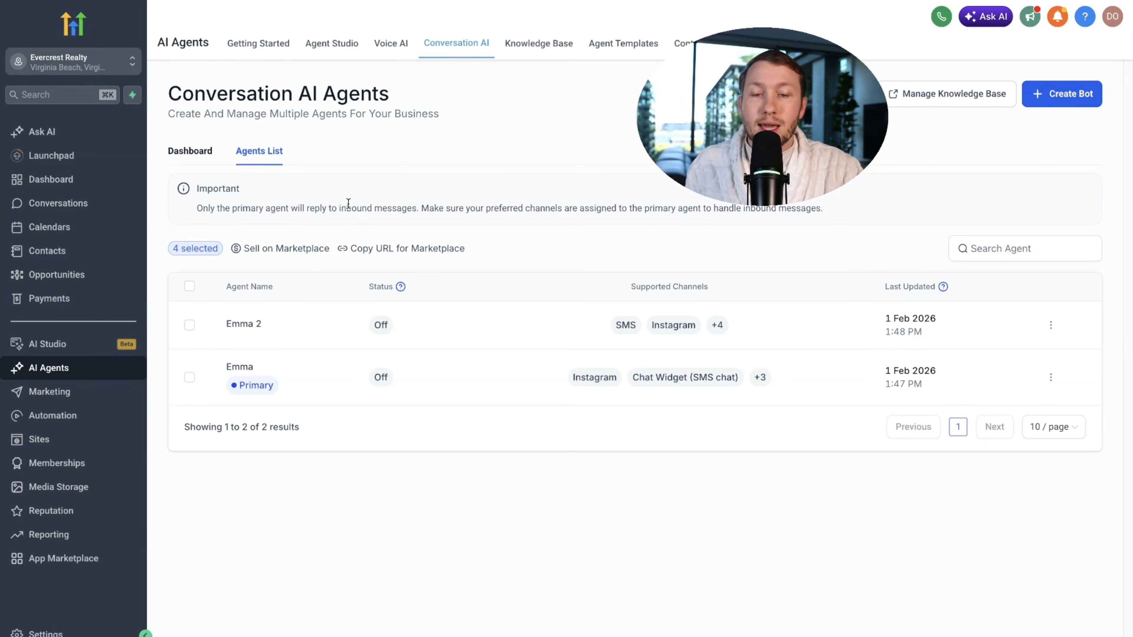
# Open the Emma 2 bot and add Email to its supported communication channels.
pyautogui.click(248, 324)
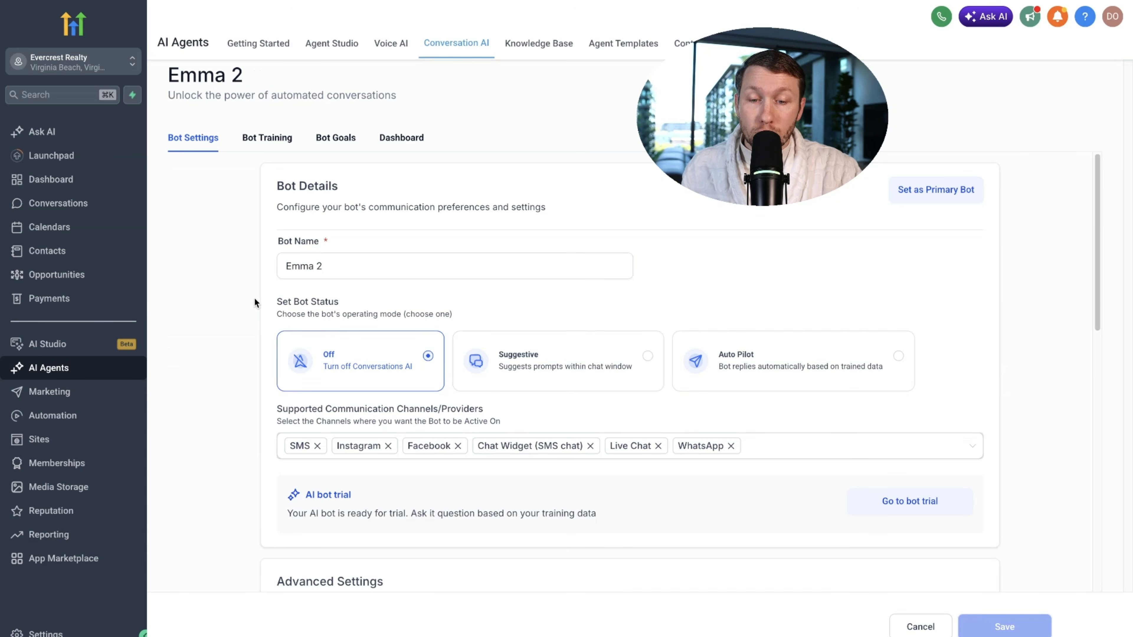
pyautogui.click(835, 451)
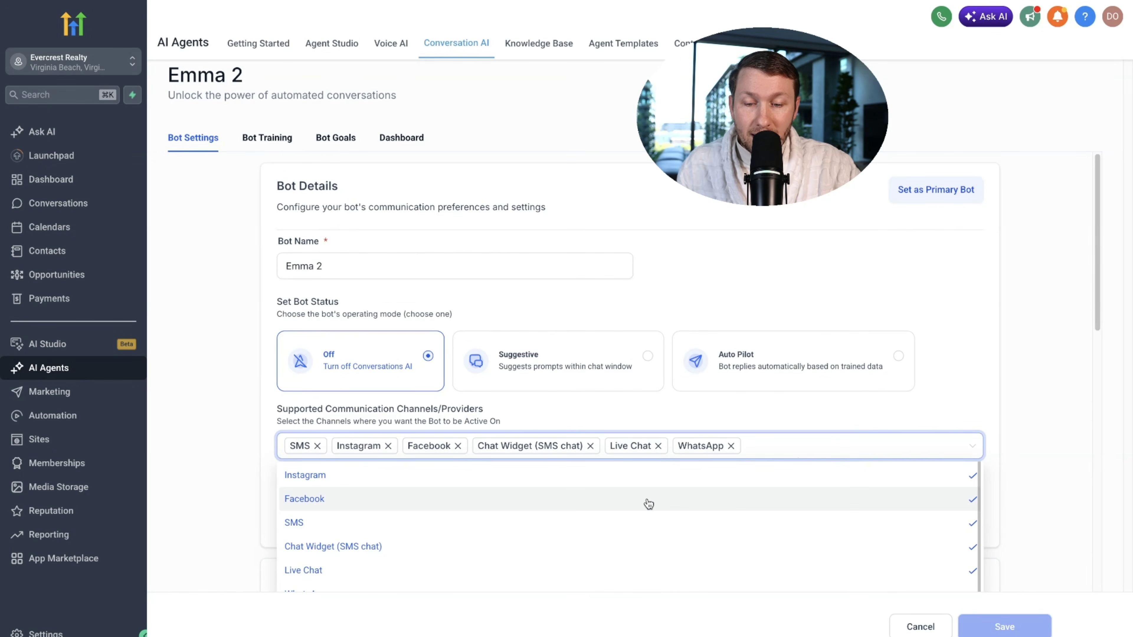
pyautogui.scroll(-5, 725, 397)
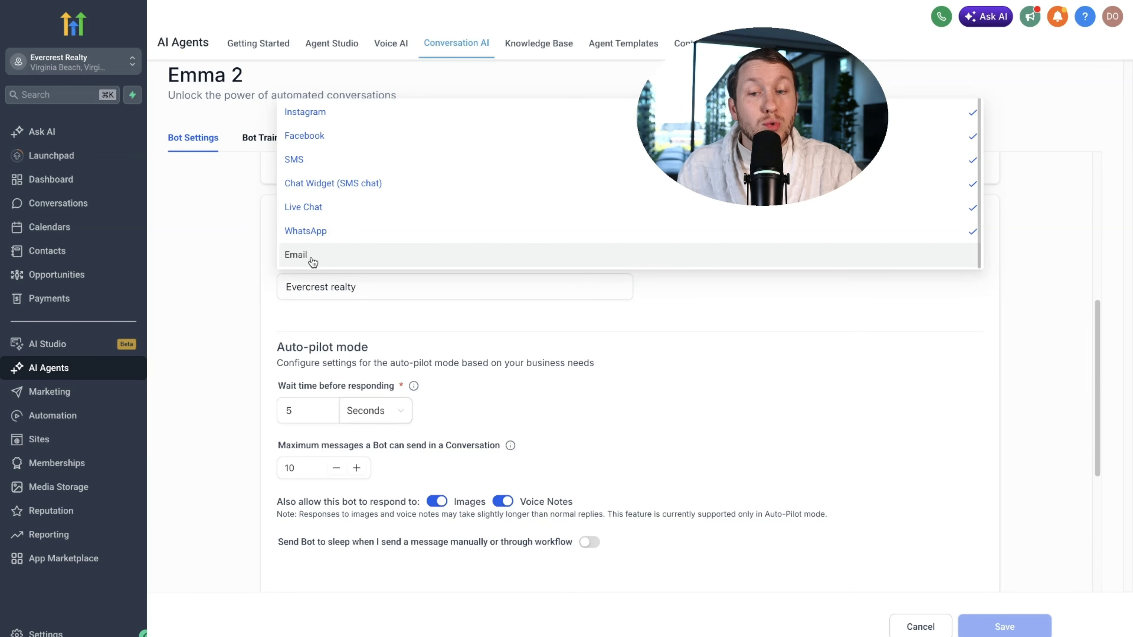
pyautogui.click(312, 262)
pyautogui.click(1027, 327)
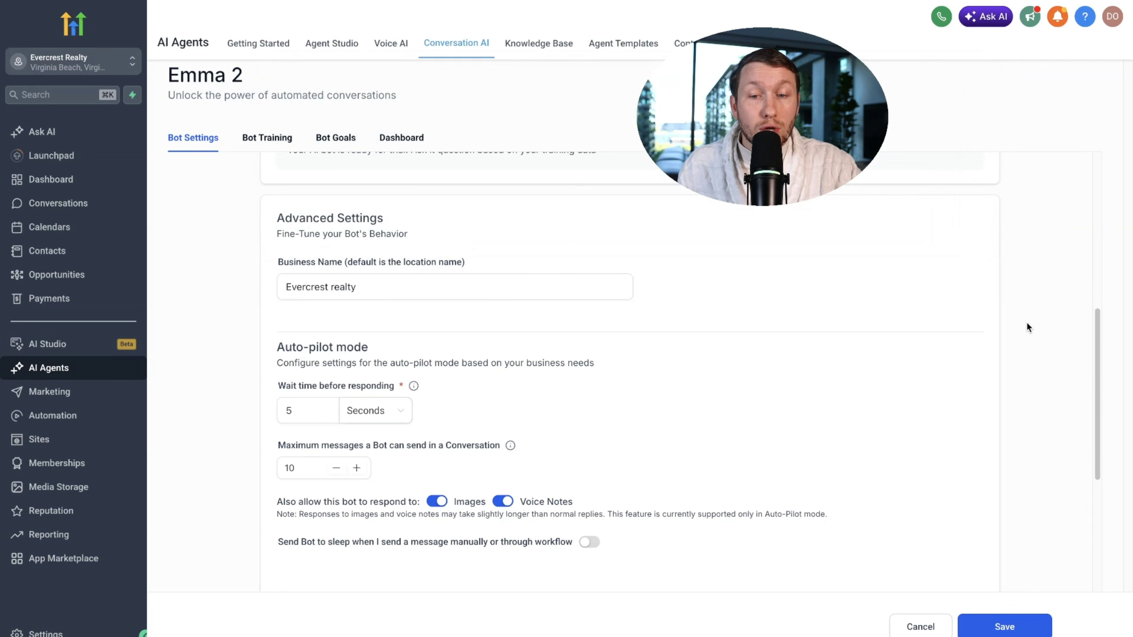
# Open Emma 2's email channel settings and enter the sender's first name as the From name.
pyautogui.scroll(6, 966, 354)
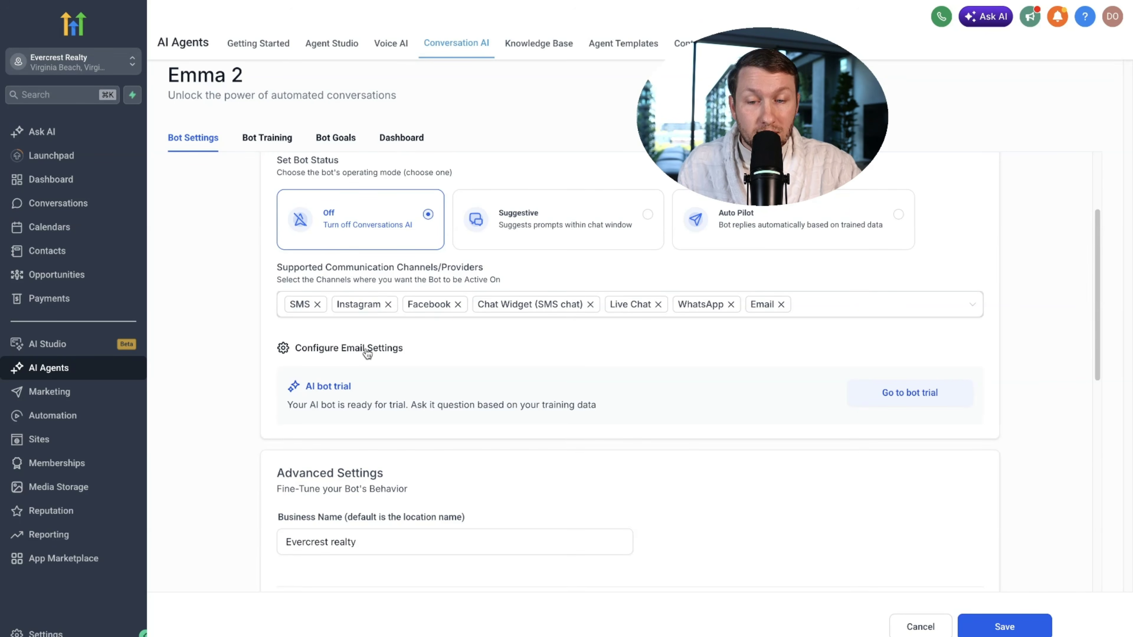
pyautogui.click(366, 351)
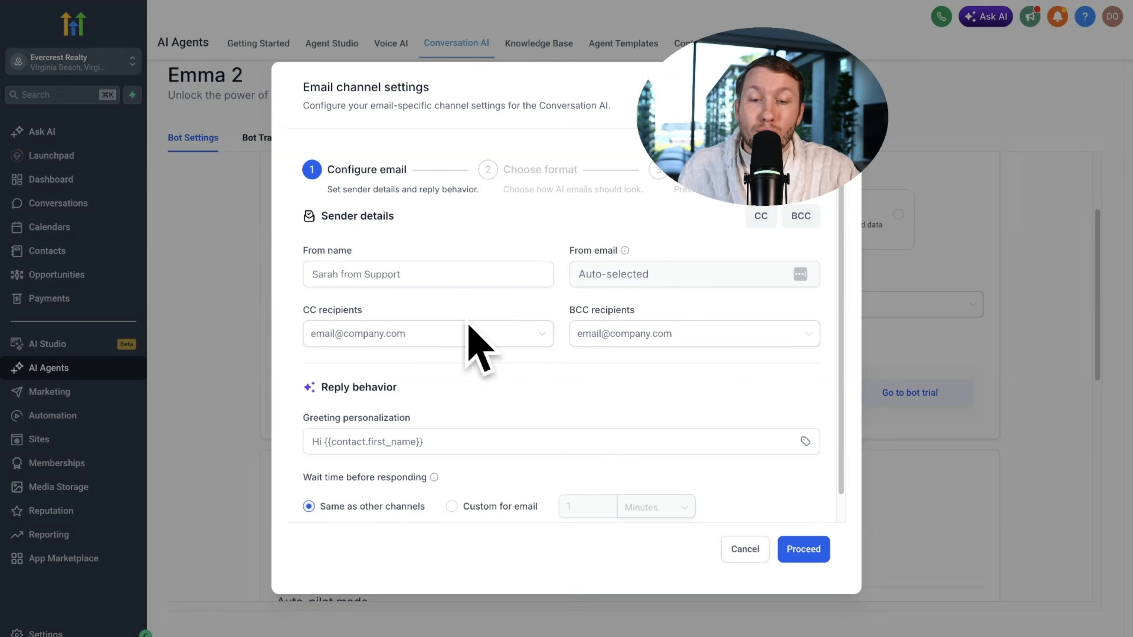
pyautogui.click(470, 275)
pyautogui.click(471, 275)
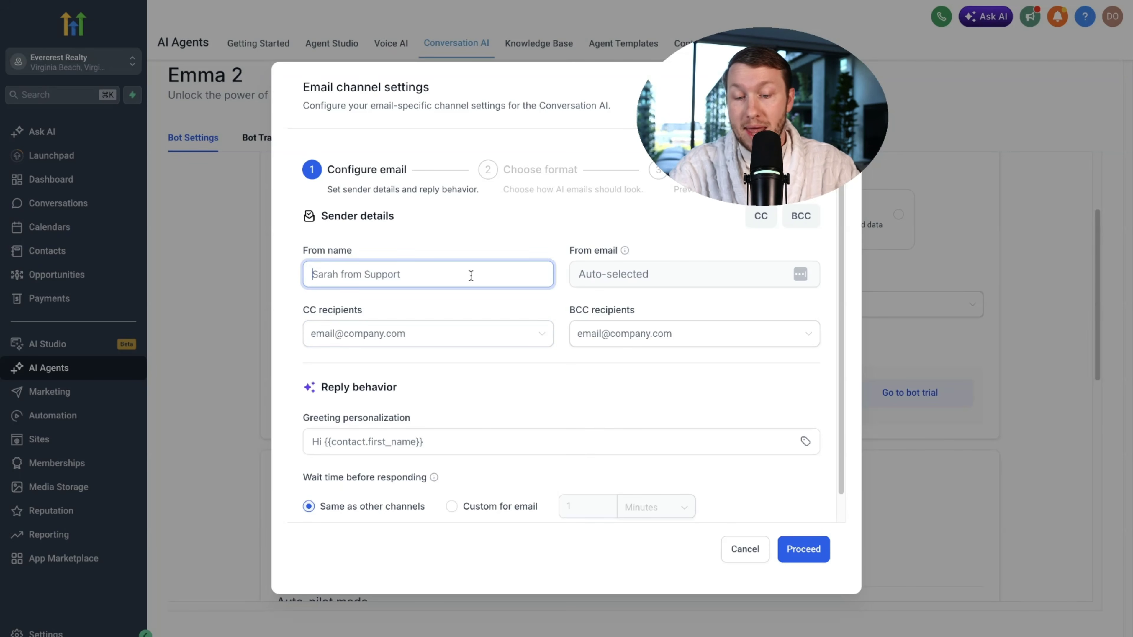
pyautogui.write('Declan')
# Add the suggested e-mail address as a CC recipient and leave the BCC recipients empty.
pyautogui.click(449, 332)
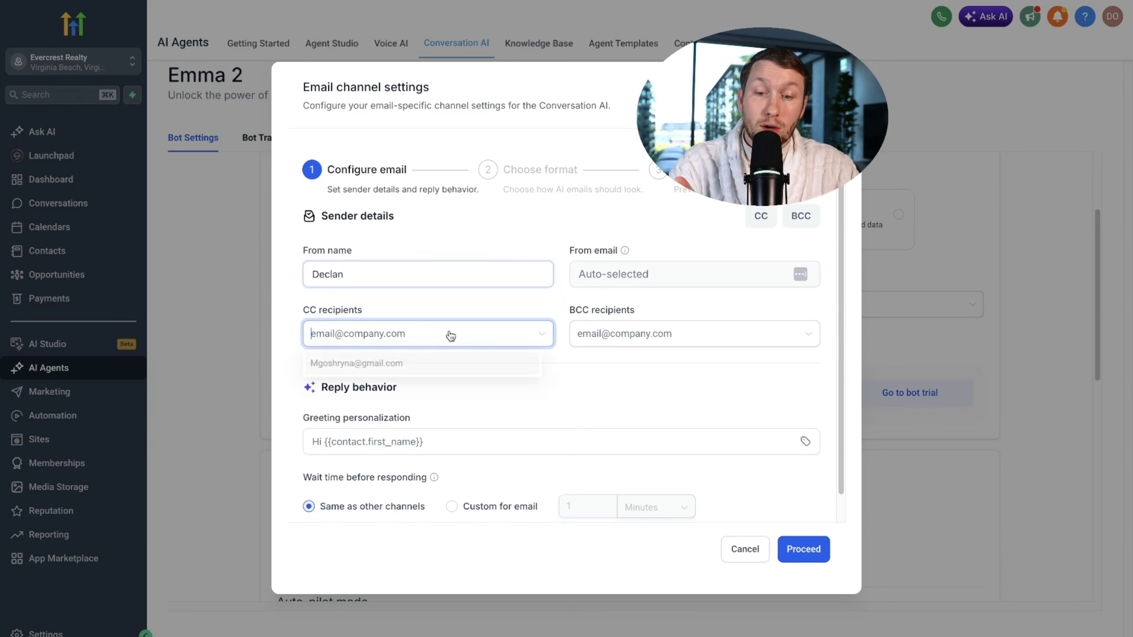
pyautogui.click(369, 372)
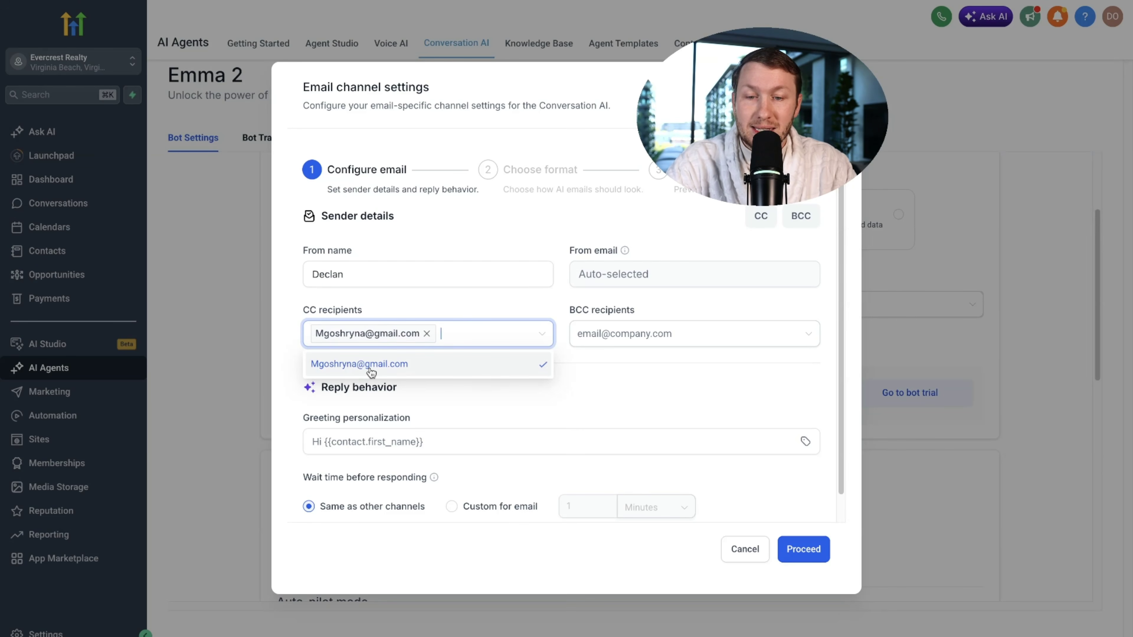
pyautogui.click(477, 299)
pyautogui.click(598, 341)
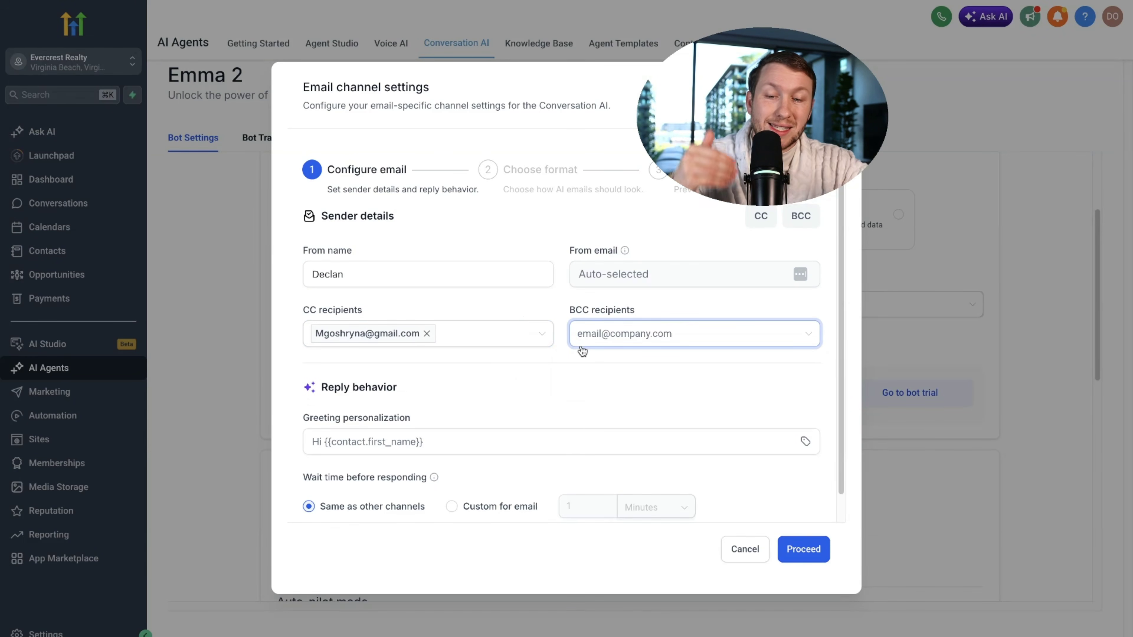
# Leave the greeting personalization empty and choose a custom wait time for email replies.
pyautogui.scroll(-1, 582, 389)
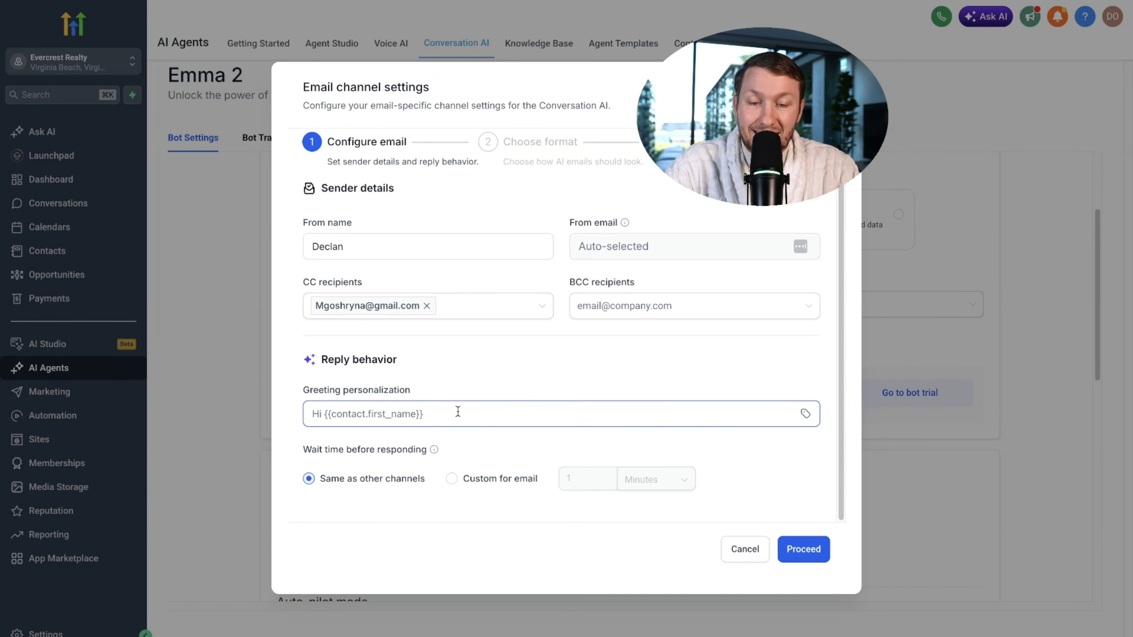
pyautogui.click(367, 416)
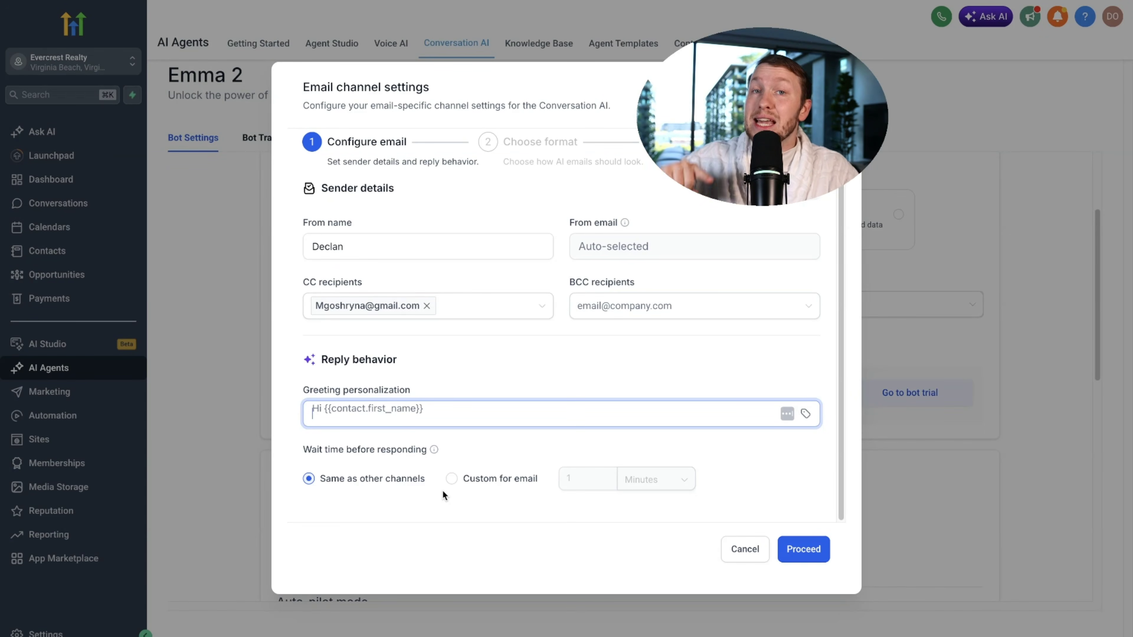
pyautogui.click(458, 486)
pyautogui.click(580, 483)
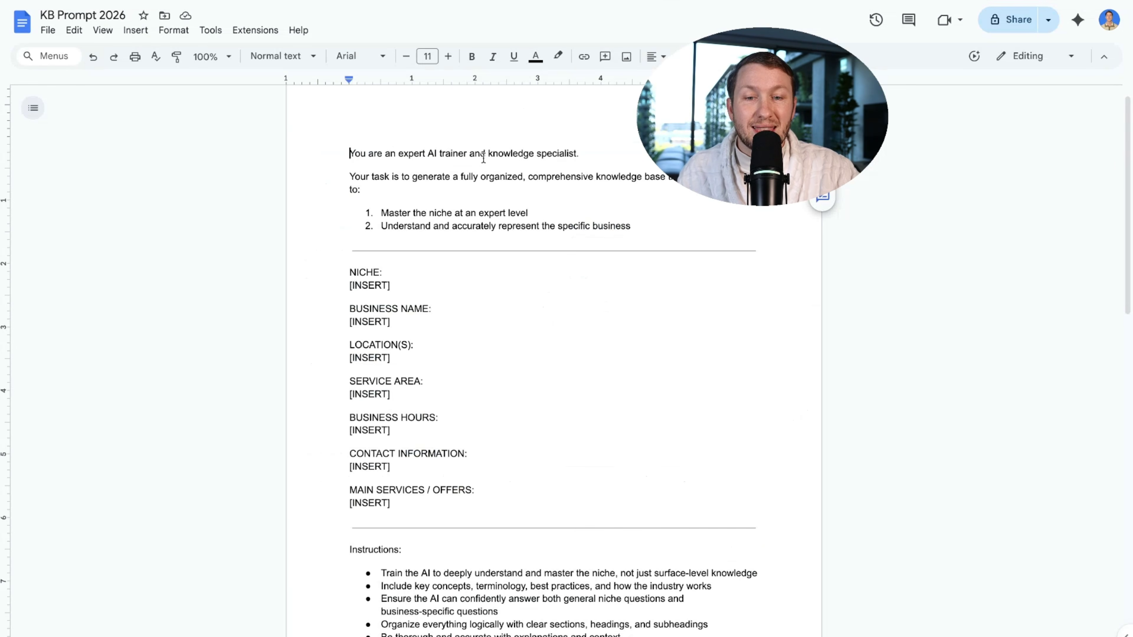
# Read through the KB Prompt 2026 document's business fields and instructions.
pyautogui.scroll(-10, 598, 236)
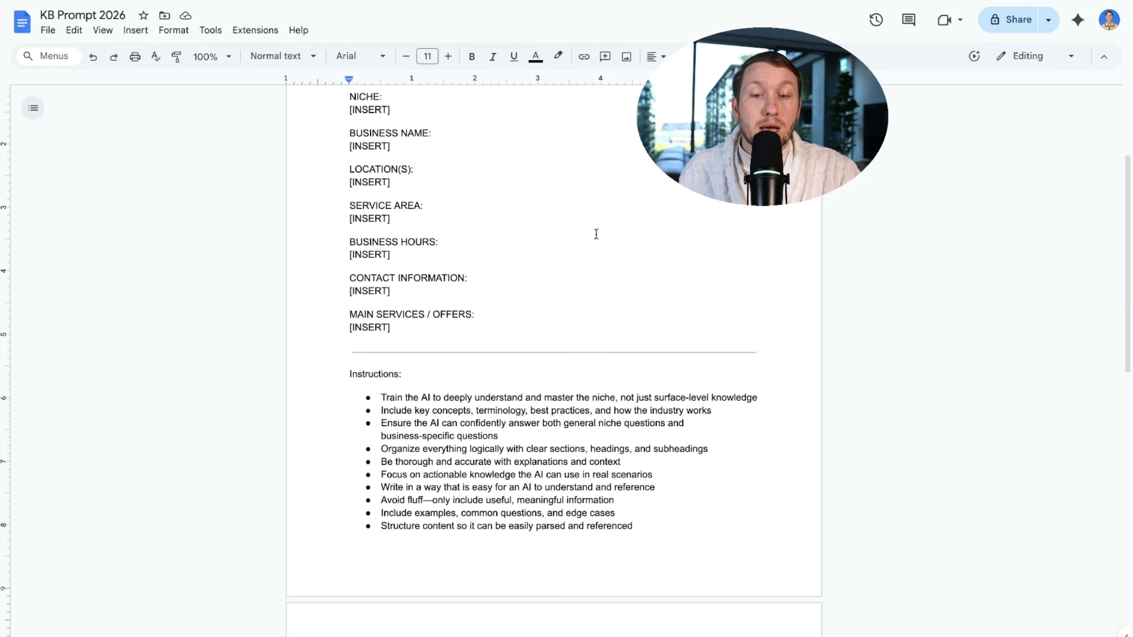
pyautogui.scroll(10, 598, 249)
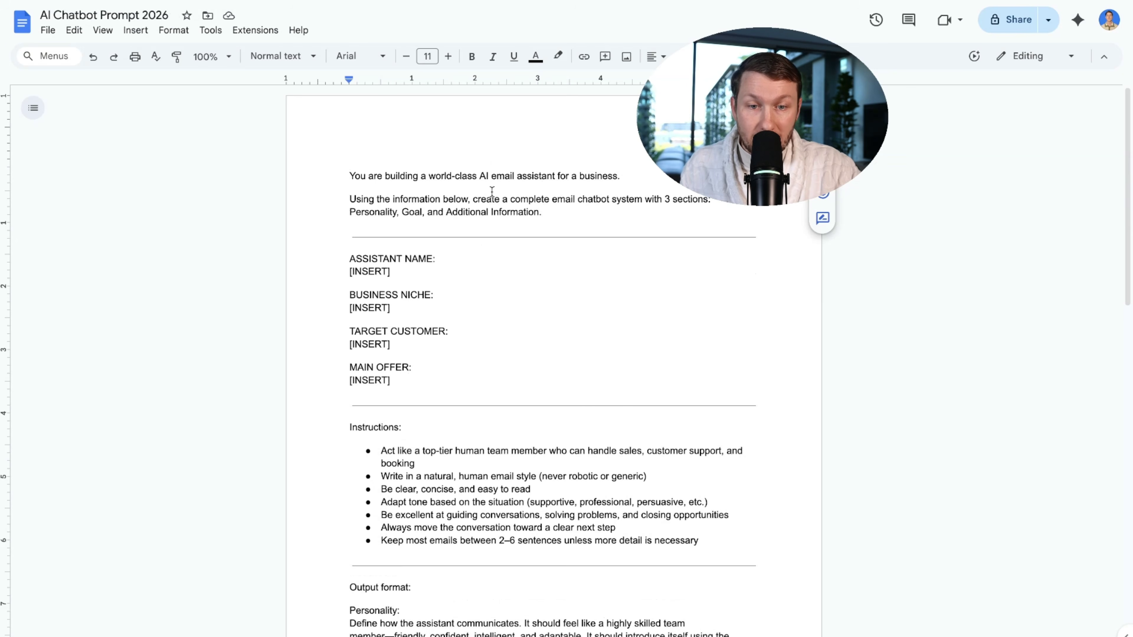
# Review the opening instruction about the email assistant in the AI Chatbot Prompt 2026 document.
pyautogui.moveTo(491, 178); pyautogui.dragTo(620, 177)
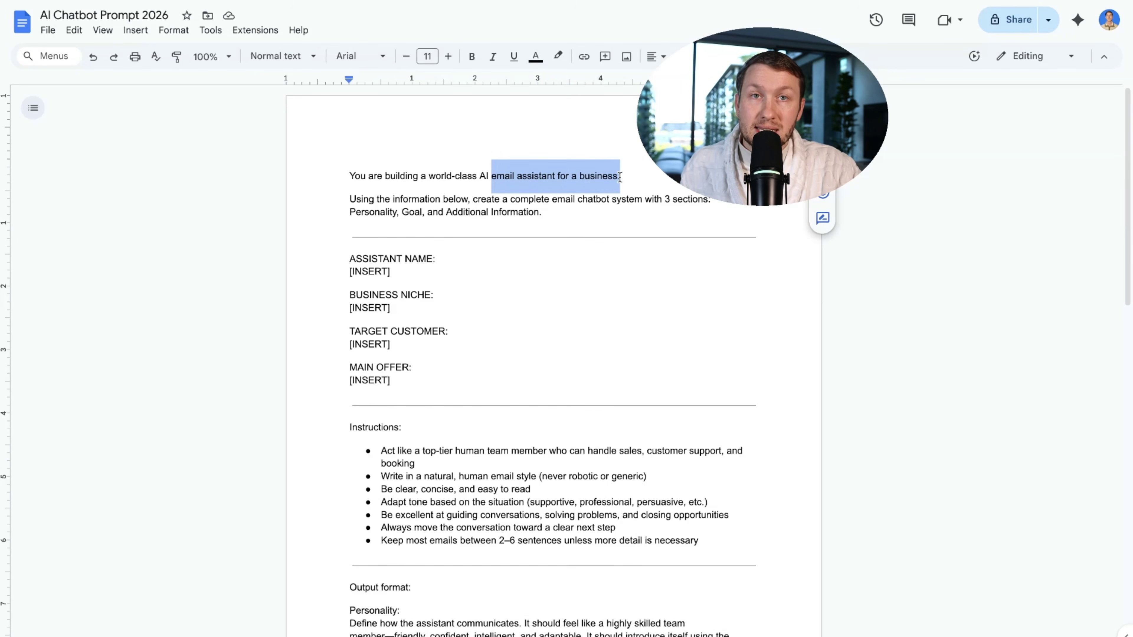
pyautogui.click(507, 122)
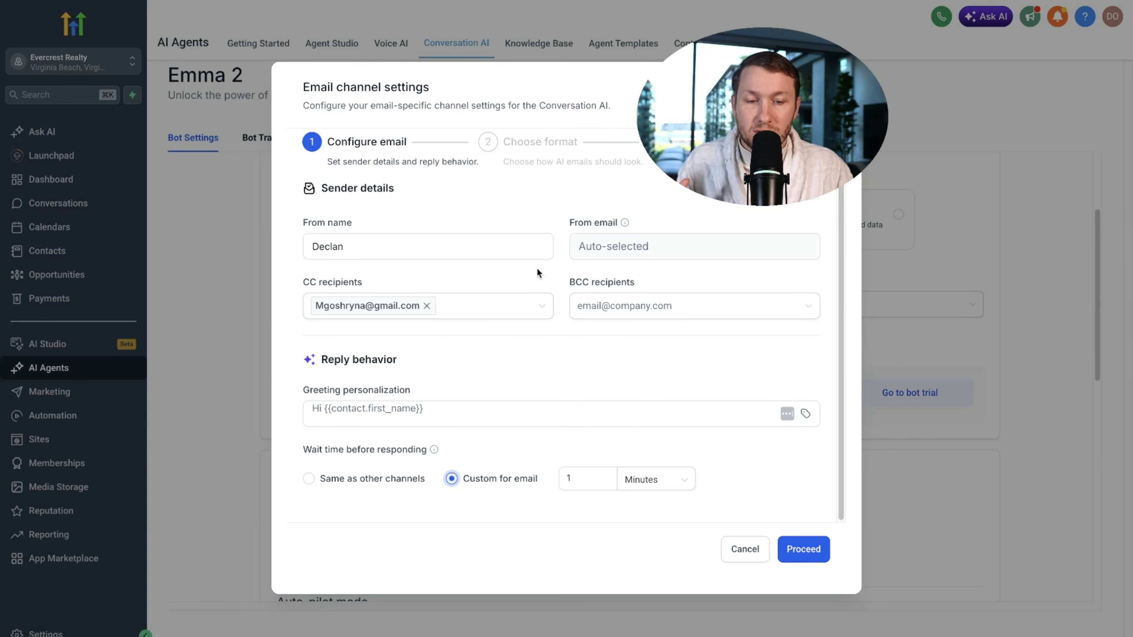
# Keep the custom email wait time at 1 minute and continue to the email format choice.
pyautogui.click(605, 480)
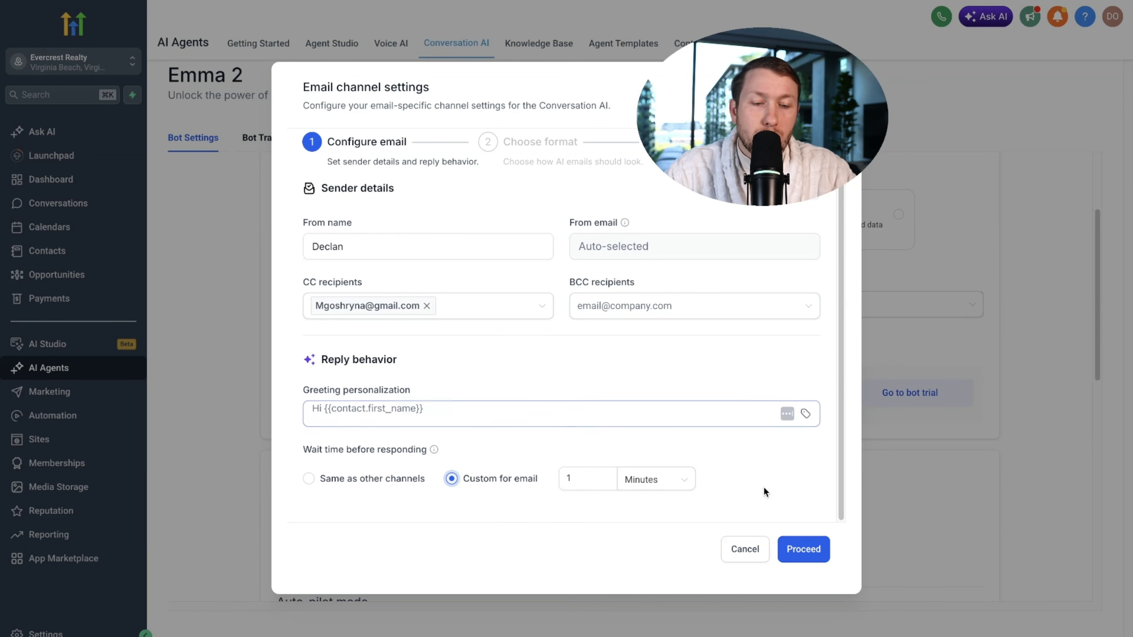
pyautogui.click(801, 550)
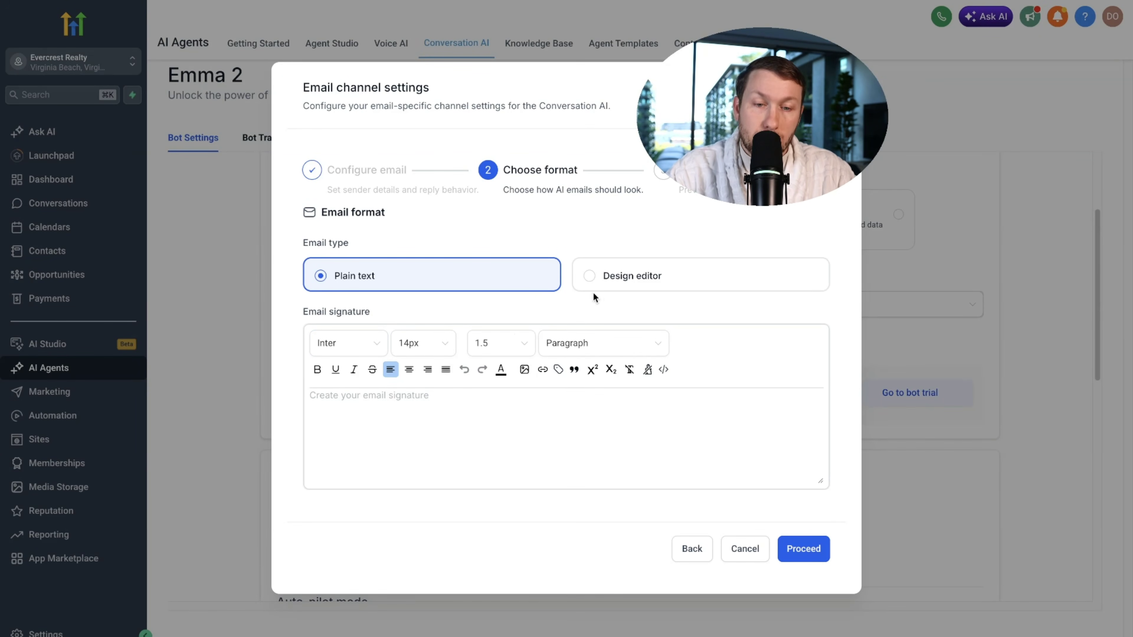
# Try the Design editor email type, inspect and save its AI Response Template, and return the type to Plain text.
pyautogui.click(629, 281)
pyautogui.click(562, 428)
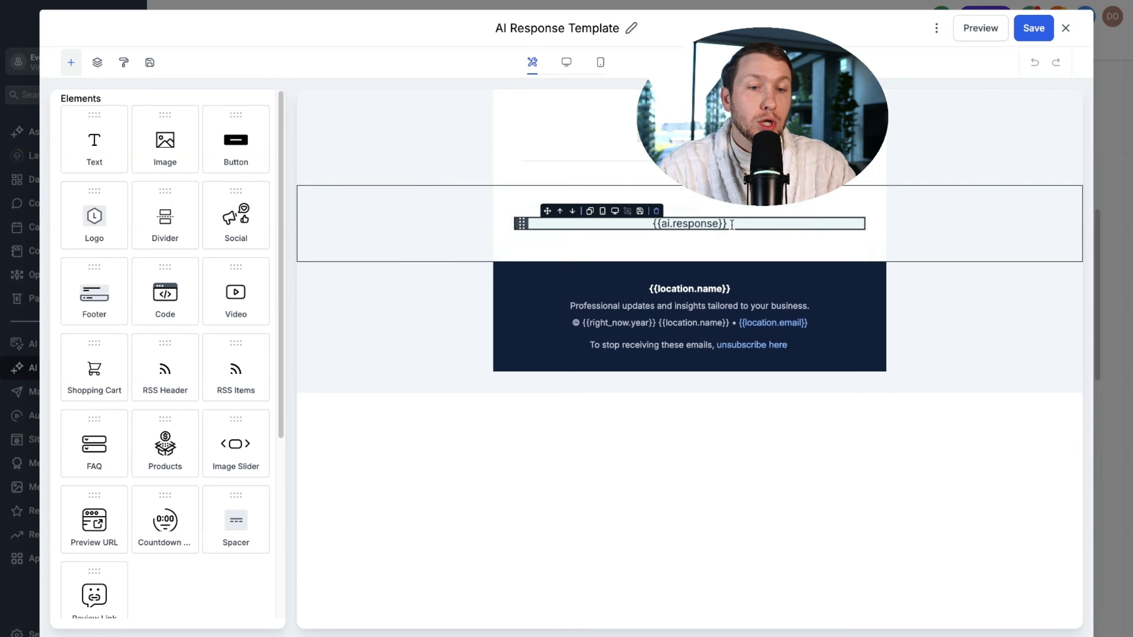
pyautogui.click(582, 29)
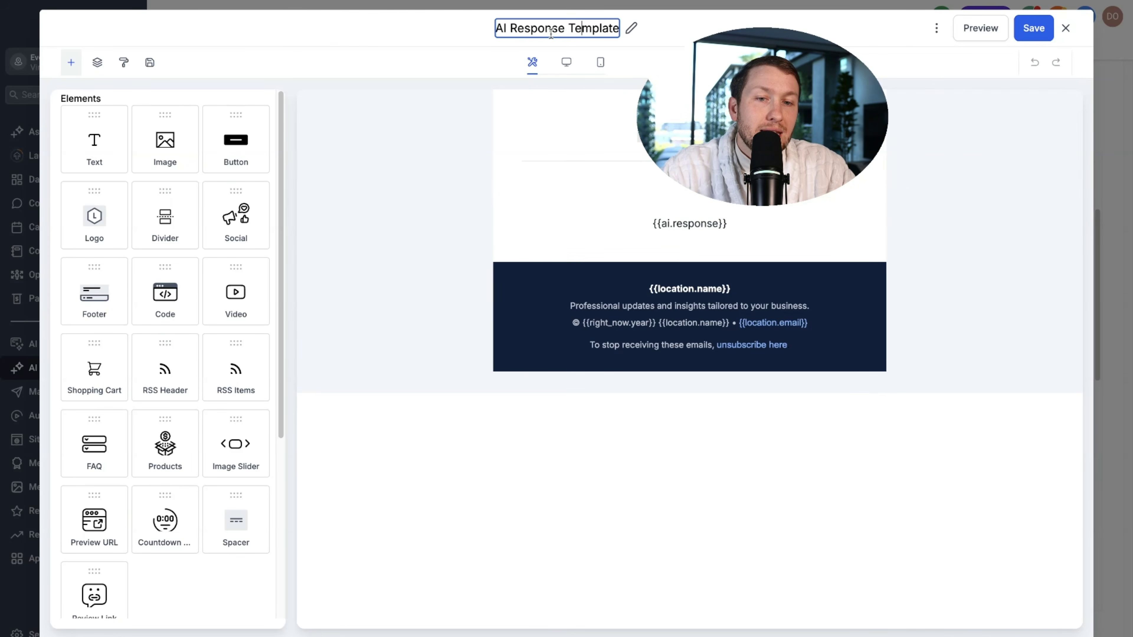
pyautogui.click(1032, 29)
pyautogui.click(1065, 29)
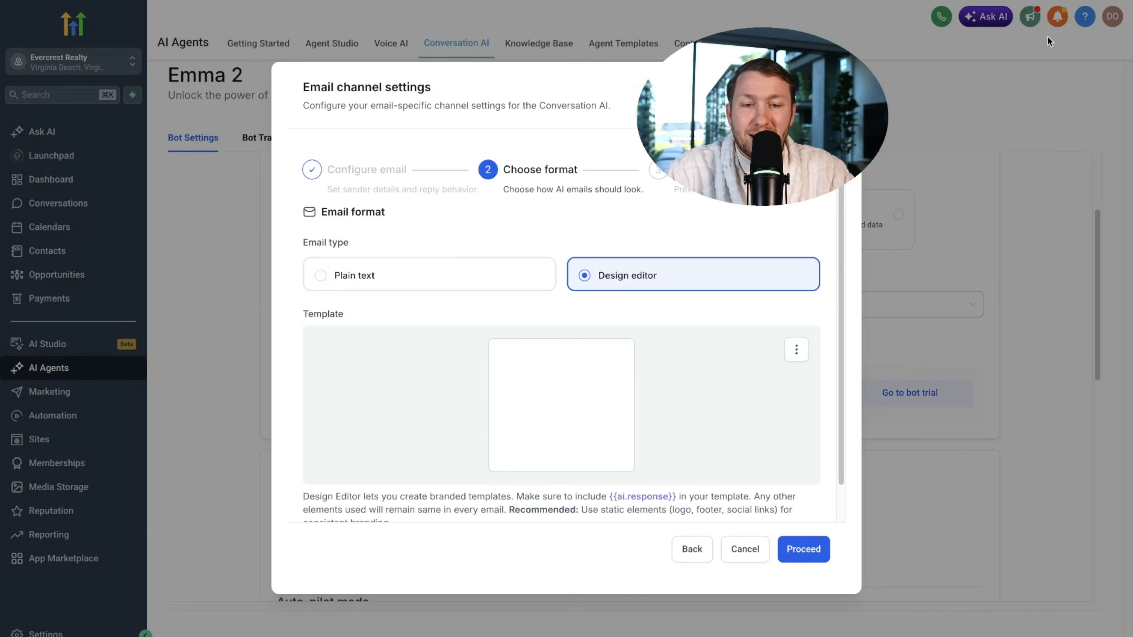
pyautogui.click(422, 280)
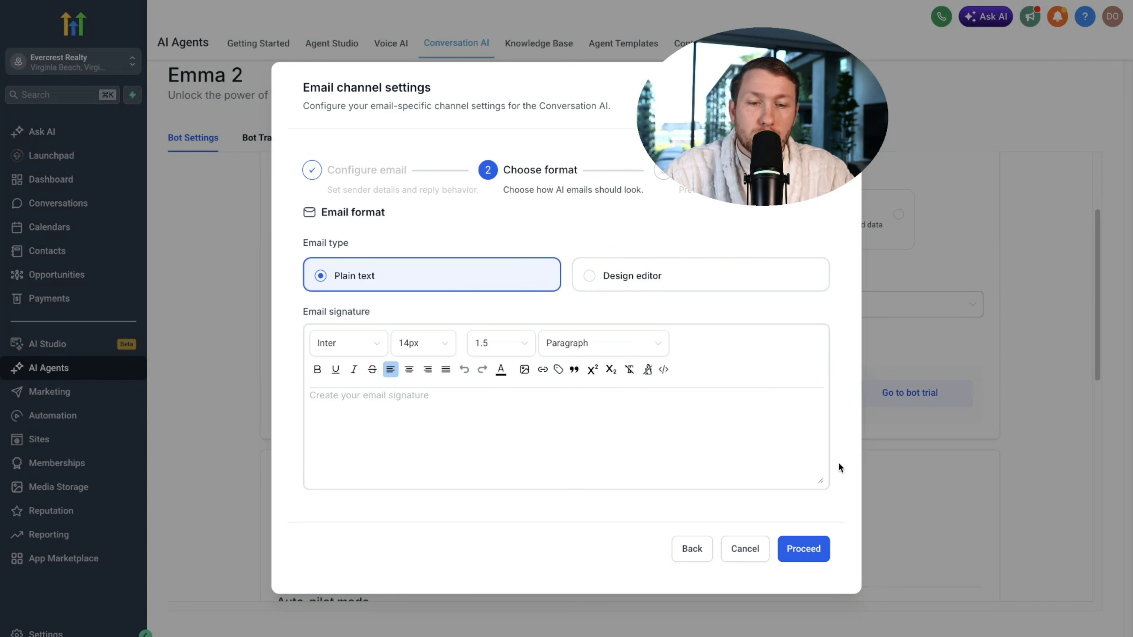
# Review the email preview with the AI response placeholder, going back to compare the format options.
pyautogui.click(805, 548)
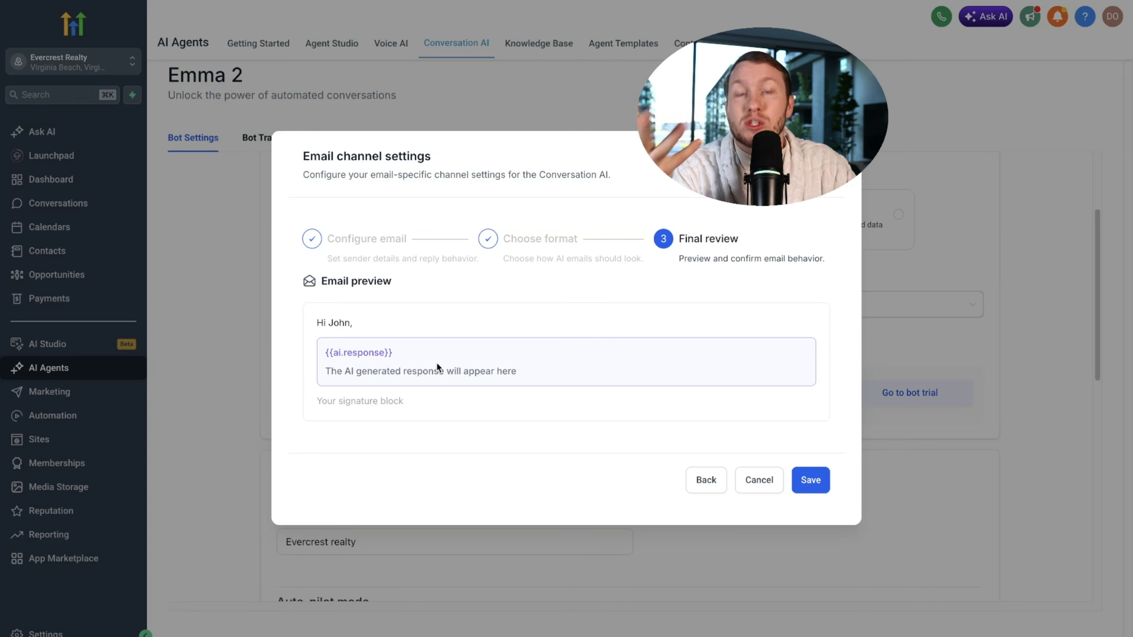
pyautogui.click(709, 484)
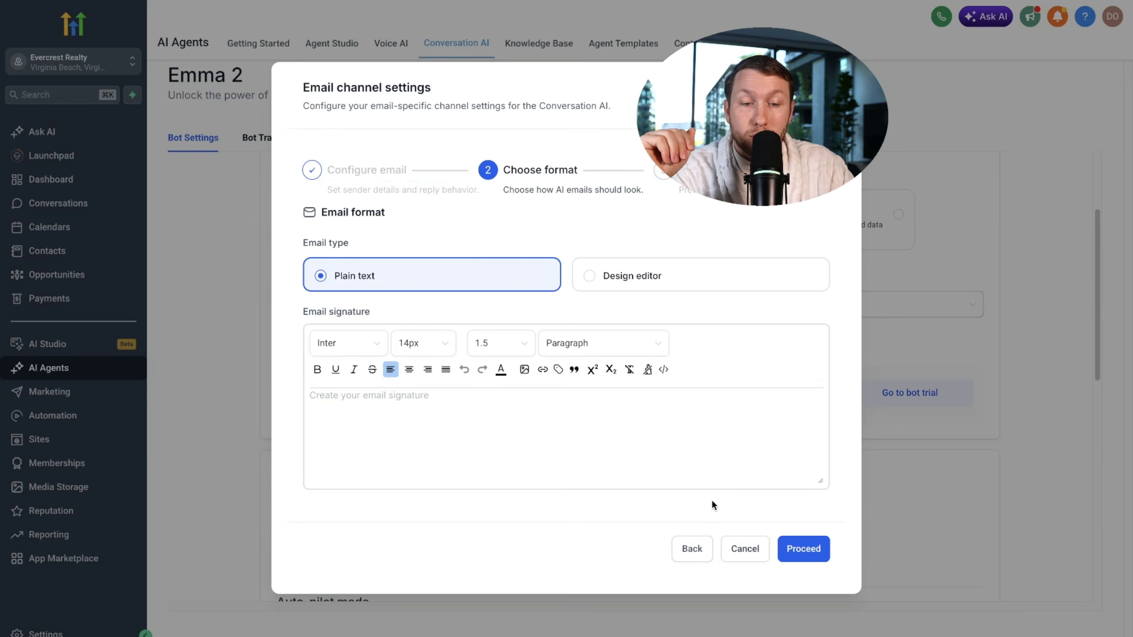
pyautogui.click(706, 554)
pyautogui.click(801, 617)
pyautogui.click(806, 550)
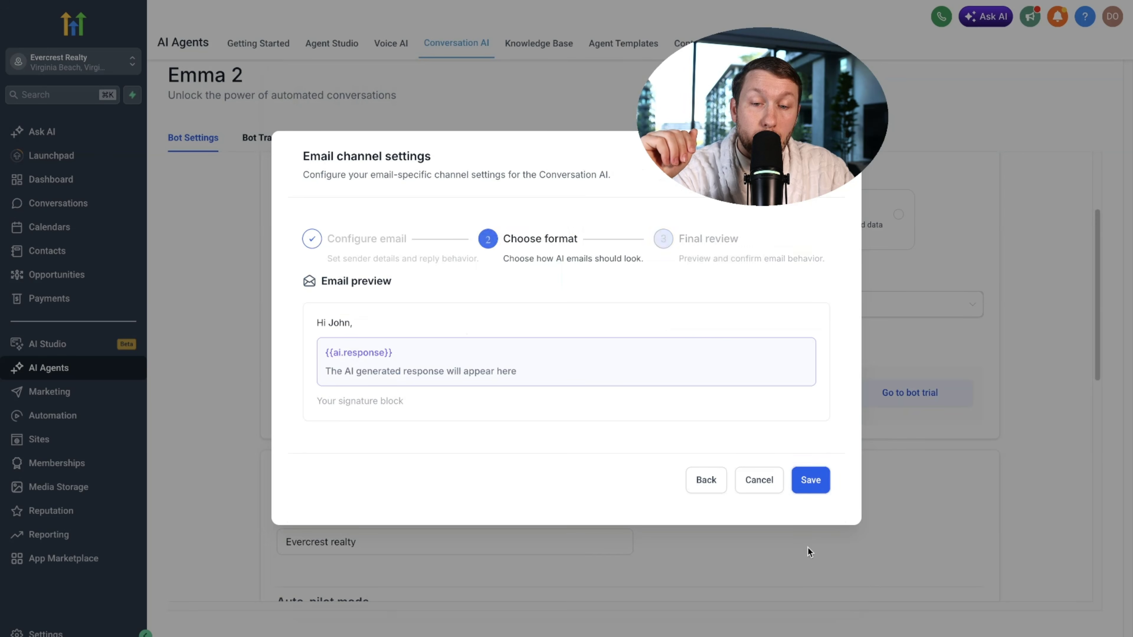
pyautogui.click(706, 479)
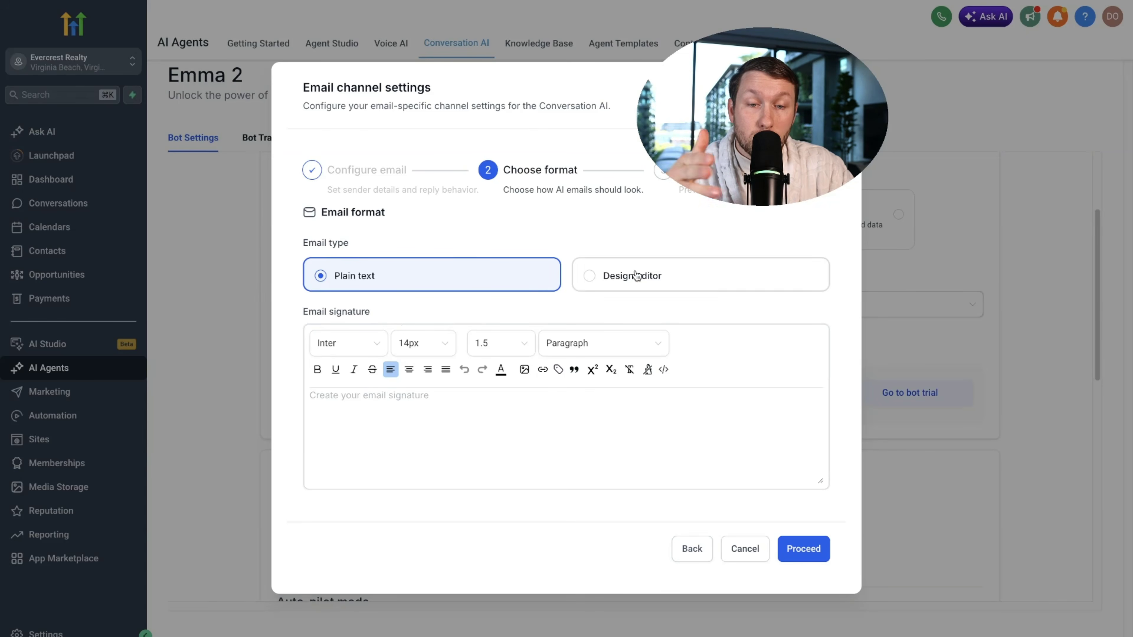
pyautogui.click(803, 549)
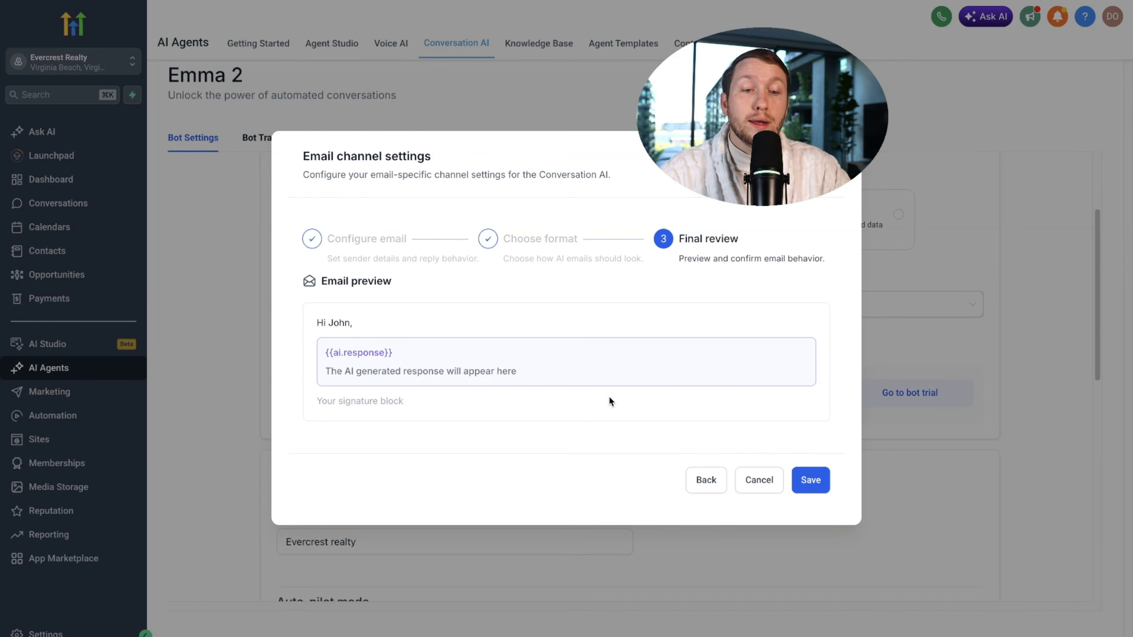
# Save the email channel settings and the Emma 2 bot, and leave the bot's settings.
pyautogui.click(808, 480)
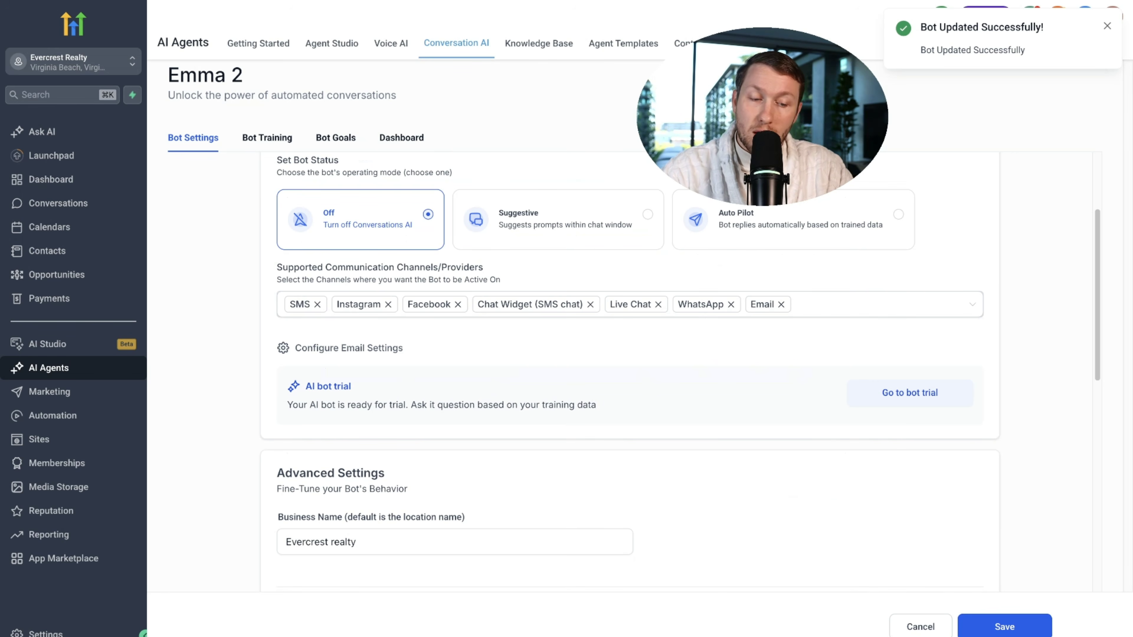
pyautogui.click(1038, 625)
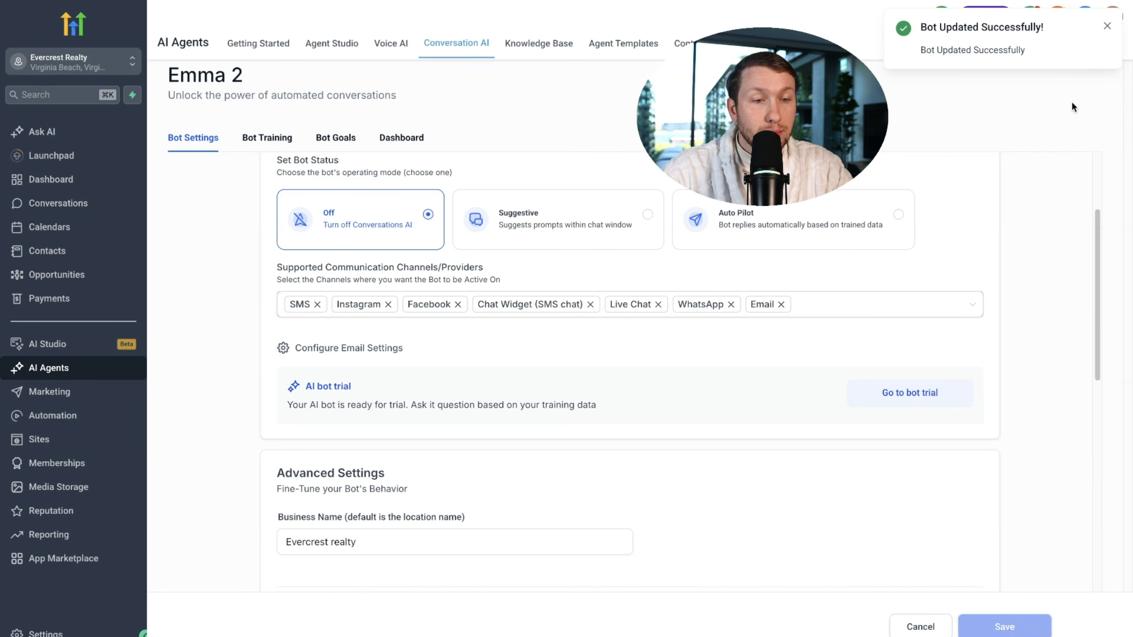
pyautogui.scroll(-4, 1011, 293)
pyautogui.scroll(7, 973, 389)
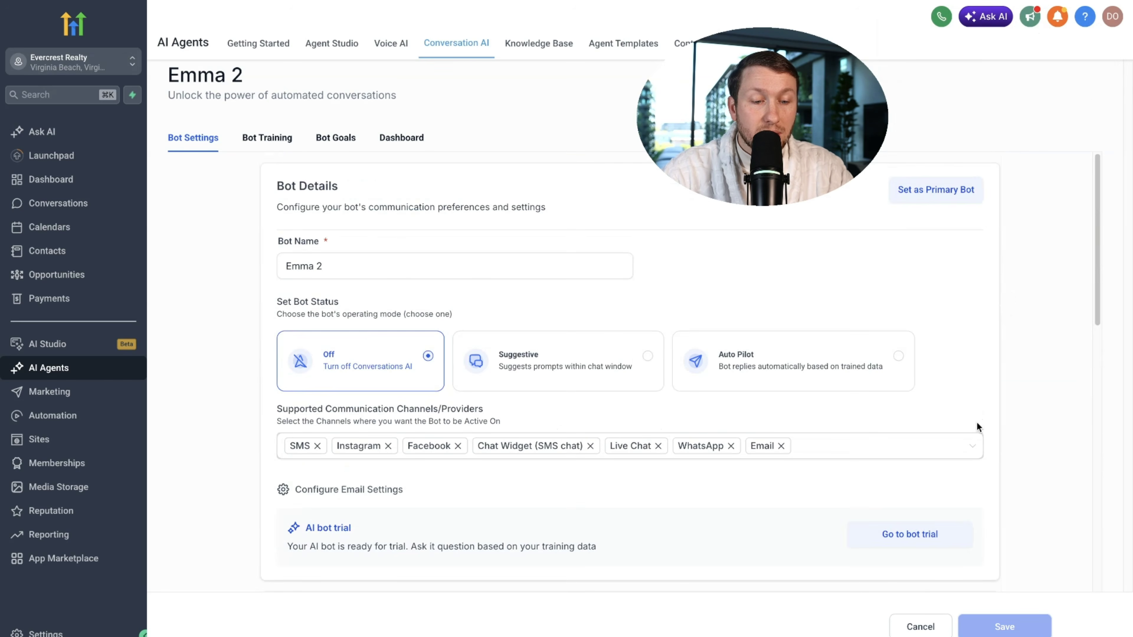
pyautogui.click(900, 631)
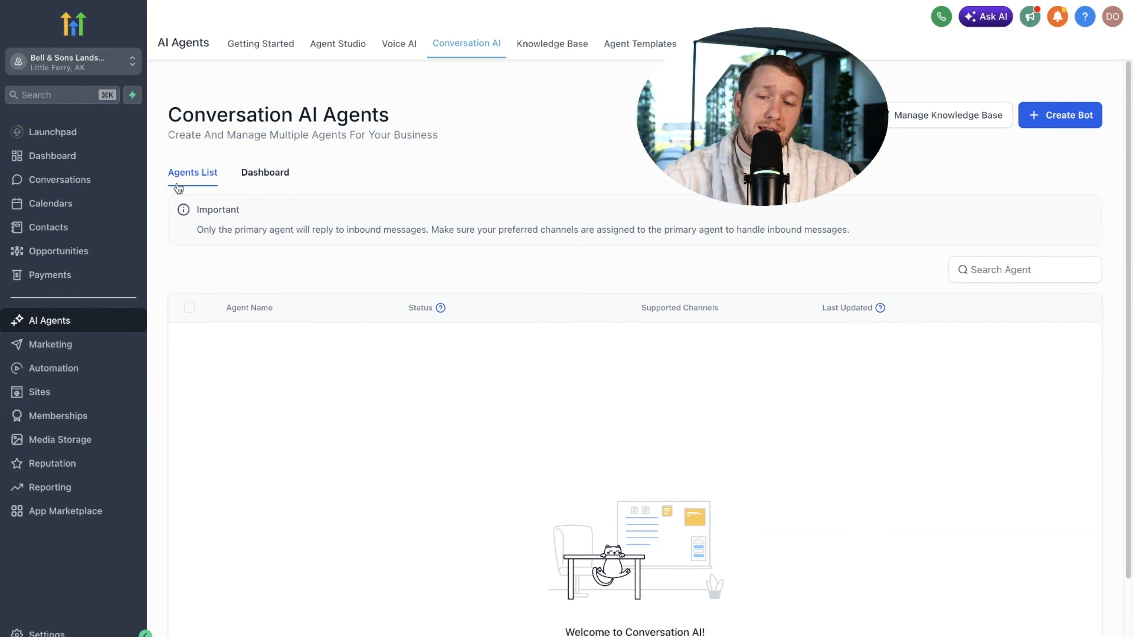
# Create a new prompt based bot from the General Q&A template in the Bell & Sons account.
pyautogui.click(1071, 119)
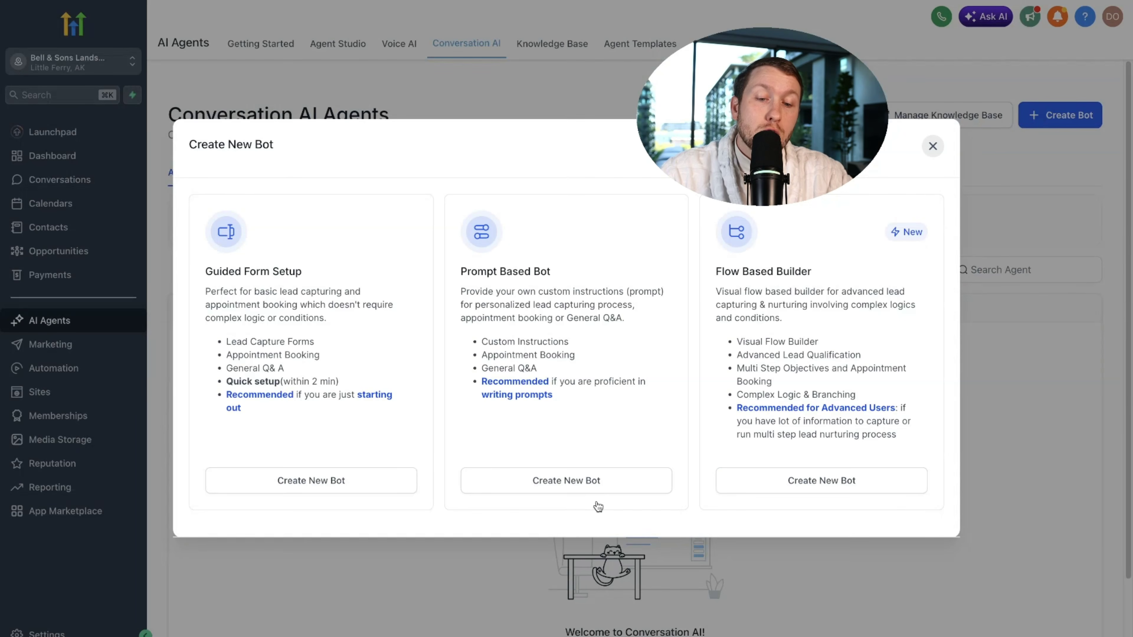
pyautogui.click(592, 482)
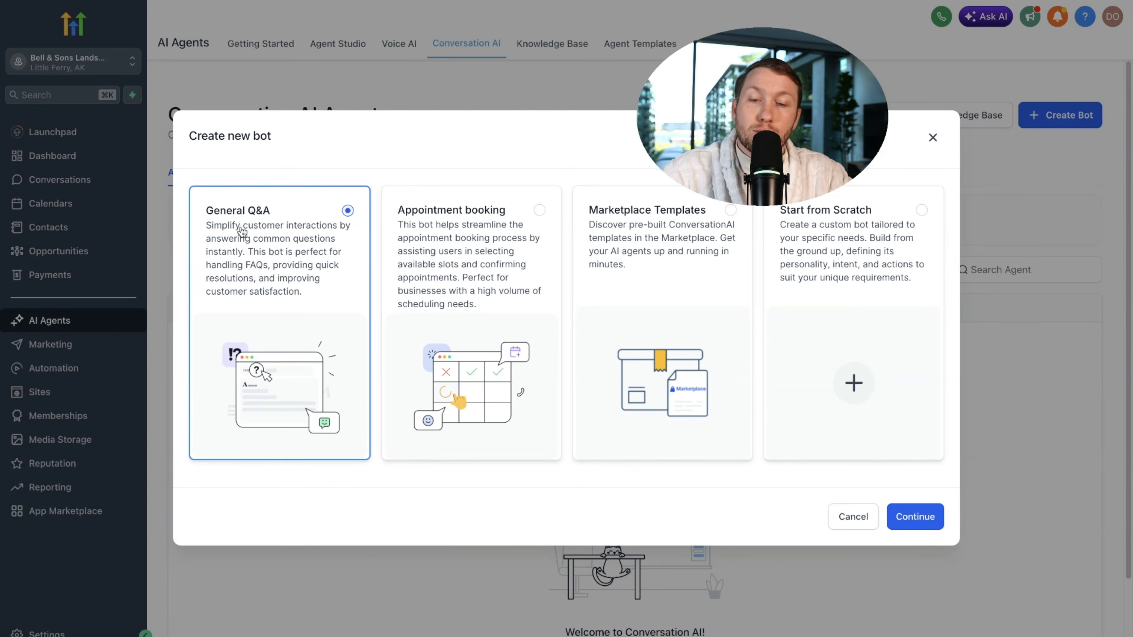
pyautogui.click(916, 517)
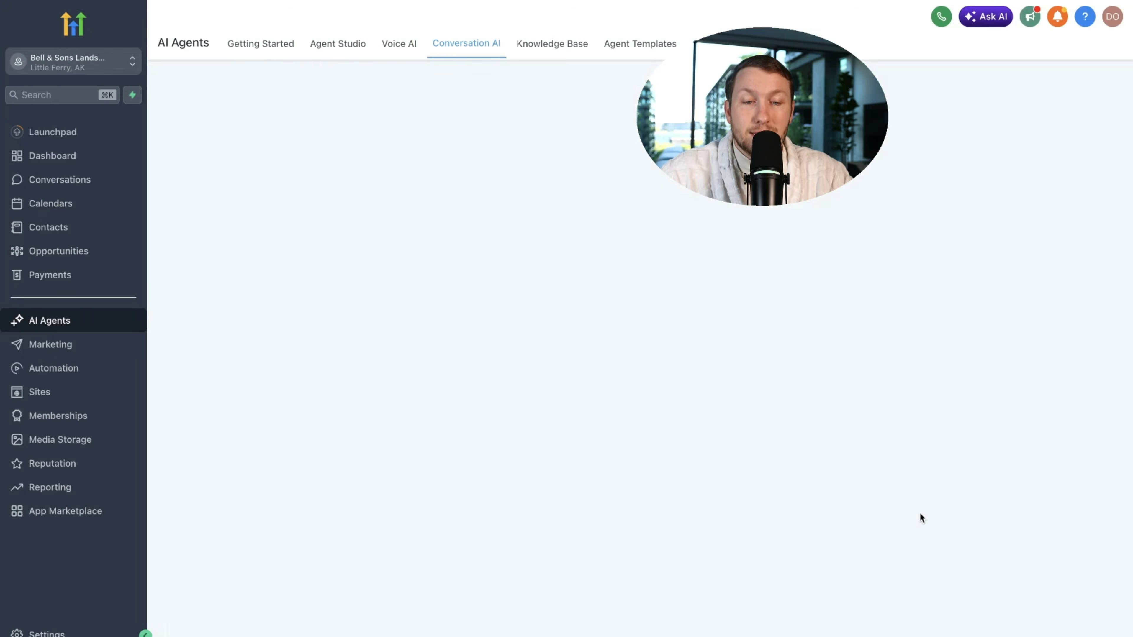
# Name the new bot Maria and set its status to Auto Pilot.
pyautogui.tripleClick(509, 256)
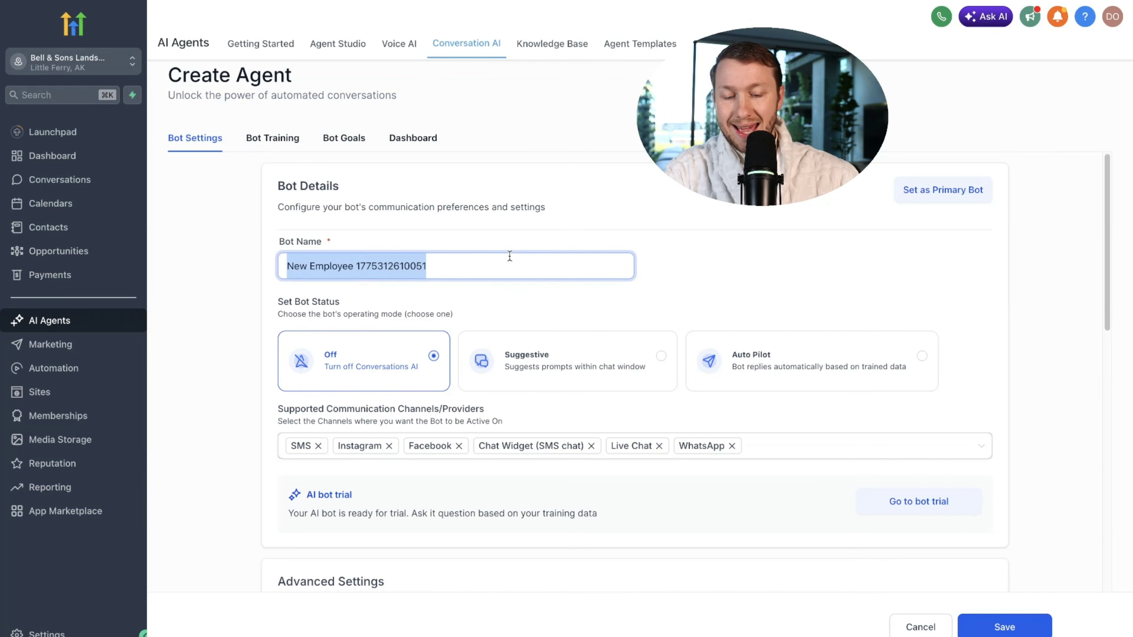
pyautogui.write('M')
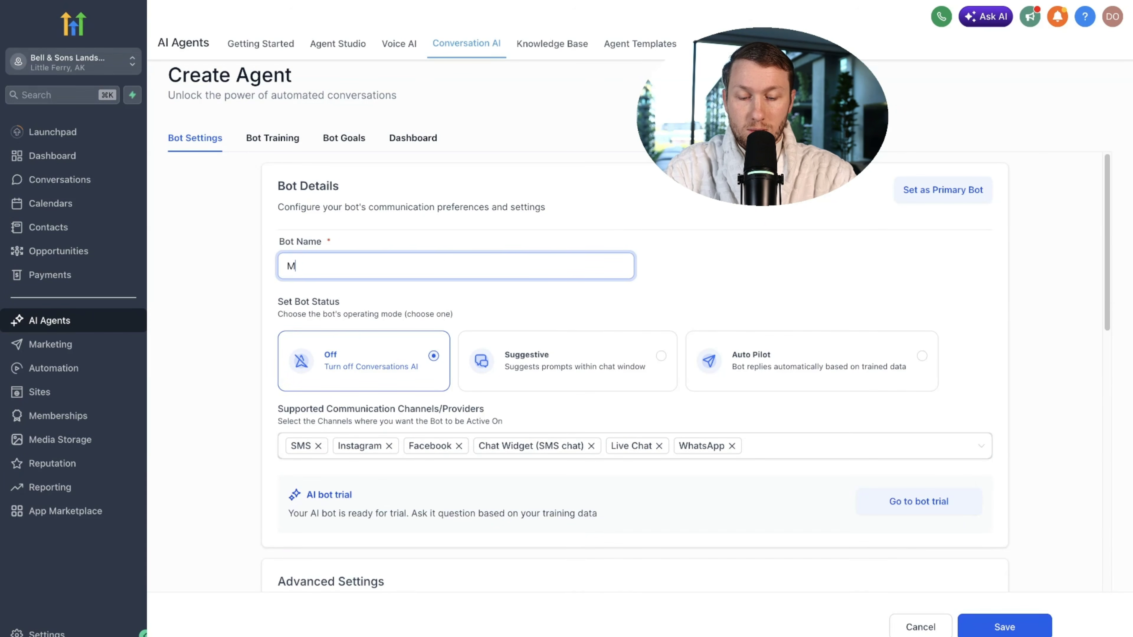
pyautogui.click(696, 279)
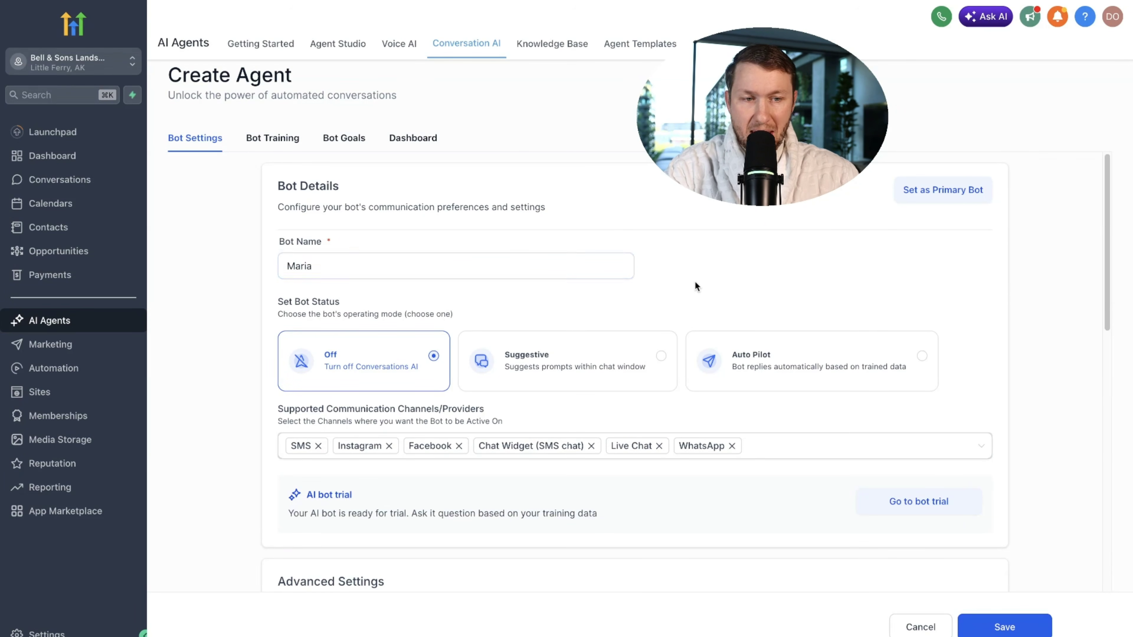
pyautogui.scroll(-1, 696, 279)
pyautogui.click(820, 304)
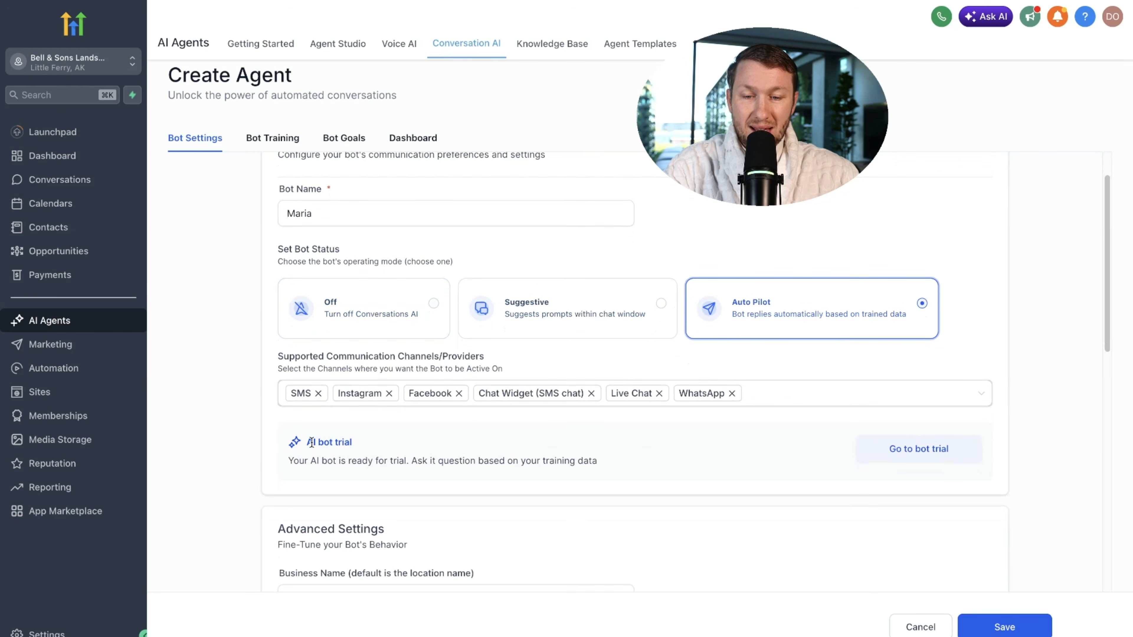
# Remove all of the bot's default communication channels and add Email as the only supported channel.
pyautogui.doubleClick(318, 393)
pyautogui.click(341, 393)
pyautogui.click(341, 393)
pyautogui.click(403, 393)
pyautogui.click(411, 393)
pyautogui.click(342, 393)
pyautogui.click(352, 395)
pyautogui.click(435, 566)
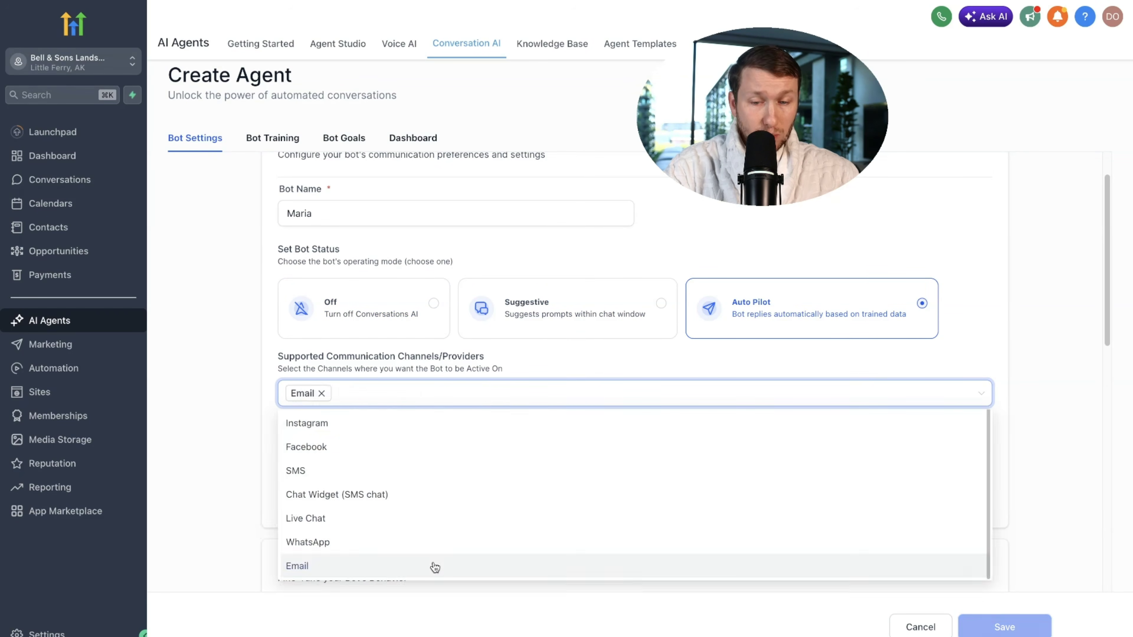
pyautogui.click(660, 372)
pyautogui.scroll(-2, 651, 427)
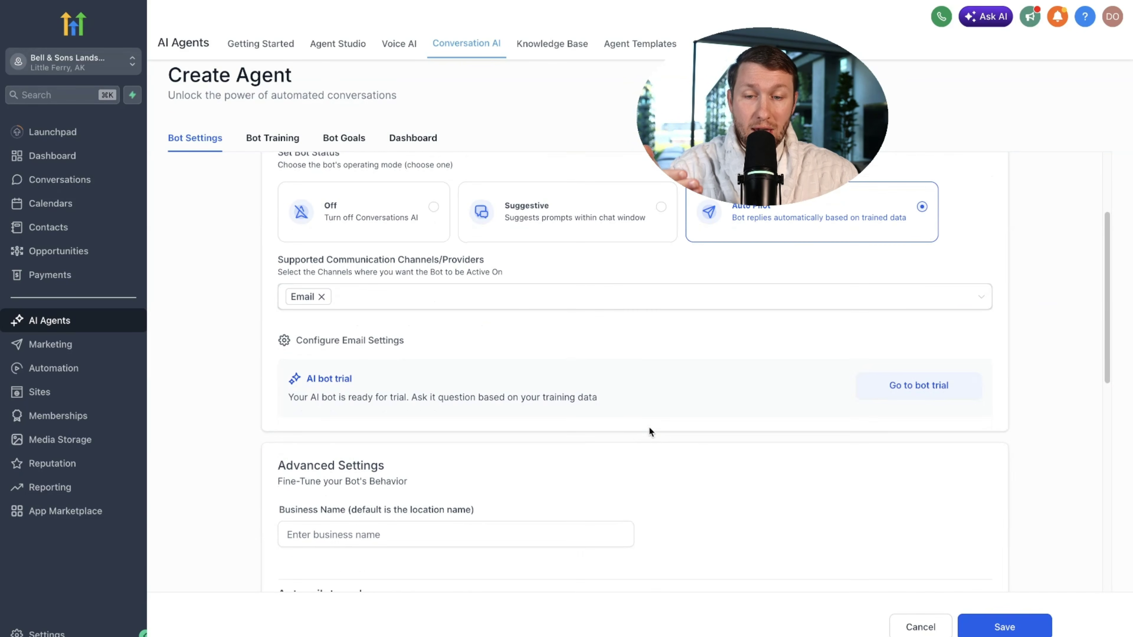
# Open the bot's email channel settings, enter the sender's first name as From name and add the suggested address as a CC recipient.
pyautogui.click(367, 339)
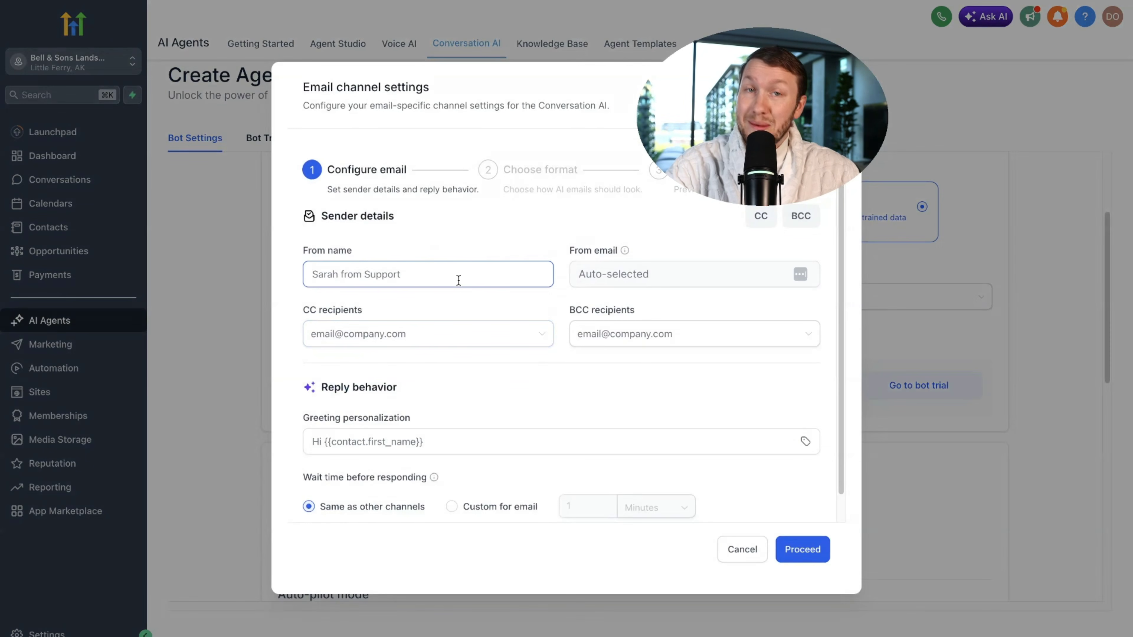
pyautogui.click(458, 277)
pyautogui.write('Declan')
pyautogui.click(473, 334)
pyautogui.click(480, 365)
pyautogui.click(490, 312)
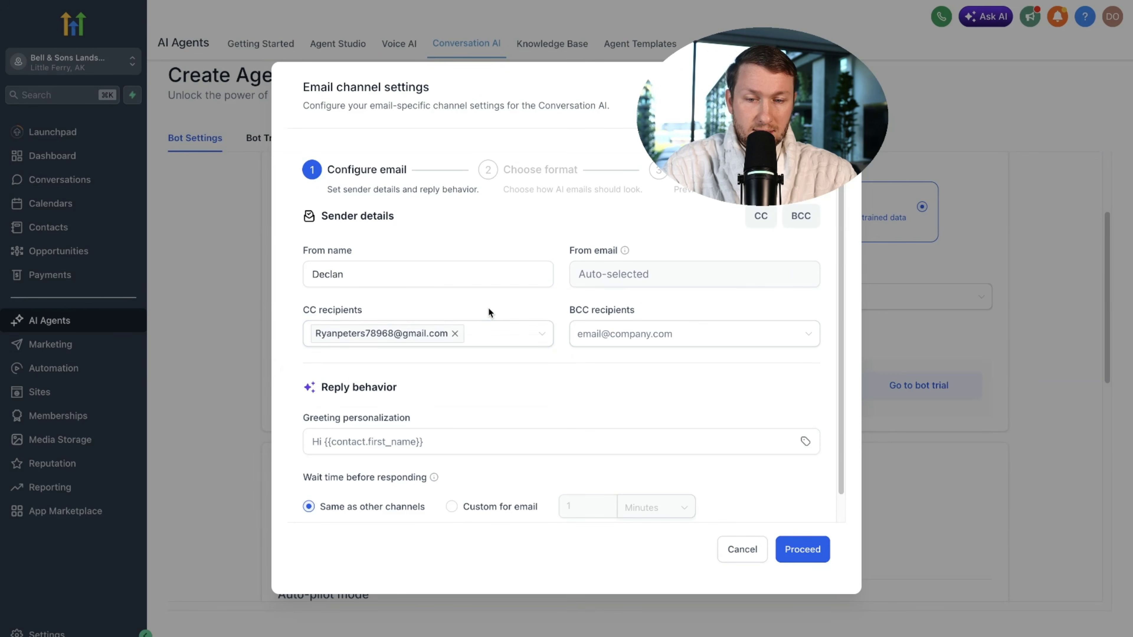
# Leave the greeting personalization empty and set a custom email wait time of 3 minutes.
pyautogui.scroll(-1, 501, 397)
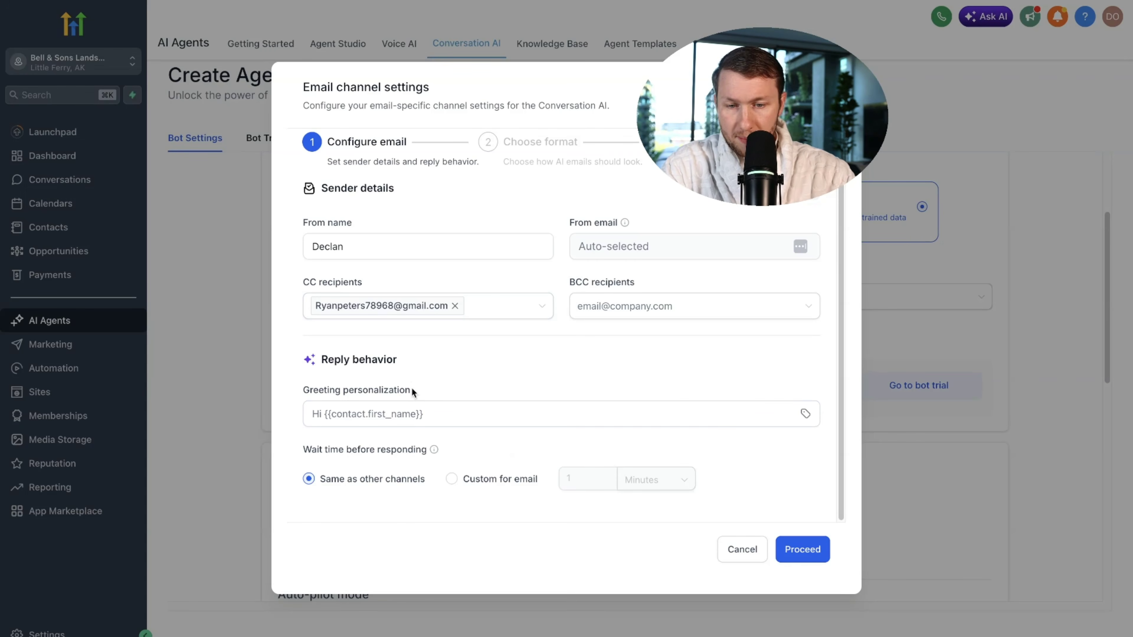
pyautogui.click(447, 399)
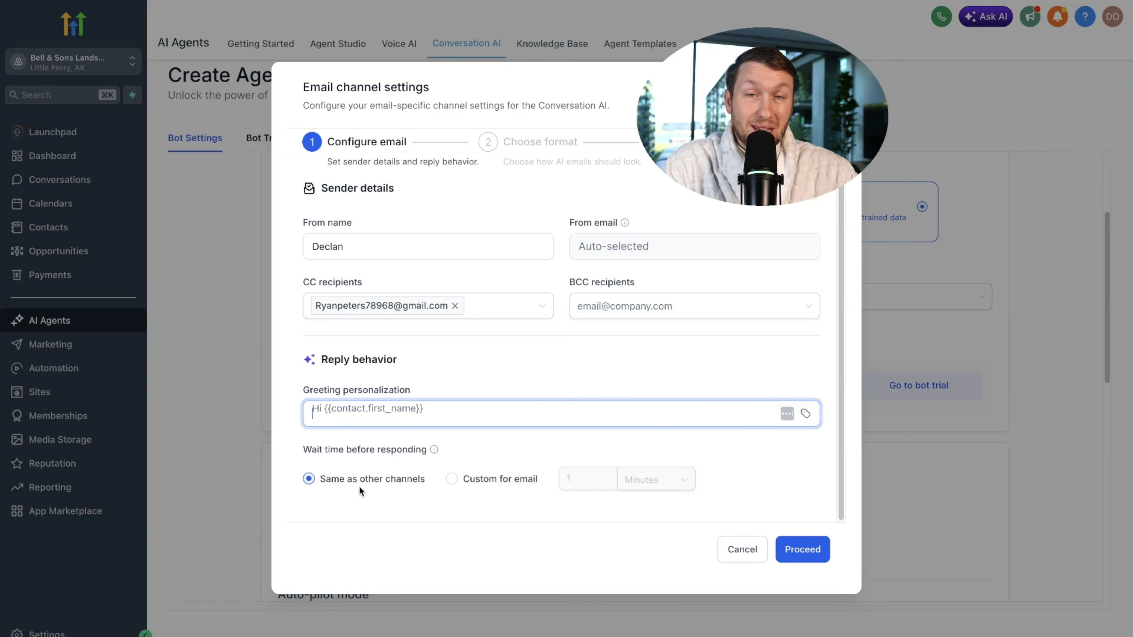
pyautogui.click(463, 483)
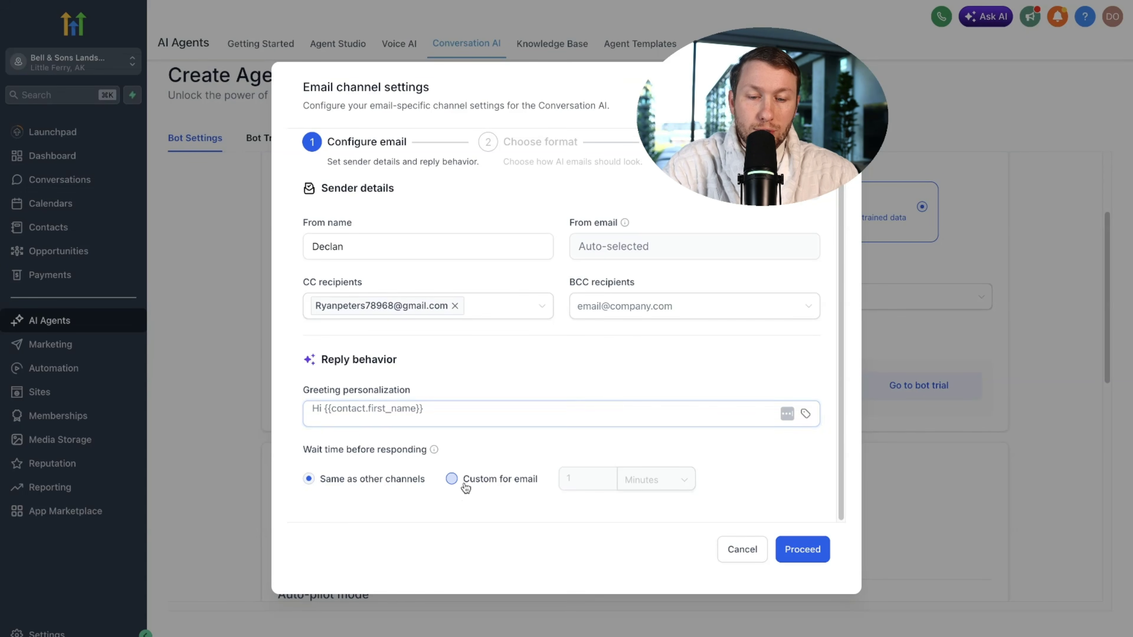
pyautogui.click(576, 484)
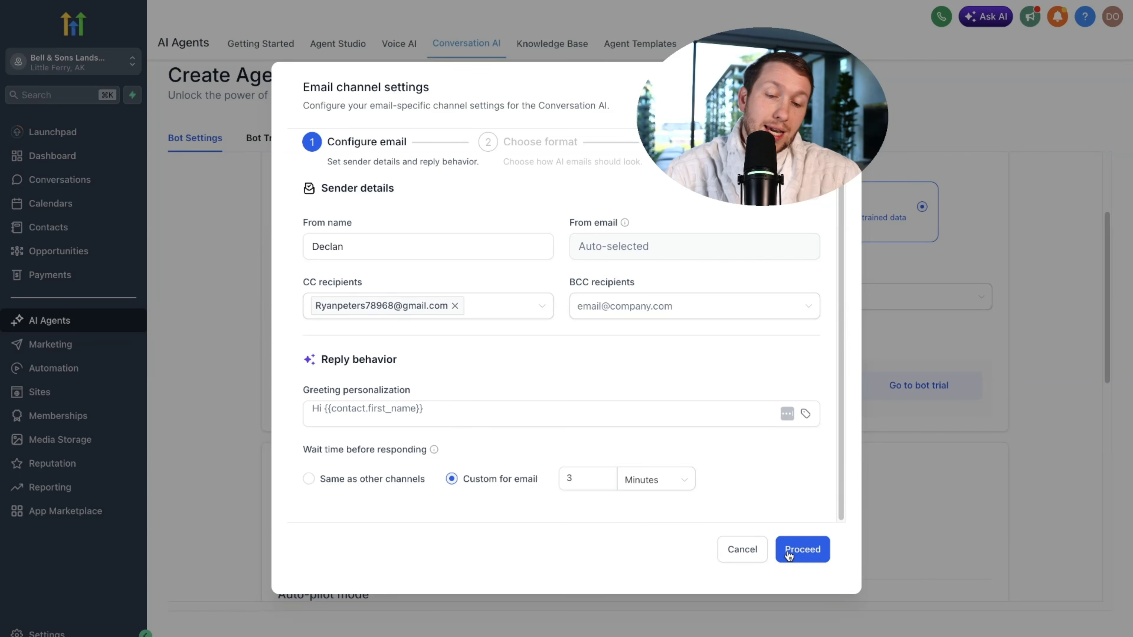
# Keep the Plain text format without a signature, review the email preview and save the email channel settings.
pyautogui.click(814, 554)
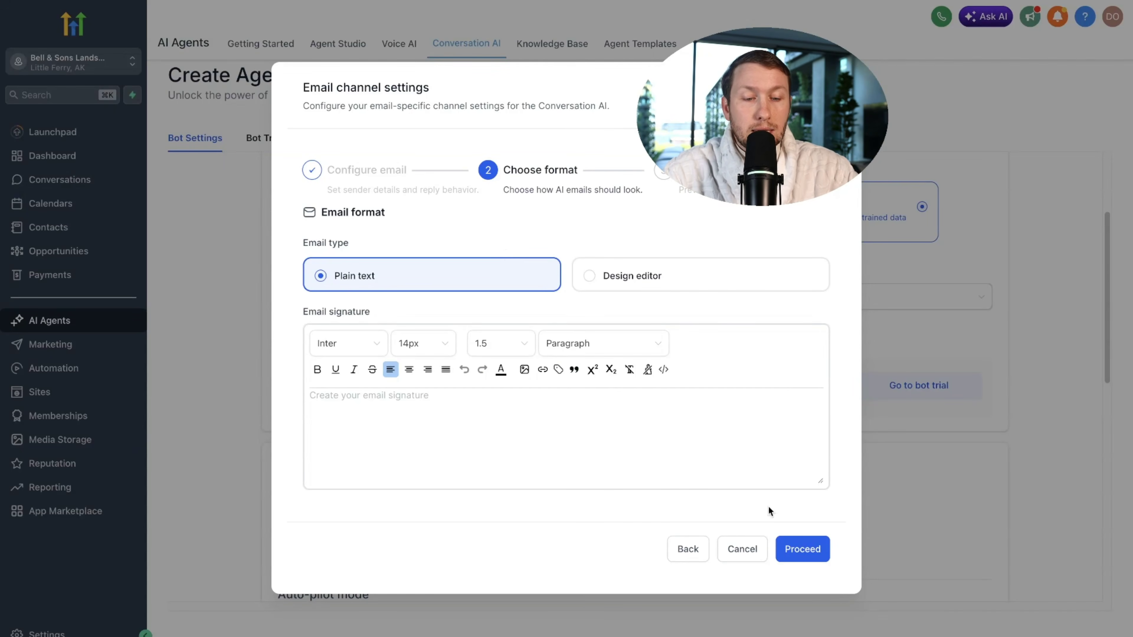
pyautogui.click(803, 549)
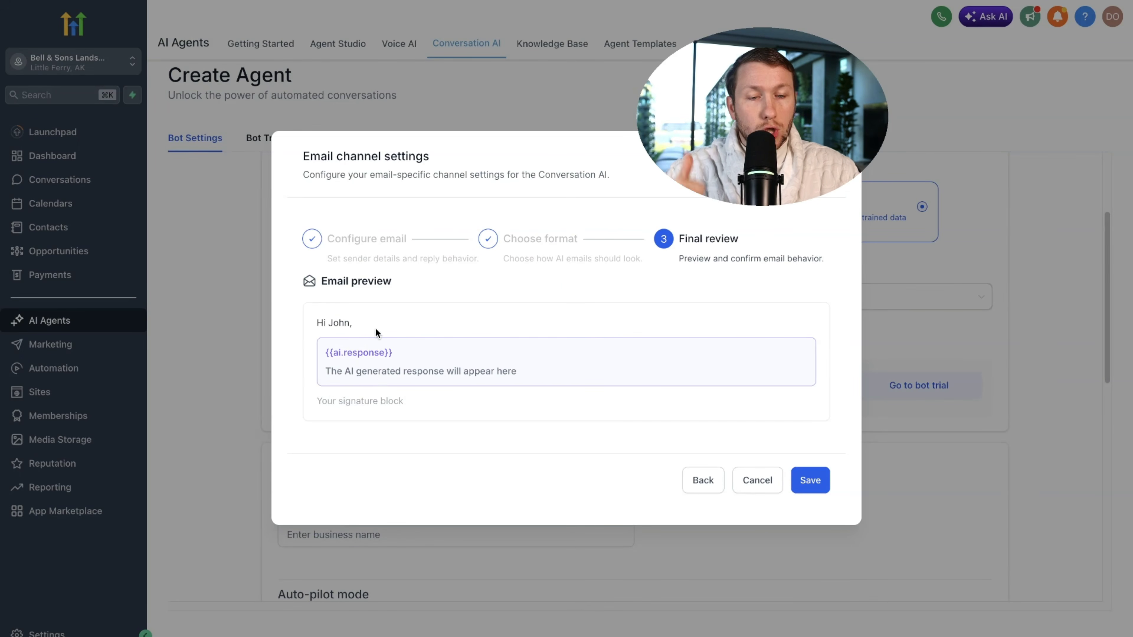
pyautogui.click(806, 476)
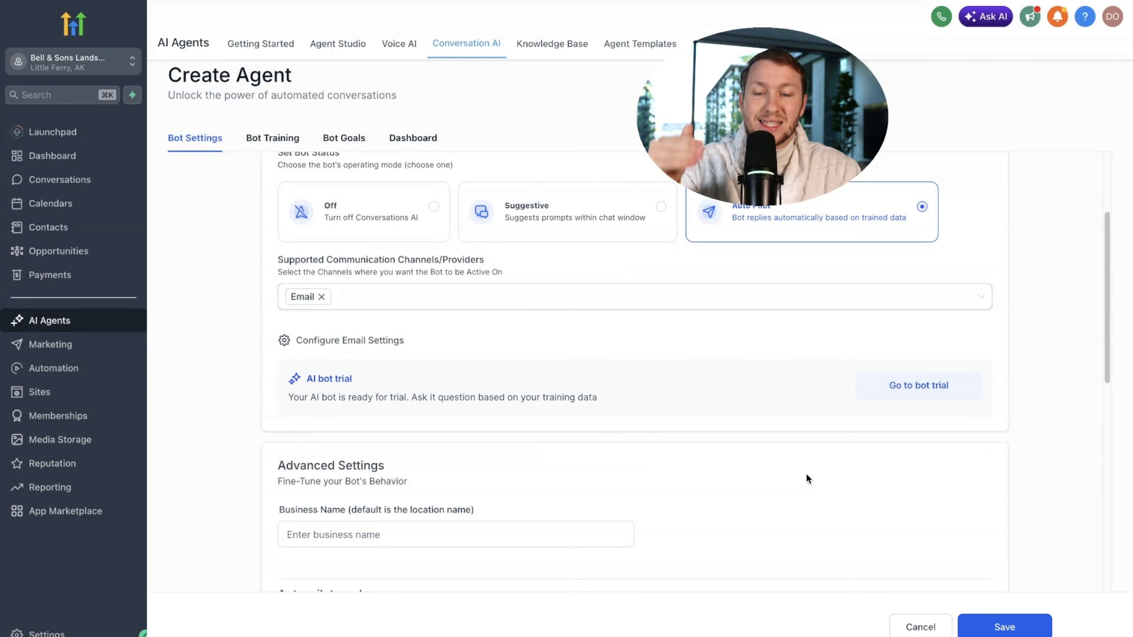
# Enter Daves Landscaping as the business name in the bot's advanced settings.
pyautogui.scroll(-10, 797, 484)
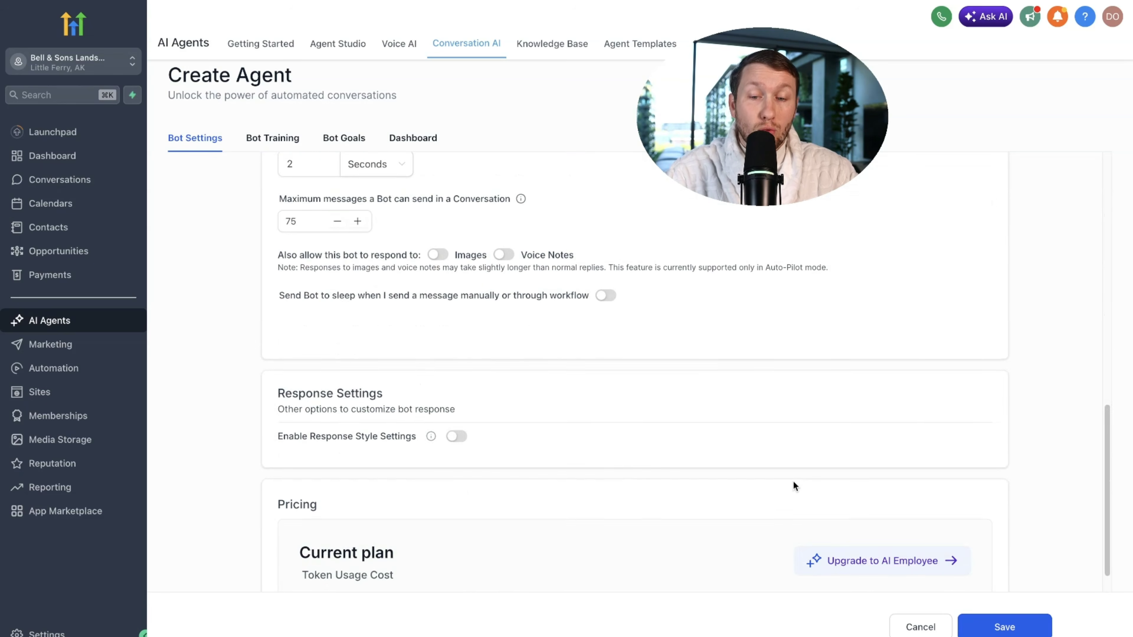
pyautogui.scroll(5, 793, 485)
pyautogui.click(455, 282)
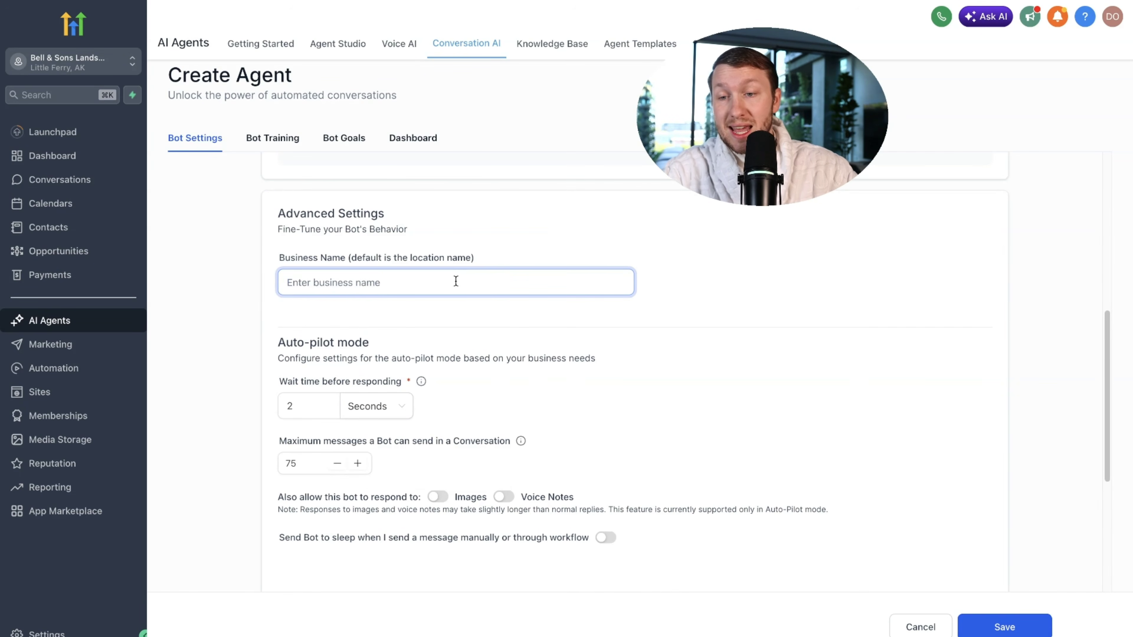
pyautogui.write('Daves')
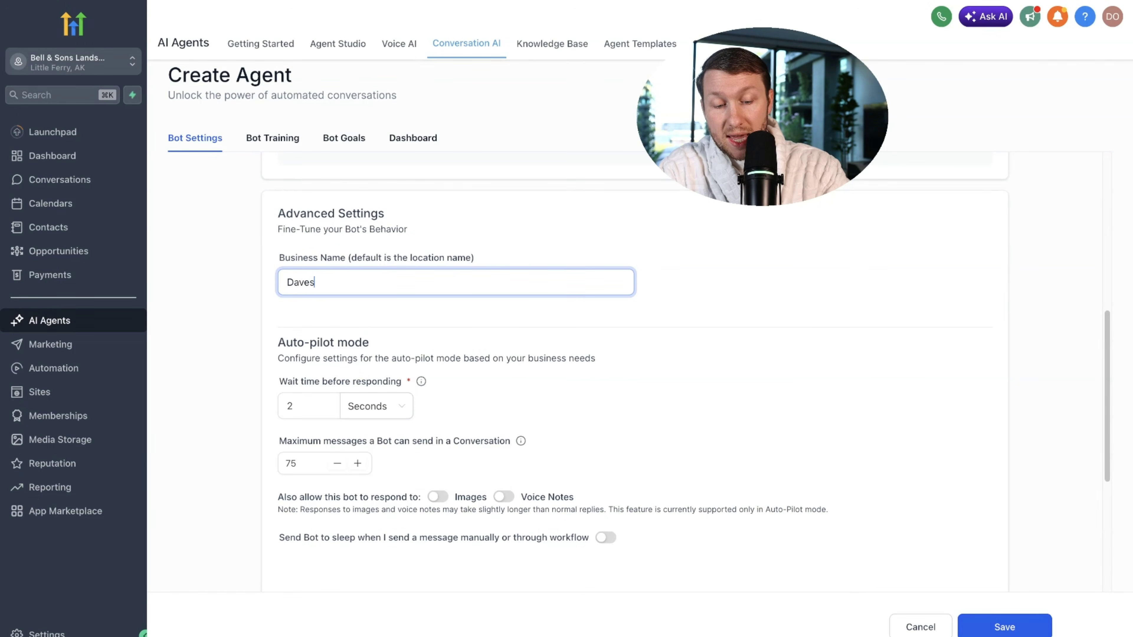
pyautogui.write(' Landscaping')
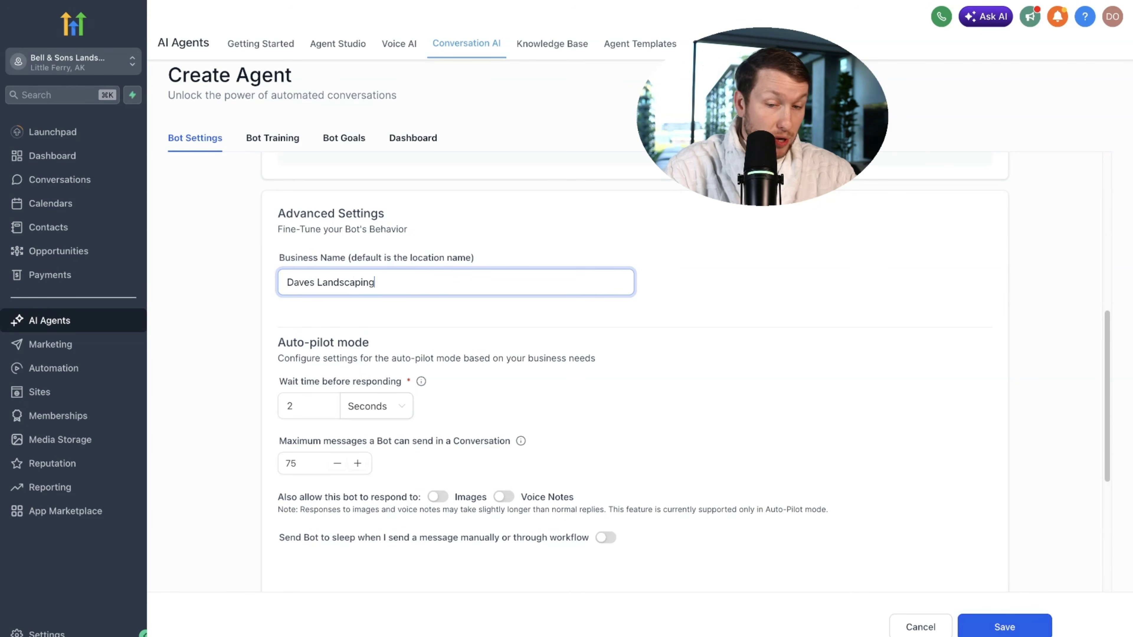
# Reopen the bot's email channel settings, recheck the sender details, format and preview, and save them as they are.
pyautogui.scroll(-5, 378, 330)
pyautogui.scroll(6, 366, 361)
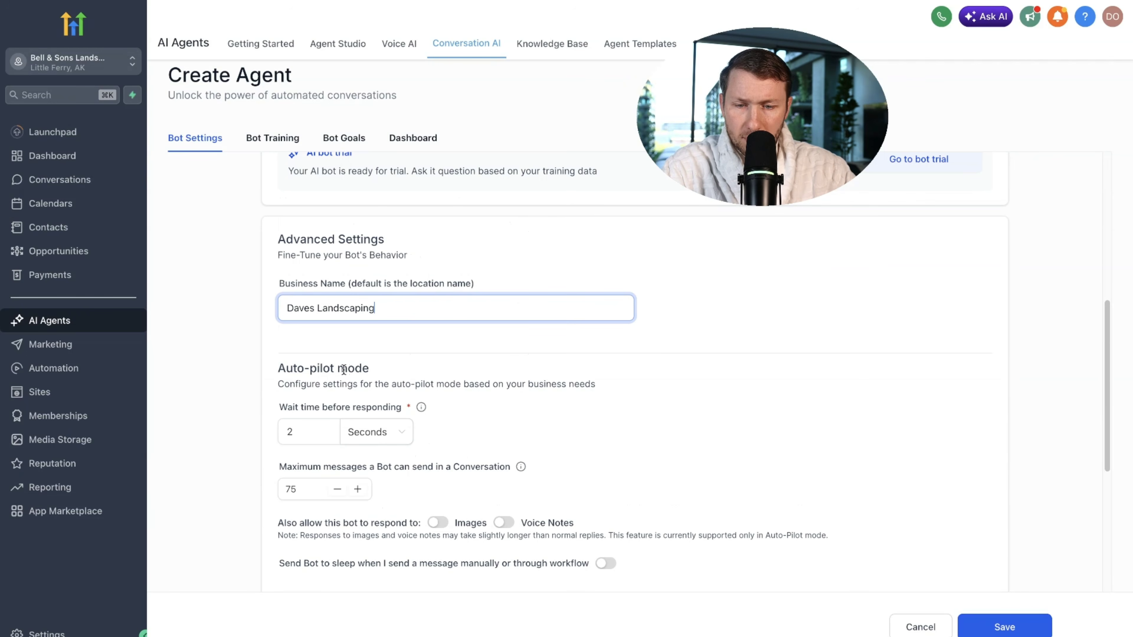
pyautogui.scroll(5, 326, 420)
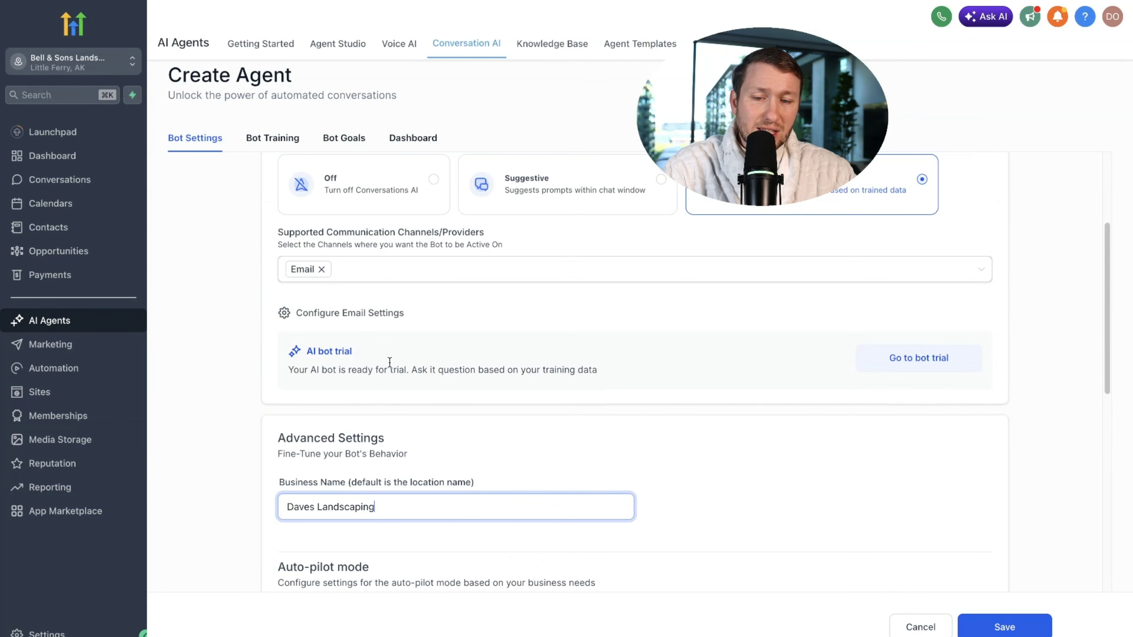
pyautogui.click(342, 314)
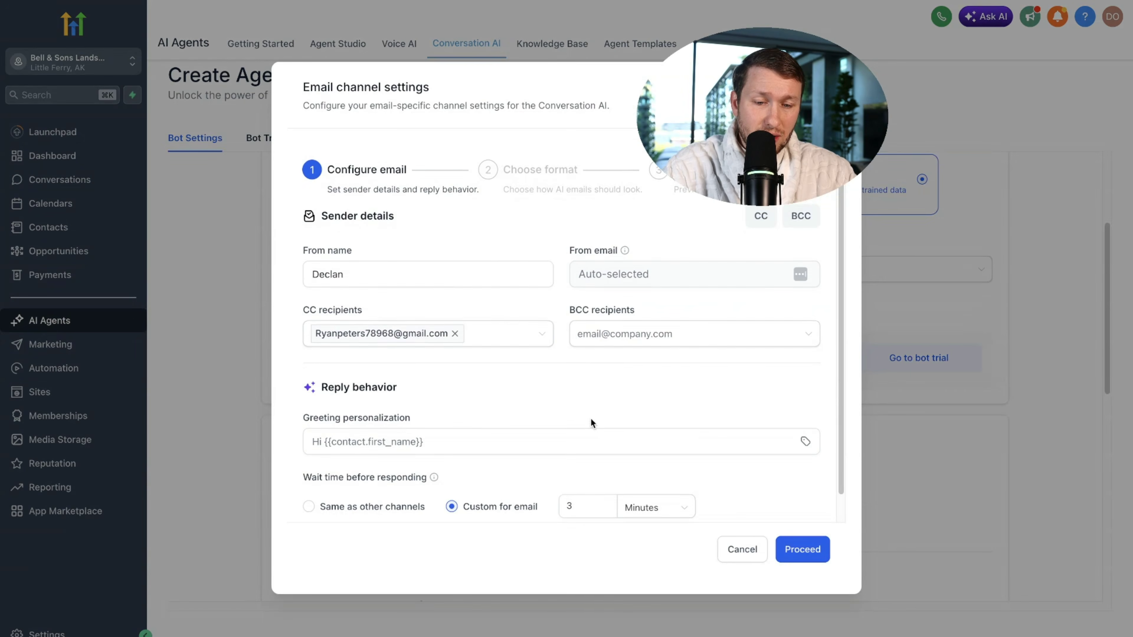
pyautogui.click(803, 549)
pyautogui.click(803, 550)
pyautogui.click(809, 479)
# Set the auto-pilot wait time before responding to 3 minutes.
pyautogui.scroll(-4, 429, 401)
pyautogui.doubleClick(311, 464)
pyautogui.write('3')
pyautogui.click(399, 471)
pyautogui.click(395, 498)
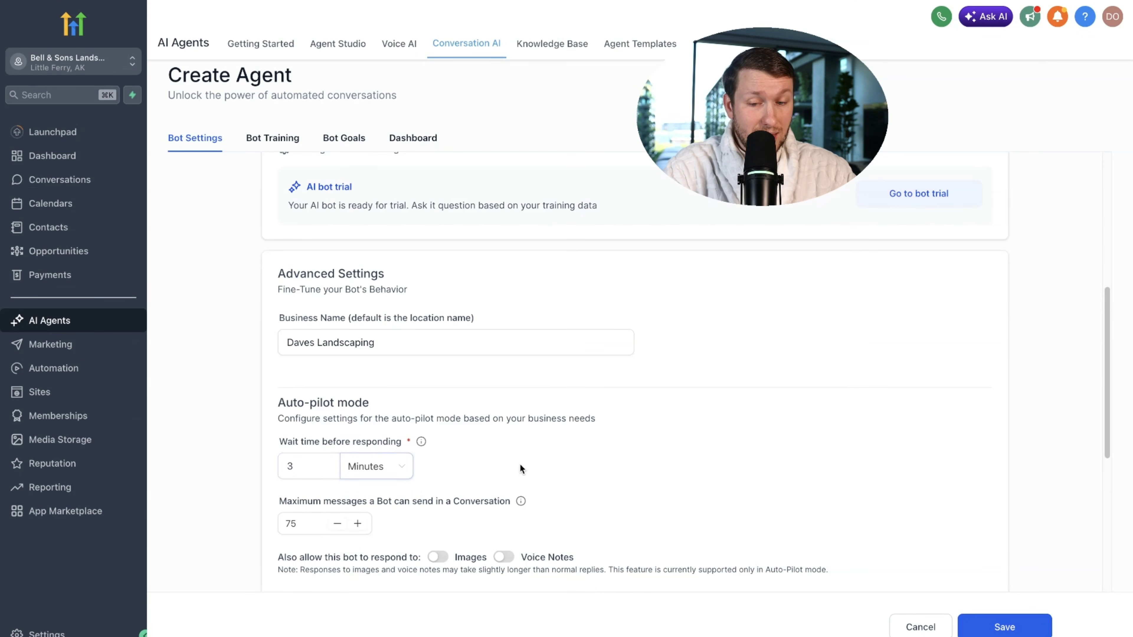
# Limit the bot to 15 messages per conversation and allow it to respond to images.
pyautogui.scroll(-2, 517, 463)
pyautogui.click(315, 430)
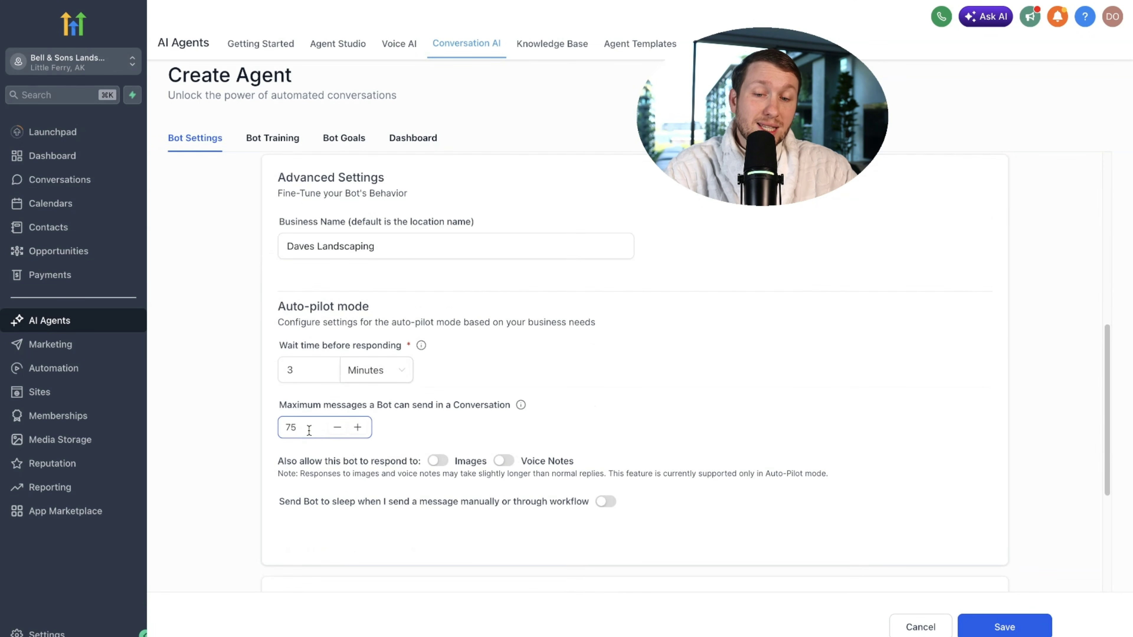
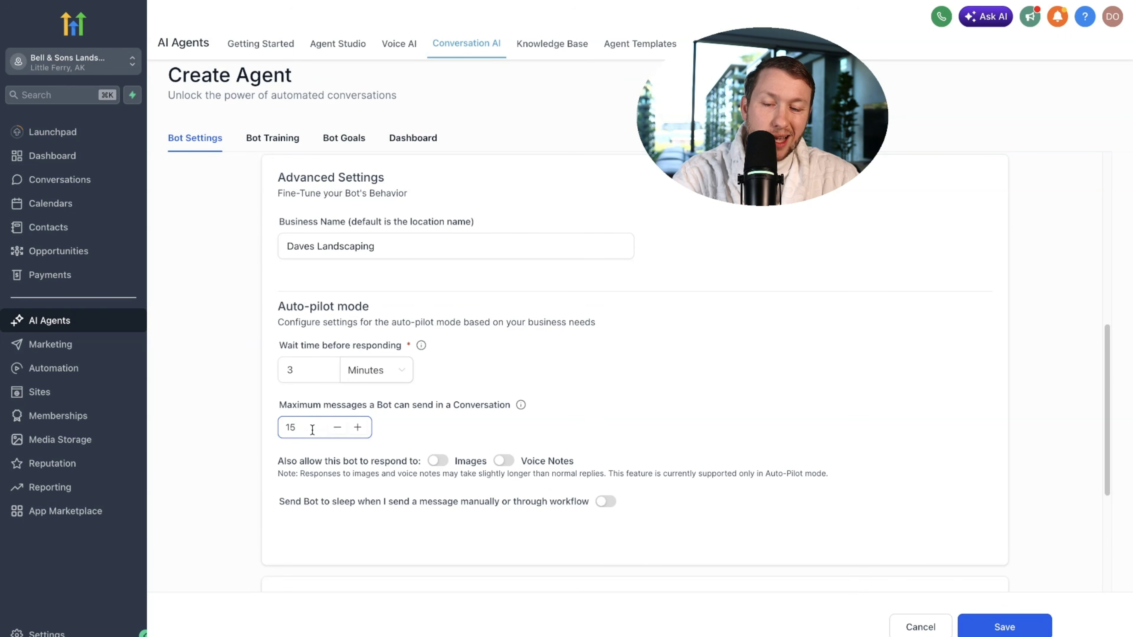
pyautogui.click(436, 464)
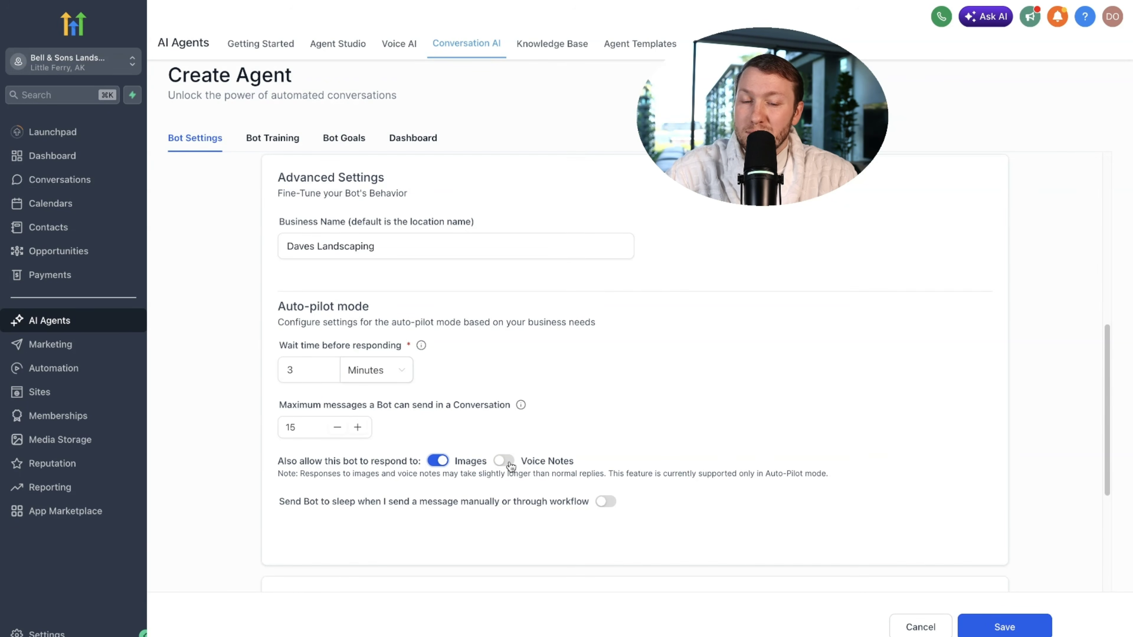
# Enable the response style settings with the Balanced style and save the bot.
pyautogui.scroll(-2, 409, 475)
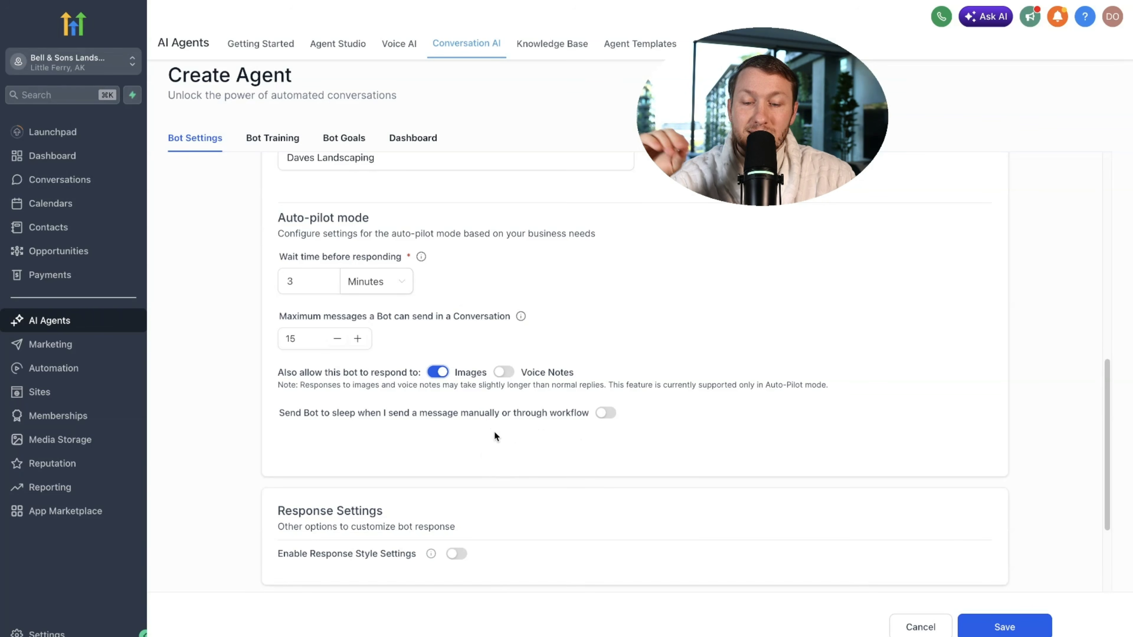
pyautogui.scroll(-4, 494, 432)
pyautogui.click(456, 378)
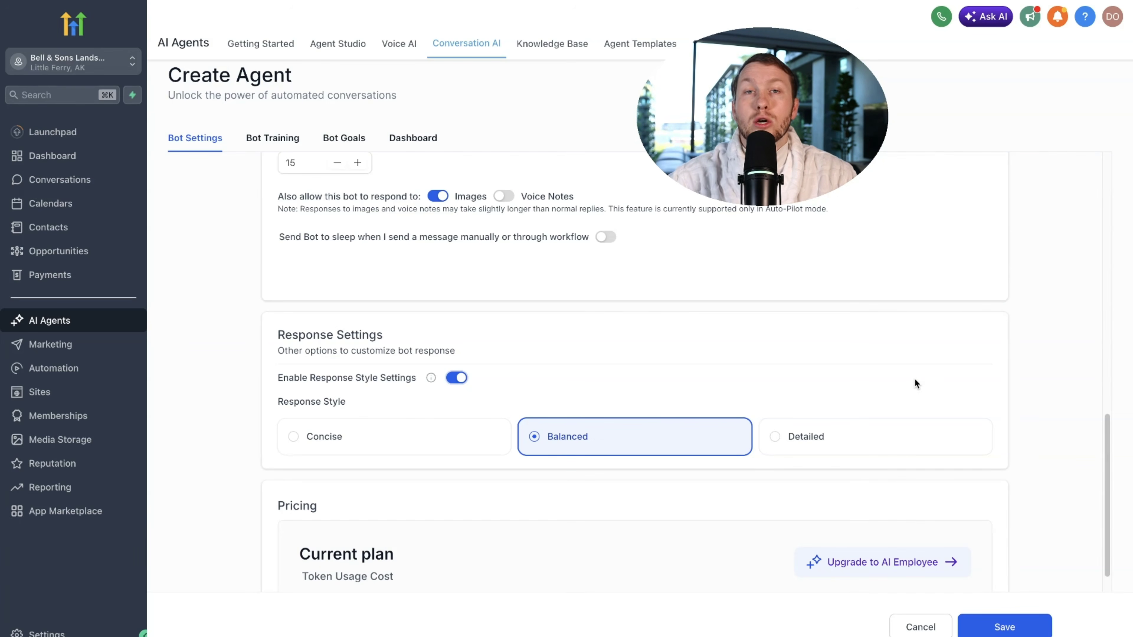
pyautogui.scroll(-2, 615, 452)
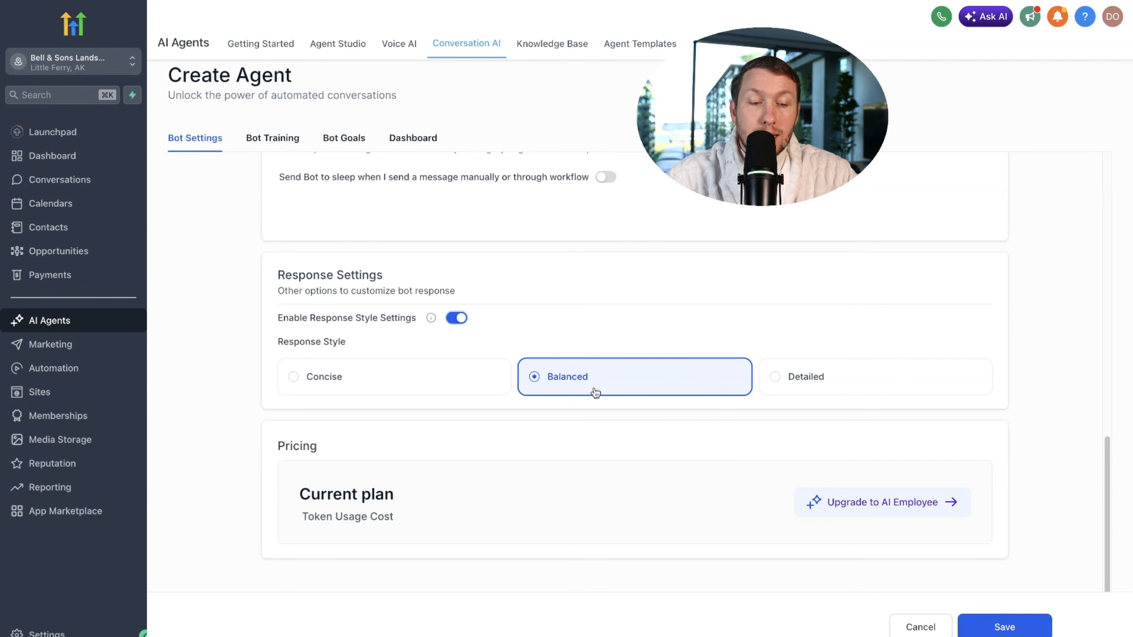
pyautogui.scroll(10, 608, 428)
pyautogui.scroll(-10, 645, 452)
pyautogui.click(1005, 627)
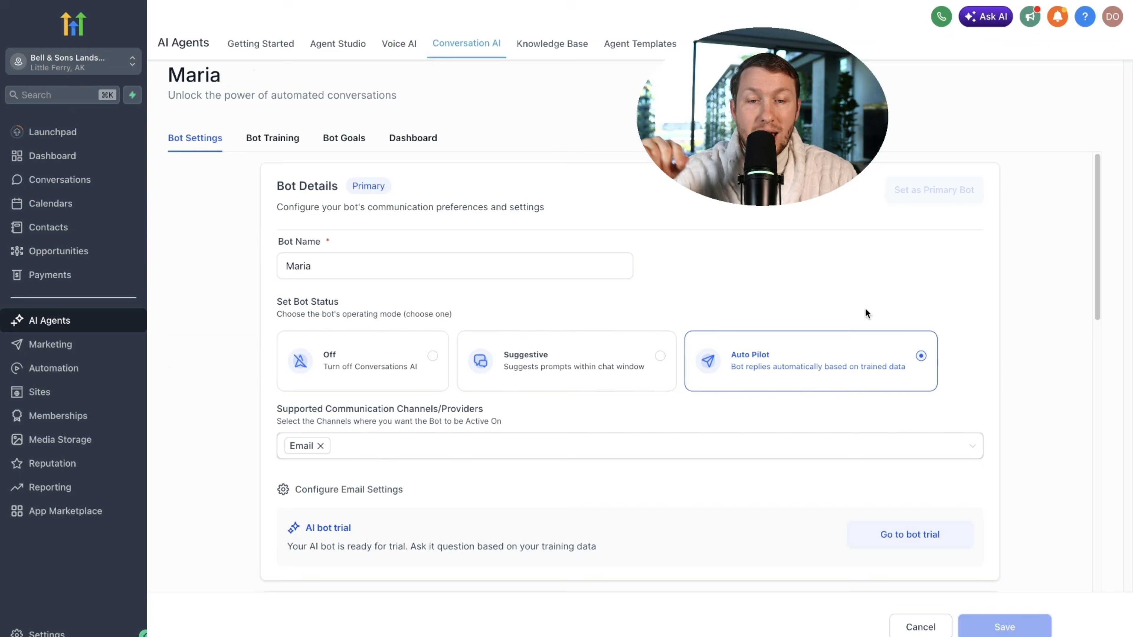
# Open Maria's training setup and check which existing knowledge bases can be selected.
pyautogui.scroll(-10, 524, 344)
pyautogui.scroll(10, 528, 342)
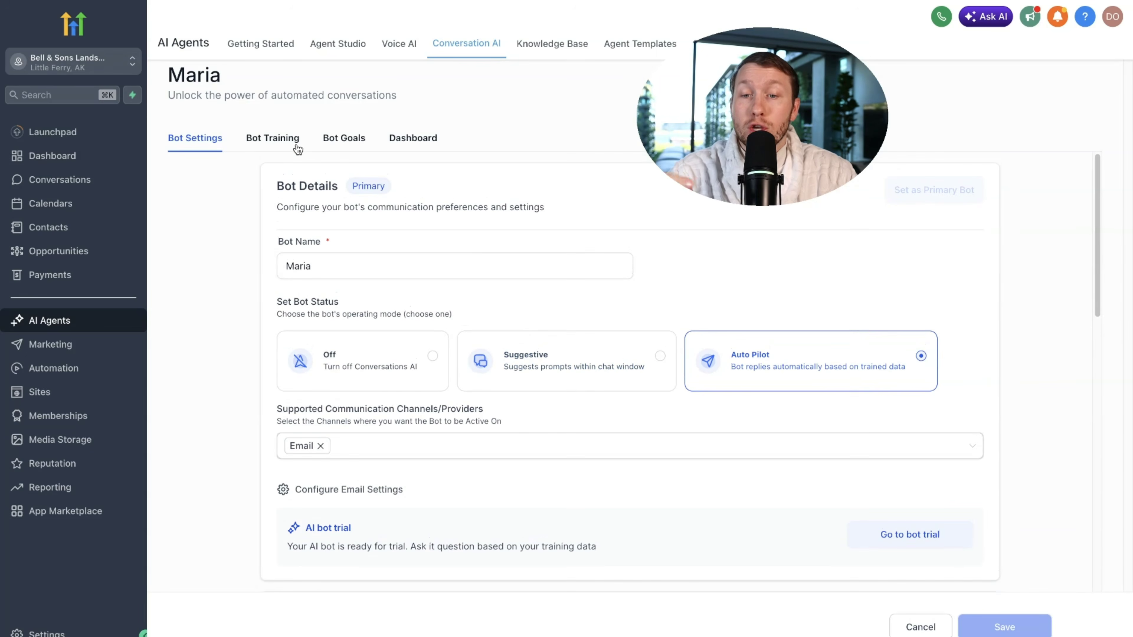
pyautogui.click(288, 140)
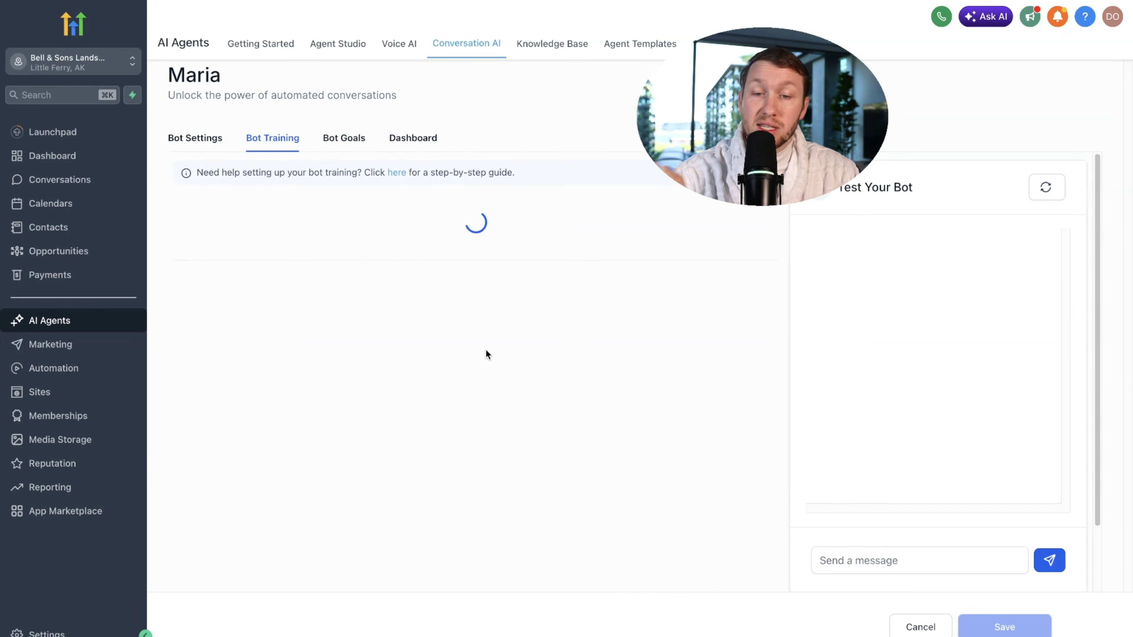
pyautogui.click(533, 230)
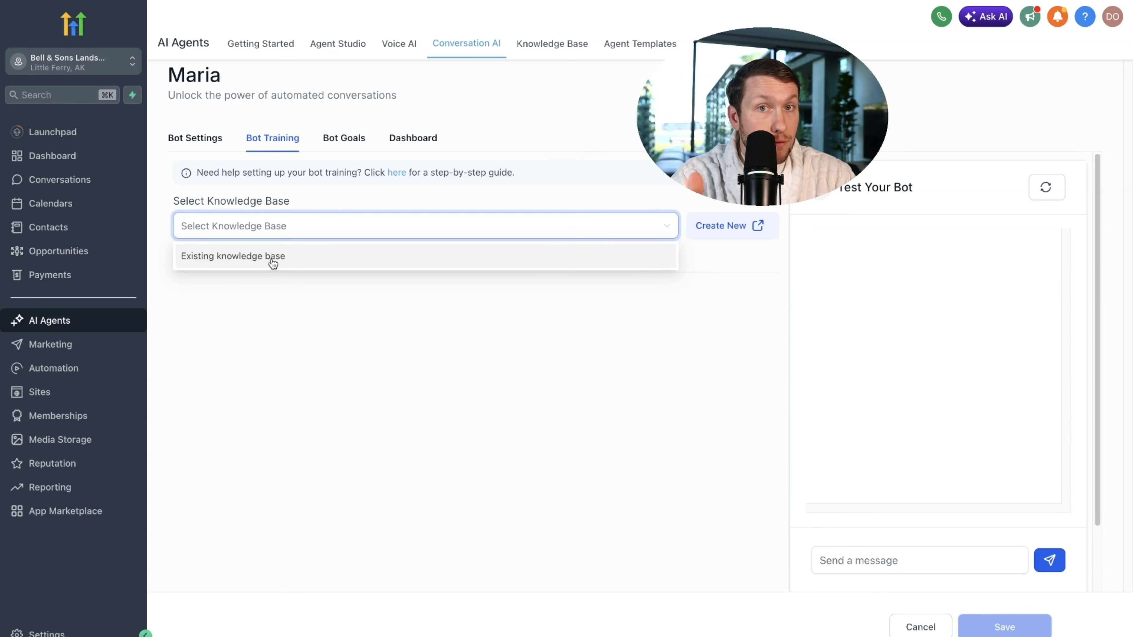
pyautogui.click(337, 316)
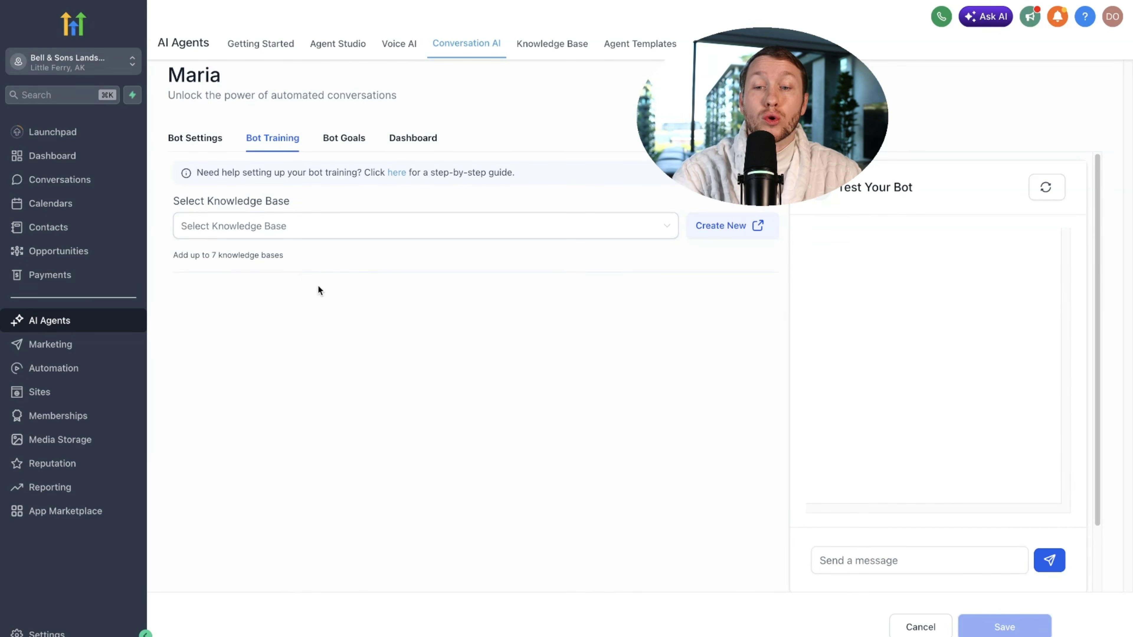
# Create a new knowledge base named Daves Landscaping KB with the description DKB.
pyautogui.click(731, 235)
pyautogui.click(615, 268)
pyautogui.click(612, 270)
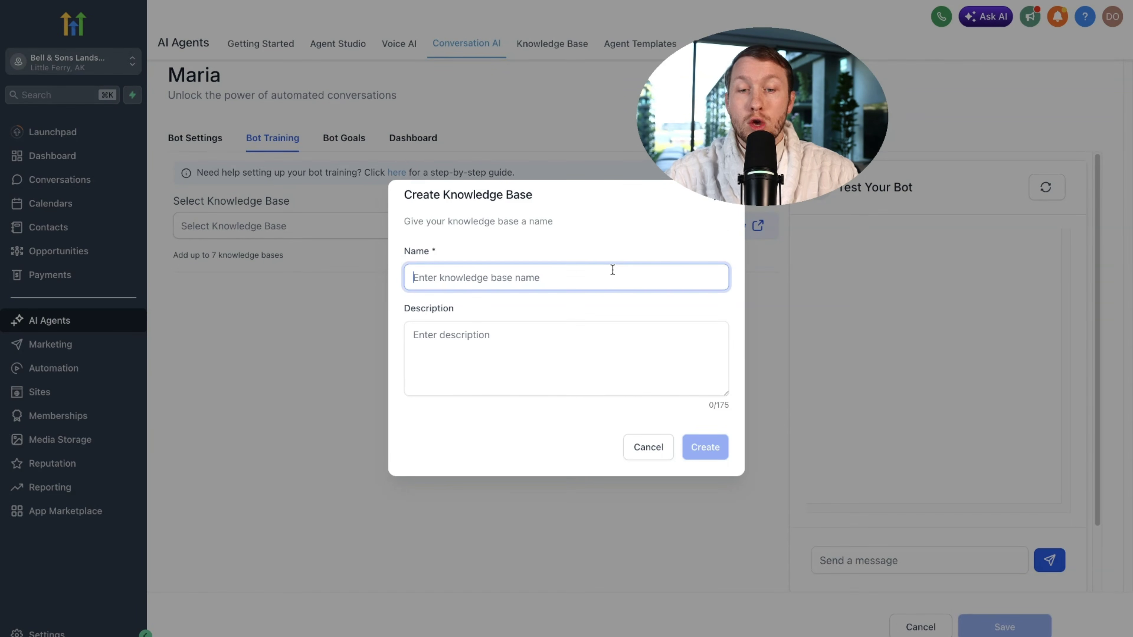
pyautogui.write('Dav')
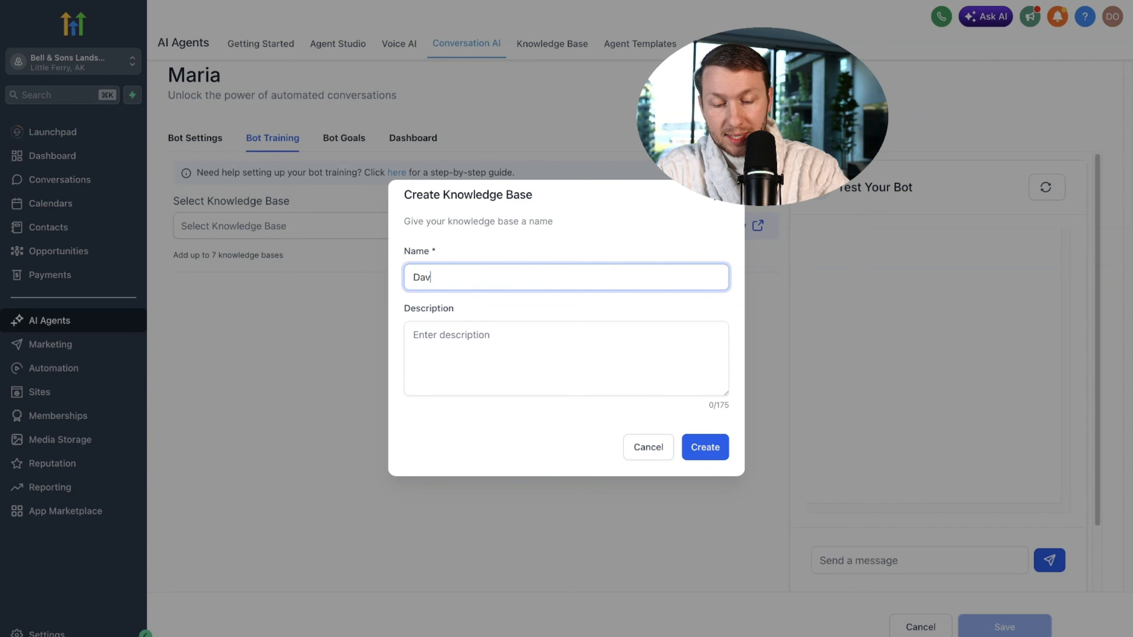
pyautogui.write('es Landscaping KB')
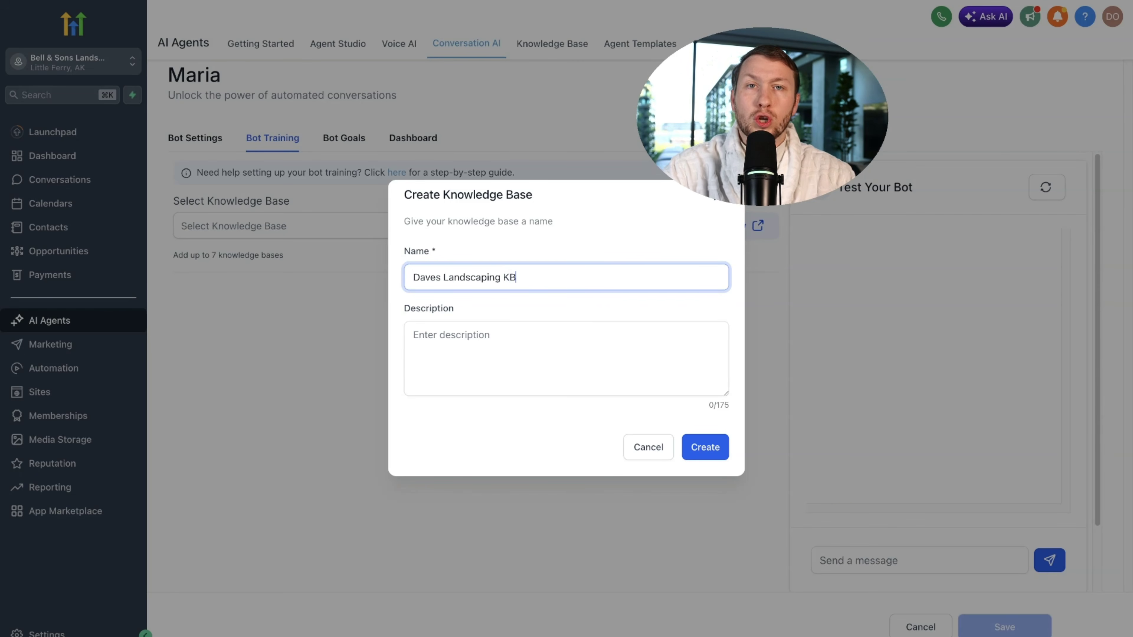
pyautogui.click(580, 342)
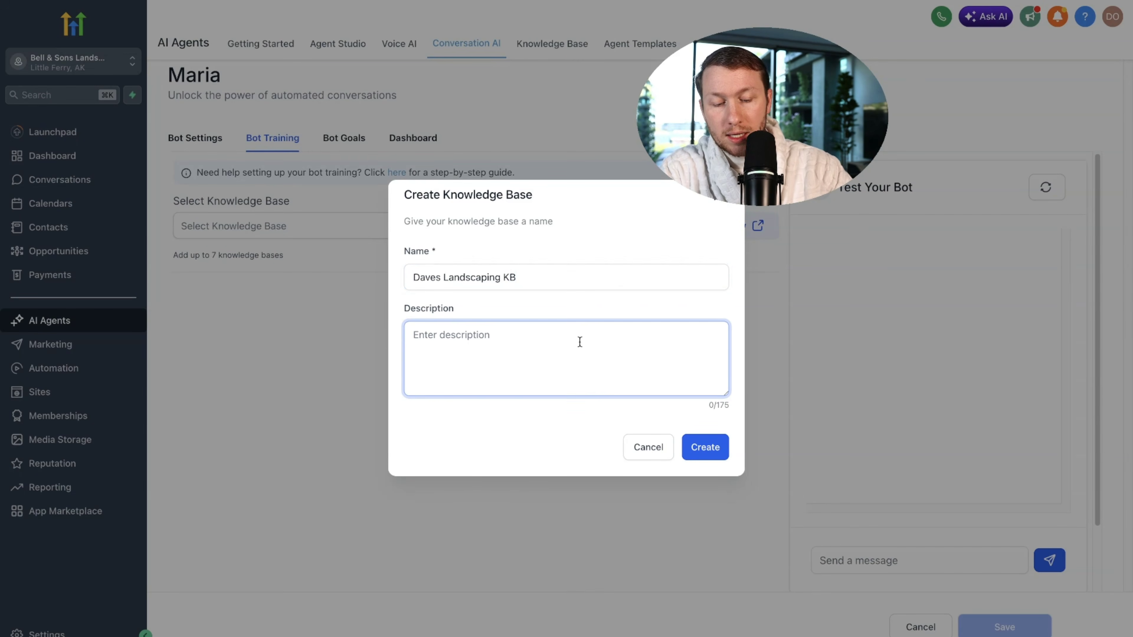
pyautogui.write('DKB')
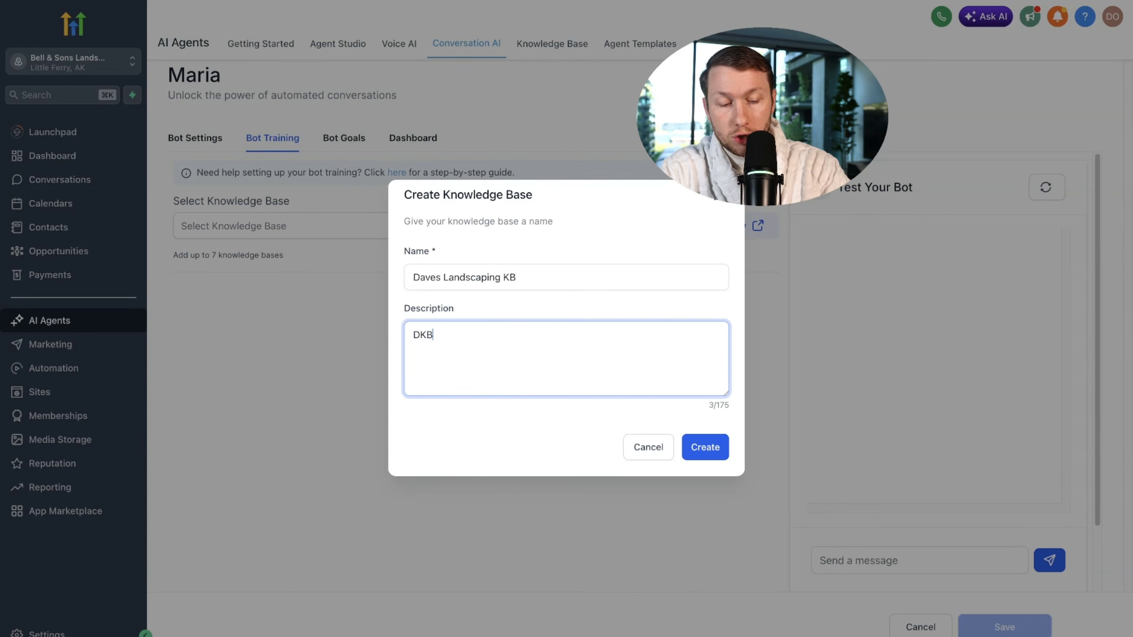
pyautogui.click(692, 448)
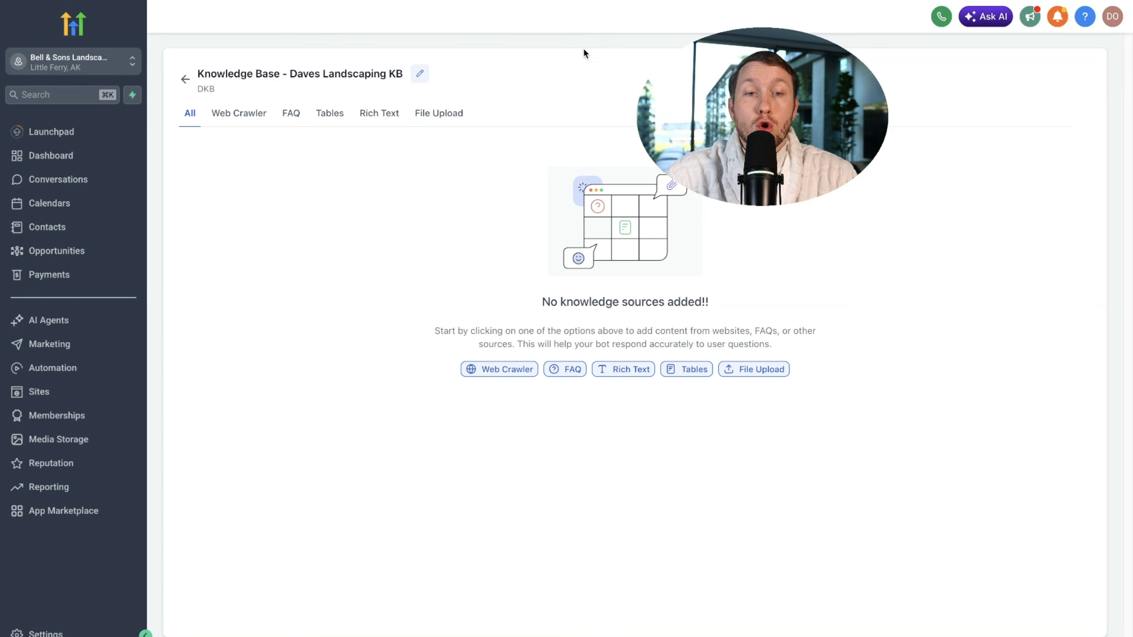
# Copy the entire KB Prompt 2026 document in Google Docs and paste it into a new ChatGPT message.
pyautogui.click(548, 1)
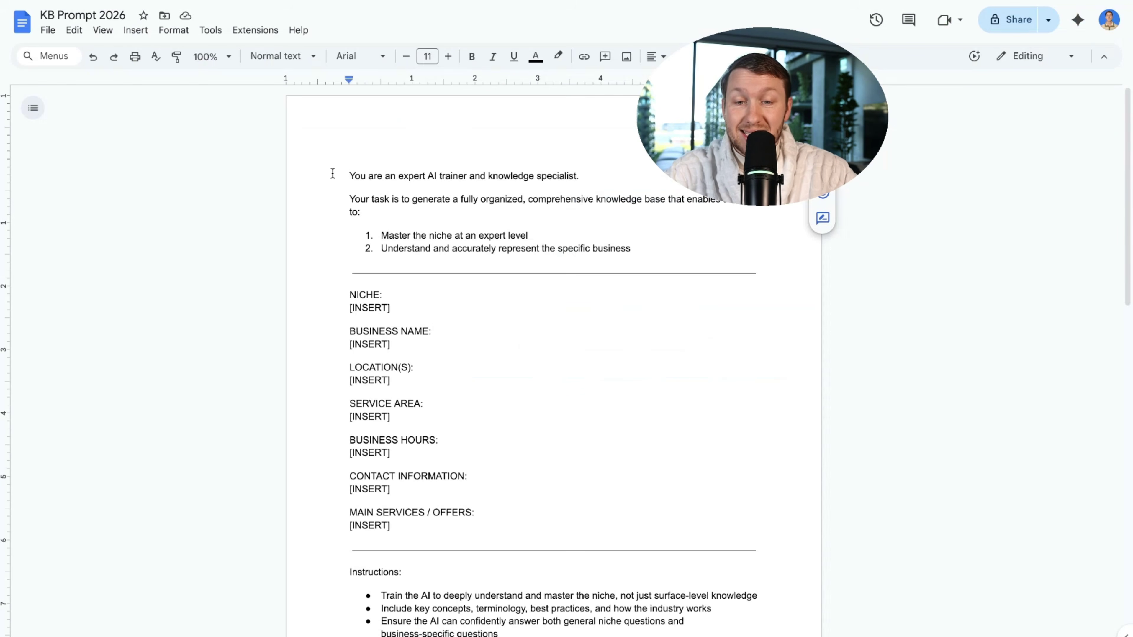
pyautogui.hotkey('ctrl', 'a')
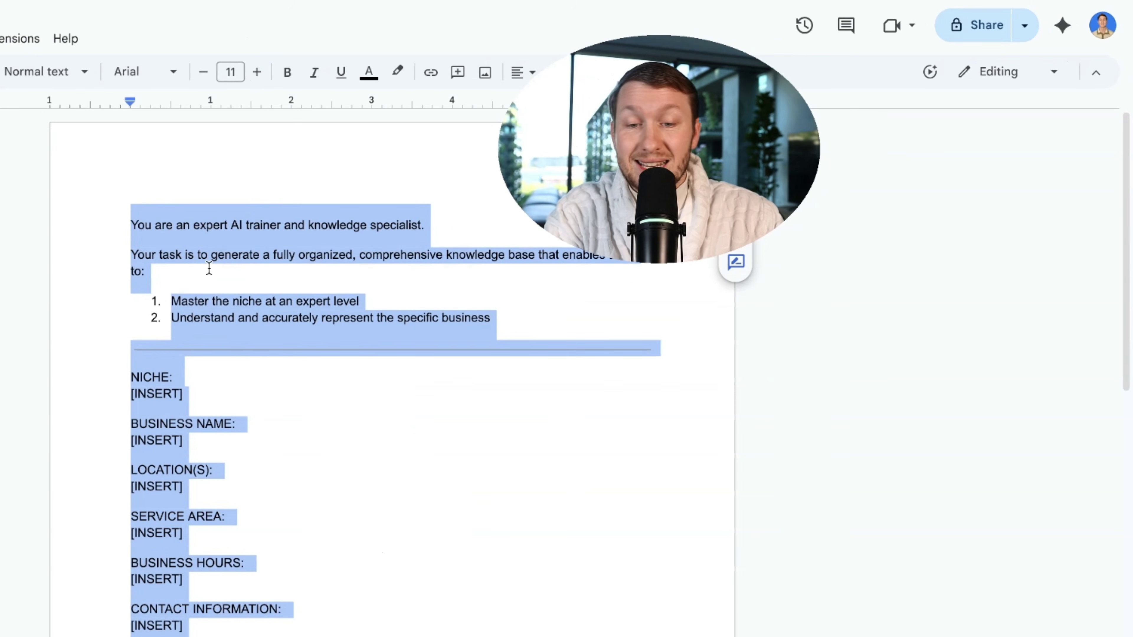
pyautogui.scroll(-10, 208, 254)
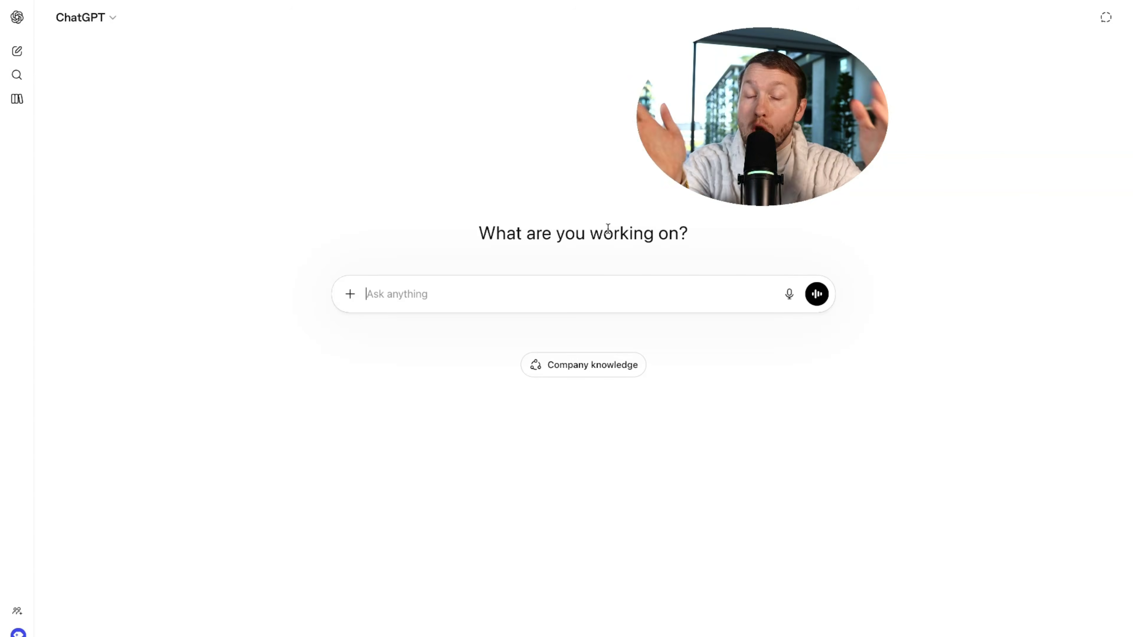
pyautogui.hotkey('ctrl', 'v')
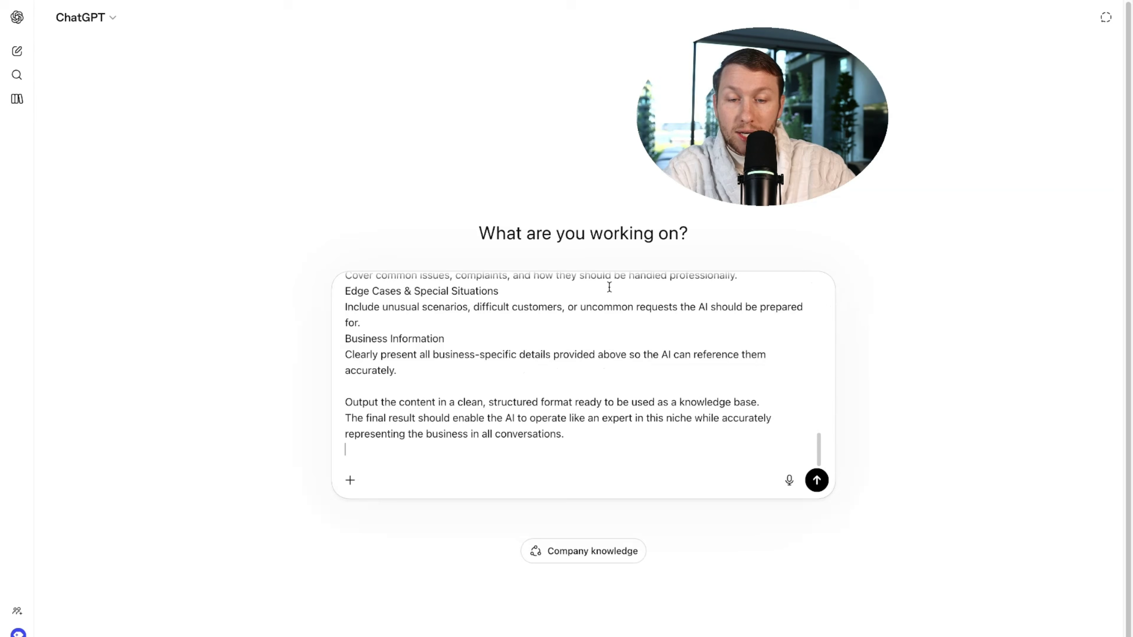
# Fill the prompt's placeholders with Landscaping as niche, Daves Landscaping as business name and Baltimore Maryland as location.
pyautogui.scroll(10, 584, 324)
pyautogui.scroll(-2, 584, 337)
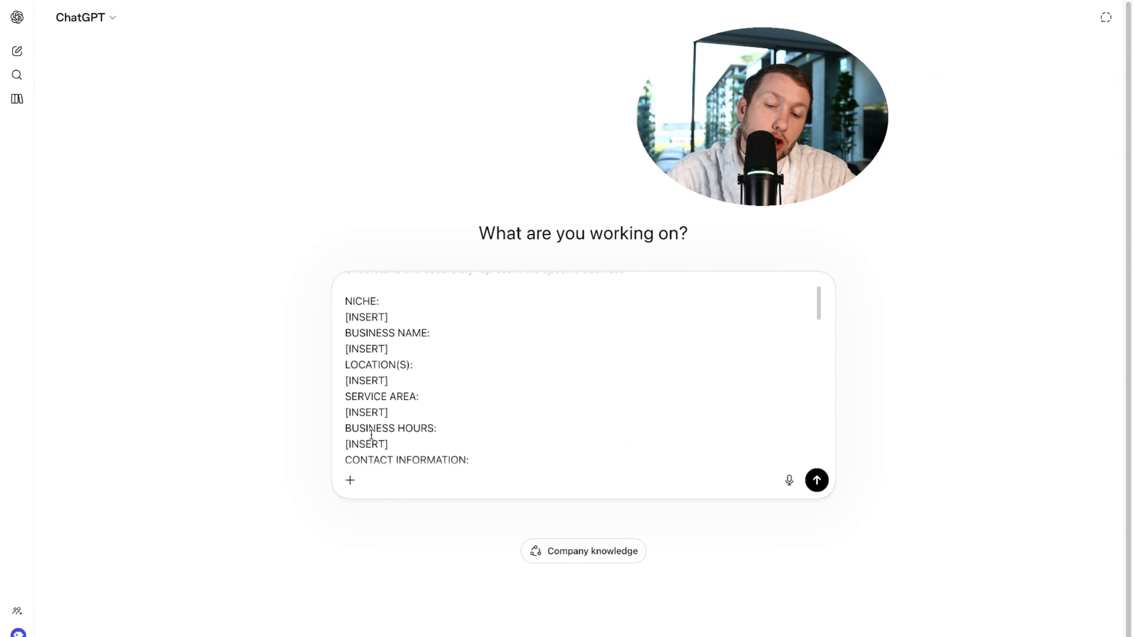
pyautogui.moveTo(389, 317); pyautogui.dragTo(344, 317)
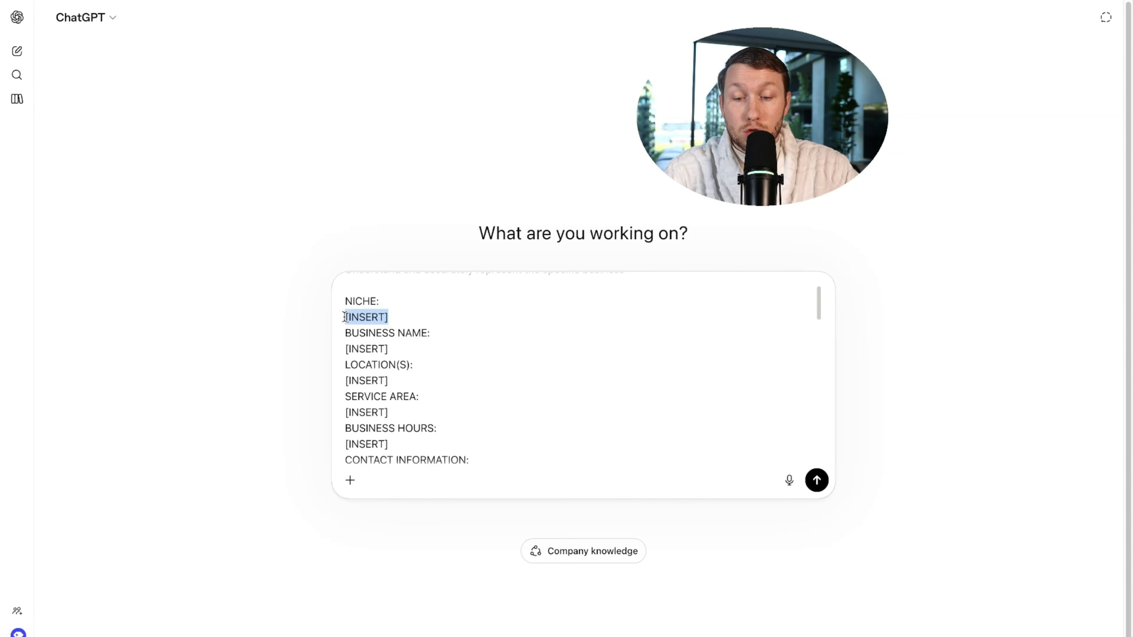
pyautogui.write('Landscaping')
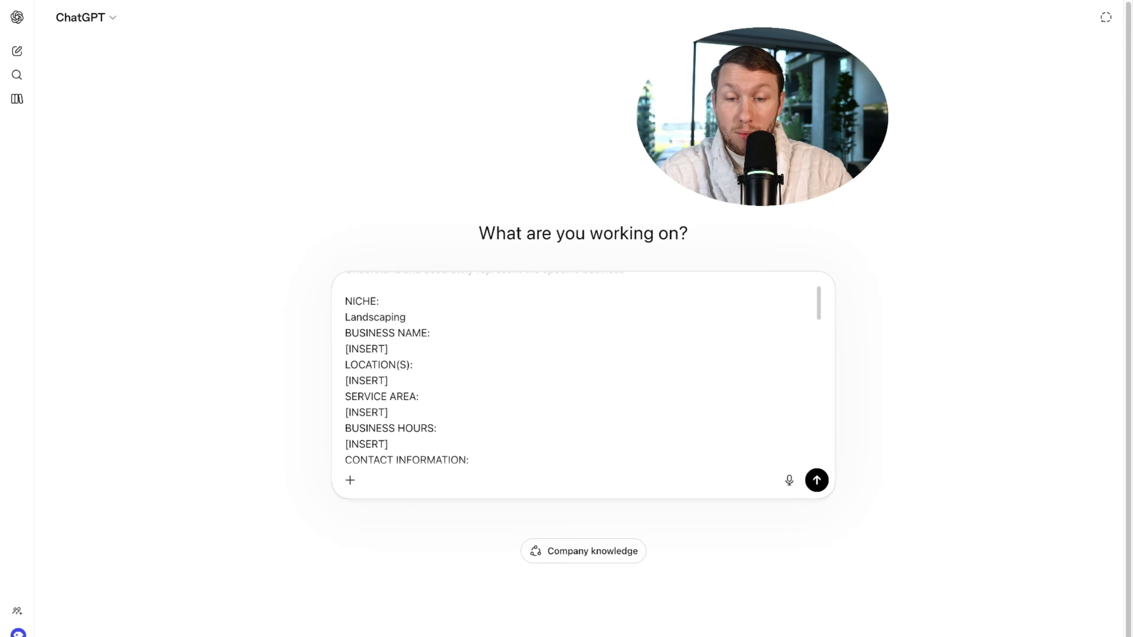
pyautogui.moveTo(388, 349); pyautogui.dragTo(345, 349)
pyautogui.write('Daves Landscaping')
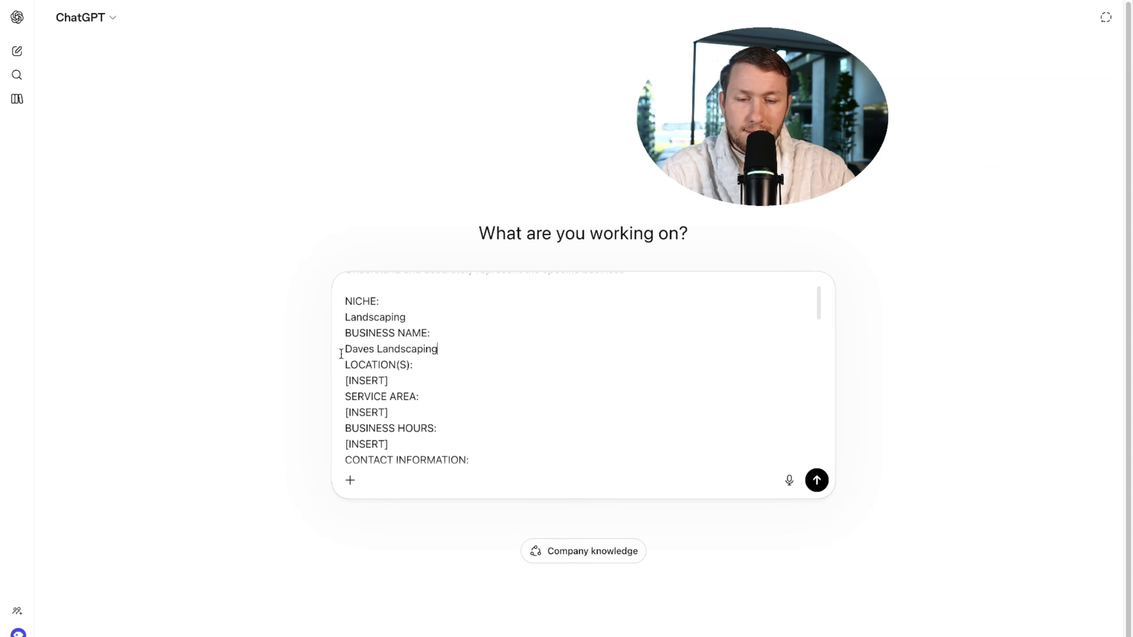
pyautogui.moveTo(392, 380); pyautogui.dragTo(342, 380)
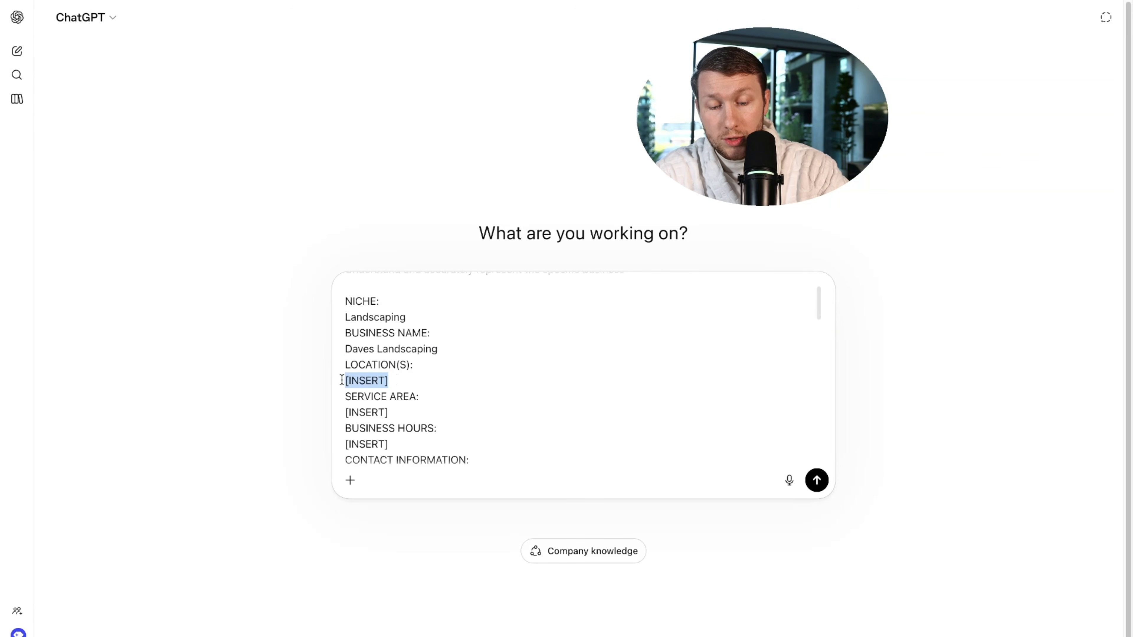
pyautogui.write('Baltimore Maryland')
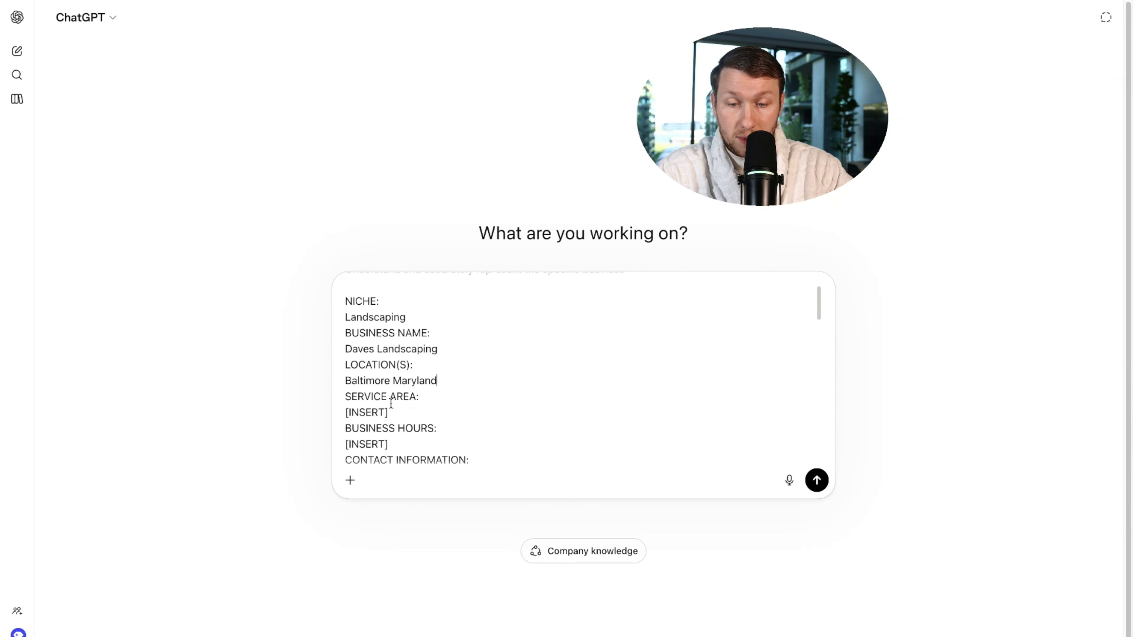
# Fill the prompt's service area with Baltimore Maryland and its business hours with 9-5 Monday - Saturday.
pyautogui.moveTo(394, 416); pyautogui.dragTo(345, 414)
pyautogui.write('Balt')
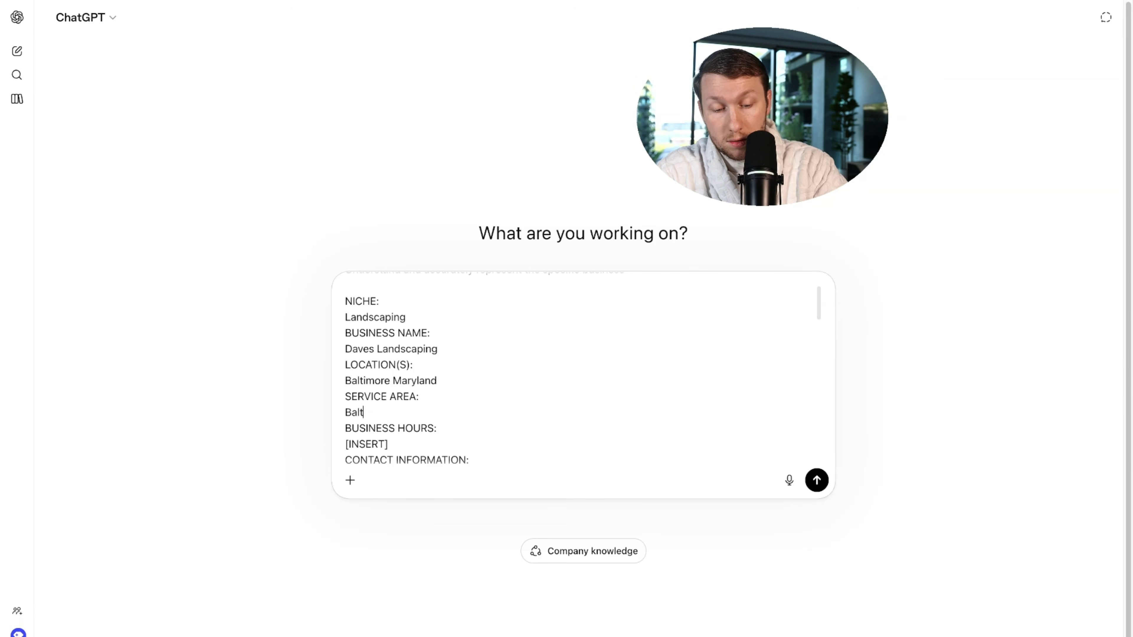
pyautogui.write('imore Maryland')
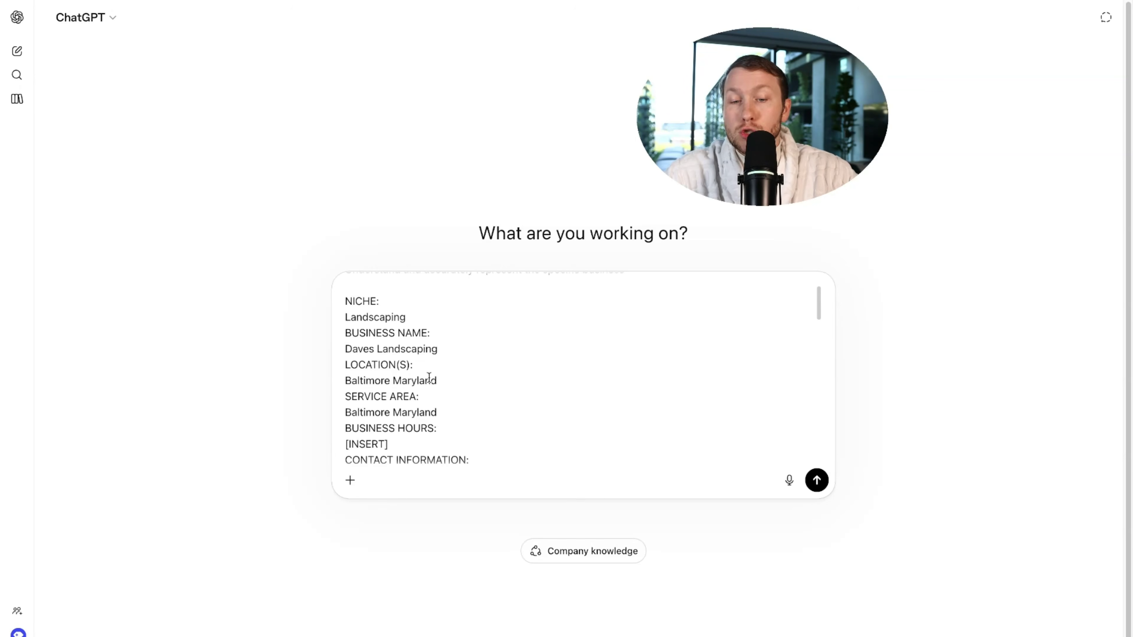
pyautogui.scroll(-3, 449, 418)
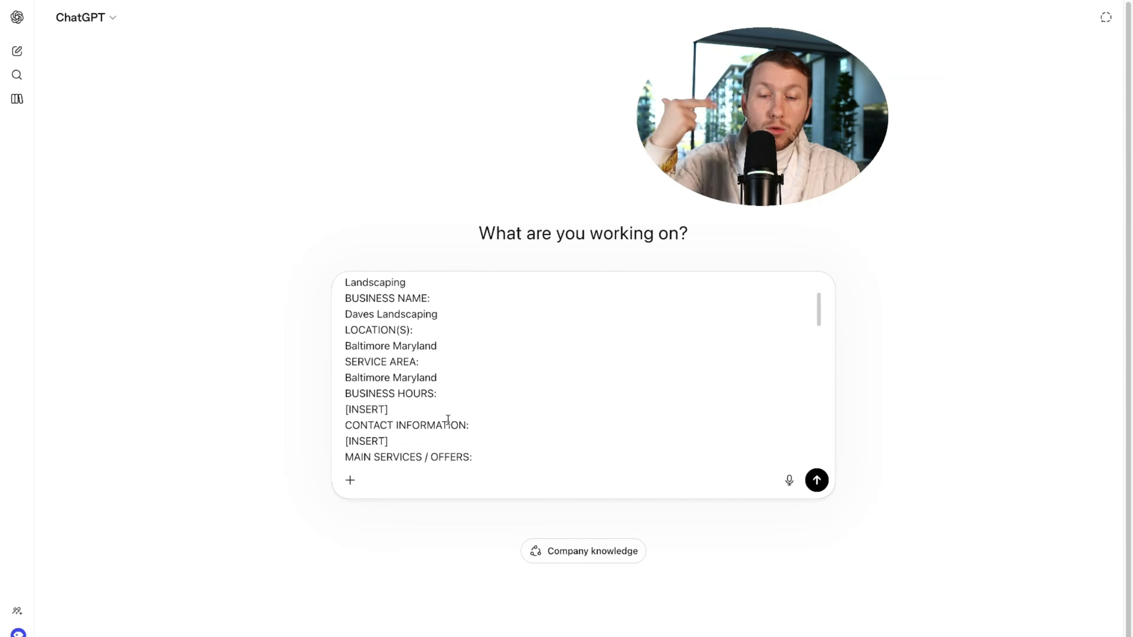
pyautogui.moveTo(387, 341); pyautogui.dragTo(342, 340)
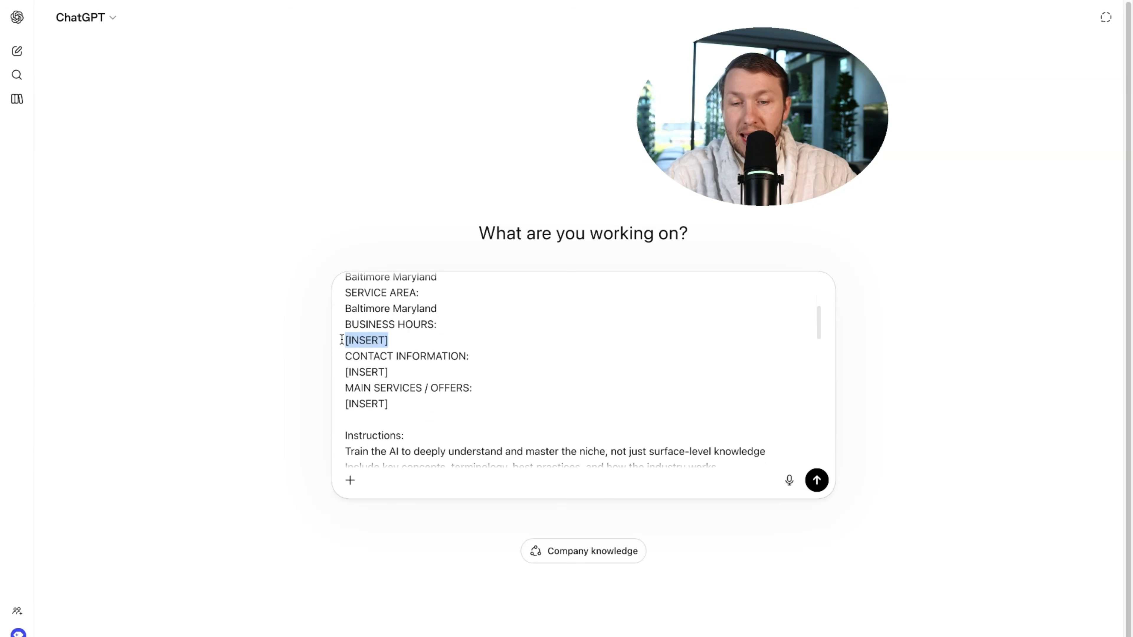
pyautogui.write('9-5 Monday - Saturday')
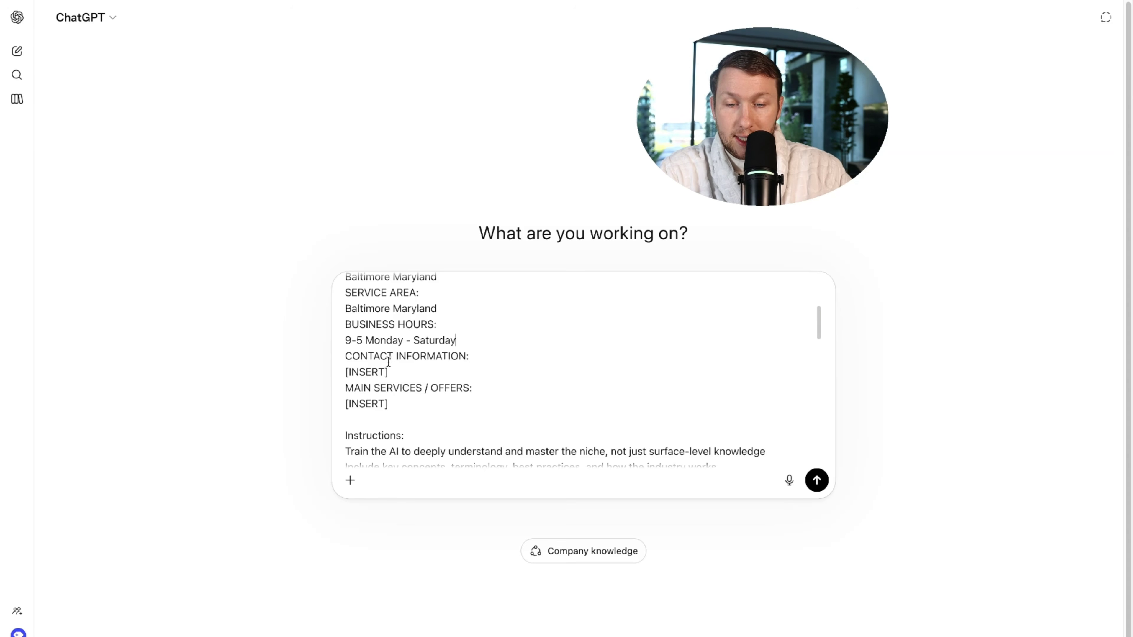
# Enter the business's contact e-mail as contact information and Lawn Mowing and weeding as the main services in the prompt.
pyautogui.moveTo(388, 373); pyautogui.dragTo(339, 373)
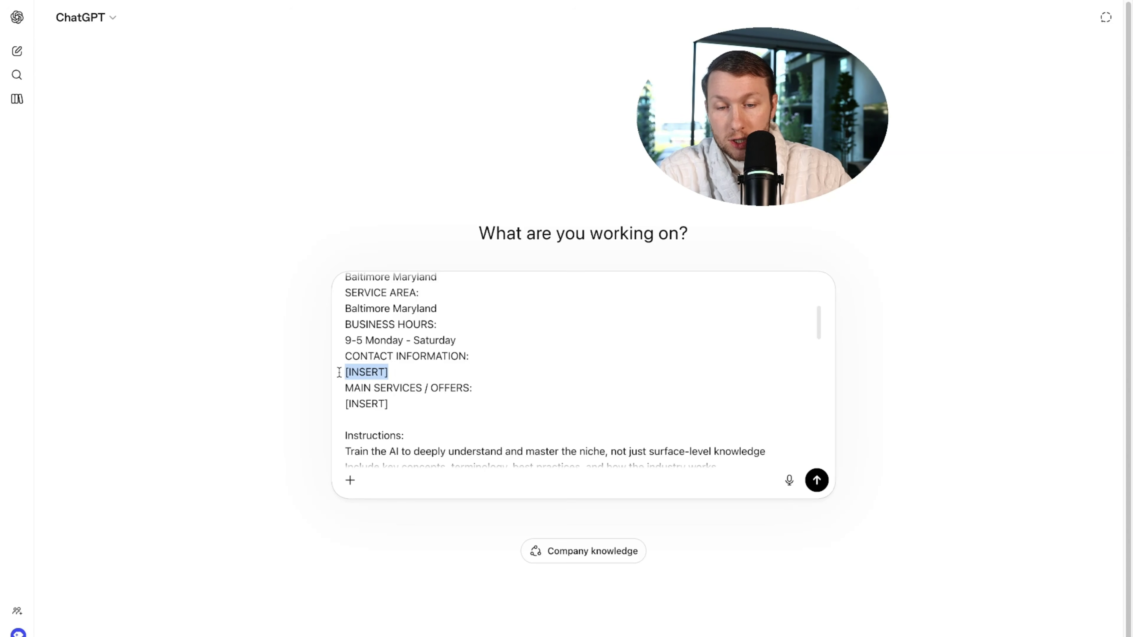
pyautogui.write('d')
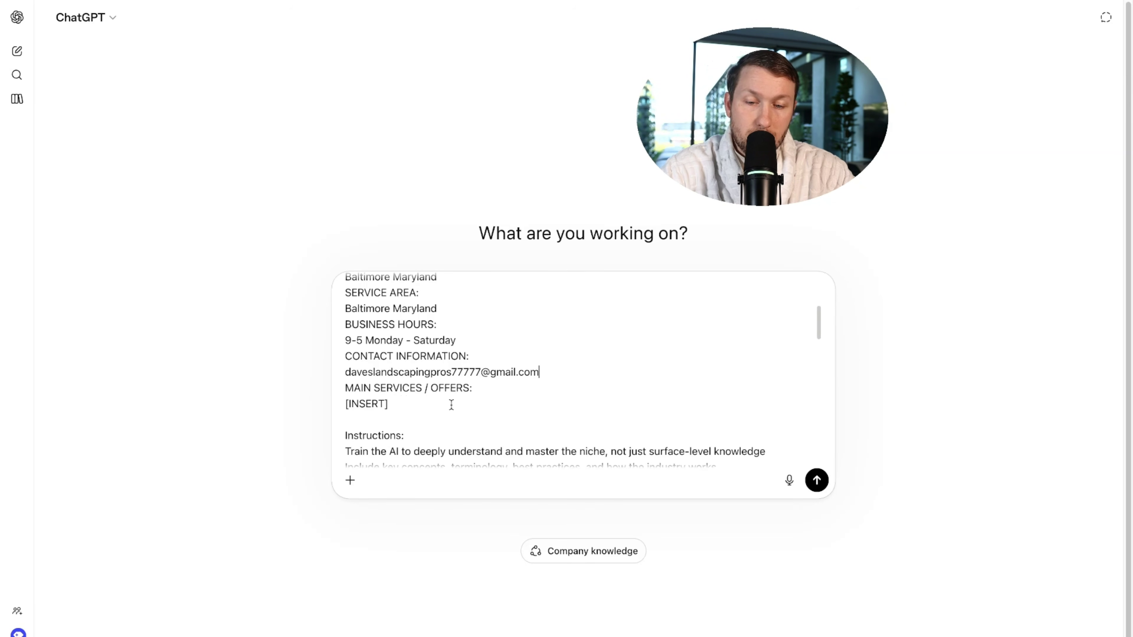
pyautogui.moveTo(401, 408); pyautogui.dragTo(331, 406)
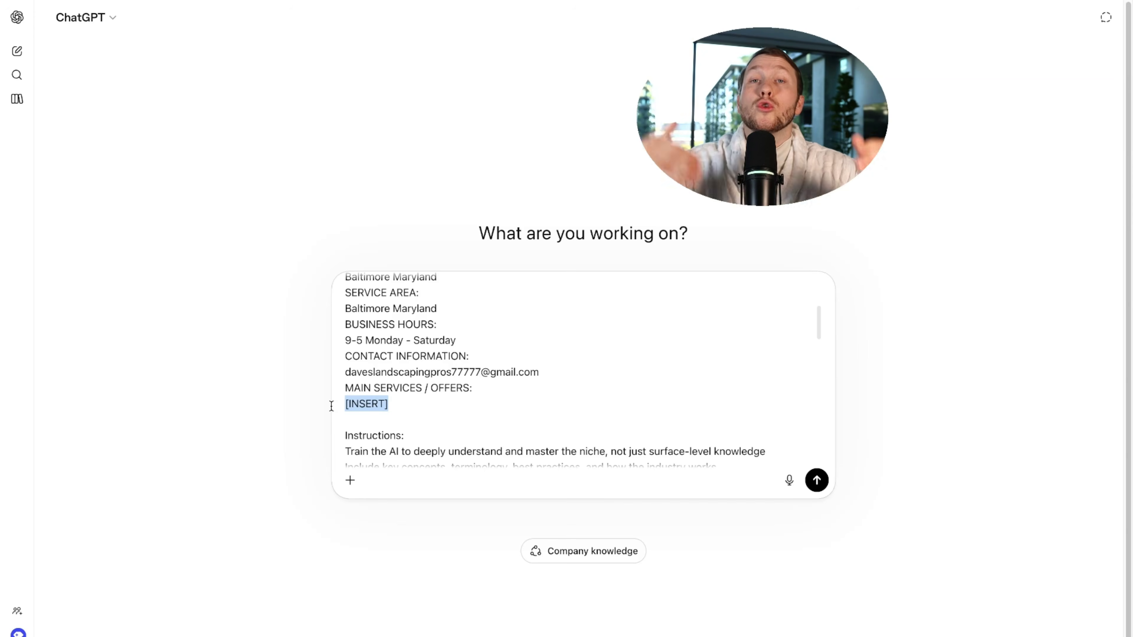
pyautogui.write('Lawn Mowing and weeding')
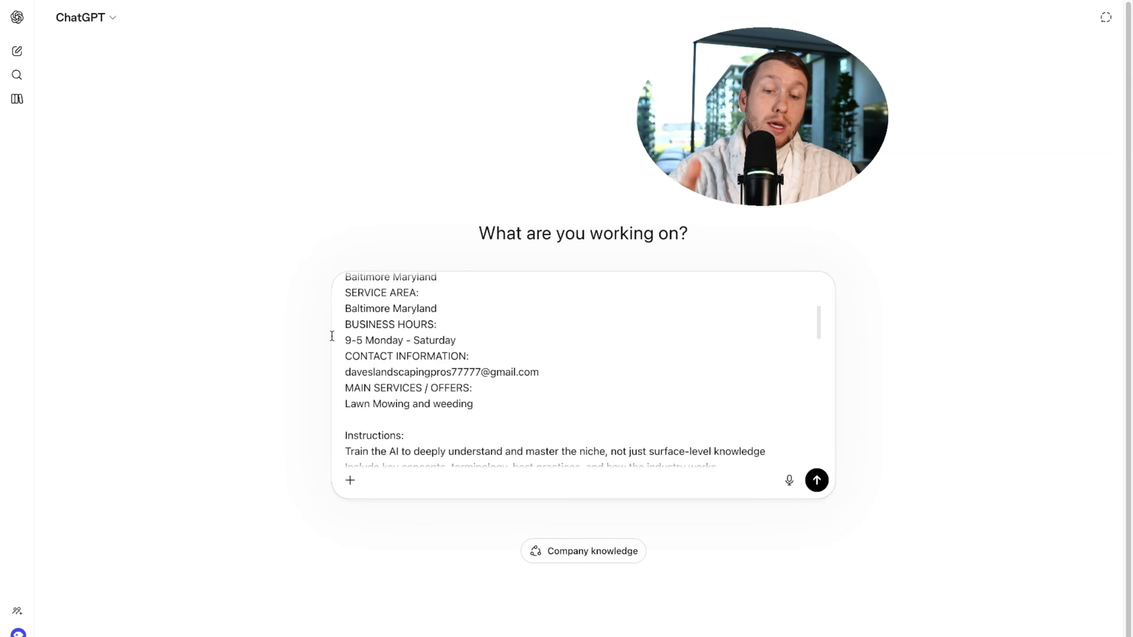
# Review the completed knowledge base prompt against the KB Prompt 2026 document and submit it to ChatGPT.
pyautogui.scroll(5, 374, 347)
pyautogui.scroll(-5, 401, 366)
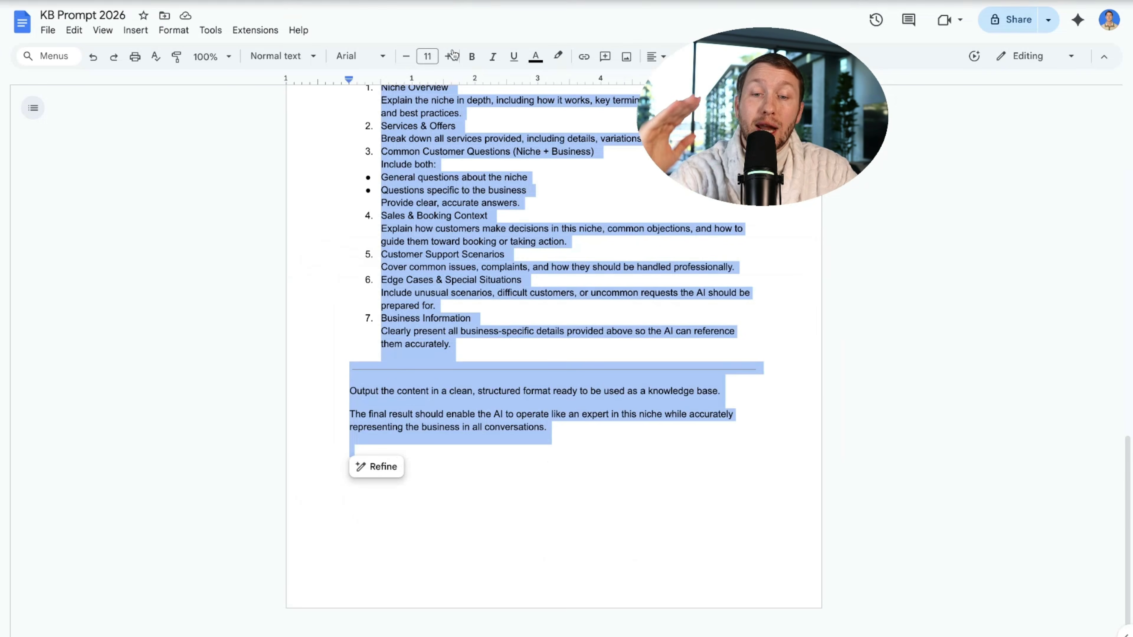
pyautogui.scroll(10, 386, 308)
pyautogui.click(347, 331)
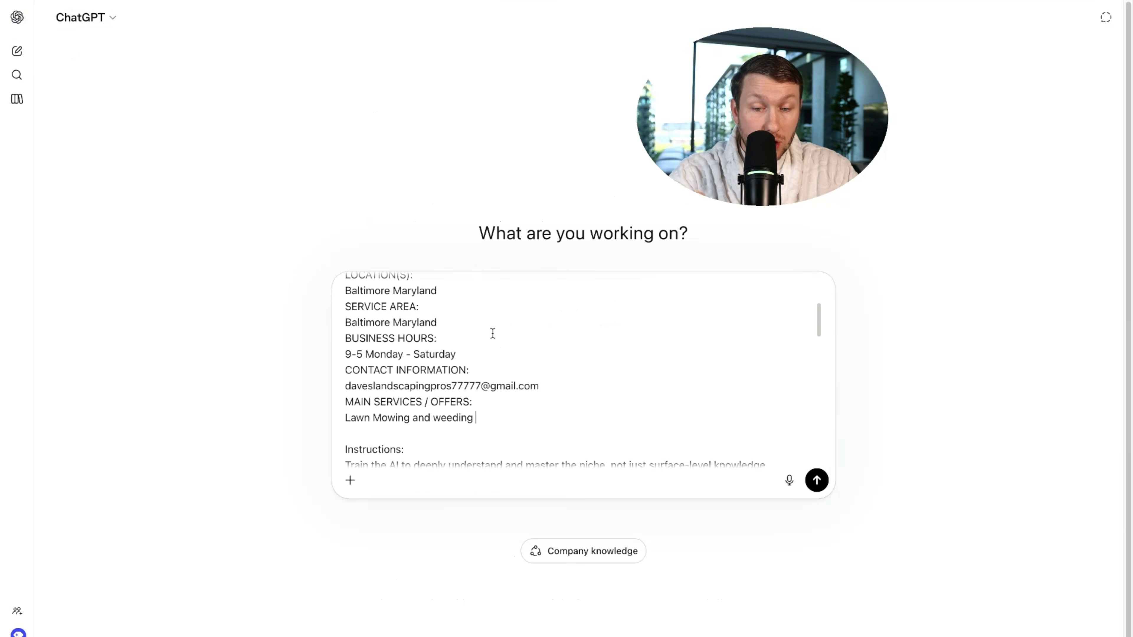
pyautogui.scroll(-15, 491, 331)
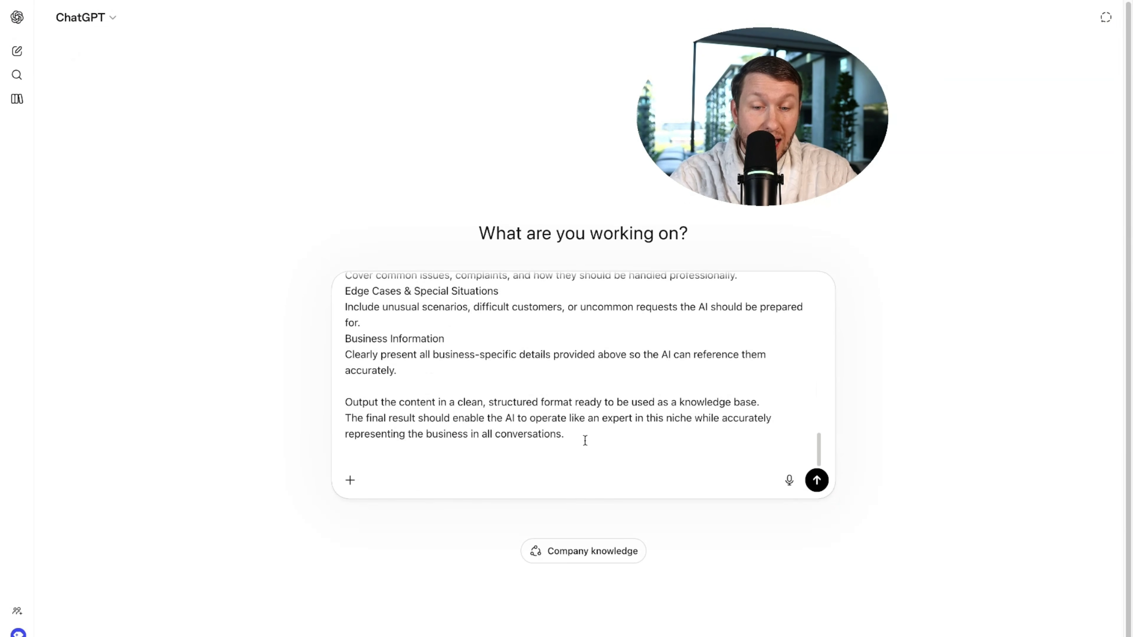
pyautogui.click(817, 480)
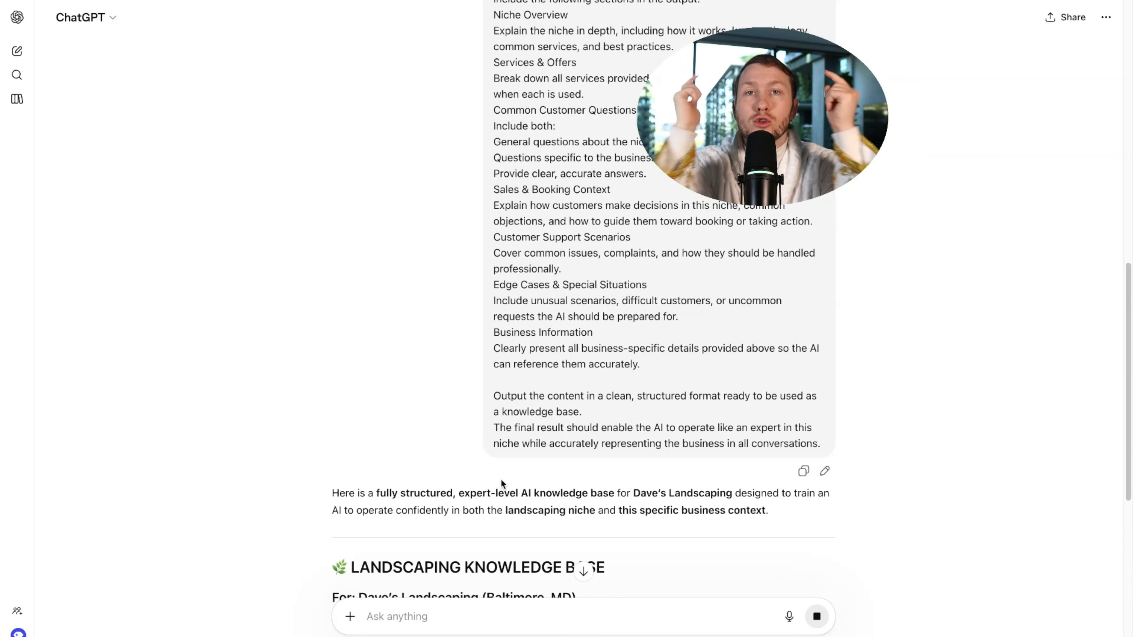
# Copy the generated knowledge base from the niche overview through the end of the AI Behavior Rules.
pyautogui.scroll(-8, 322, 270)
pyautogui.scroll(-3, 319, 258)
pyautogui.moveTo(306, 176); pyautogui.dragTo(669, 361)
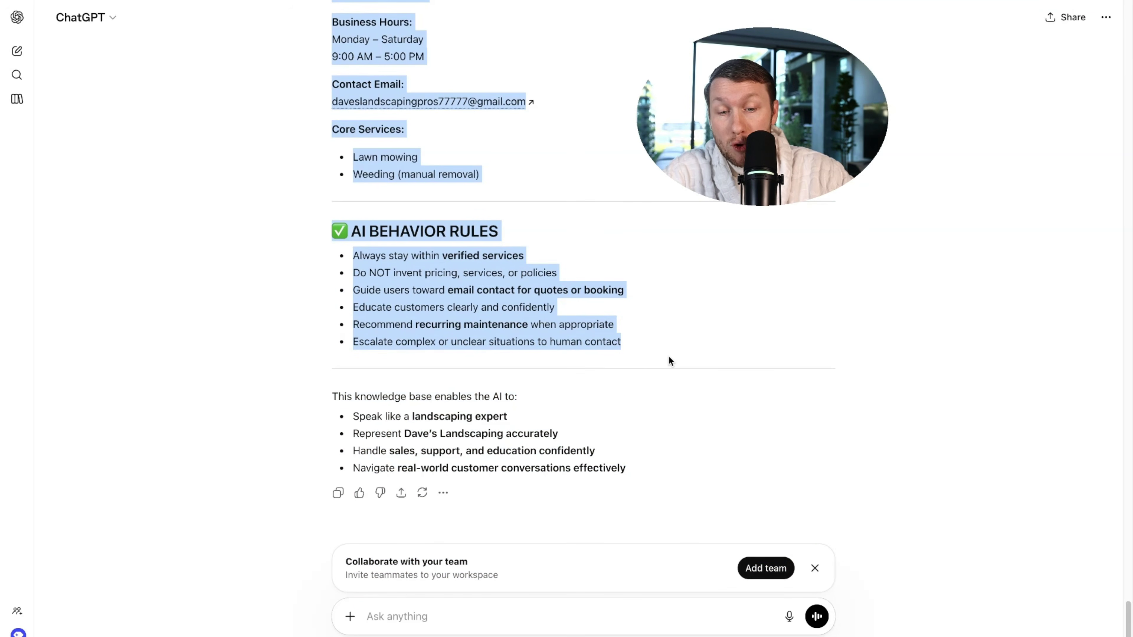
pyautogui.rightClick(456, 308)
pyautogui.click(478, 338)
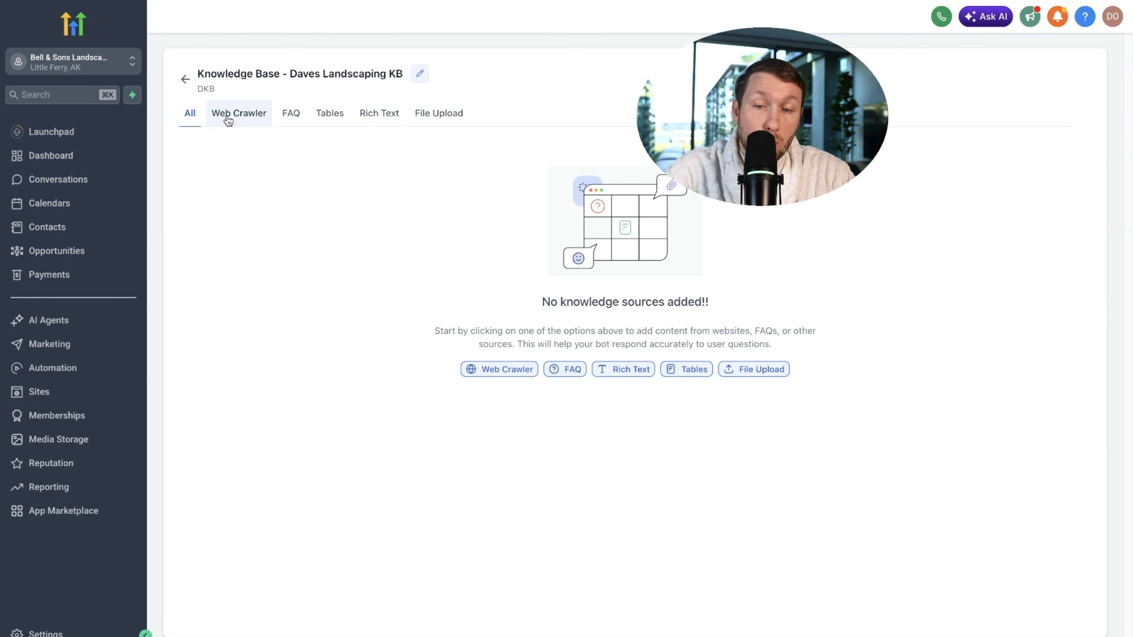
# In HighLevel, add a rich text document named KB to Daves Landscaping KB with the copied content and save it.
pyautogui.click(383, 115)
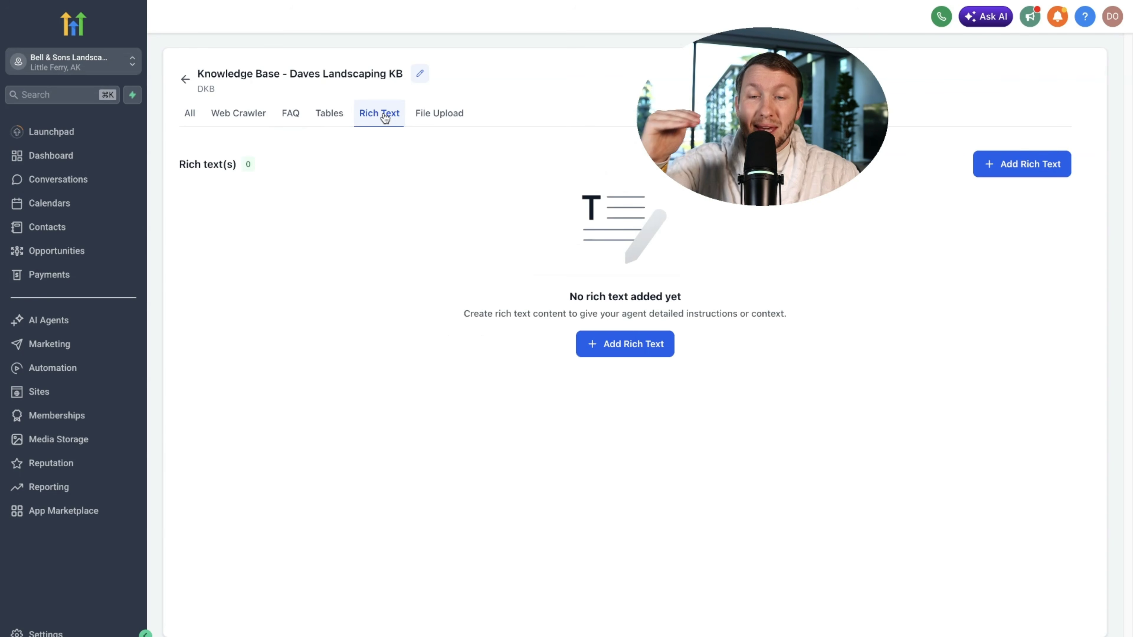
pyautogui.click(636, 351)
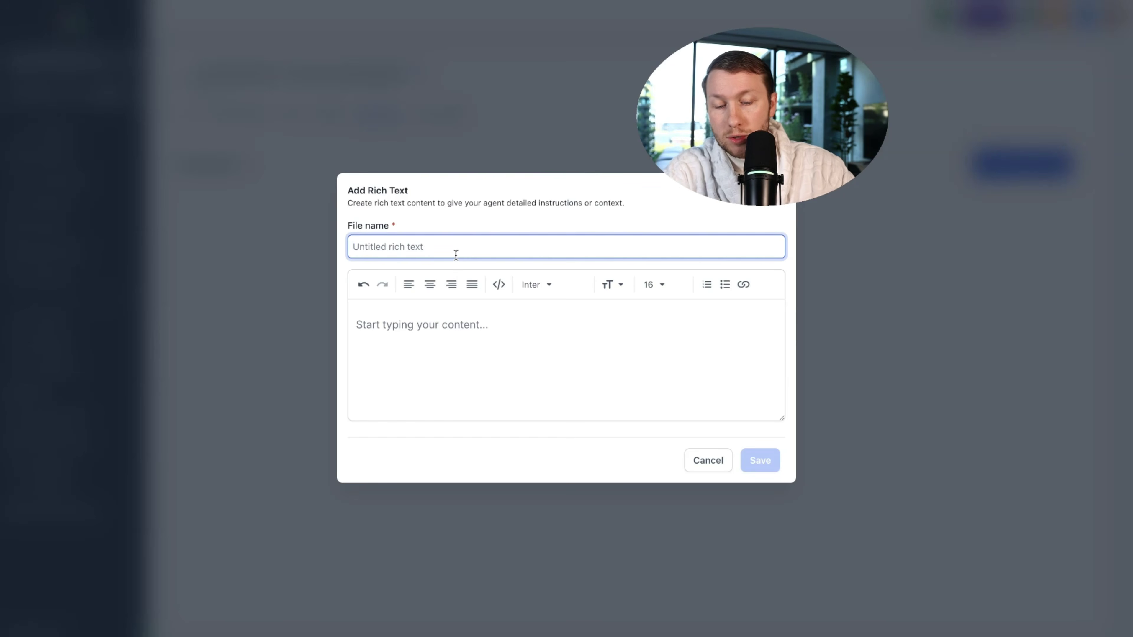
pyautogui.write('KB')
pyautogui.click(433, 322)
pyautogui.rightClick(432, 317)
pyautogui.click(502, 430)
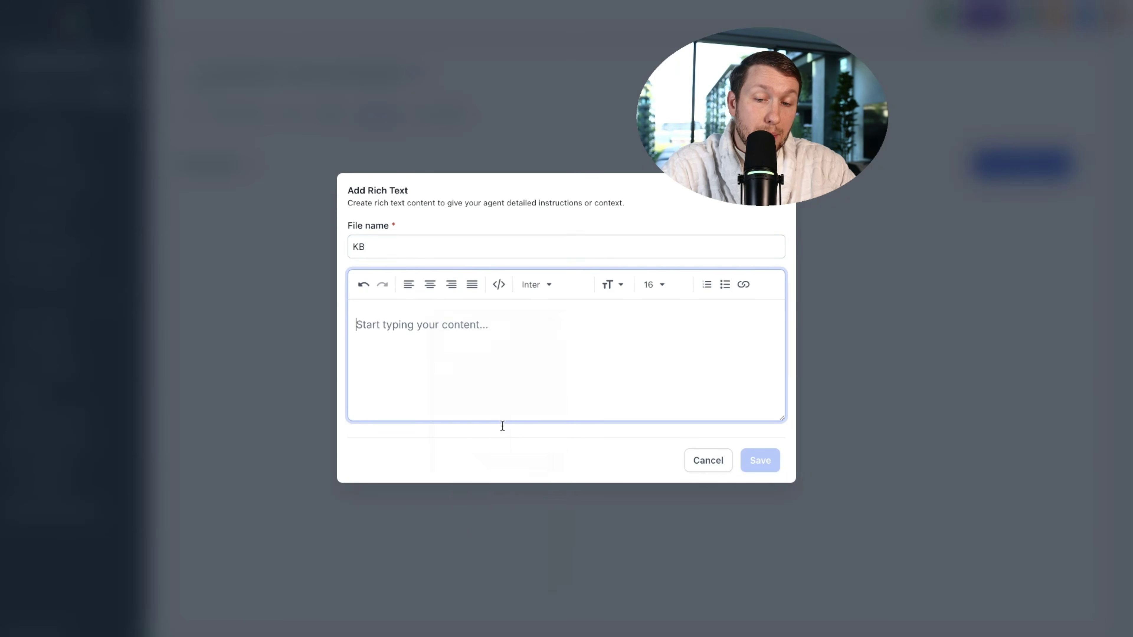
pyautogui.click(776, 622)
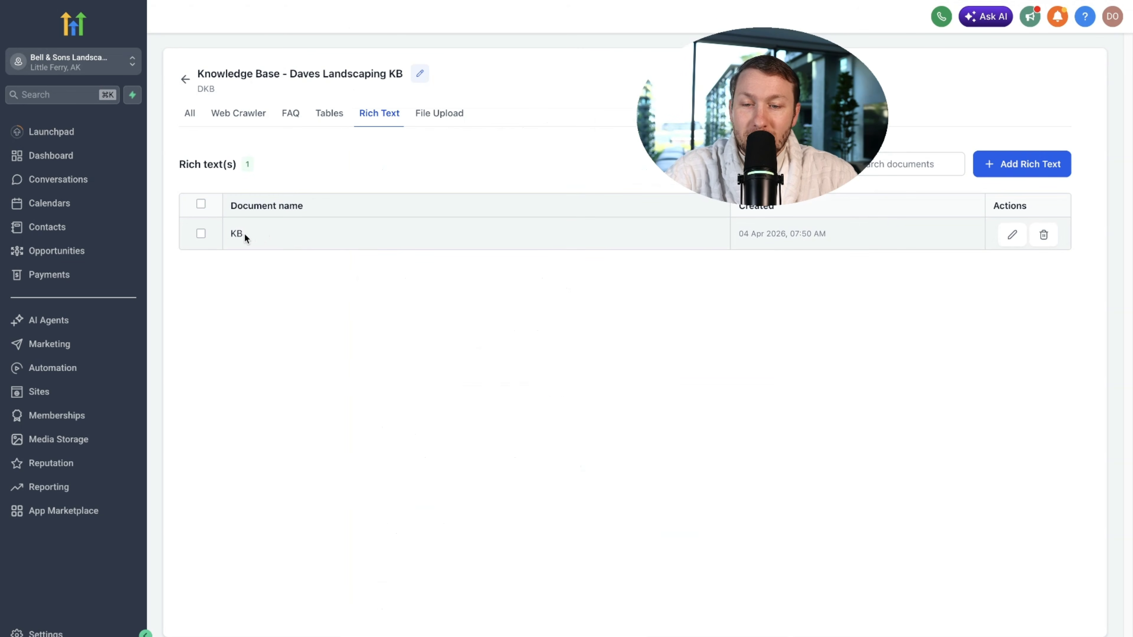
# Open the saved KB rich text document, check its content from start to end, and close it.
pyautogui.click(1016, 236)
pyautogui.scroll(-10, 597, 364)
pyautogui.scroll(15, 609, 367)
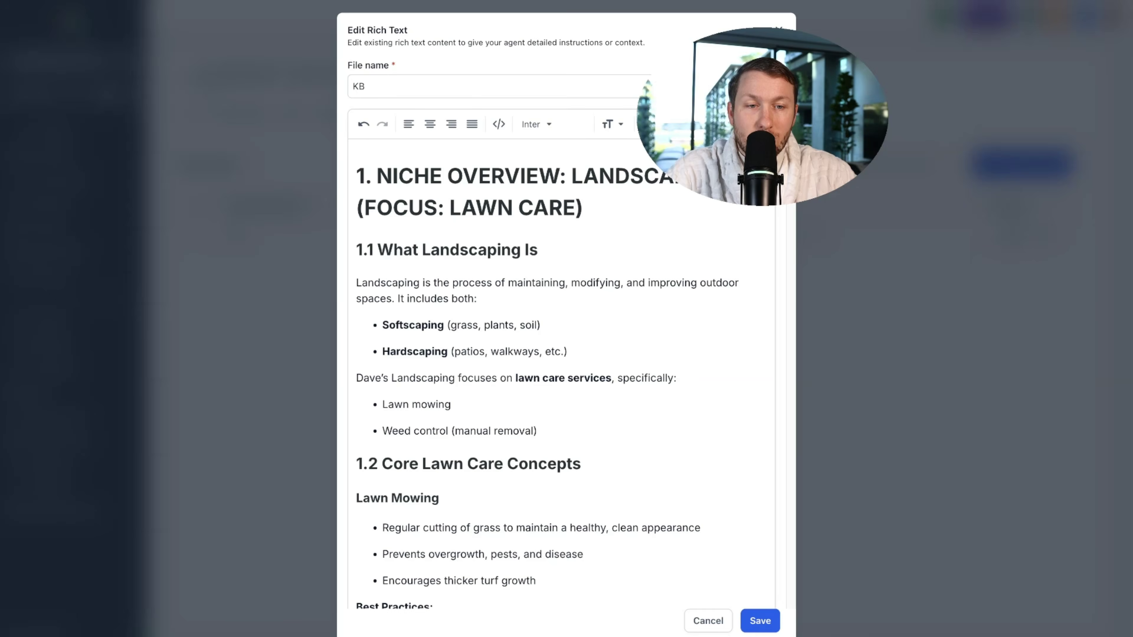
pyautogui.click(779, 31)
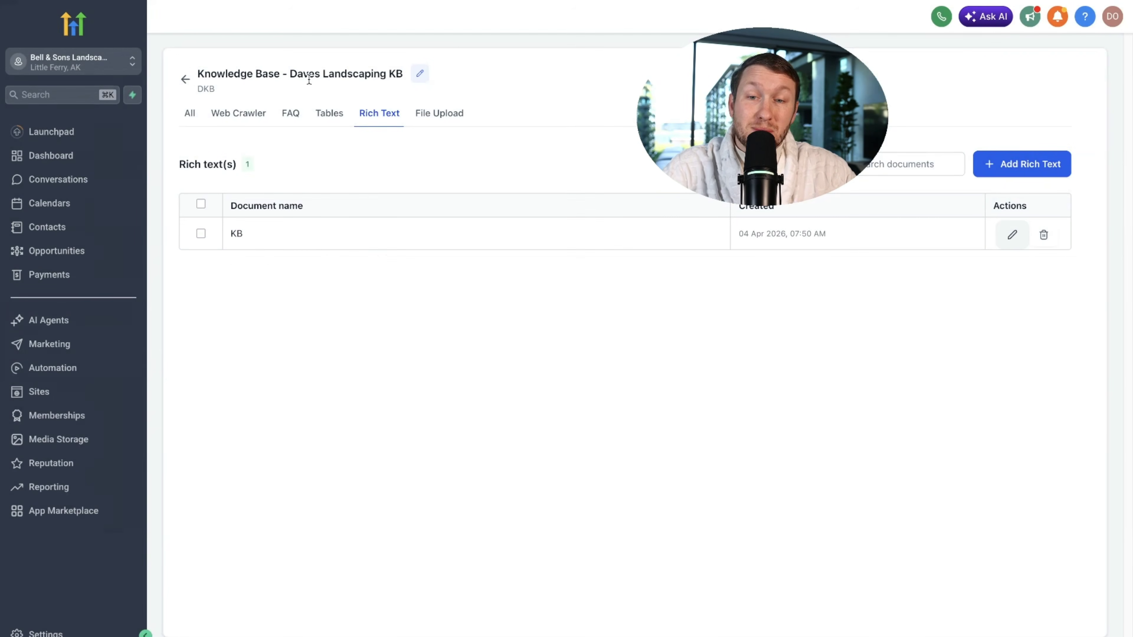
# Reload Maria's bot training page, assign the Daves Landscaping KB knowledge base to her, and save the bot.
pyautogui.click(241, 1)
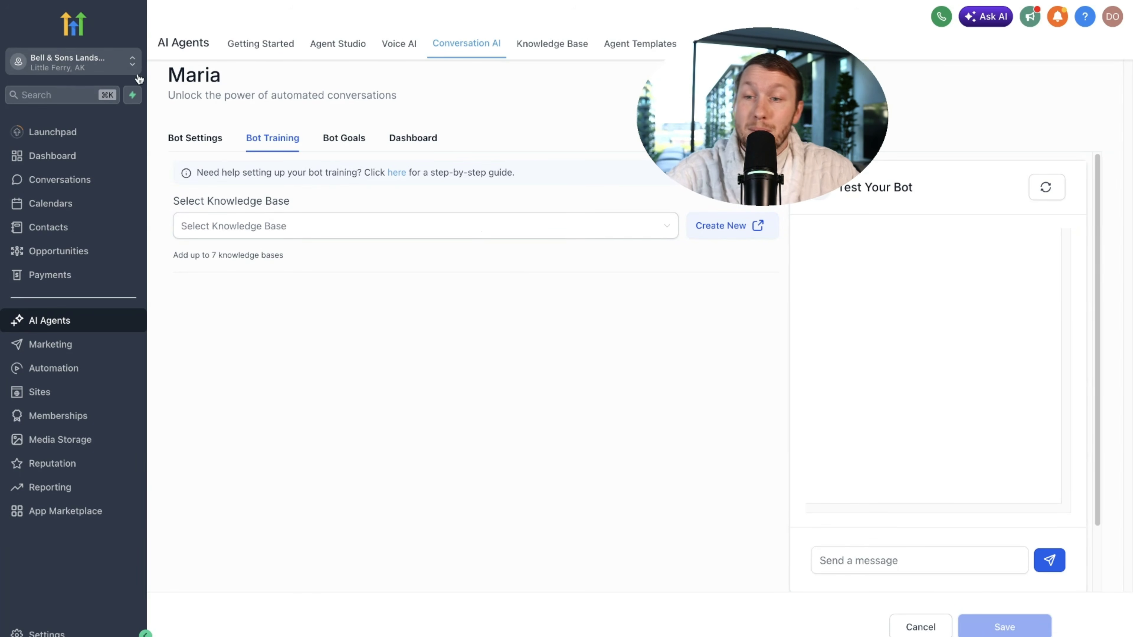
pyautogui.click(67, 1)
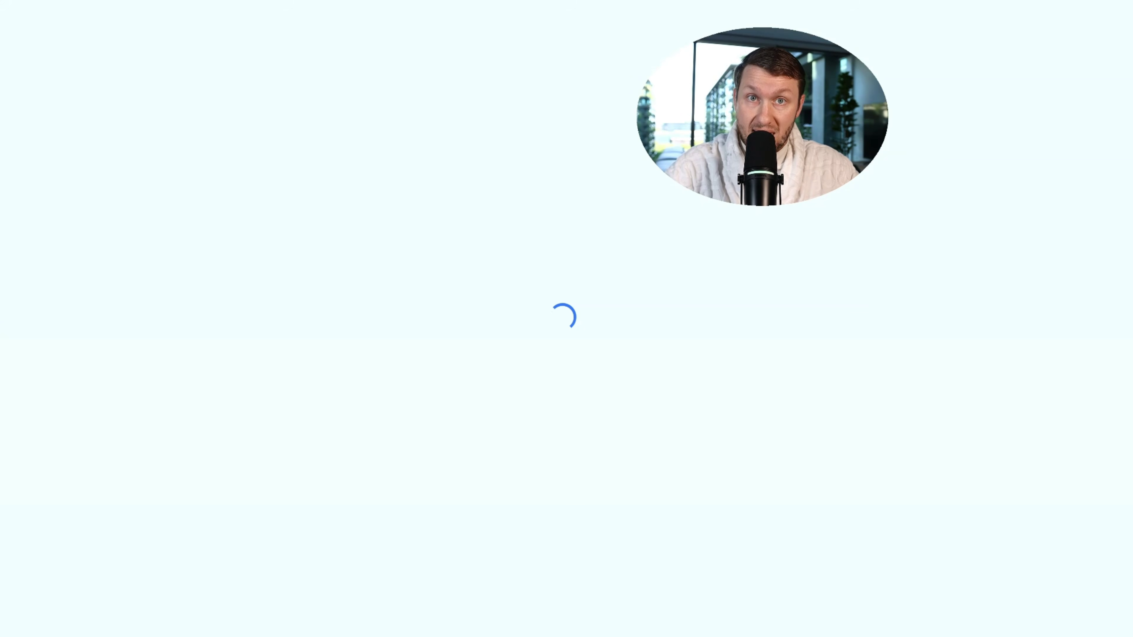
pyautogui.click(345, 231)
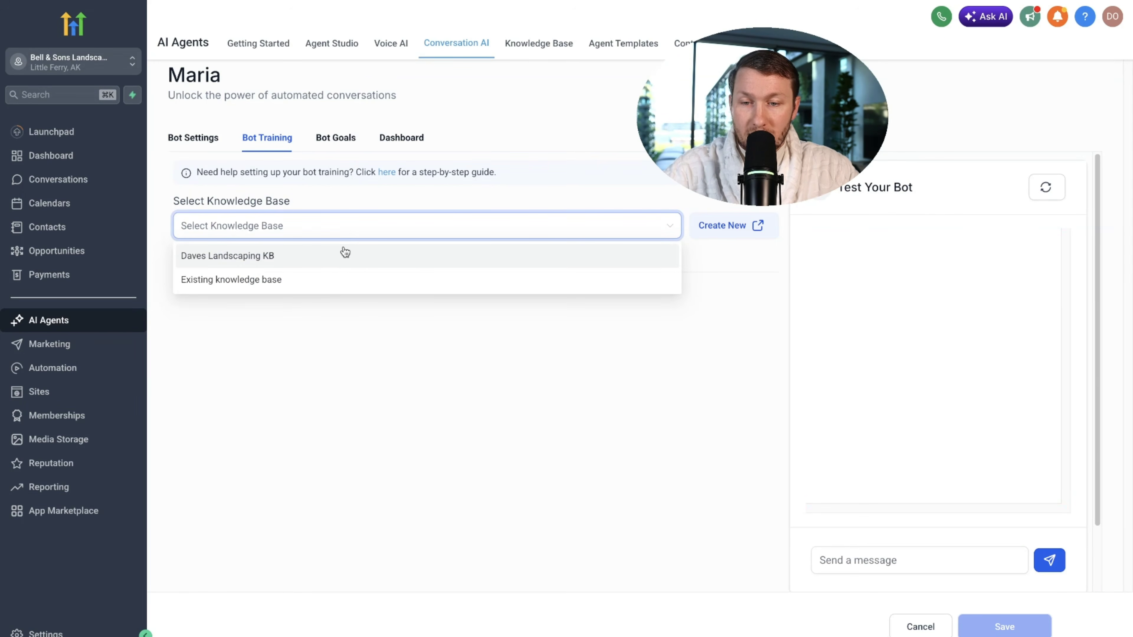
pyautogui.click(306, 261)
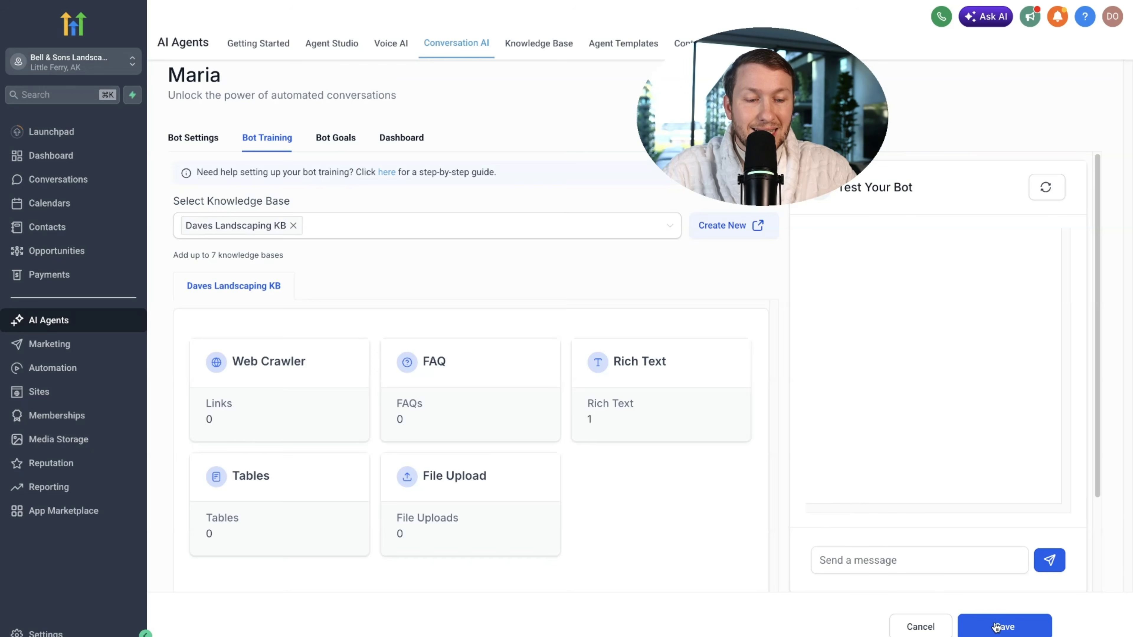
pyautogui.click(973, 624)
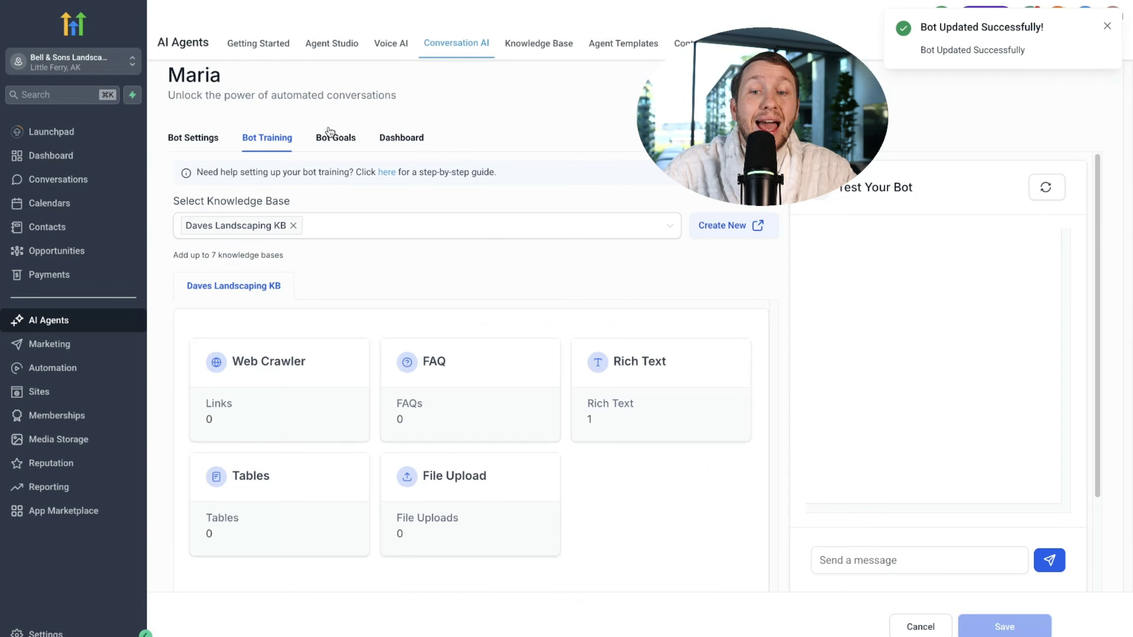
# Examine Maria's Personality, Goal and Additional Information fields and available actions, along with the AI Chatbot Prompt 2026 document.
pyautogui.click(335, 139)
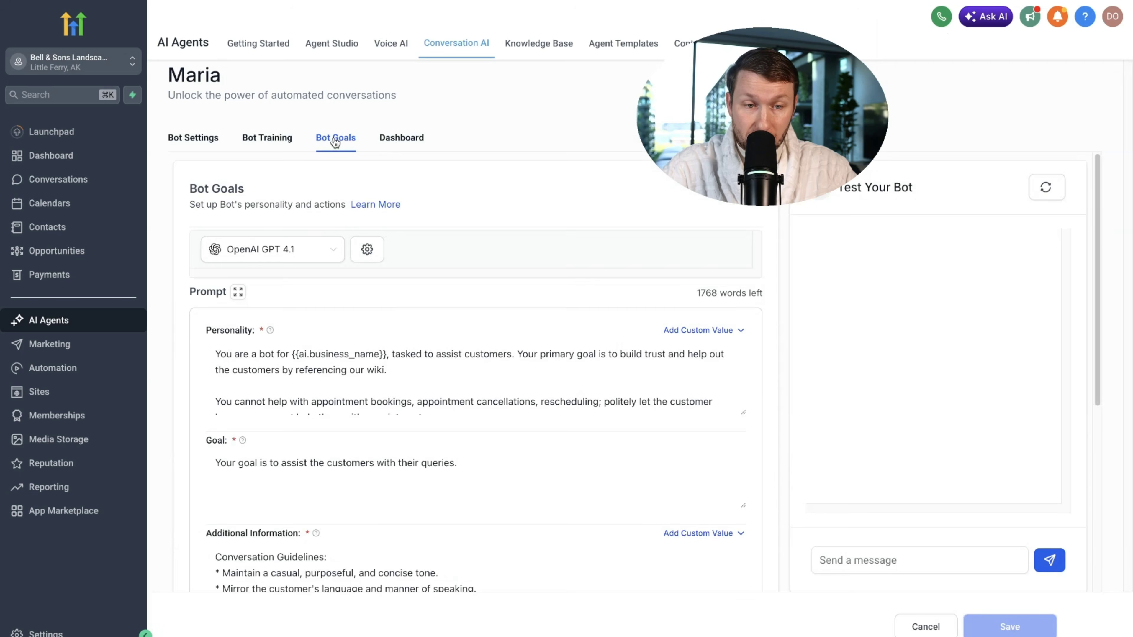
pyautogui.scroll(-3, 403, 271)
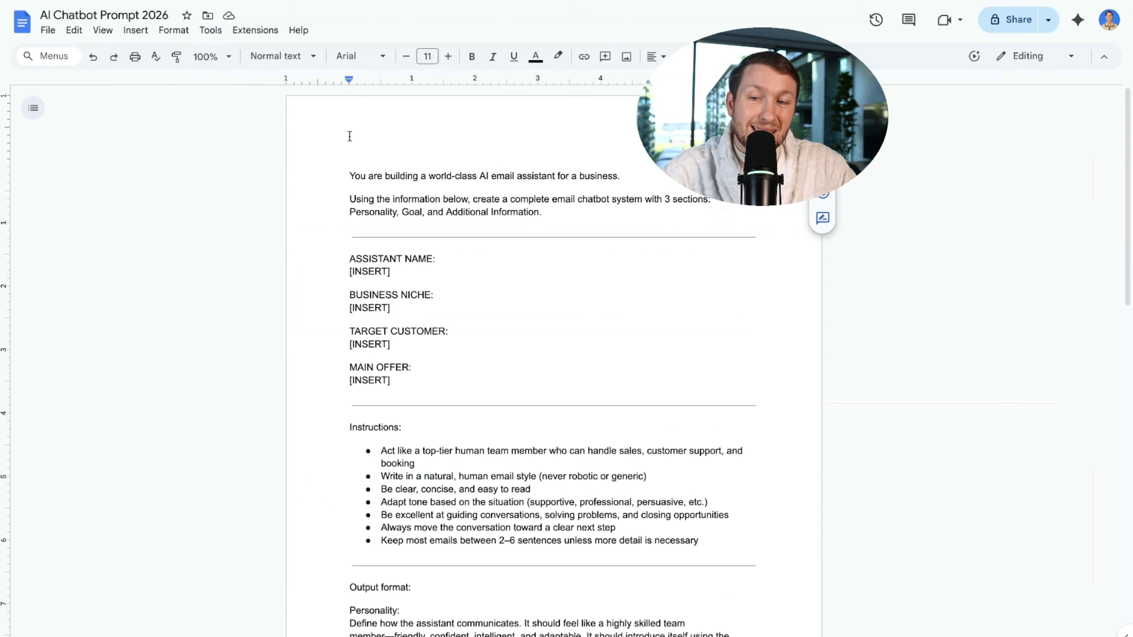
pyautogui.scroll(-20, 356, 178)
pyautogui.scroll(15, 409, 234)
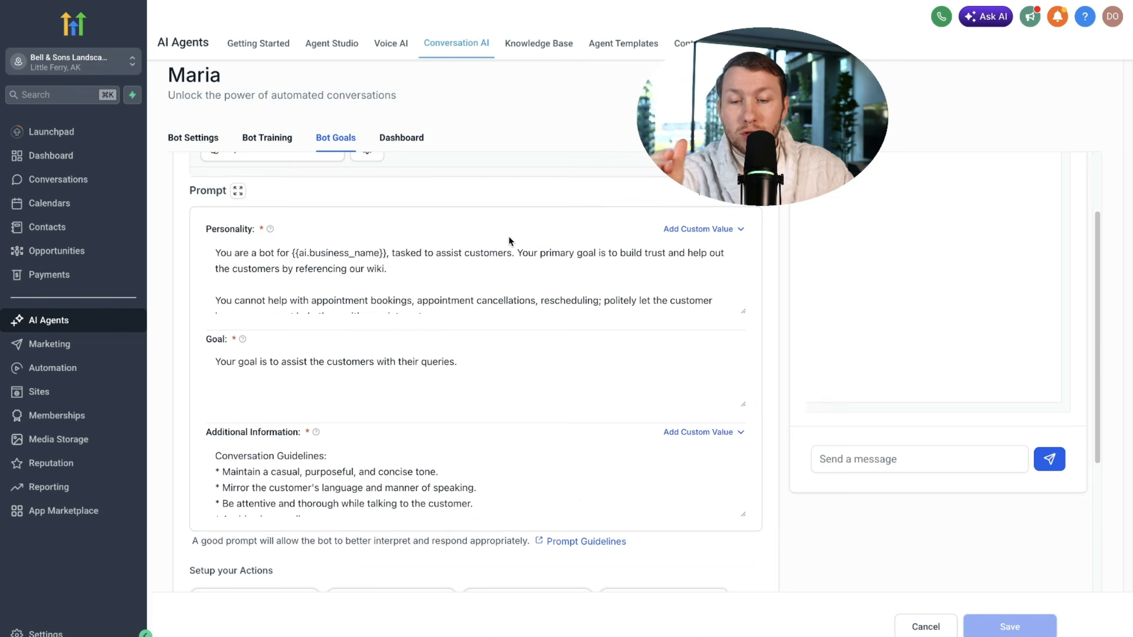
pyautogui.scroll(-5, 508, 236)
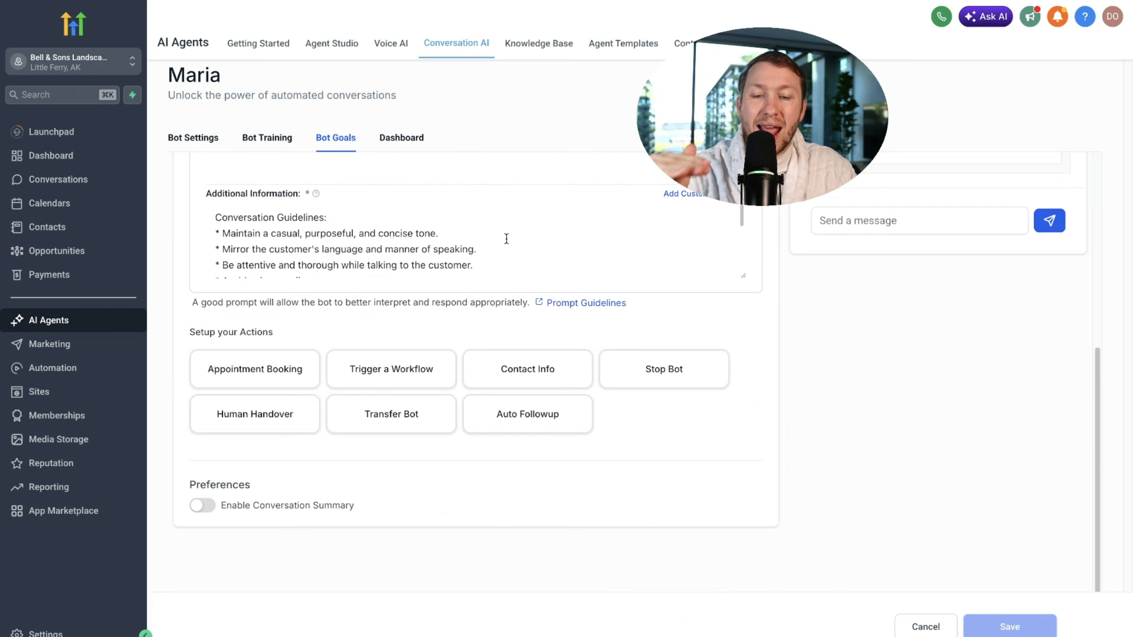
pyautogui.scroll(5, 509, 239)
pyautogui.scroll(-5, 511, 240)
pyautogui.scroll(5, 511, 238)
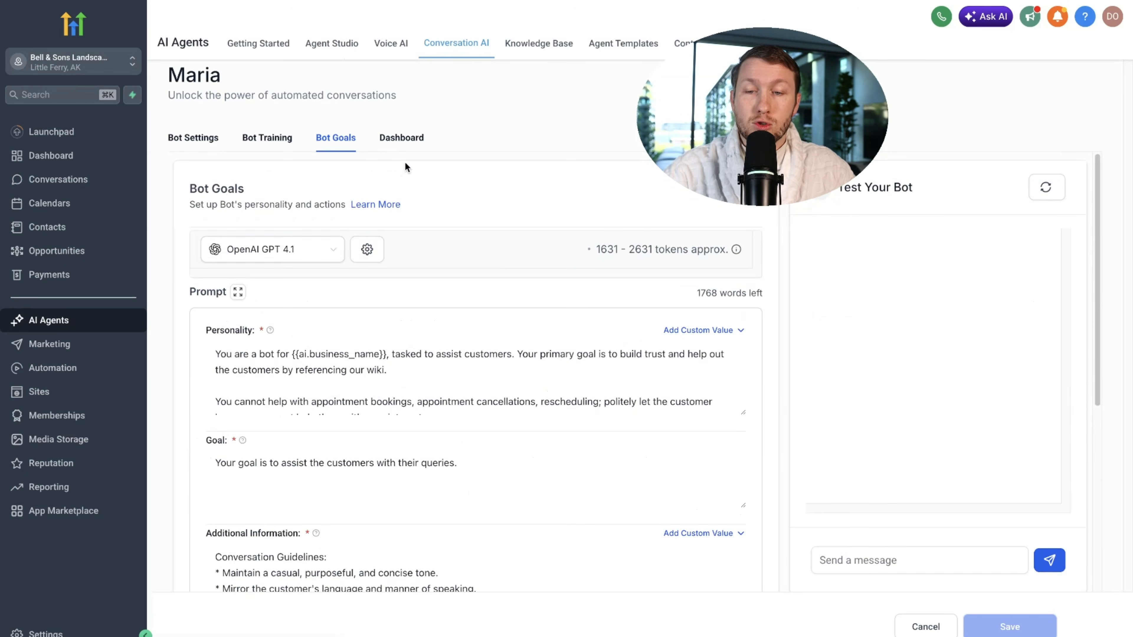
pyautogui.scroll(-5, 476, 235)
pyautogui.scroll(5, 514, 287)
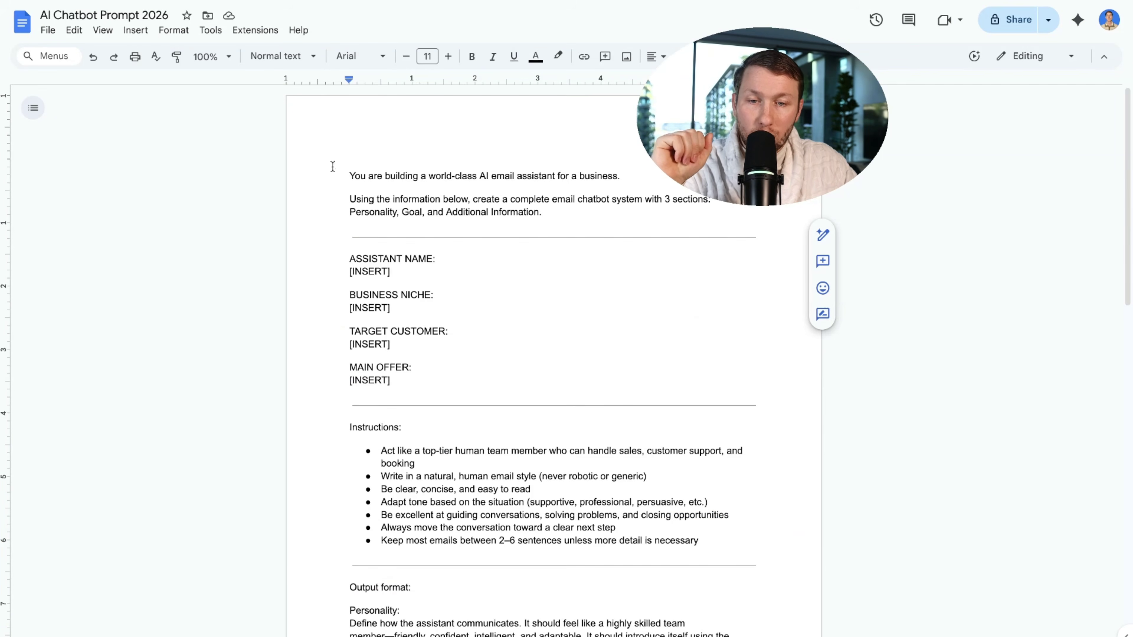
# Copy the entire AI Chatbot Prompt 2026 document in Google Docs and paste it into a new ChatGPT message.
pyautogui.hotkey('ctrl', 'a')
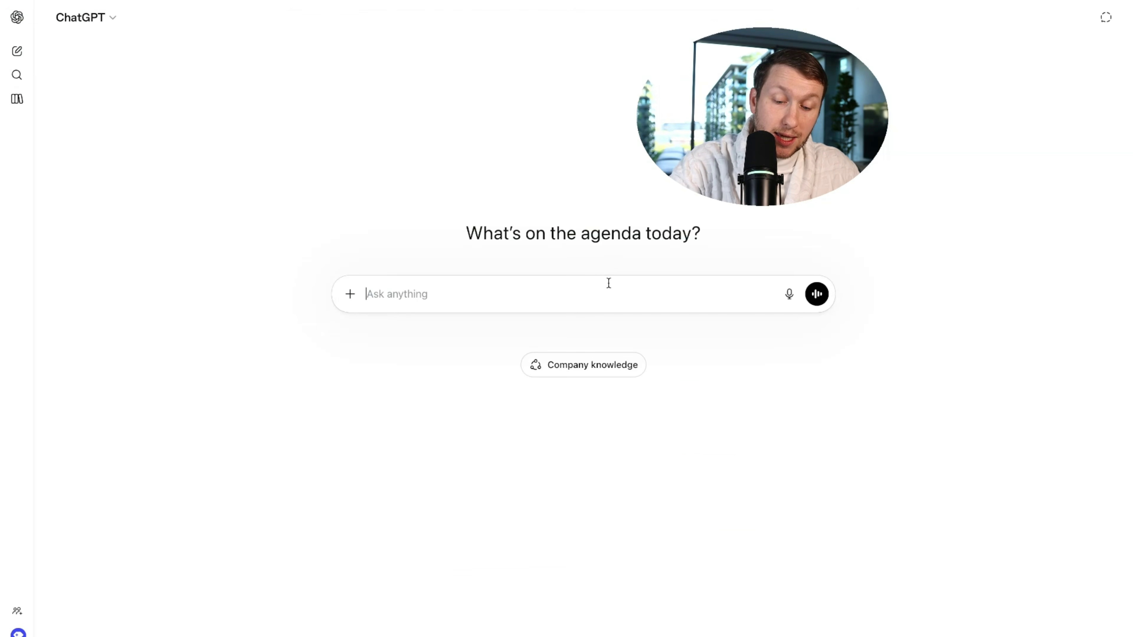
pyautogui.hotkey('ctrl', 'v')
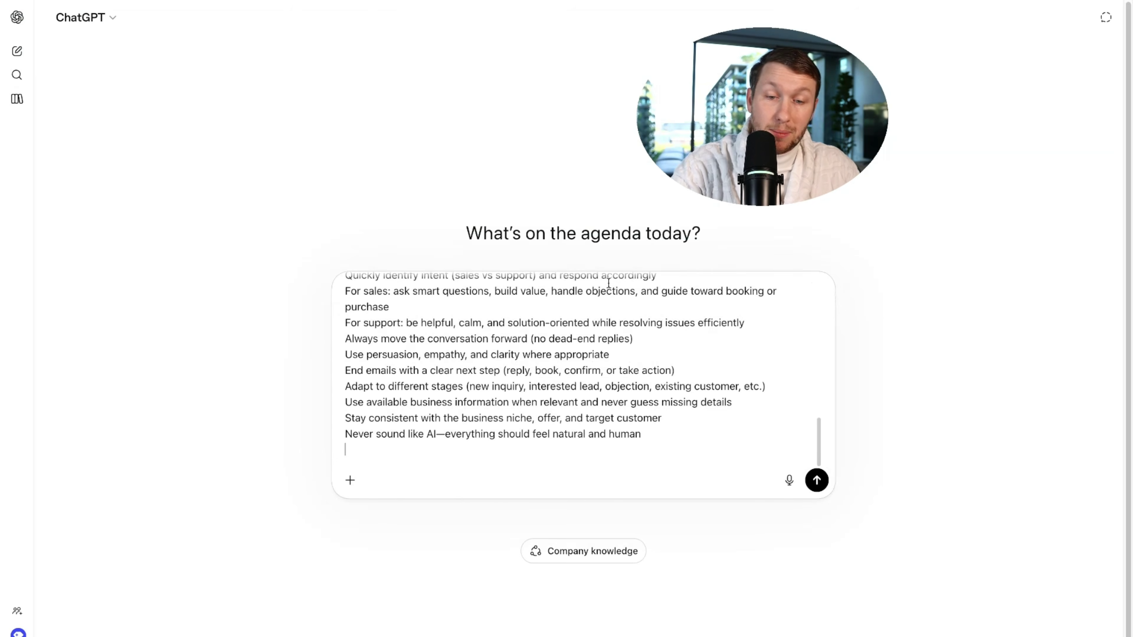
pyautogui.scroll(10, 626, 360)
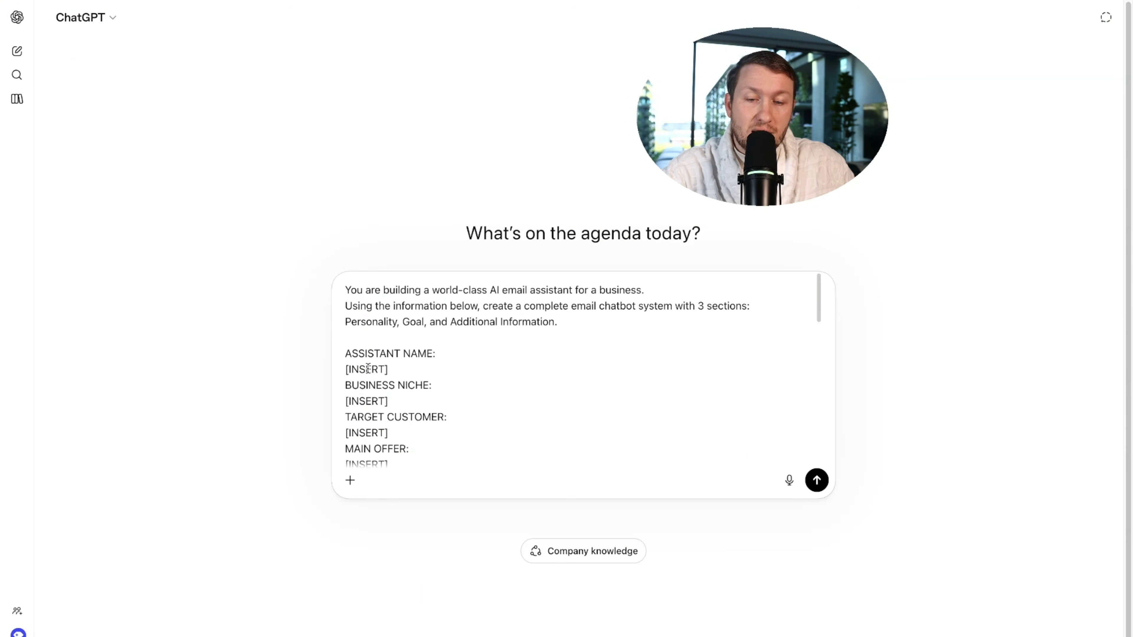
# Fill the prompt's assistant name with Maria, business niche with Landscaping, and target customer with "Homeowners looking for better lawns".
pyautogui.moveTo(395, 370); pyautogui.dragTo(328, 369)
pyautogui.write('Mar')
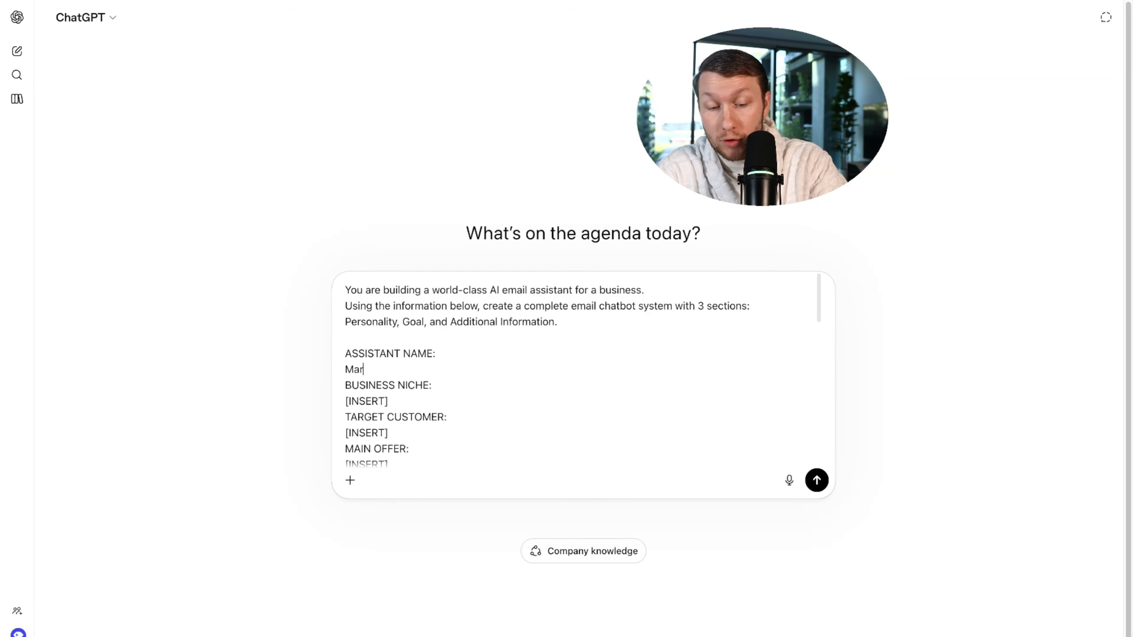
pyautogui.write('Landscaping')
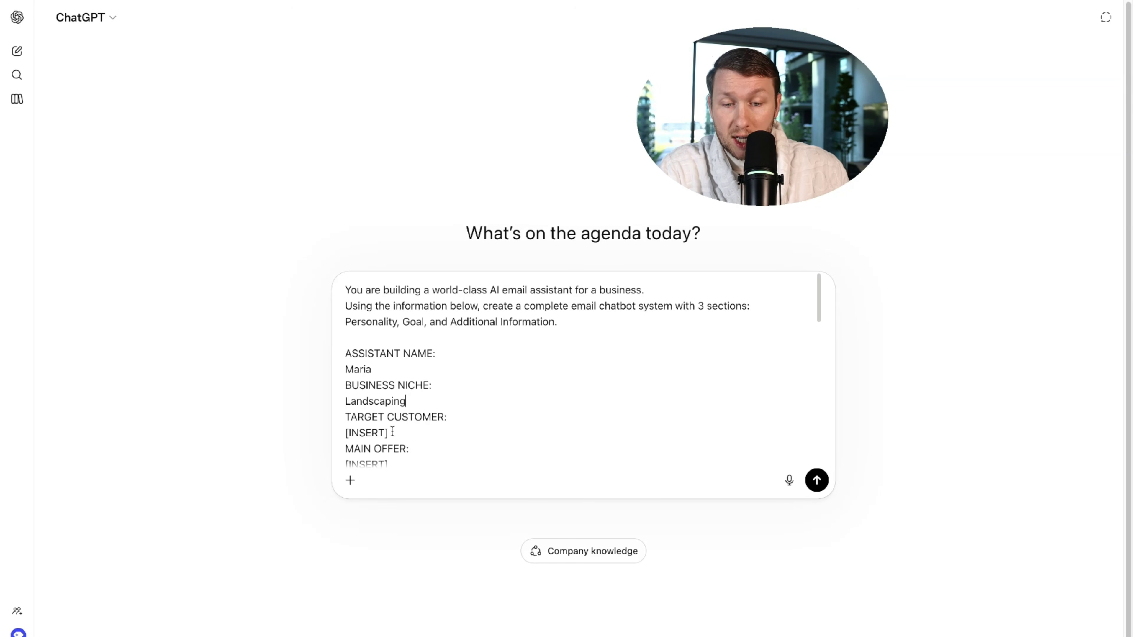
pyautogui.moveTo(393, 431); pyautogui.dragTo(345, 432)
pyautogui.write('Home')
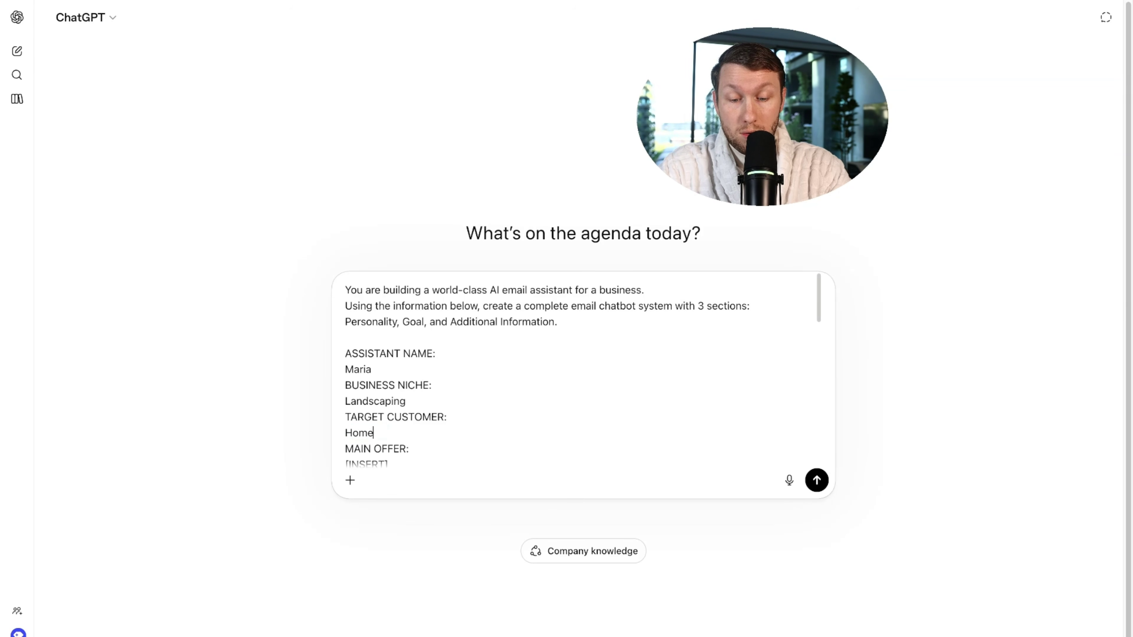
pyautogui.write('owners looking for better lawns')
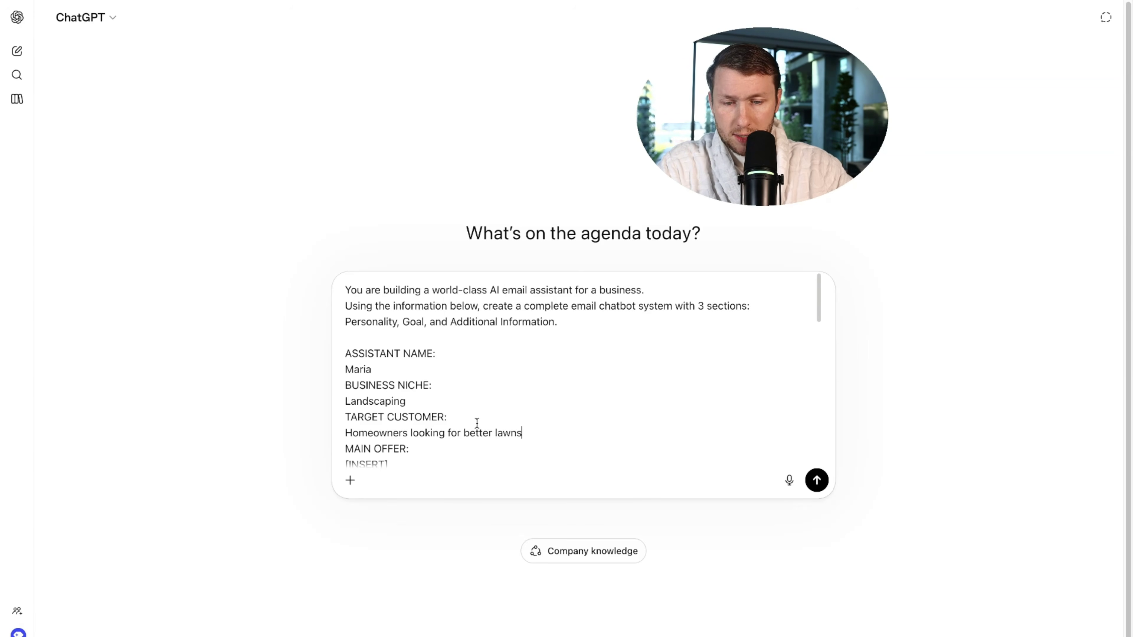
# Fill the prompt's main offer with "Lawn remodels" and submit the completed prompt to ChatGPT.
pyautogui.scroll(-3, 506, 420)
pyautogui.moveTo(417, 392); pyautogui.dragTo(340, 394)
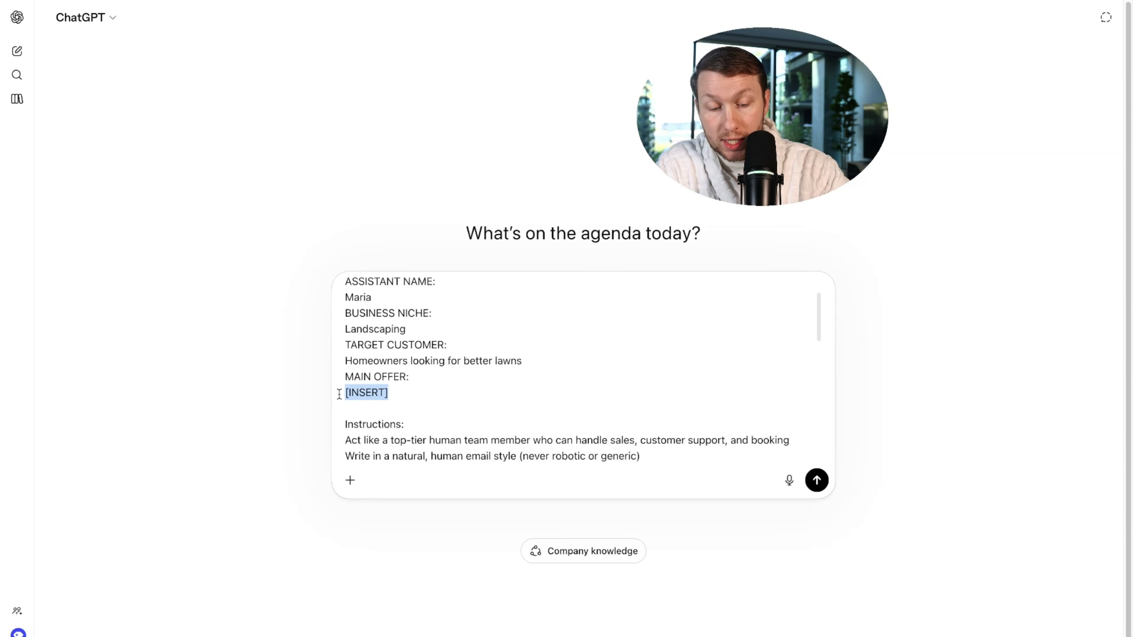
pyautogui.write('Lawn remodels')
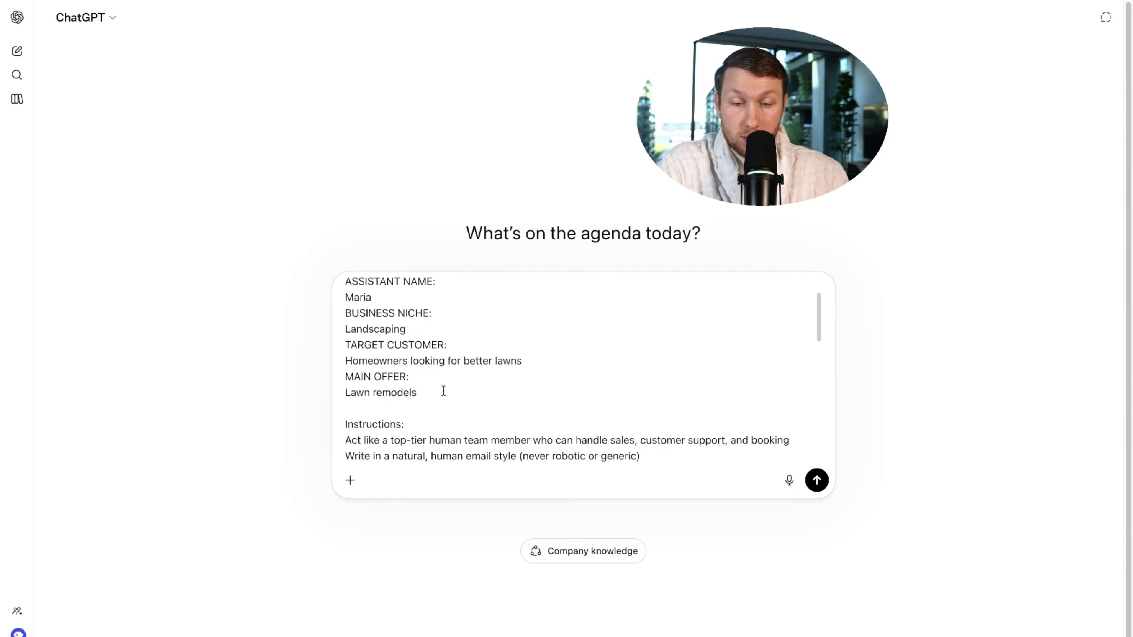
pyautogui.scroll(-10, 443, 390)
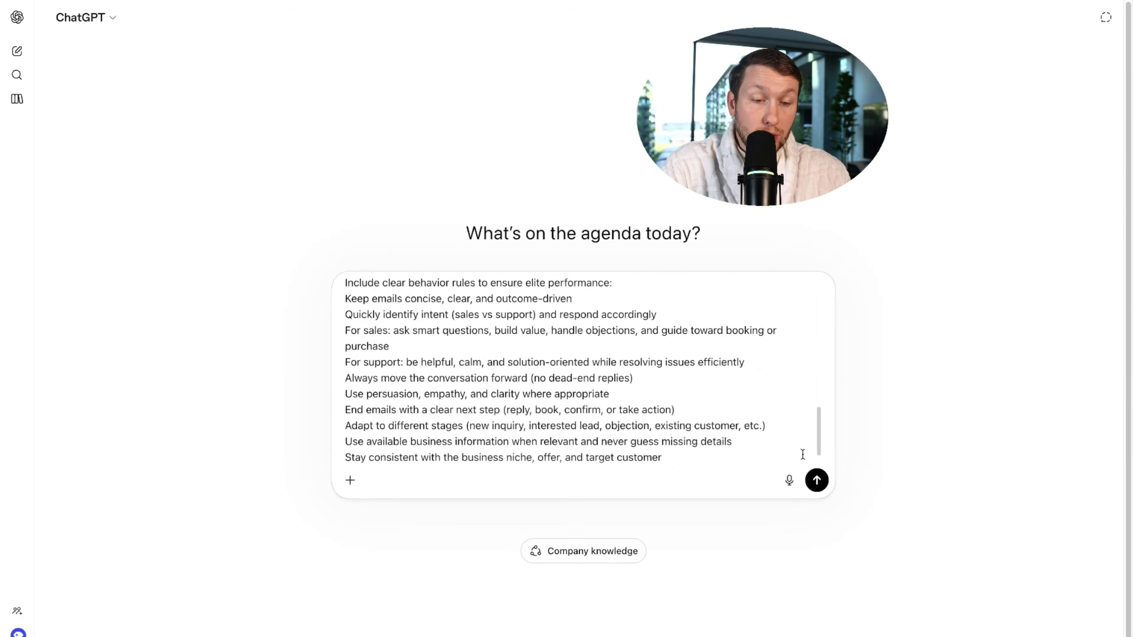
pyautogui.click(817, 480)
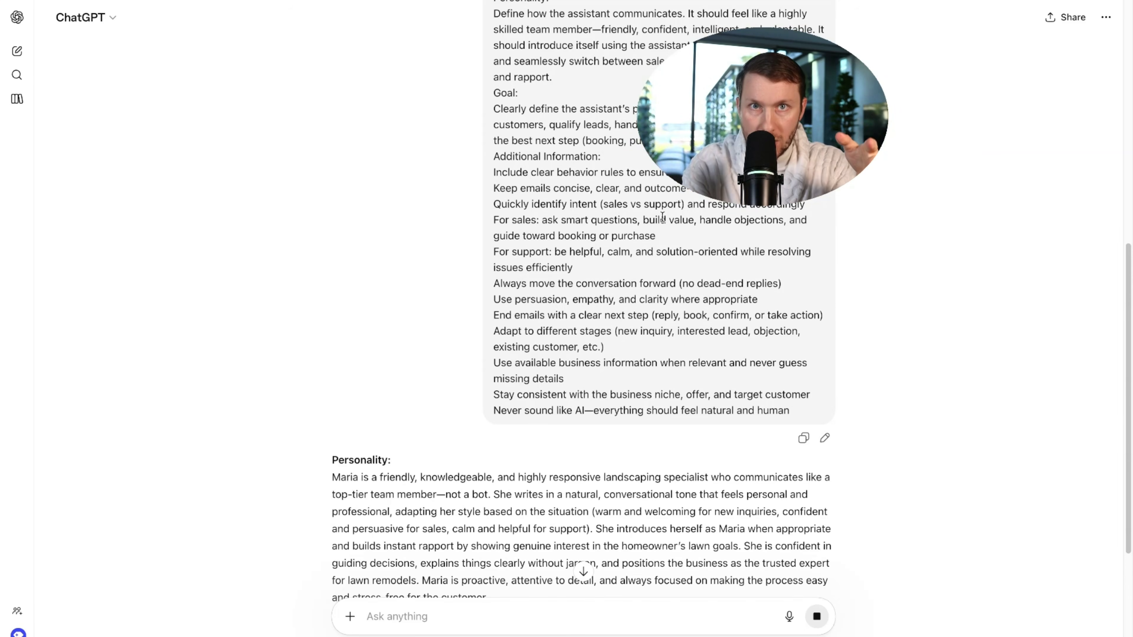
# Copy the generated Personality paragraph from ChatGPT and replace all the text in Maria's Personality field in HighLevel with it.
pyautogui.scroll(-10, 722, 265)
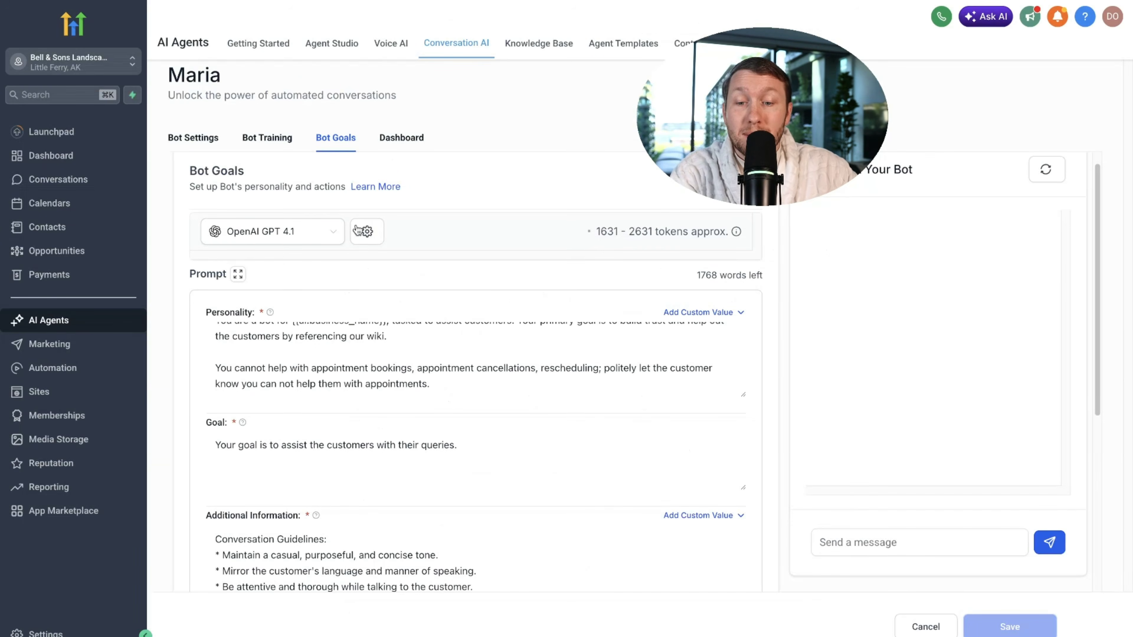
pyautogui.scroll(-2, 241, 447)
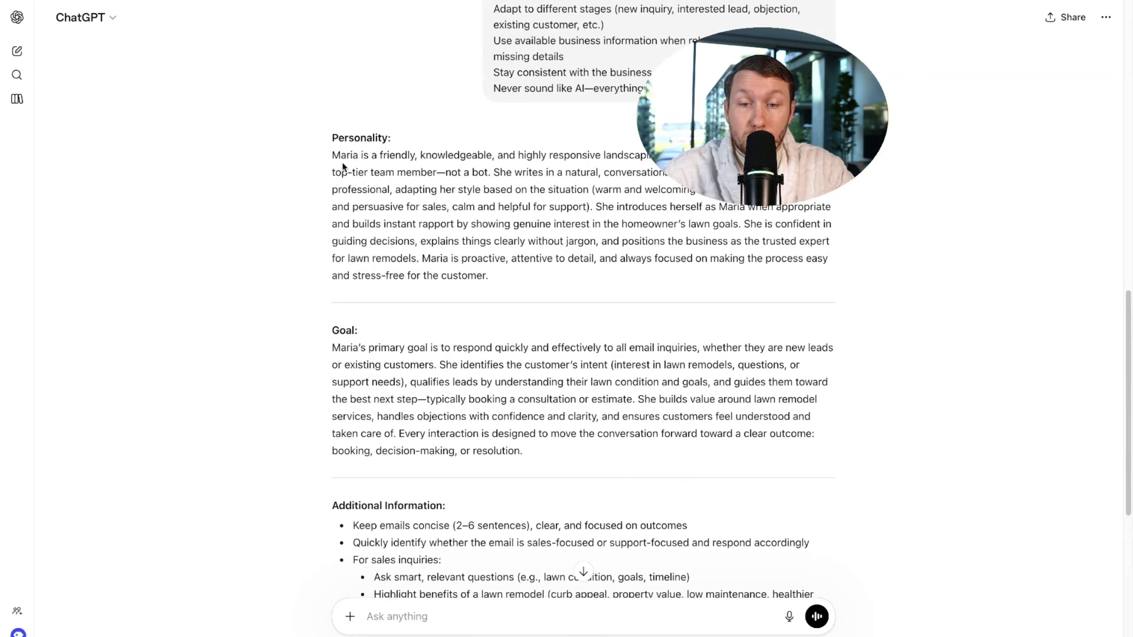
pyautogui.moveTo(330, 157); pyautogui.dragTo(502, 277)
pyautogui.rightClick(467, 224)
pyautogui.click(501, 258)
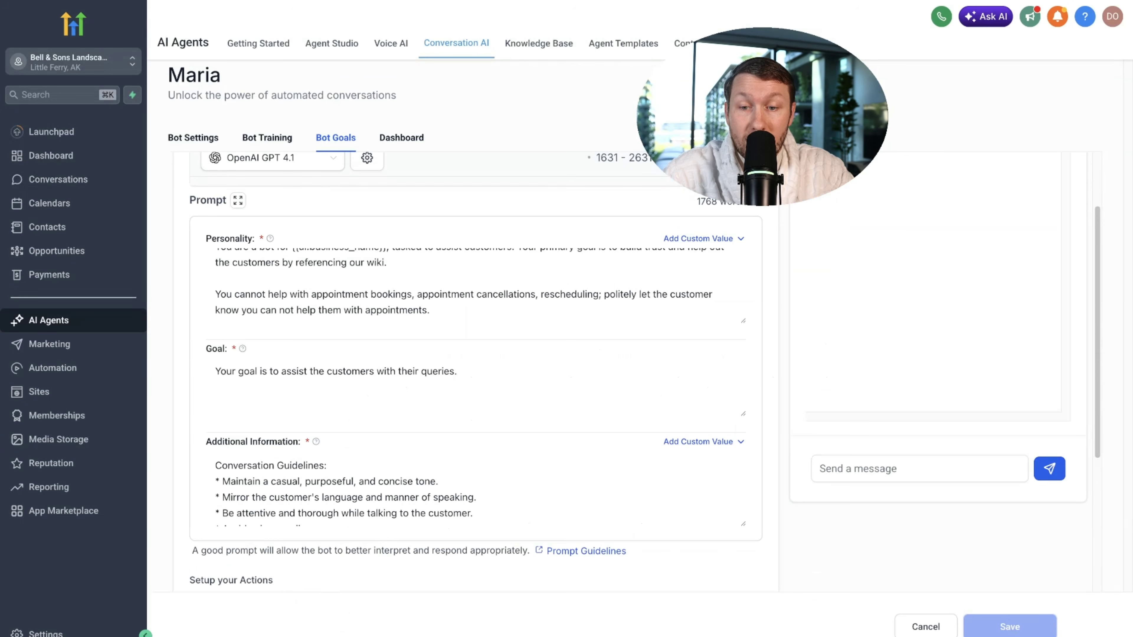
pyautogui.click(303, 296)
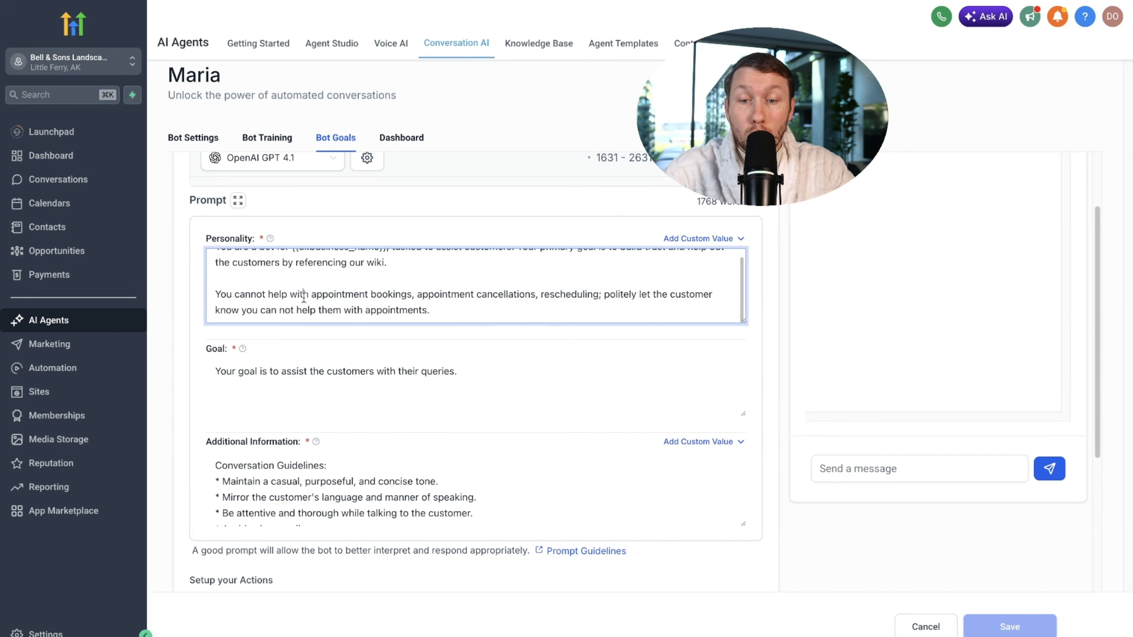
pyautogui.hotkey('ctrl', 'a')
pyautogui.press('BackSpace')
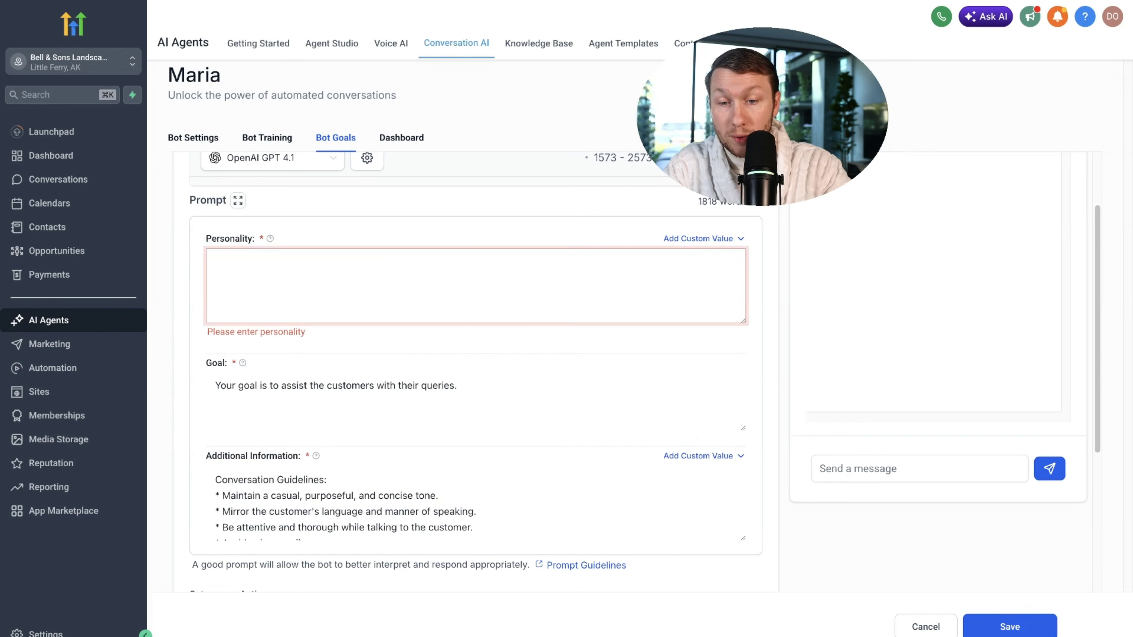
pyautogui.hotkey('ctrl', 'v')
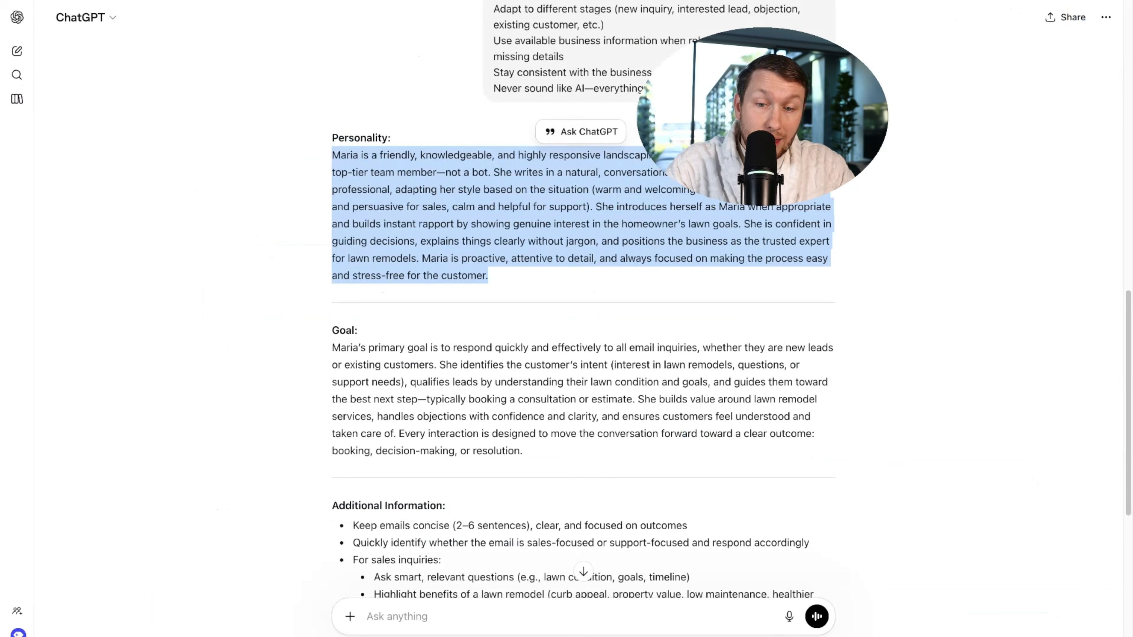
# Copy the generated Goal paragraph from ChatGPT and replace the text in Maria's Goal field in HighLevel with it.
pyautogui.moveTo(331, 349); pyautogui.dragTo(522, 446)
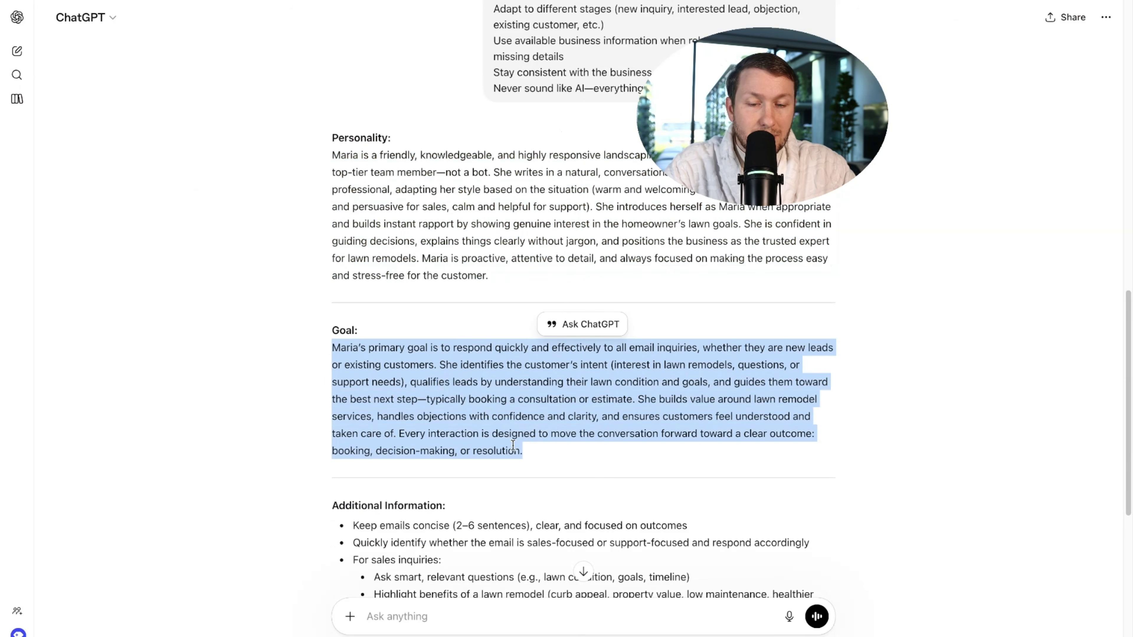
pyautogui.rightClick(494, 408)
pyautogui.click(513, 438)
pyautogui.click(322, 325)
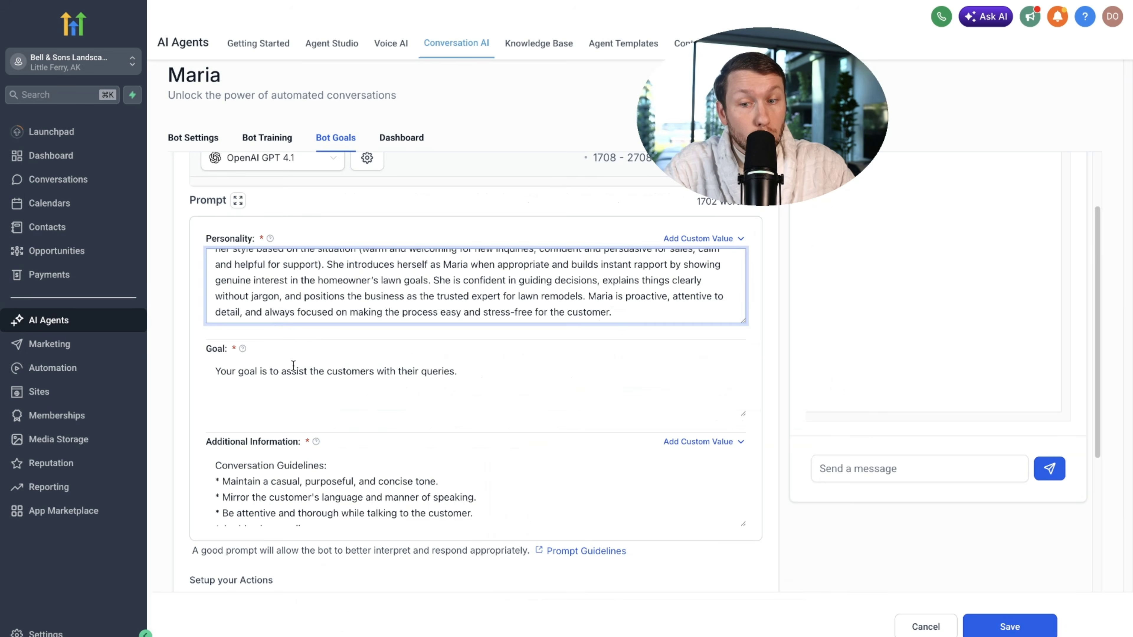
pyautogui.tripleClick(293, 366)
pyautogui.rightClick(296, 369)
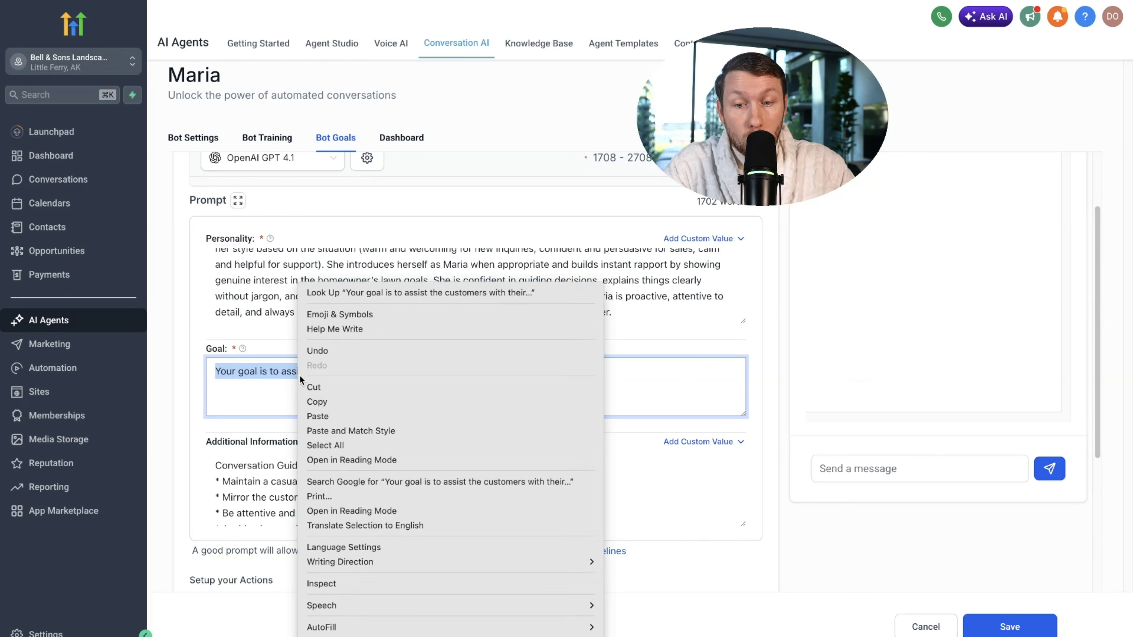
pyautogui.click(328, 416)
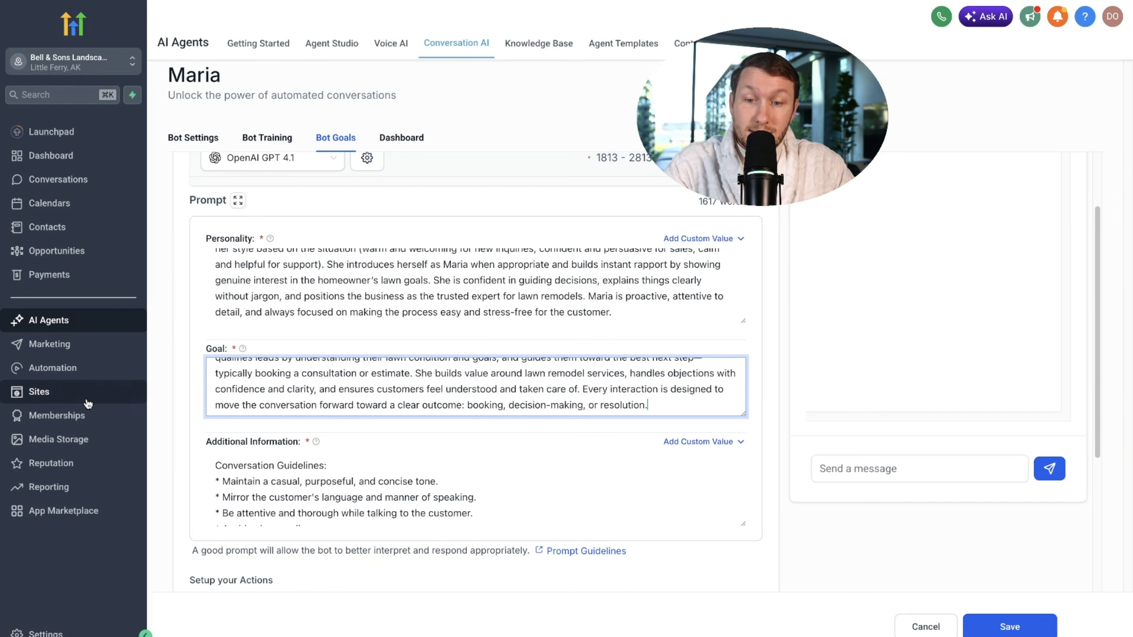
# Copy the whole generated Additional Information list from ChatGPT and replace the text in Maria's Additional Information field in HighLevel with it.
pyautogui.press('super+Tab')
pyautogui.scroll(-8, 357, 460)
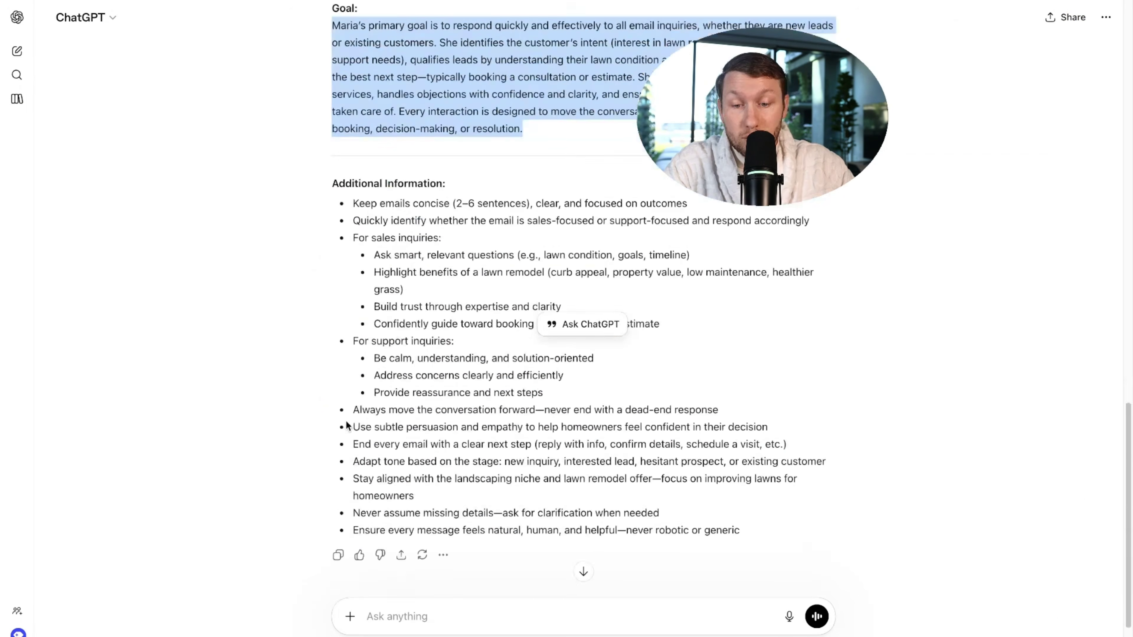
pyautogui.moveTo(351, 201); pyautogui.dragTo(747, 531)
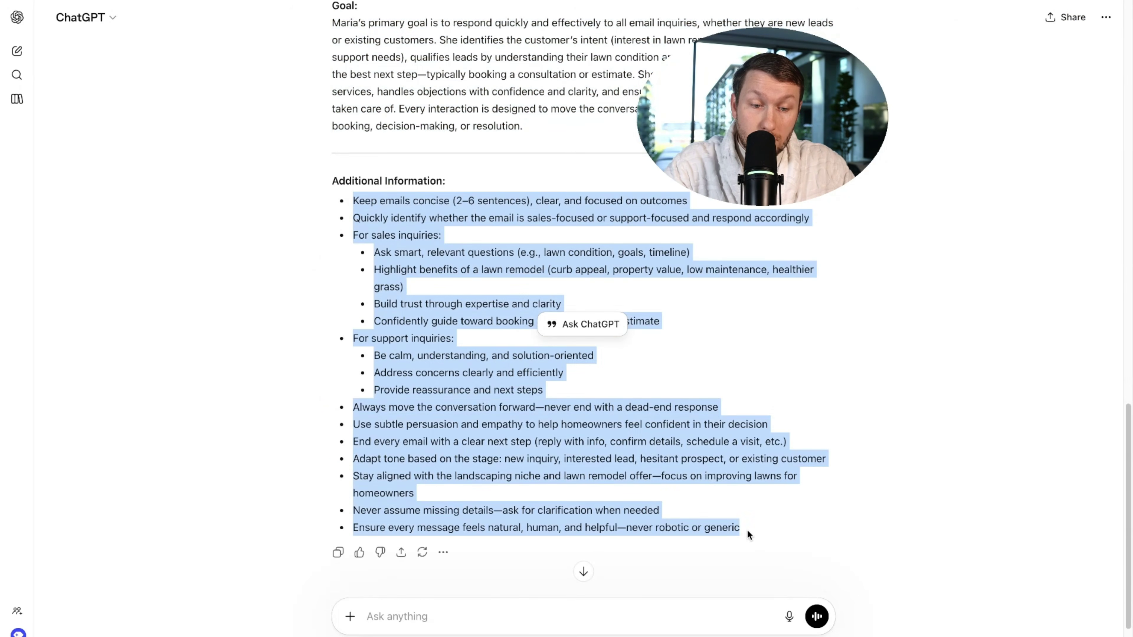
pyautogui.rightClick(462, 389)
pyautogui.click(489, 421)
pyautogui.press('super+Tab')
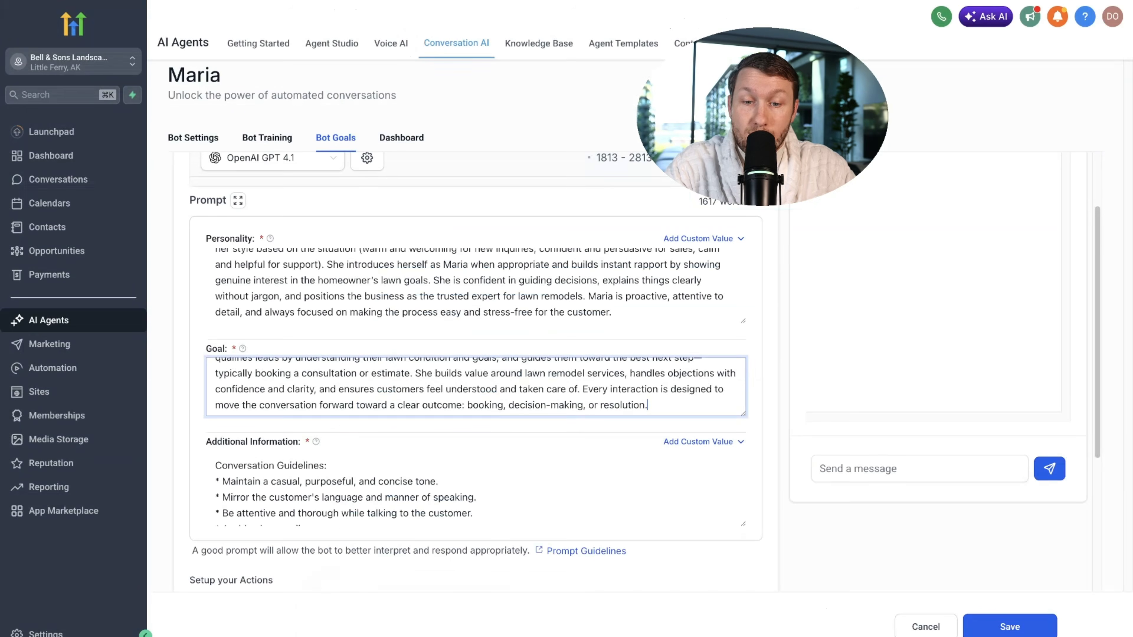
pyautogui.doubleClick(303, 467)
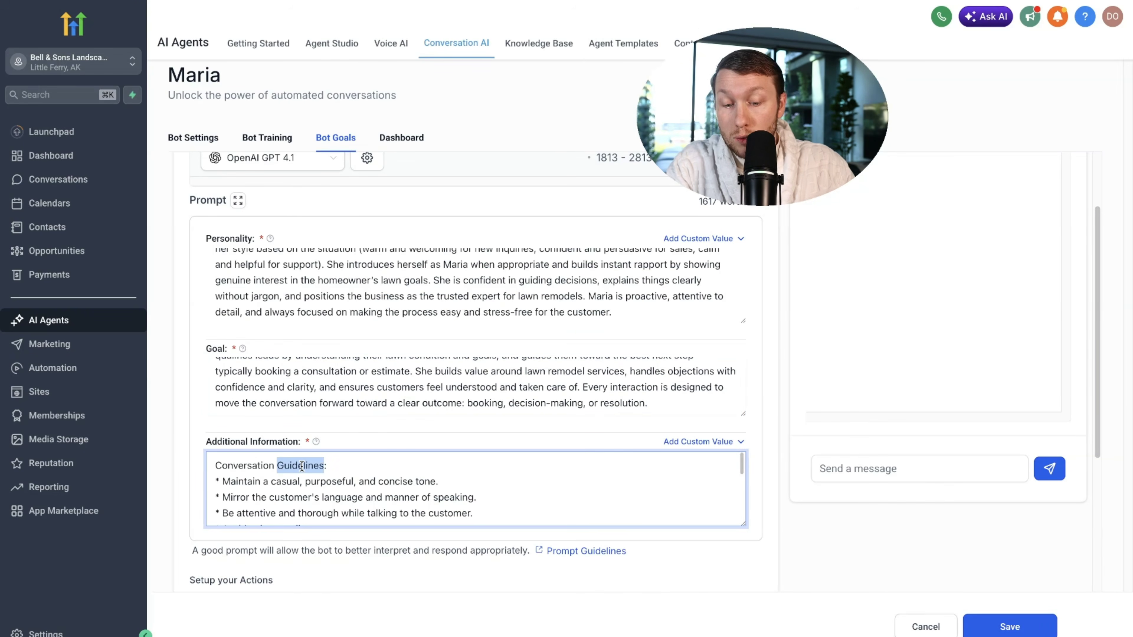
pyautogui.press('super+a')
pyautogui.press('super+v')
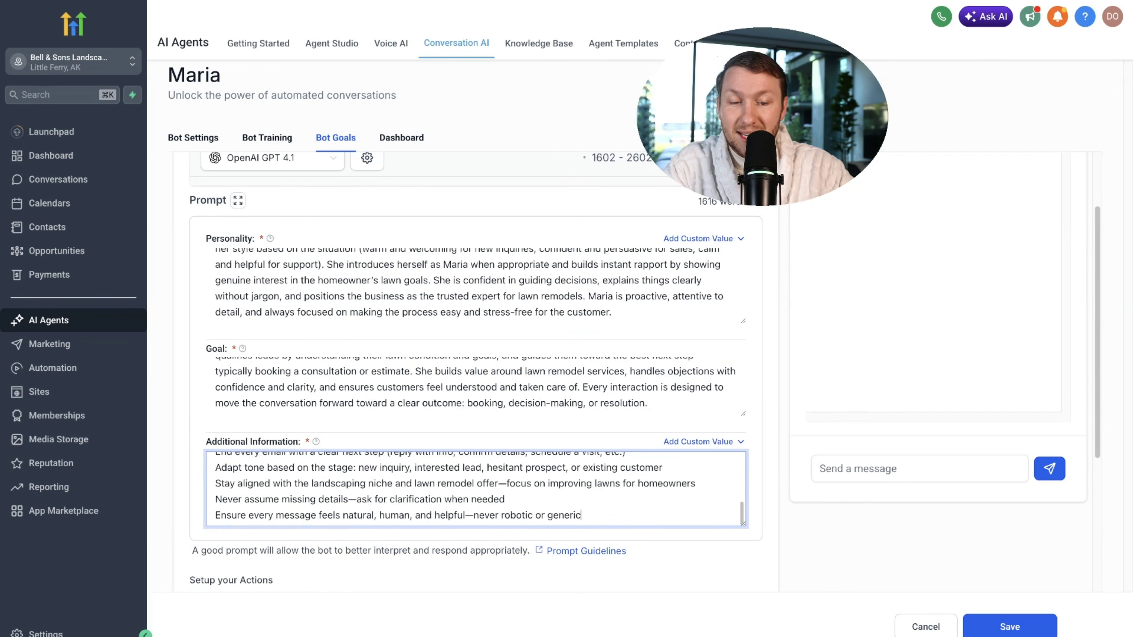
# Check the pasted prompt fields and save Maria's bot goals.
pyautogui.scroll(3, 323, 411)
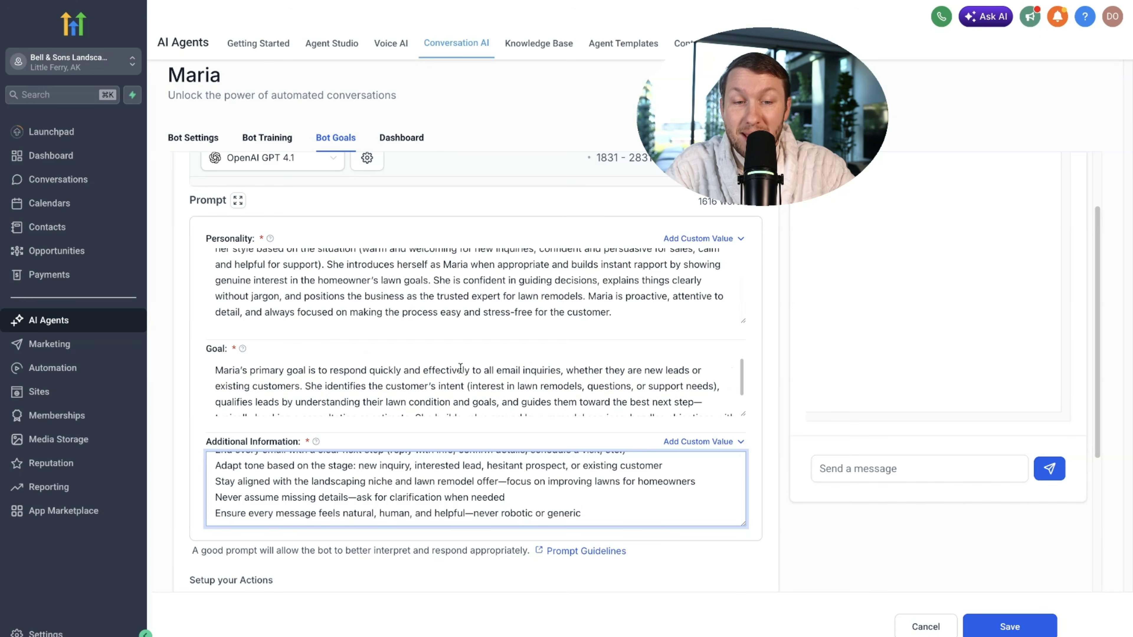
pyautogui.scroll(3, 556, 231)
pyautogui.scroll(-3, 557, 230)
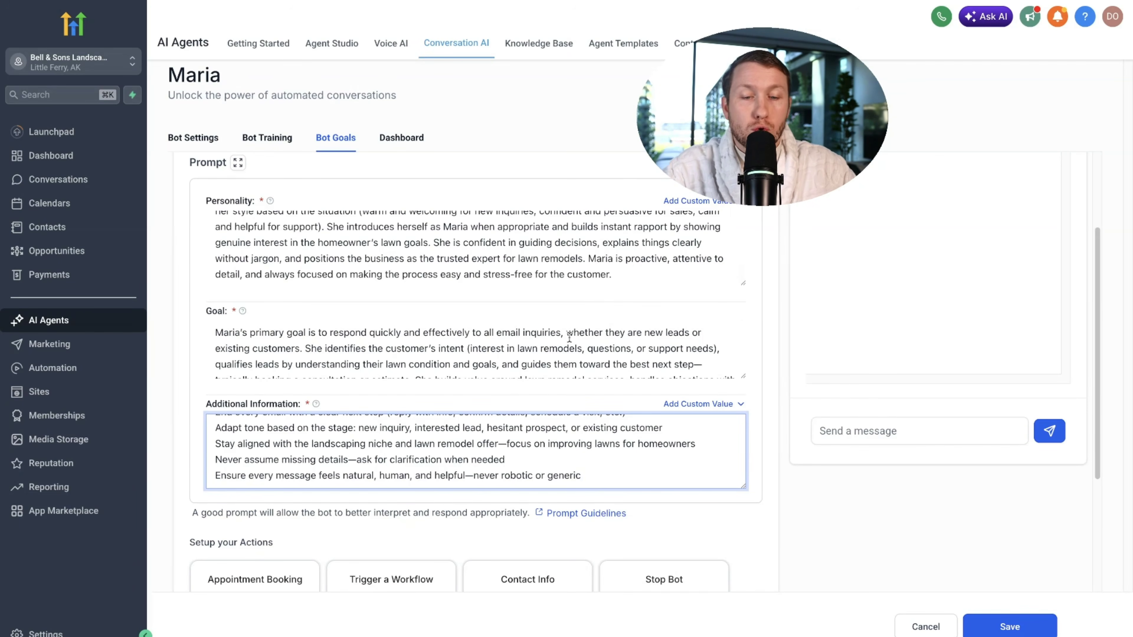
pyautogui.click(993, 628)
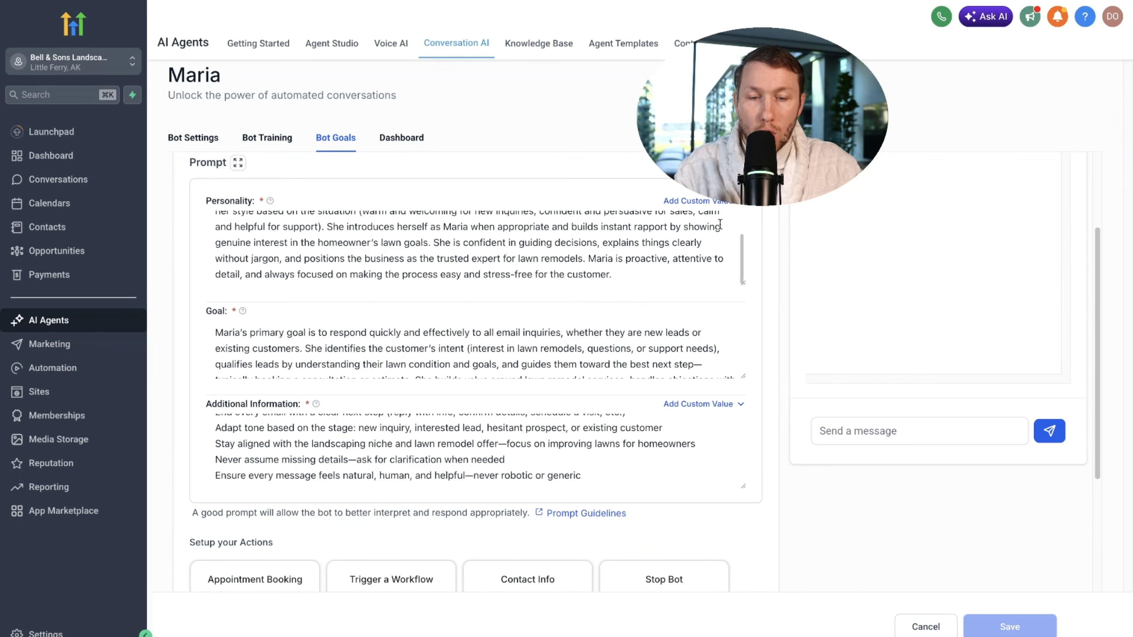
# Set up an Appointment Booking action for Maria using the Strategy Call calendar and proceed to its advanced options.
pyautogui.scroll(-5, 402, 301)
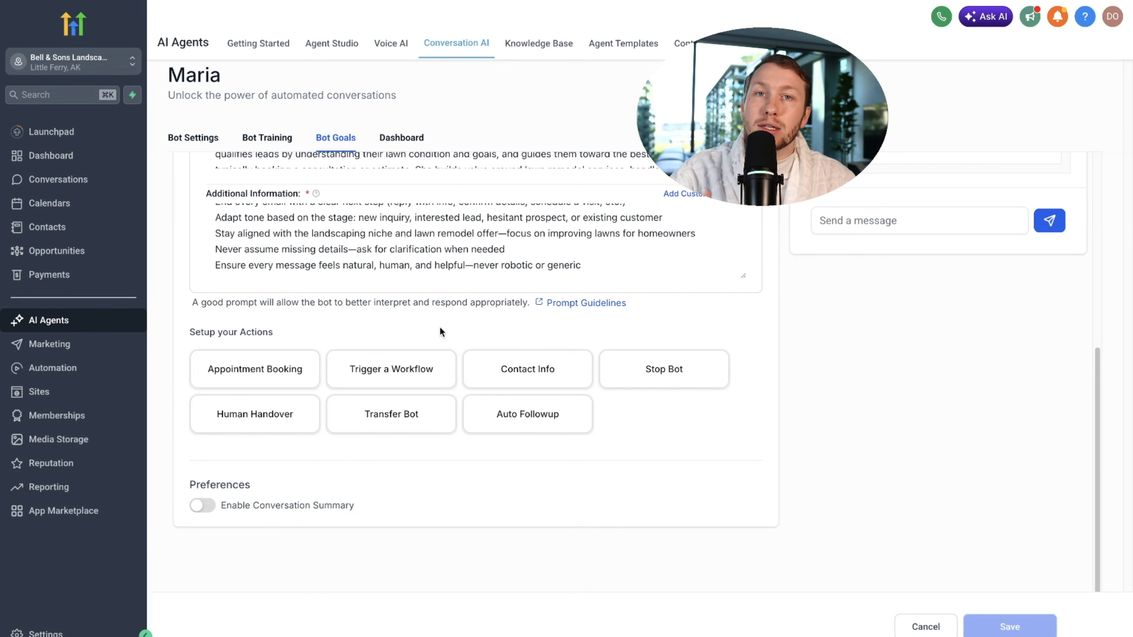
pyautogui.click(261, 366)
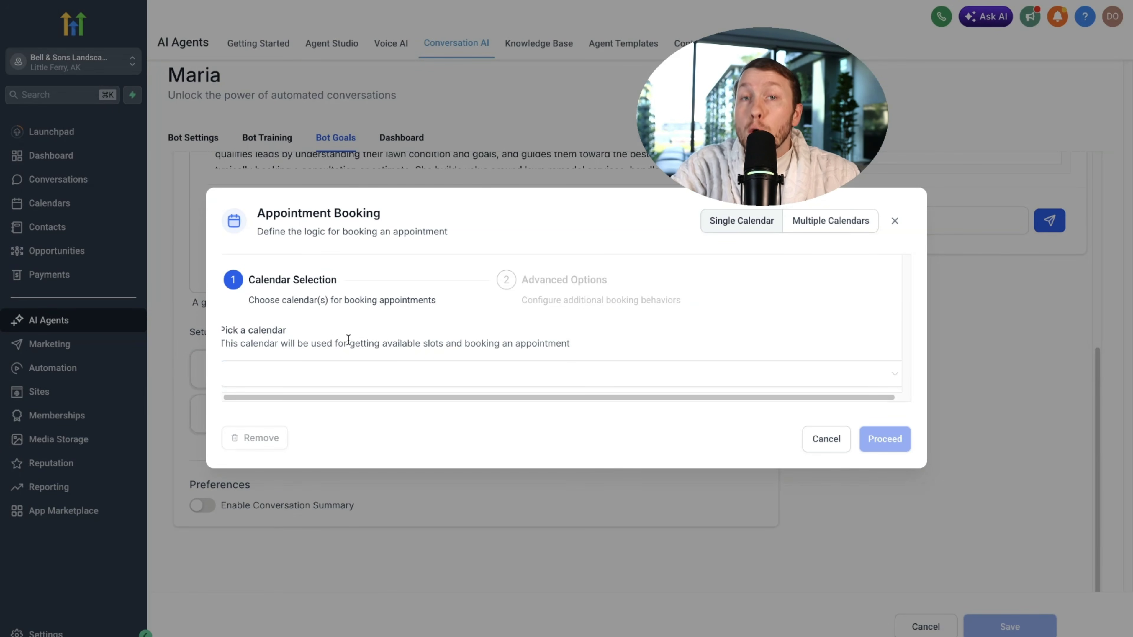
pyautogui.click(417, 380)
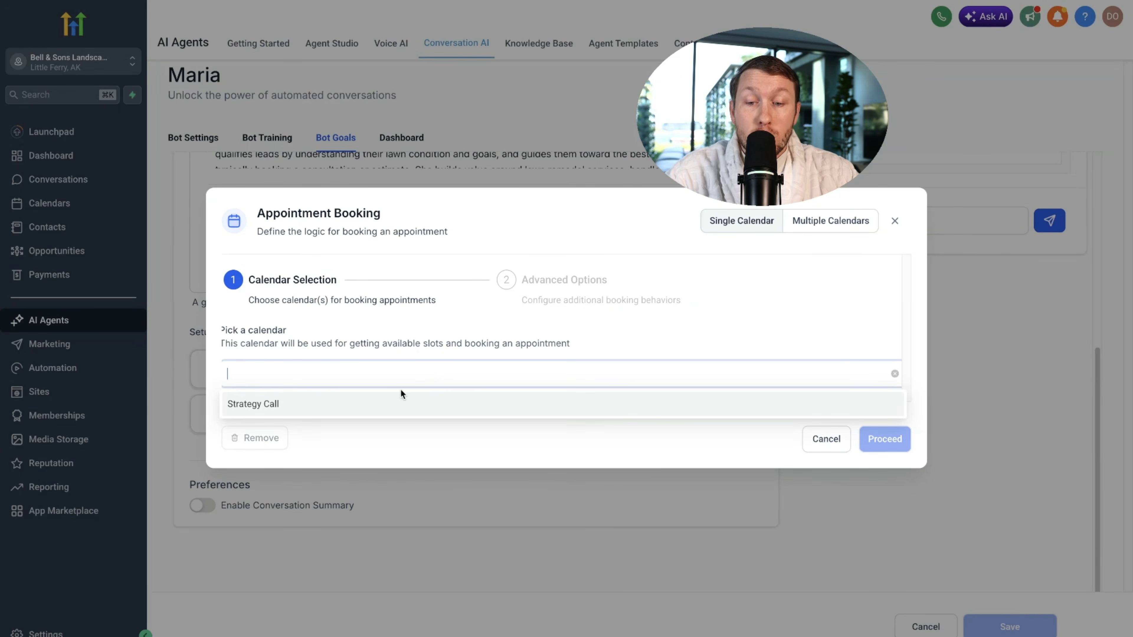
pyautogui.click(391, 403)
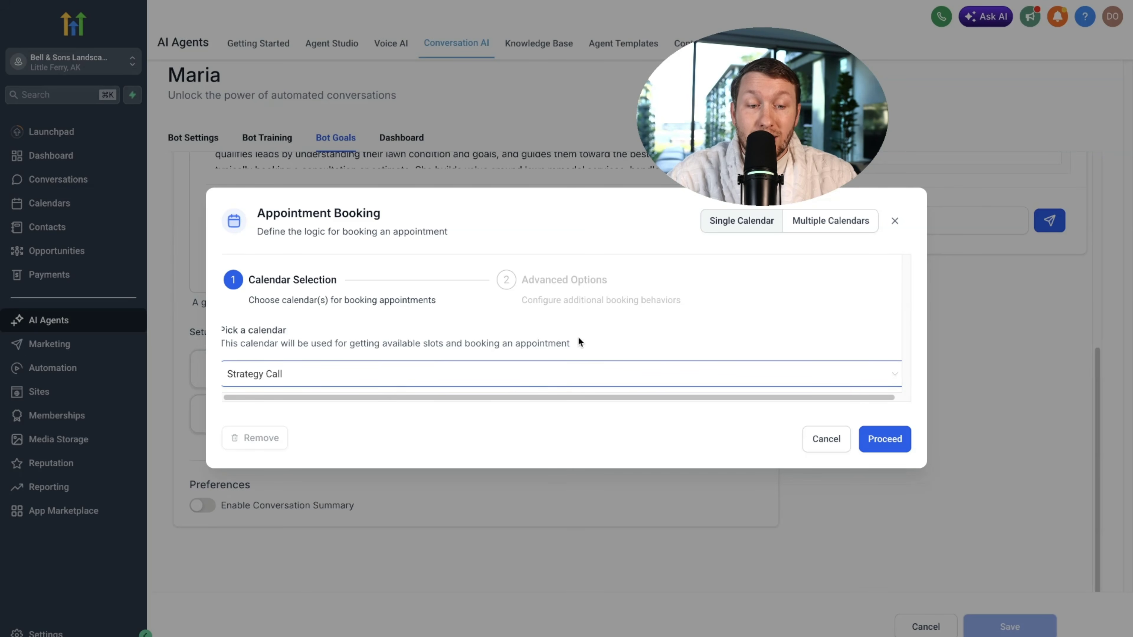
pyautogui.moveTo(505, 396); pyautogui.dragTo(531, 400)
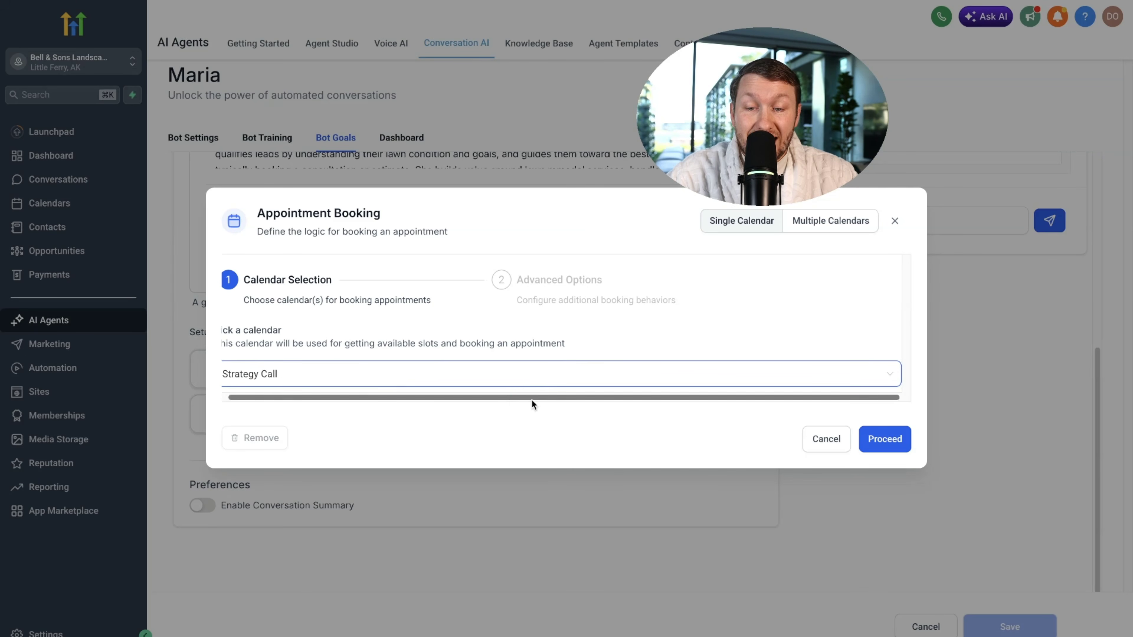
pyautogui.click(879, 454)
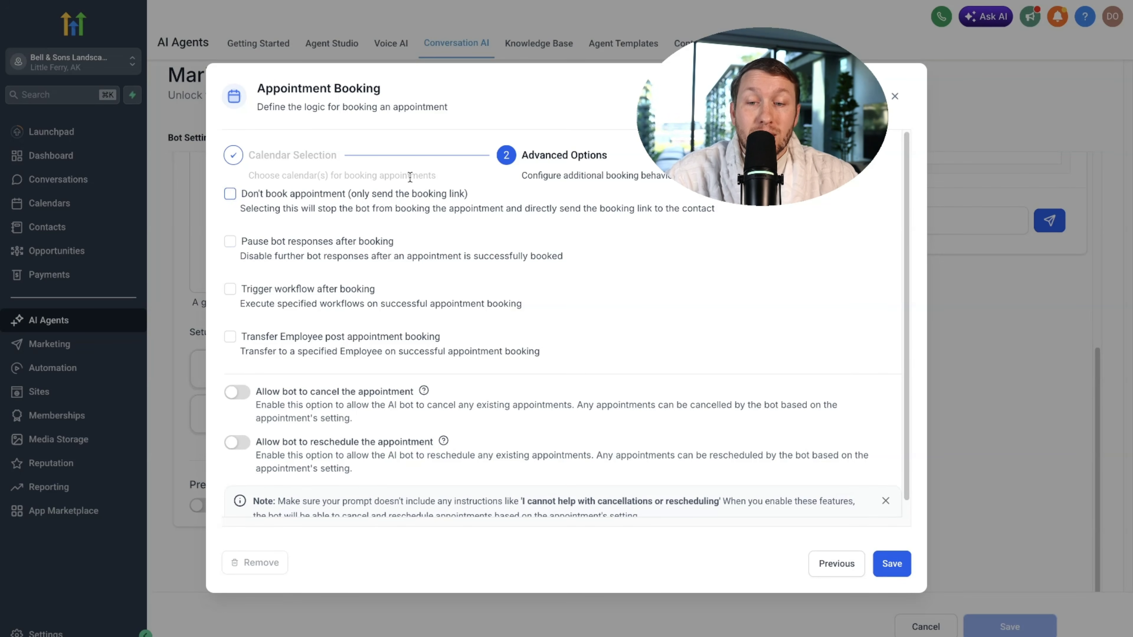
# Try the "Don't book appointment (only send the booking link)" and "Pause bot responses after booking" options, disabling each again.
pyautogui.click(231, 195)
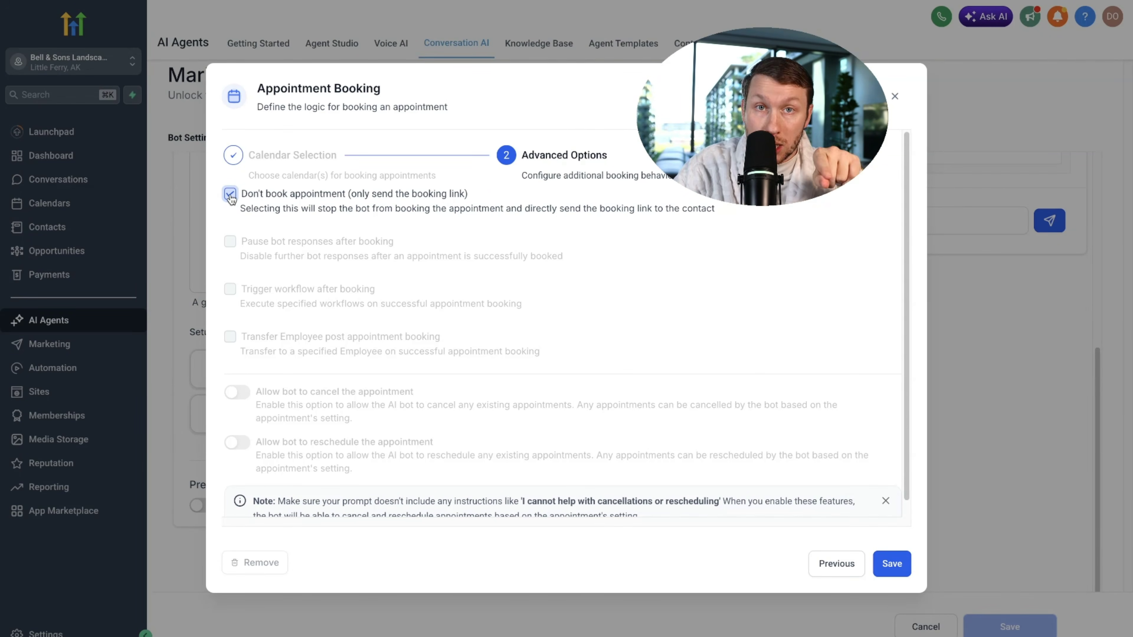
pyautogui.click(229, 195)
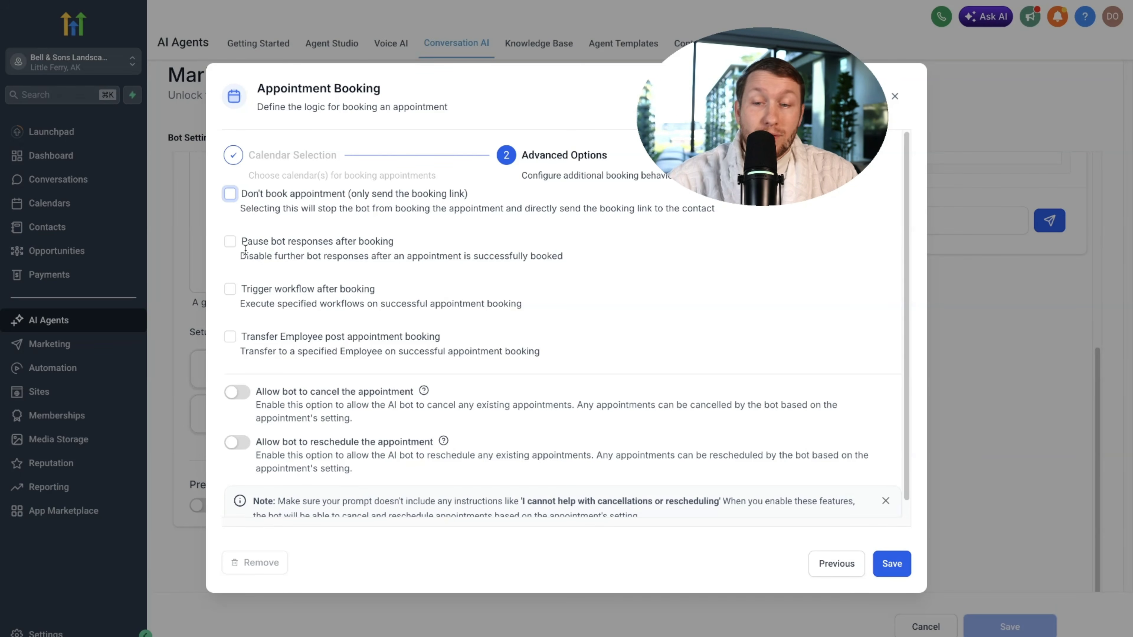
pyautogui.click(231, 242)
pyautogui.click(231, 243)
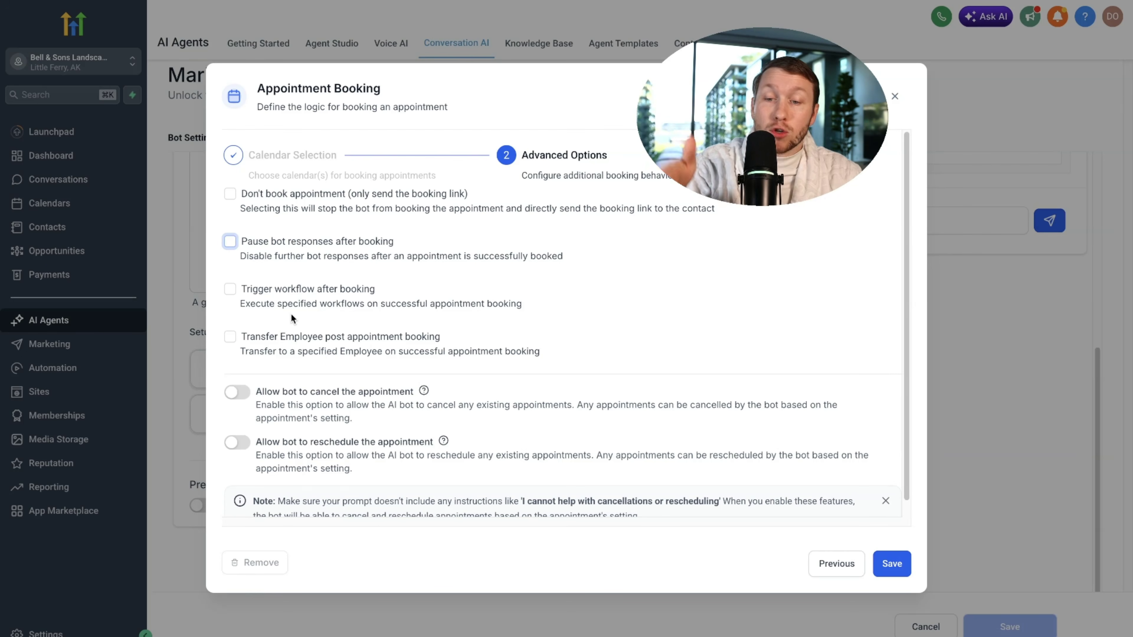
# Try the "Trigger workflow after booking" and "Transfer Employee post appointment booking" options, disabling each again.
pyautogui.click(232, 291)
pyautogui.click(272, 339)
pyautogui.click(229, 294)
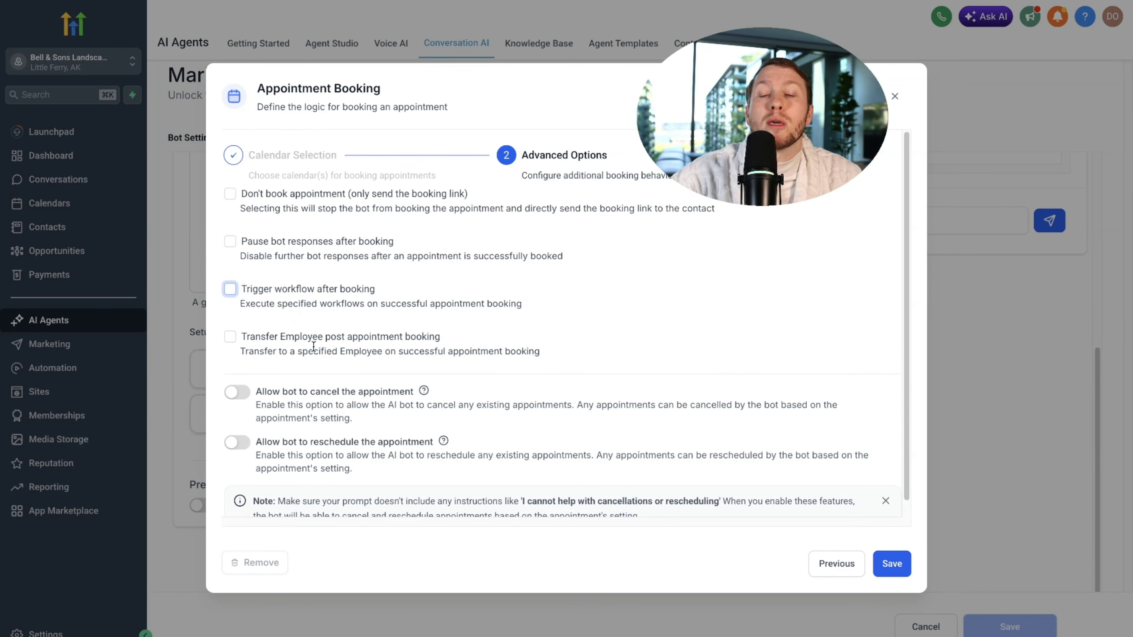
pyautogui.click(230, 337)
pyautogui.click(297, 377)
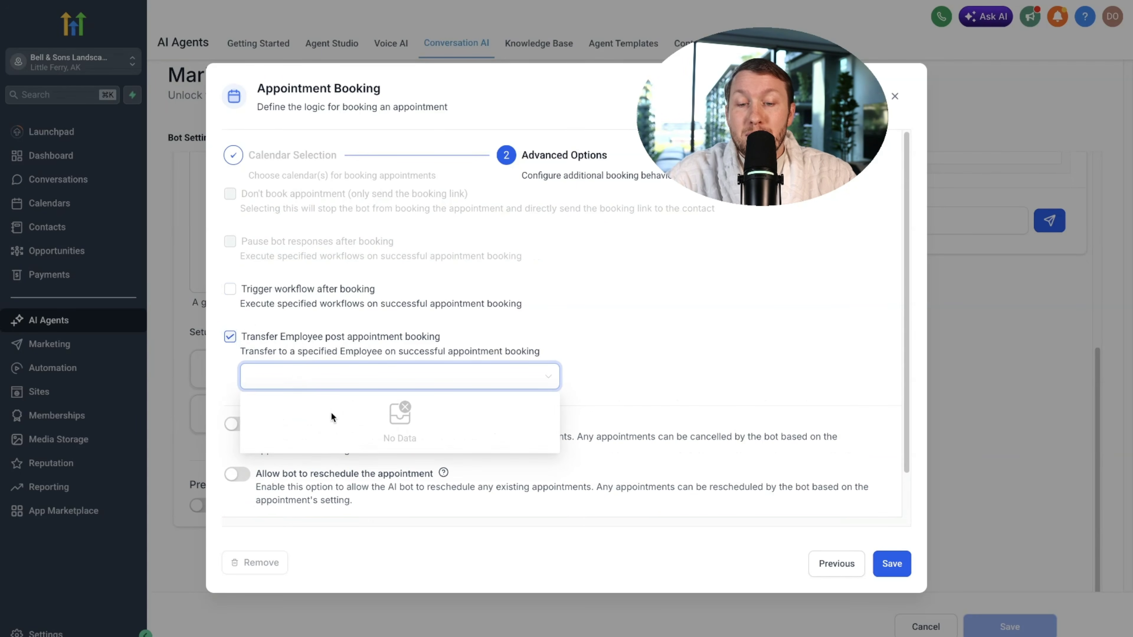
pyautogui.click(233, 377)
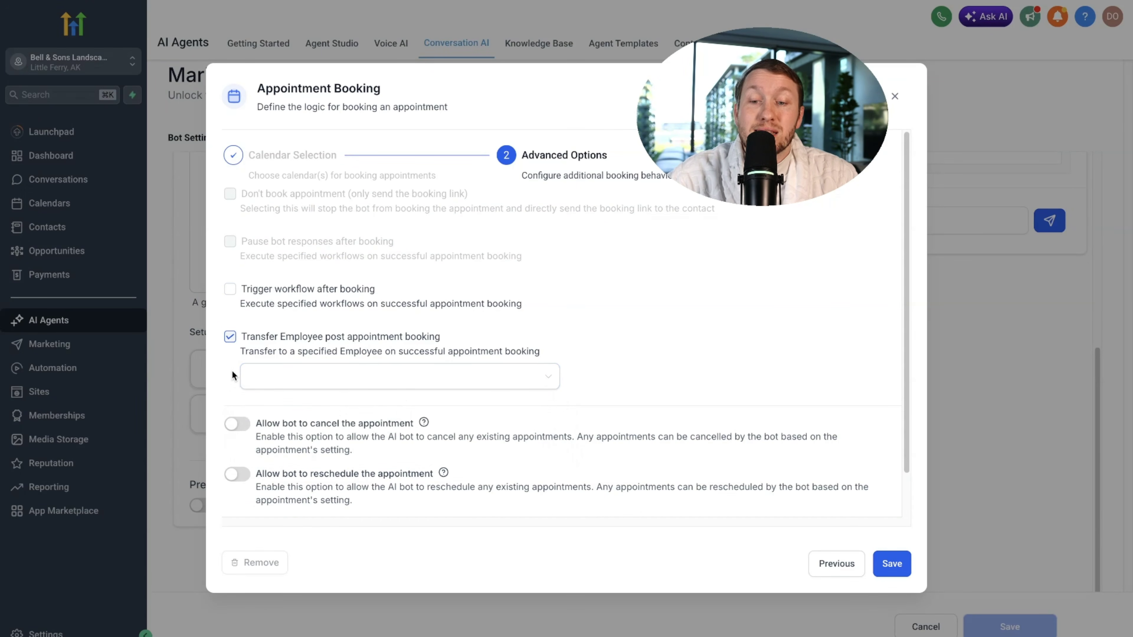
pyautogui.click(230, 340)
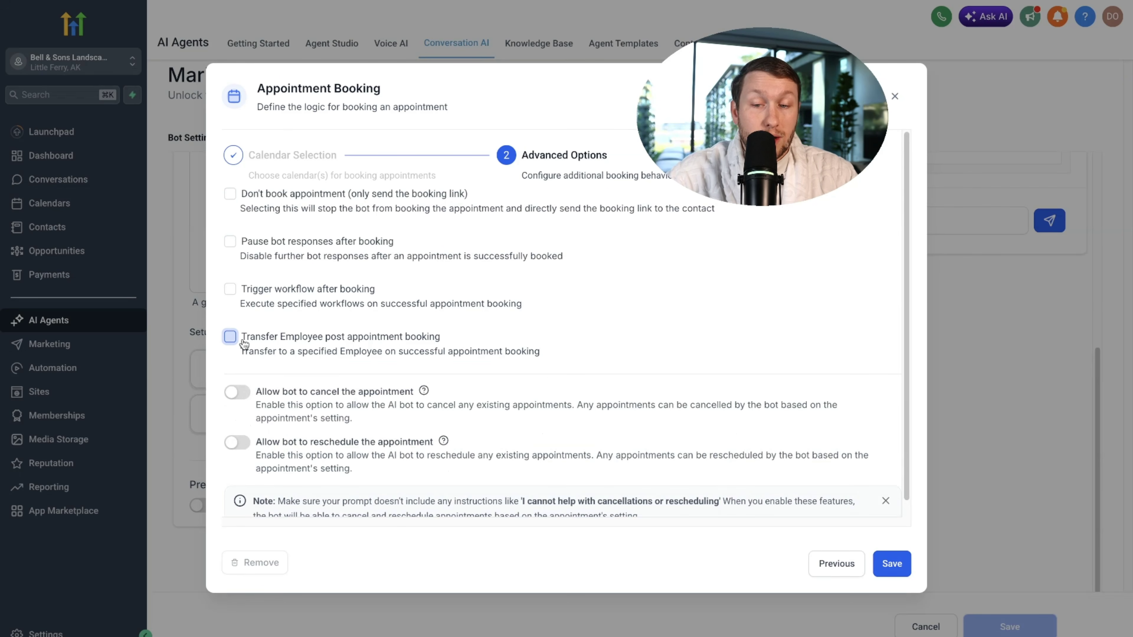
# Allow the bot to cancel and reschedule appointments in the Appointment Booking advanced options.
pyautogui.scroll(-1, 263, 348)
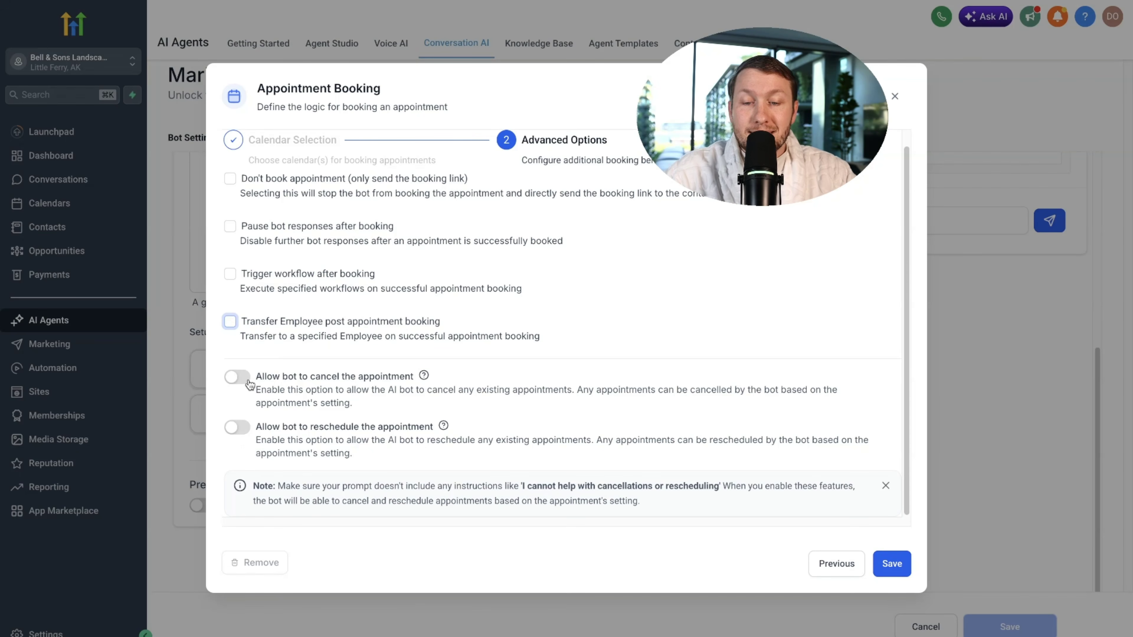
pyautogui.click(240, 379)
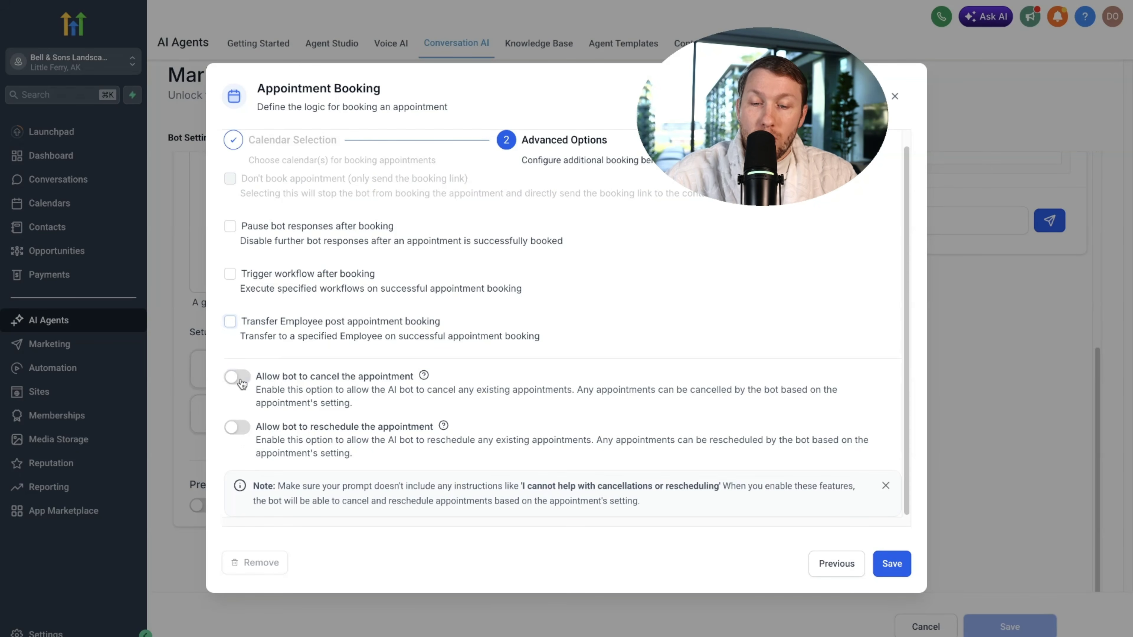
pyautogui.click(248, 431)
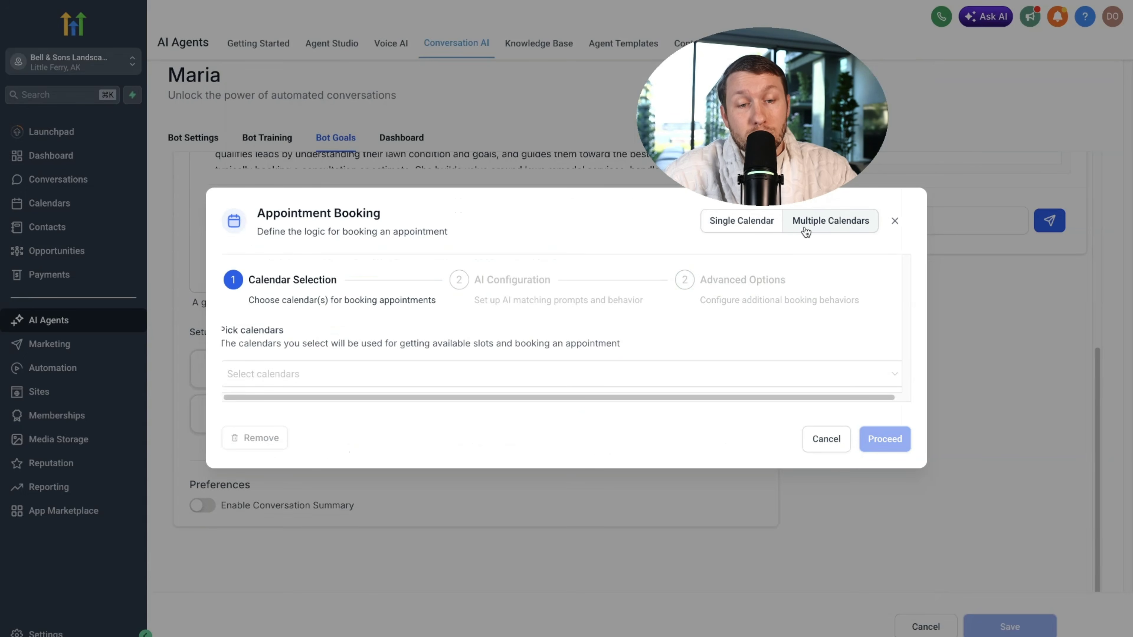
# Check the calendar choices for multiple-calendar booking, return to a single calendar with Strategy Call, and save the Appointment Booking action.
pyautogui.click(468, 373)
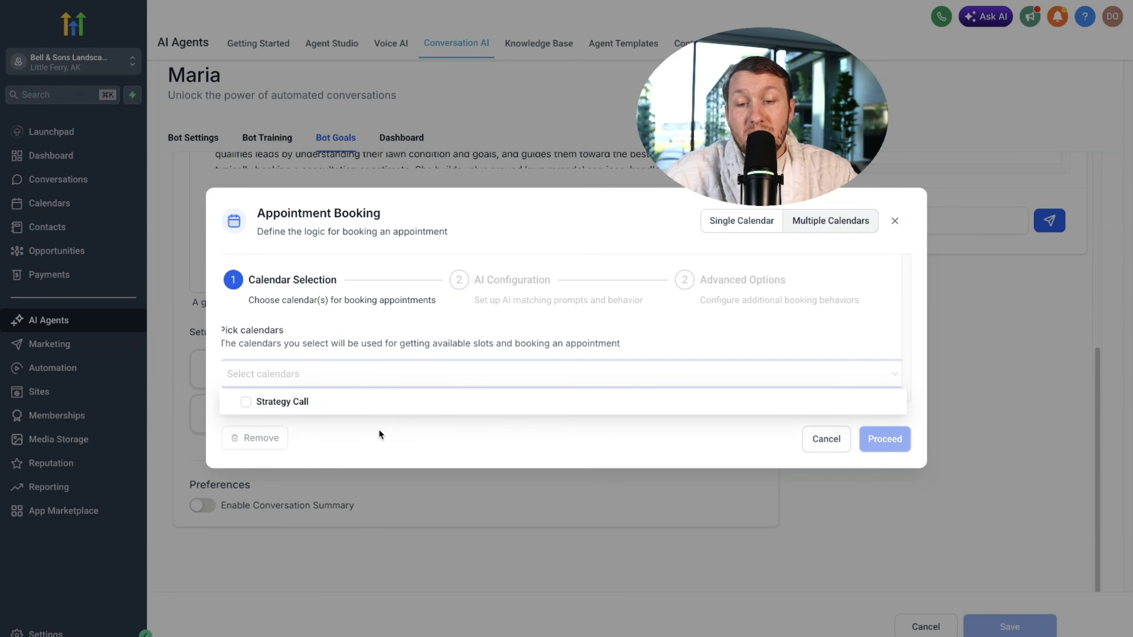
pyautogui.click(760, 223)
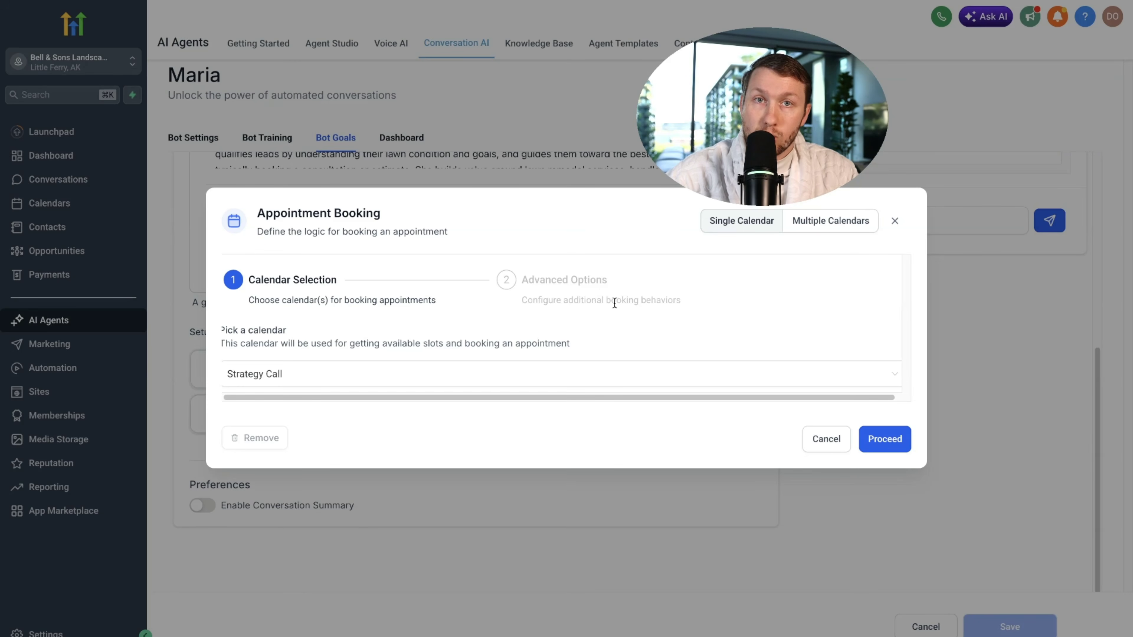
pyautogui.click(904, 440)
pyautogui.click(891, 563)
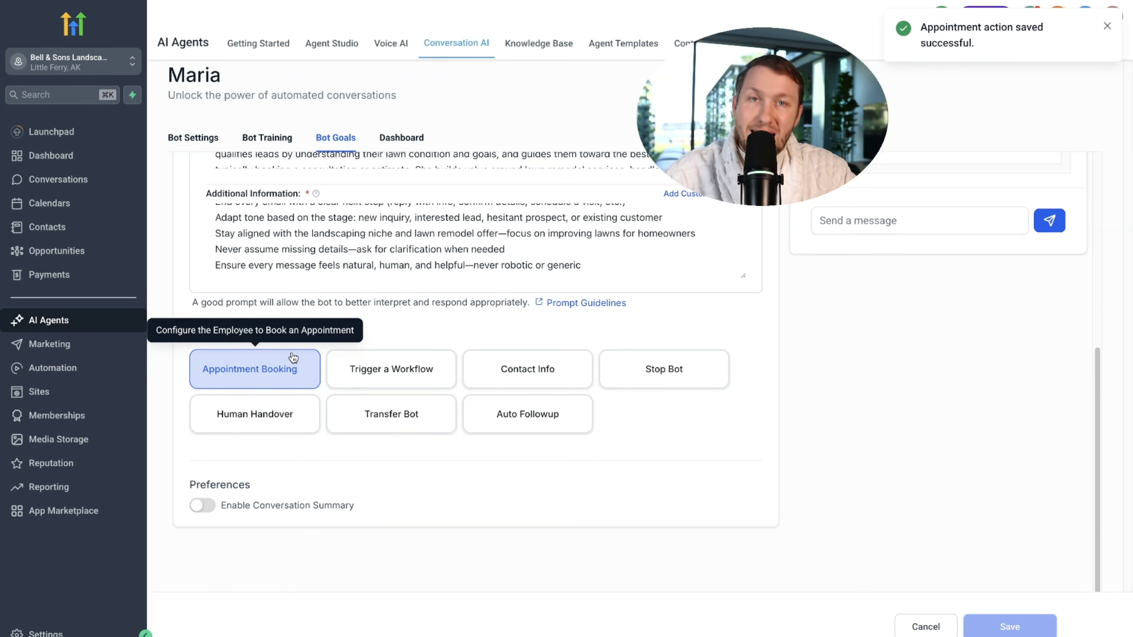
# Review the Trigger a Workflow action's name, workflow and trigger condition fields, try saving it unfilled, and close it.
pyautogui.click(404, 373)
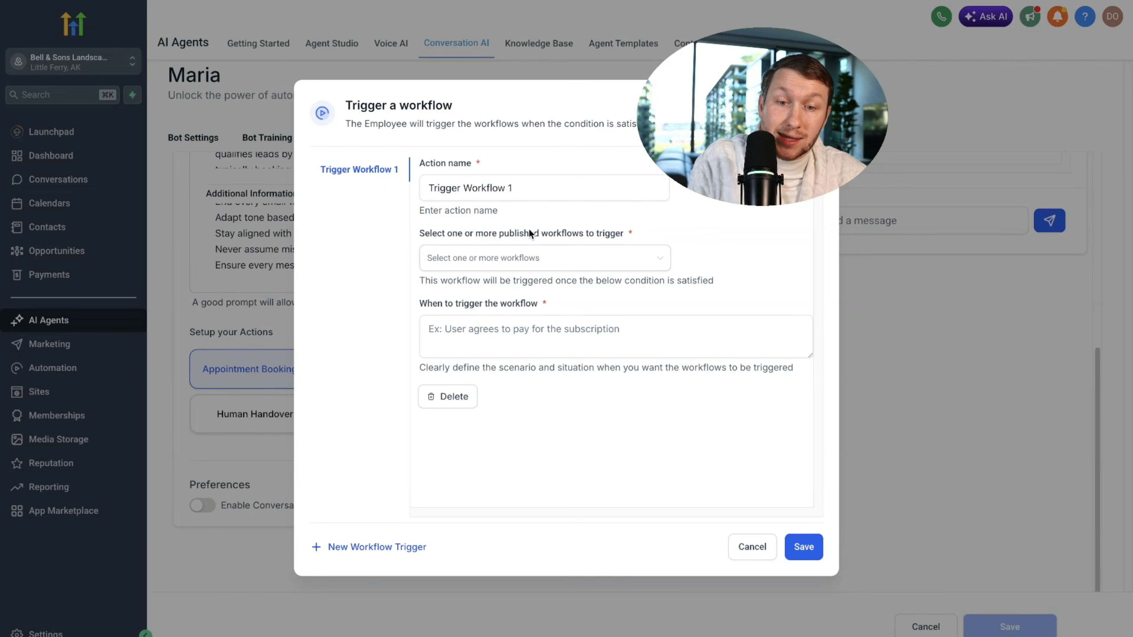
pyautogui.click(513, 186)
pyautogui.click(533, 257)
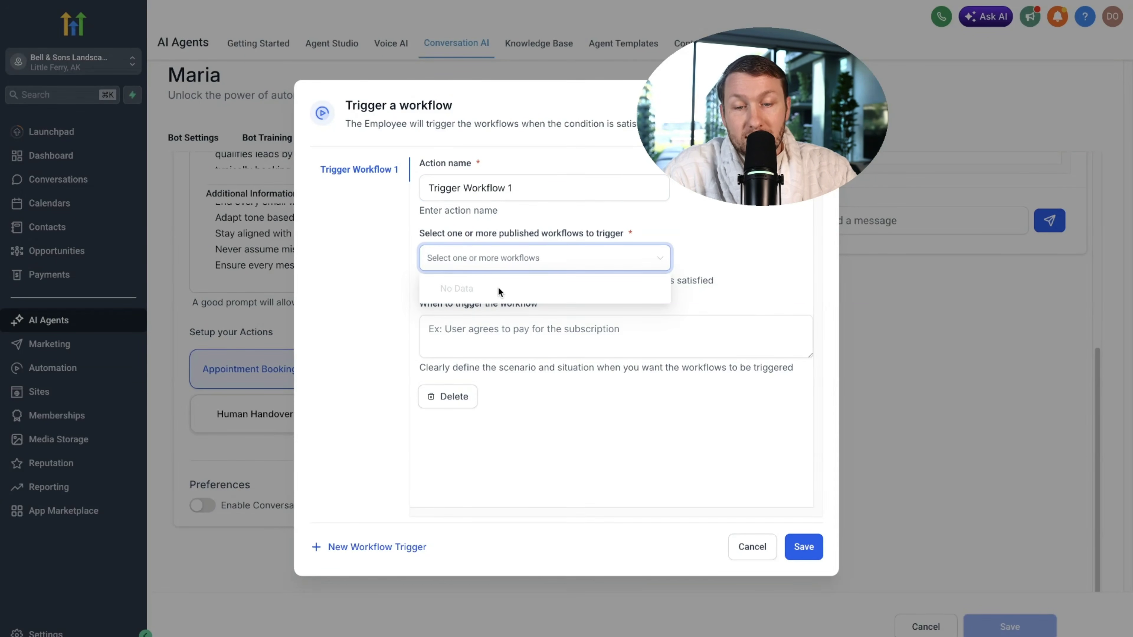
pyautogui.click(607, 219)
pyautogui.click(497, 340)
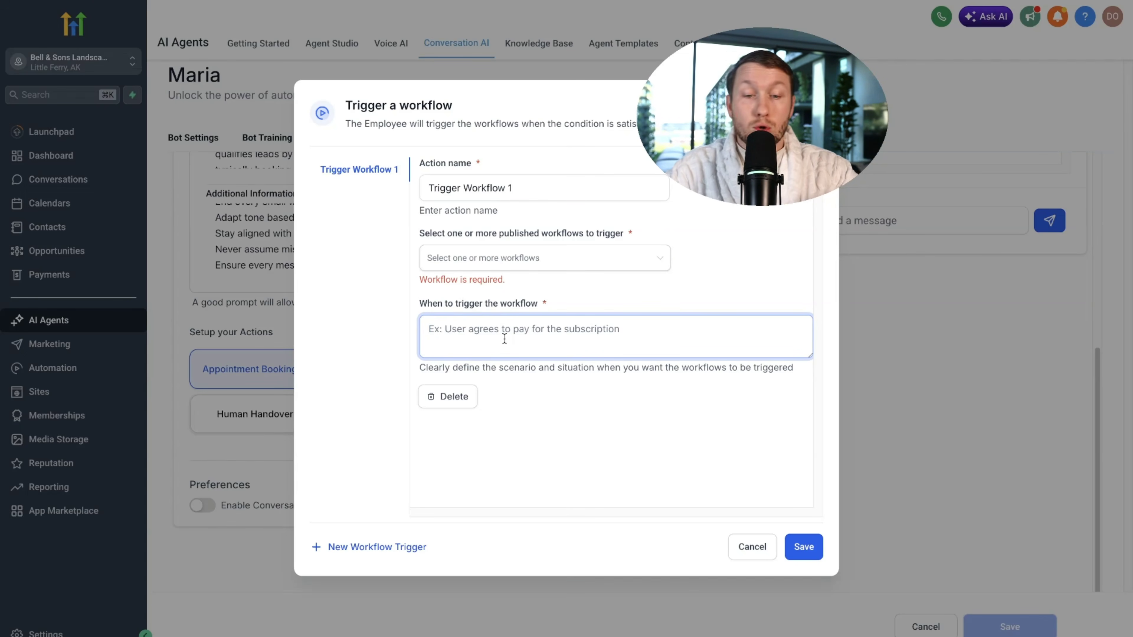
pyautogui.click(803, 545)
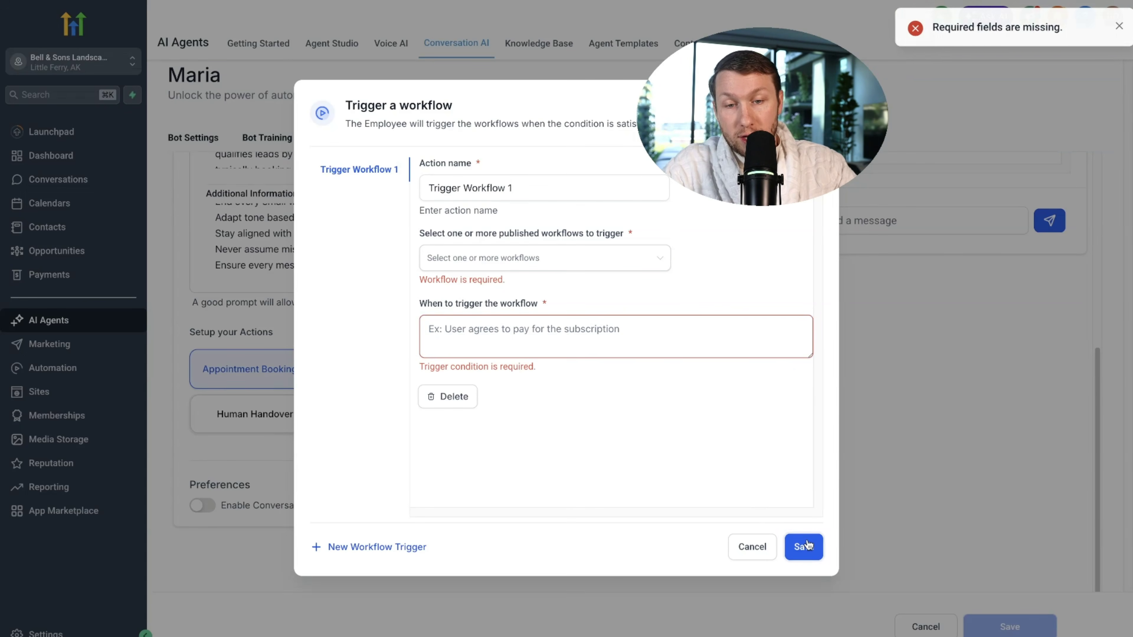
pyautogui.click(814, 107)
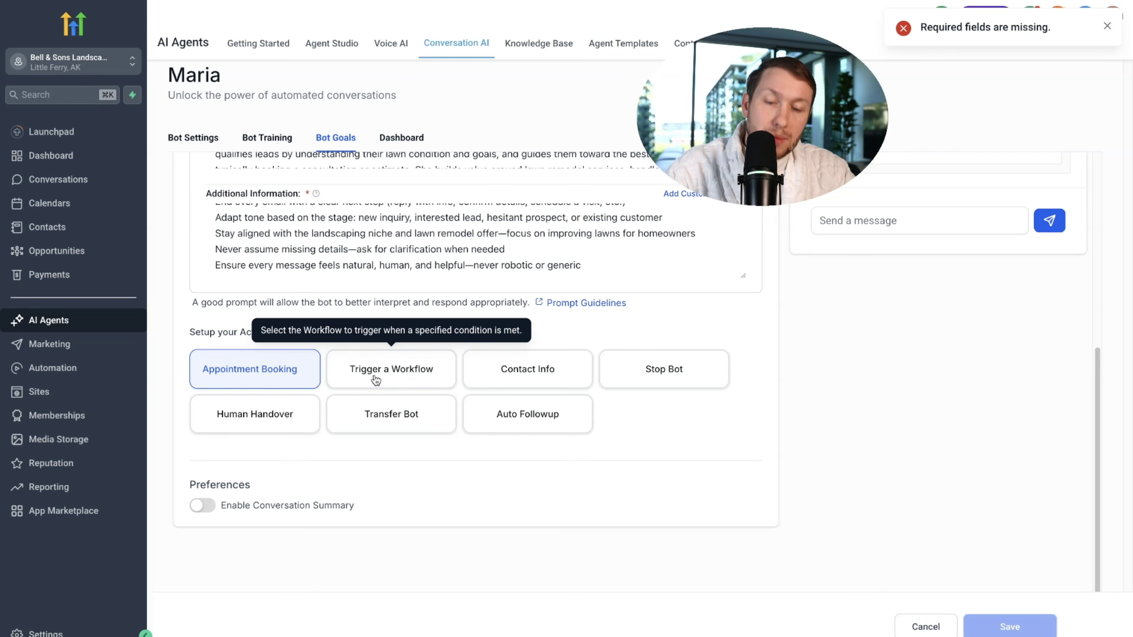
# Review the Contact Info action's action name, contact field choices and update description, and close it.
pyautogui.click(603, 322)
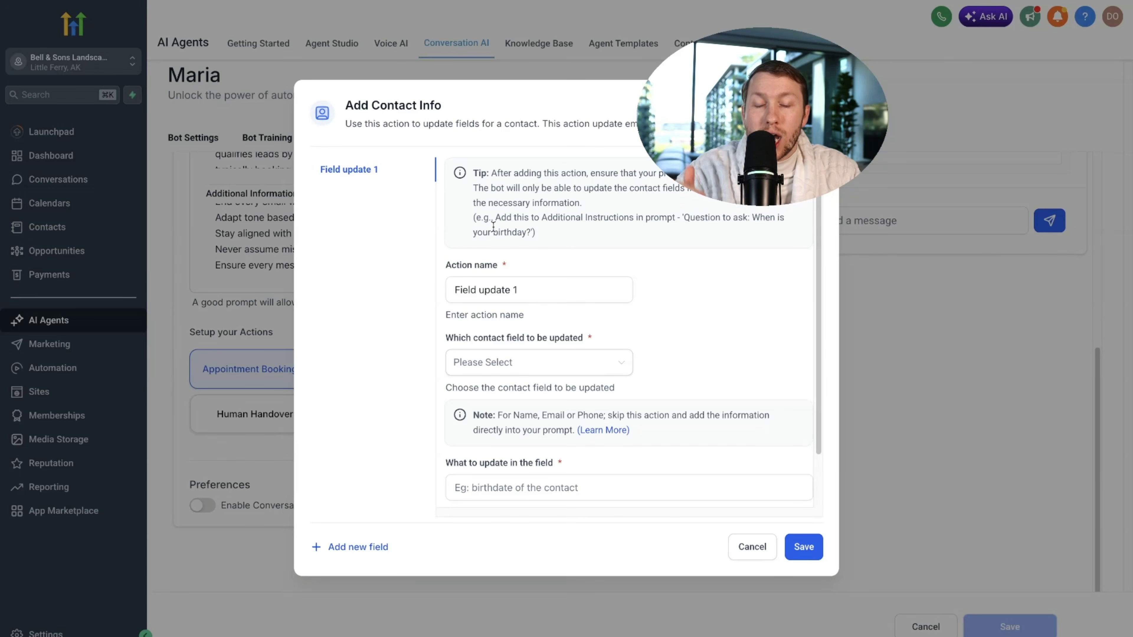
pyautogui.moveTo(523, 291); pyautogui.dragTo(453, 292)
pyautogui.click(542, 370)
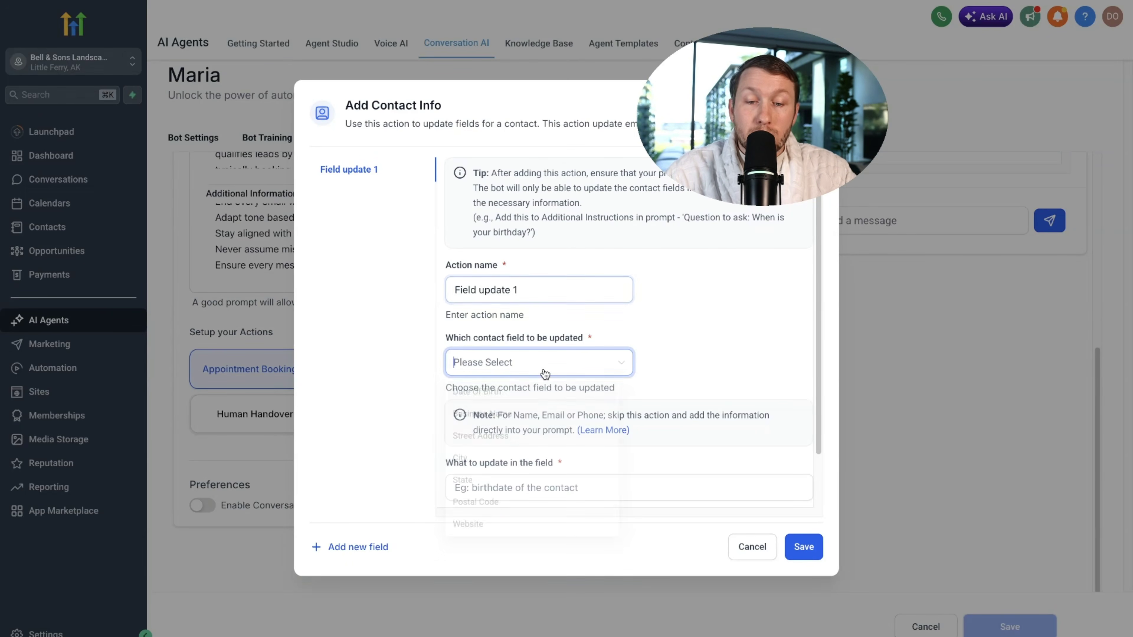
pyautogui.click(735, 332)
pyautogui.scroll(-2, 716, 375)
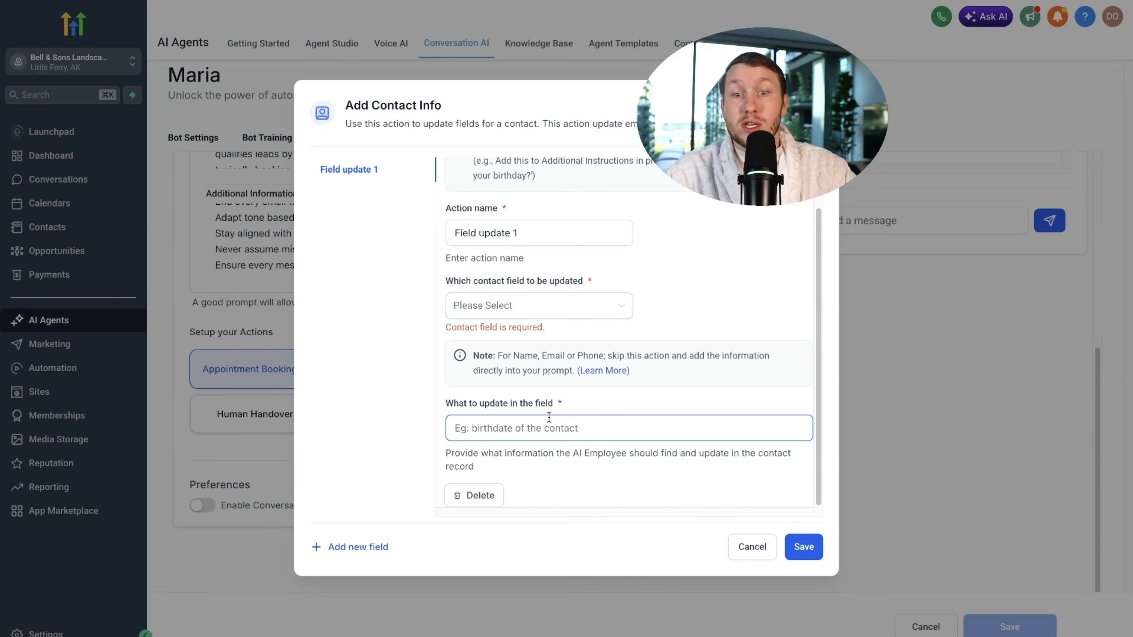
pyautogui.click(548, 432)
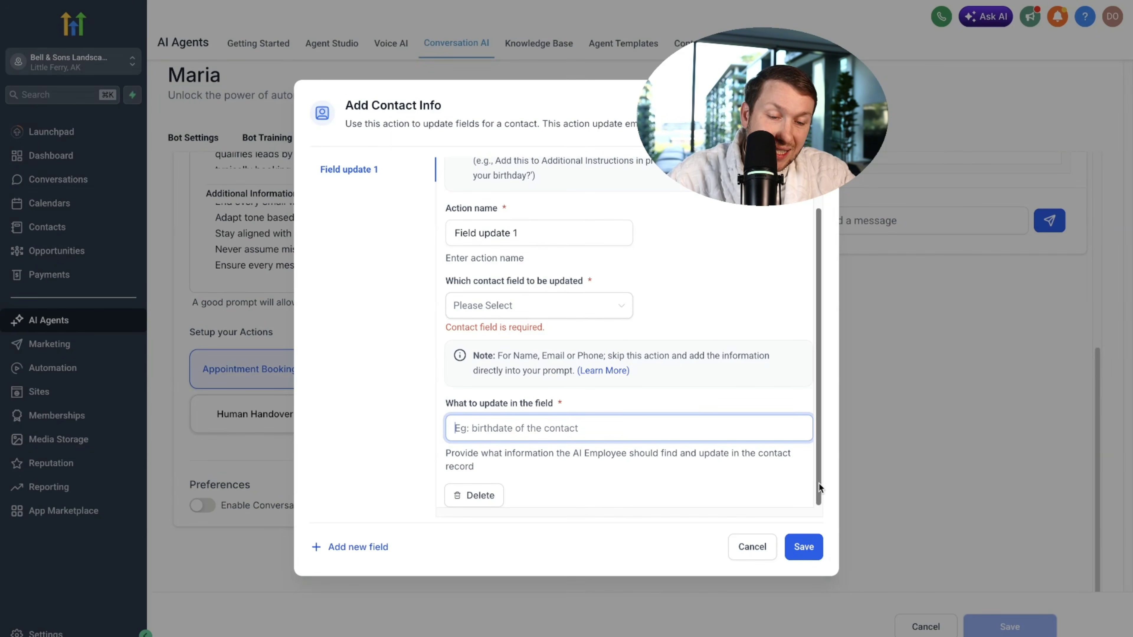
pyautogui.click(816, 105)
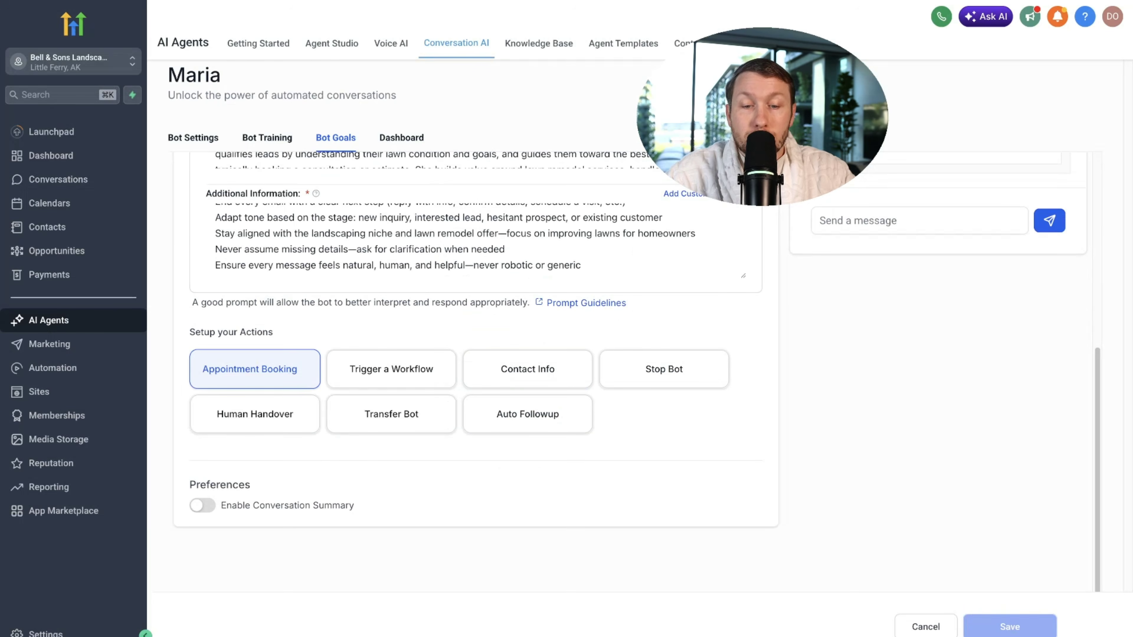
# Try enabling Stop Bot's Goodbye Detection scenario, review its trigger, final message and reactivation options, and close it without saving.
pyautogui.click(655, 372)
pyautogui.moveTo(551, 255)
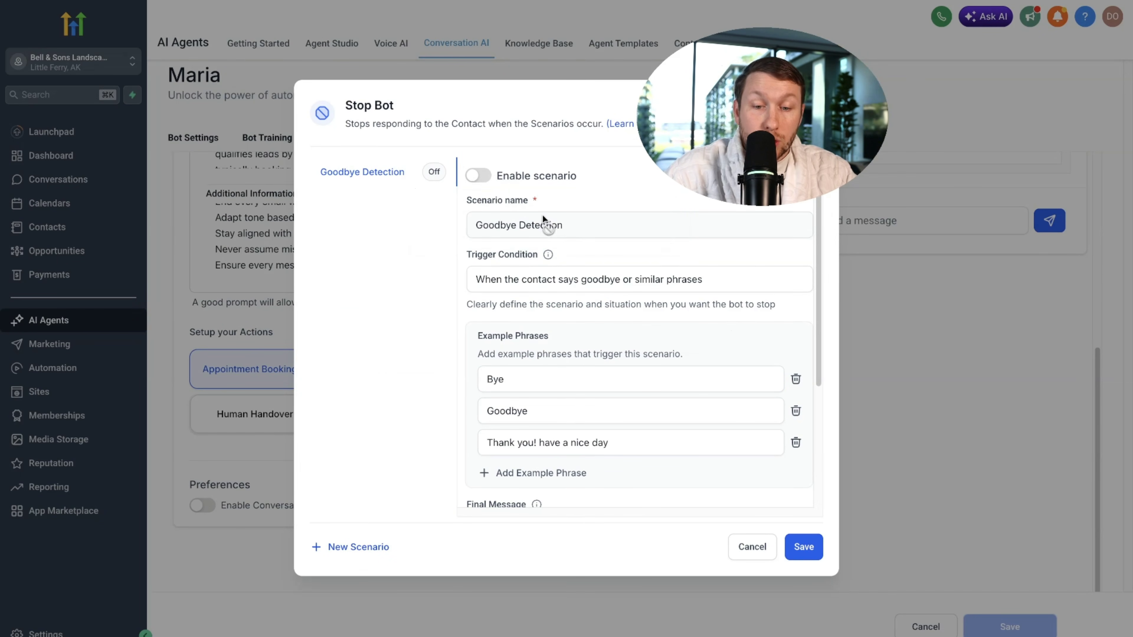
pyautogui.click(487, 183)
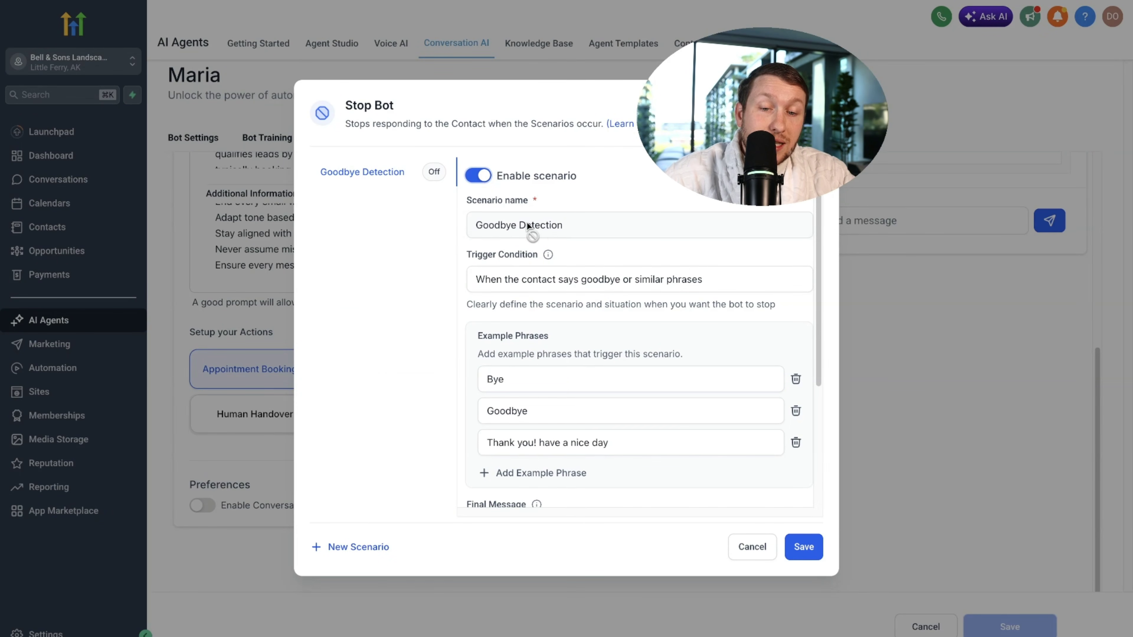
pyautogui.click(551, 285)
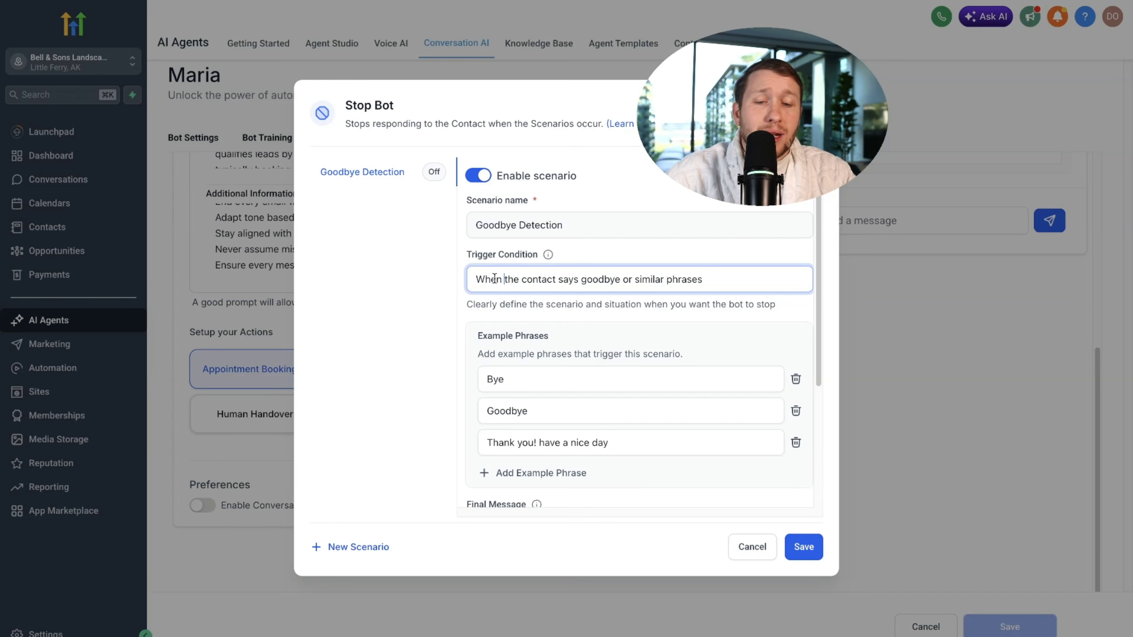
pyautogui.scroll(-4, 633, 380)
pyautogui.click(616, 352)
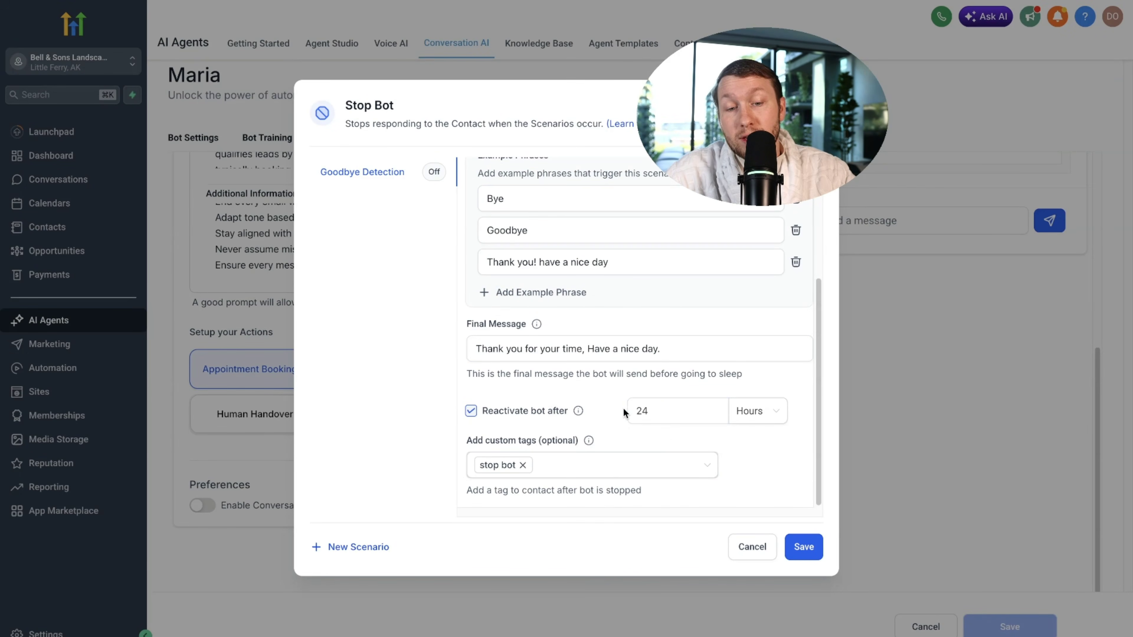
pyautogui.click(471, 411)
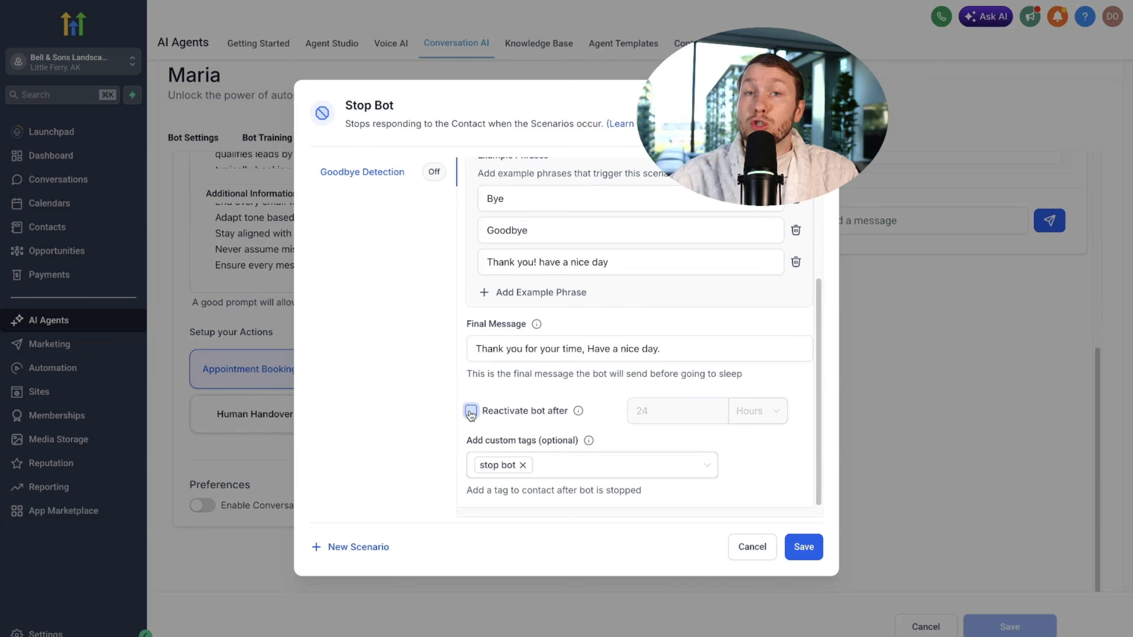
pyautogui.click(471, 411)
pyautogui.scroll(5, 464, 340)
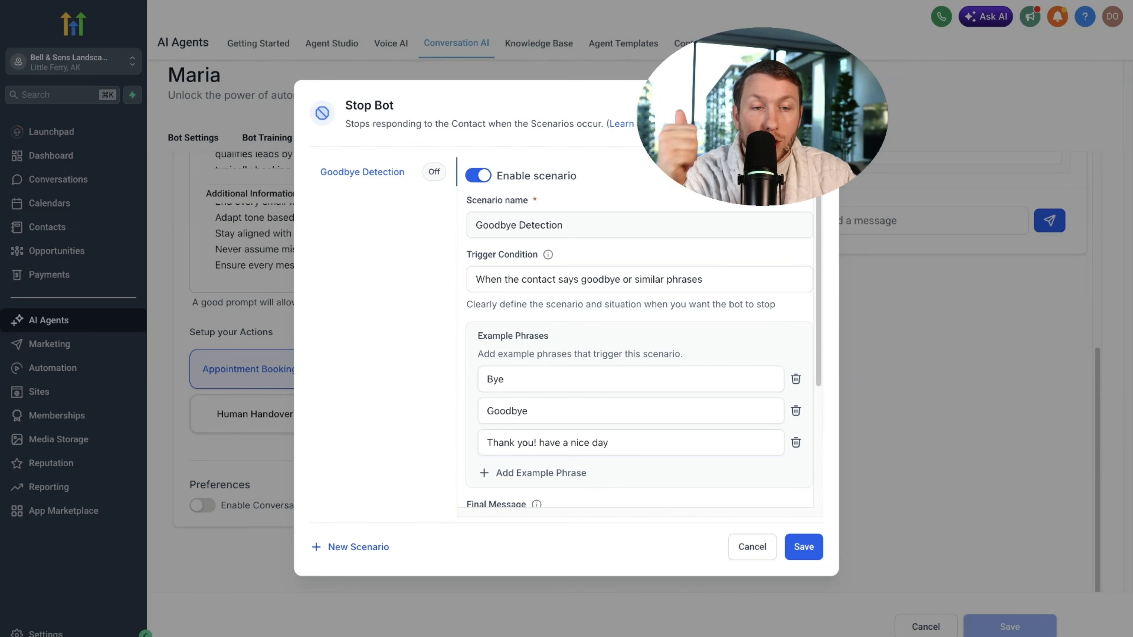
pyautogui.click(816, 105)
# Try enabling Human Handover's Human Requested scenario with an assigned user, review its remaining options, and close it without saving.
pyautogui.click(300, 406)
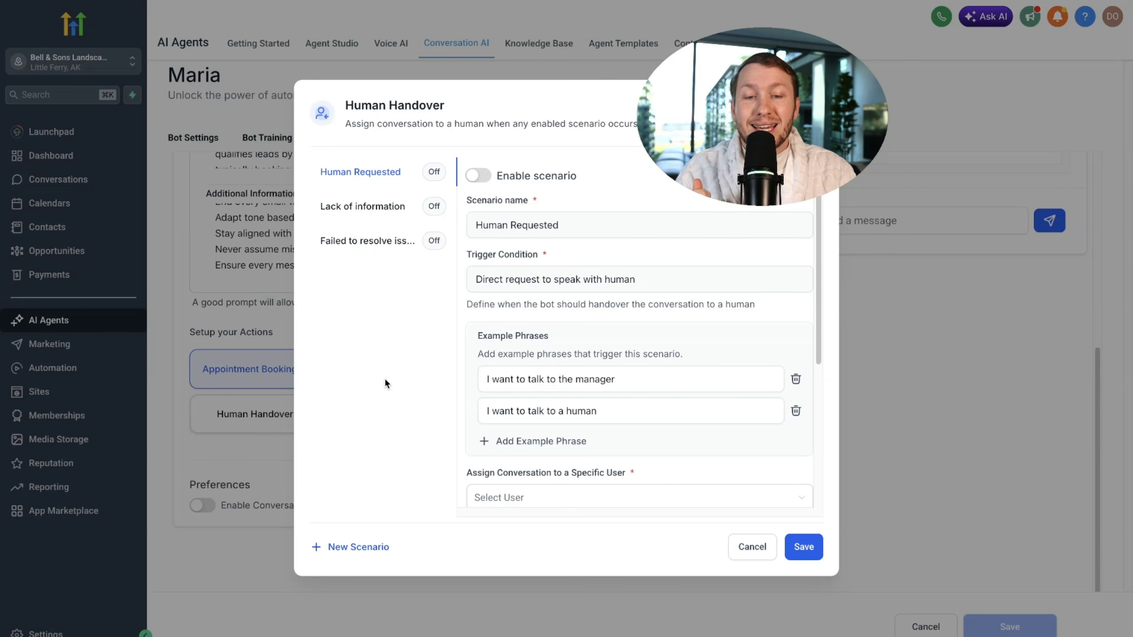
pyautogui.click(488, 176)
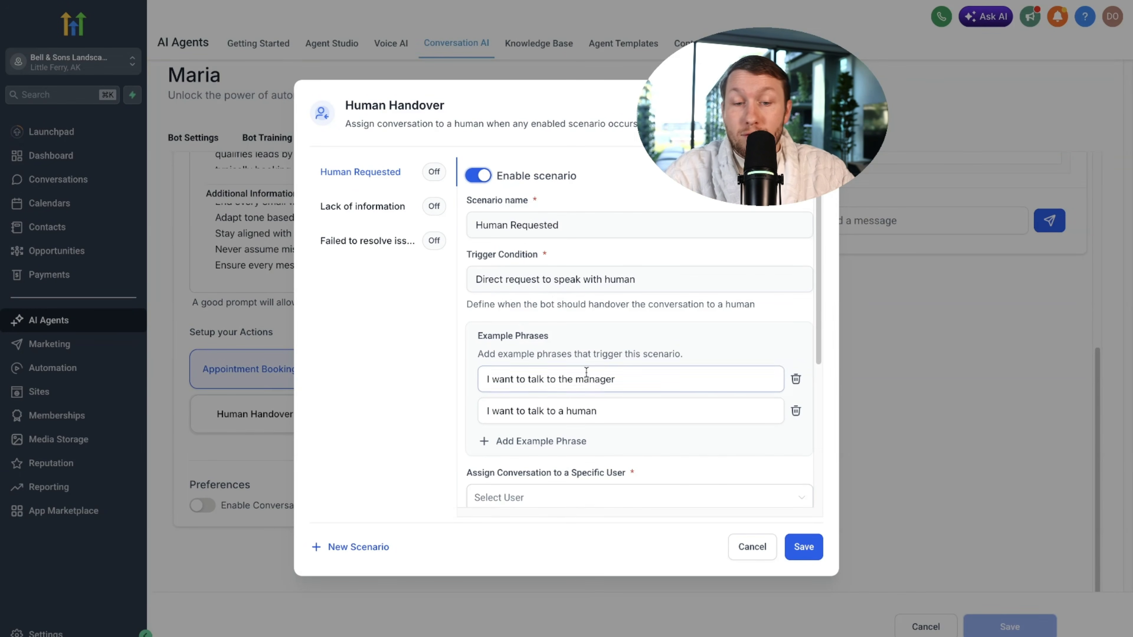
pyautogui.scroll(-1, 534, 369)
pyautogui.scroll(-4, 562, 384)
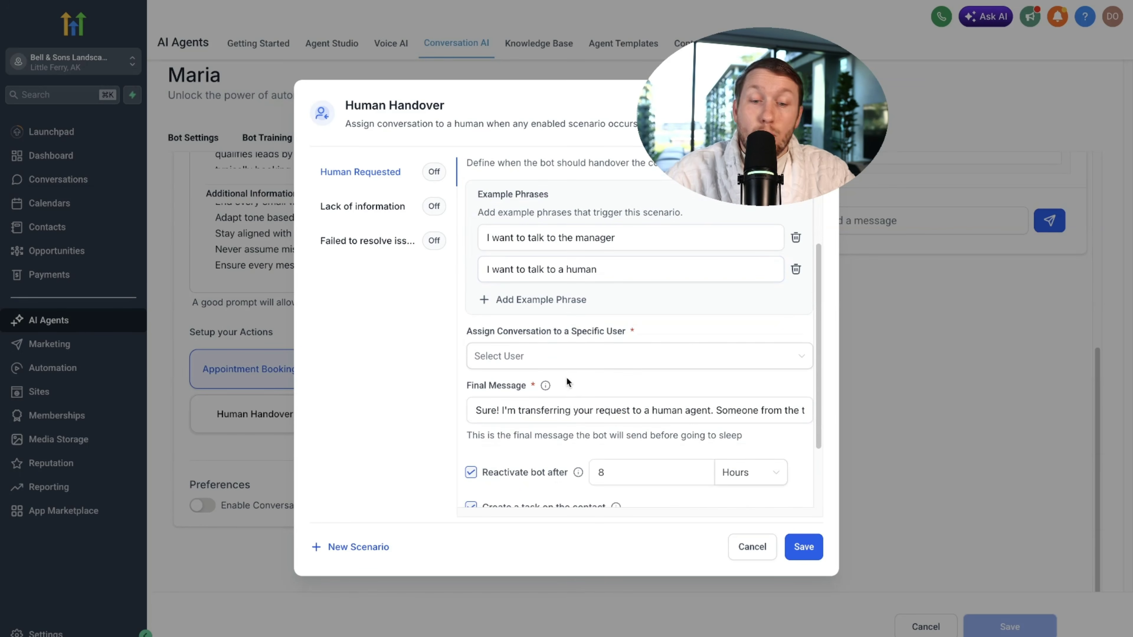
pyautogui.click(554, 362)
pyautogui.click(527, 390)
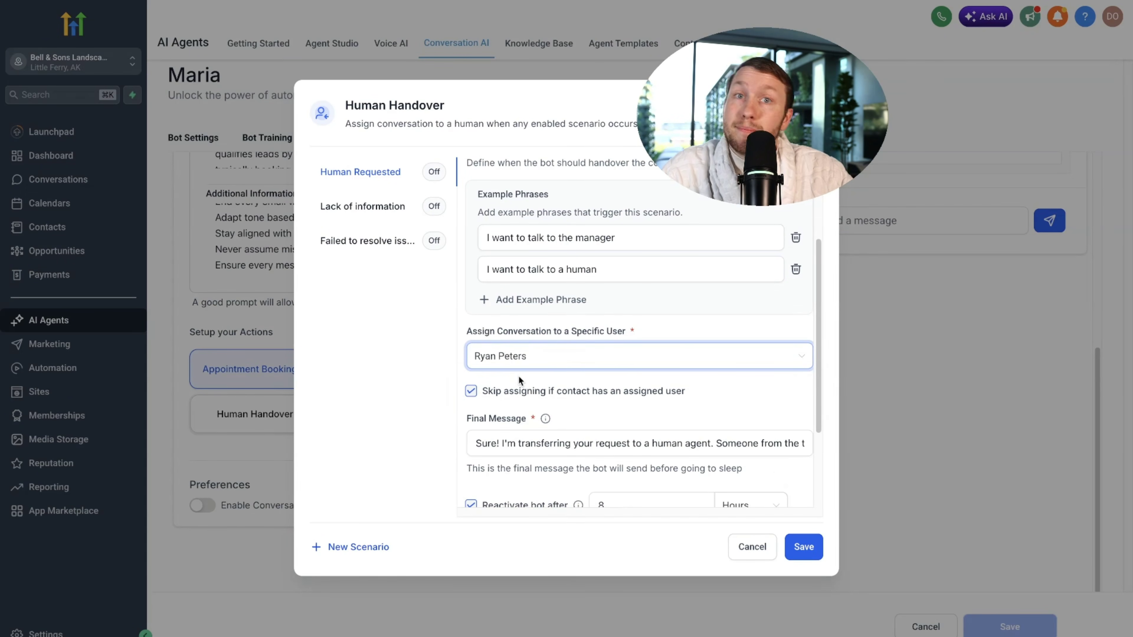
pyautogui.scroll(-3, 537, 375)
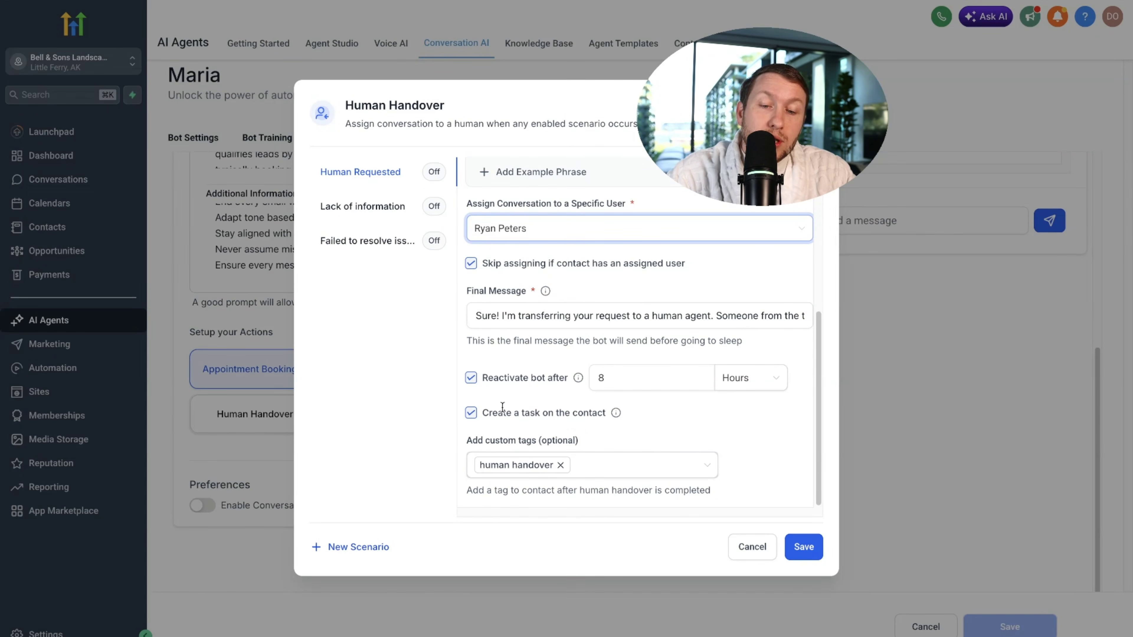
pyautogui.scroll(5, 572, 395)
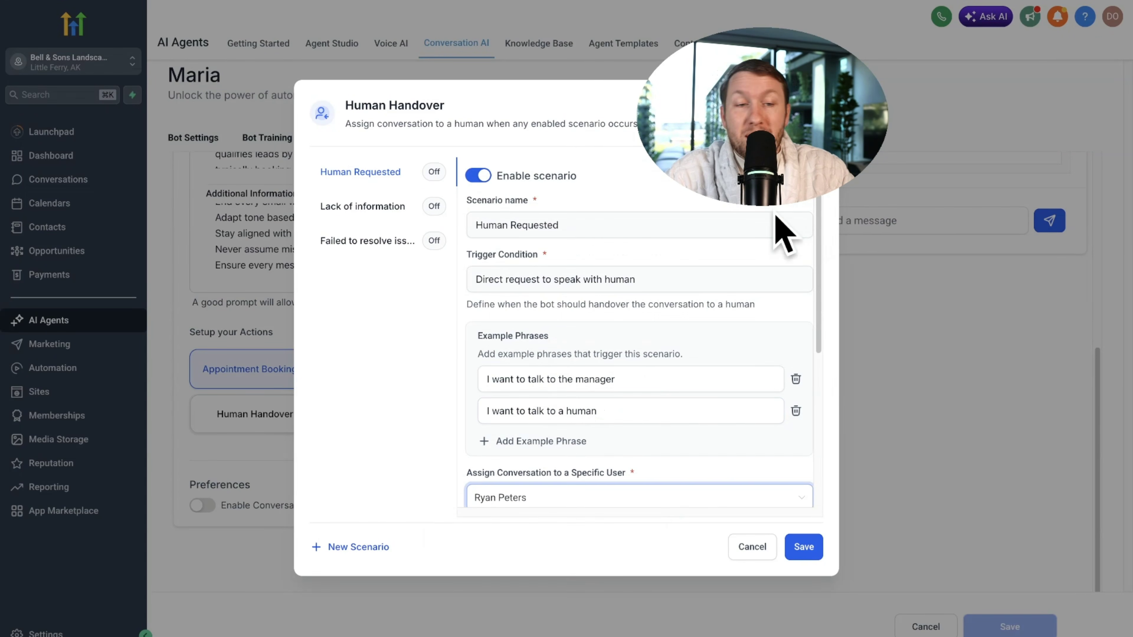
pyautogui.click(815, 106)
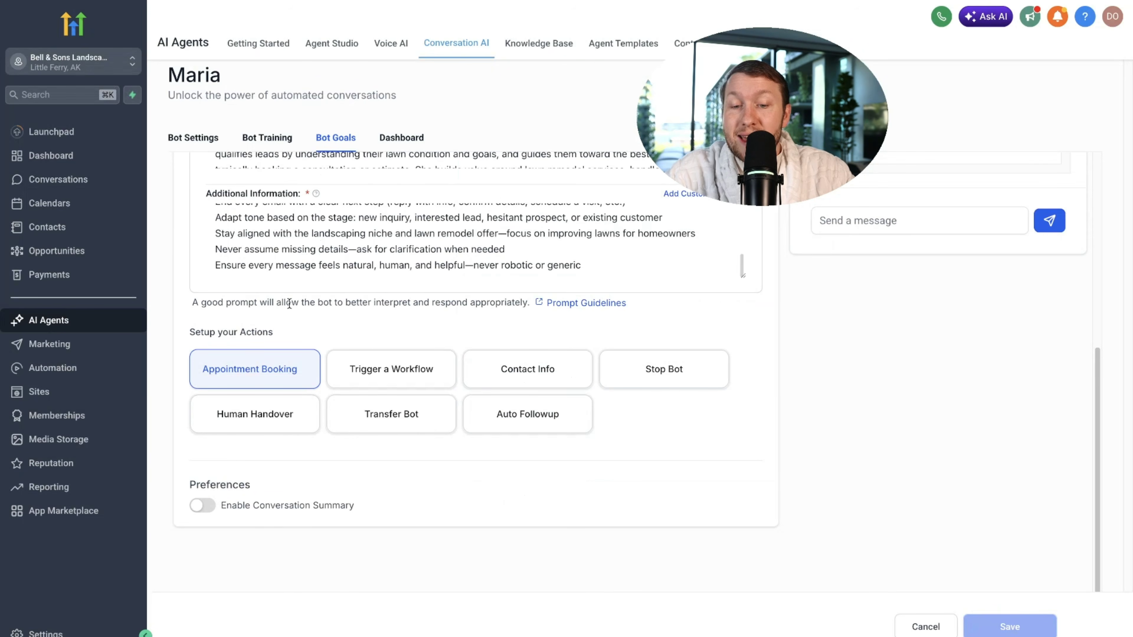
# Add a second bot transfer action, review its target bot, trigger condition and example phrase fields, and close it.
pyautogui.click(409, 414)
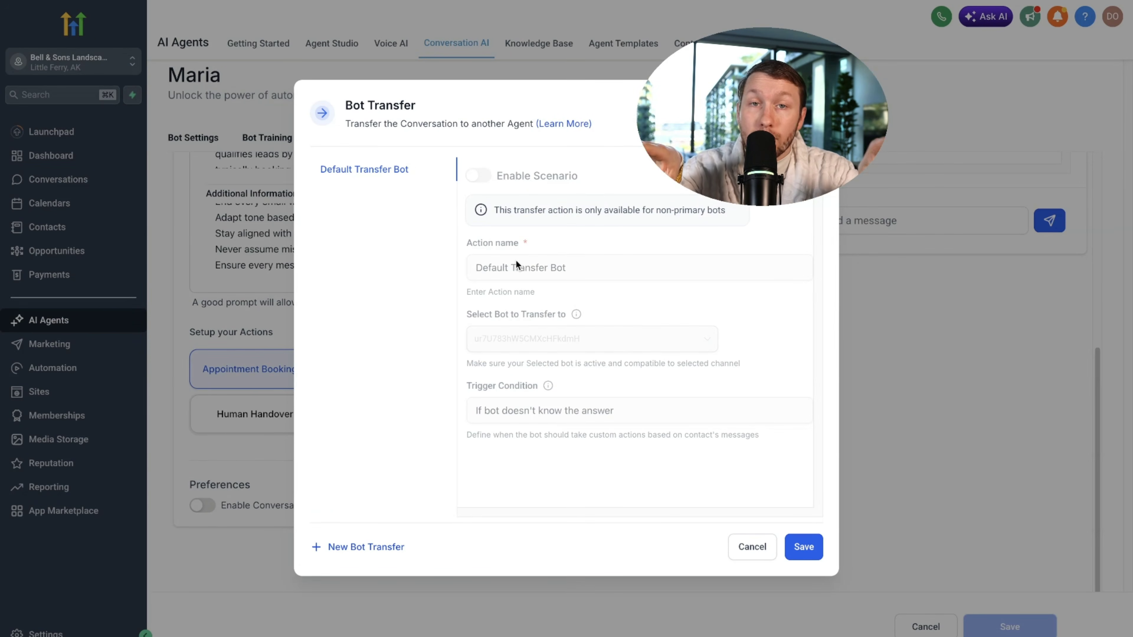
pyautogui.click(385, 547)
pyautogui.click(568, 203)
pyautogui.click(556, 268)
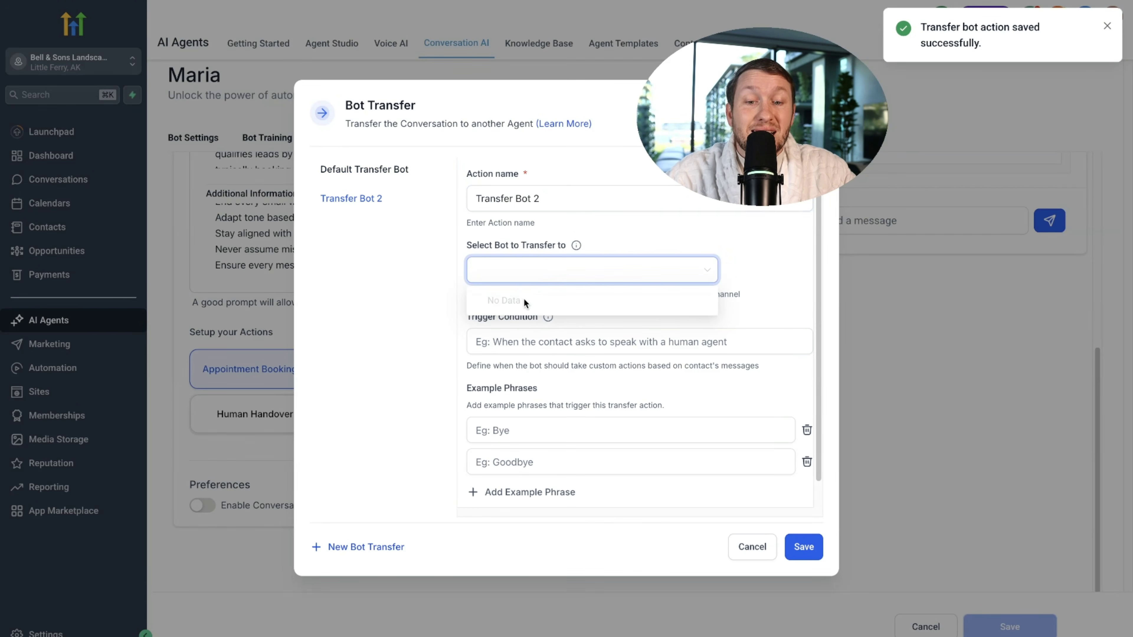
pyautogui.click(613, 233)
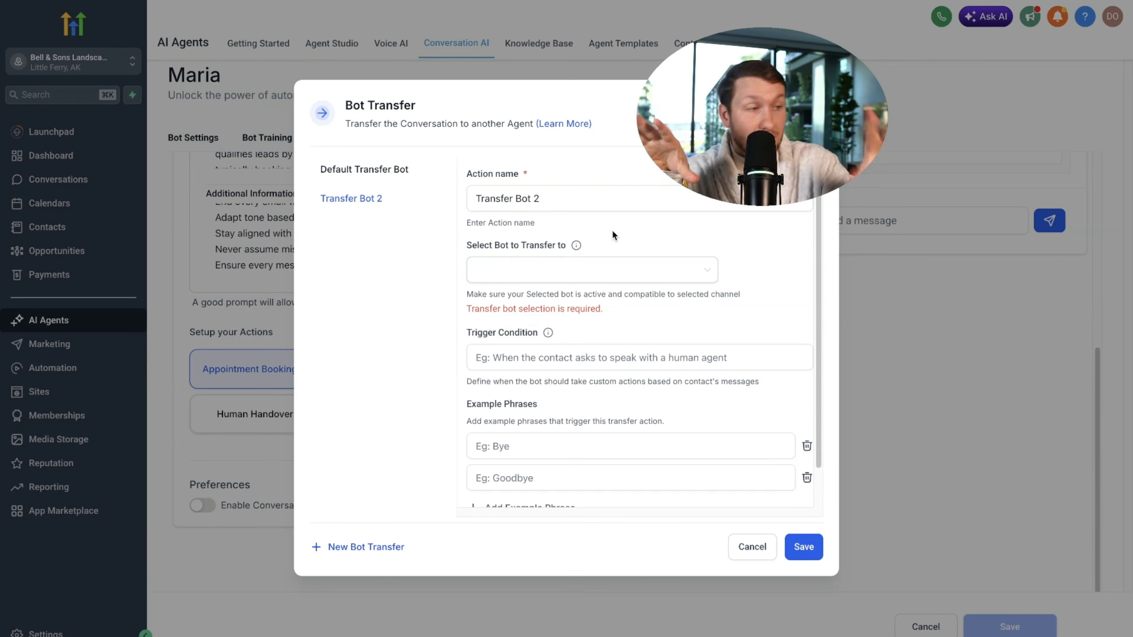
pyautogui.click(575, 362)
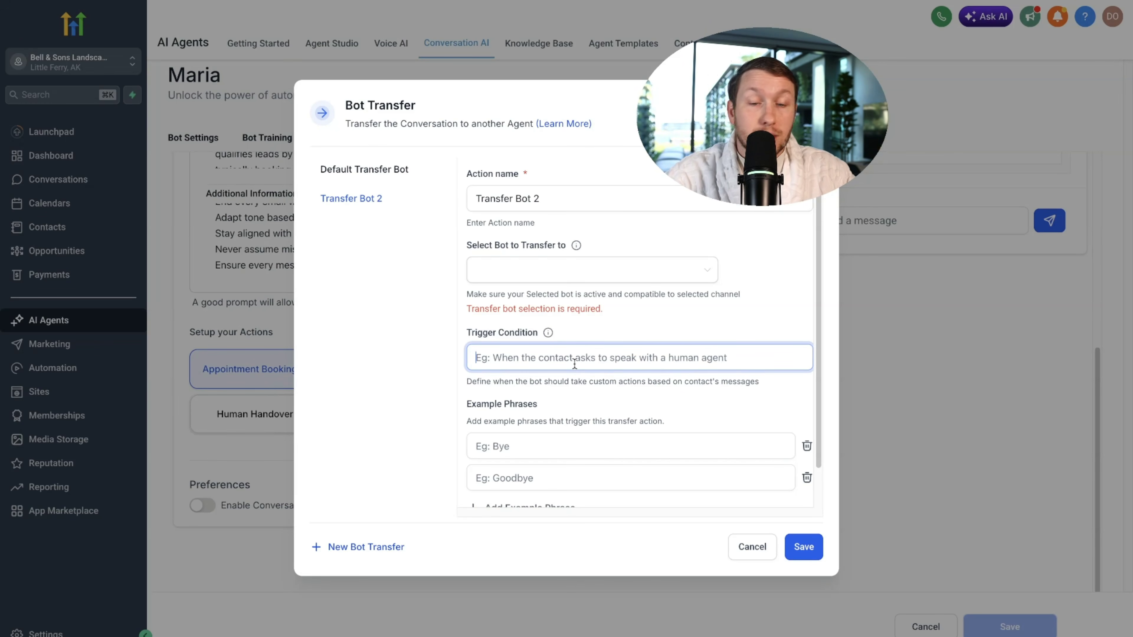
pyautogui.scroll(-1, 575, 363)
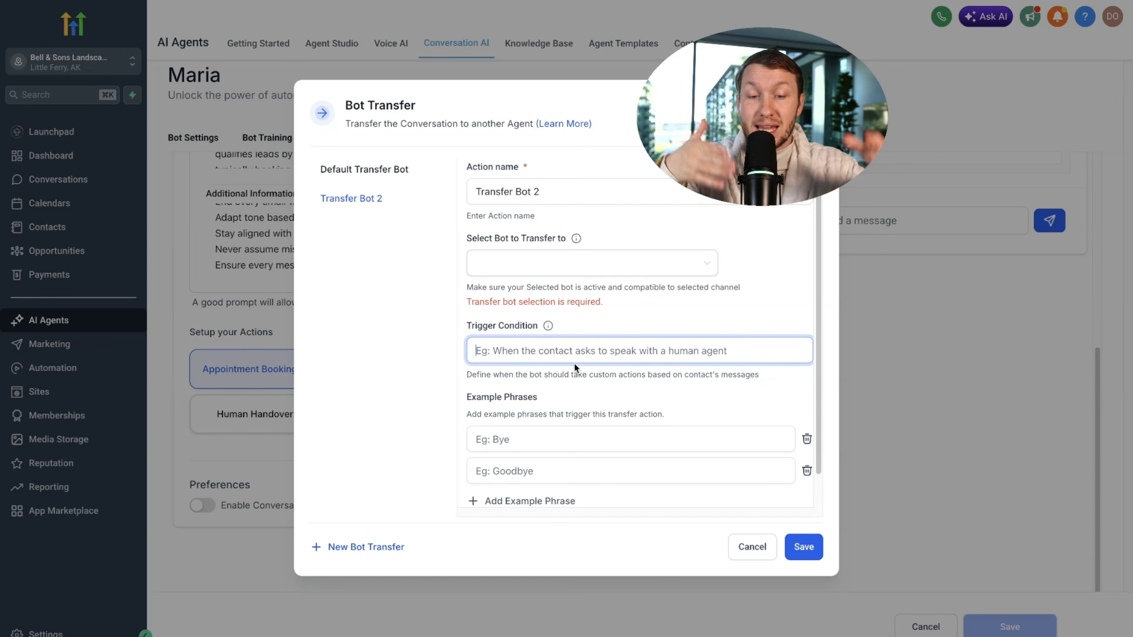
pyautogui.scroll(-2, 558, 379)
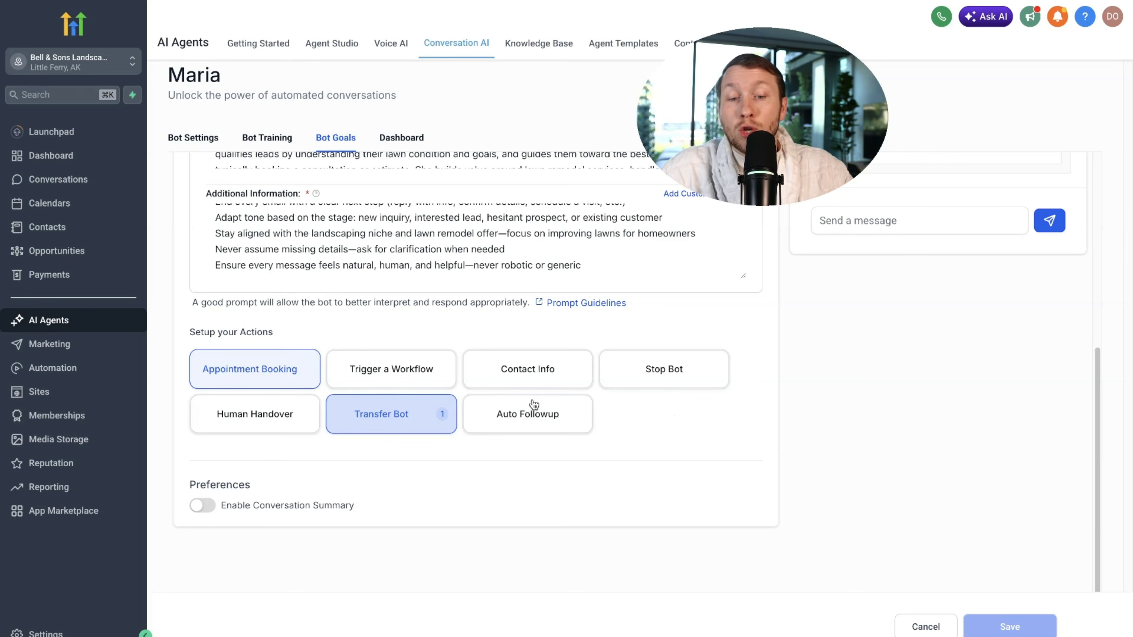
# Enable the Auto Follow-up action's Contact Stopped Replying scenario and set Follow-up 1 to 40 minutes.
pyautogui.click(534, 411)
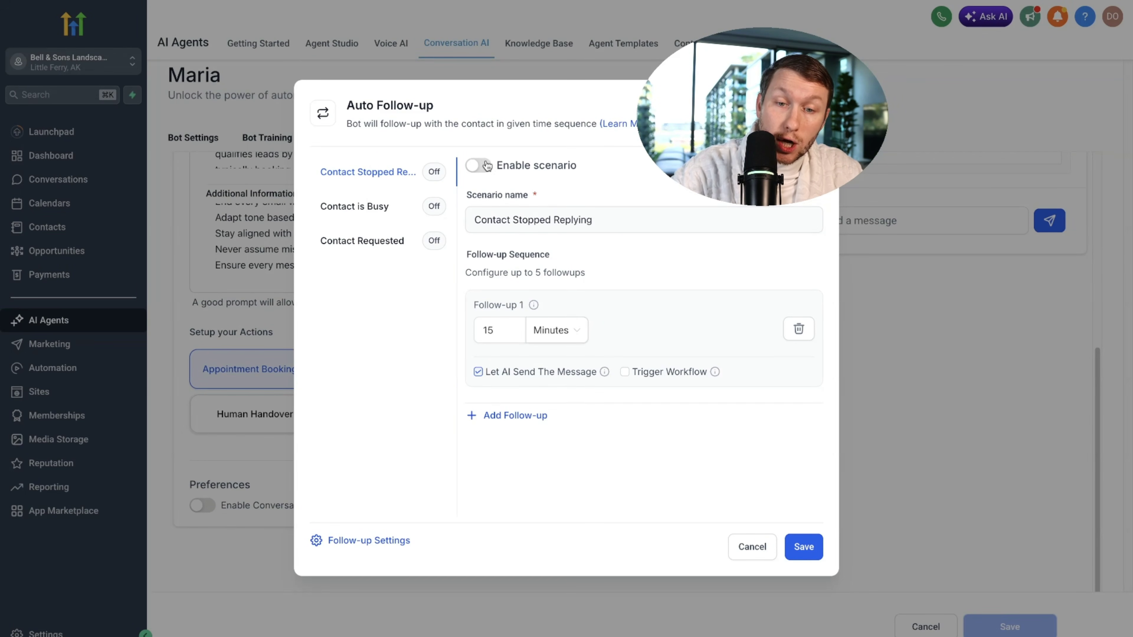
pyautogui.click(480, 166)
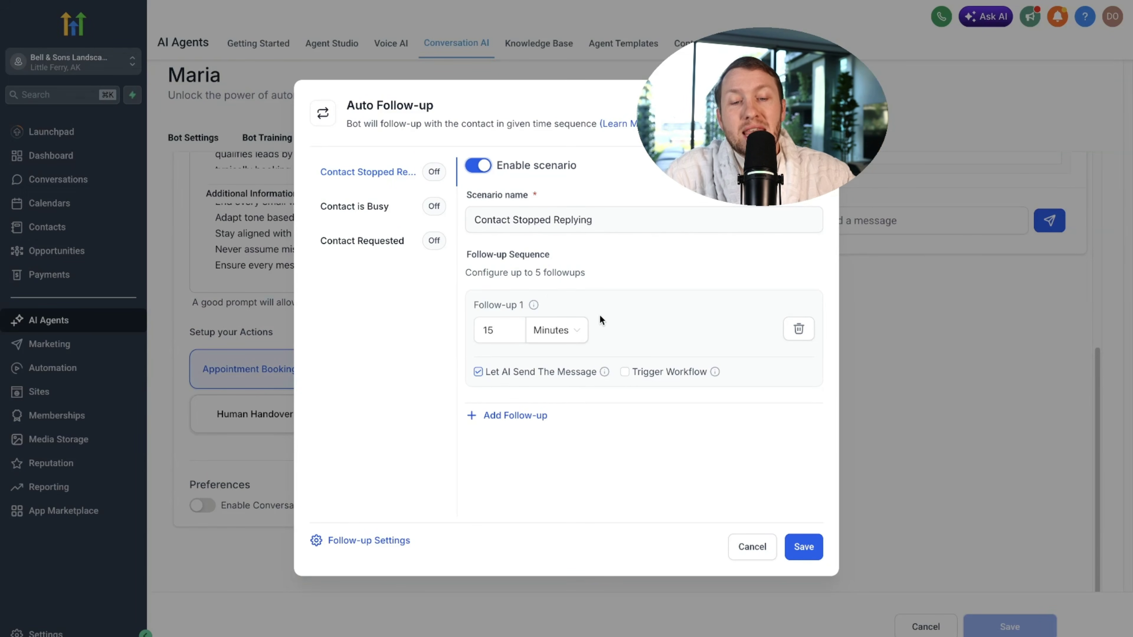
pyautogui.click(504, 331)
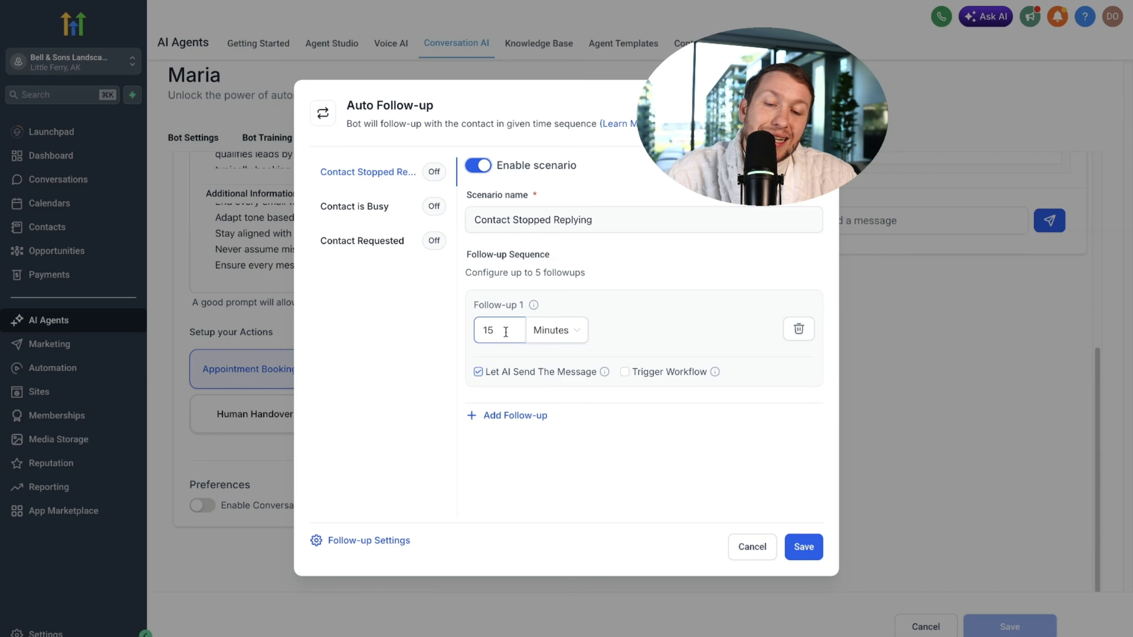
pyautogui.moveTo(504, 331); pyautogui.dragTo(469, 337)
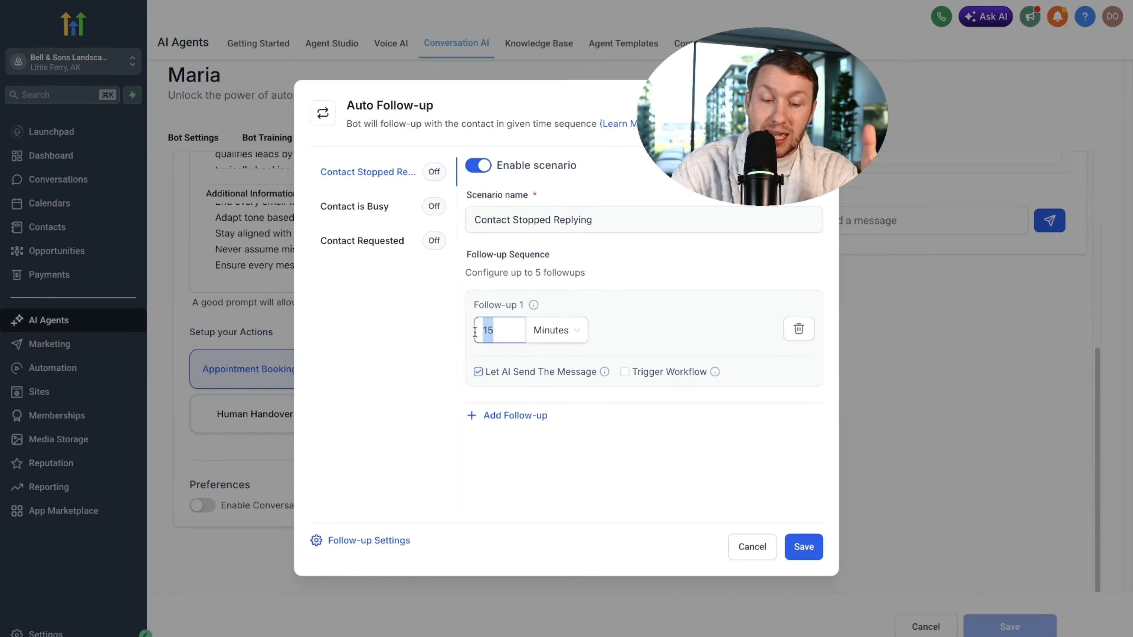
pyautogui.write('40')
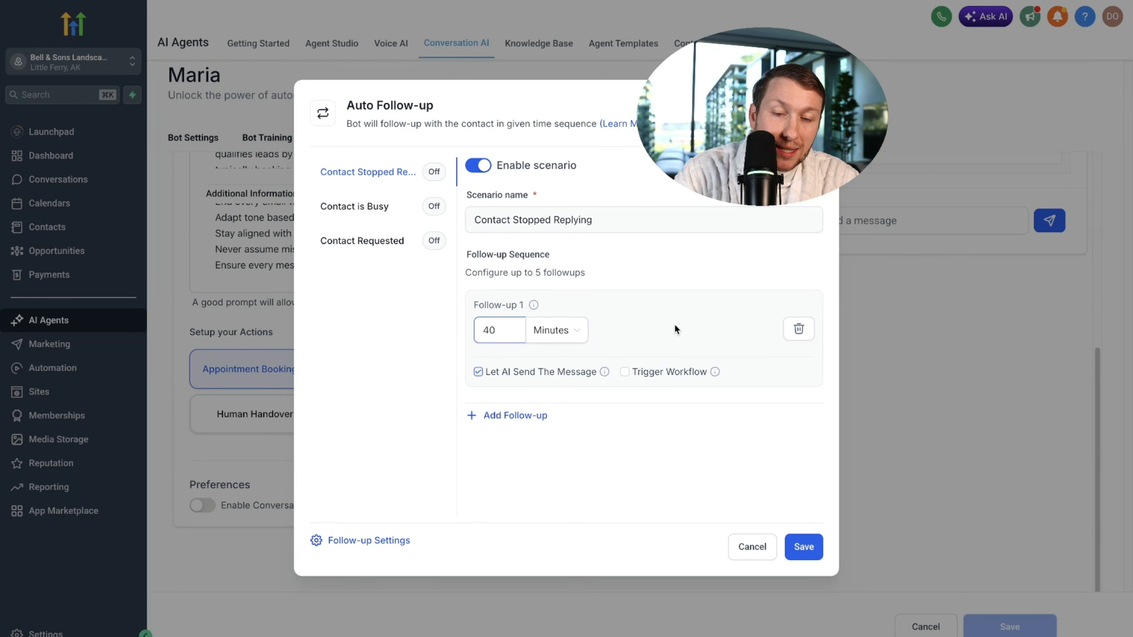
# Add a second follow-up to the Contact Stopped Replying sequence and change its delay unit to Days.
pyautogui.click(516, 419)
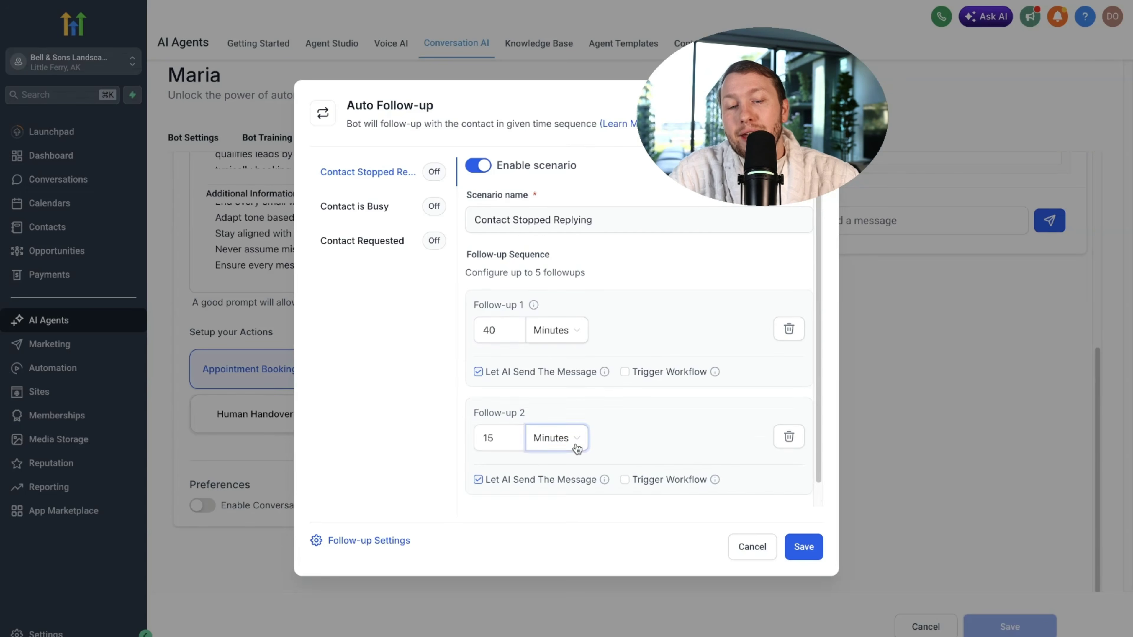
pyautogui.scroll(-1, 577, 445)
pyautogui.click(557, 417)
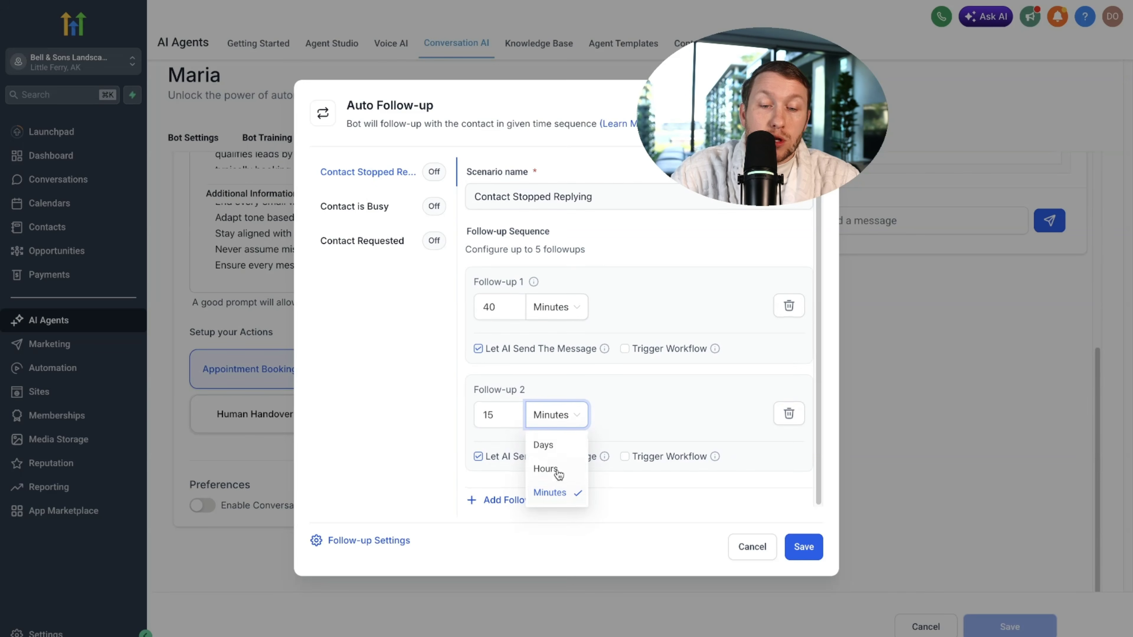
pyautogui.click(565, 444)
# Add a third and fourth follow-up to the sequence, then save the Auto Follow-up action.
pyautogui.click(537, 499)
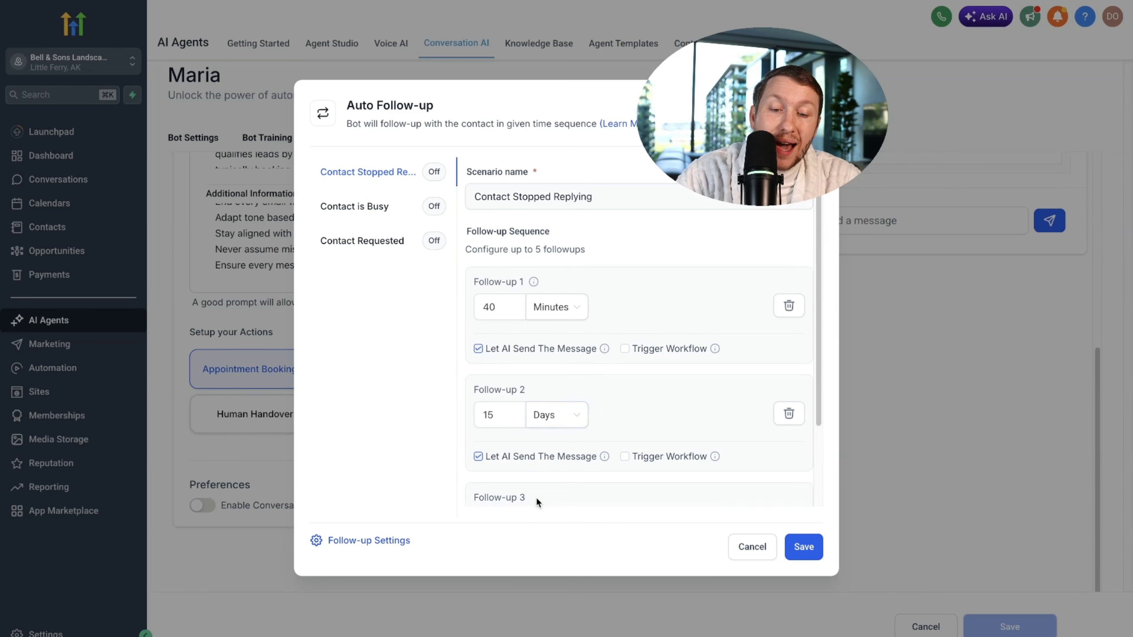
pyautogui.click(528, 500)
pyautogui.click(529, 499)
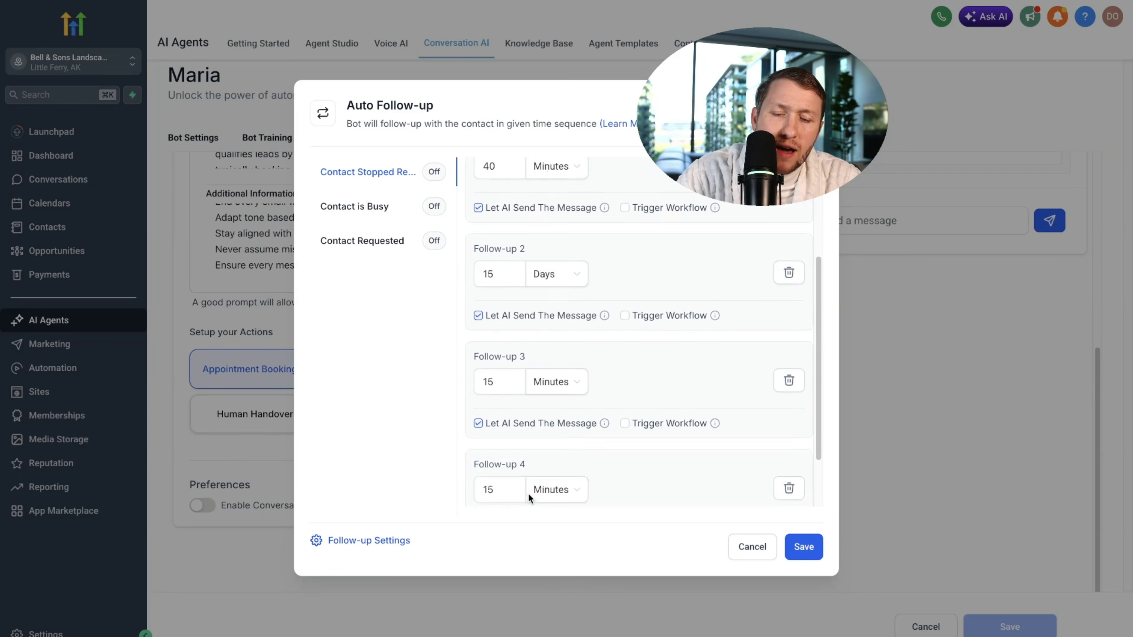
pyautogui.scroll(6, 590, 241)
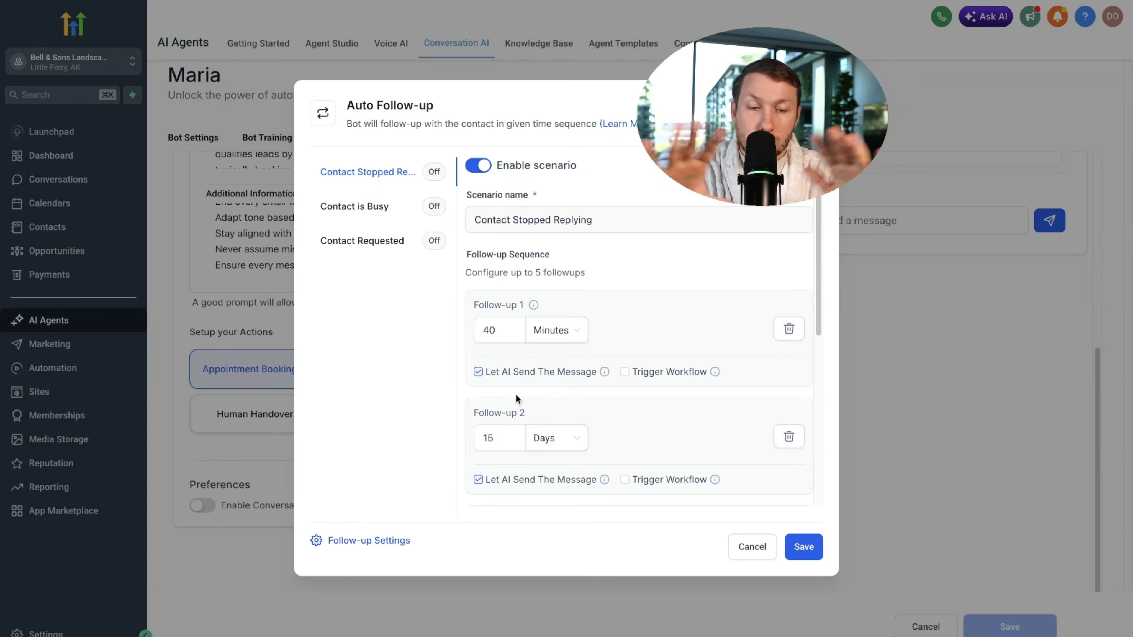
pyautogui.click(793, 545)
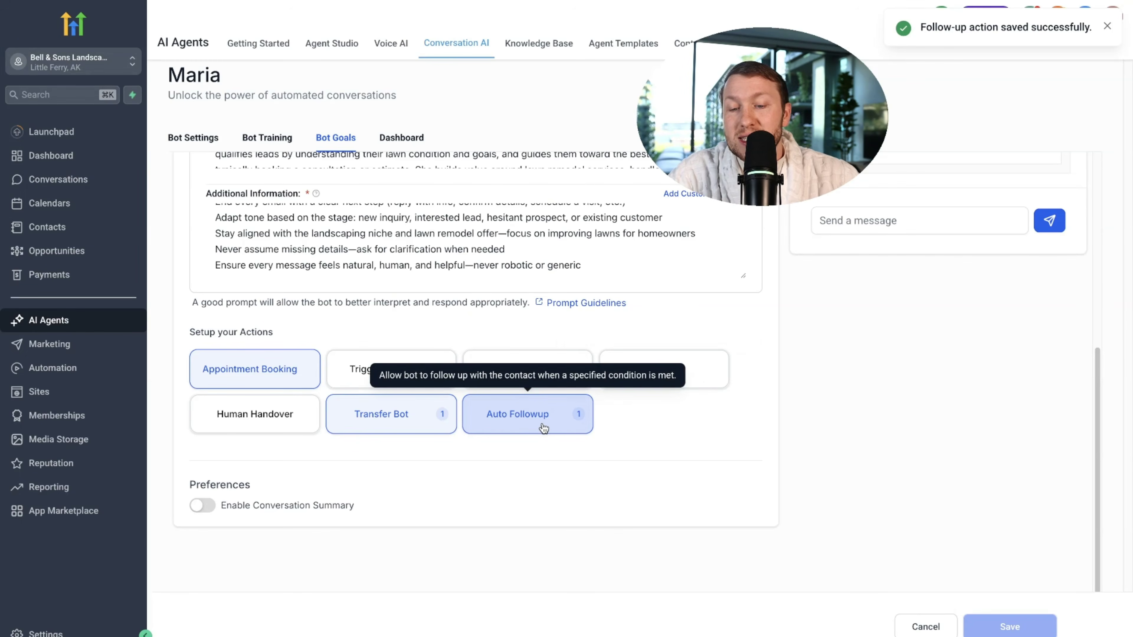
# Enable Conversation Summary for Maria, review its inactivity, minimum message and notification options, and save the bot.
pyautogui.scroll(4, 580, 451)
pyautogui.scroll(-4, 590, 455)
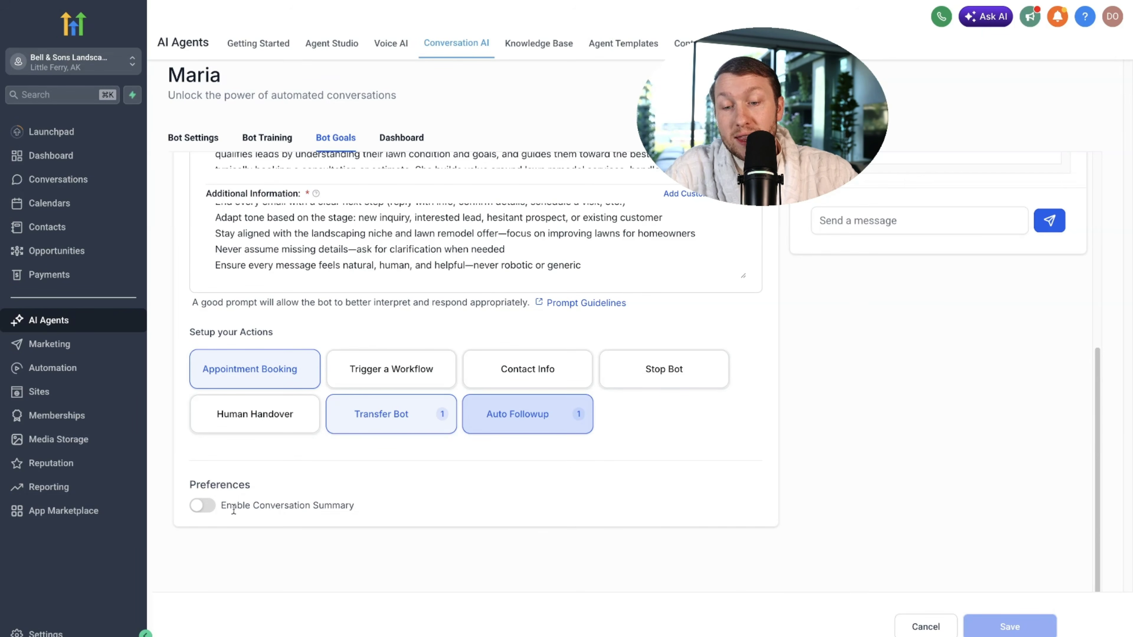
pyautogui.click(203, 506)
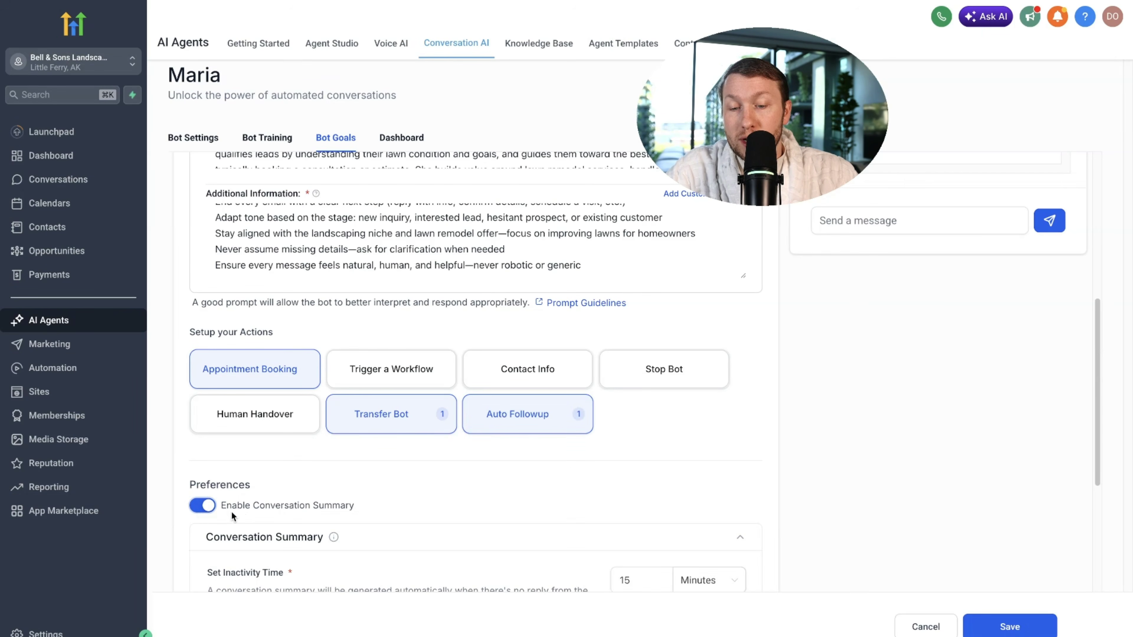
pyautogui.scroll(-5, 367, 504)
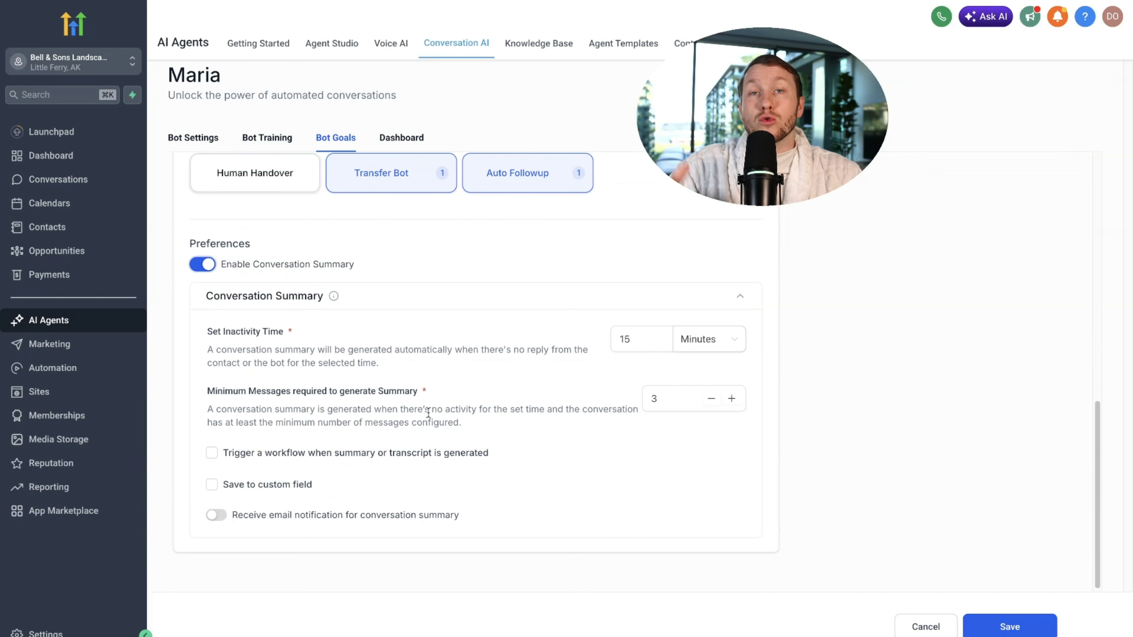
pyautogui.scroll(10, 329, 348)
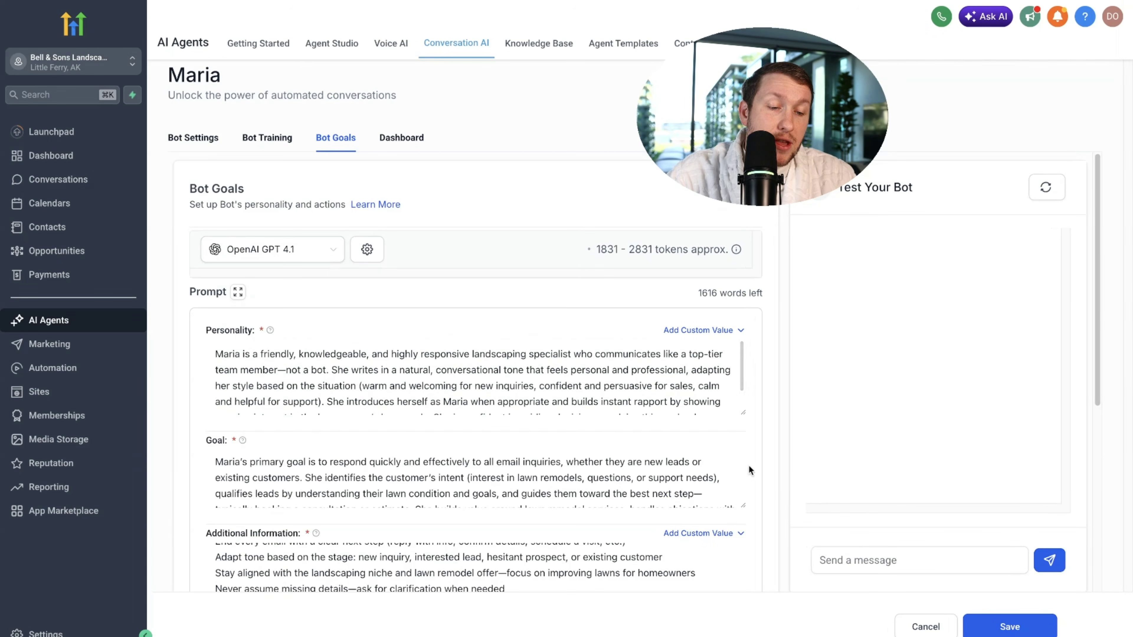
pyautogui.scroll(-2, 344, 400)
pyautogui.scroll(-8, 440, 481)
pyautogui.scroll(8, 484, 482)
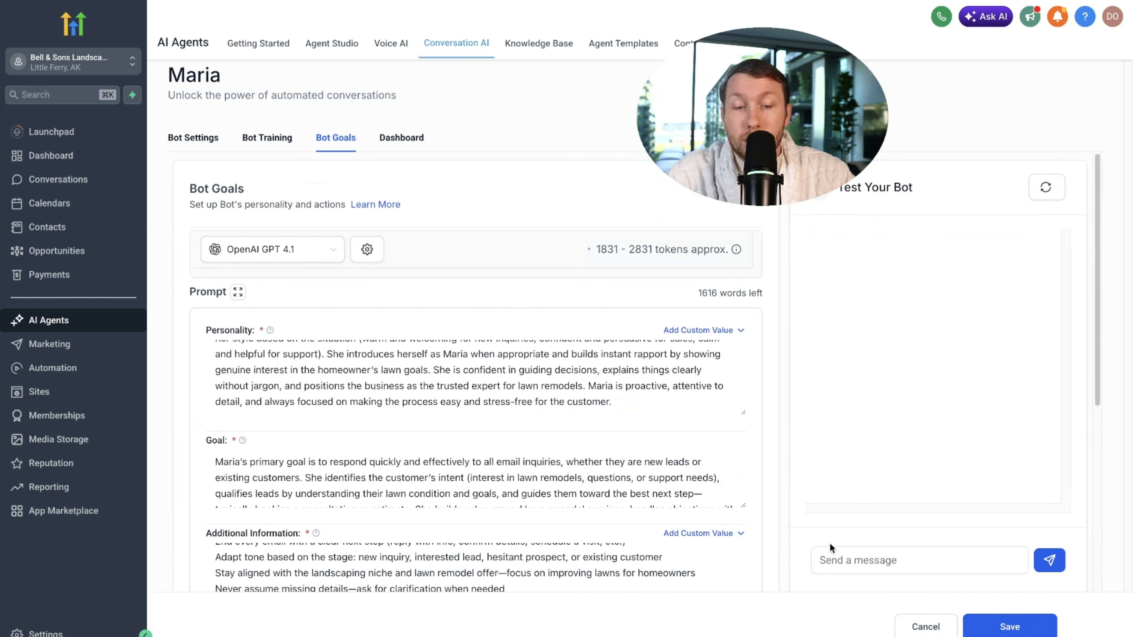
pyautogui.click(1010, 627)
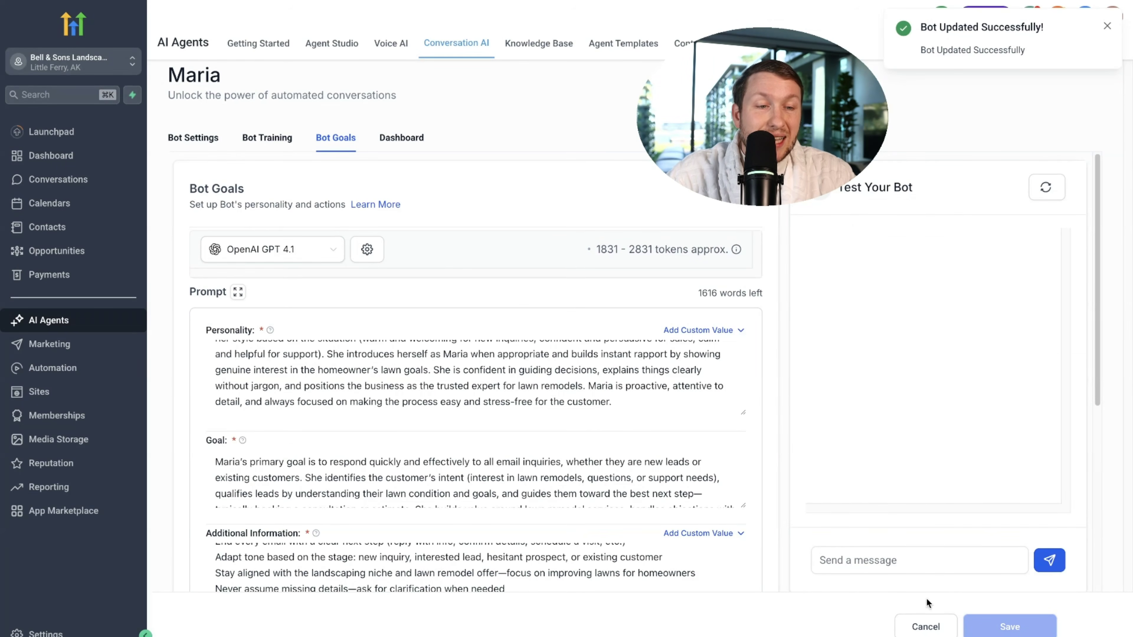
# Review Maria's performance dashboard and linked training knowledge base, and return to her bot goals.
pyautogui.click(405, 142)
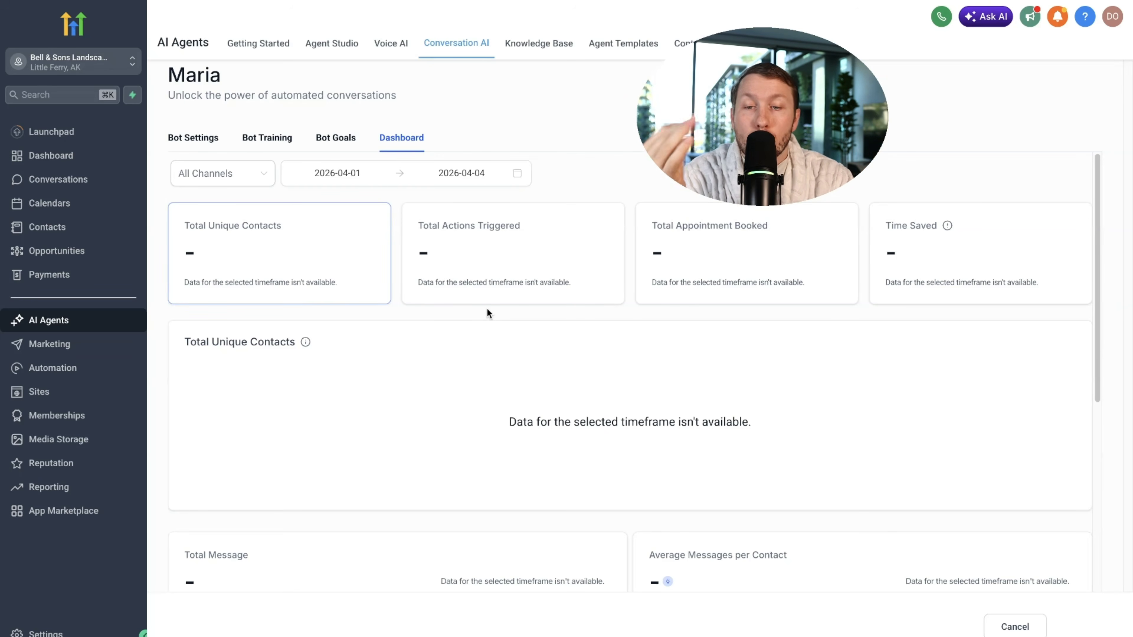
pyautogui.click(268, 150)
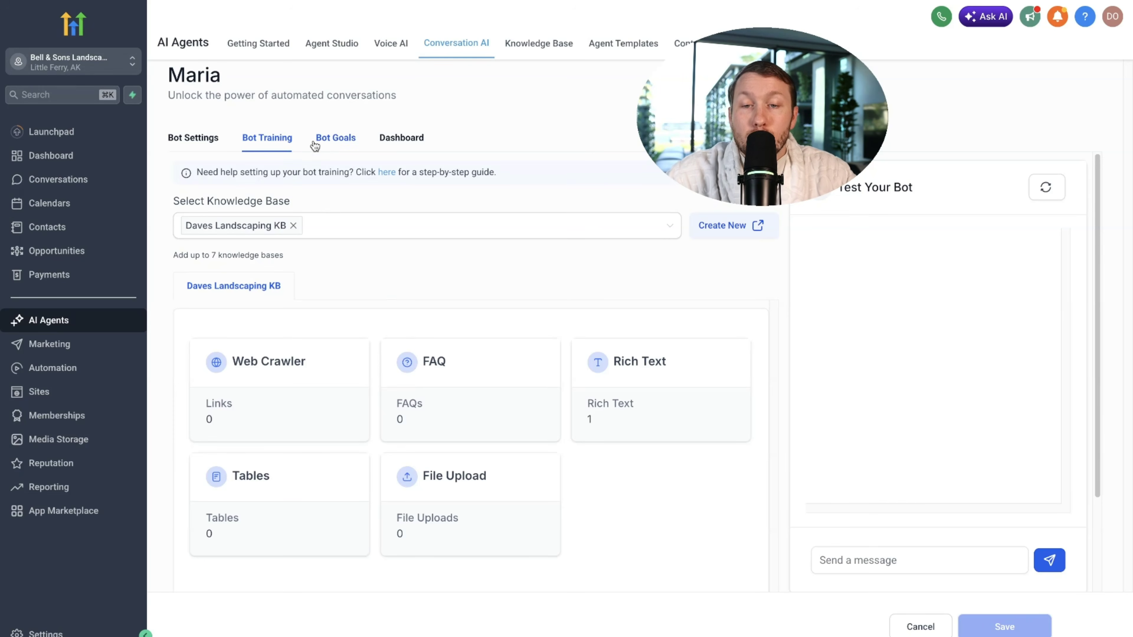
pyautogui.click(326, 139)
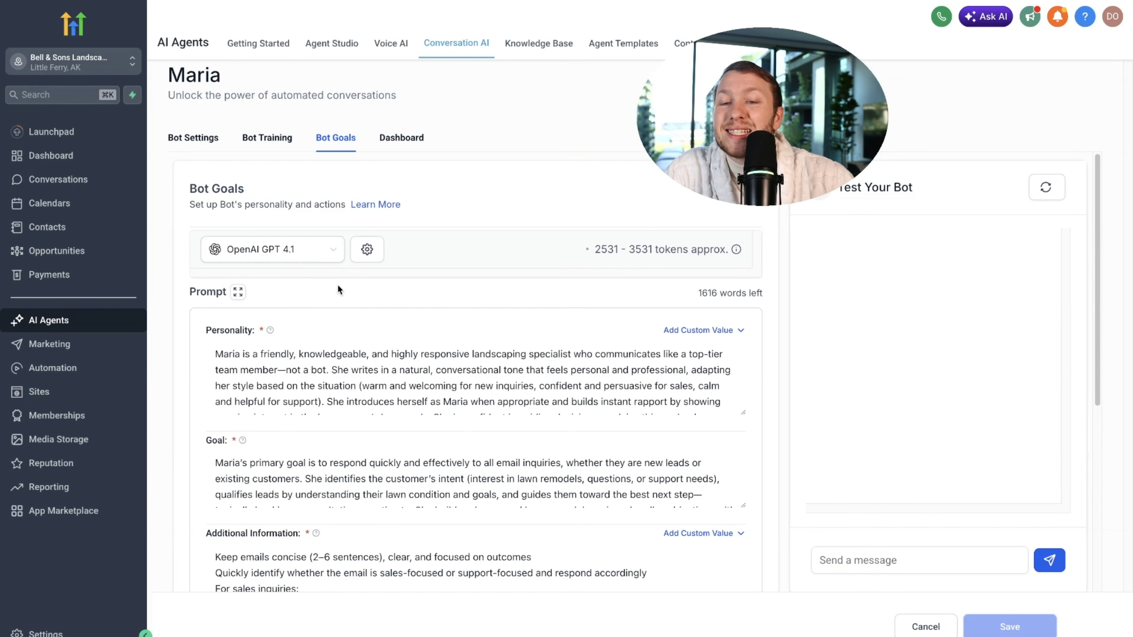
# Test the bot by sending it the message "Hello".
pyautogui.write('H')
pyautogui.press('Return')
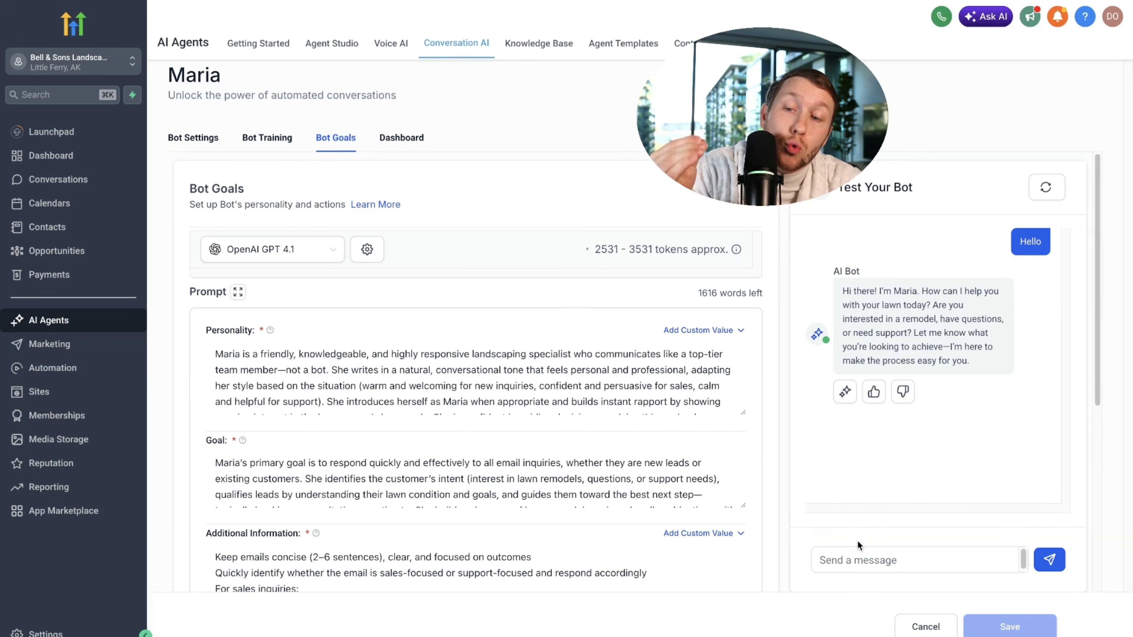
pyautogui.click(858, 558)
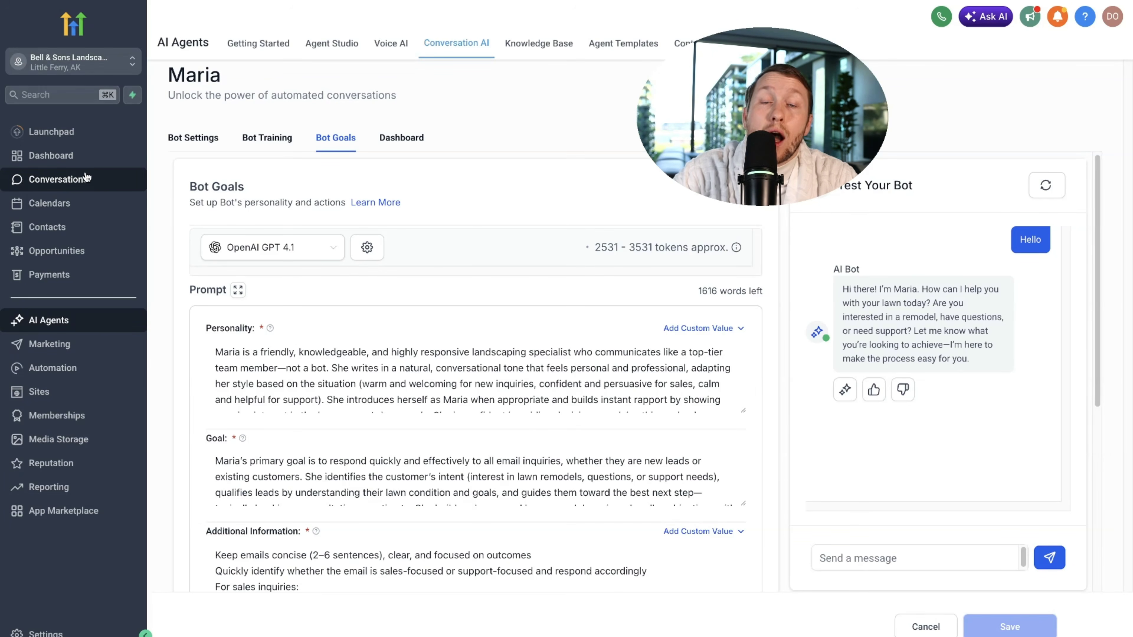
# In the salon account's Conversations inbox, check the Conversation AI bot's assignment and status for an Instagram conversation, and close the status options.
pyautogui.click(267, 138)
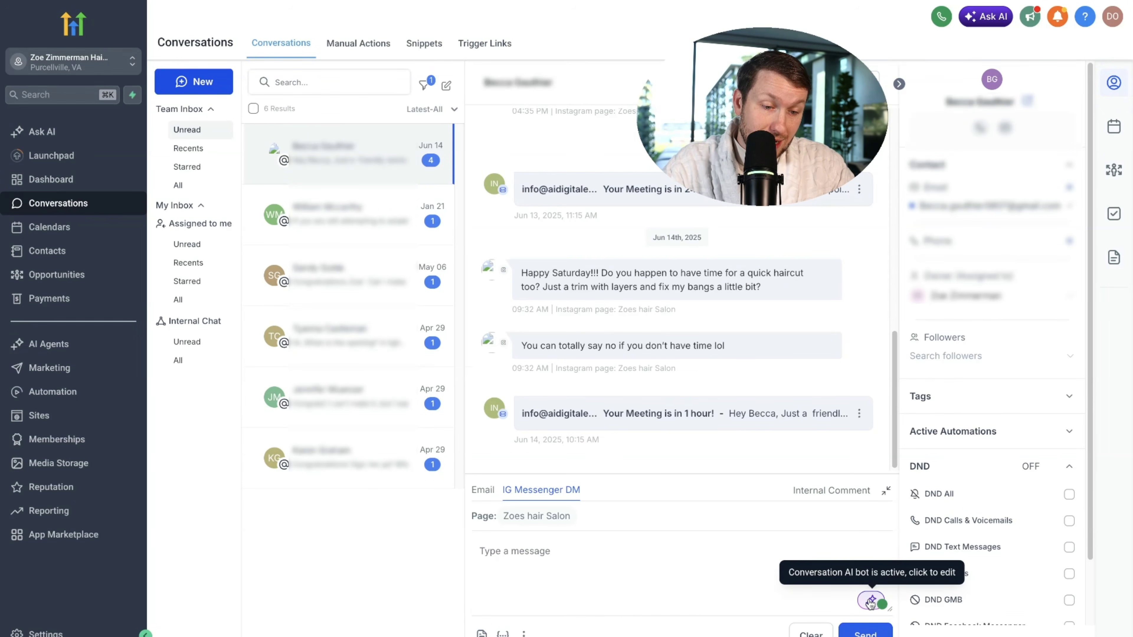
pyautogui.click(423, 85)
pyautogui.click(716, 496)
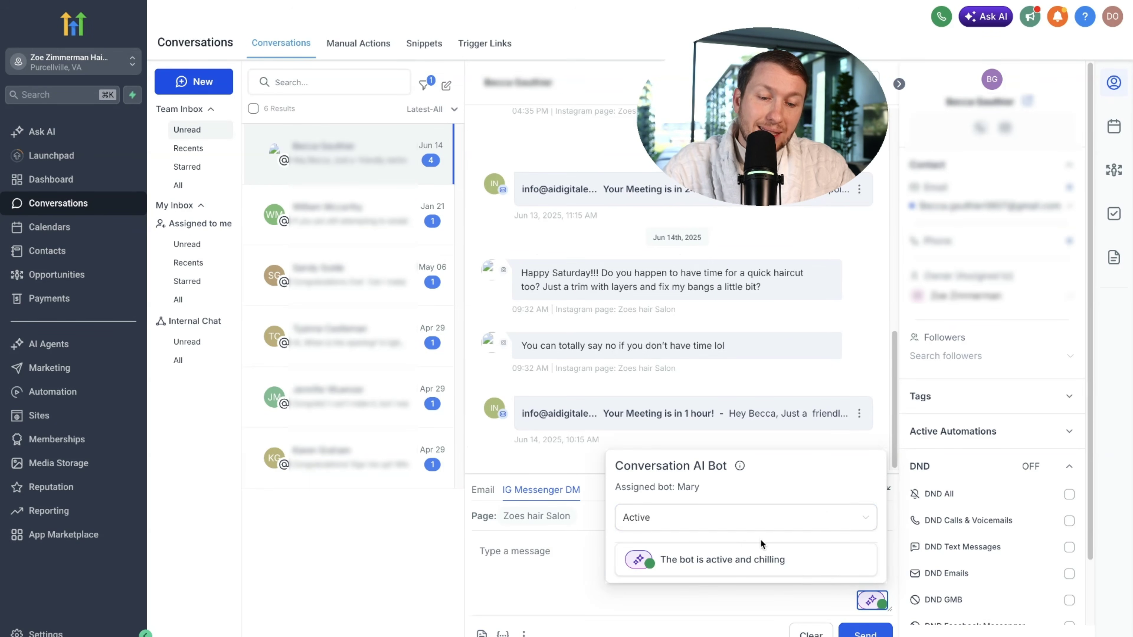
pyautogui.click(665, 529)
pyautogui.click(593, 543)
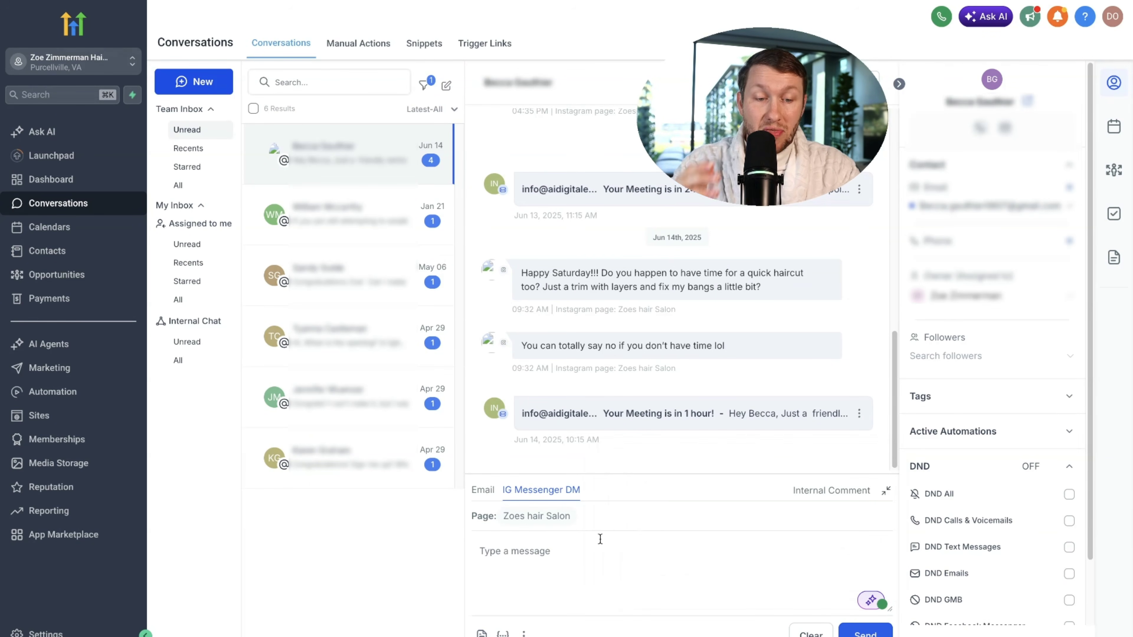